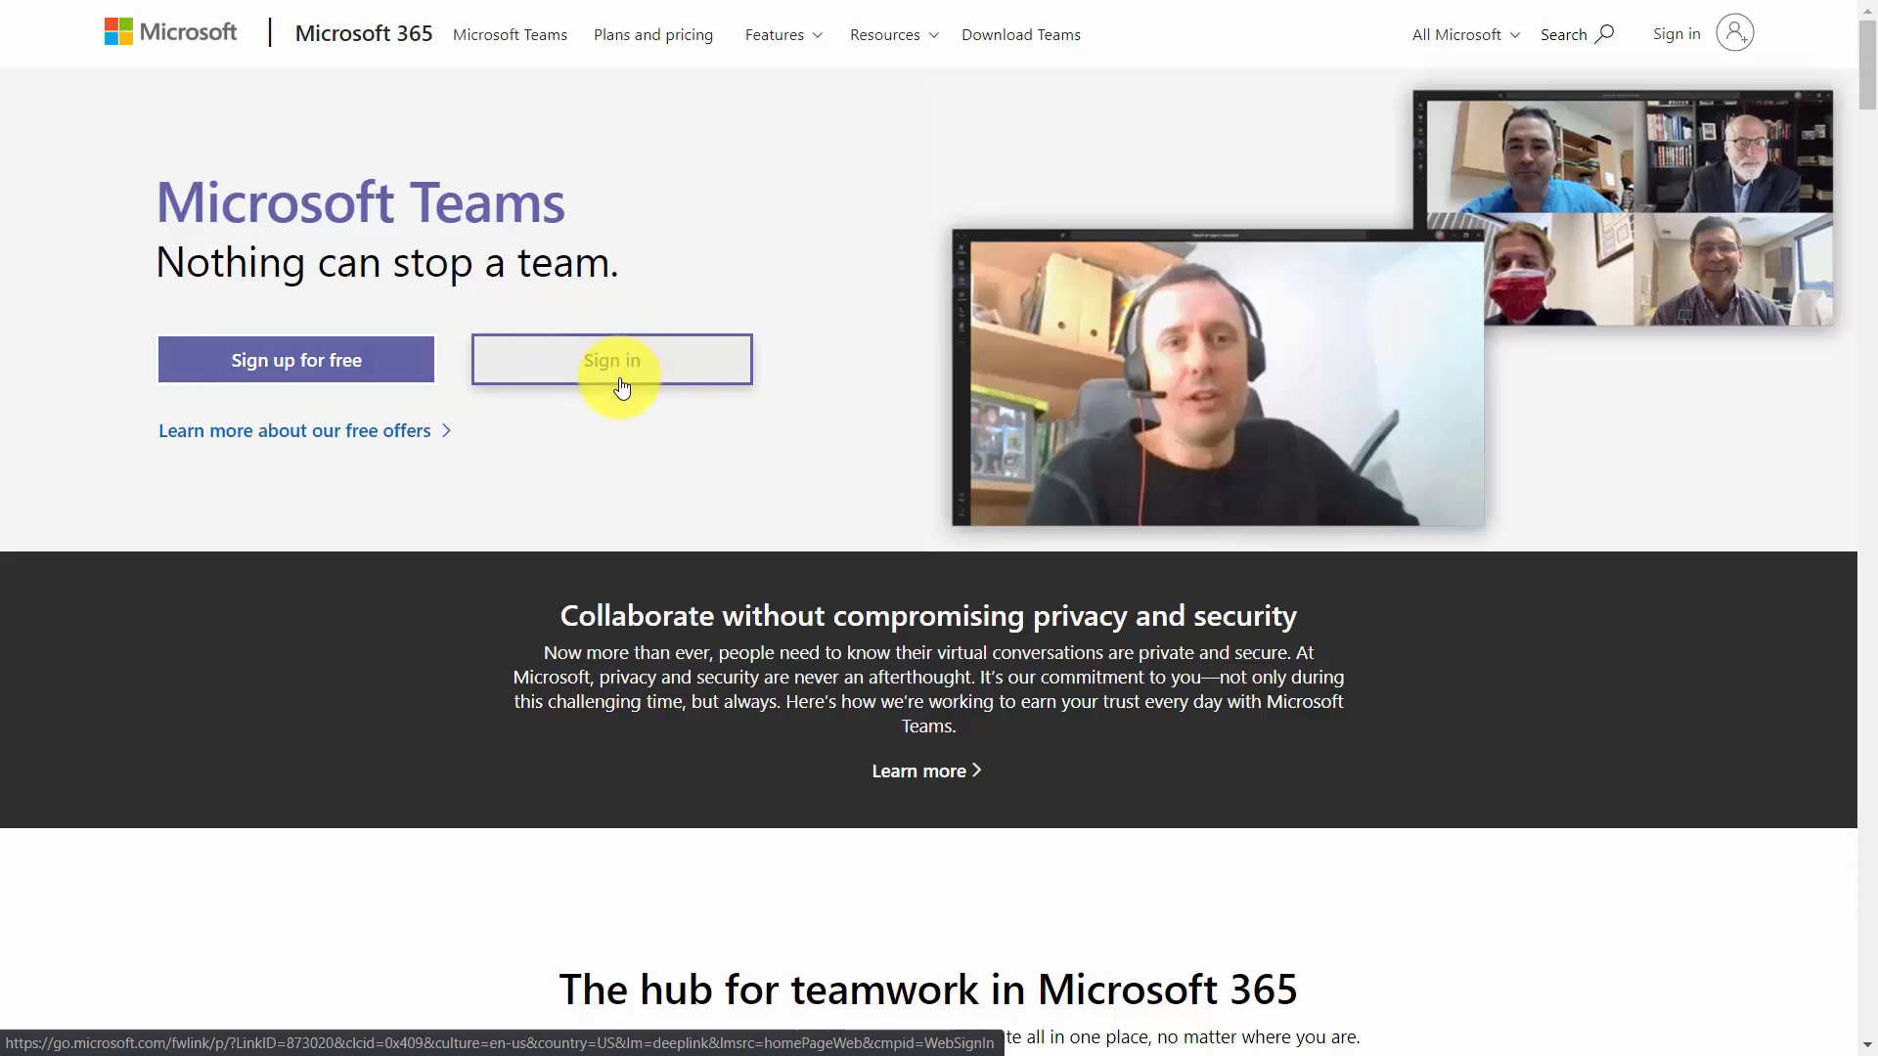
Start a Teams sign-up for work use with the pasted e-mail address.
left_click(618, 379)
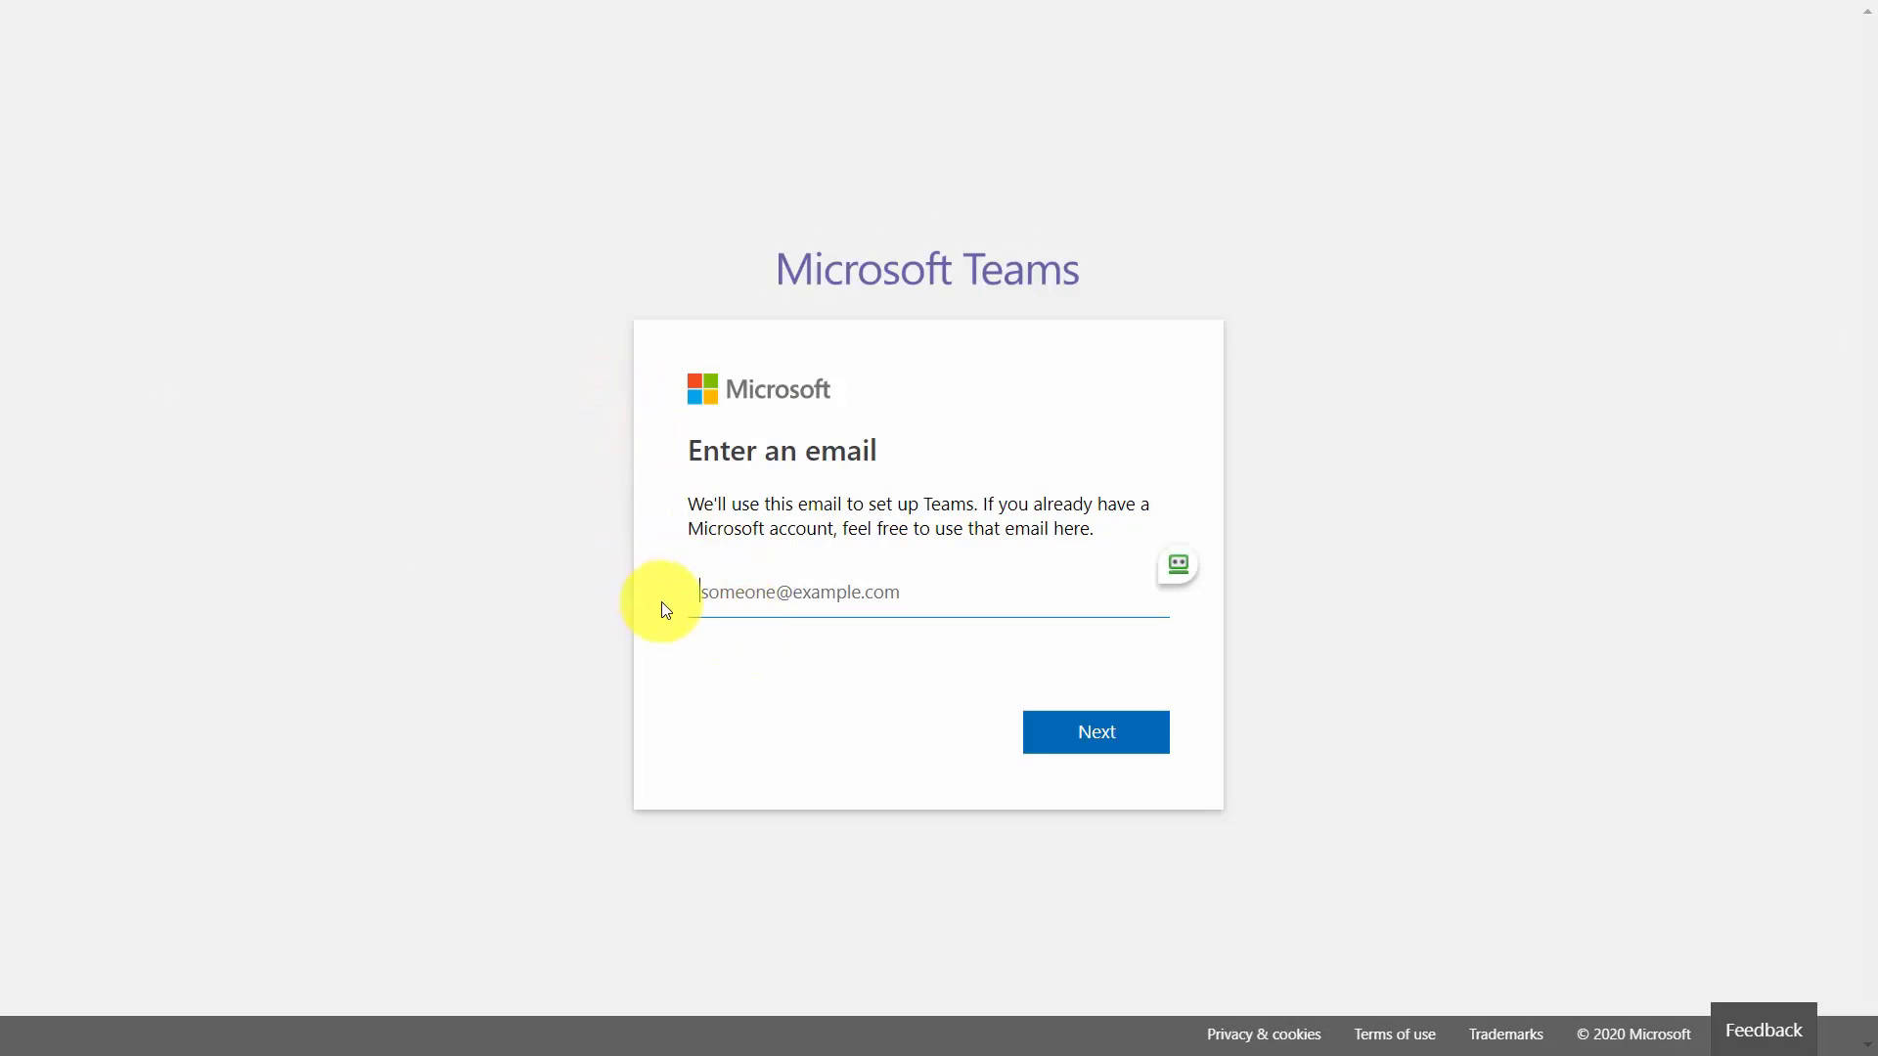
key("ctrl+v")
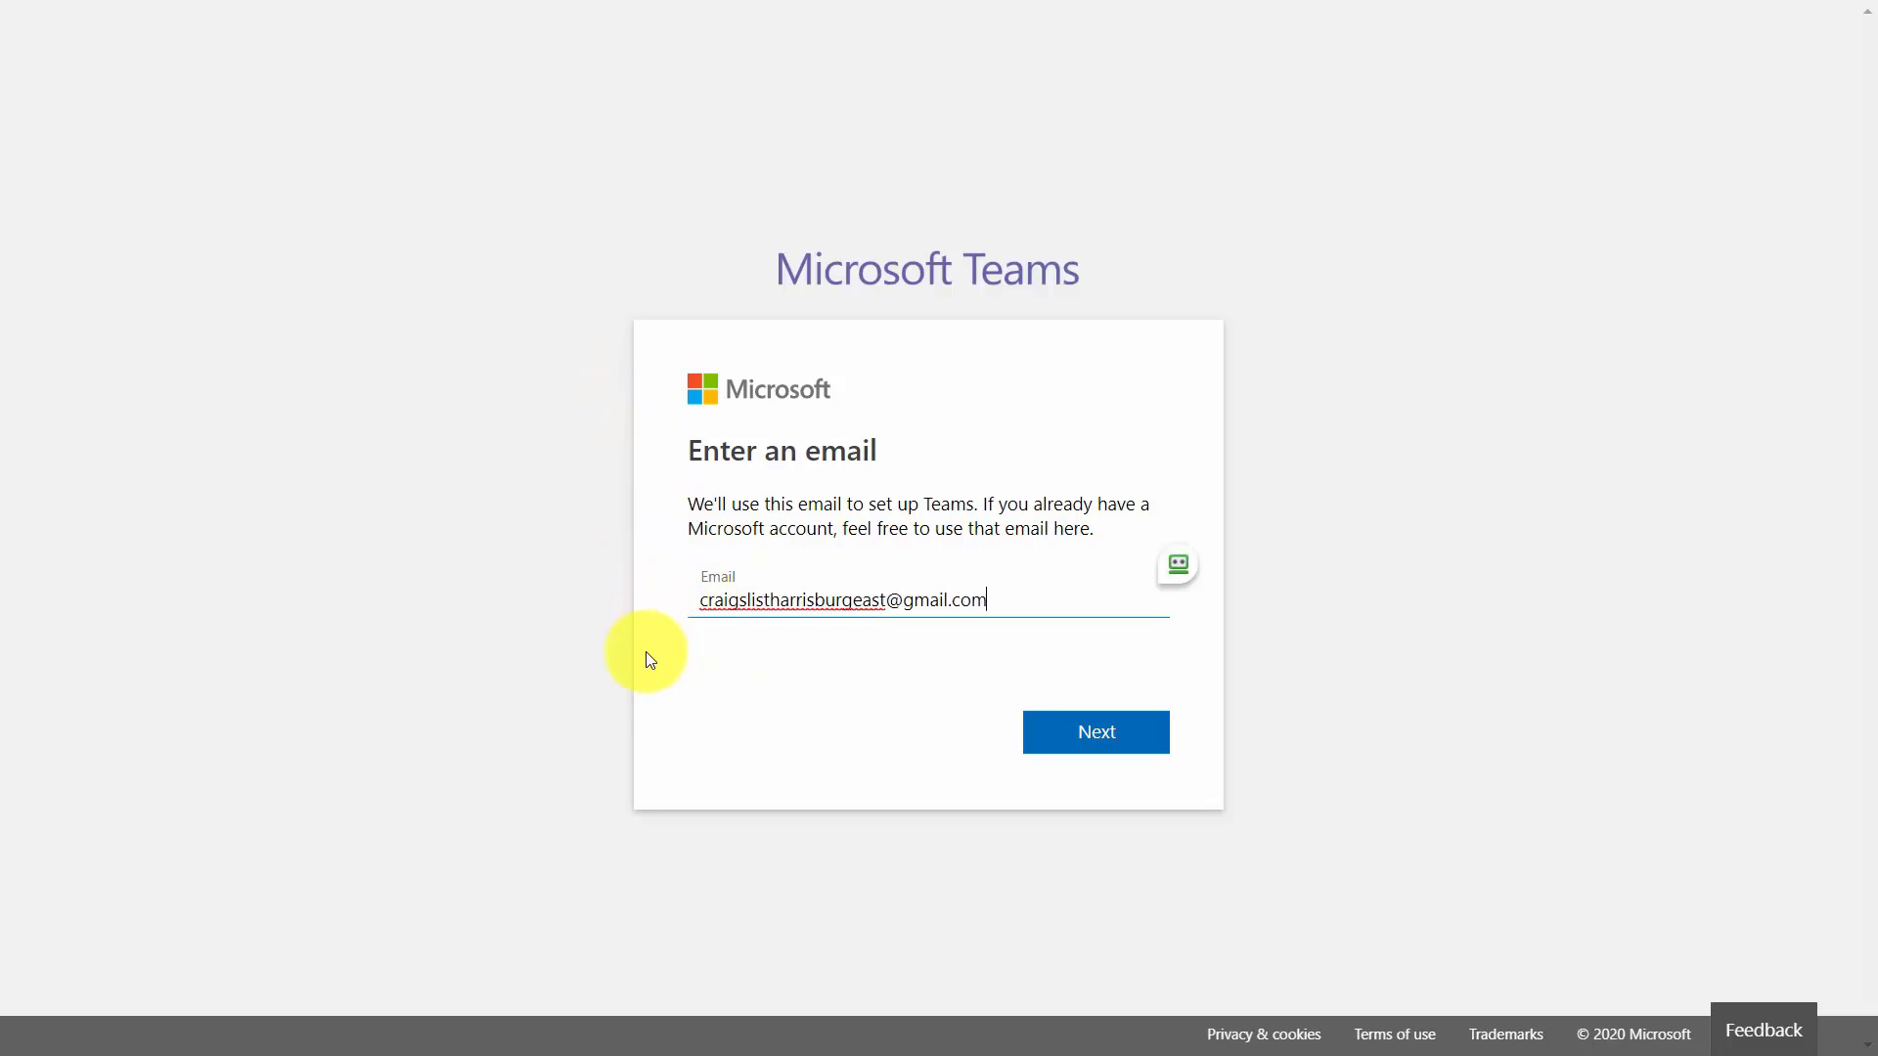
left_click(1082, 735)
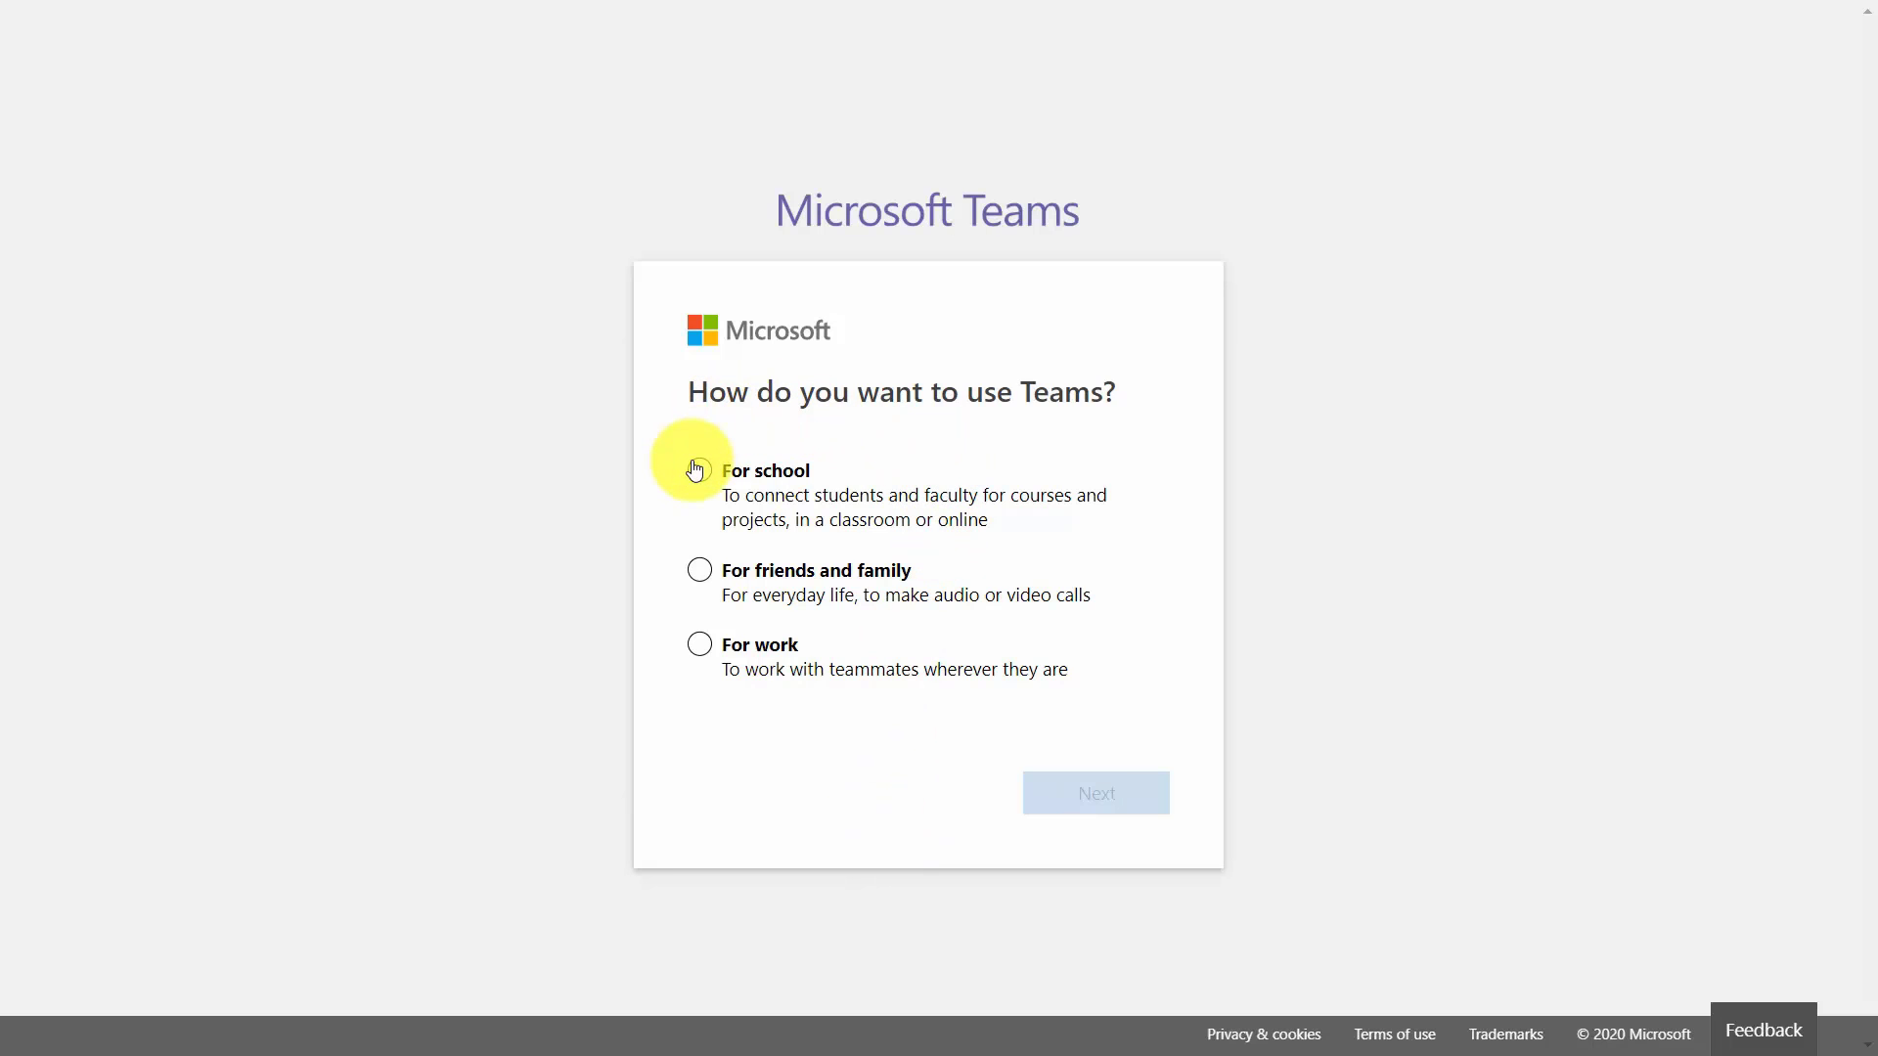
left_click(700, 645)
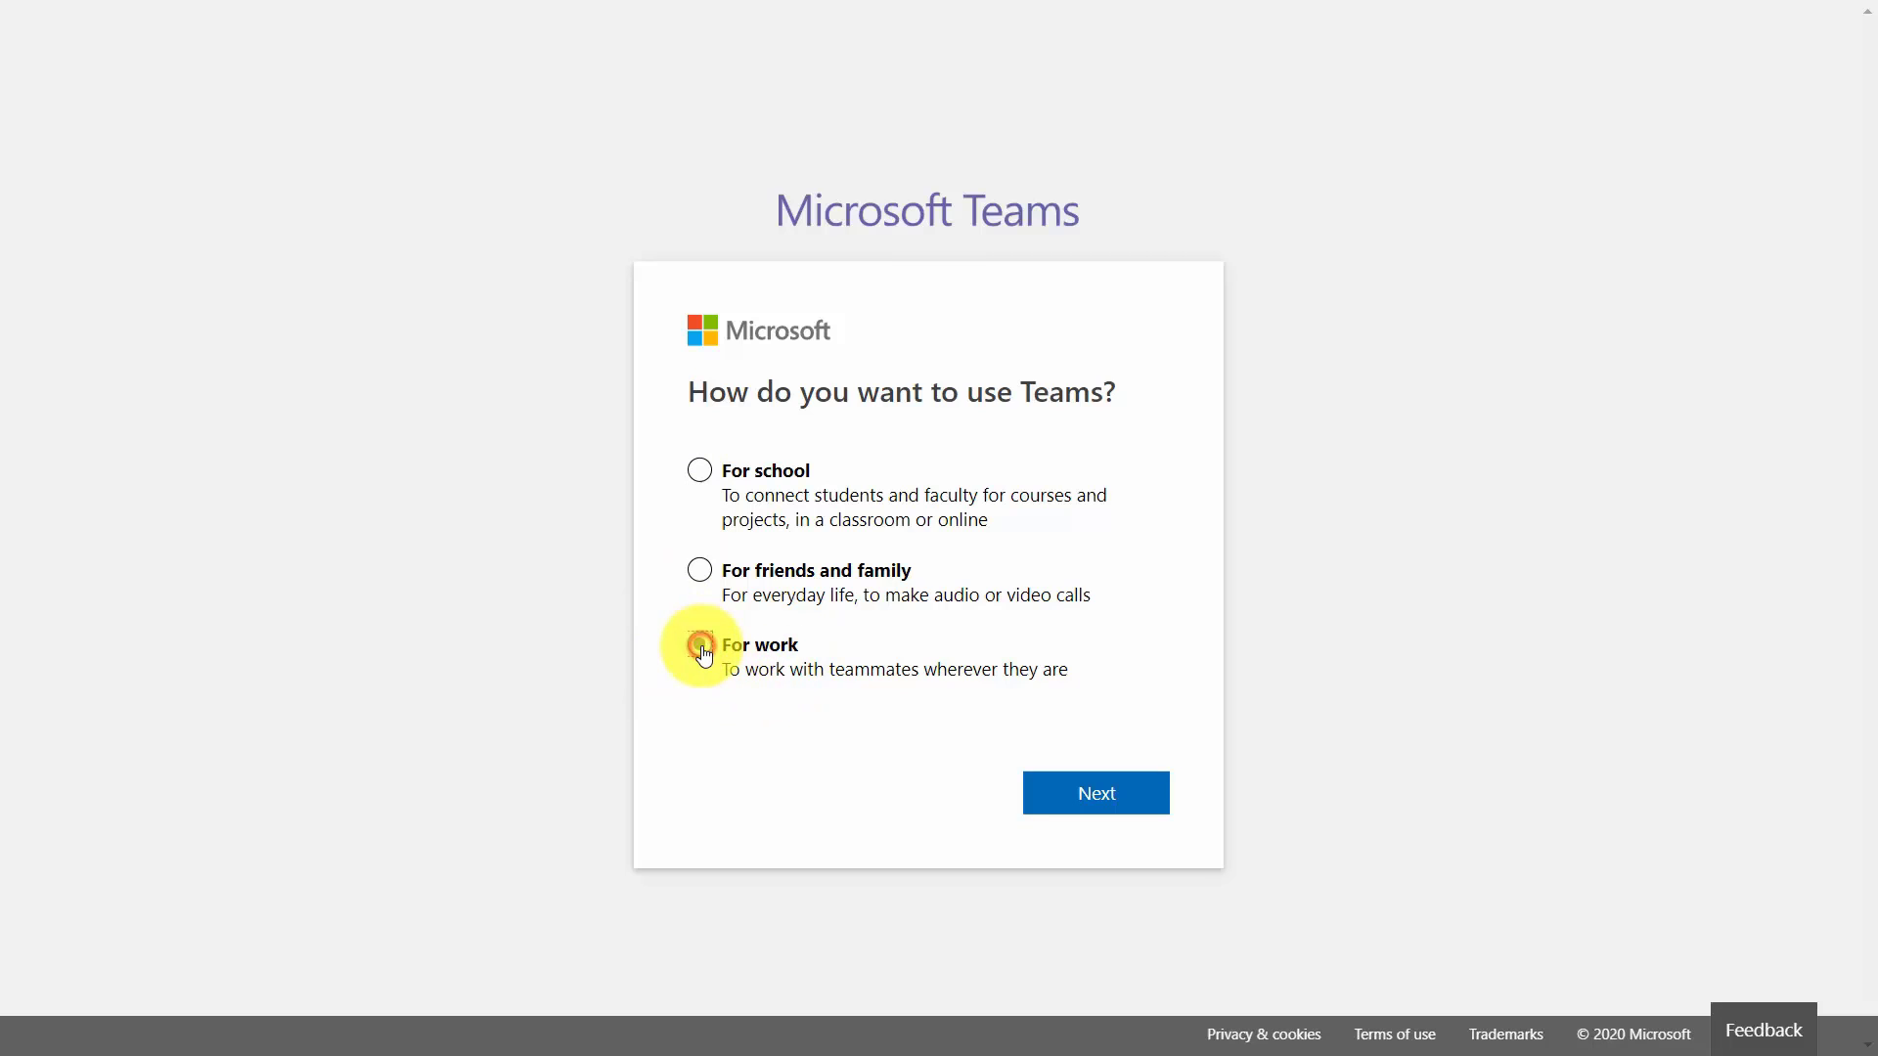
left_click(1078, 794)
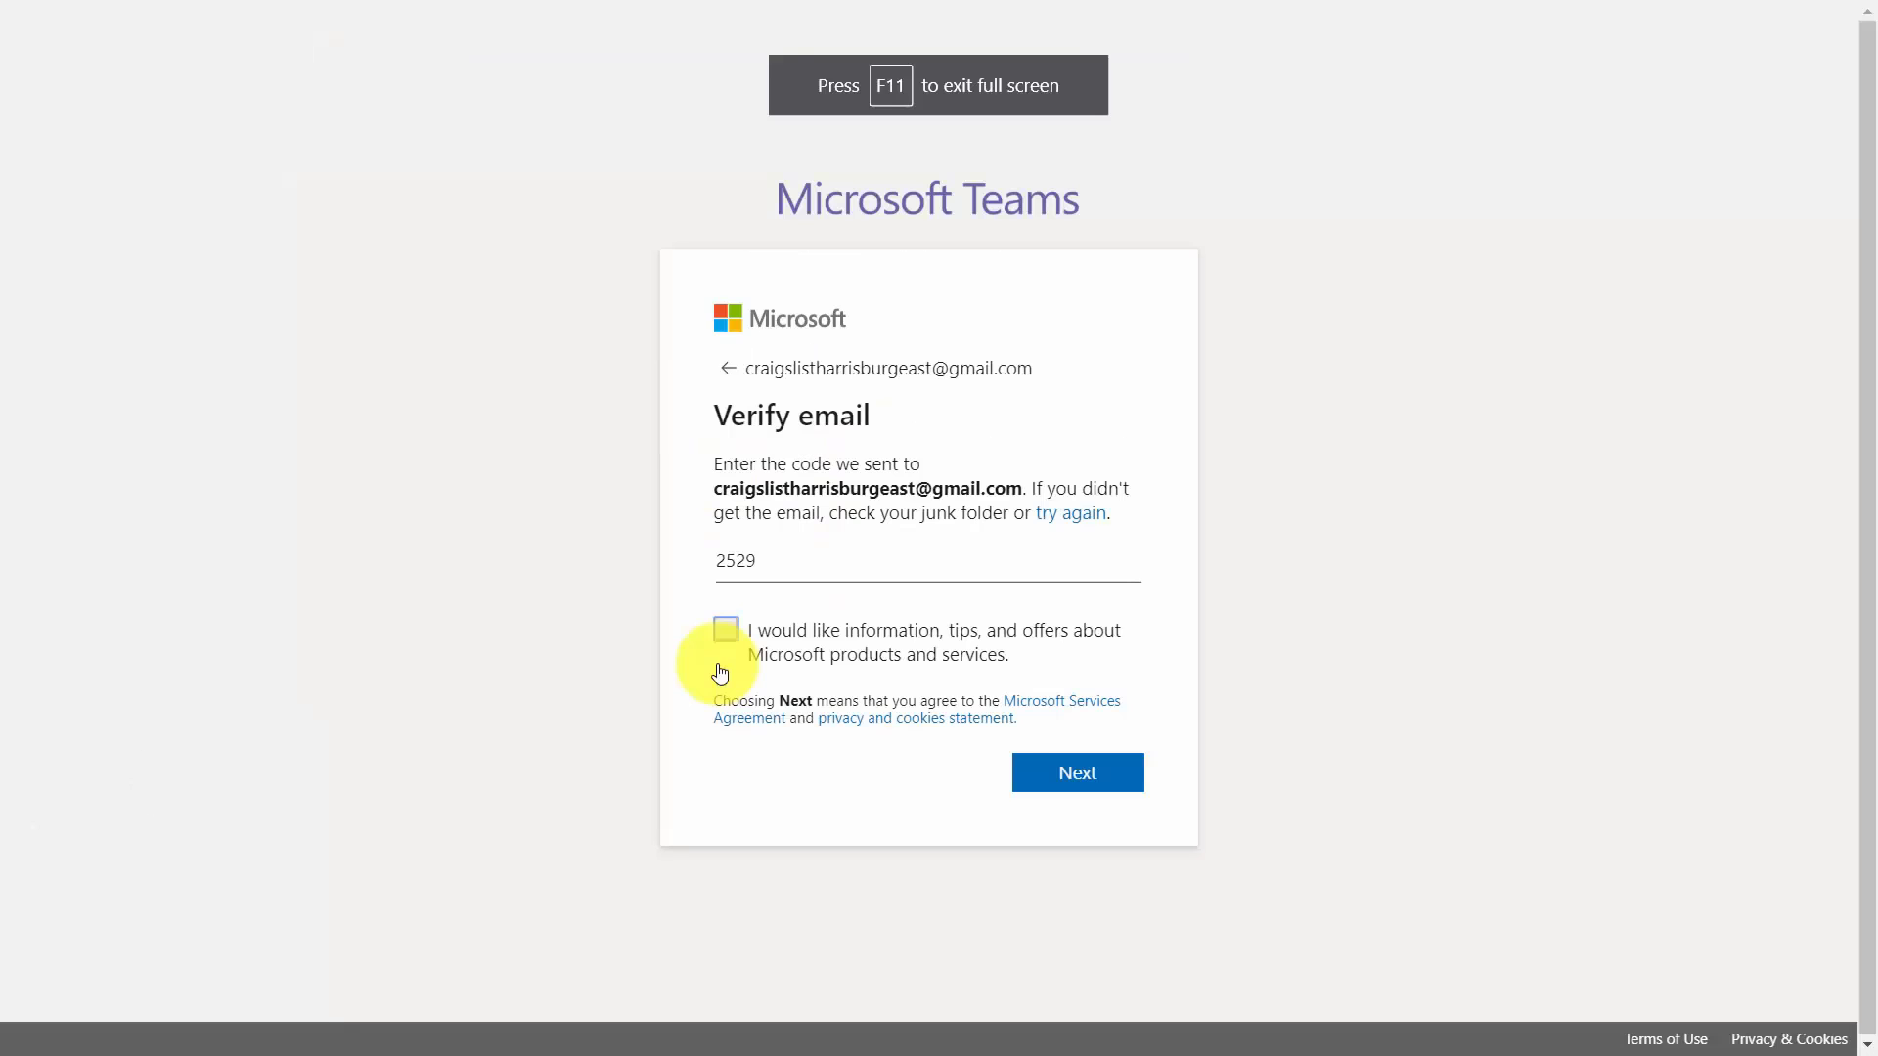
Submit the verification code and set up Teams with the user's first name, last name and company name.
left_click(1008, 745)
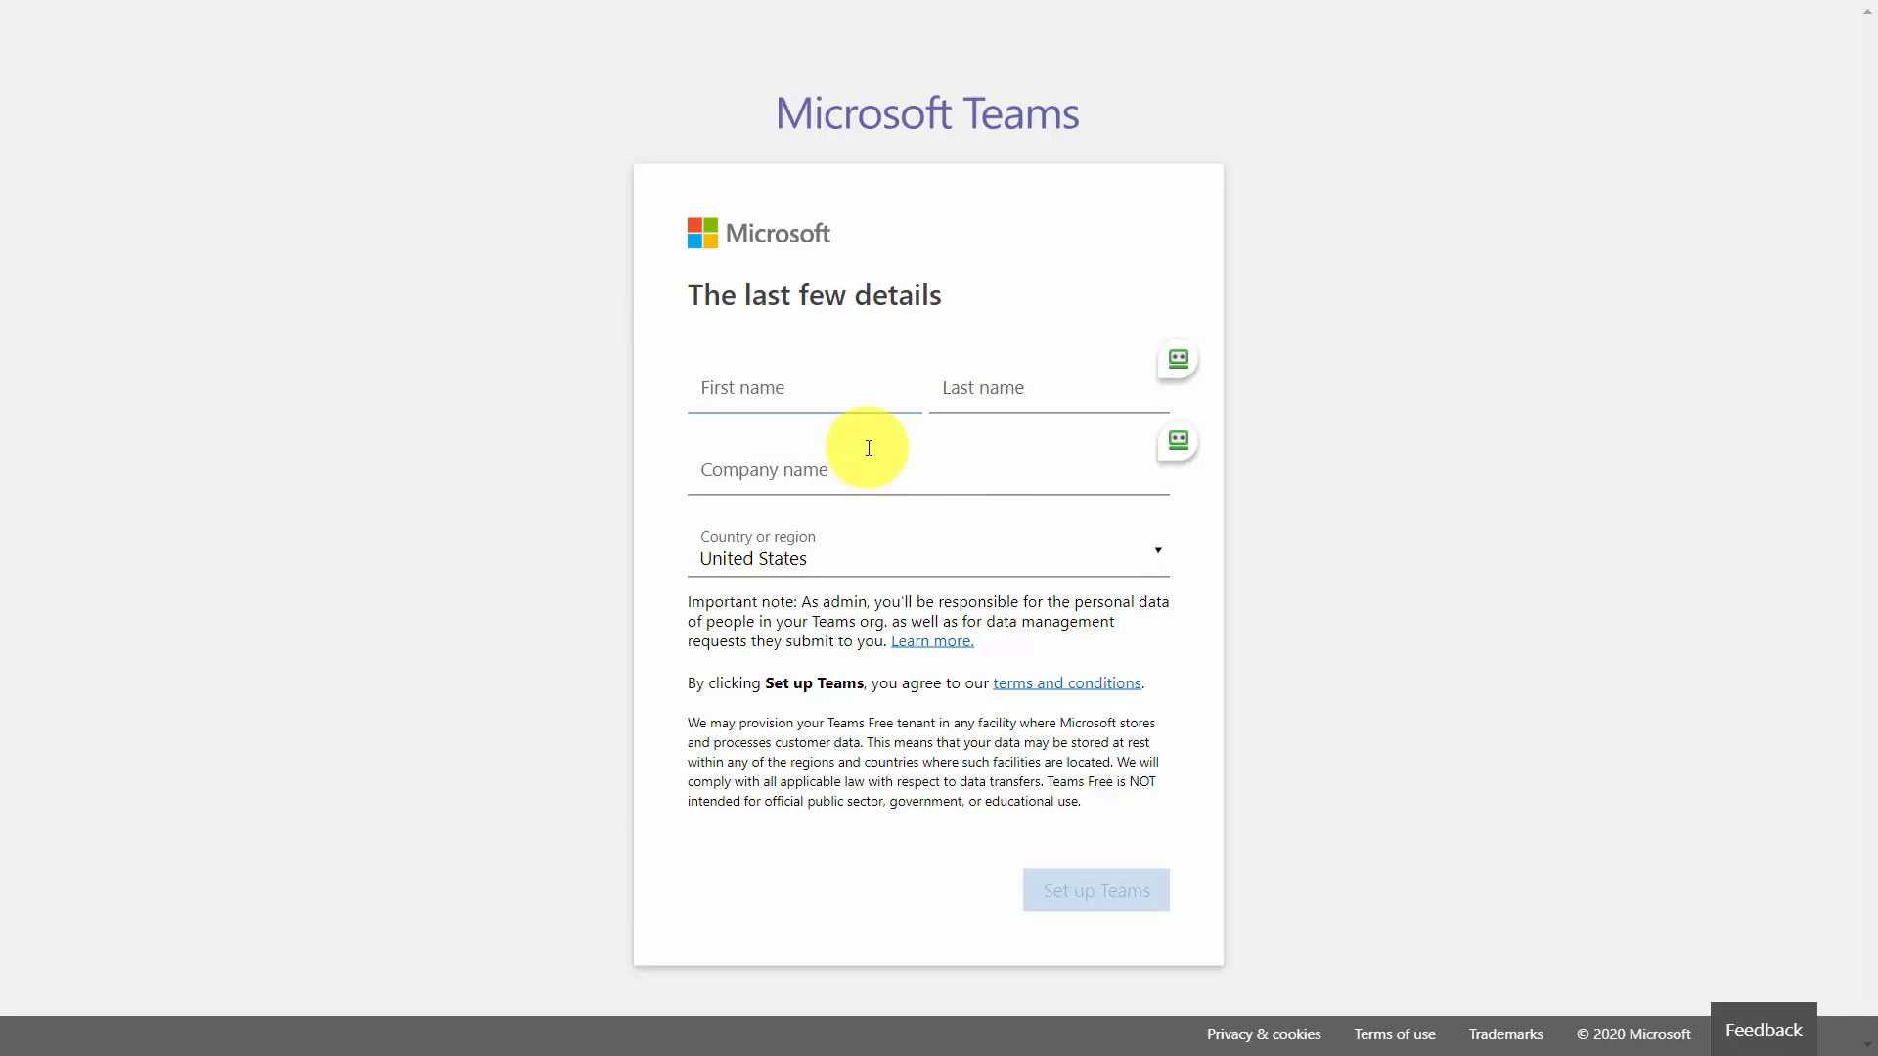
key("Tab")
key("Tab")
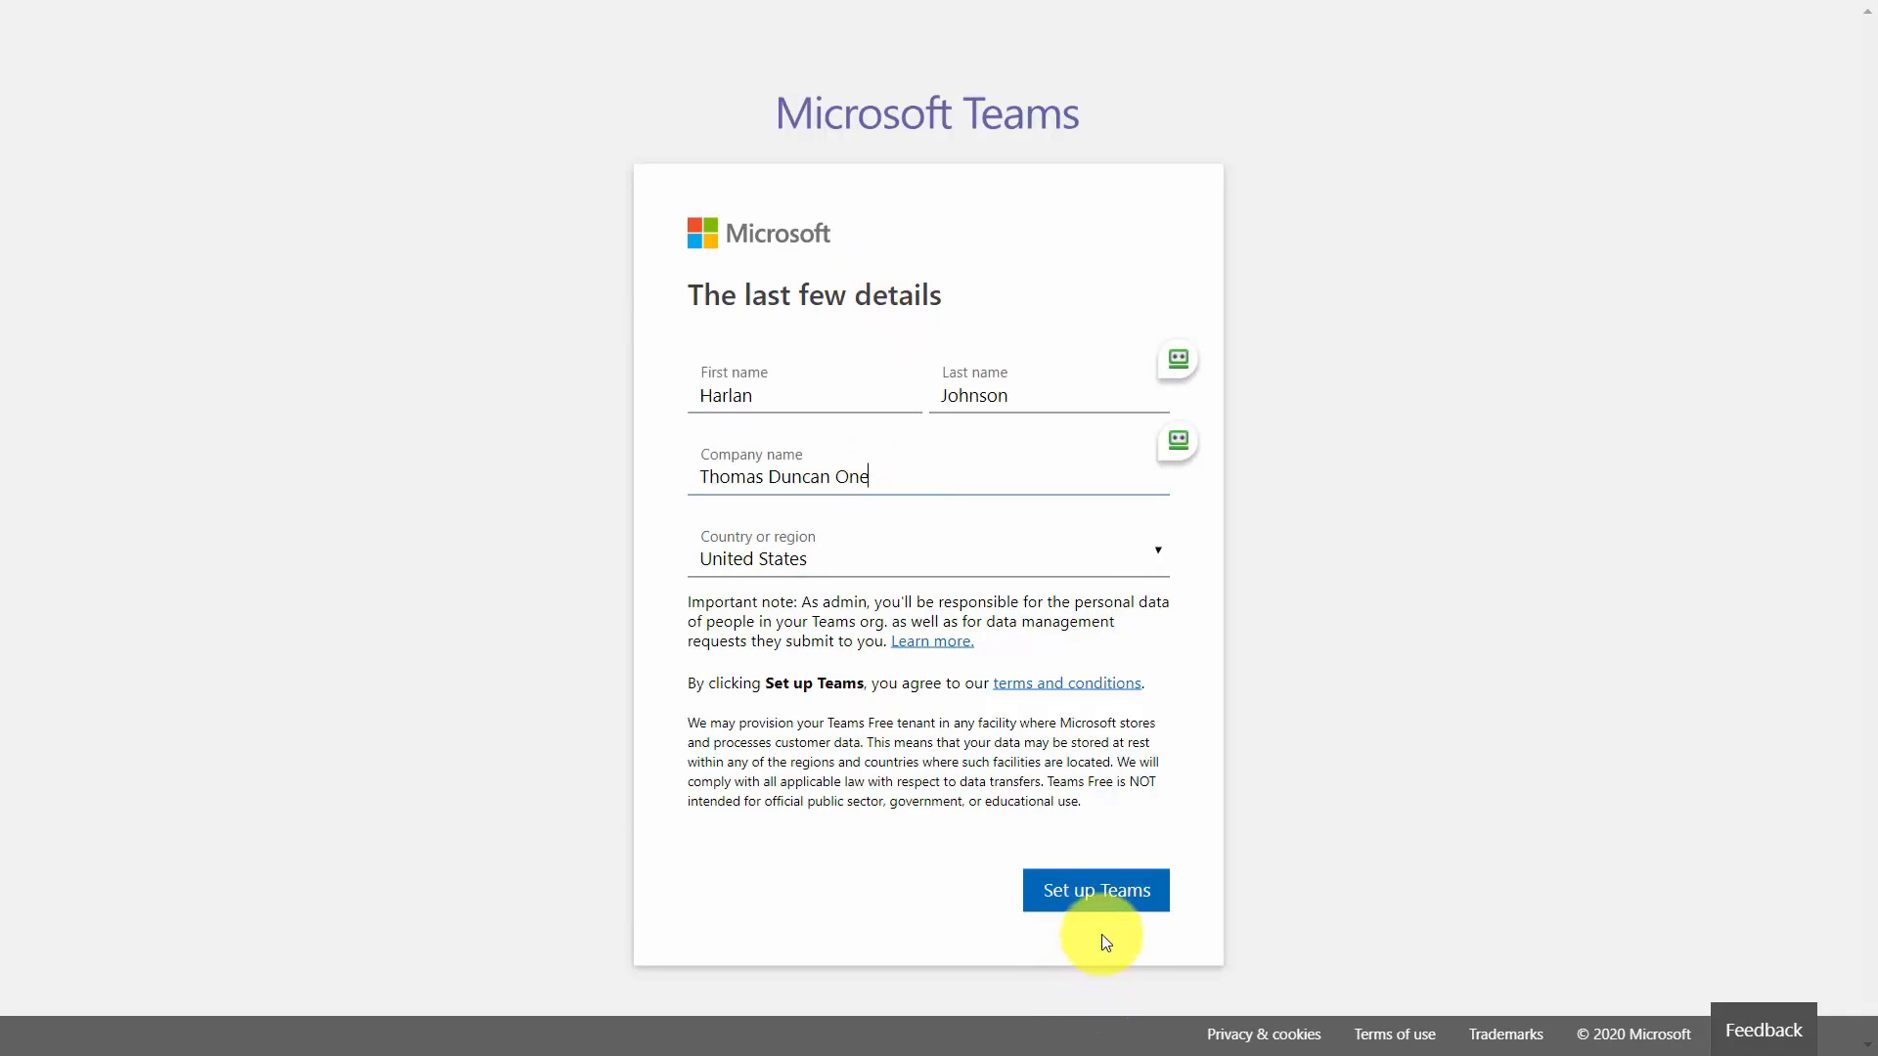
left_click(1084, 890)
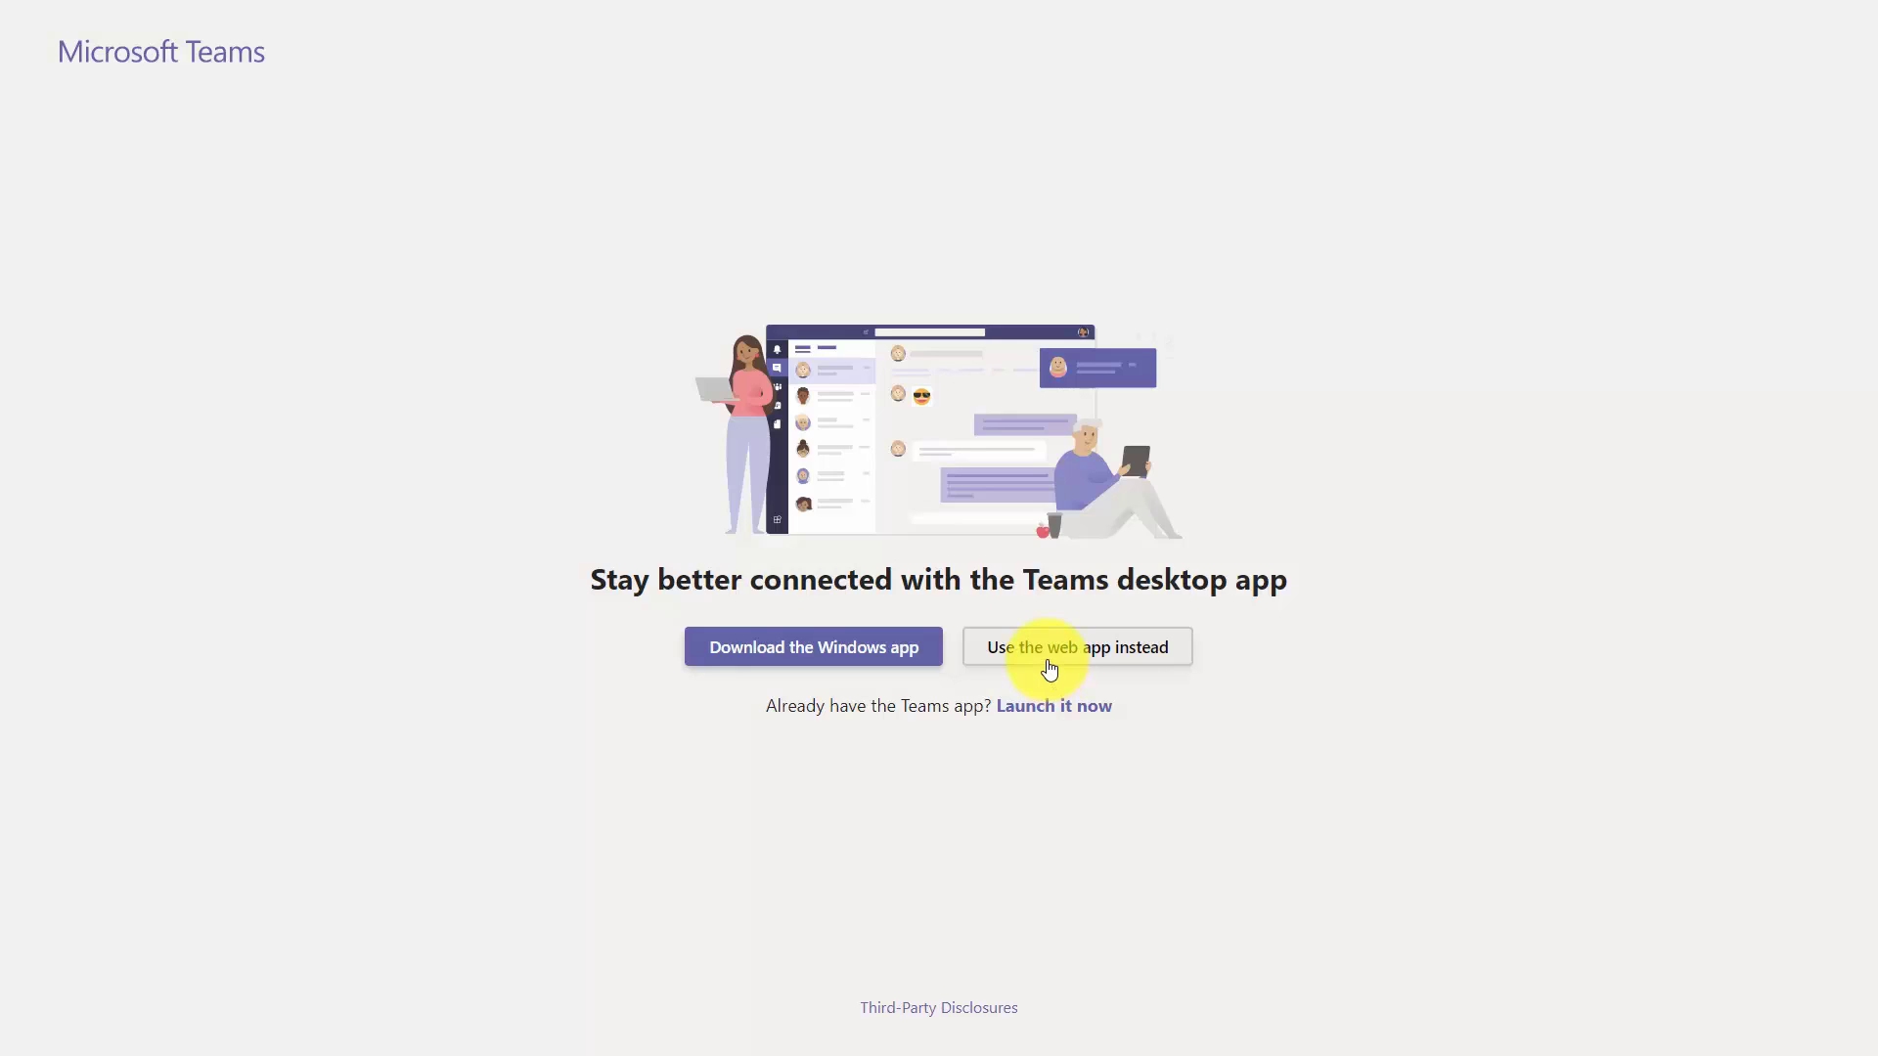
Continue with the Teams web app and show the chat list with the Zoom Bot conversation.
left_click(1052, 648)
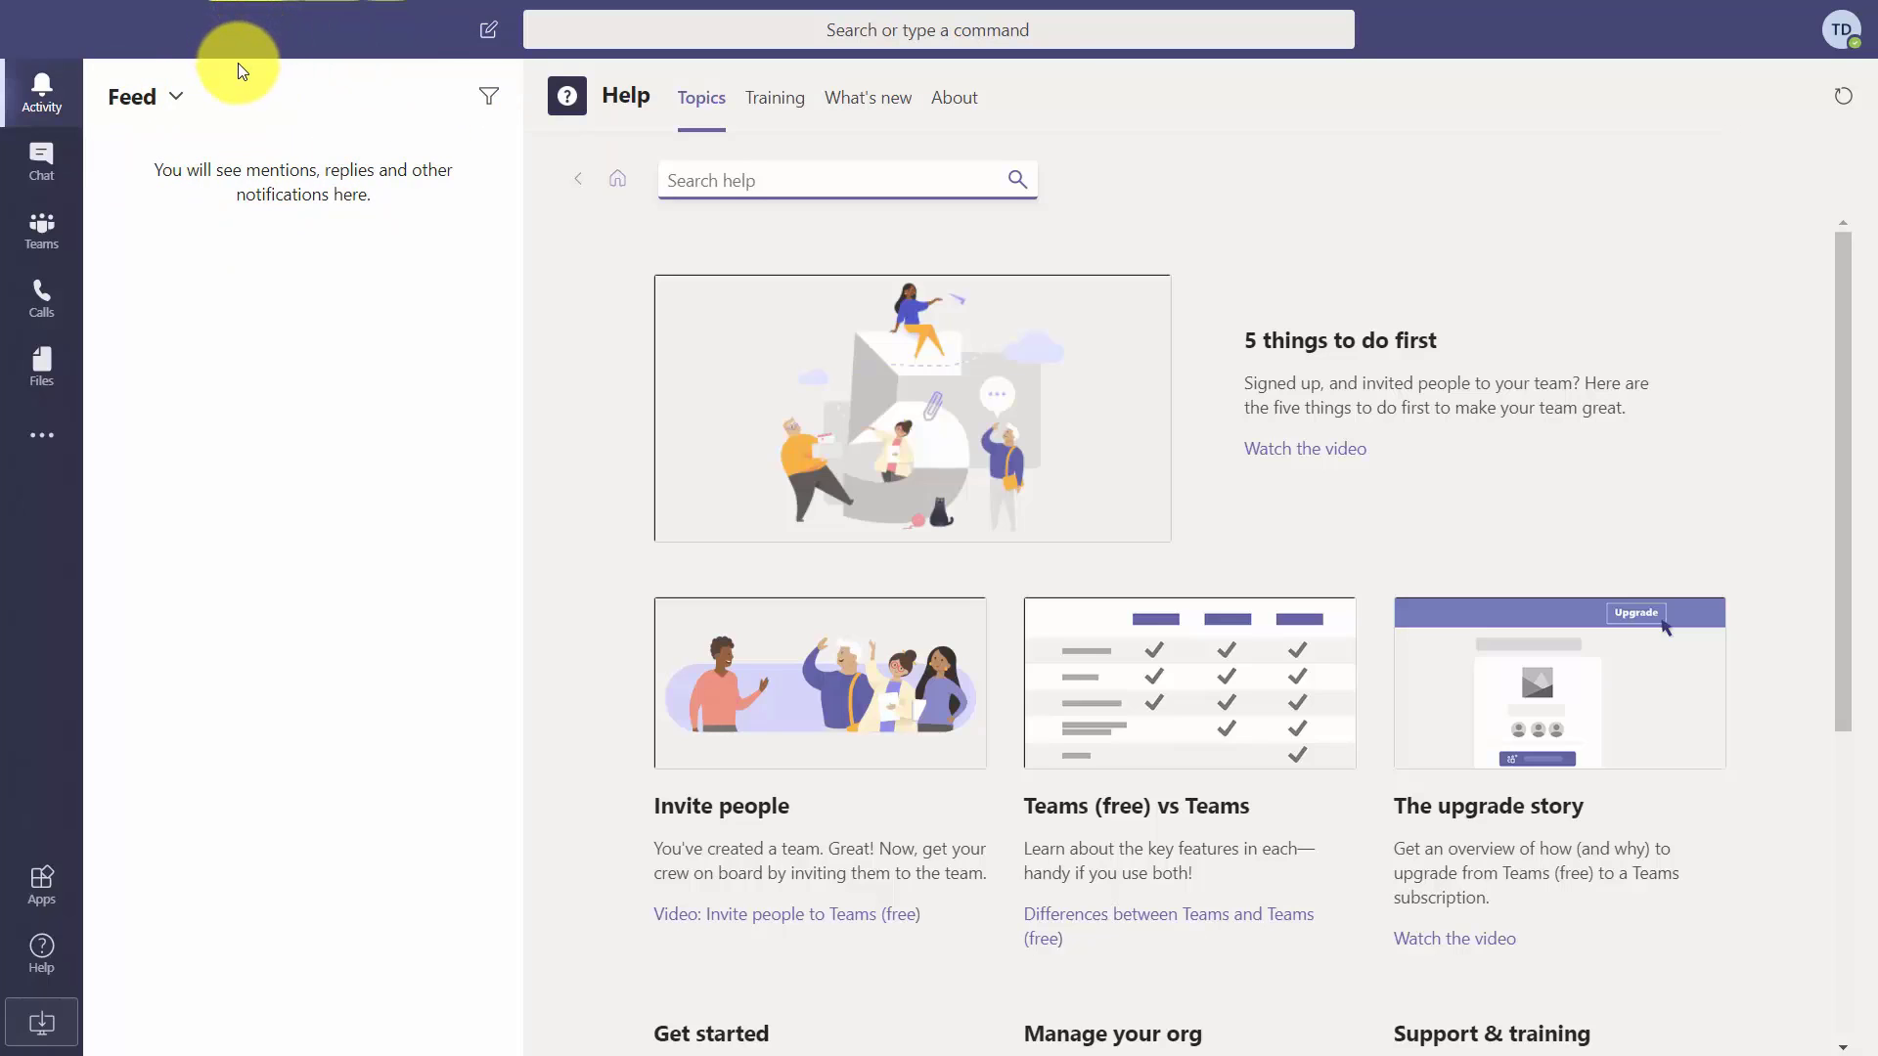
left_click(49, 156)
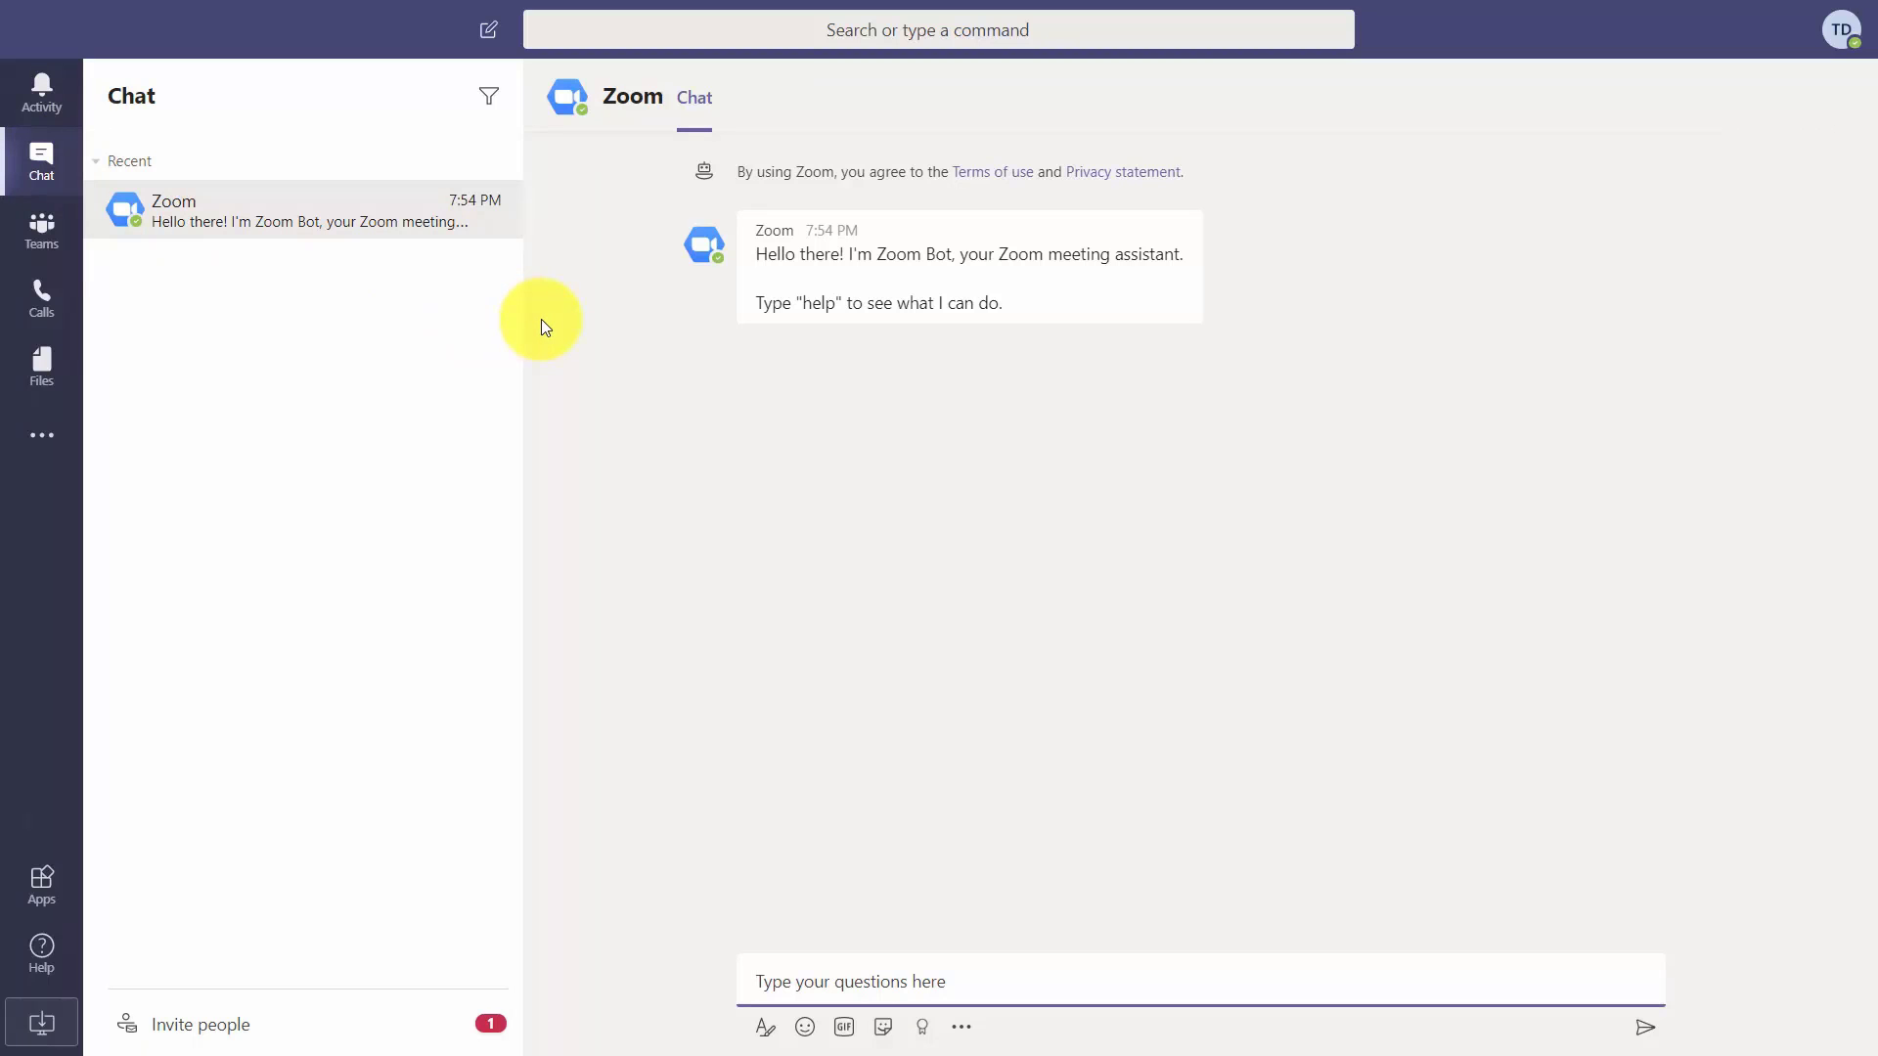
Browse the General channel's Posts and Wiki, then move to Calls' Speed dial page.
left_click(41, 227)
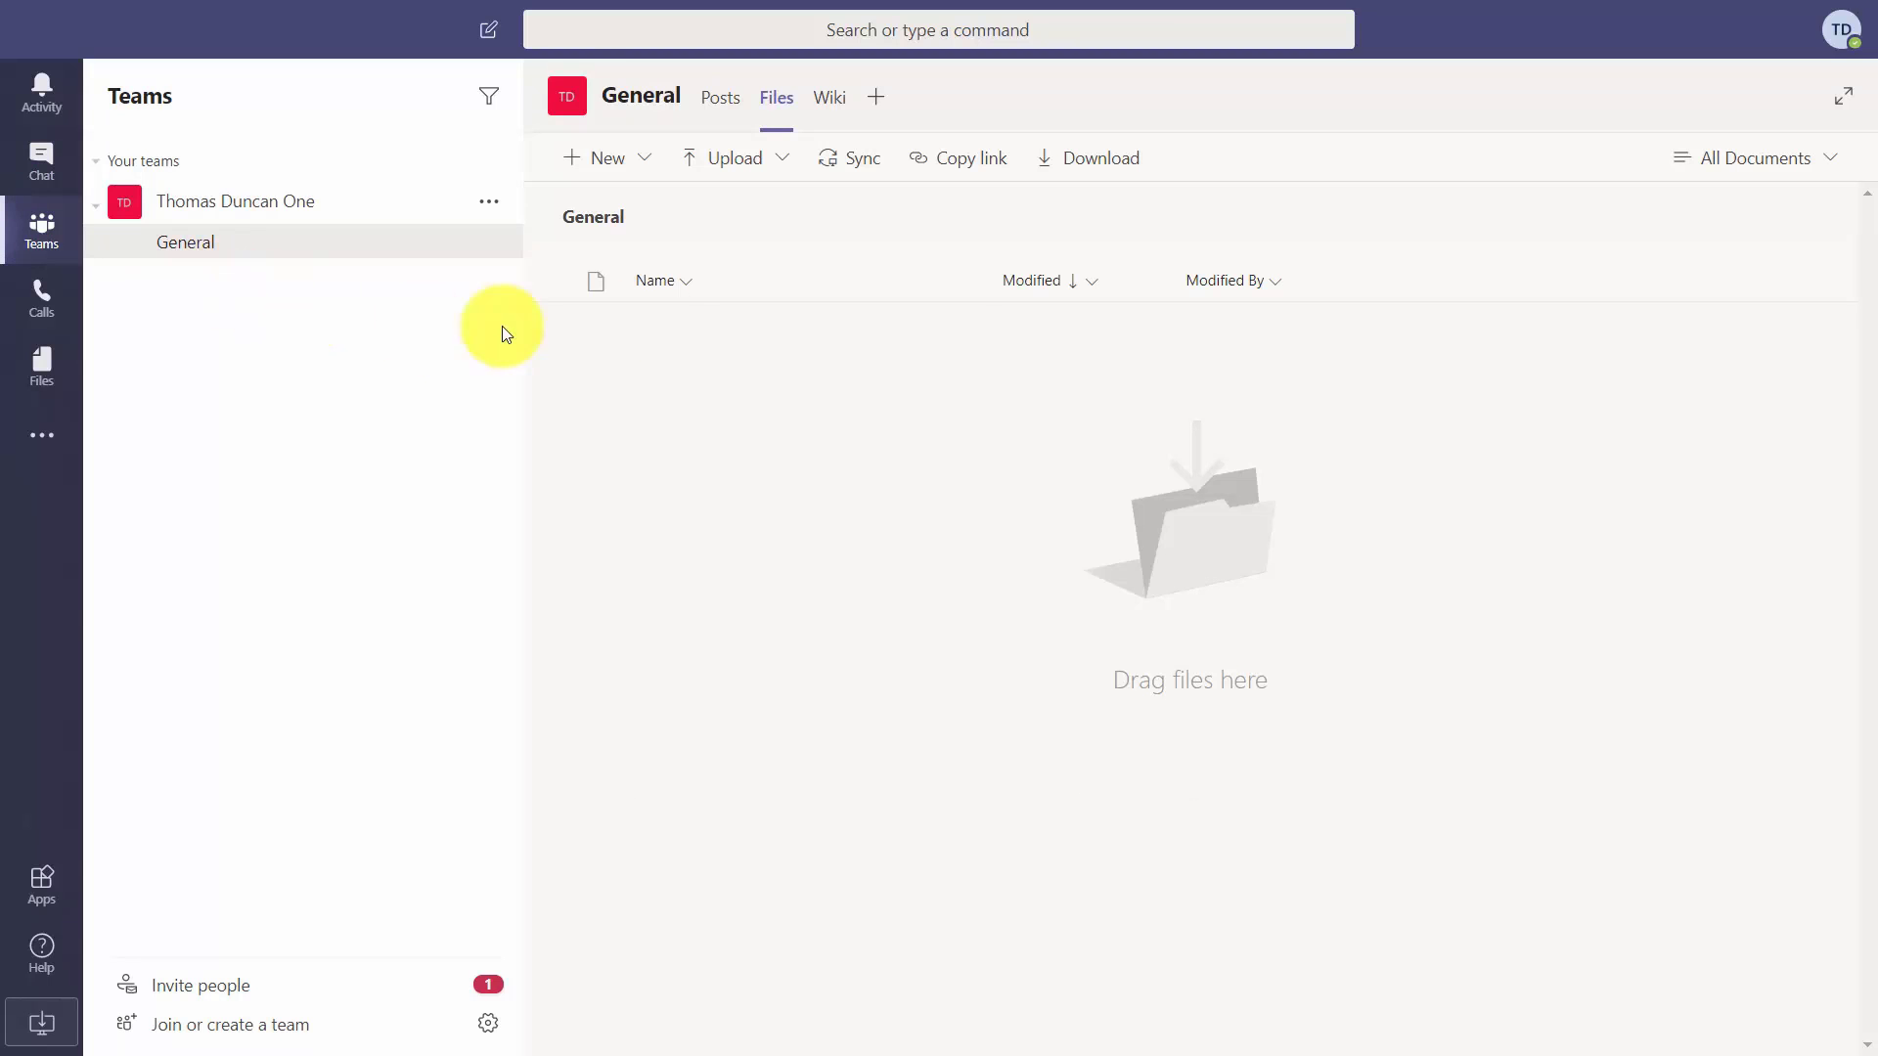
left_click(722, 102)
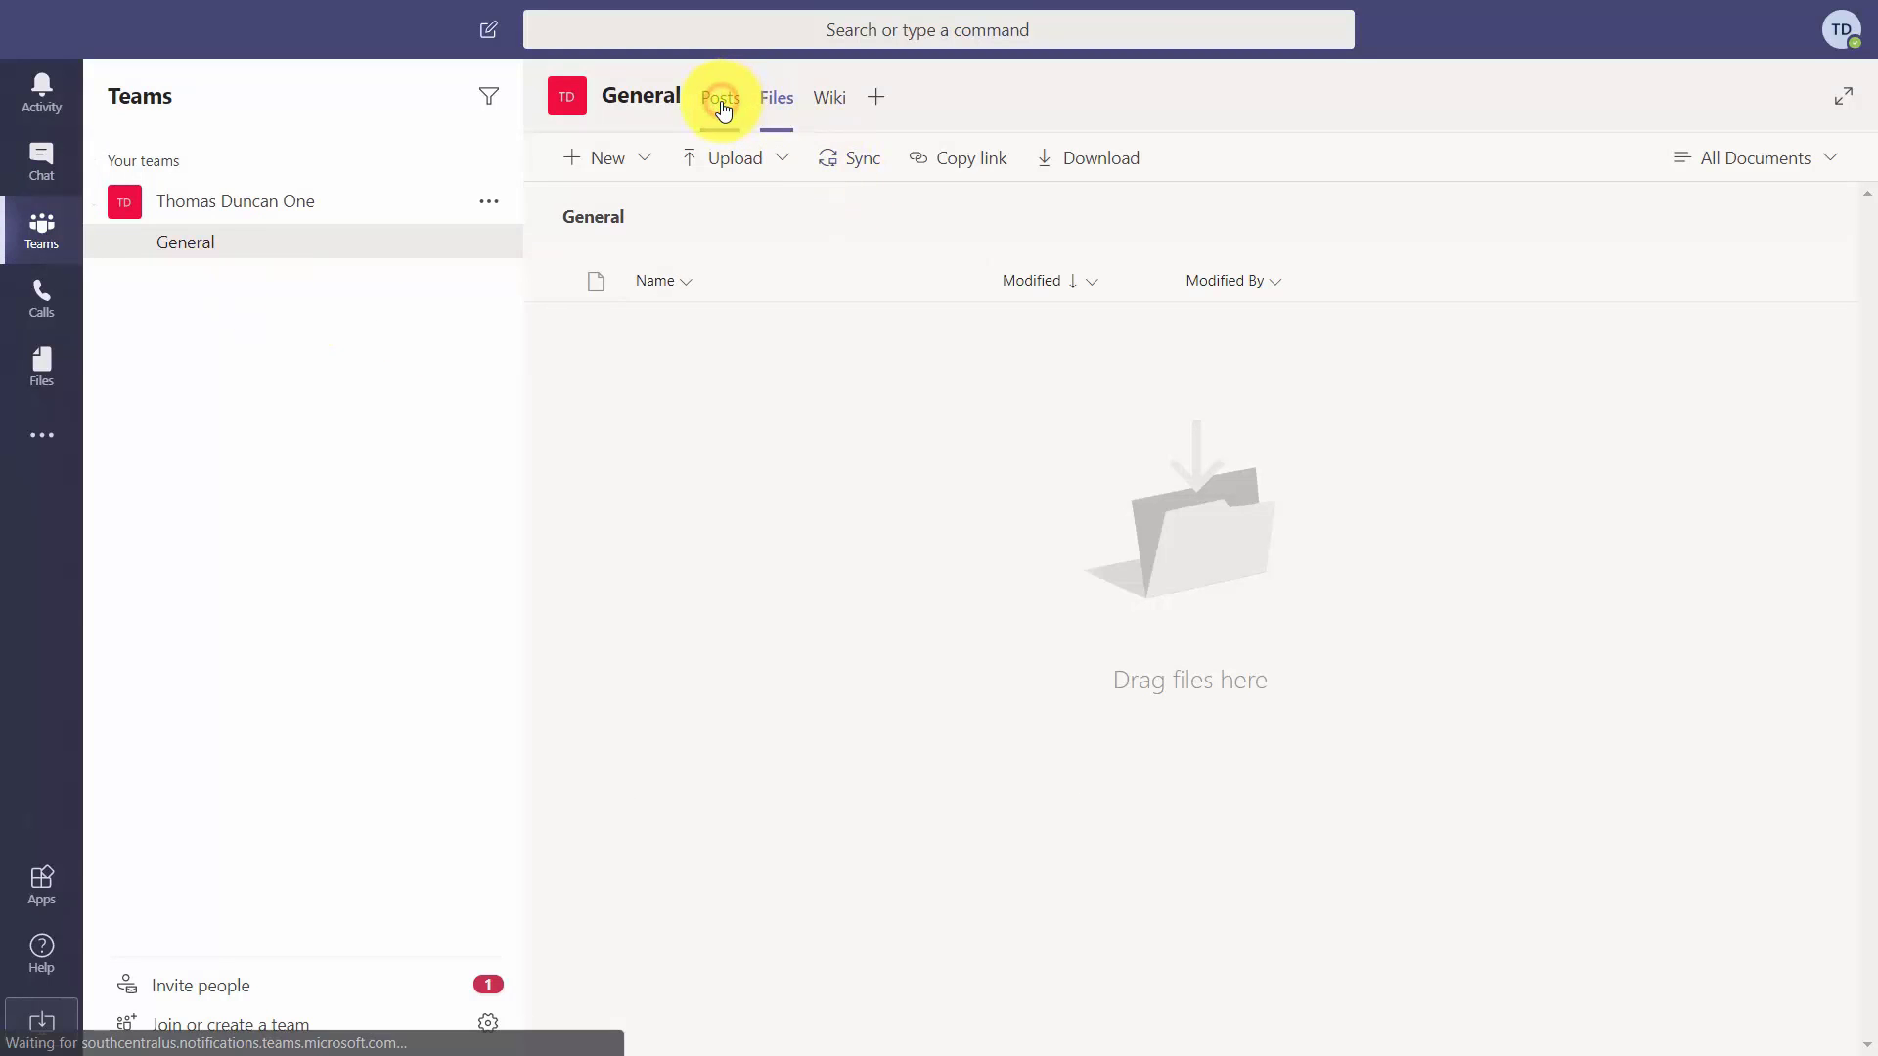
left_click(830, 102)
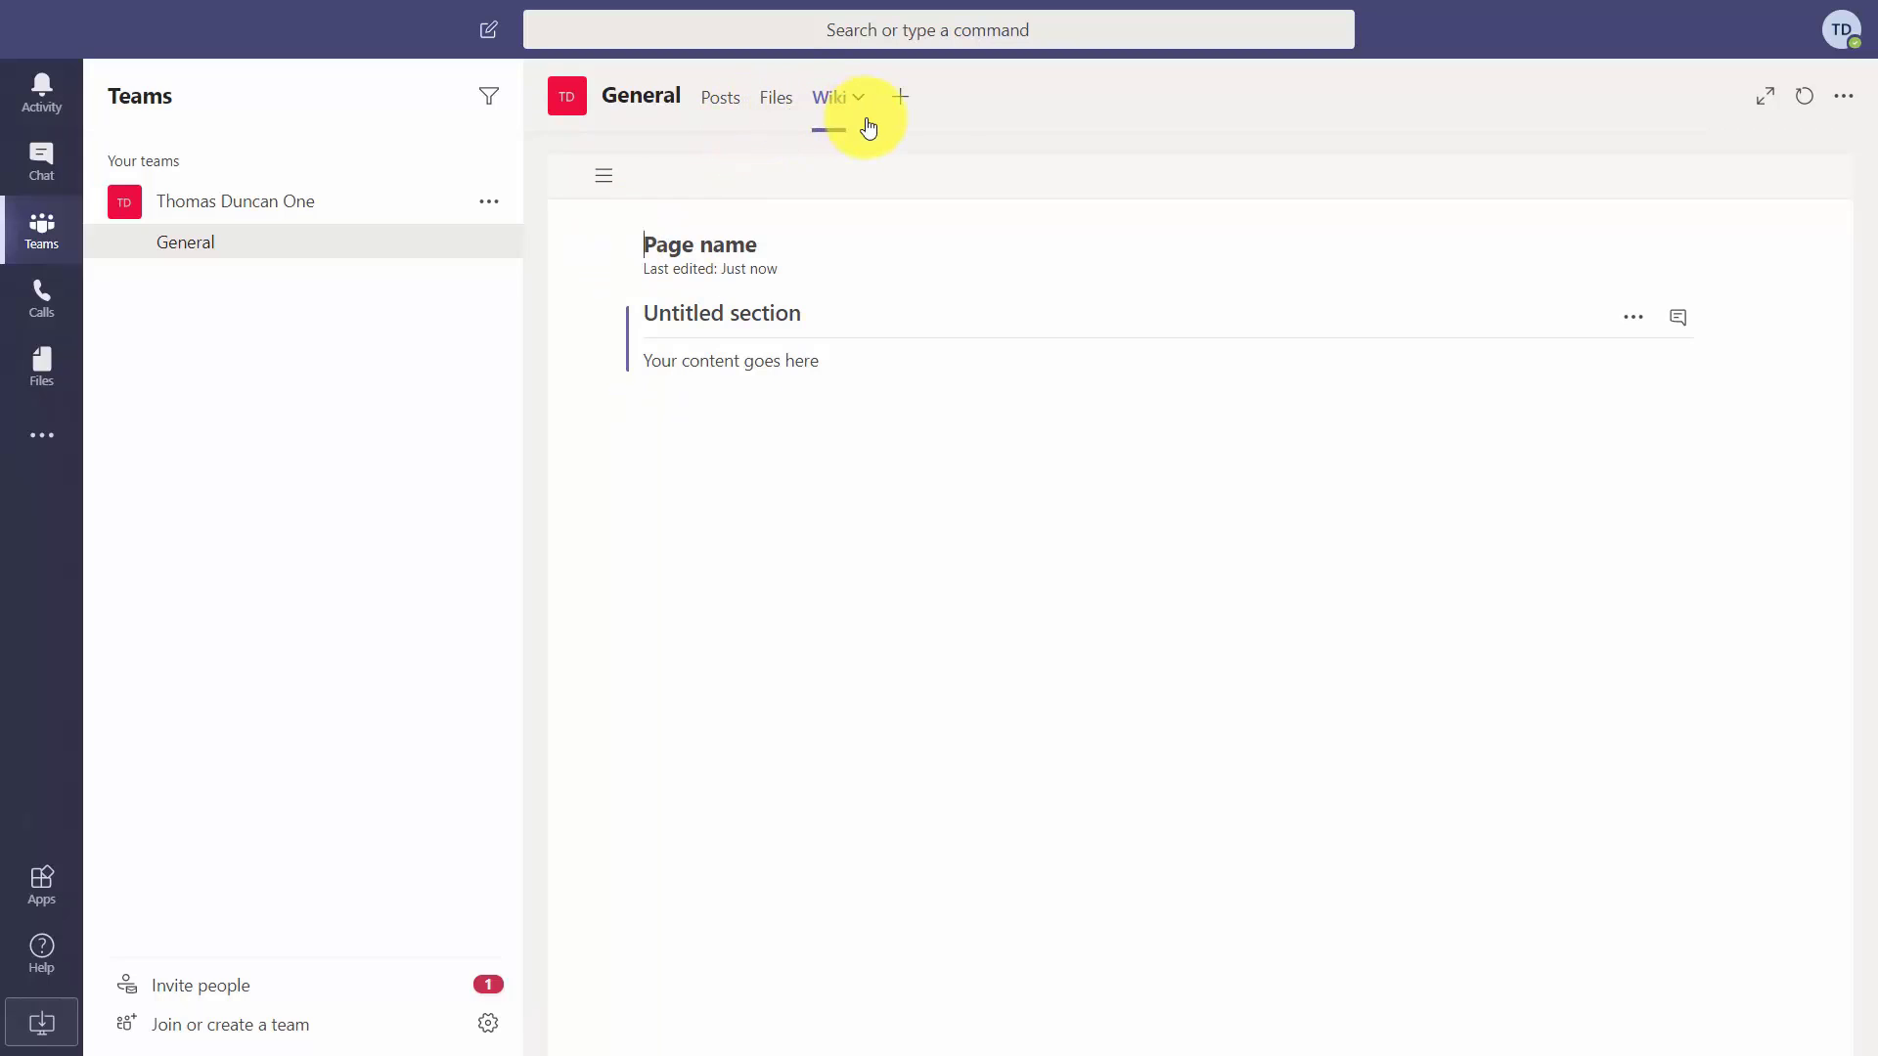
left_click(26, 307)
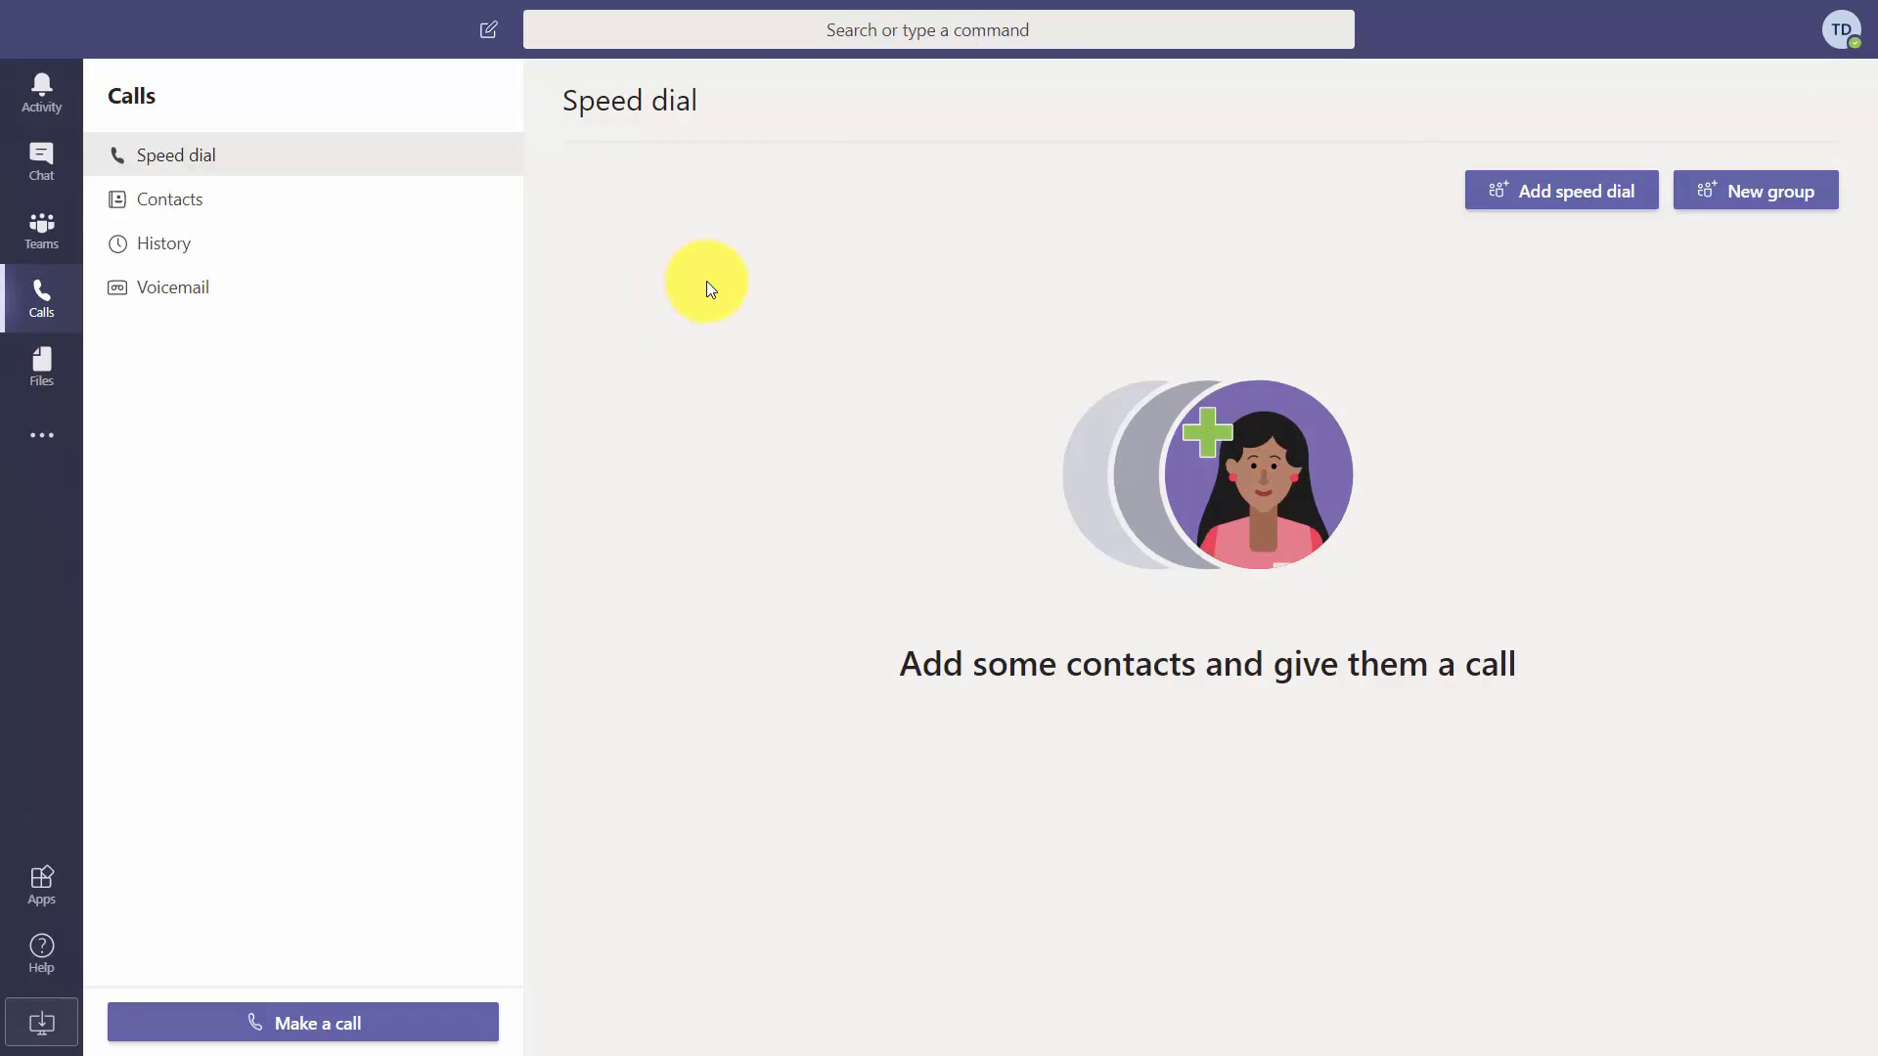
View Contacts, History and Voicemail, then Files, ending in the full Apps catalogue.
left_click(192, 207)
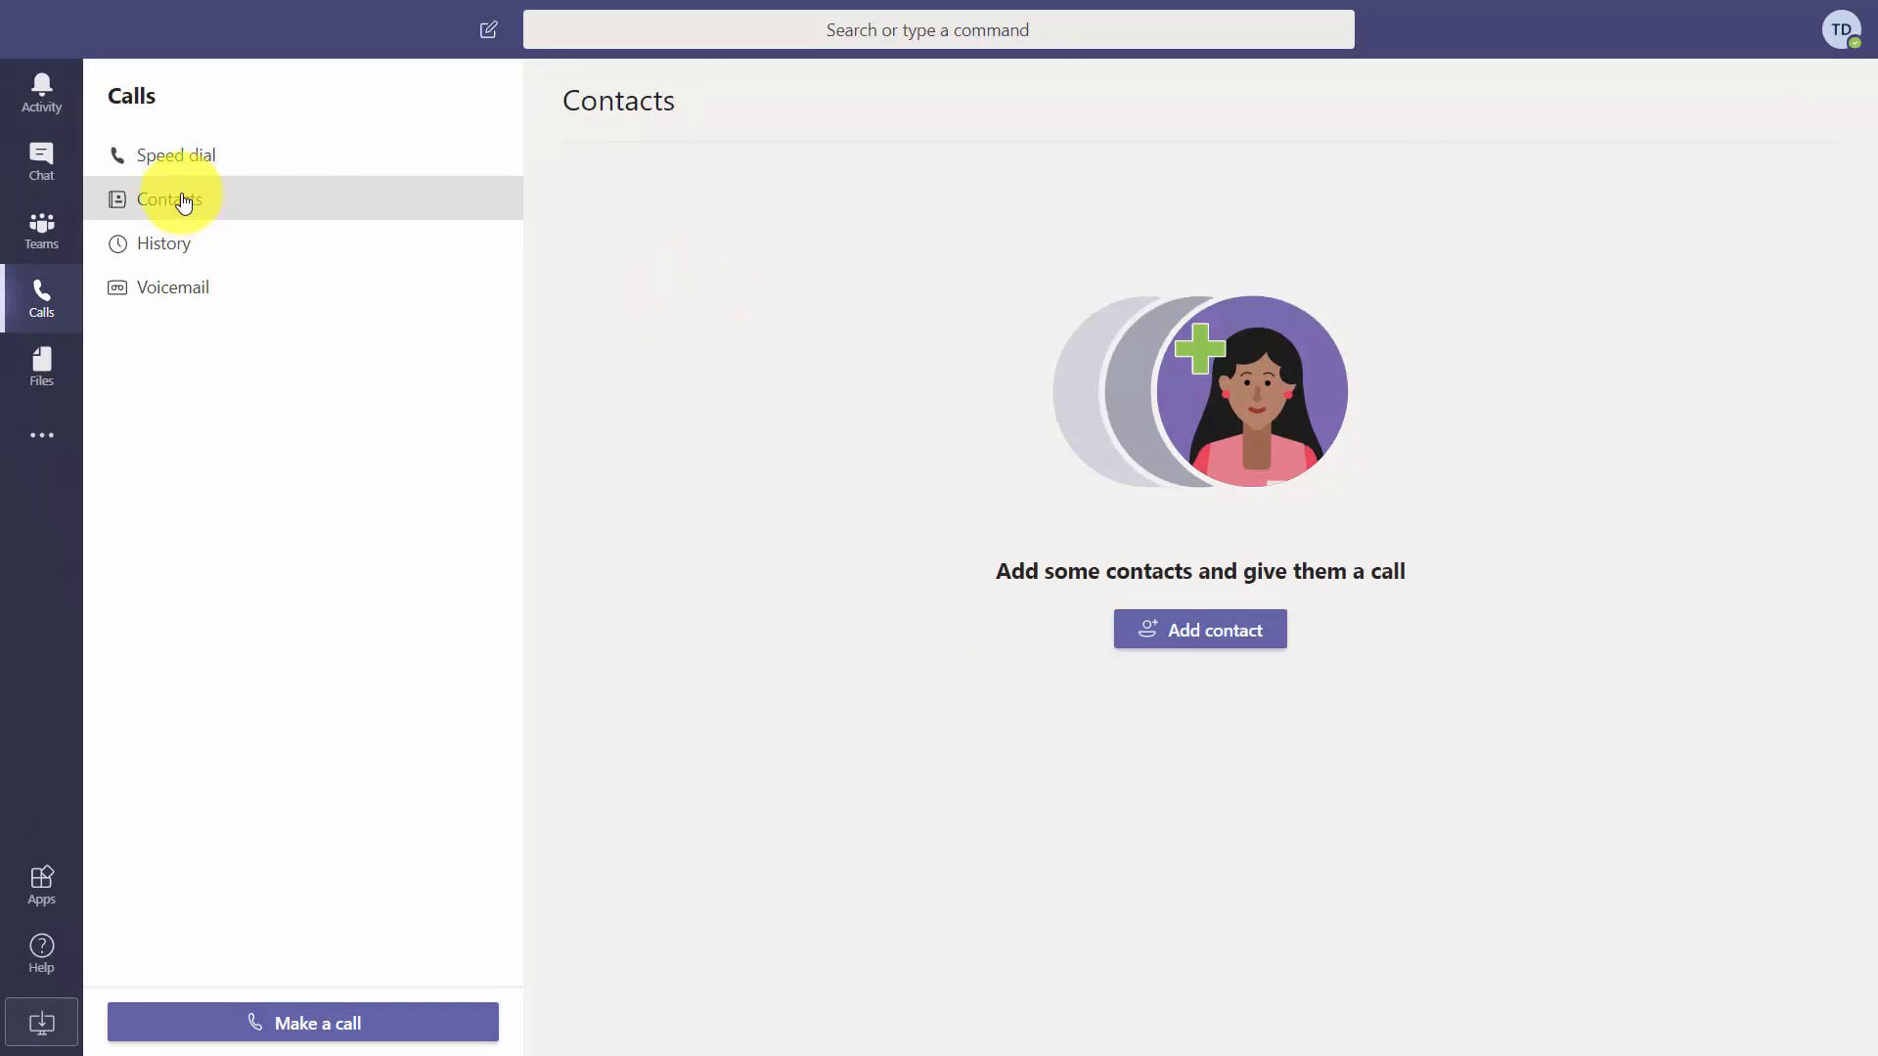
left_click(192, 256)
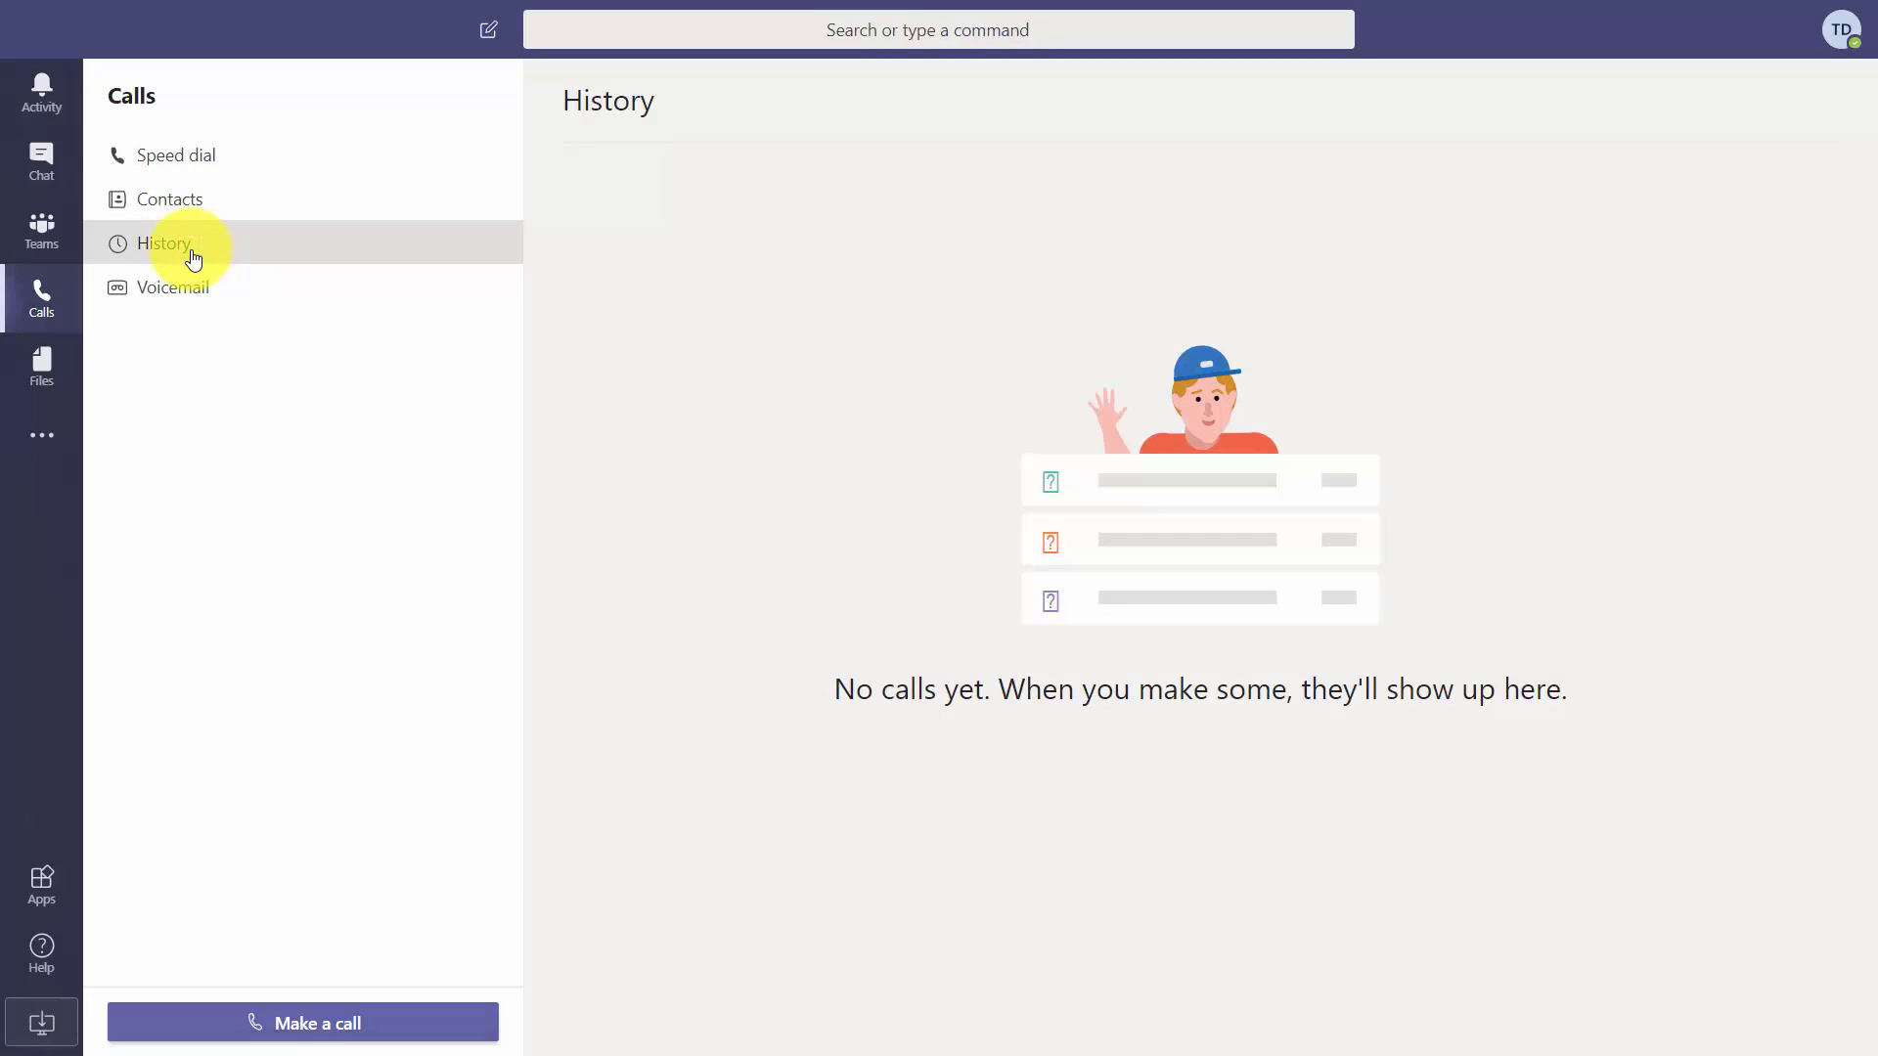
left_click(331, 285)
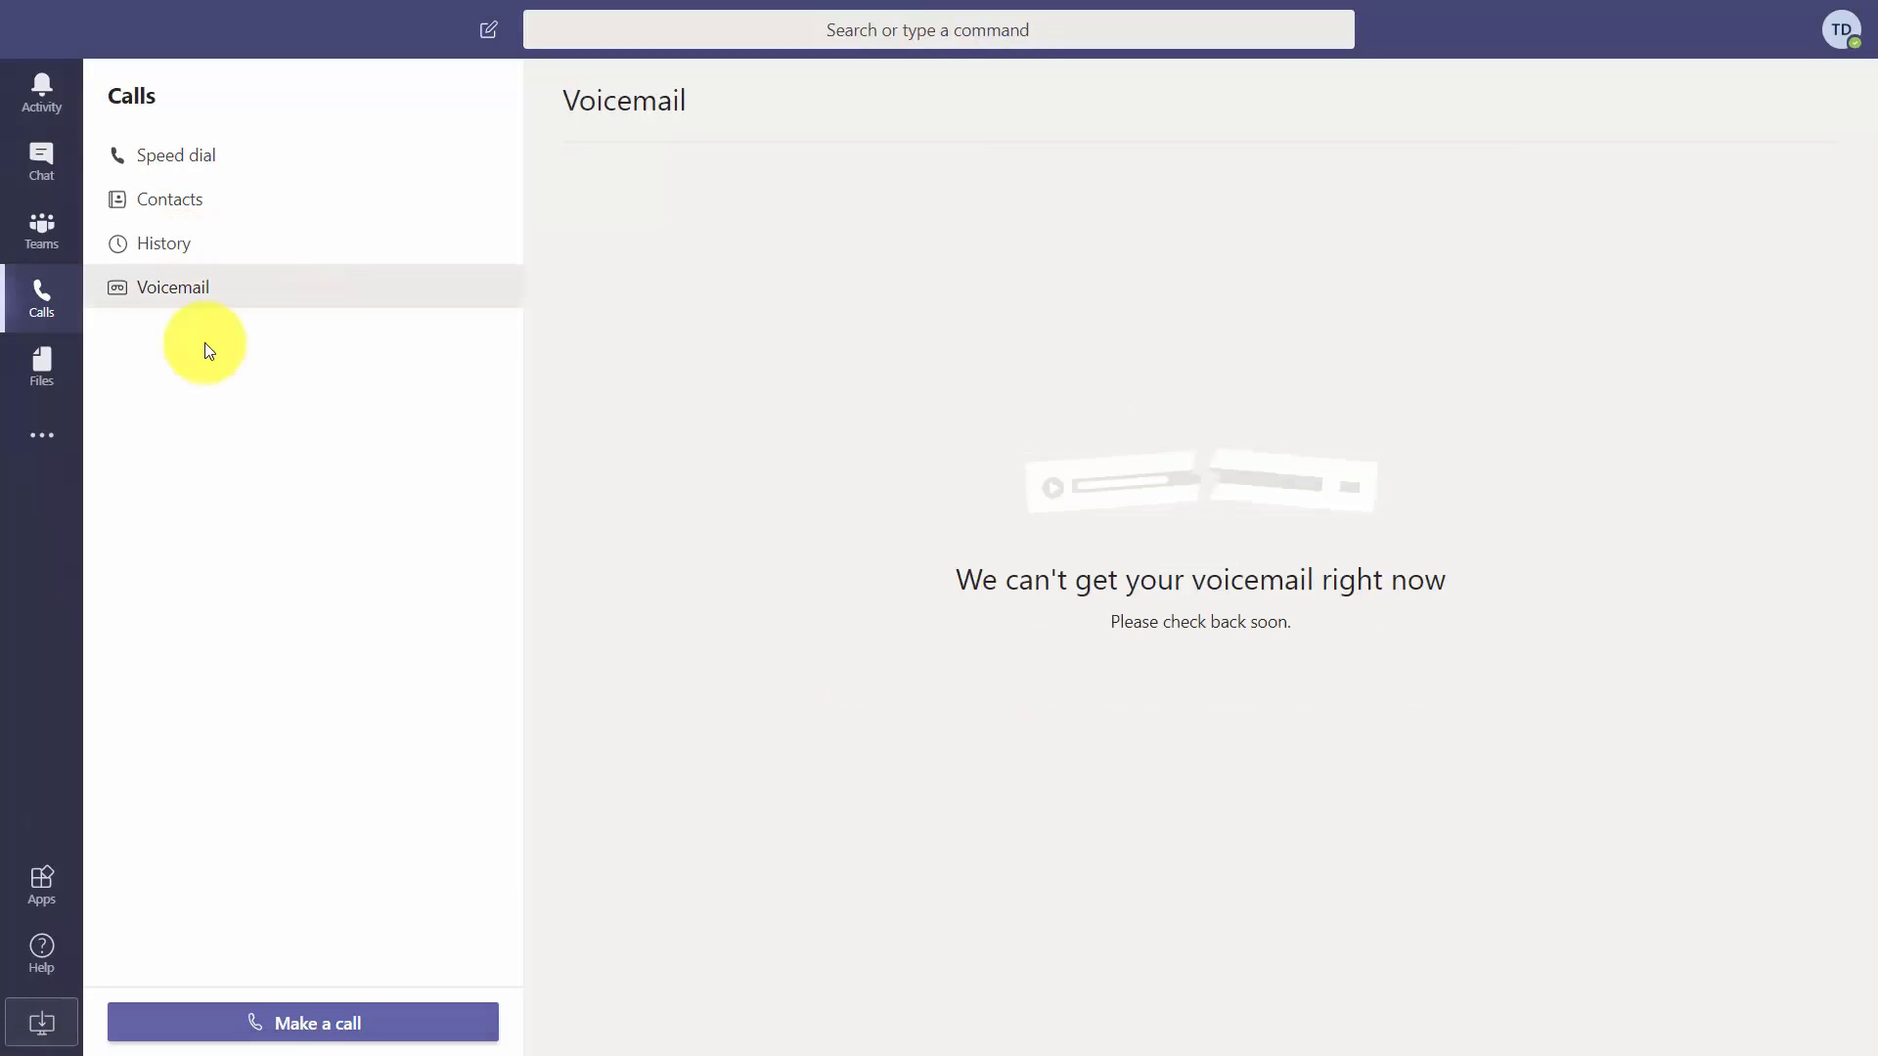
key("ctrl+5")
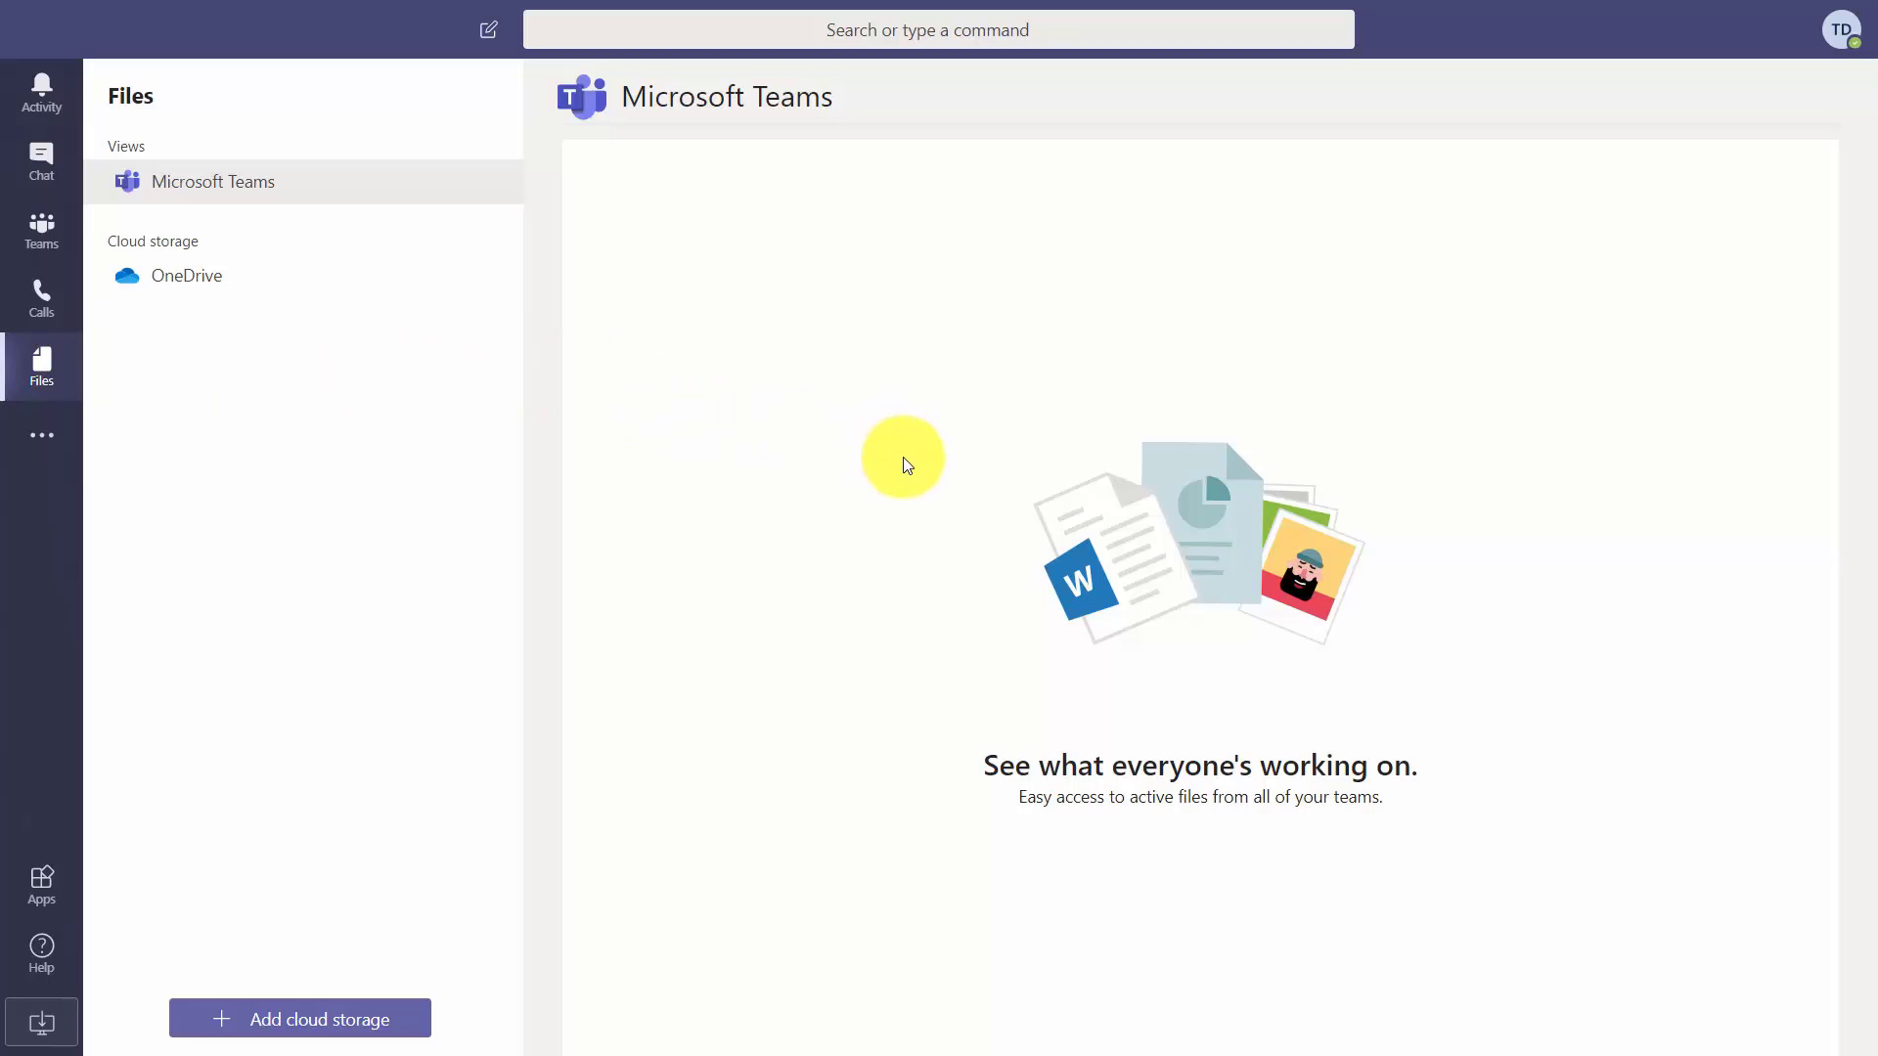
left_click(37, 440)
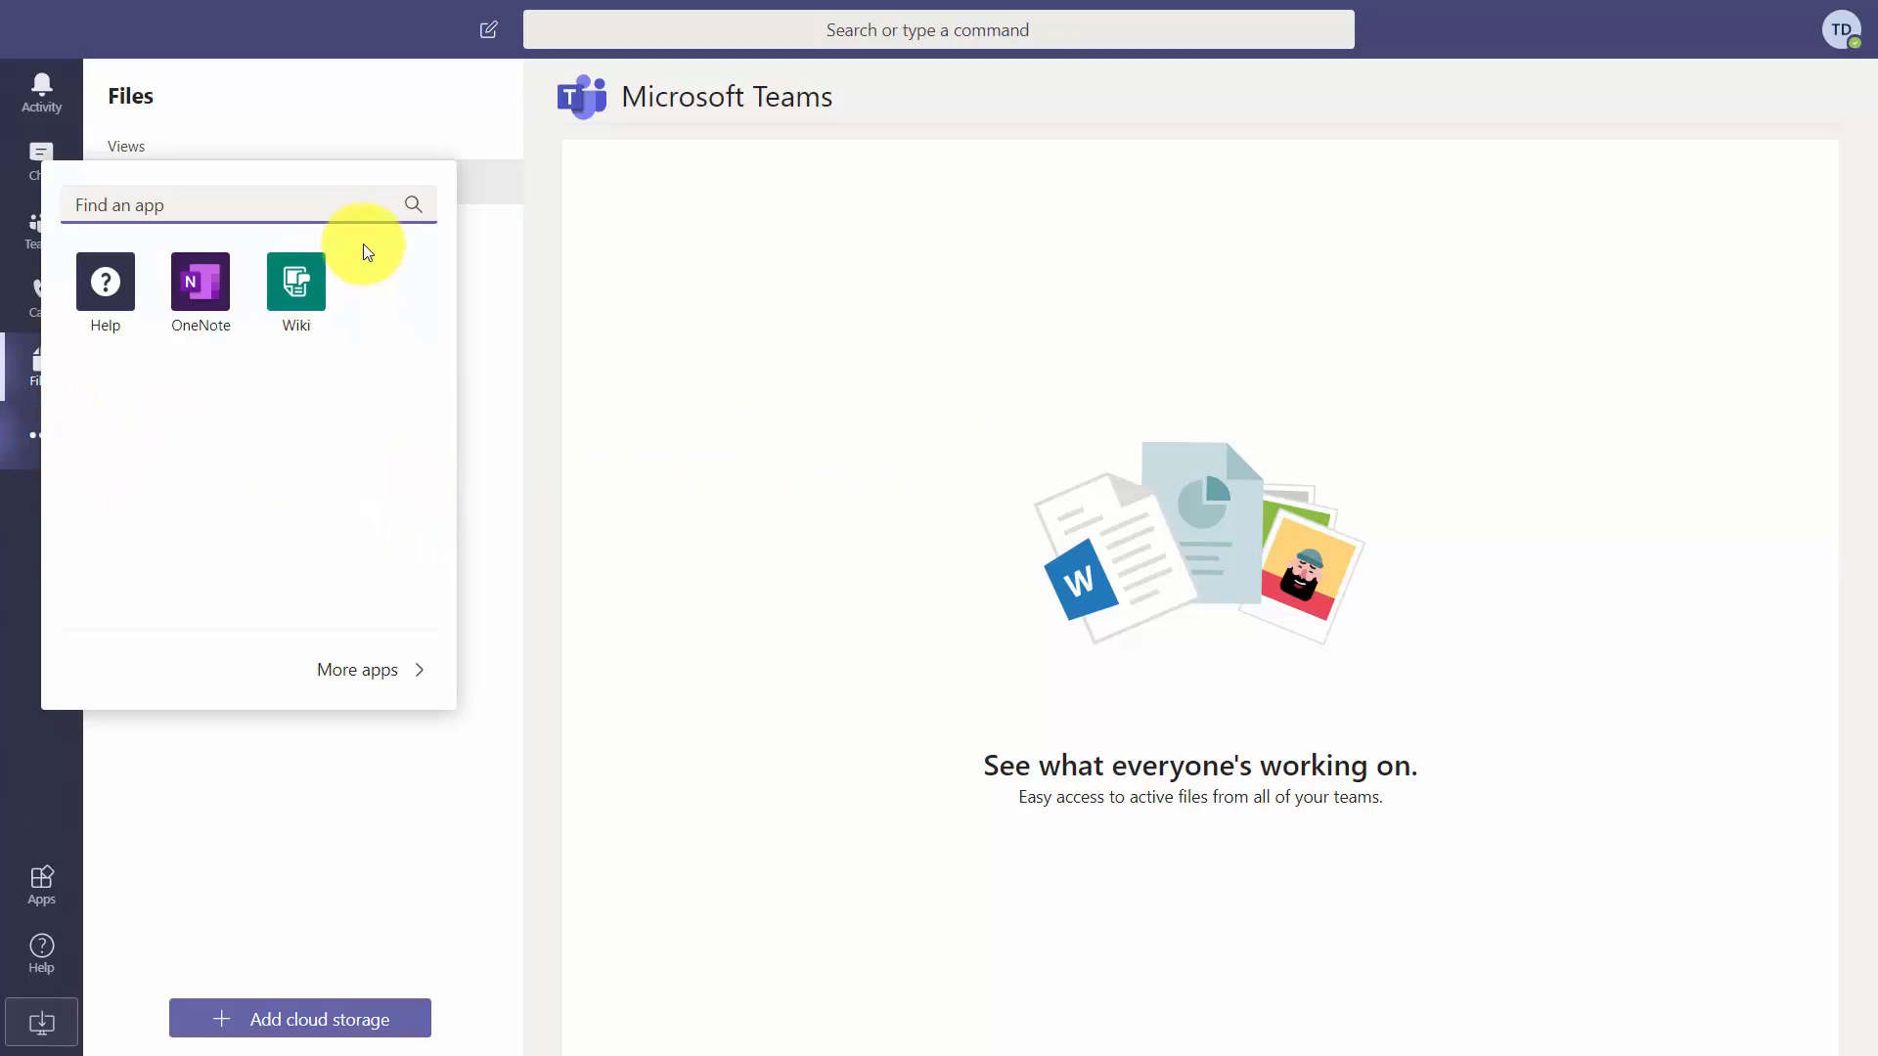
left_click(362, 677)
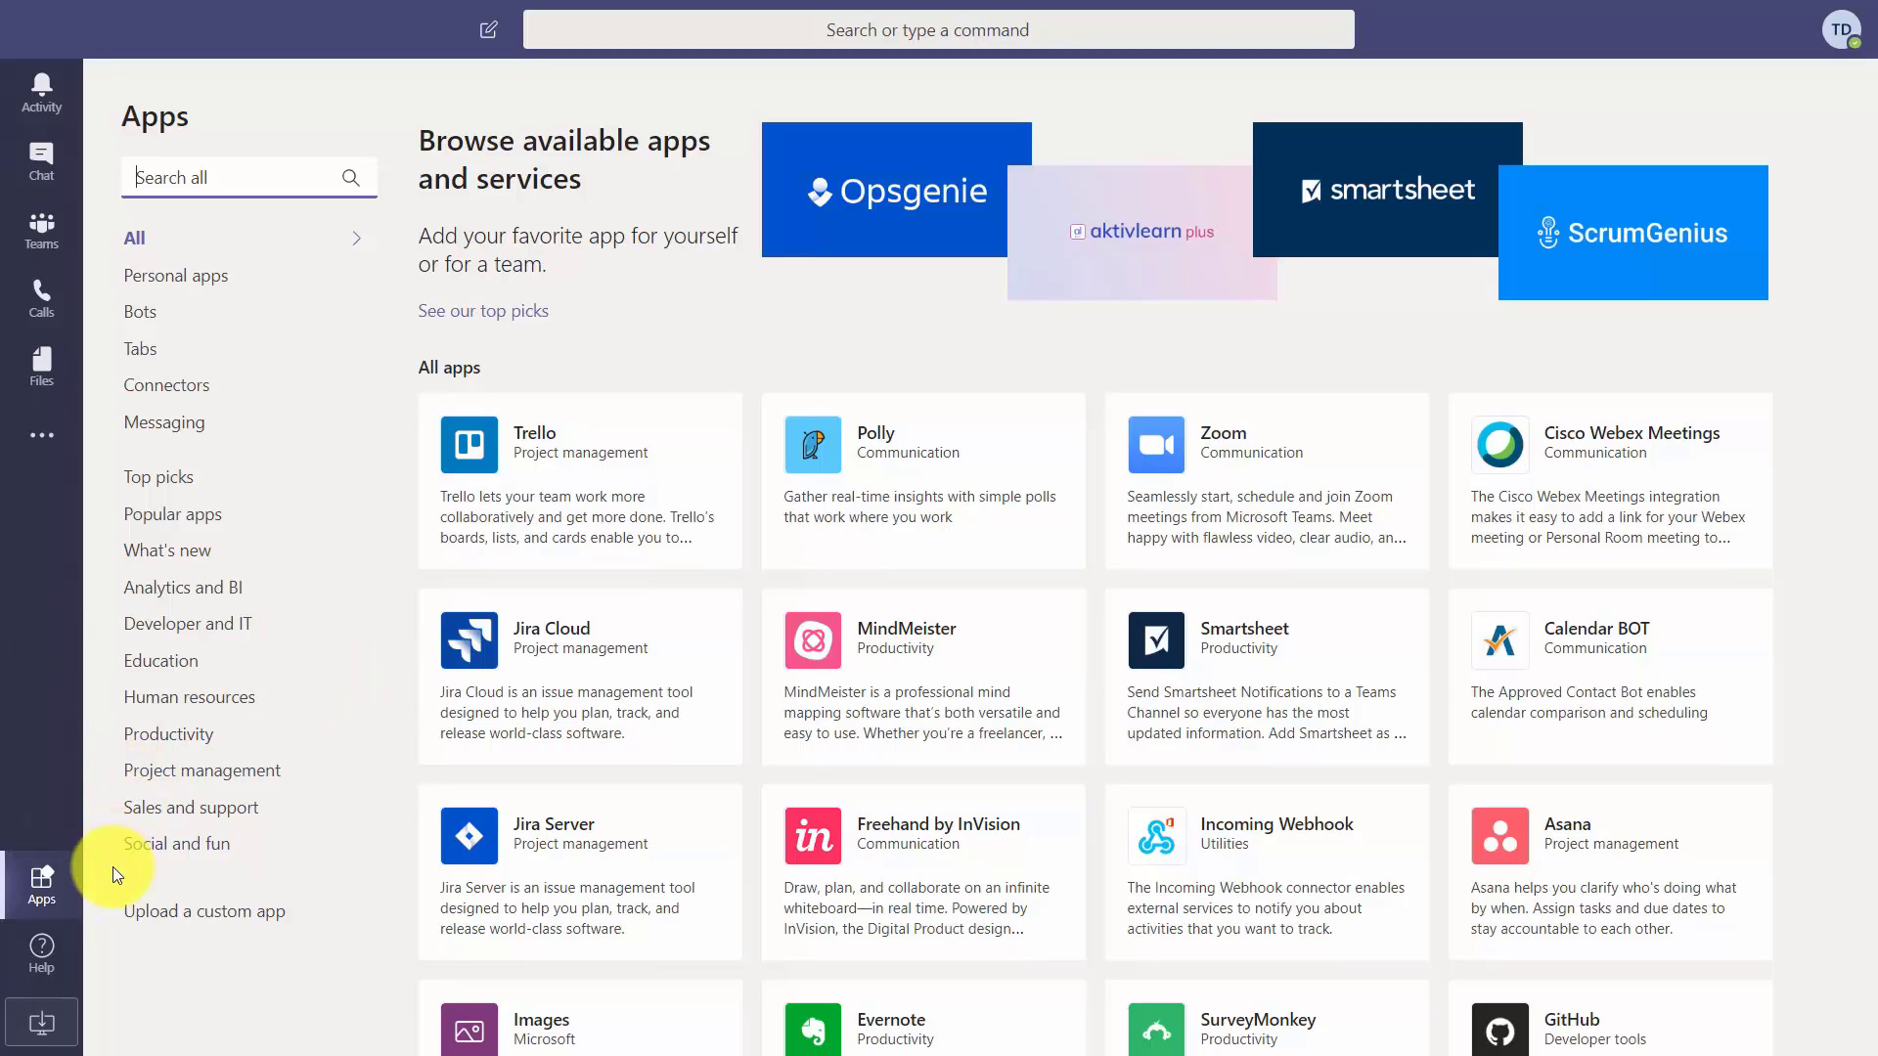
Place the cursor in the Apps catalogue's Search all box.
left_click(40, 892)
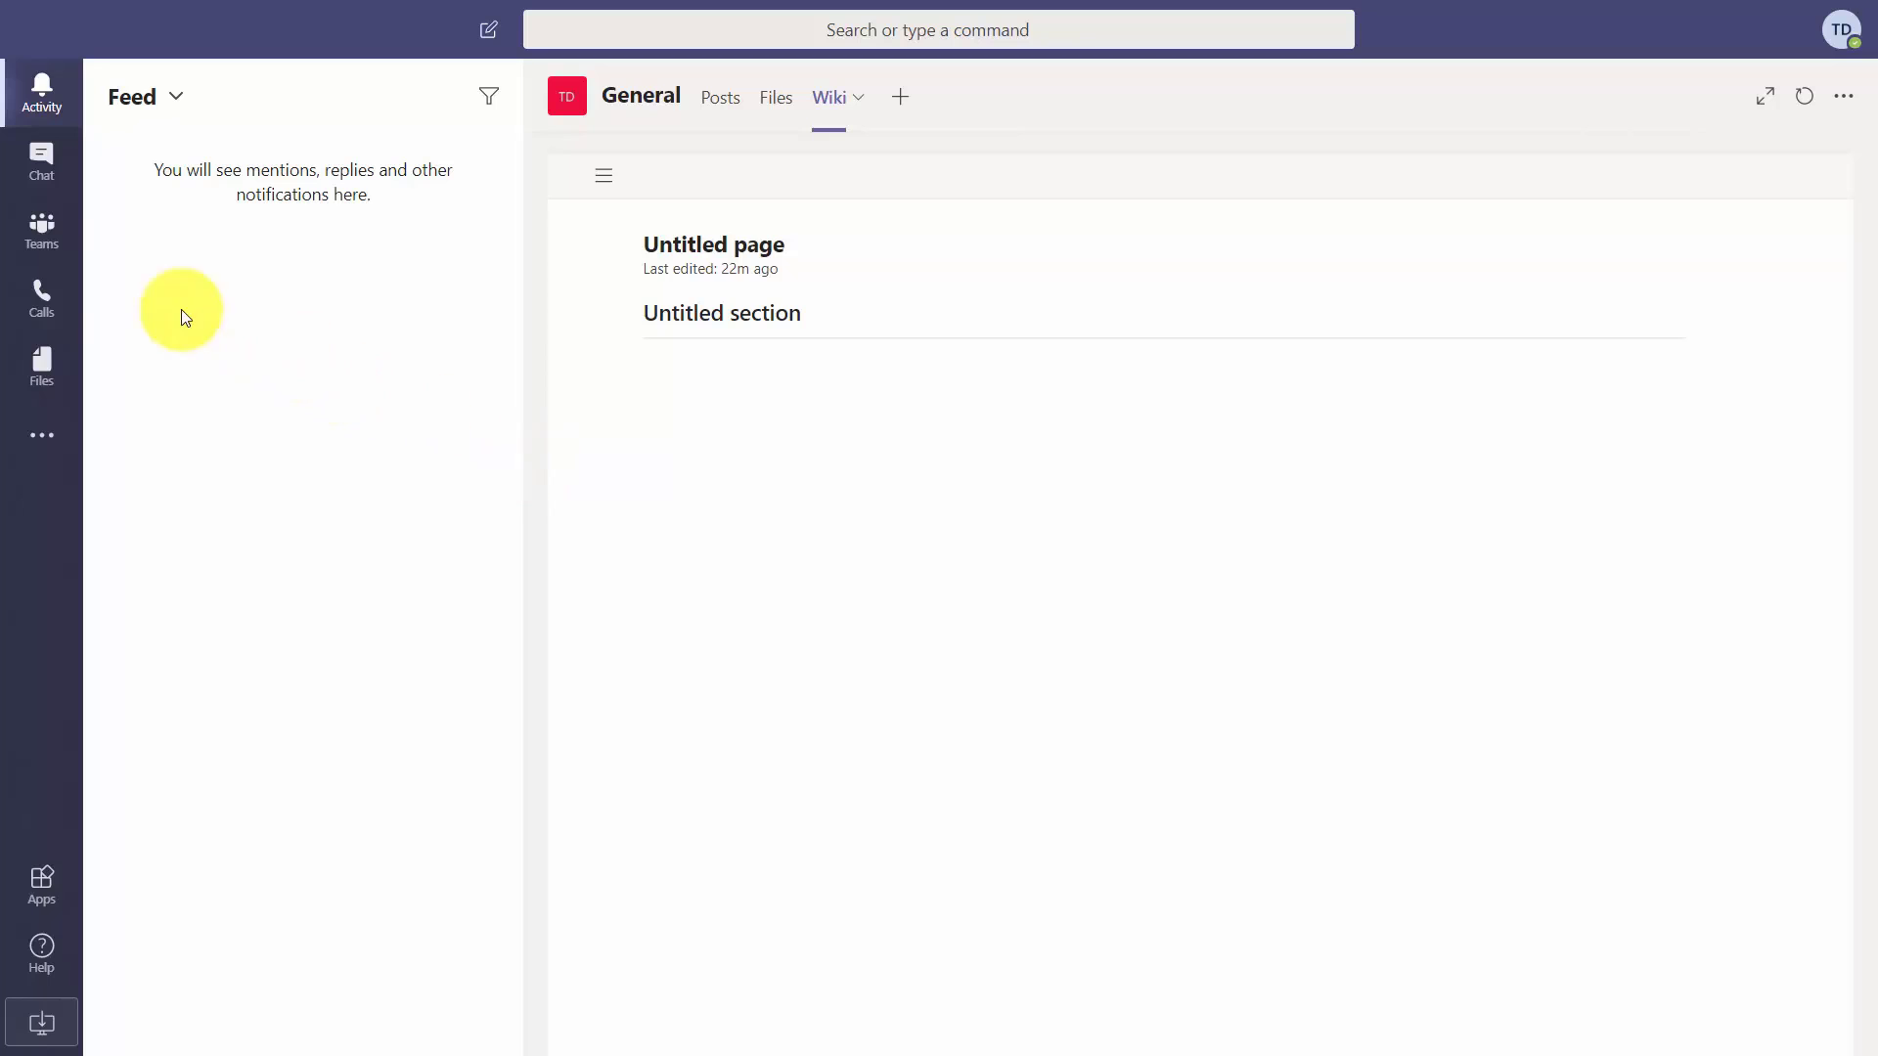
Begin building a new private team from scratch via Join or create a team.
left_click(44, 231)
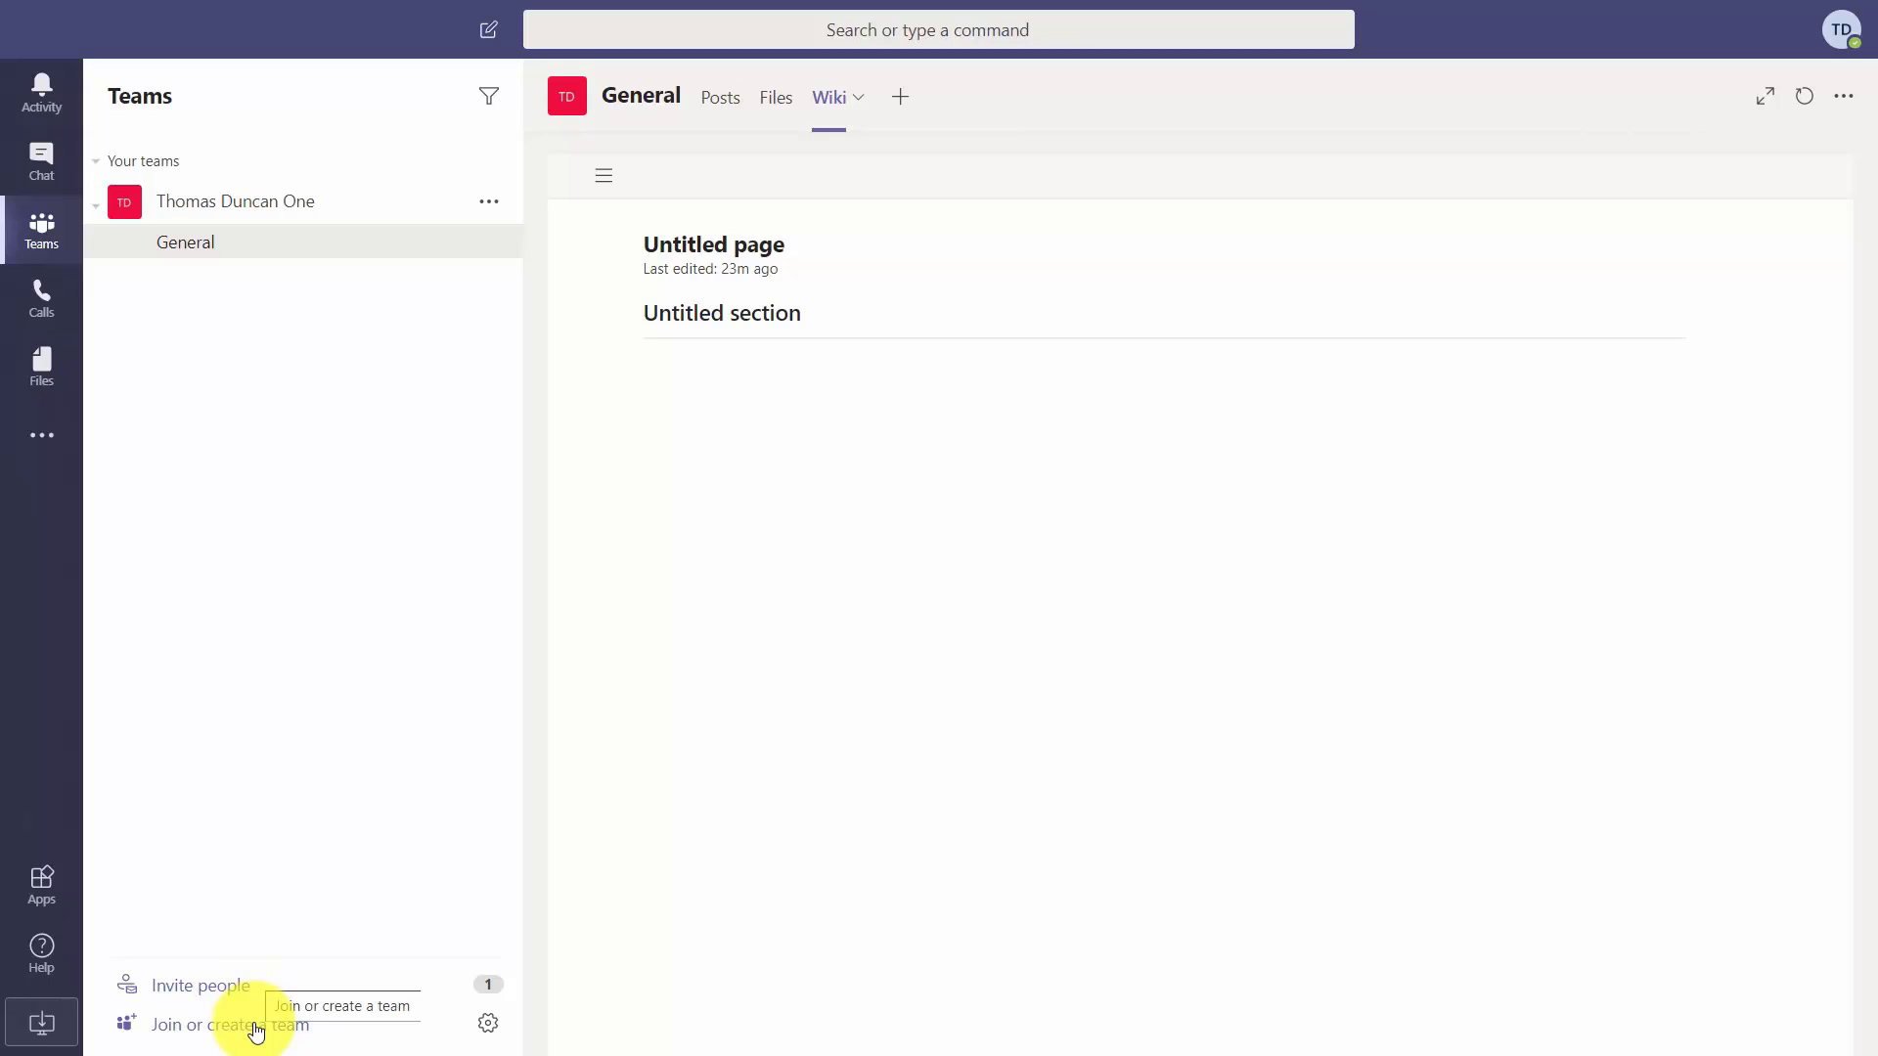
left_click(256, 1027)
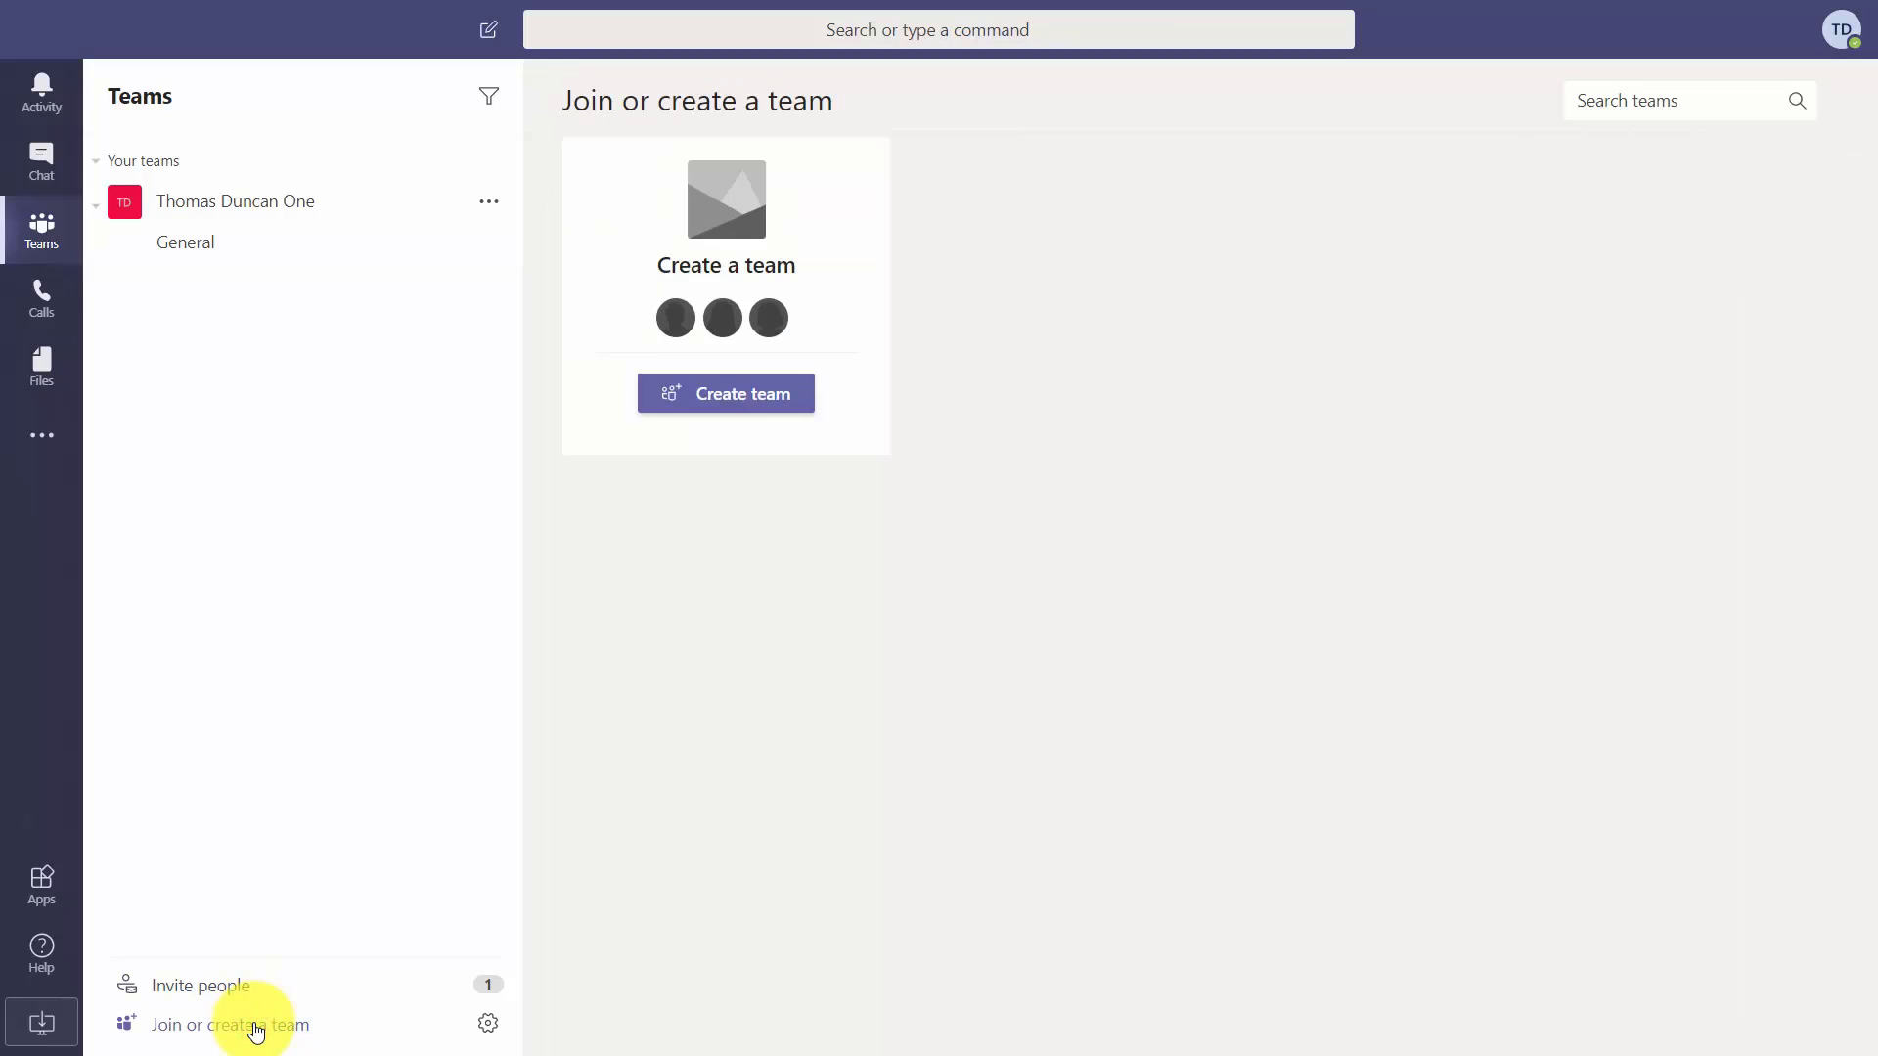
left_click(739, 396)
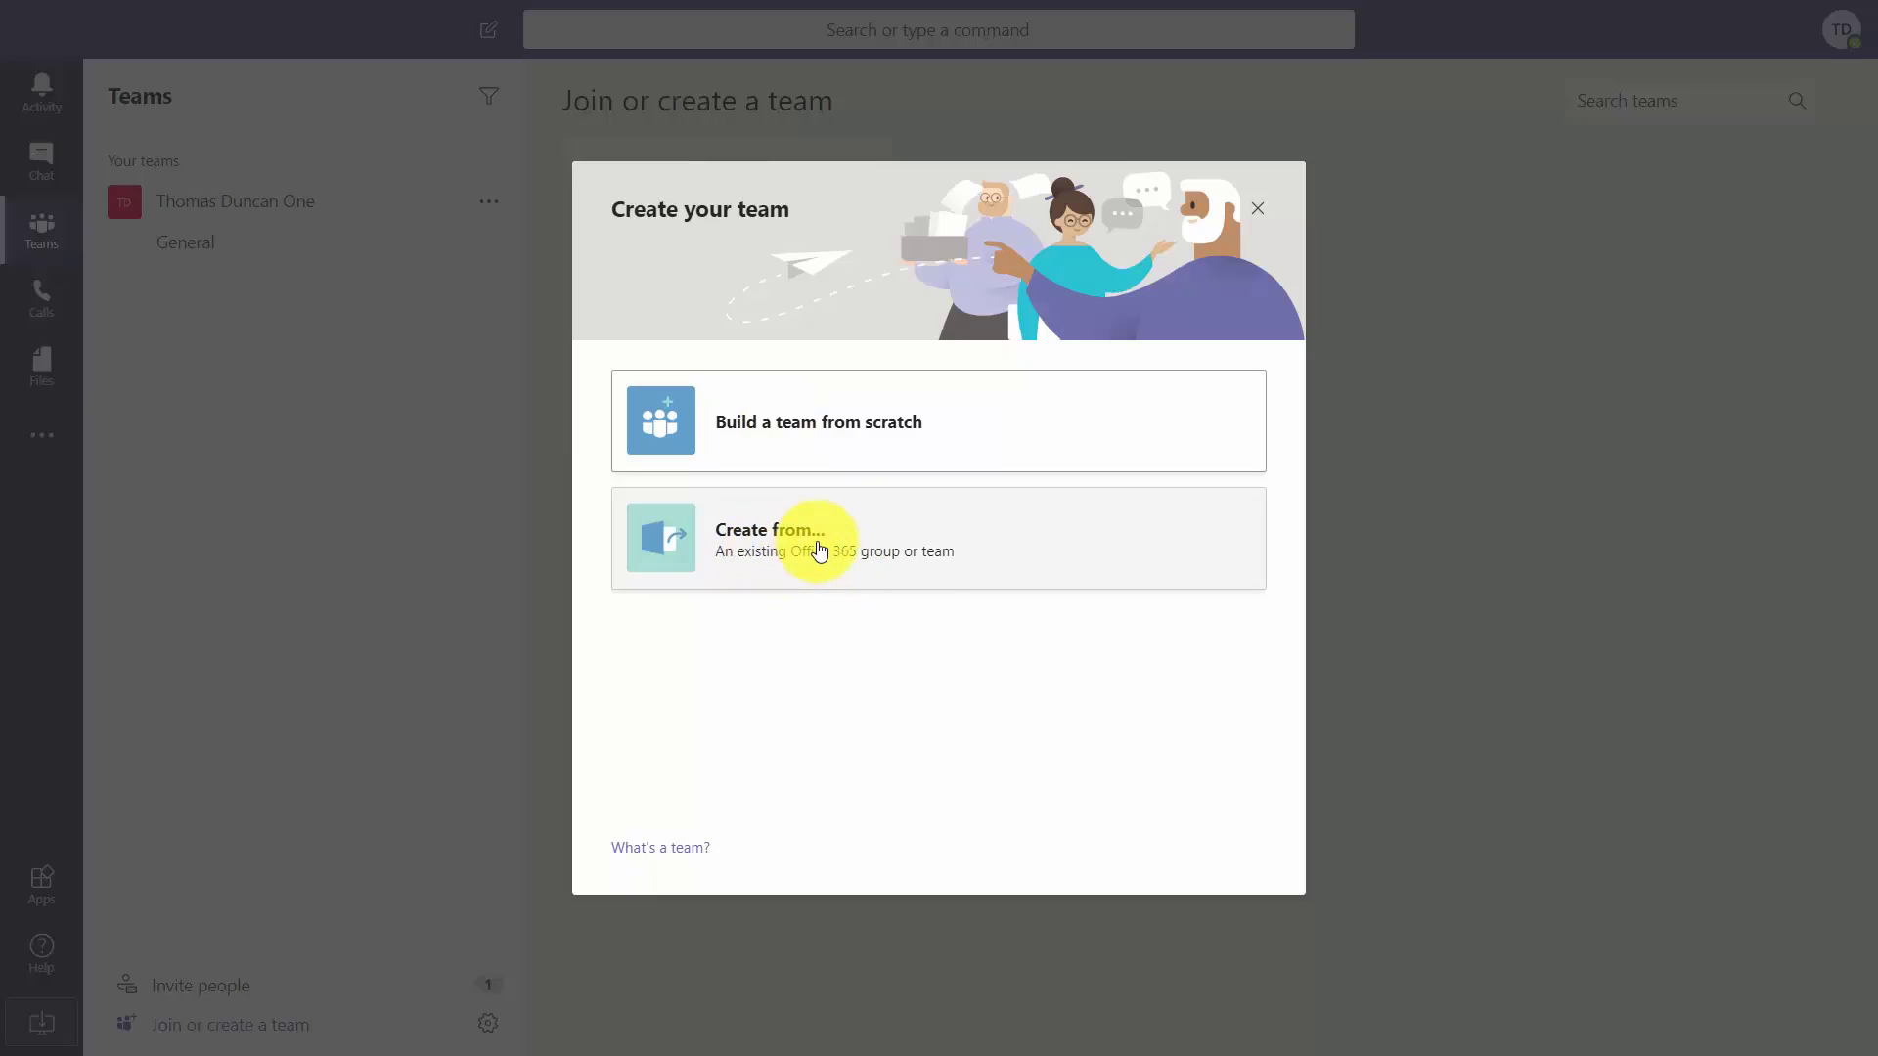
left_click(751, 428)
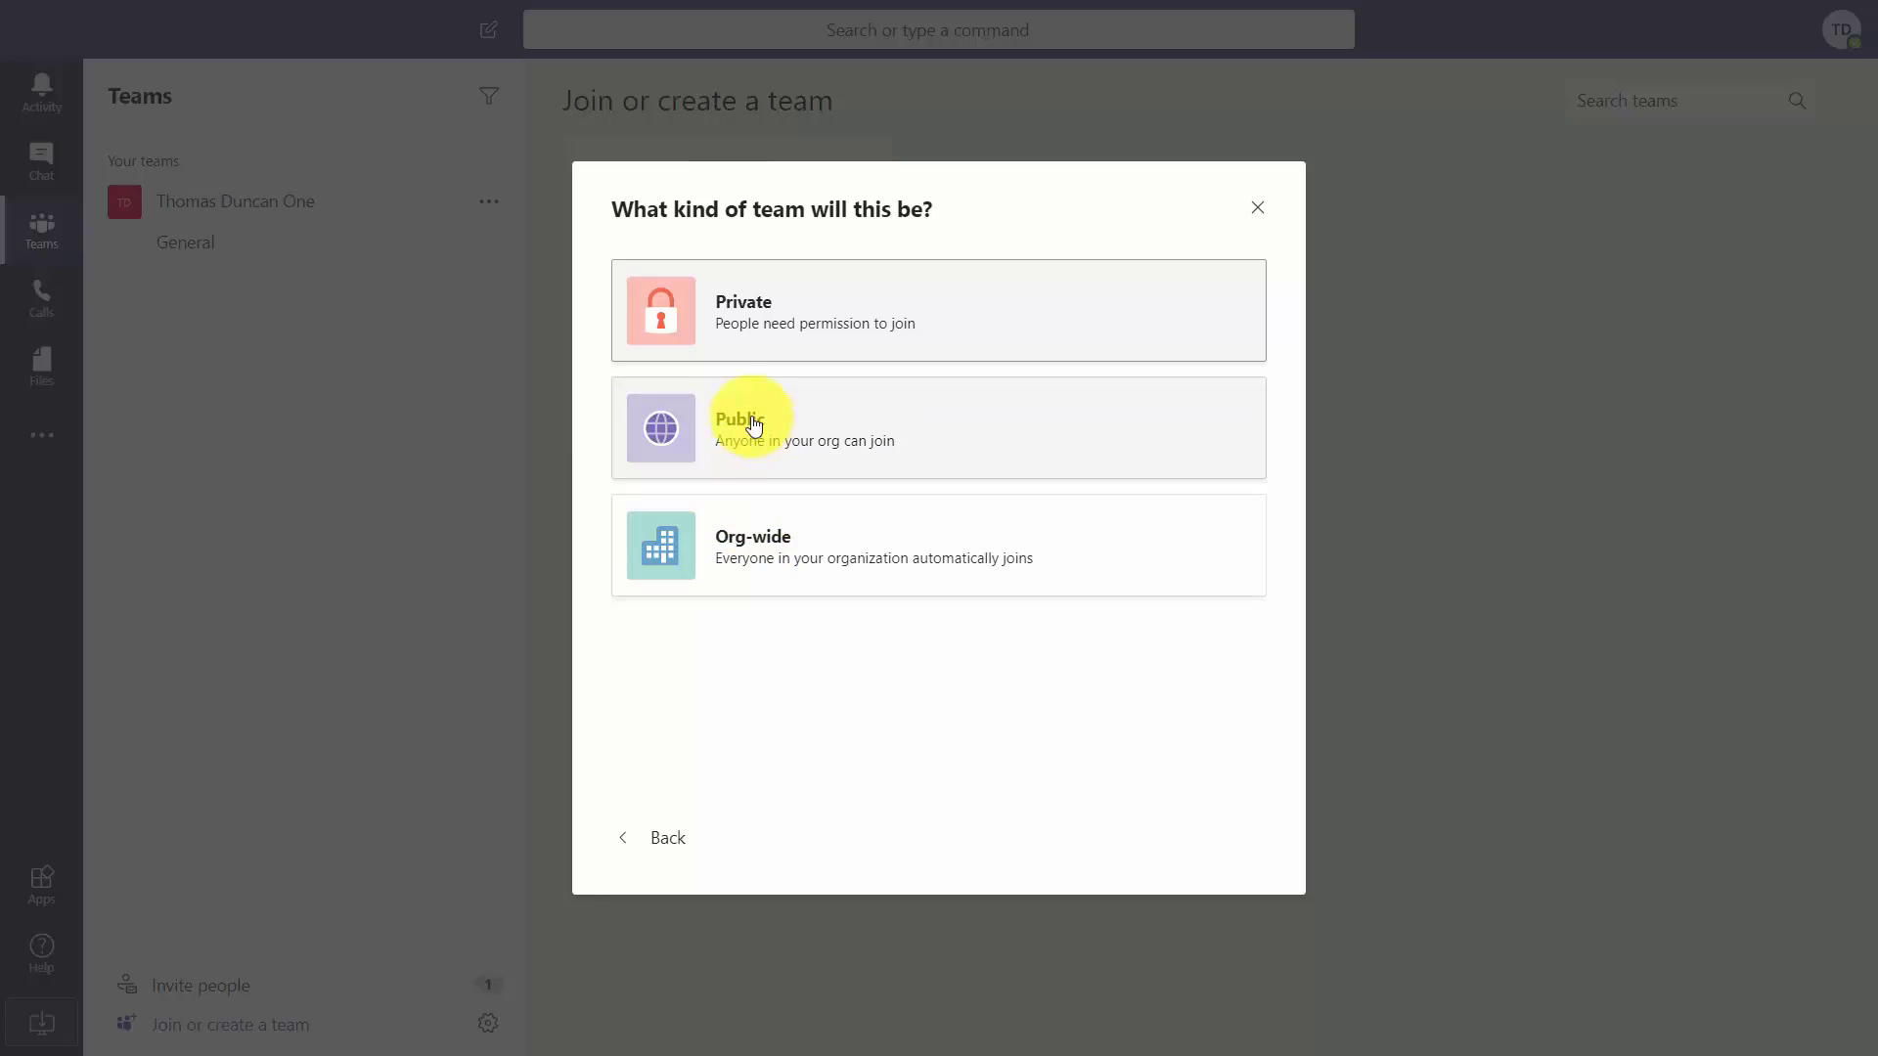
left_click(748, 298)
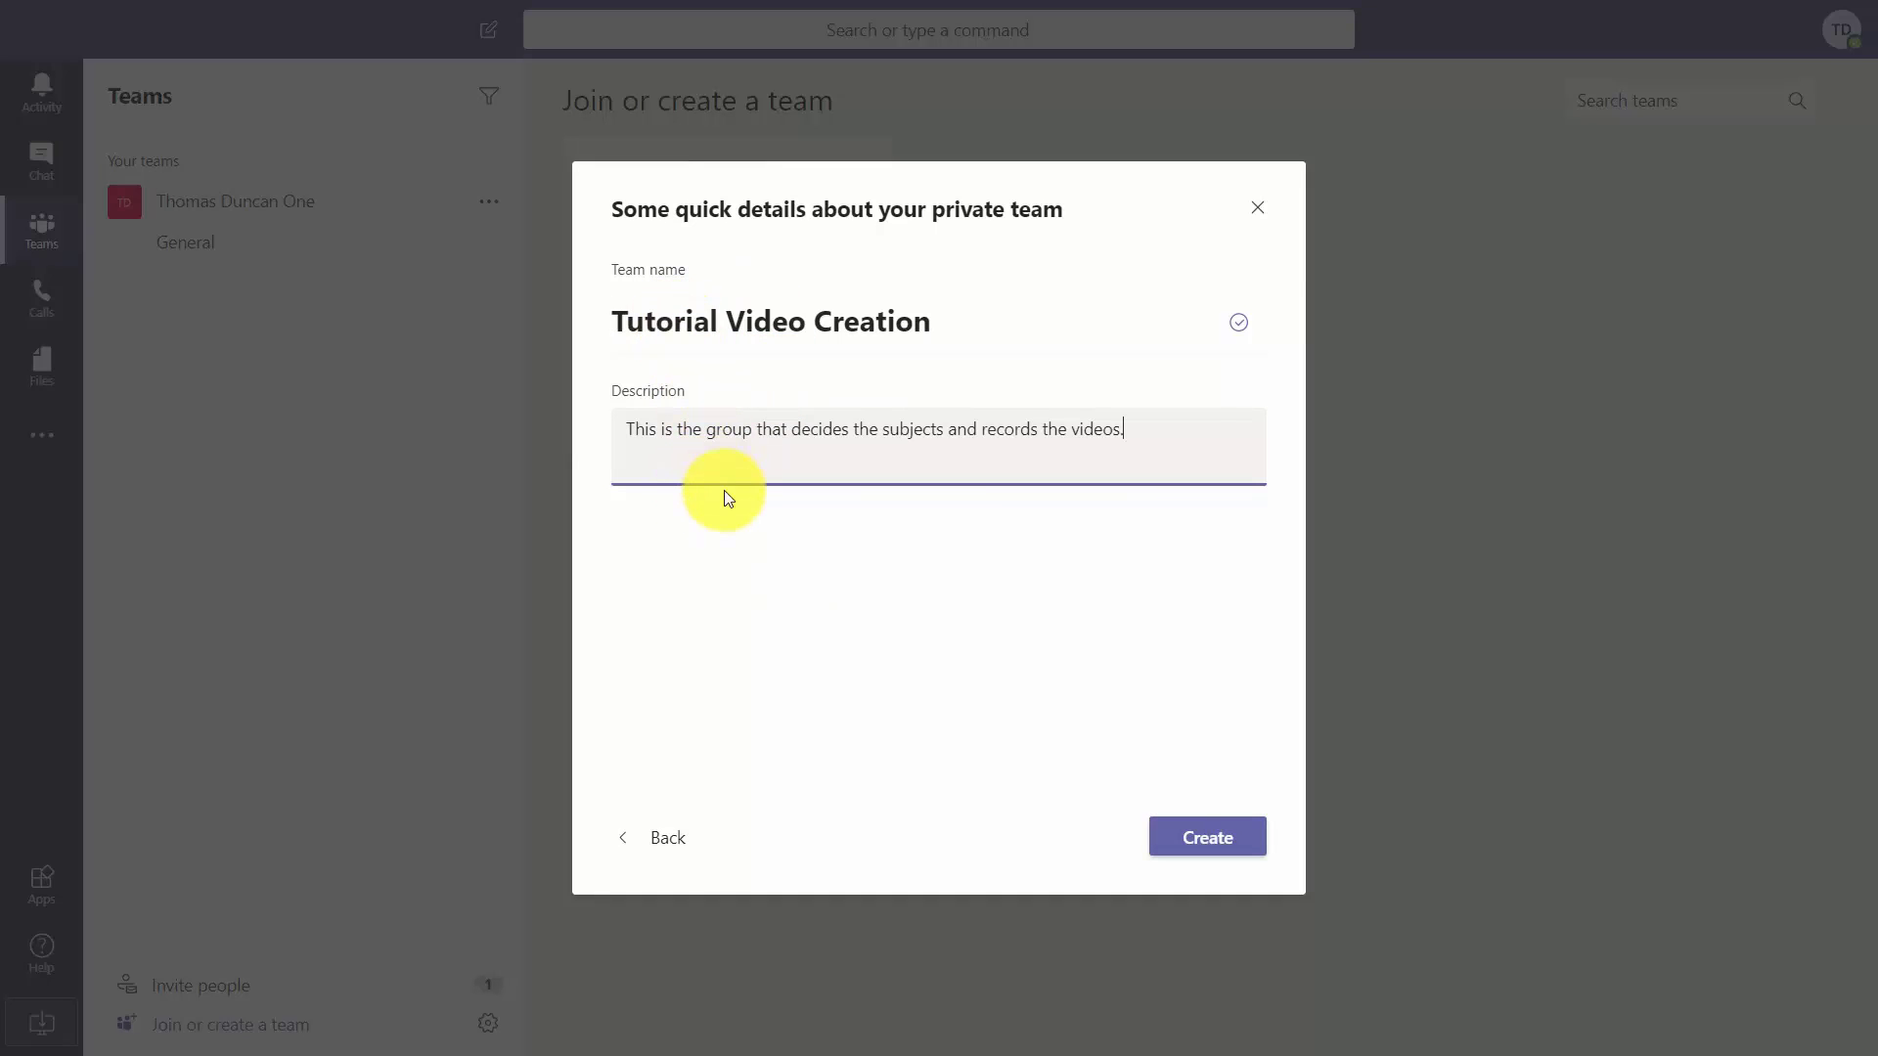
Create the Tutorial Video Creation team, skipping the Add members step.
left_click(1195, 832)
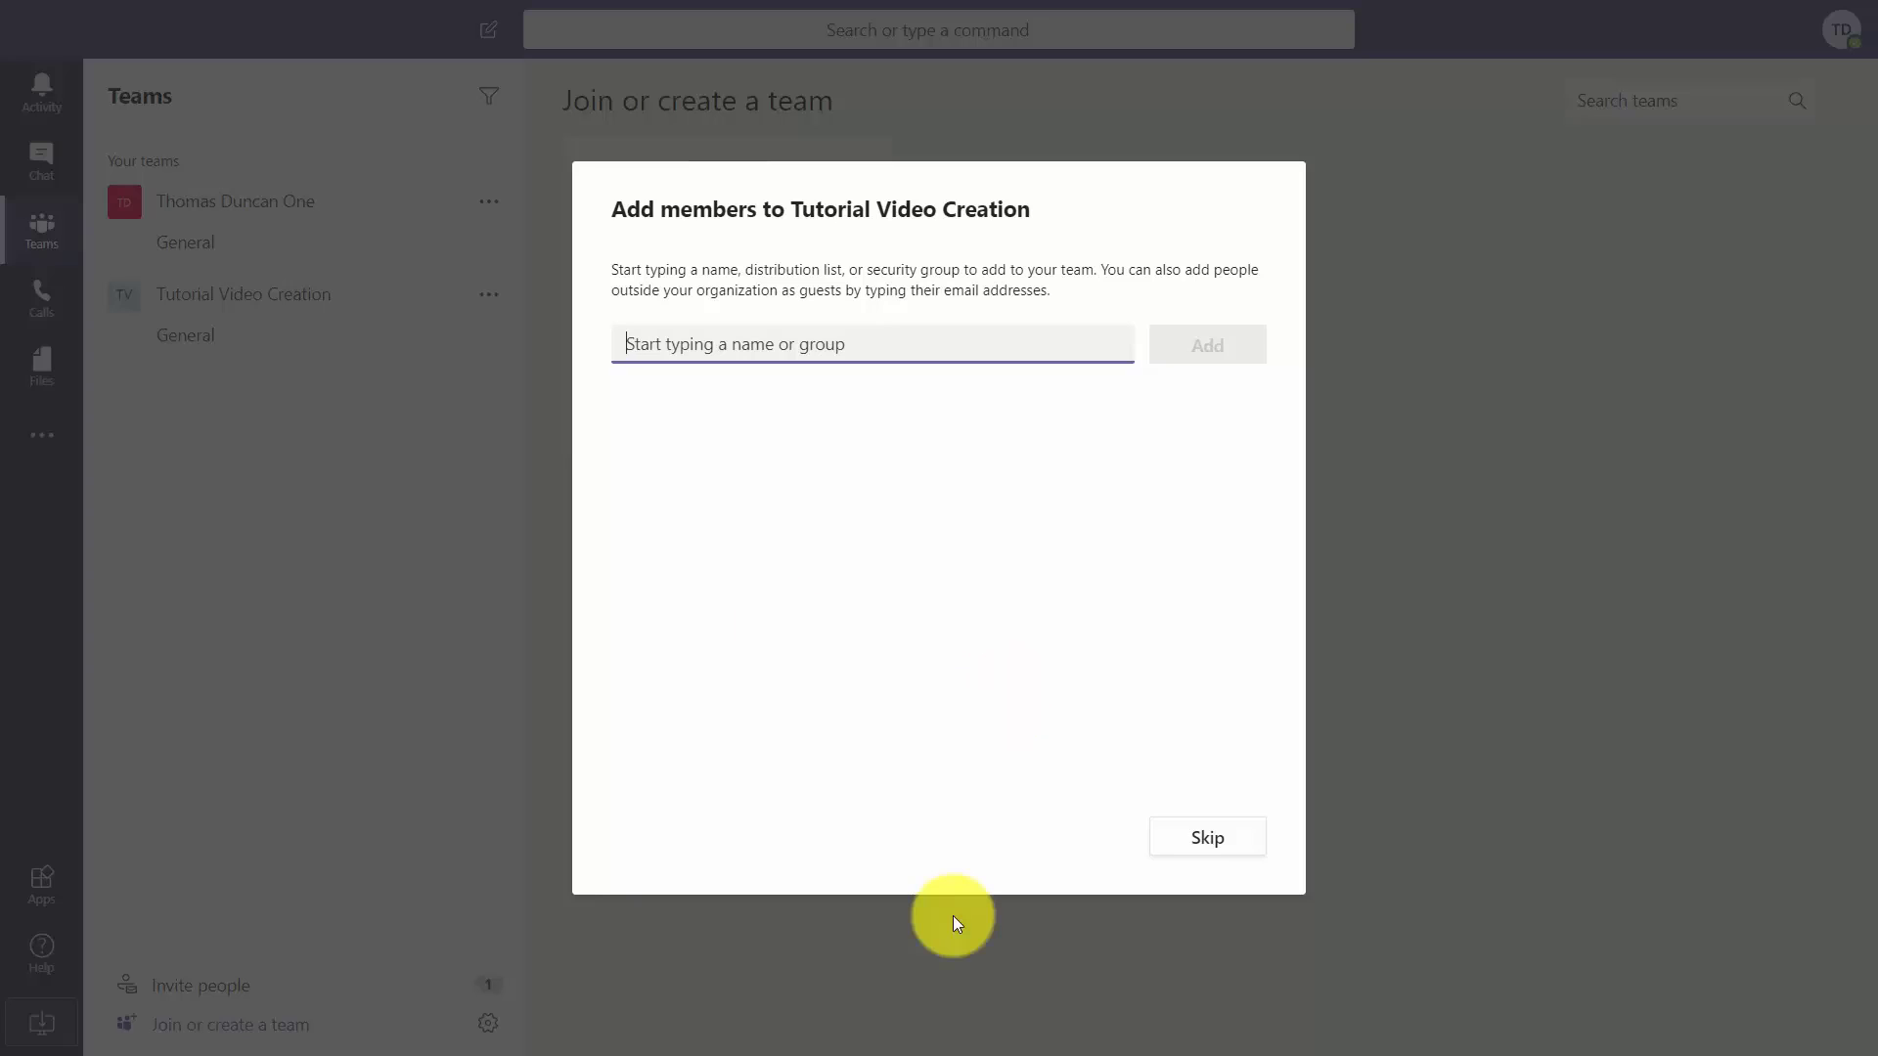
left_click(1211, 843)
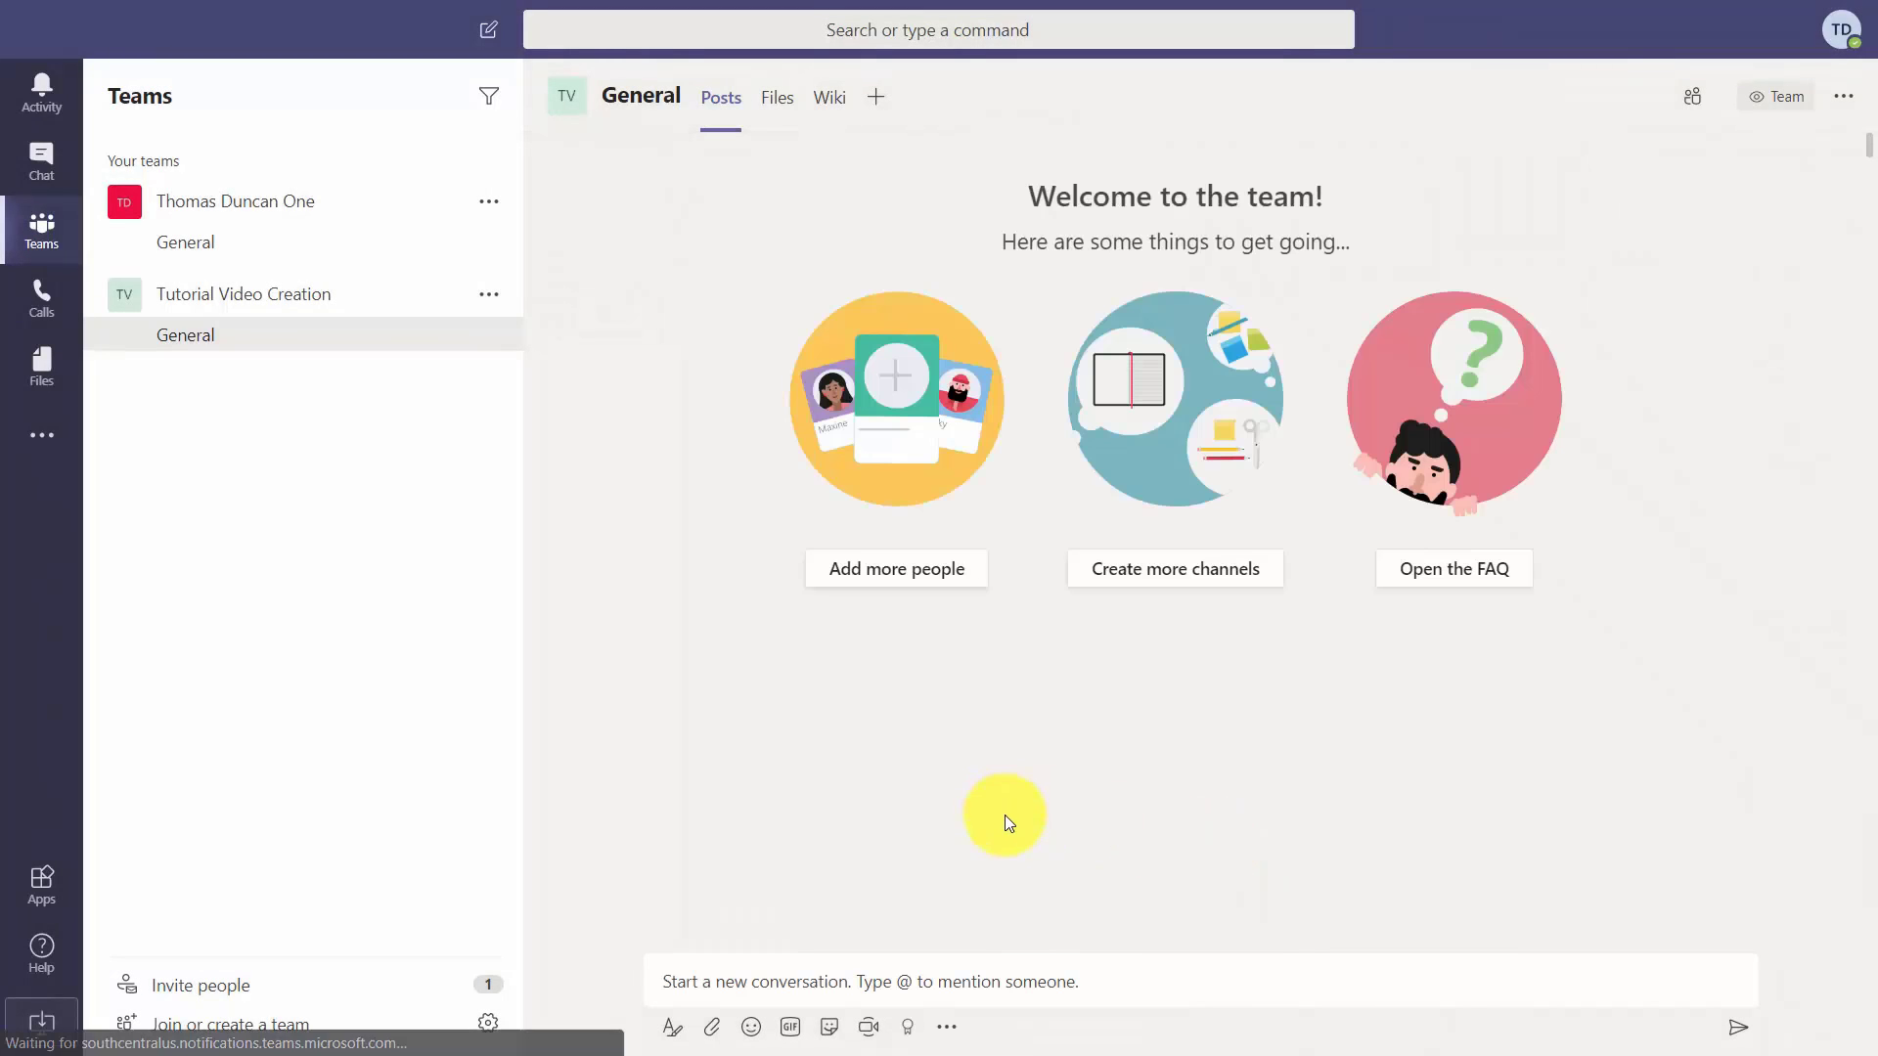
Copy the organisation's invite link from the Invite people options.
left_click(223, 995)
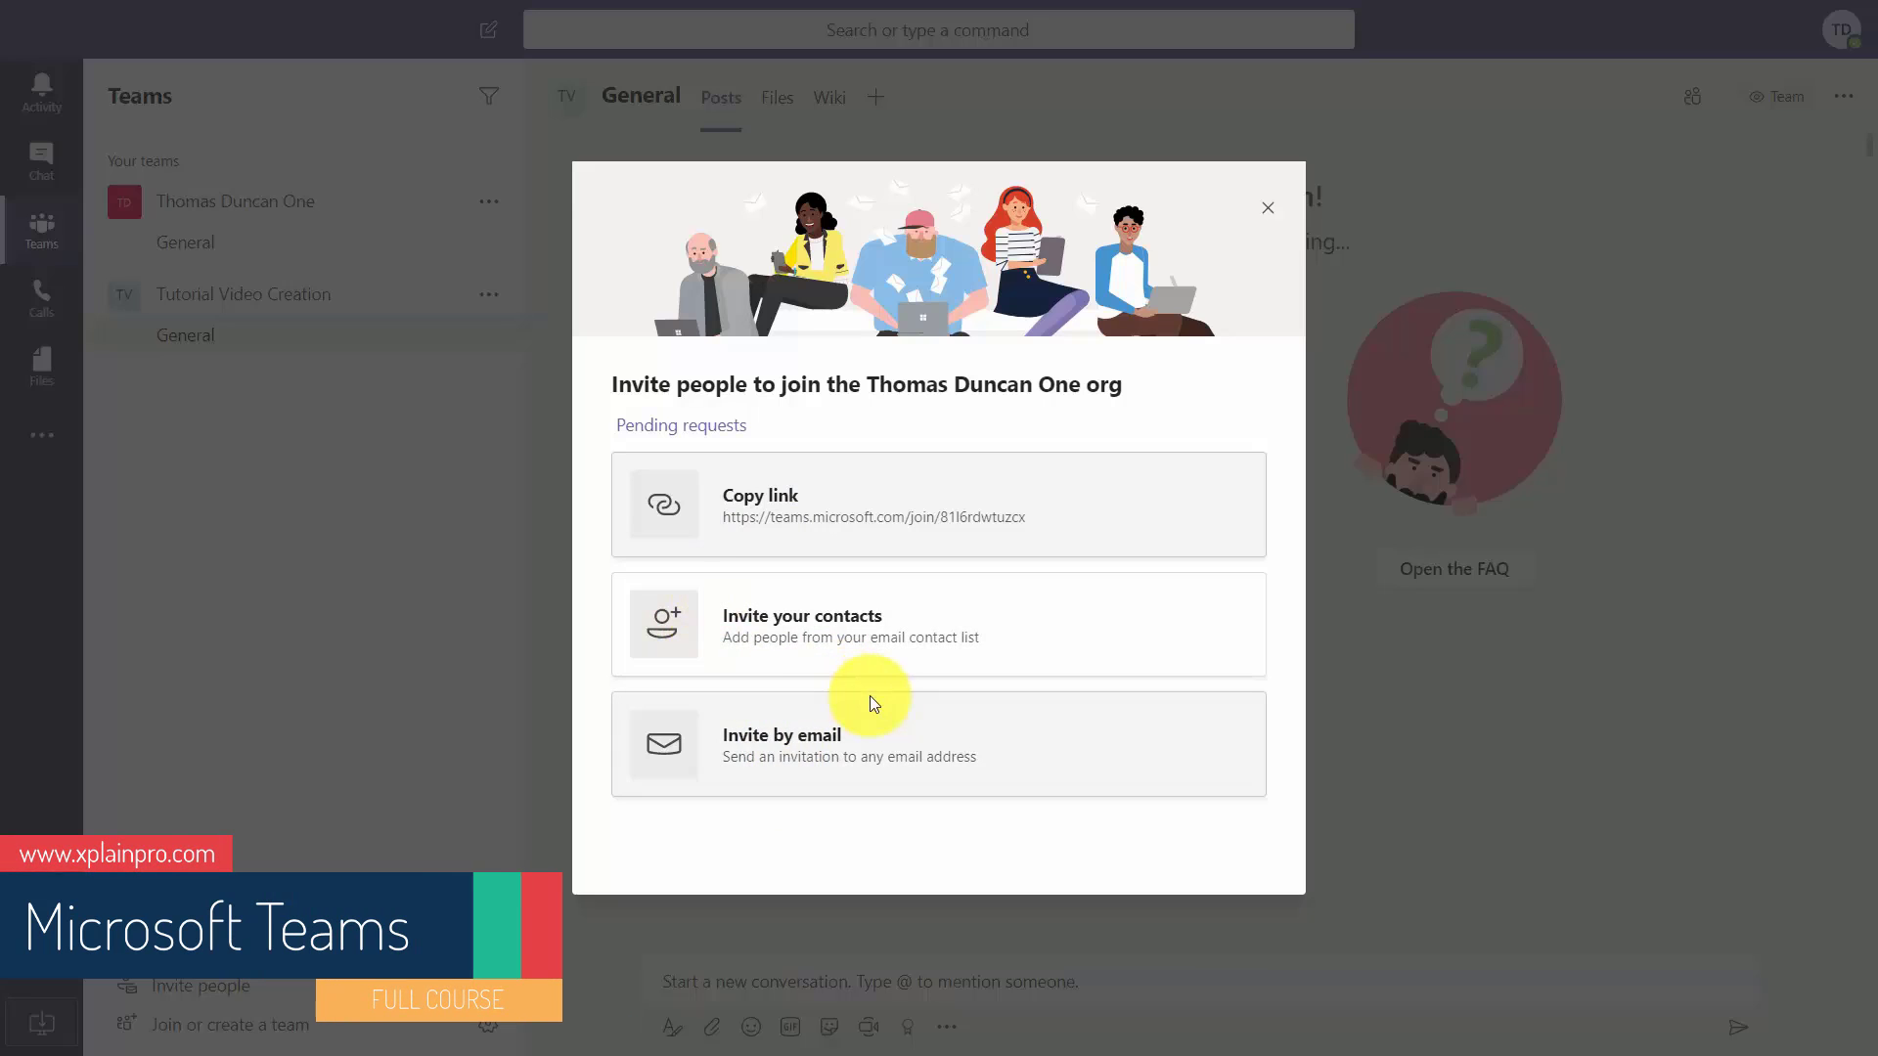
left_click(678, 508)
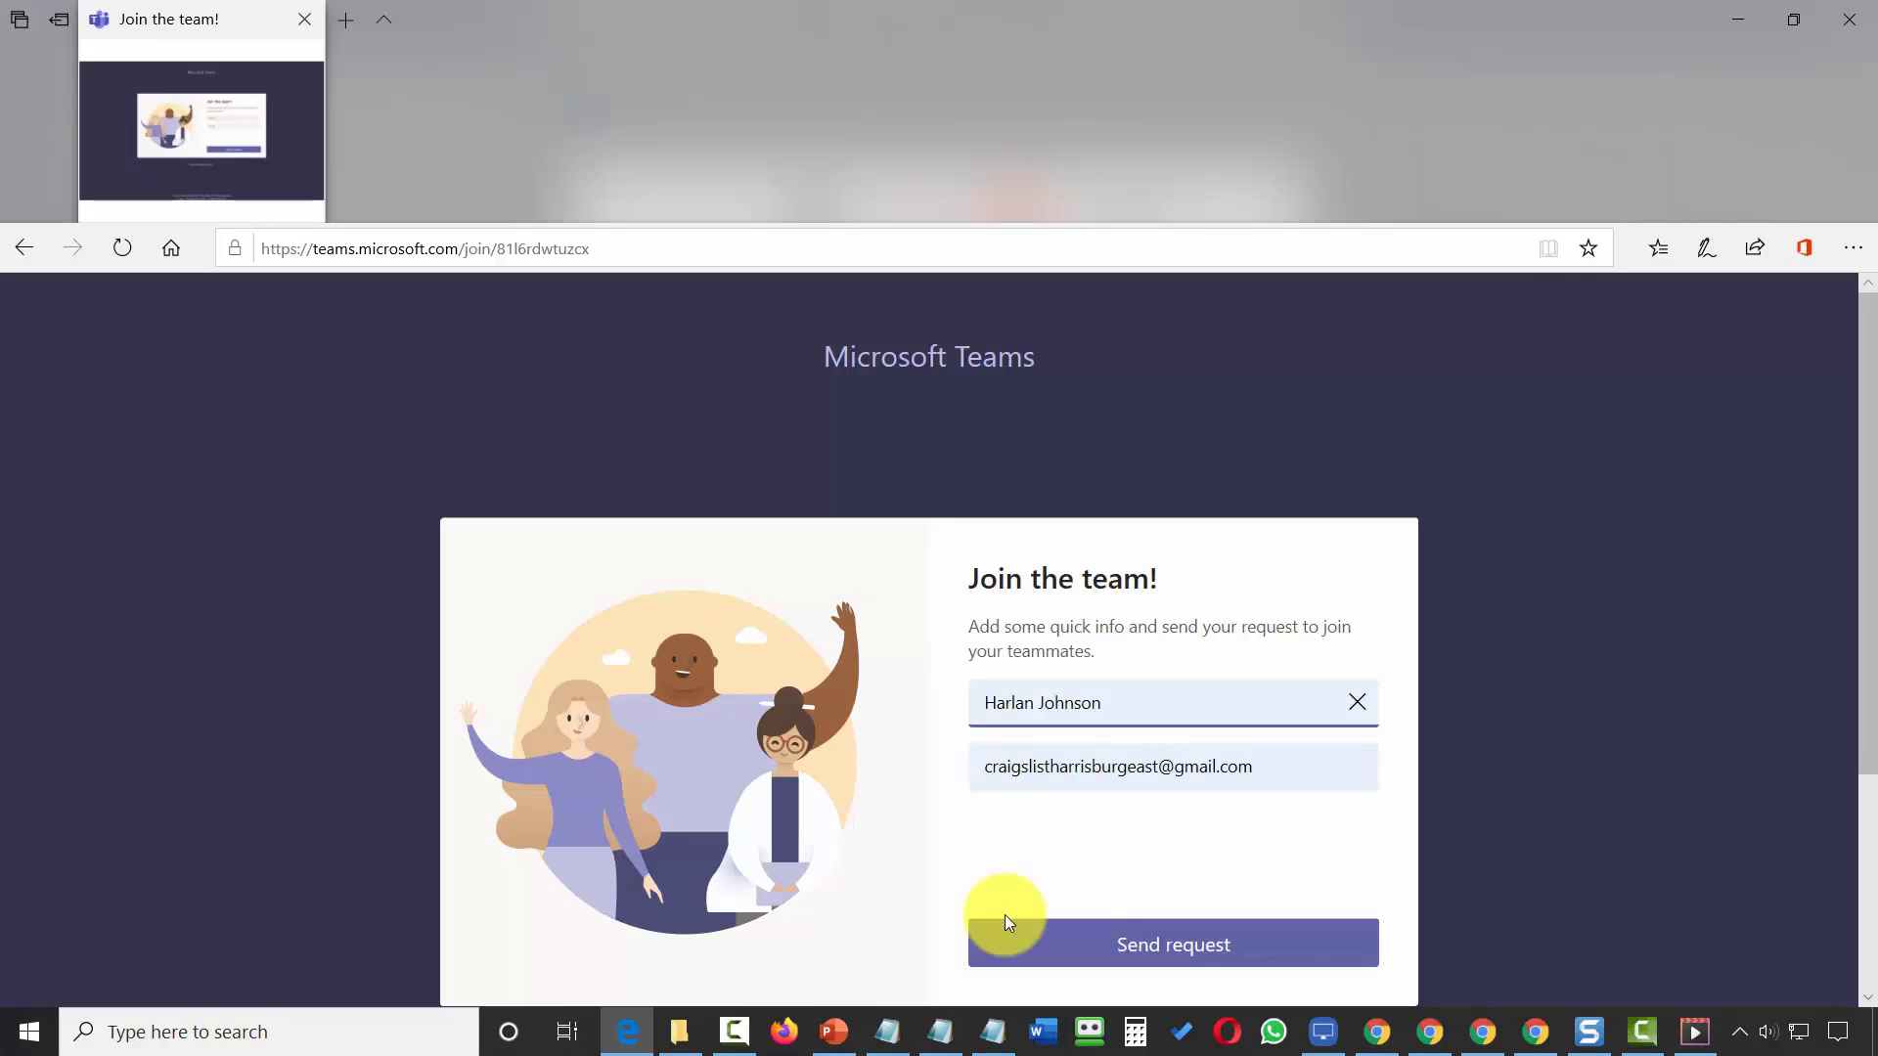
Send a join request with the requester's name and e-mail, finish the welcome, and return to the owner's Teams.
left_click(971, 700)
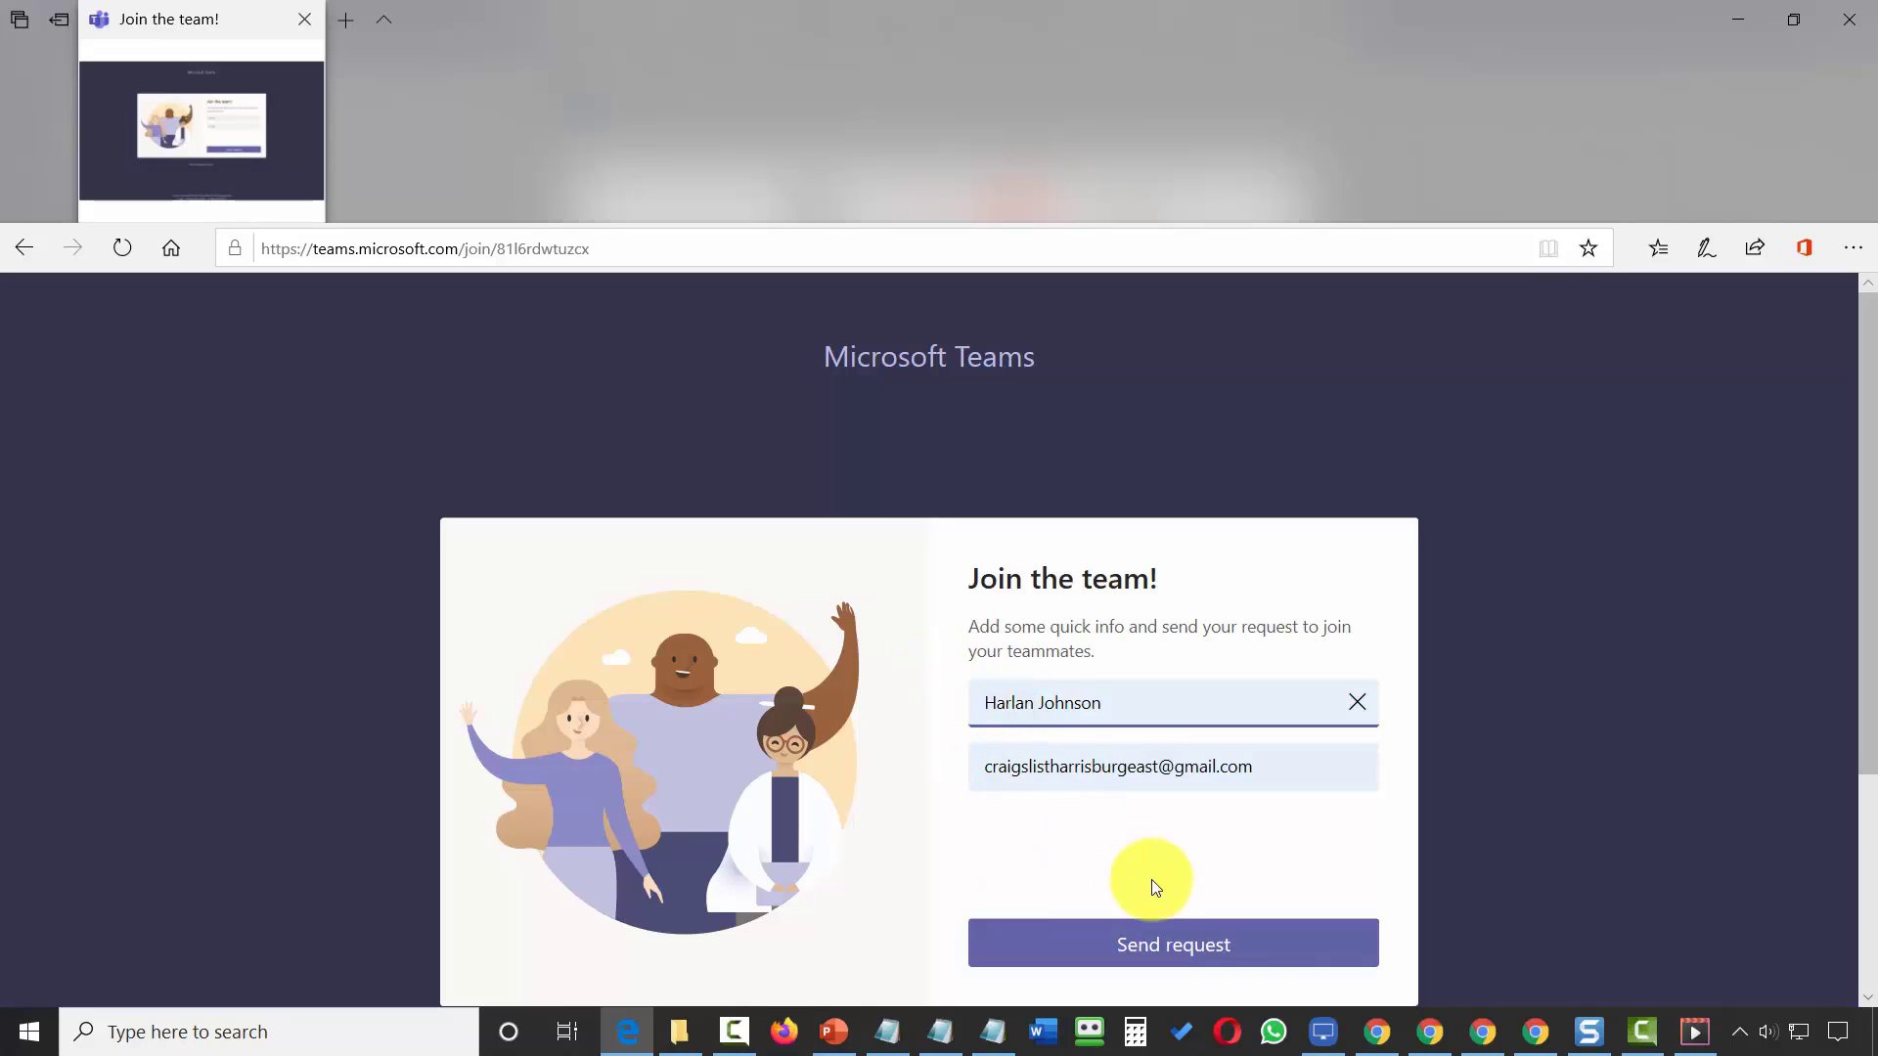
left_click(1125, 945)
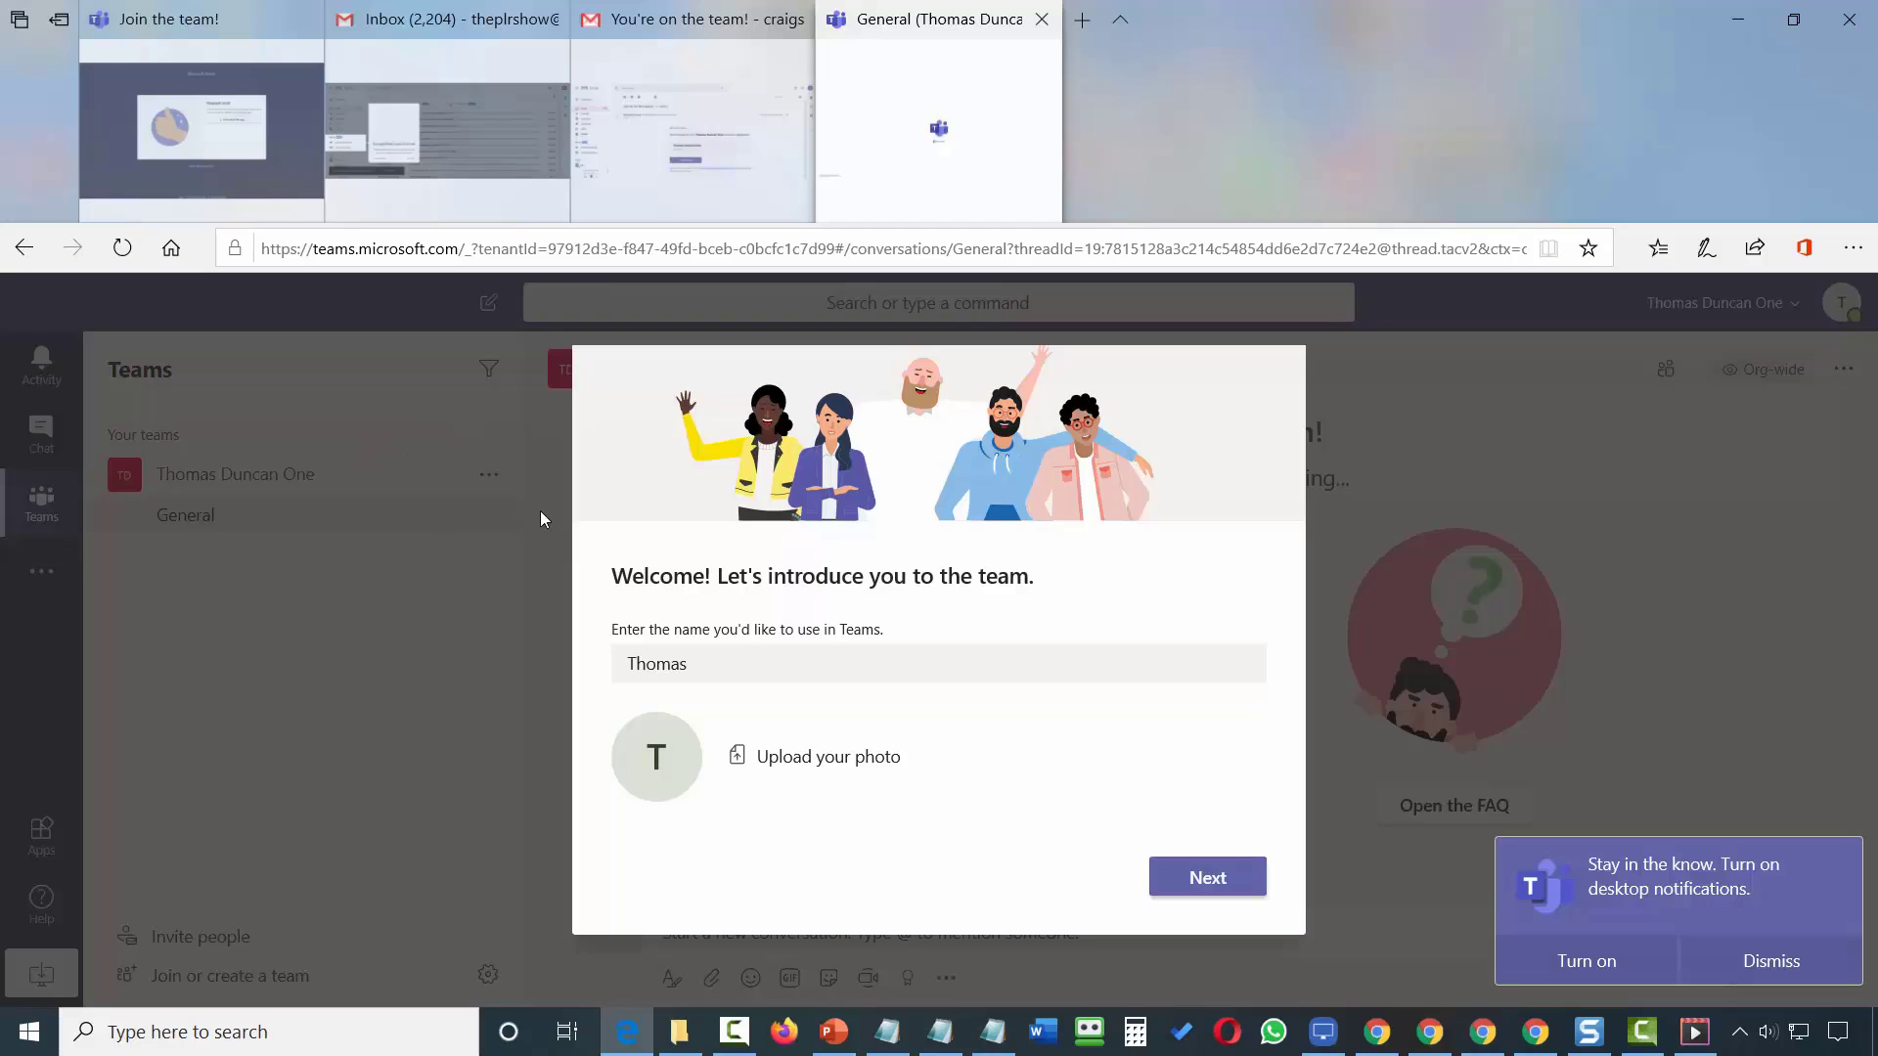
left_click(1186, 880)
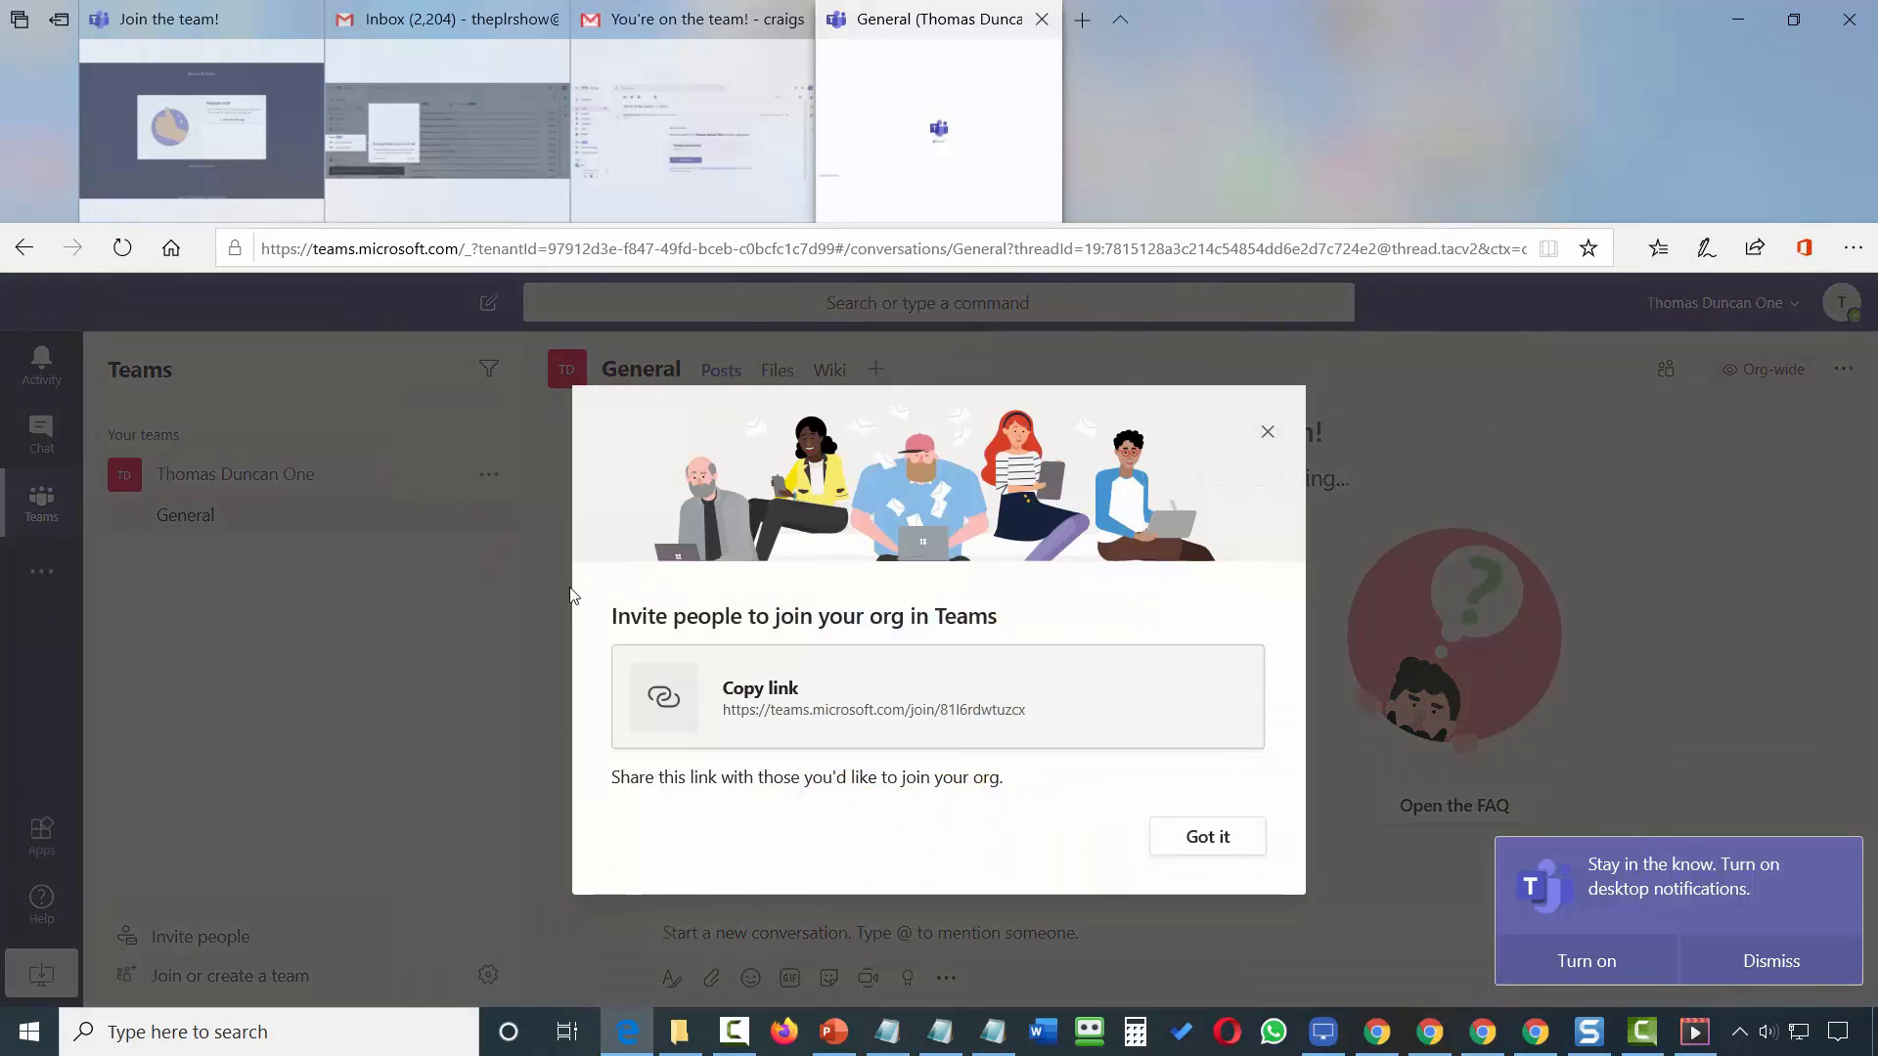
key("F11")
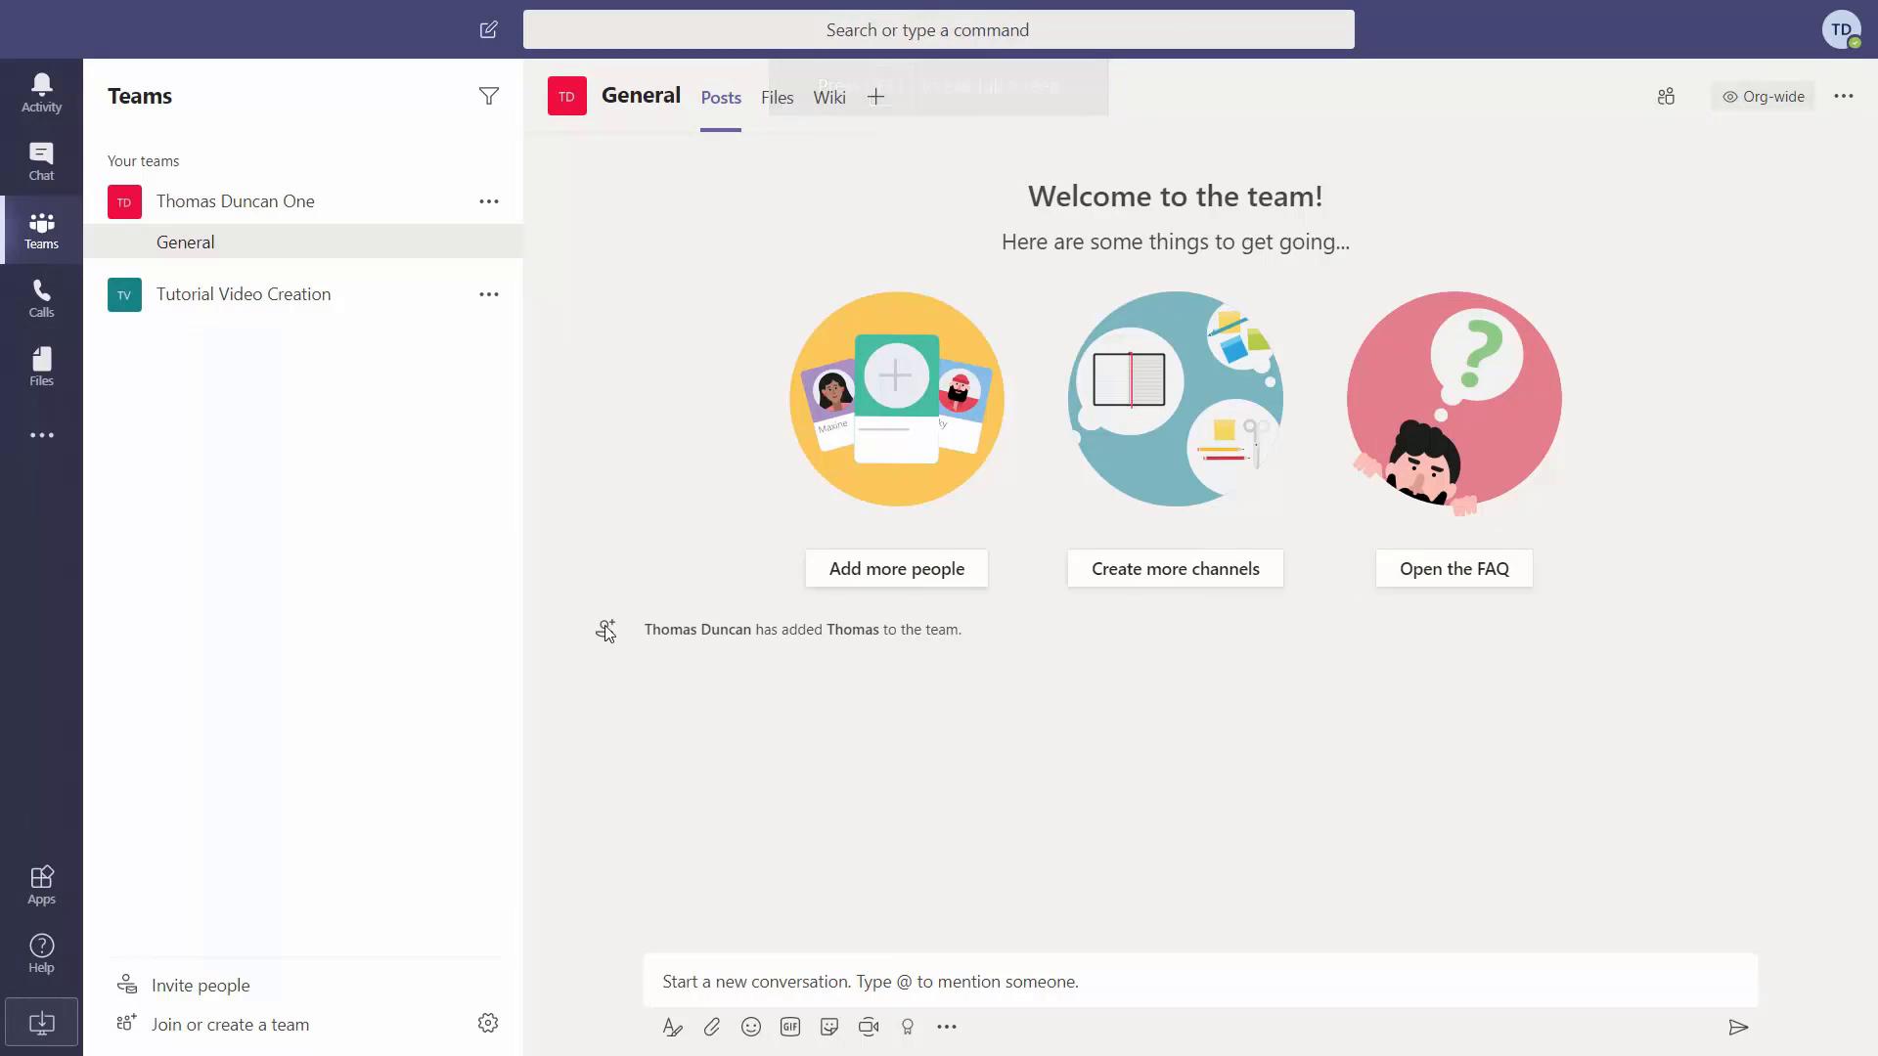
Open Manage team for the org-wide team and view its Channels list.
left_click(489, 205)
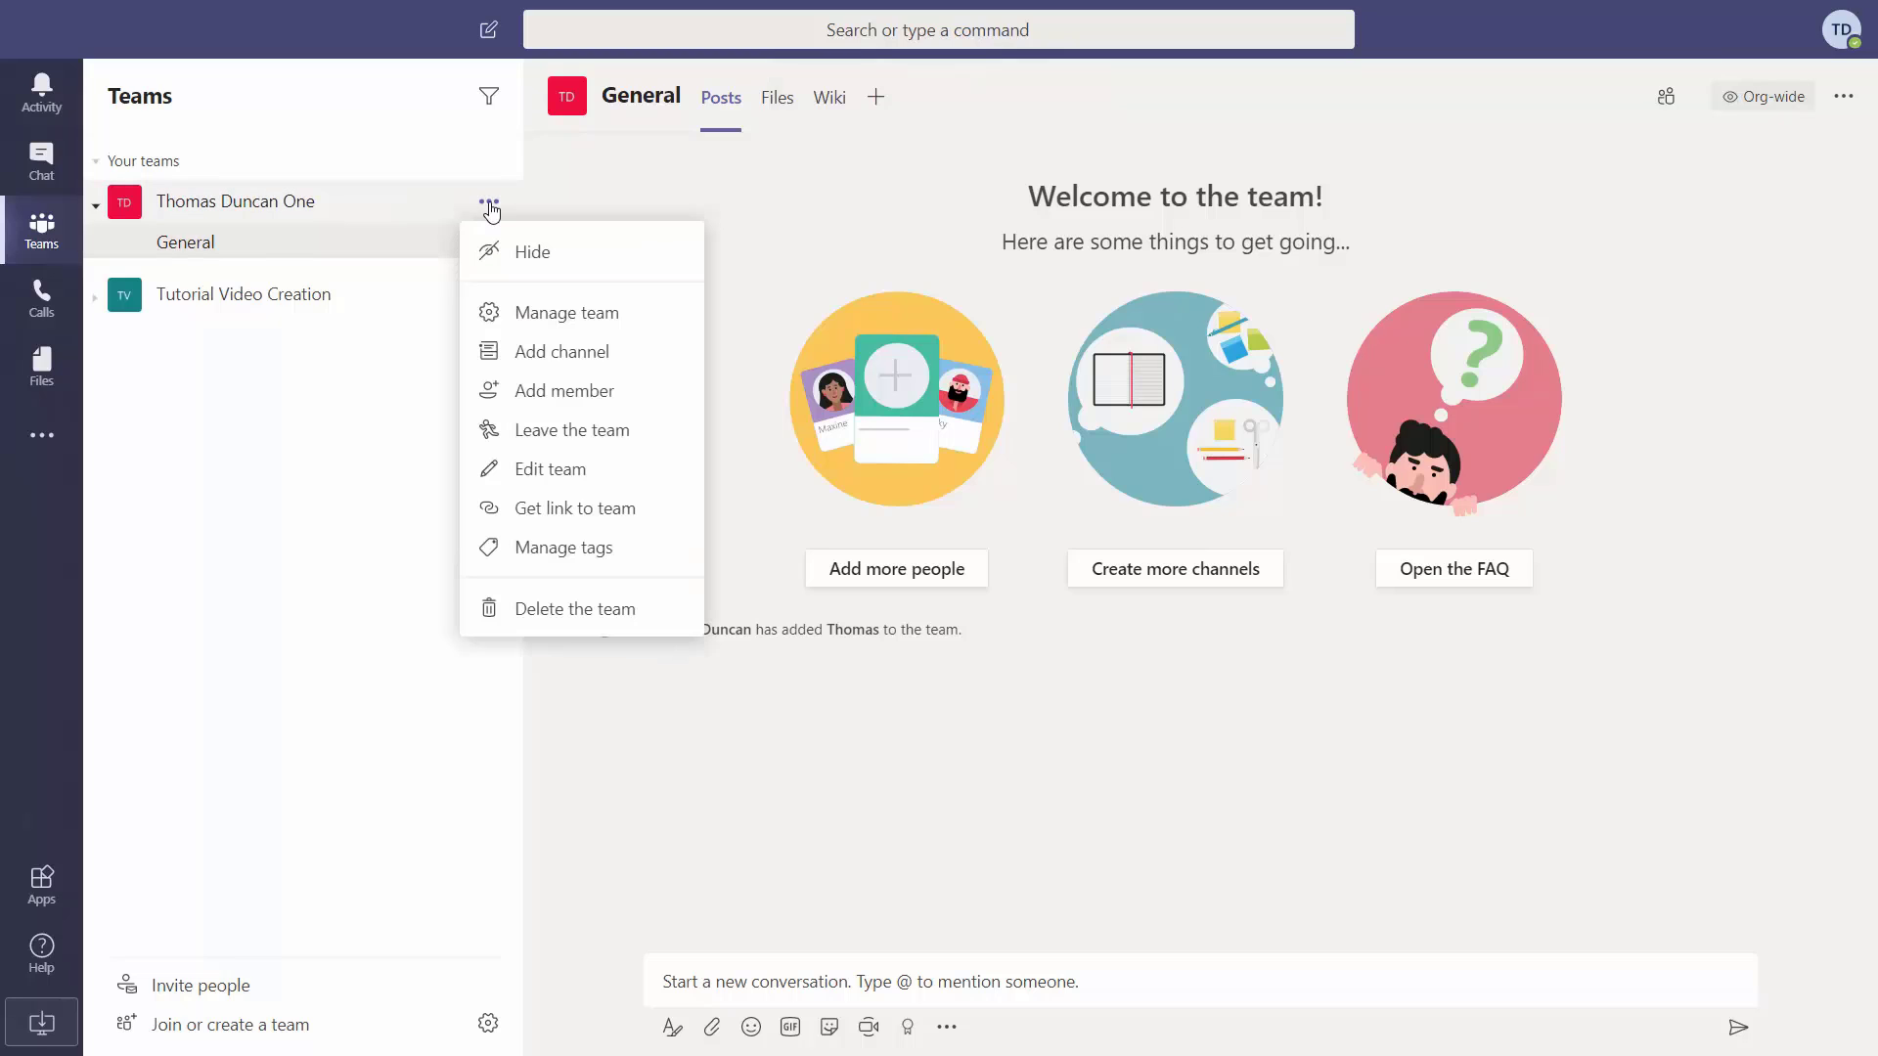
left_click(565, 314)
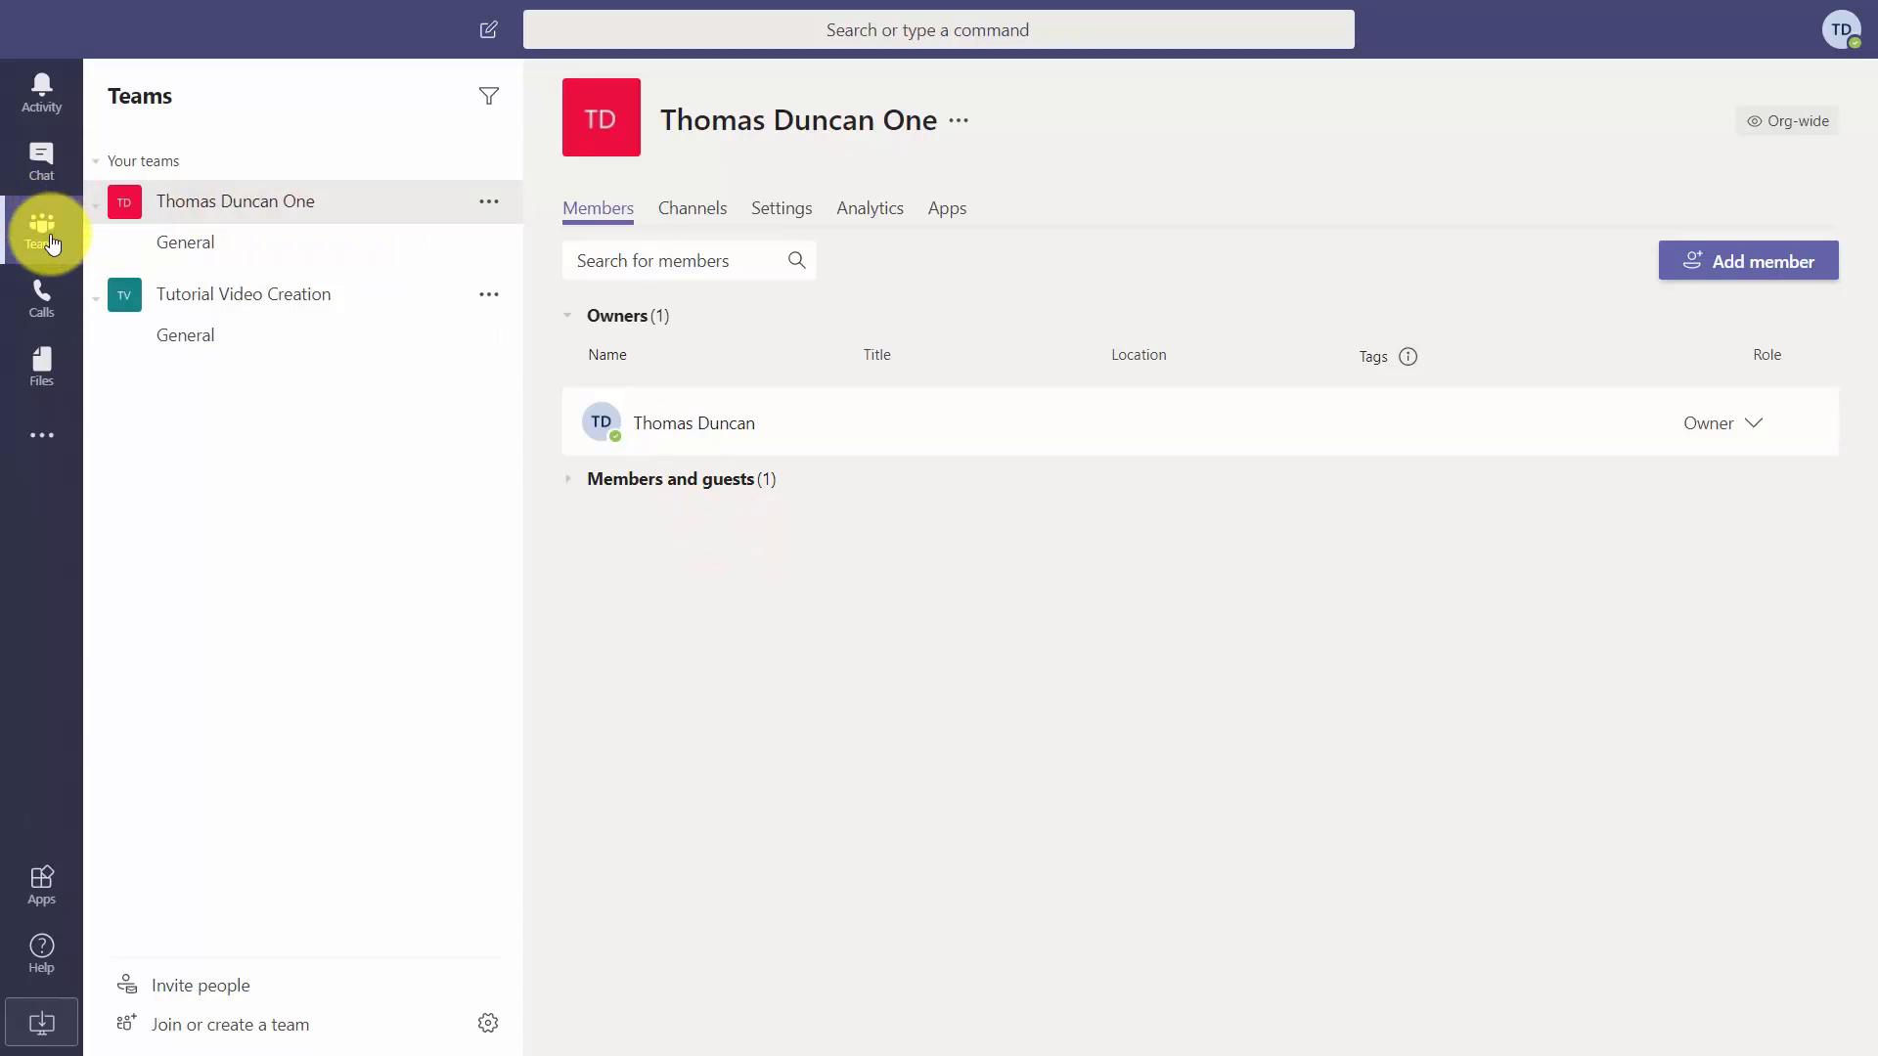
left_click(703, 220)
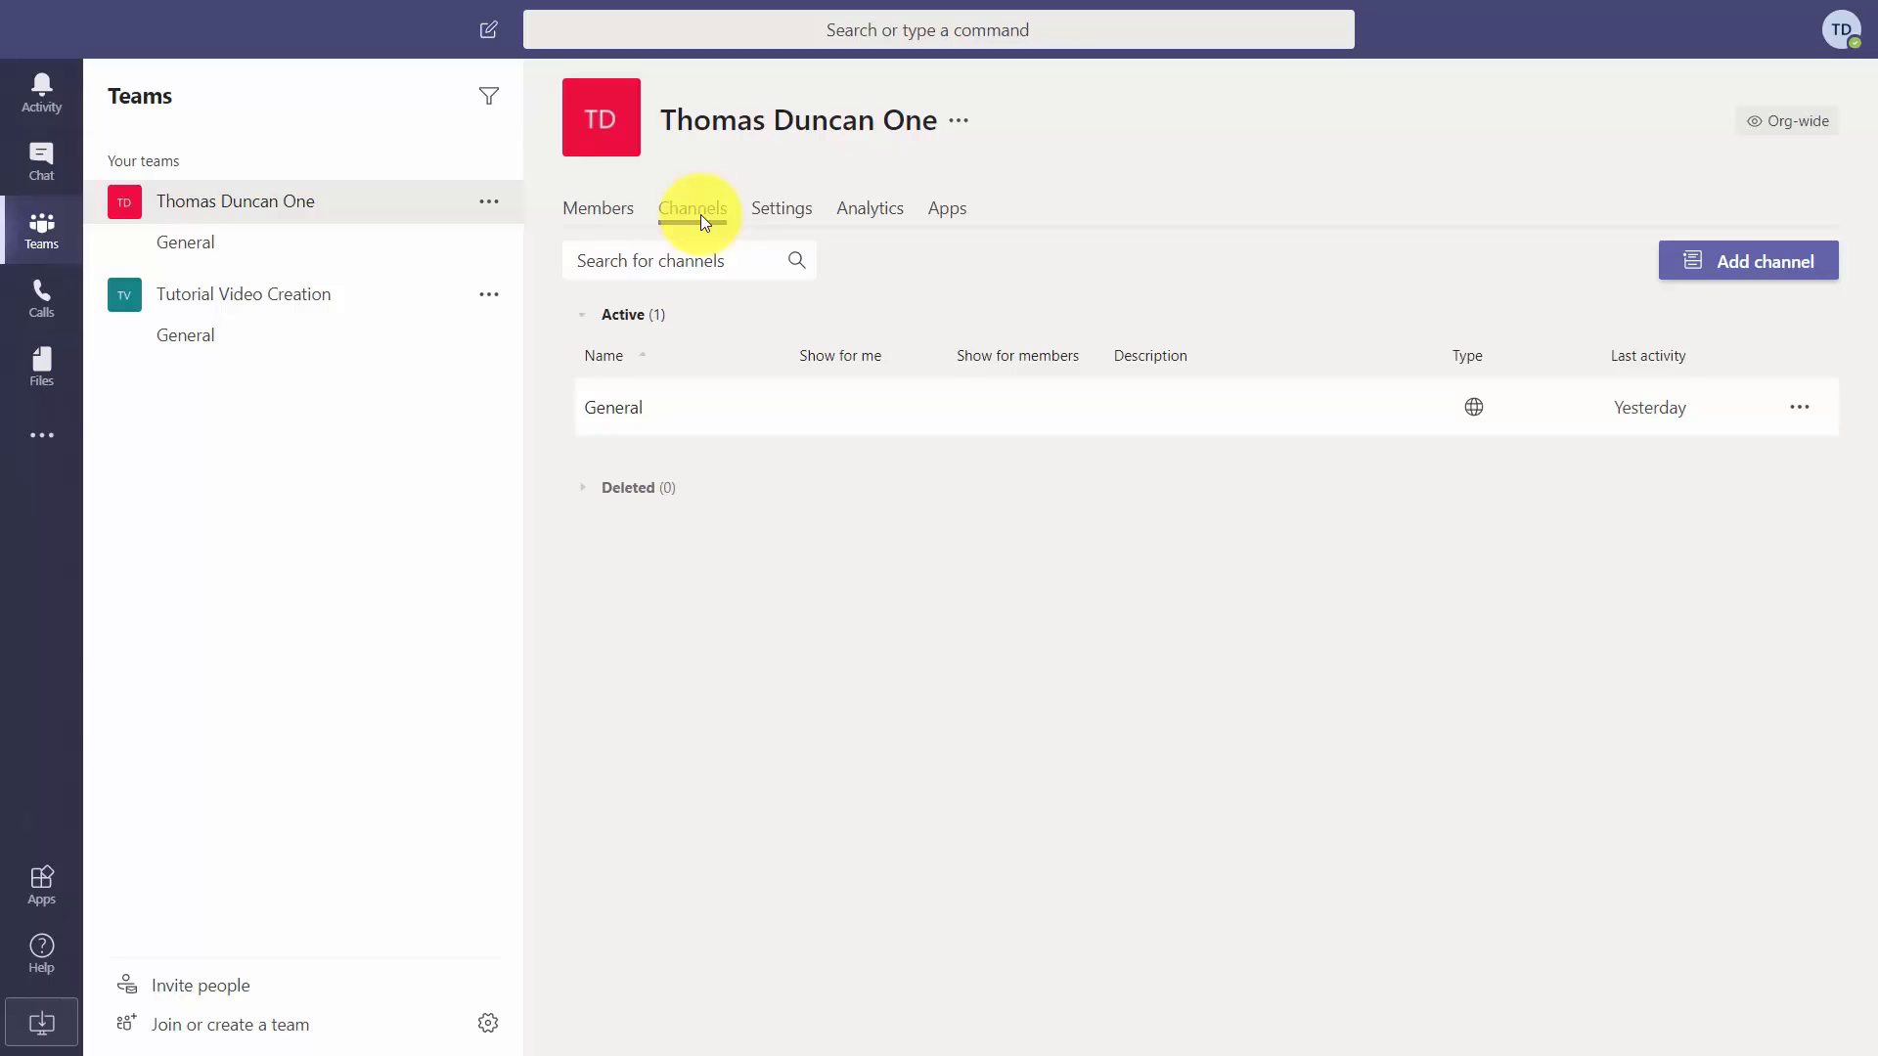
Add the standard 'Screen Capture Videos' channel, shown automatically to everyone, then check General and it.
left_click(1723, 271)
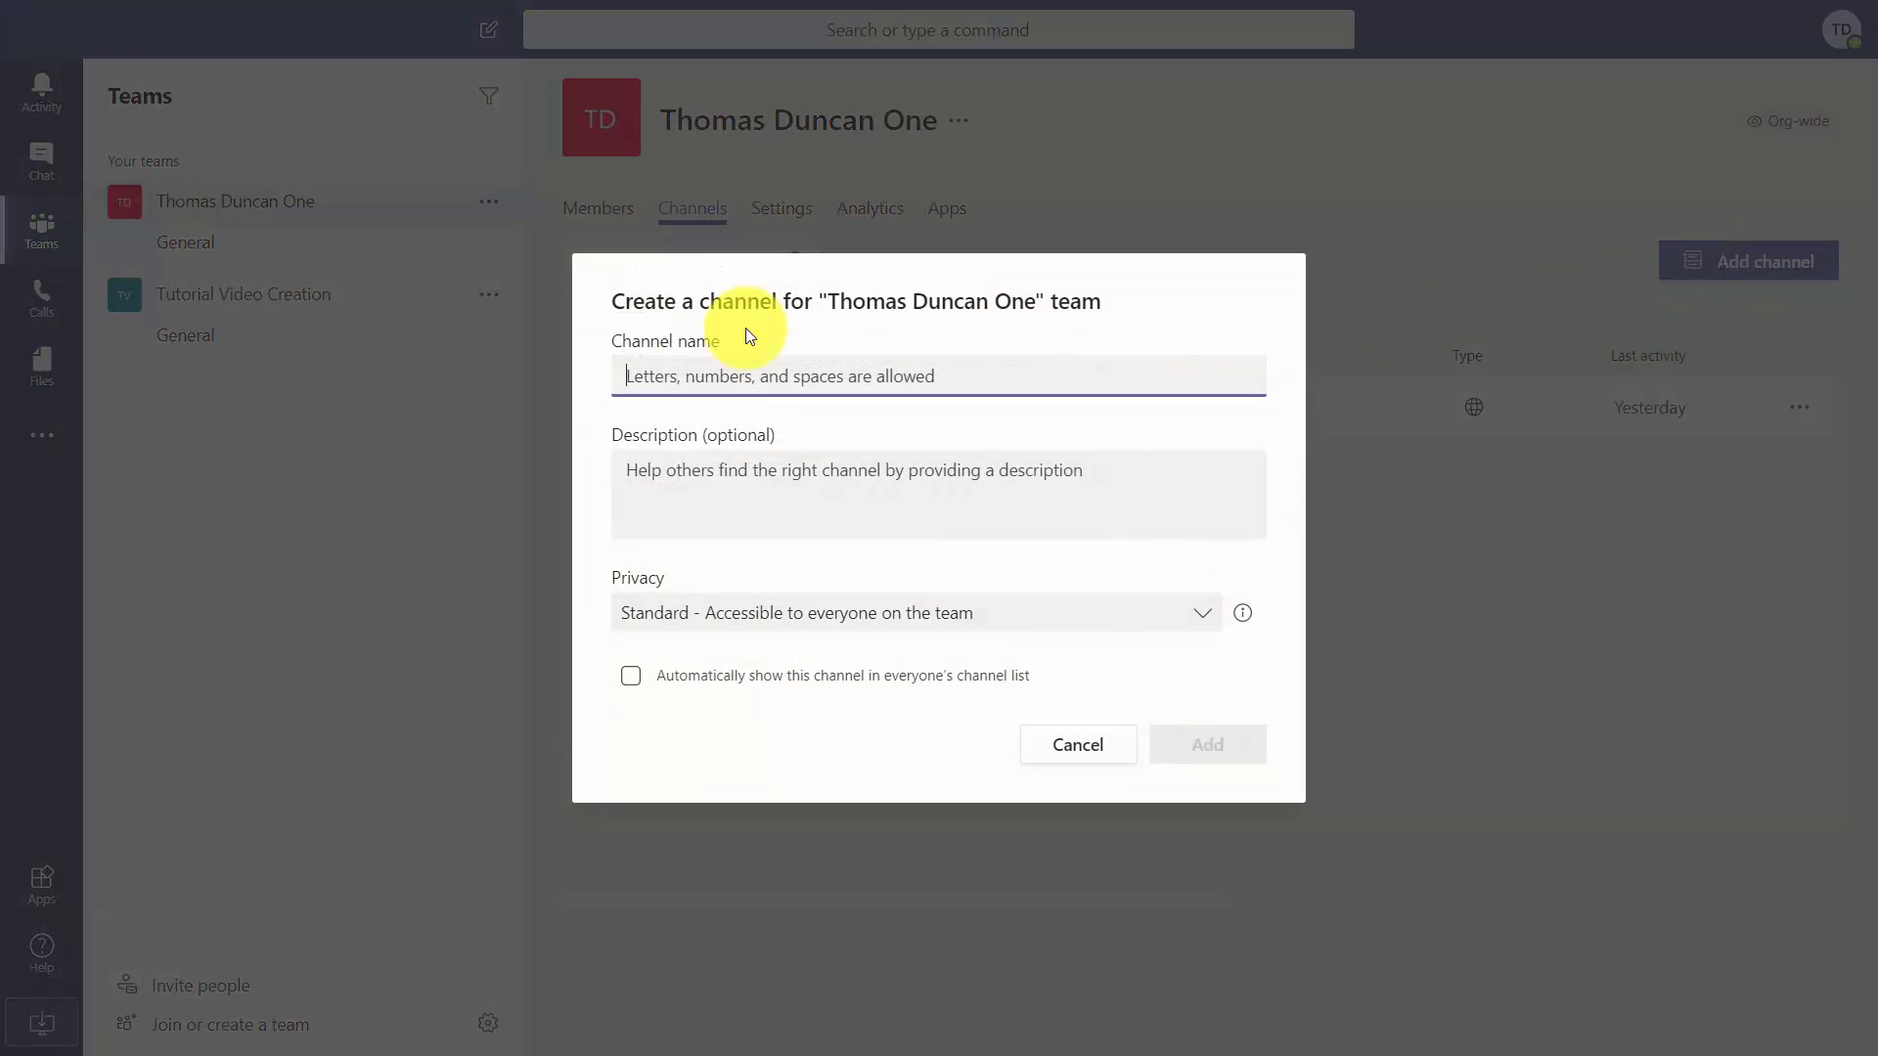
left_click(972, 473)
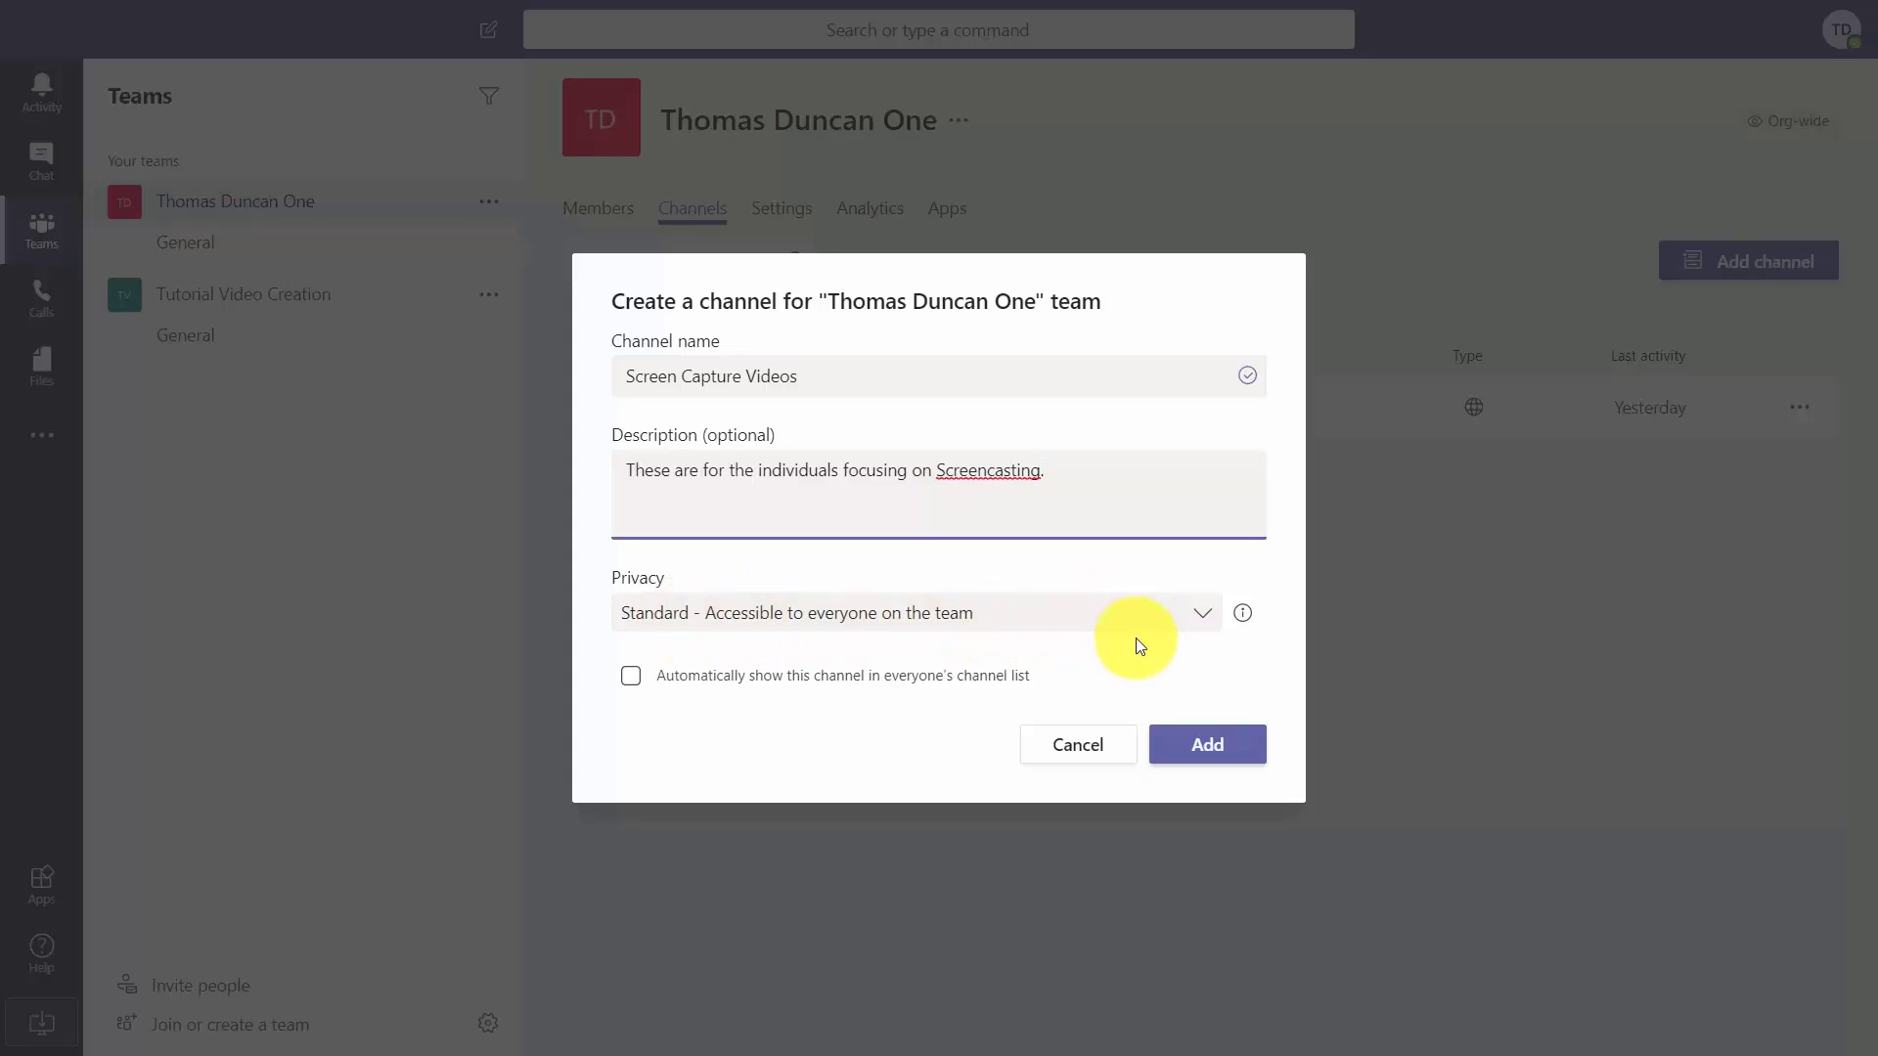
left_click(1203, 620)
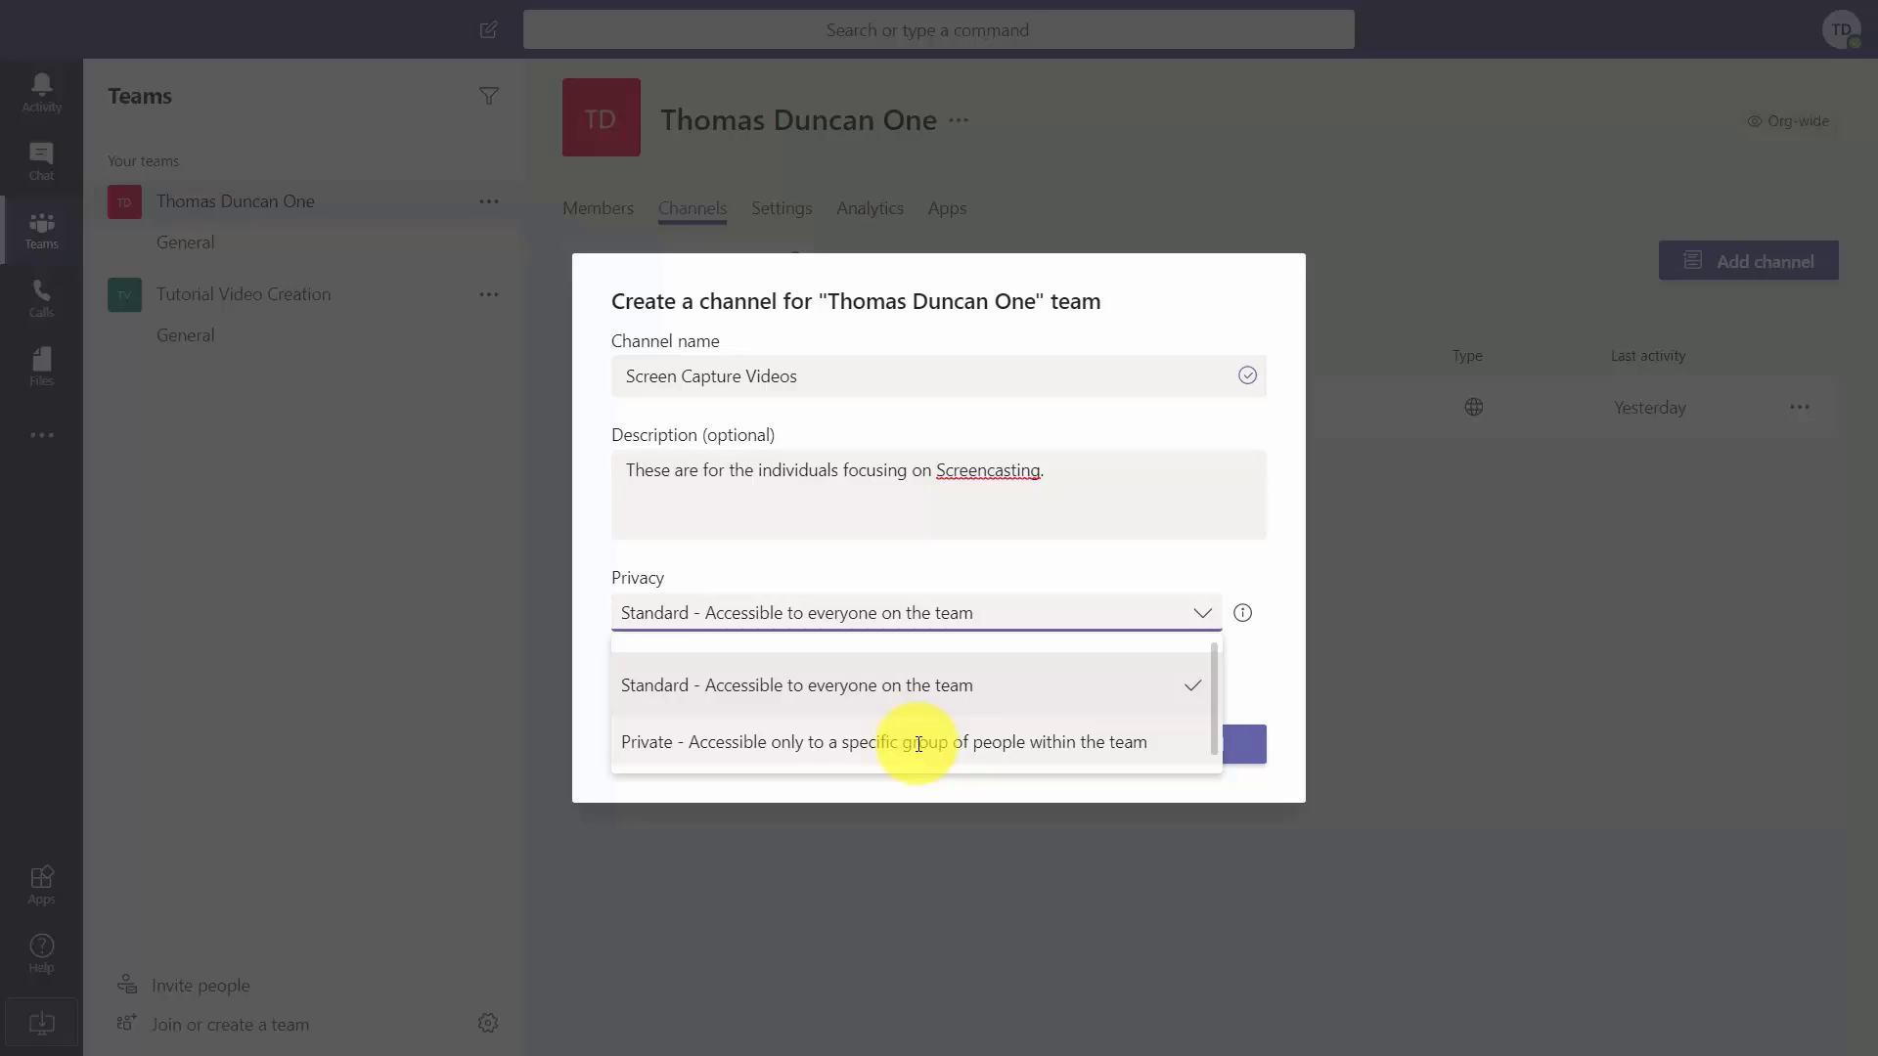
left_click(910, 735)
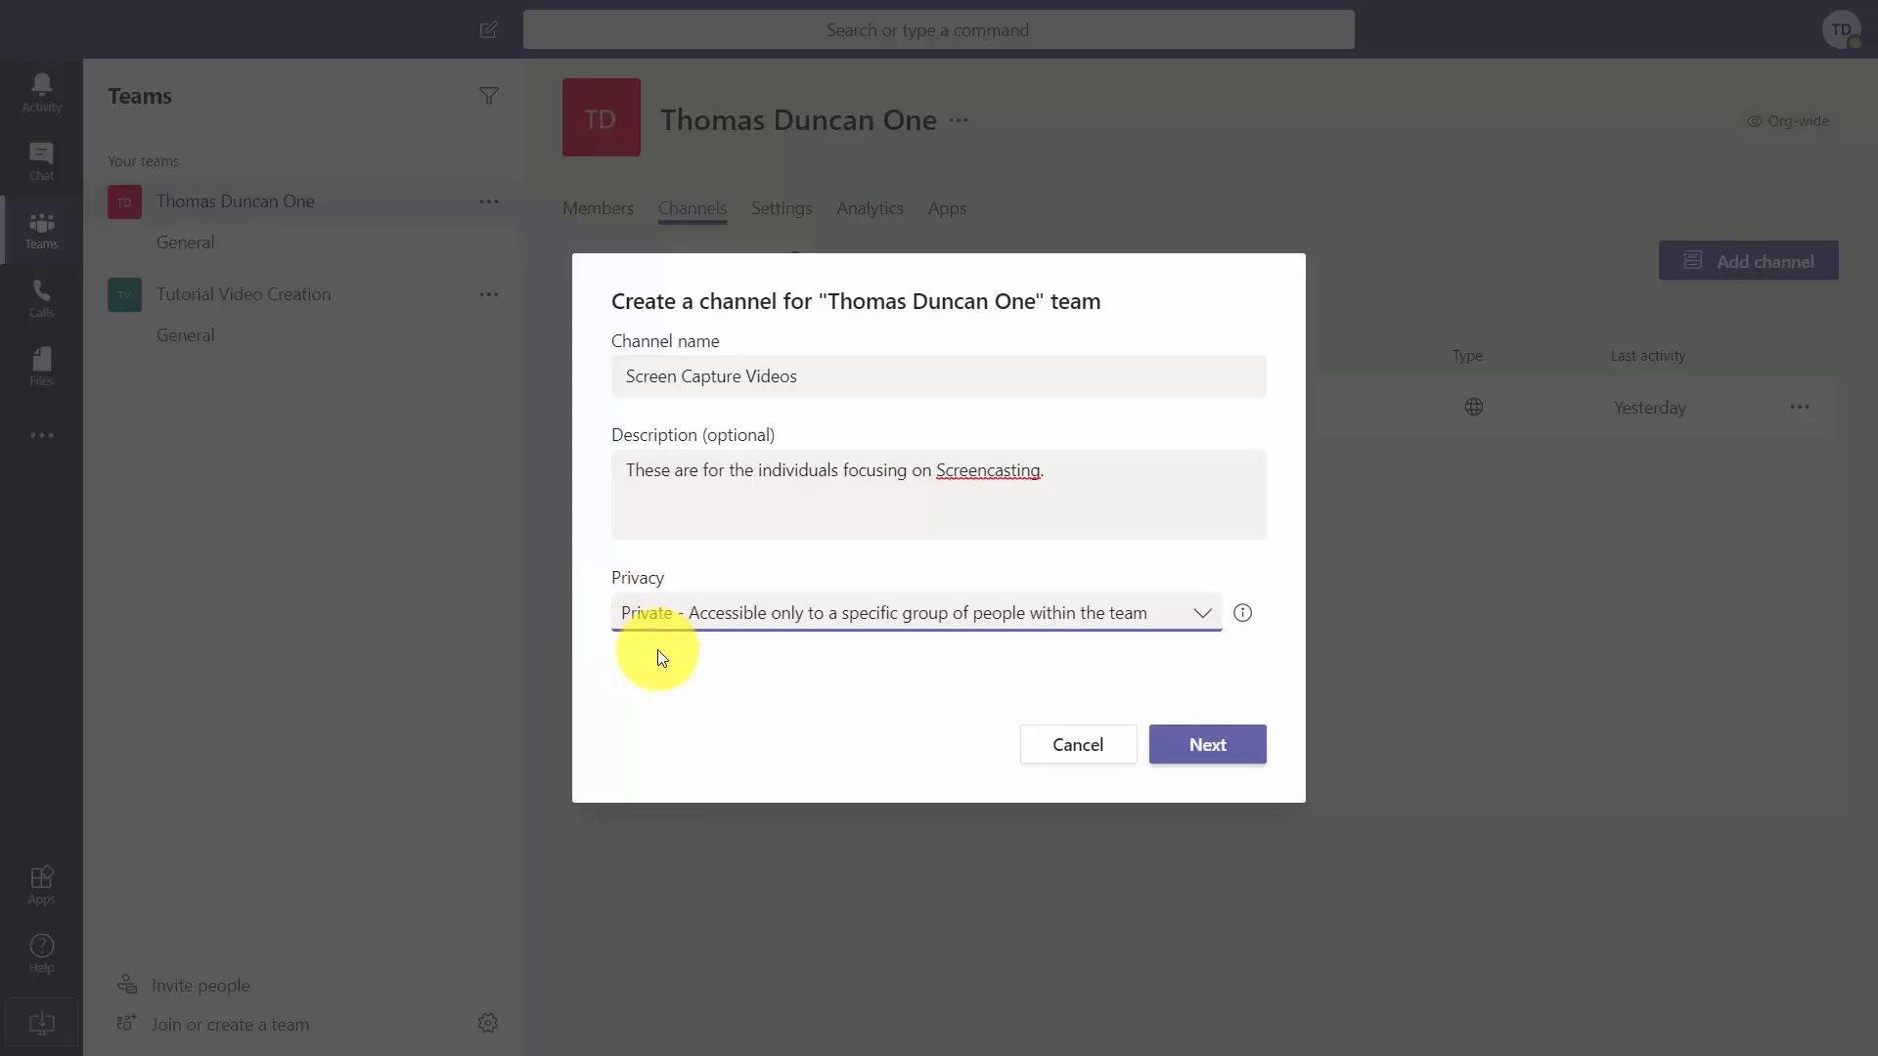
left_click(1194, 616)
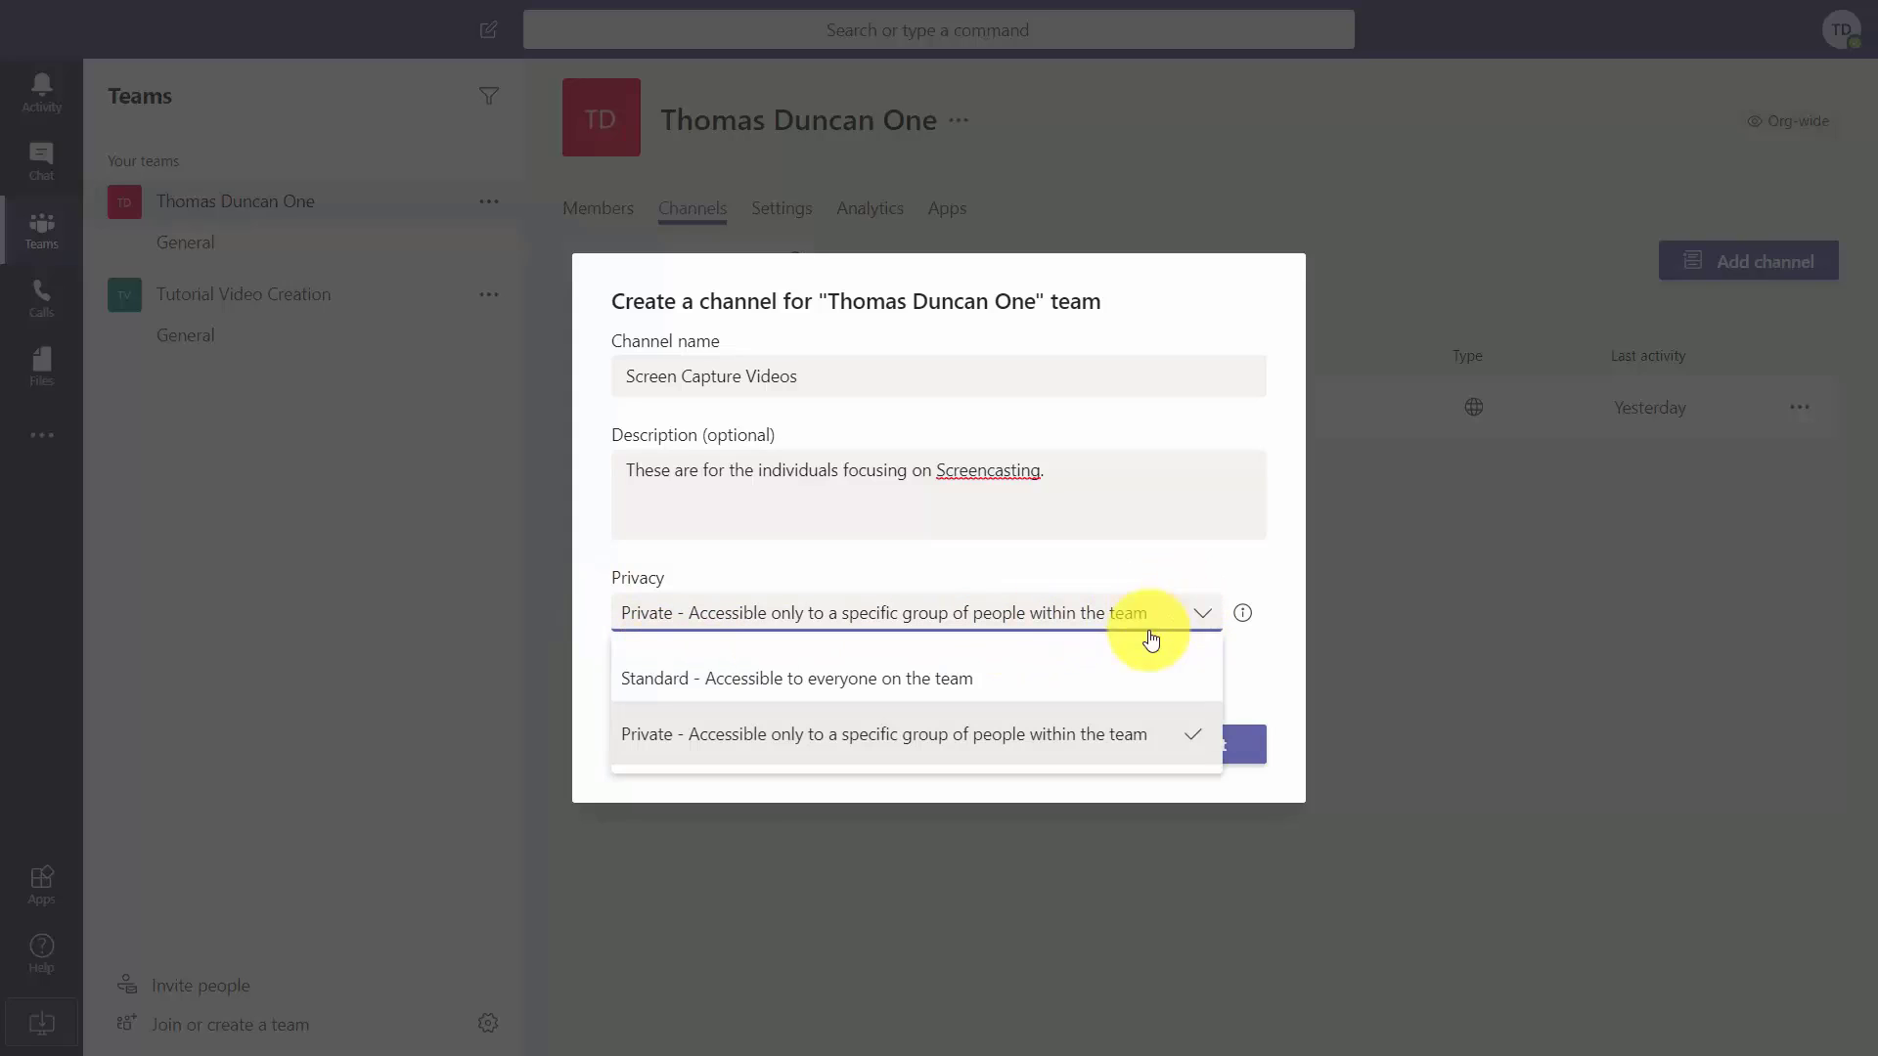
left_click(897, 679)
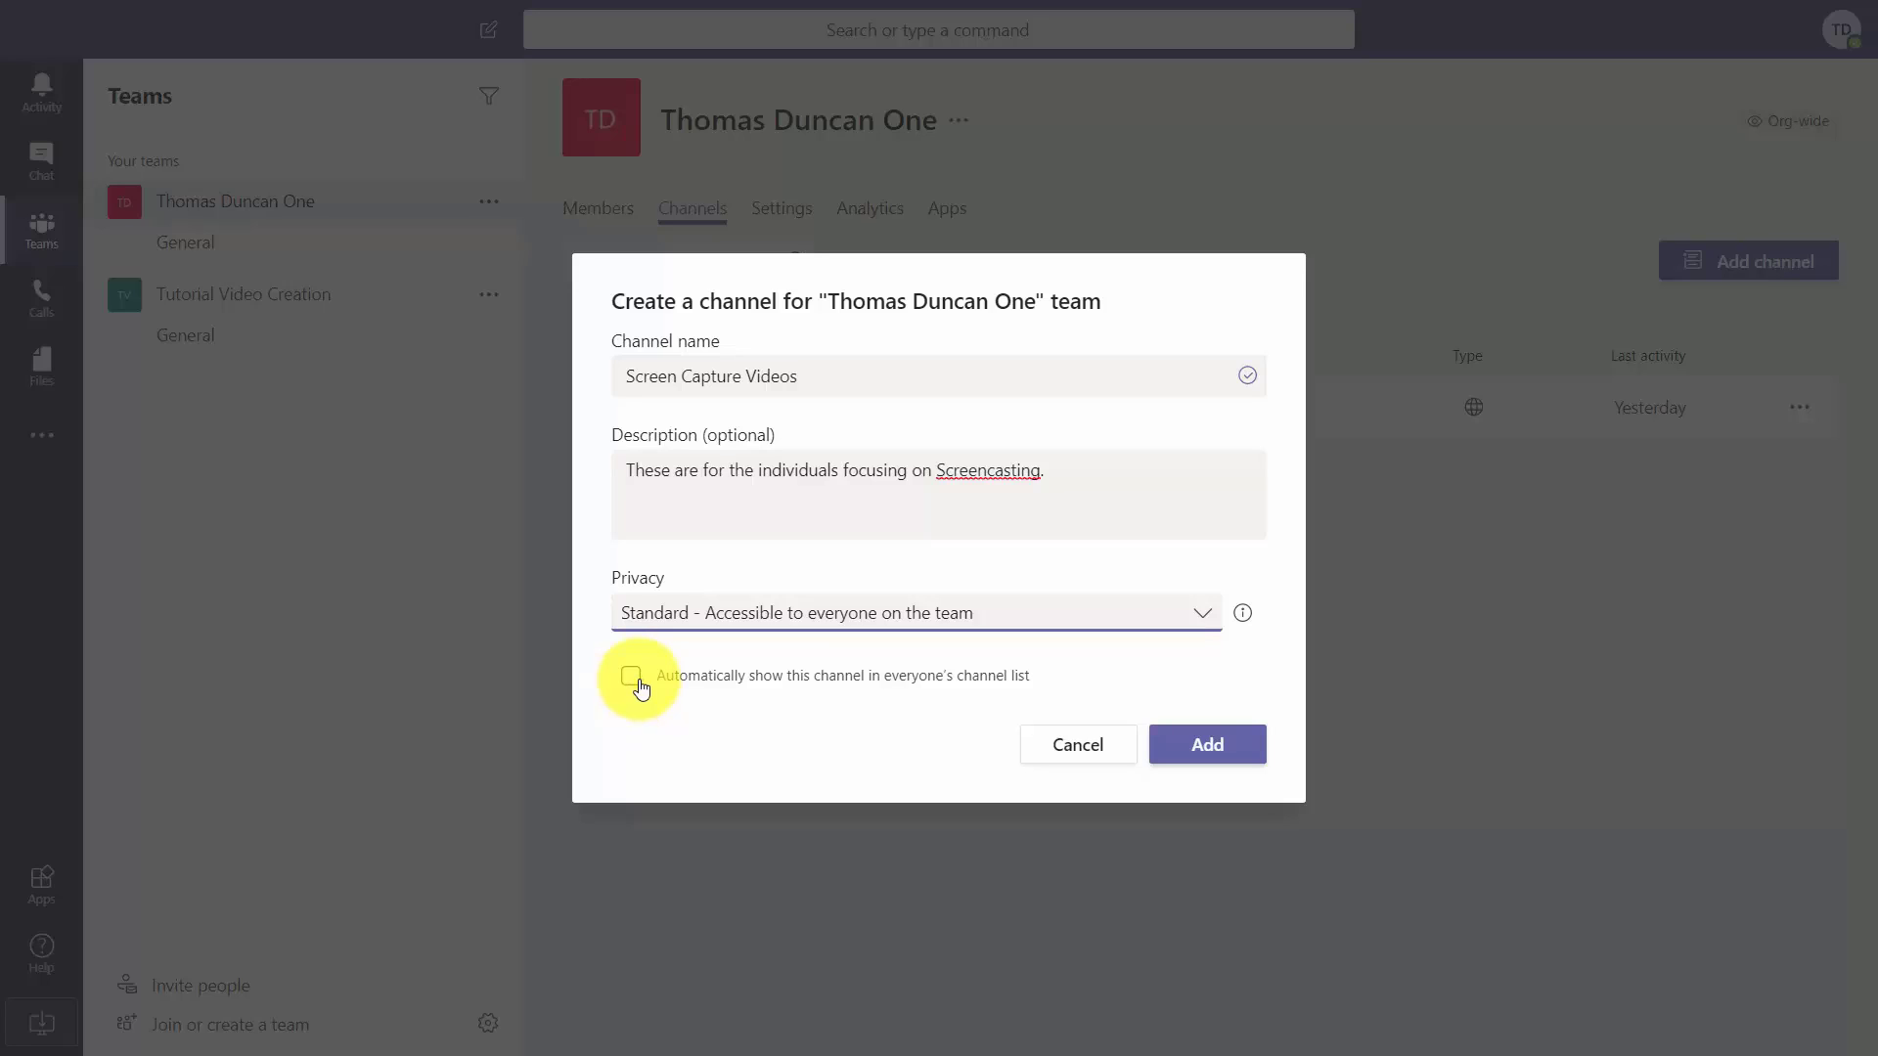
left_click(638, 682)
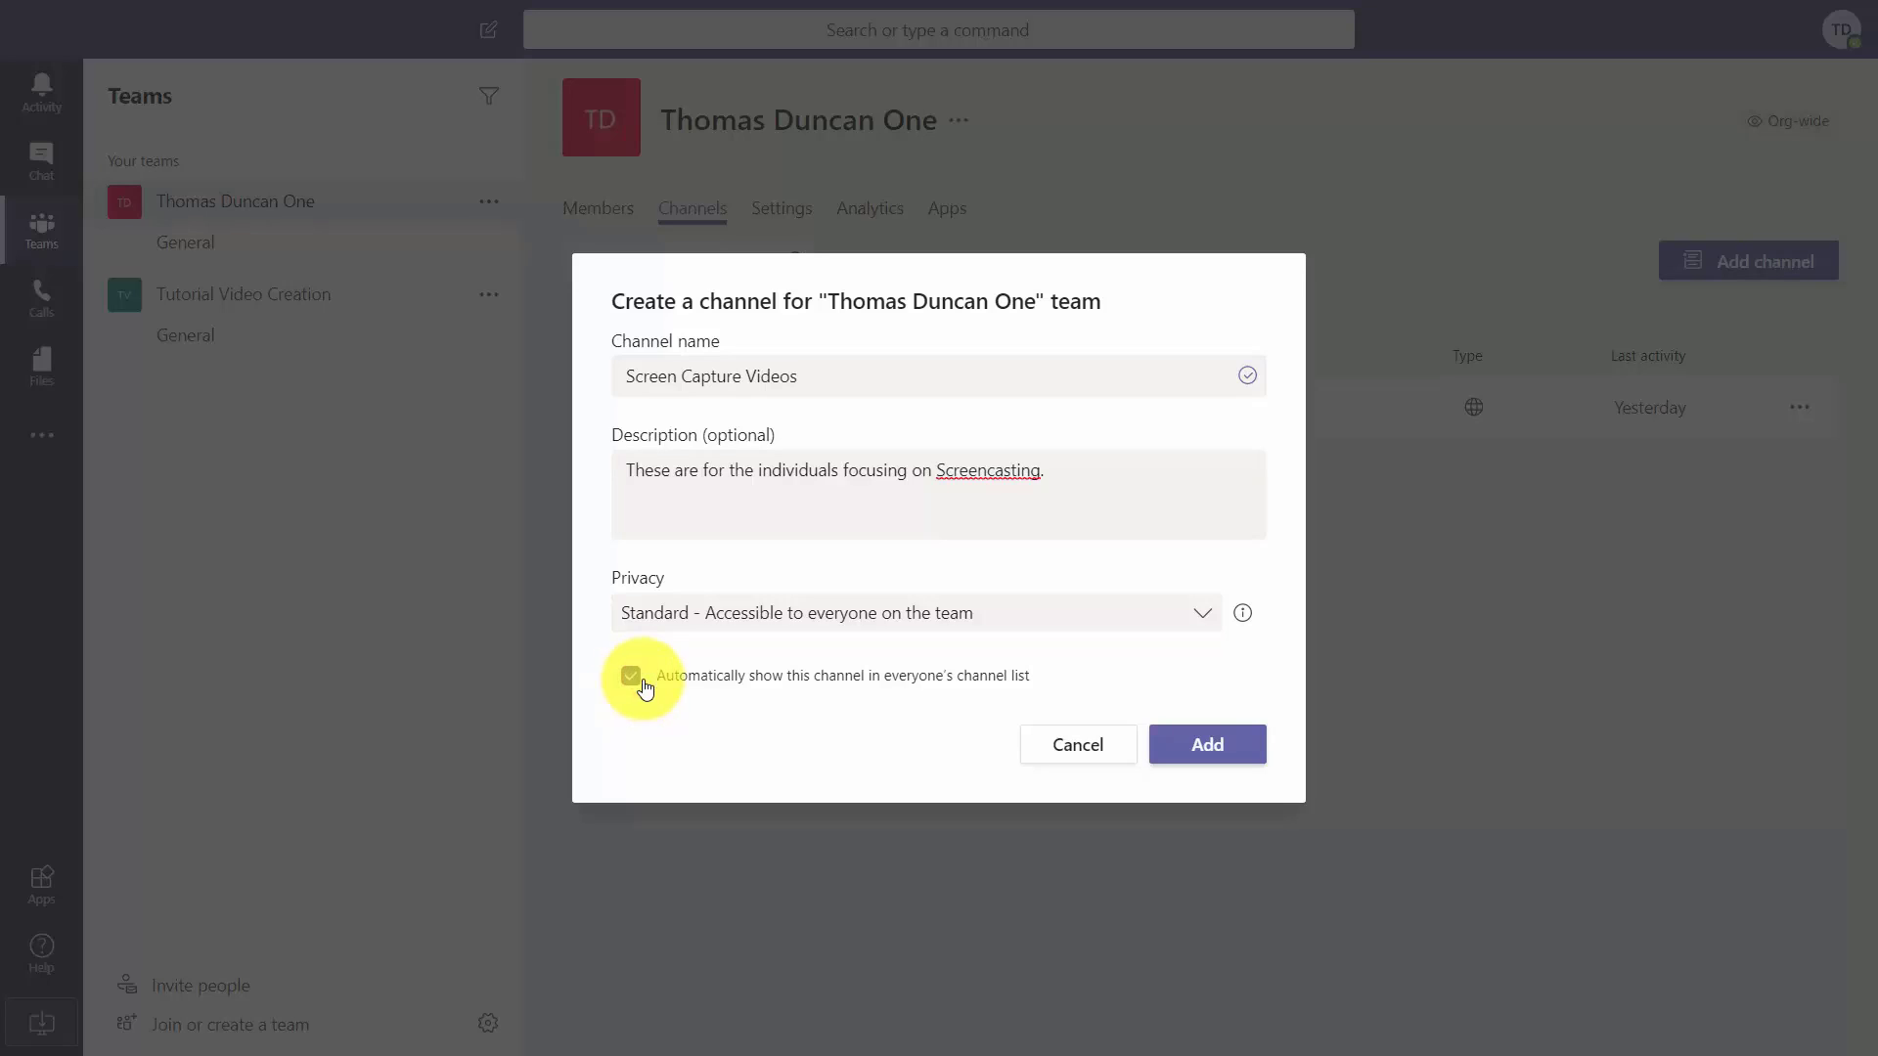
left_click(1184, 745)
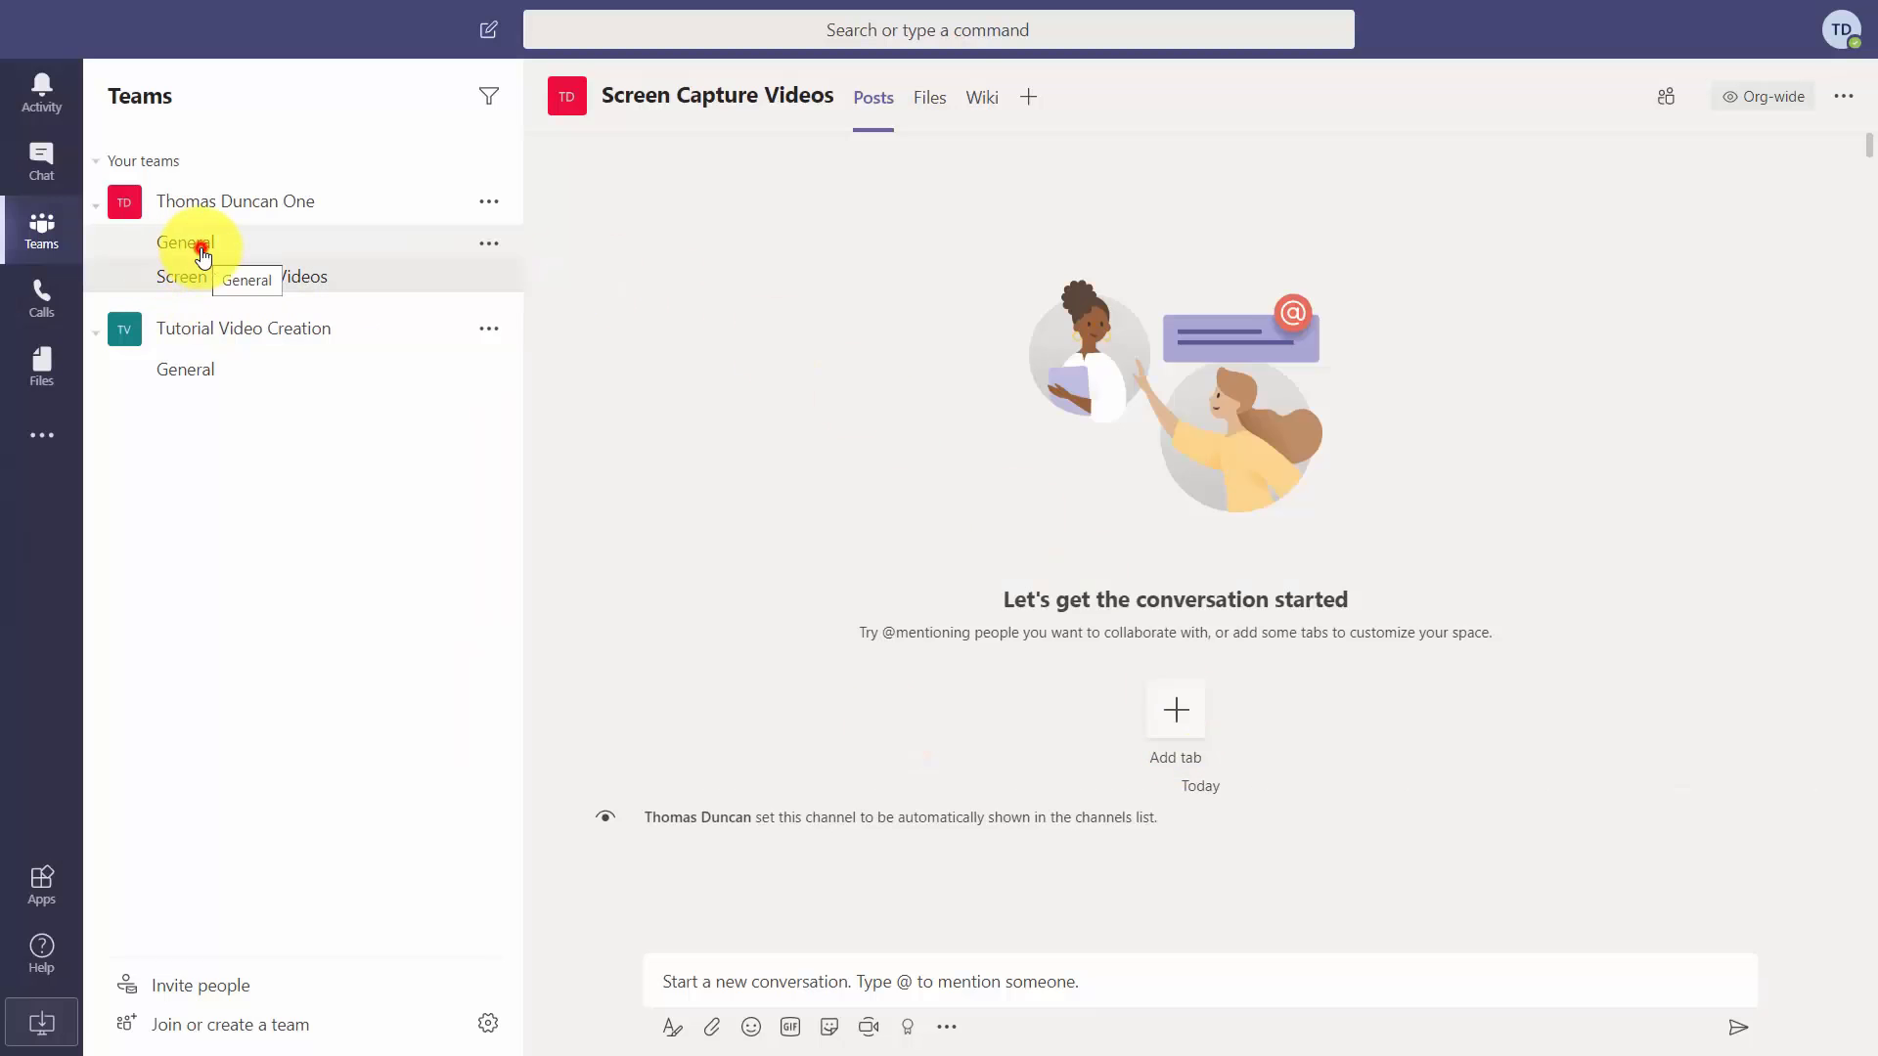
left_click(202, 256)
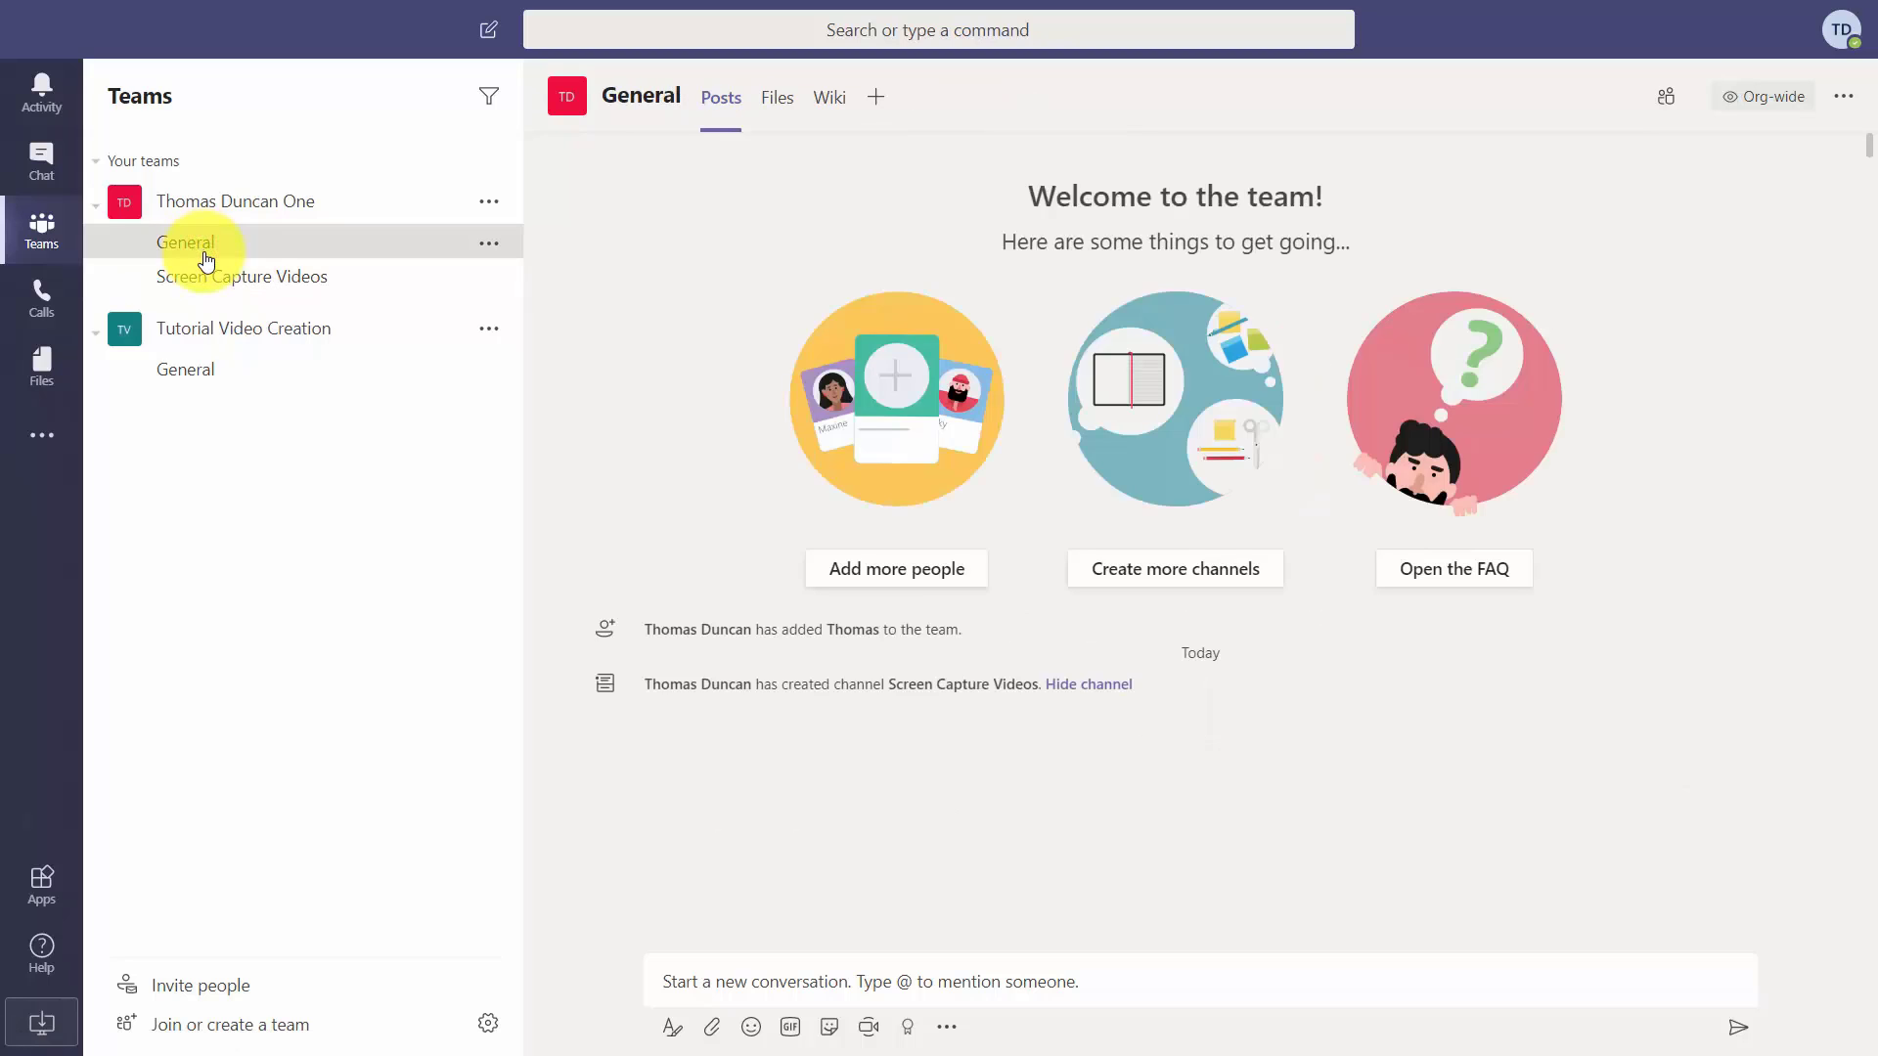
left_click(275, 290)
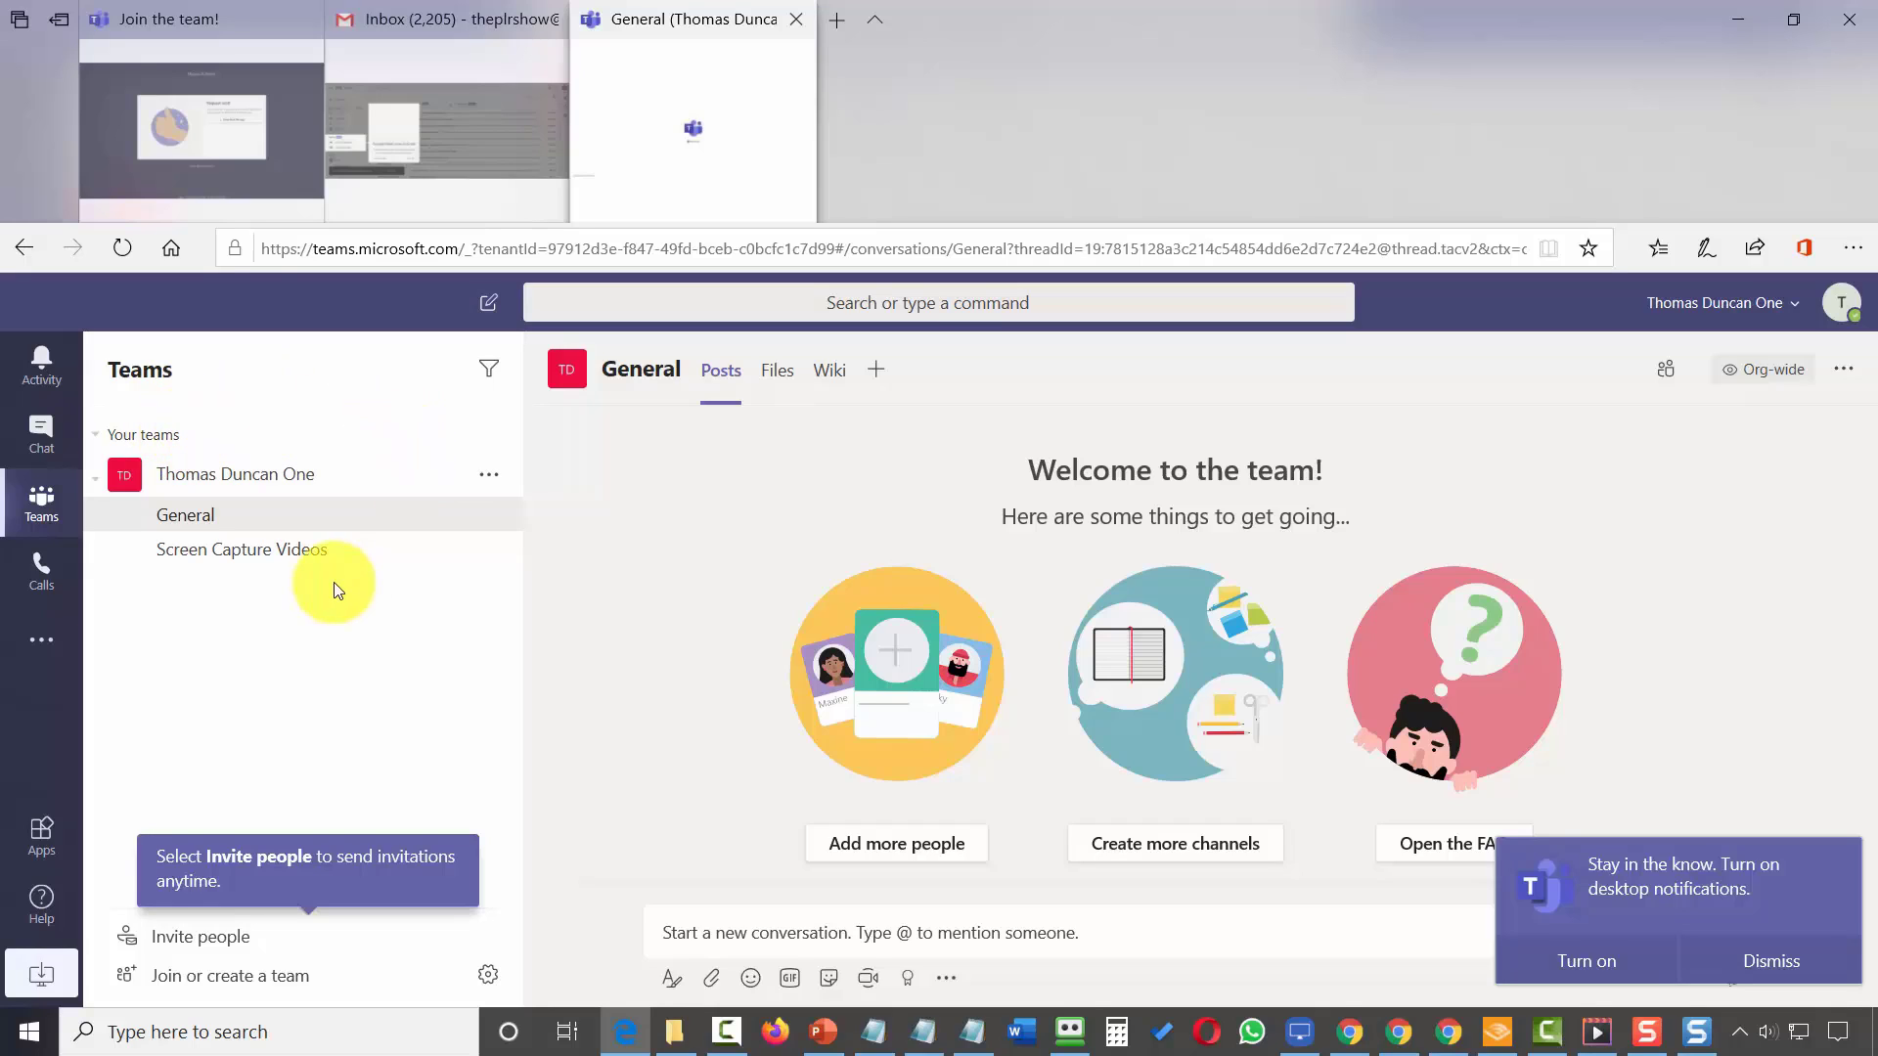
Post the 'Now is the time for all good men…' sentence in Screen Capture Videos, then paste it into the full formatting editor.
left_click(254, 554)
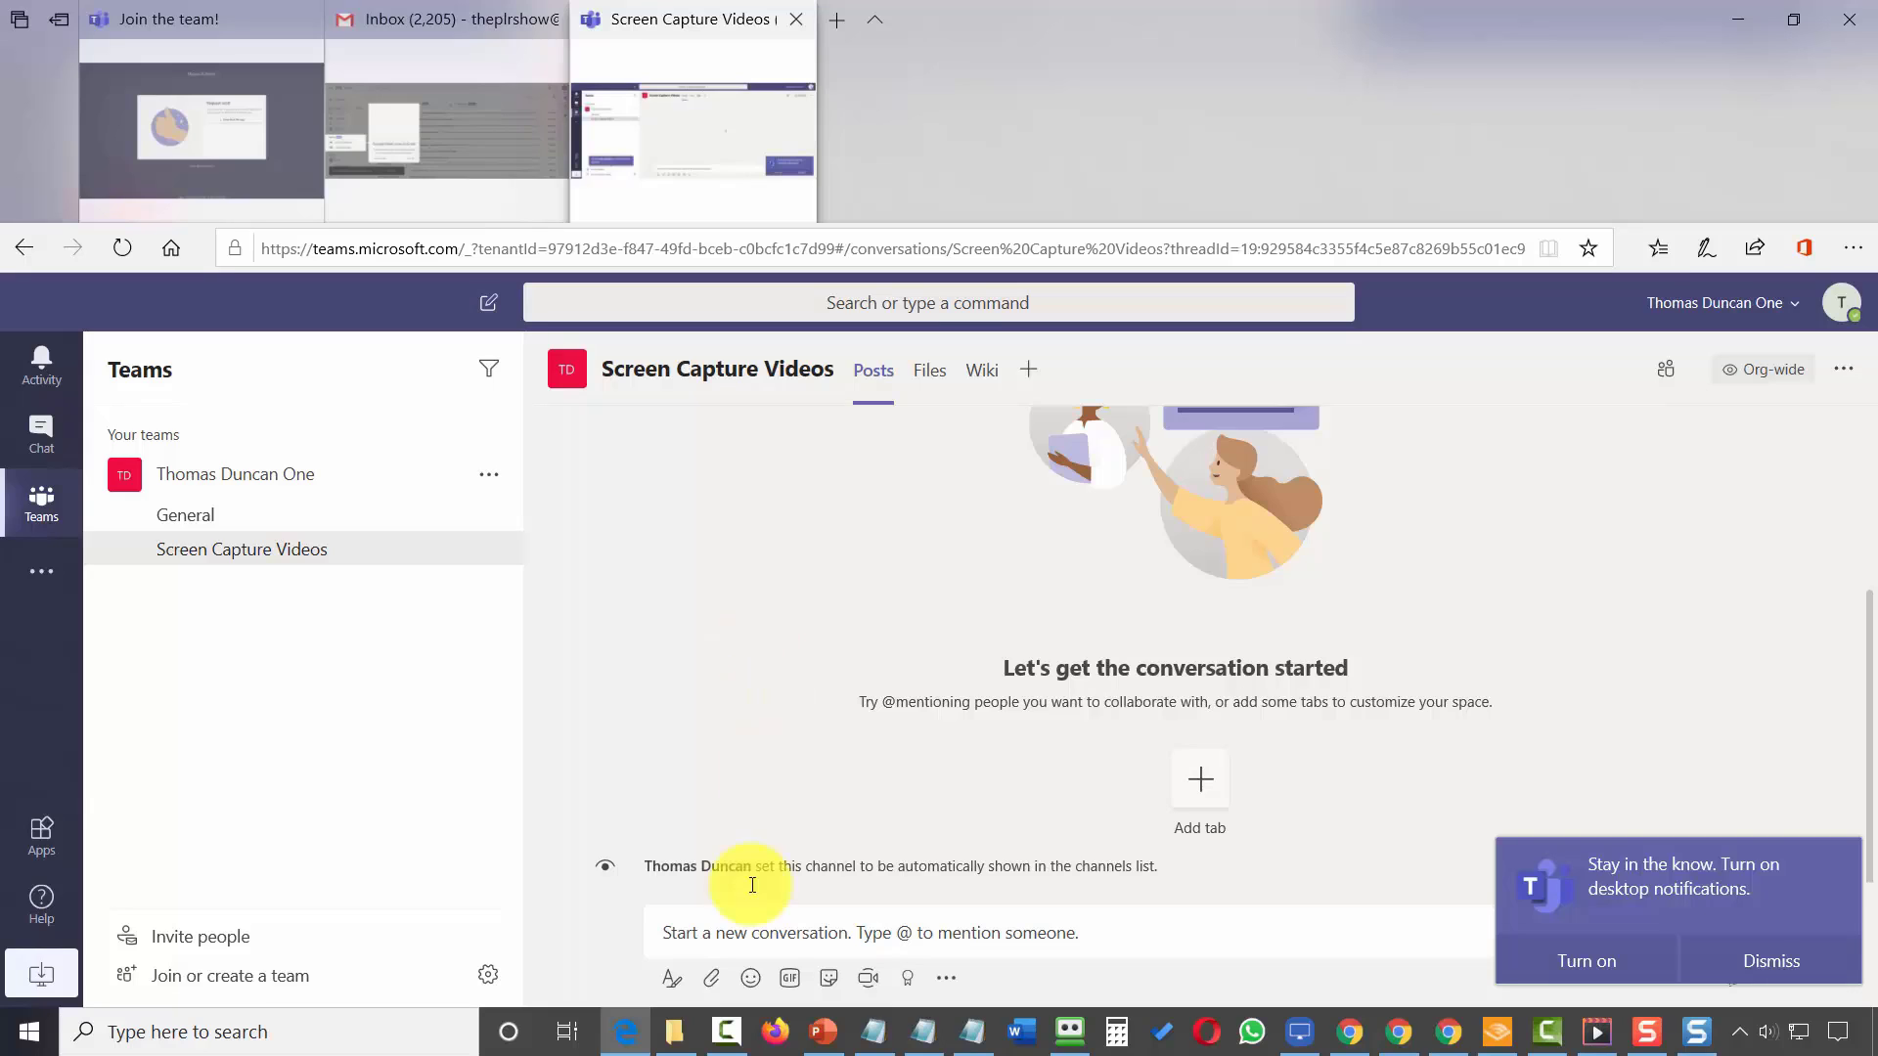
left_click(738, 935)
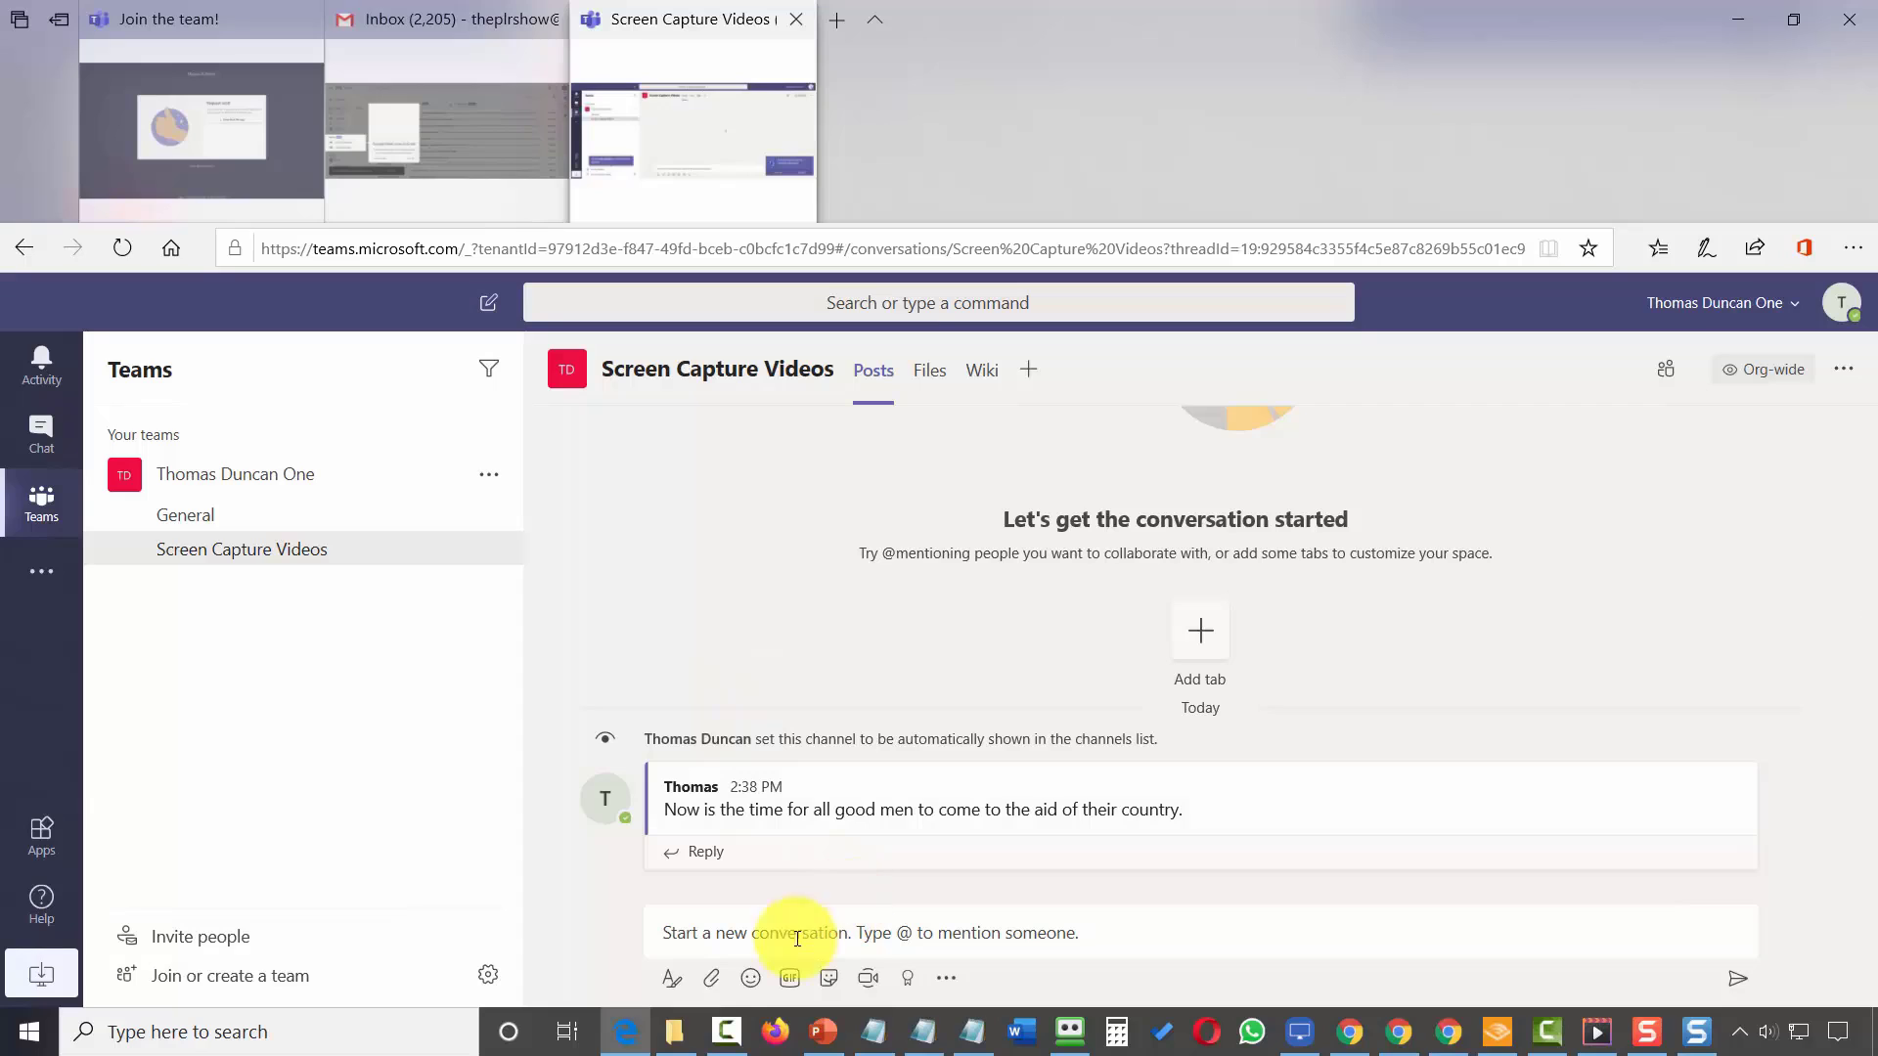
left_click(704, 931)
type("Now is the time for all good men to come to the aid of their county.")
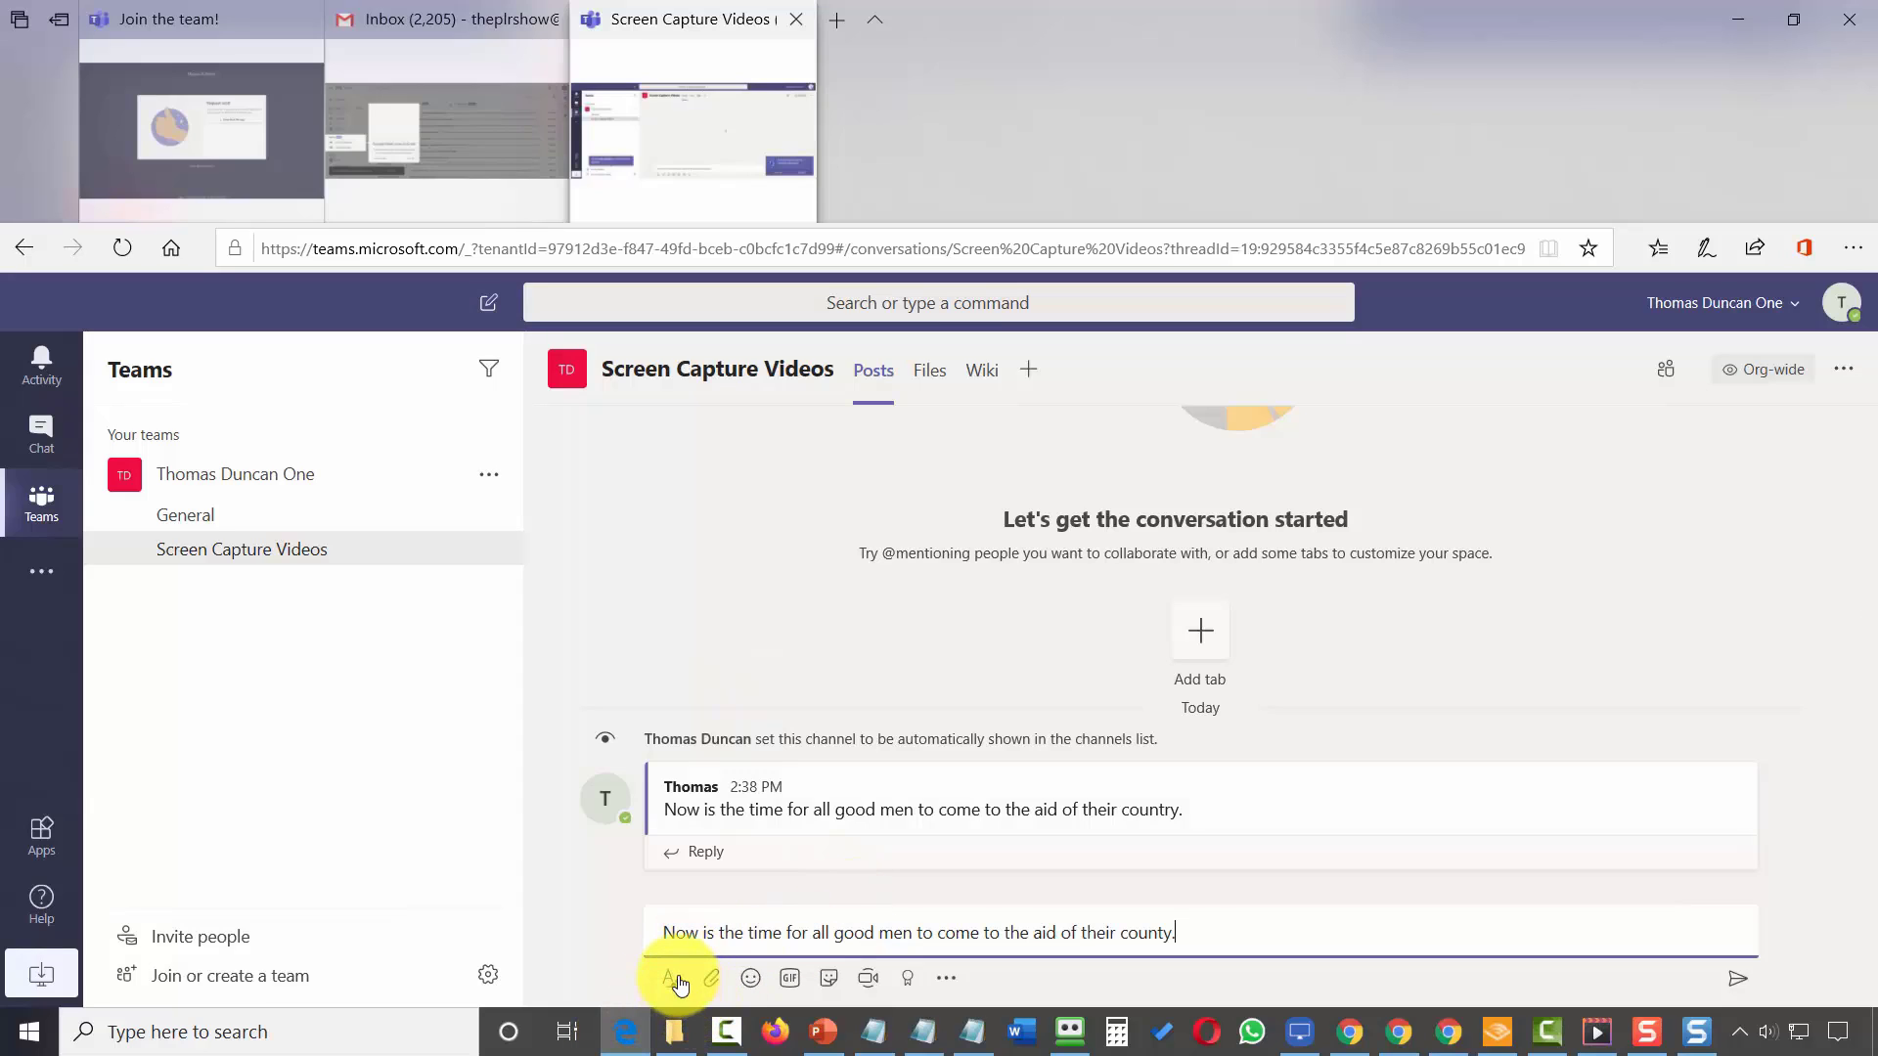
left_click(673, 978)
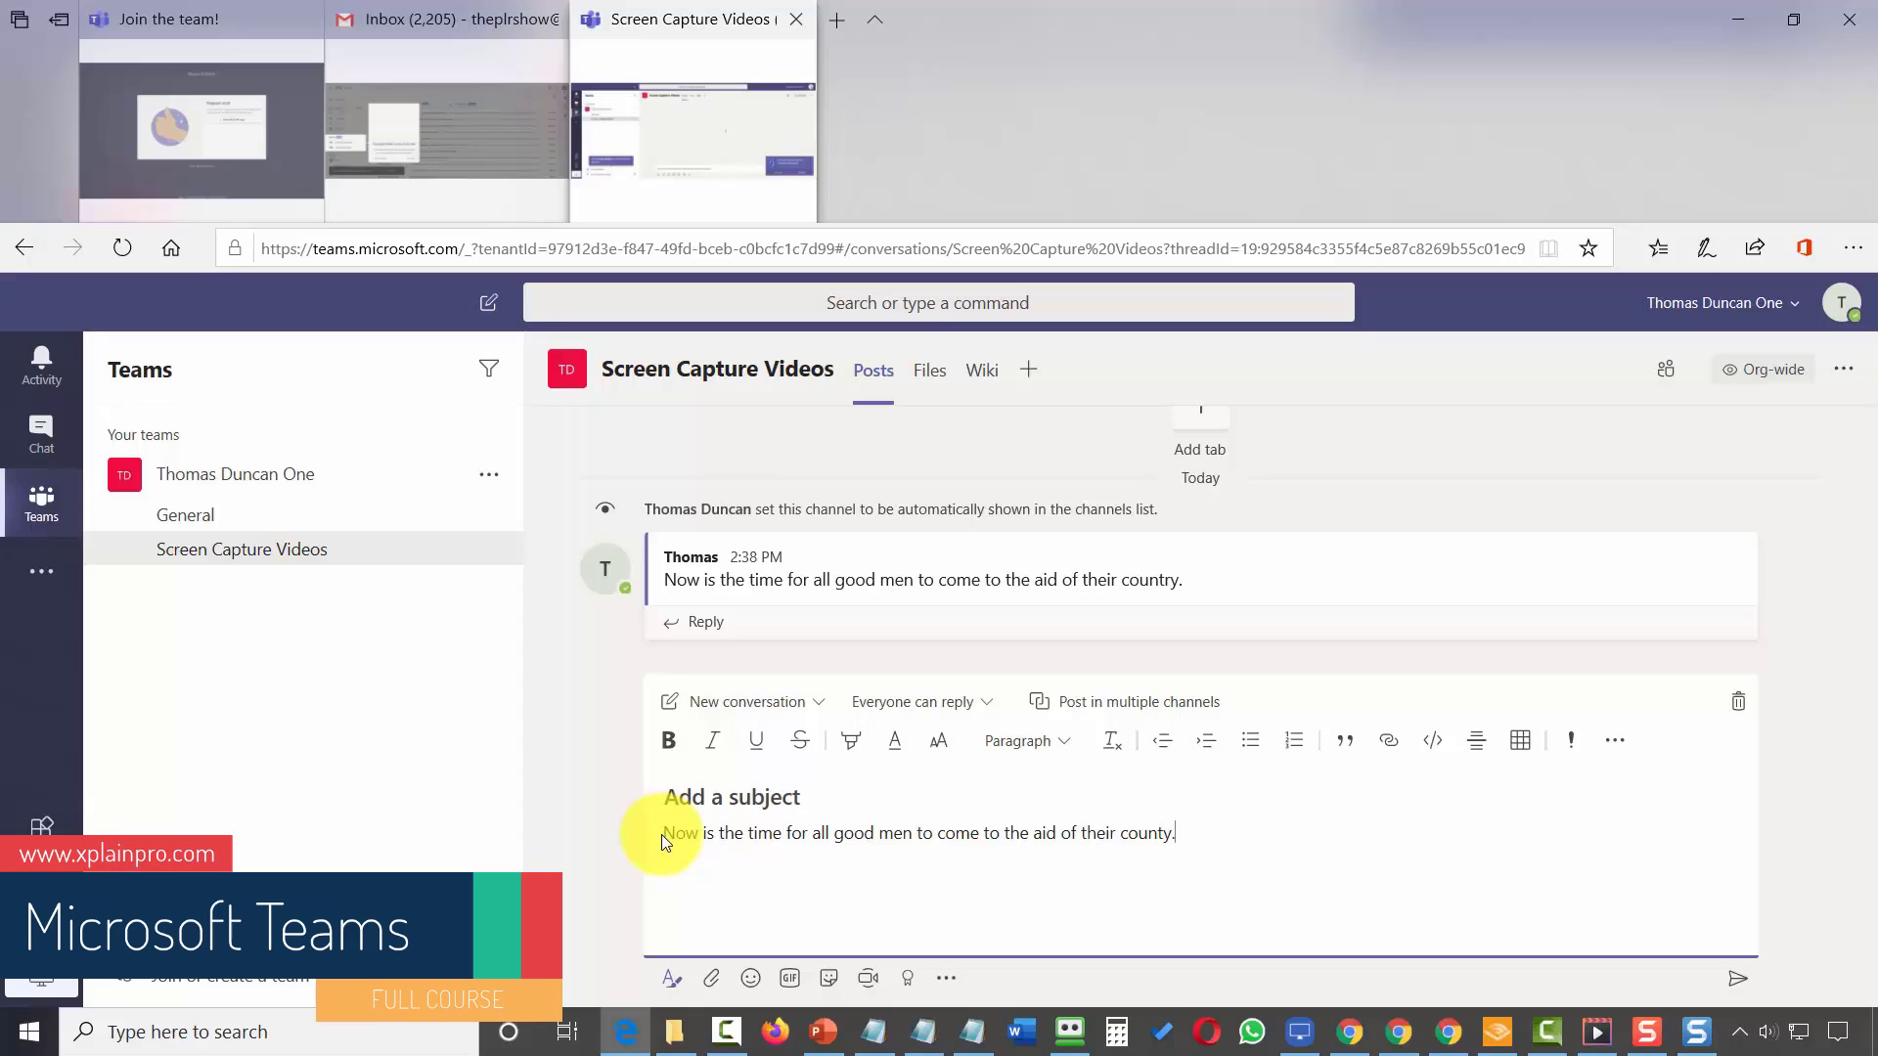
Bold 'Now is the time for all good men' in the draft and post it.
left_click_drag(666, 834, 923, 838)
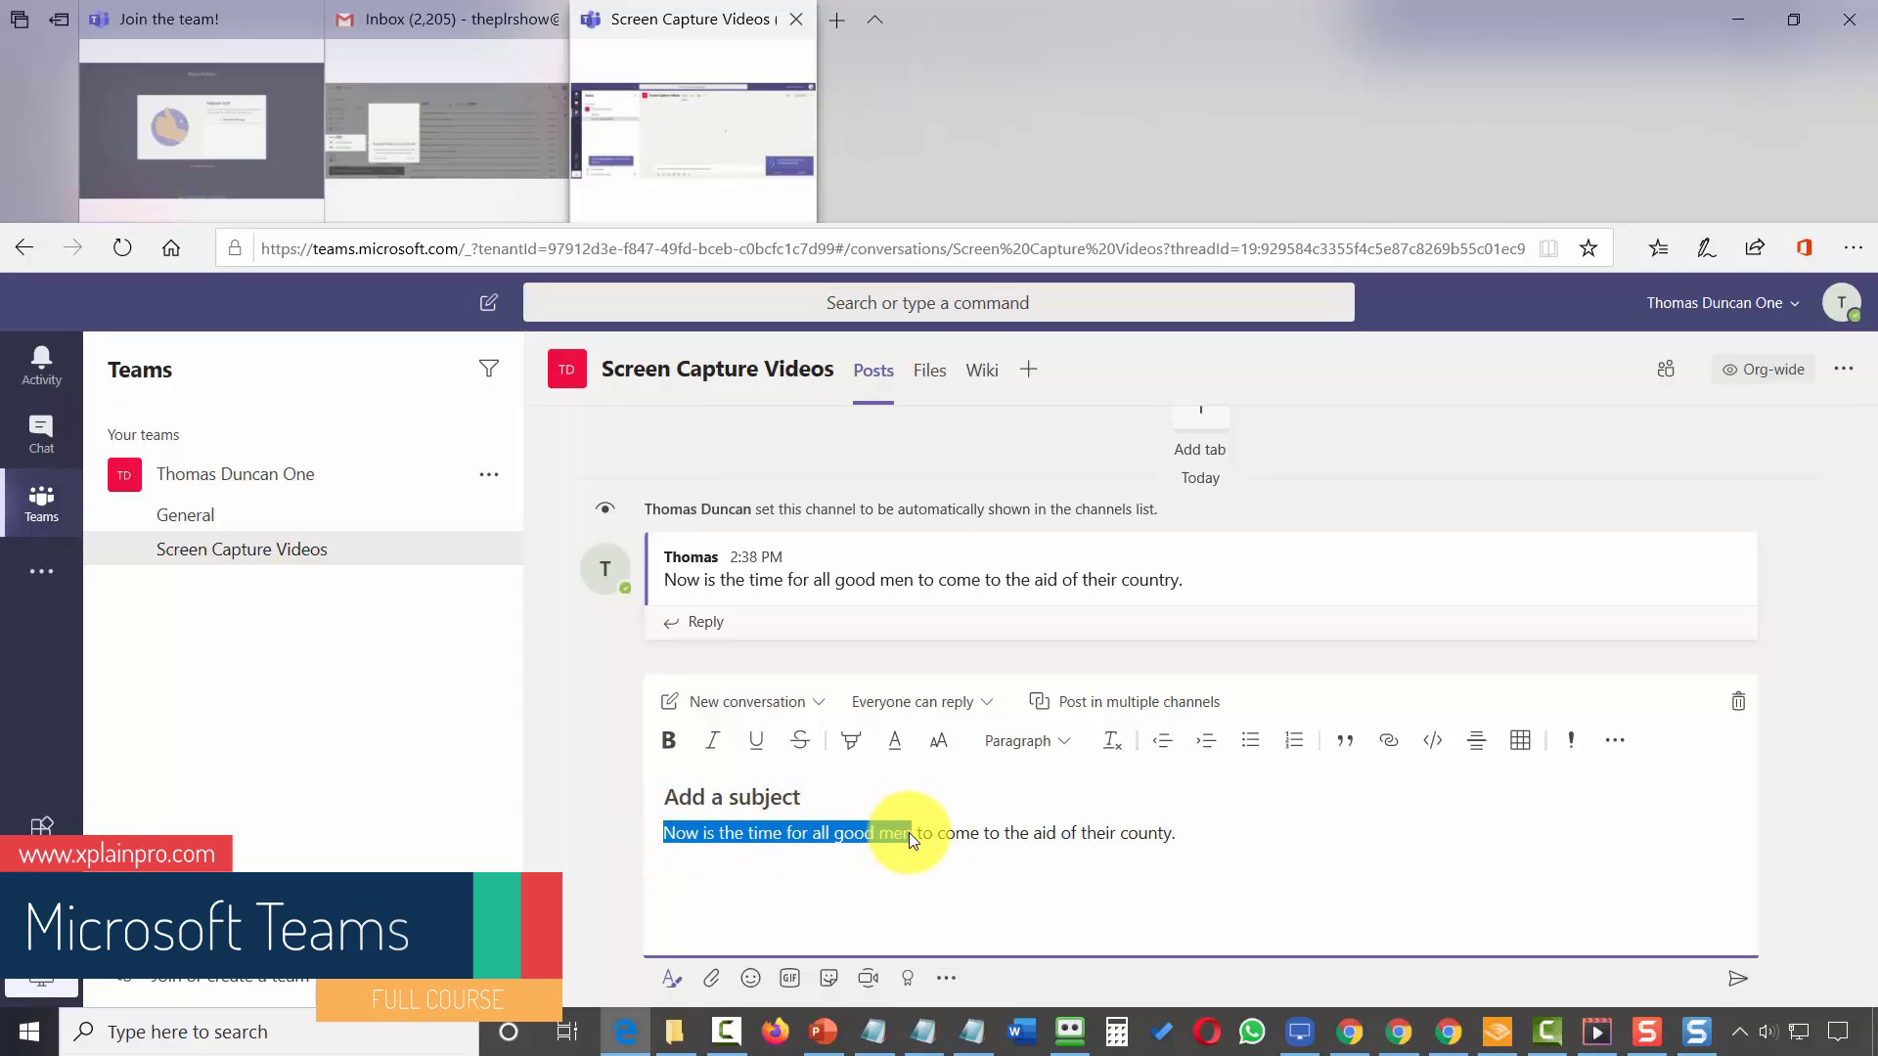
left_click(671, 746)
left_click(913, 900)
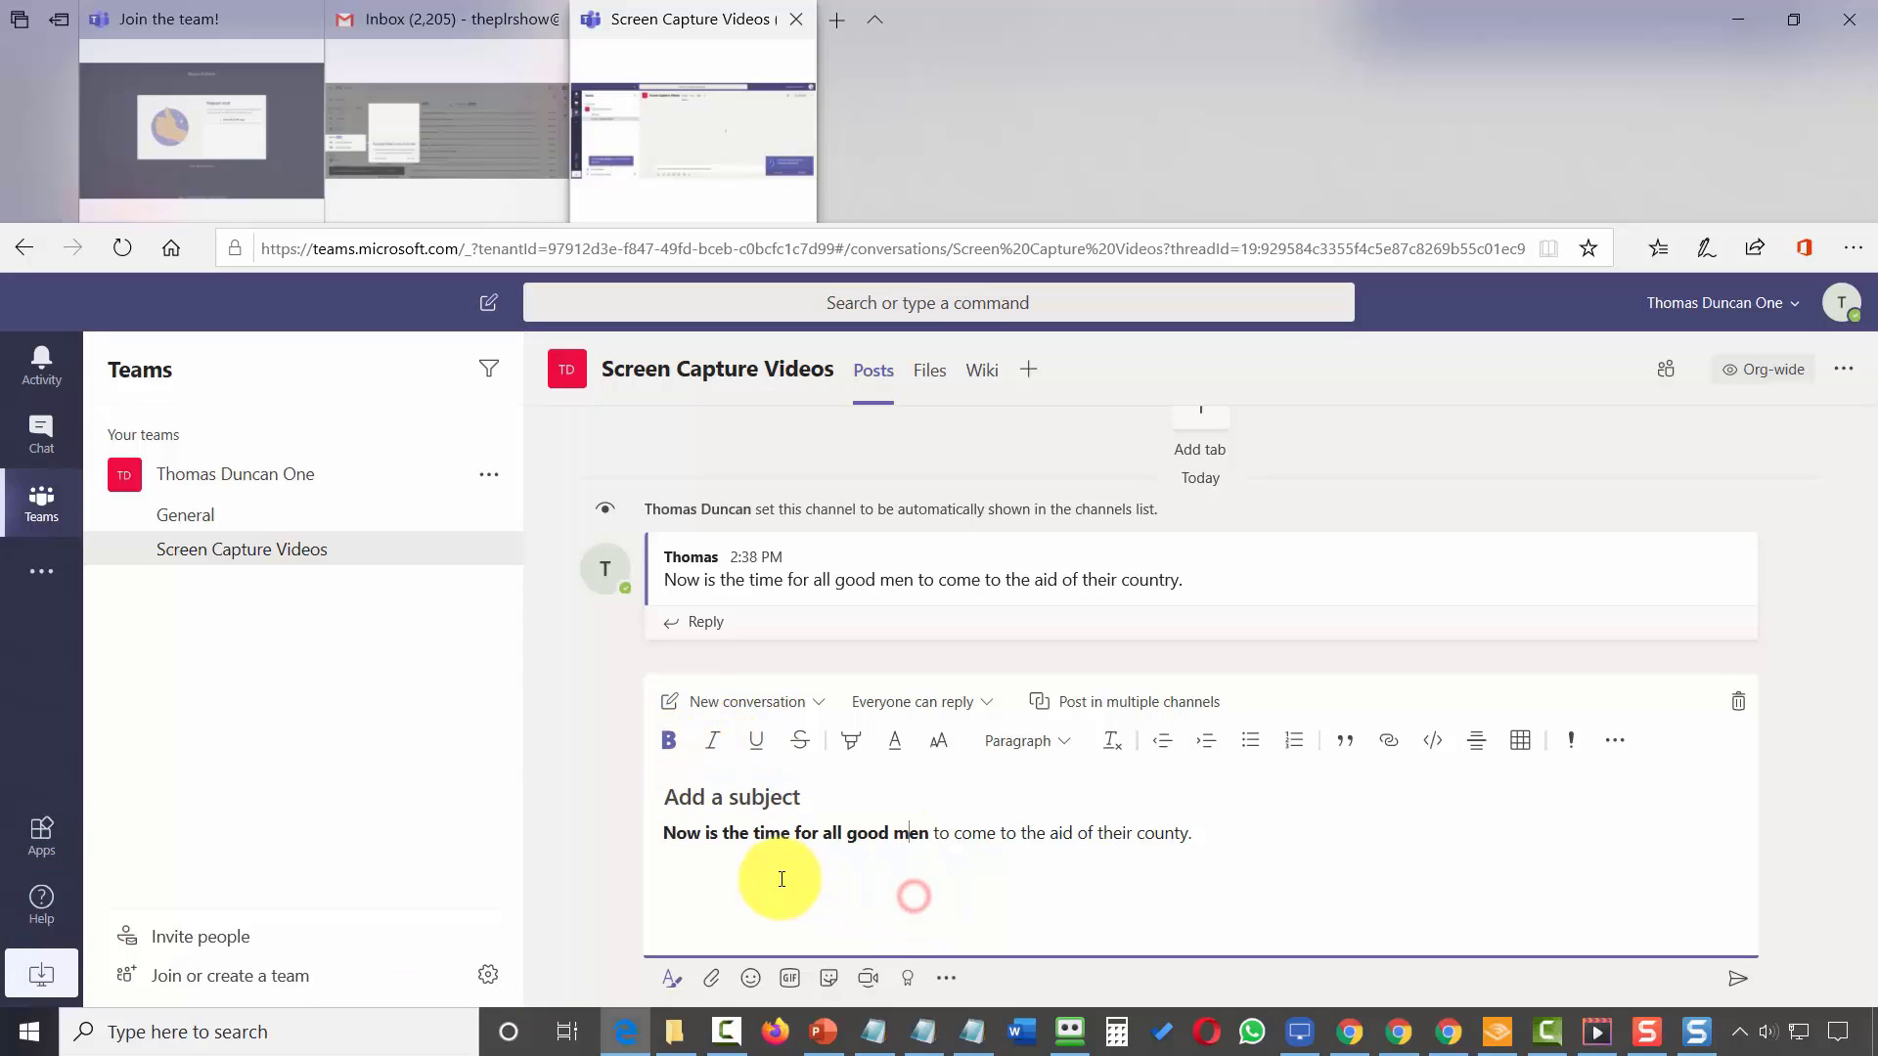
left_click(1737, 979)
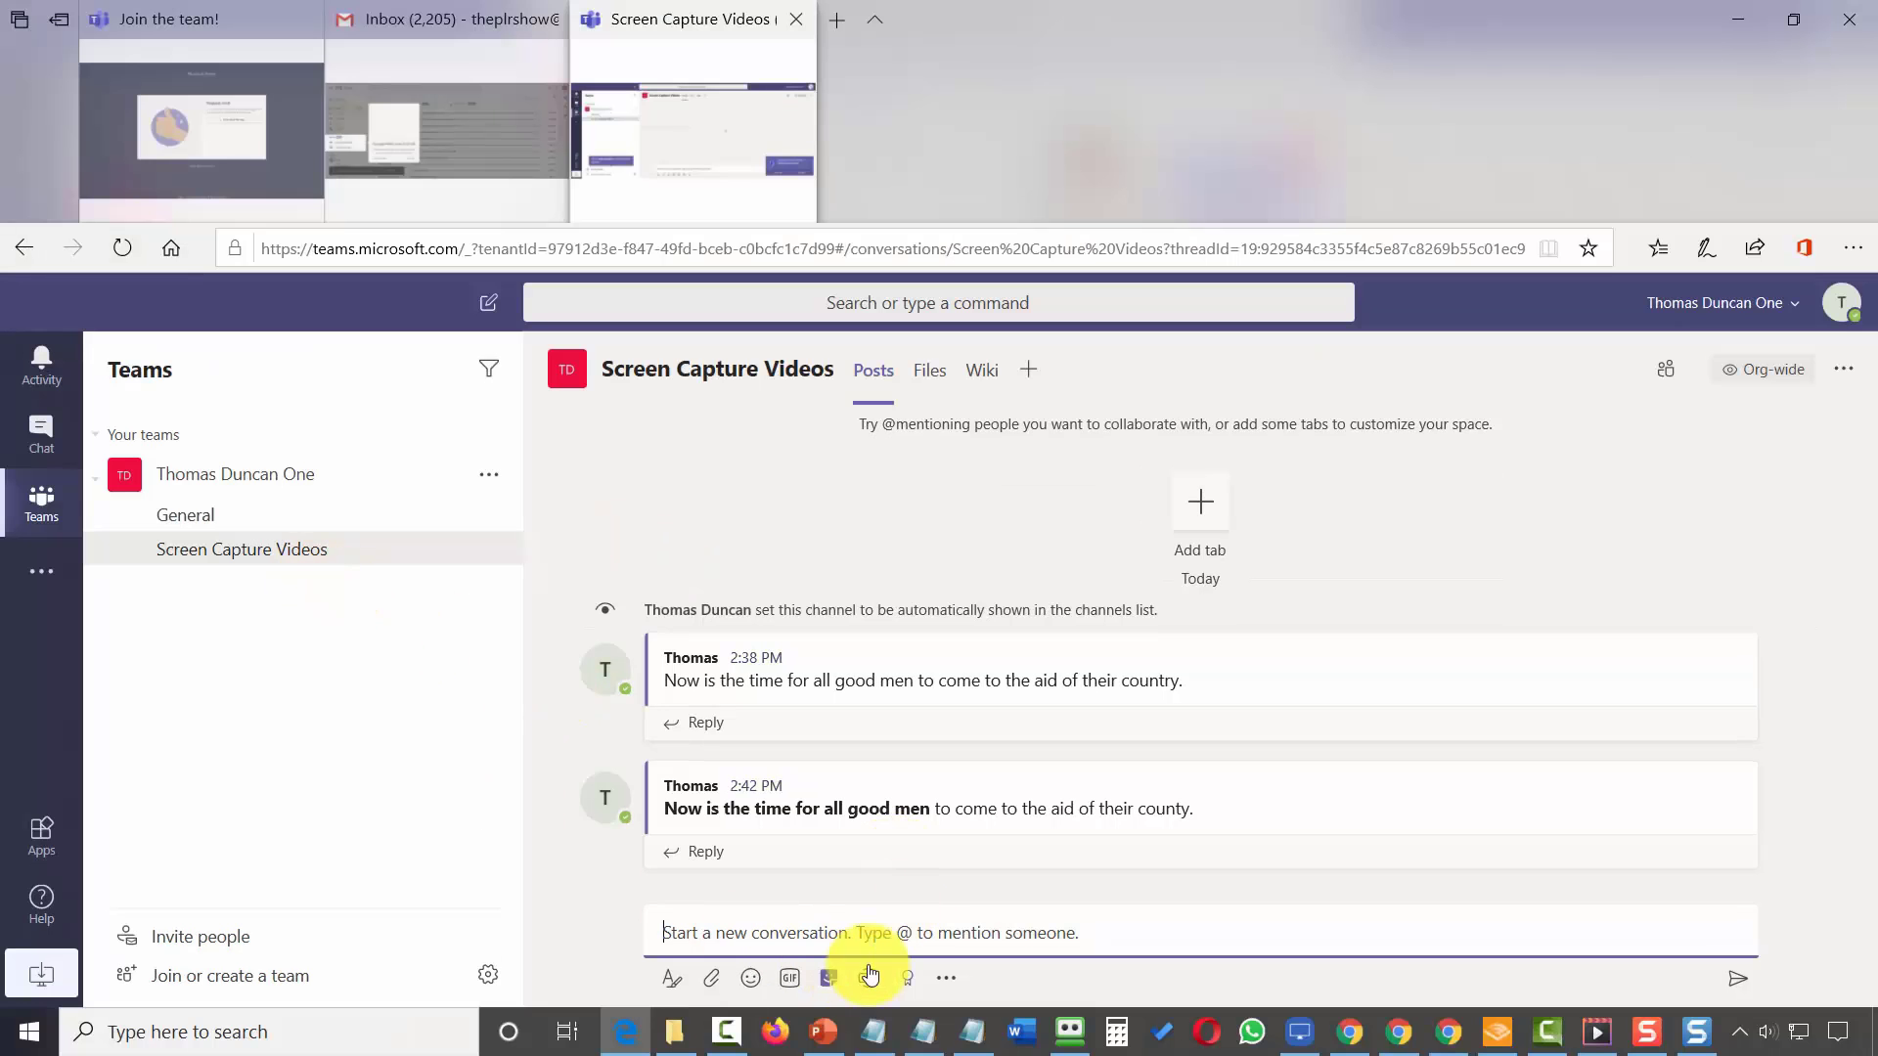
Post the sentence again with UserManual-Download Page Protector.pdf attached from OneDrive.
left_click(878, 917)
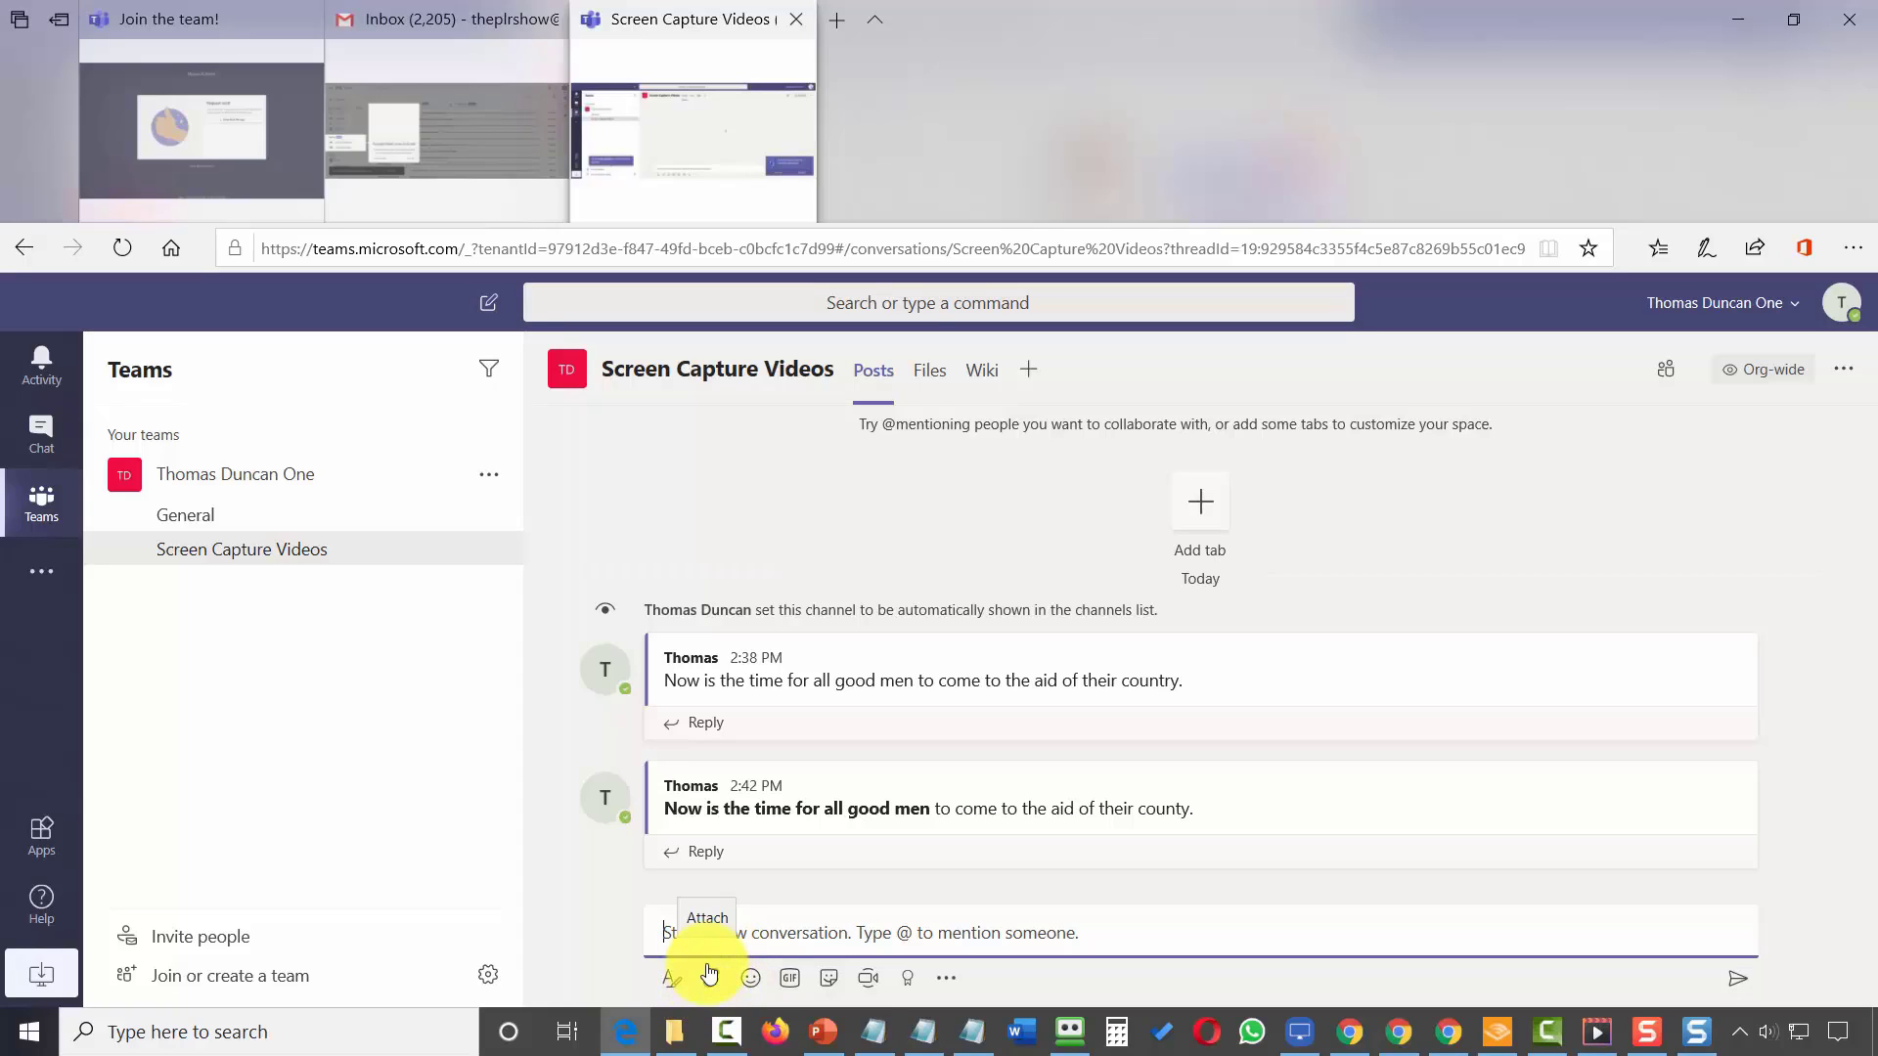
type("Now is the time for all good men to come to the aid of their country.")
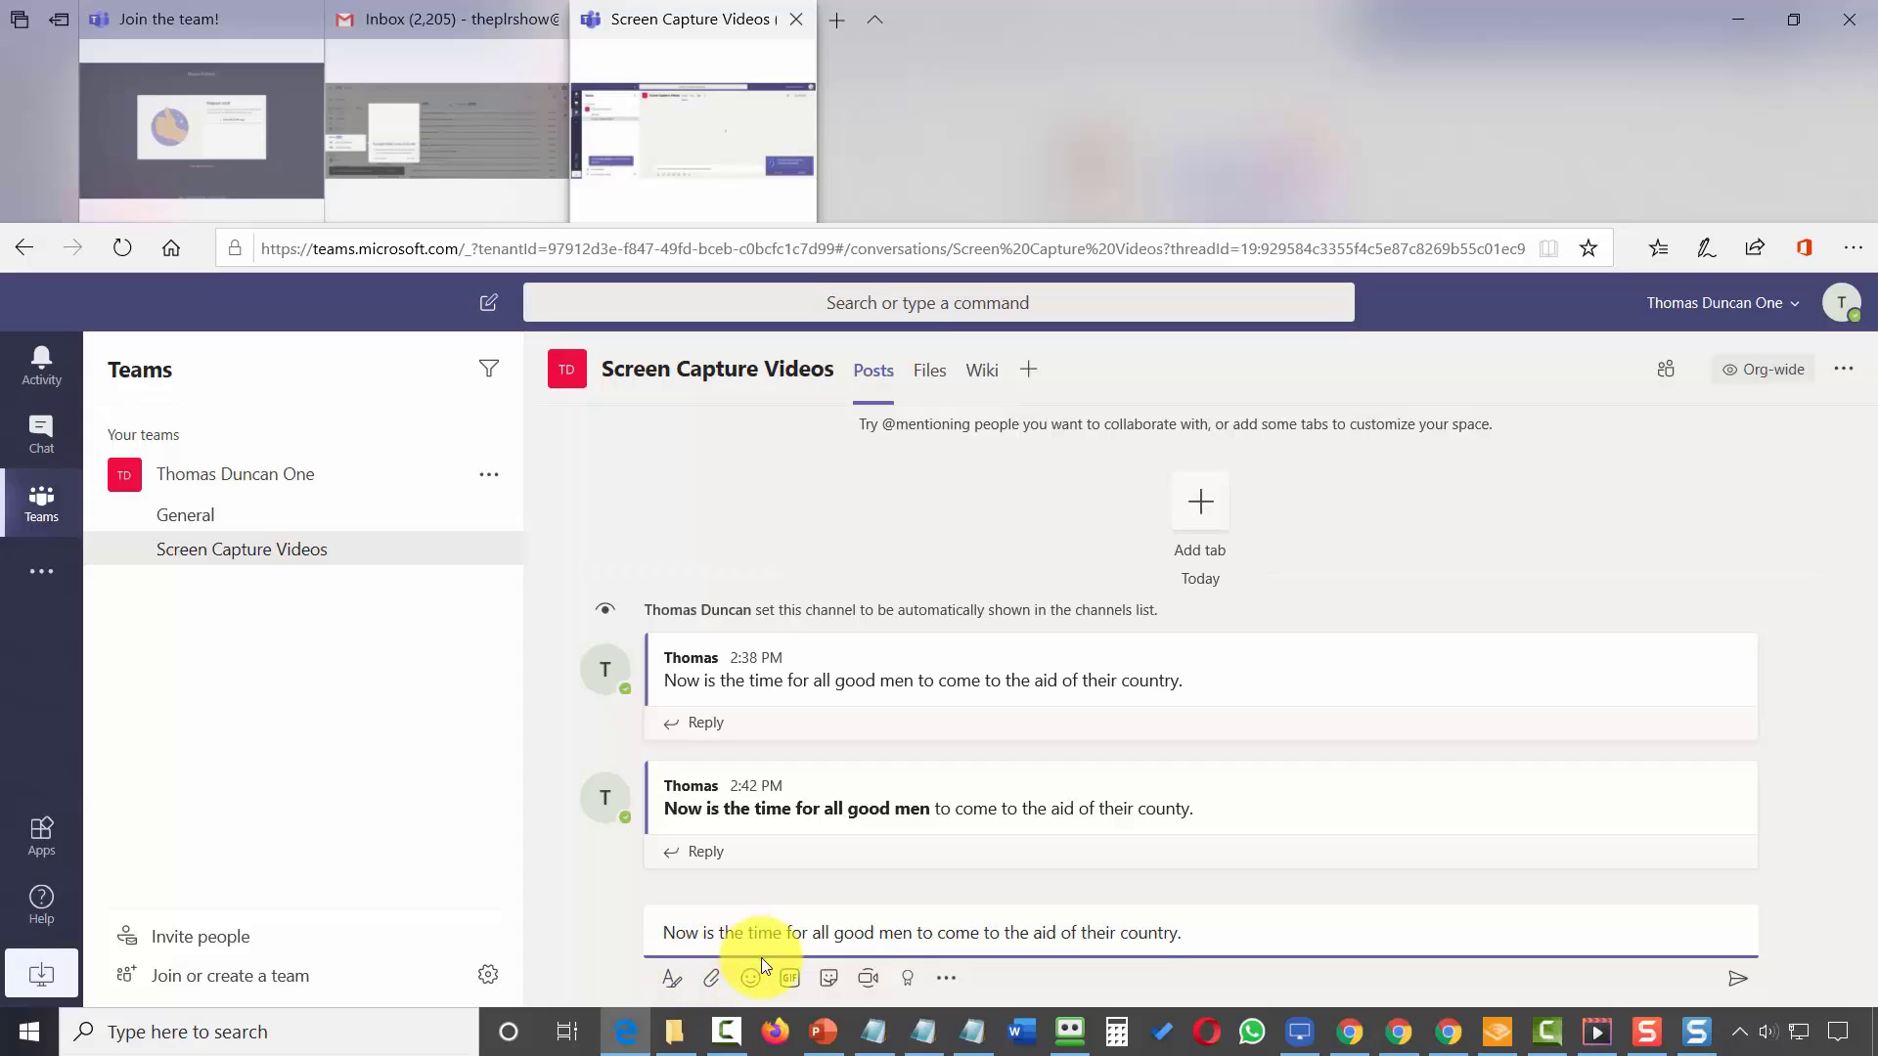
left_click(713, 981)
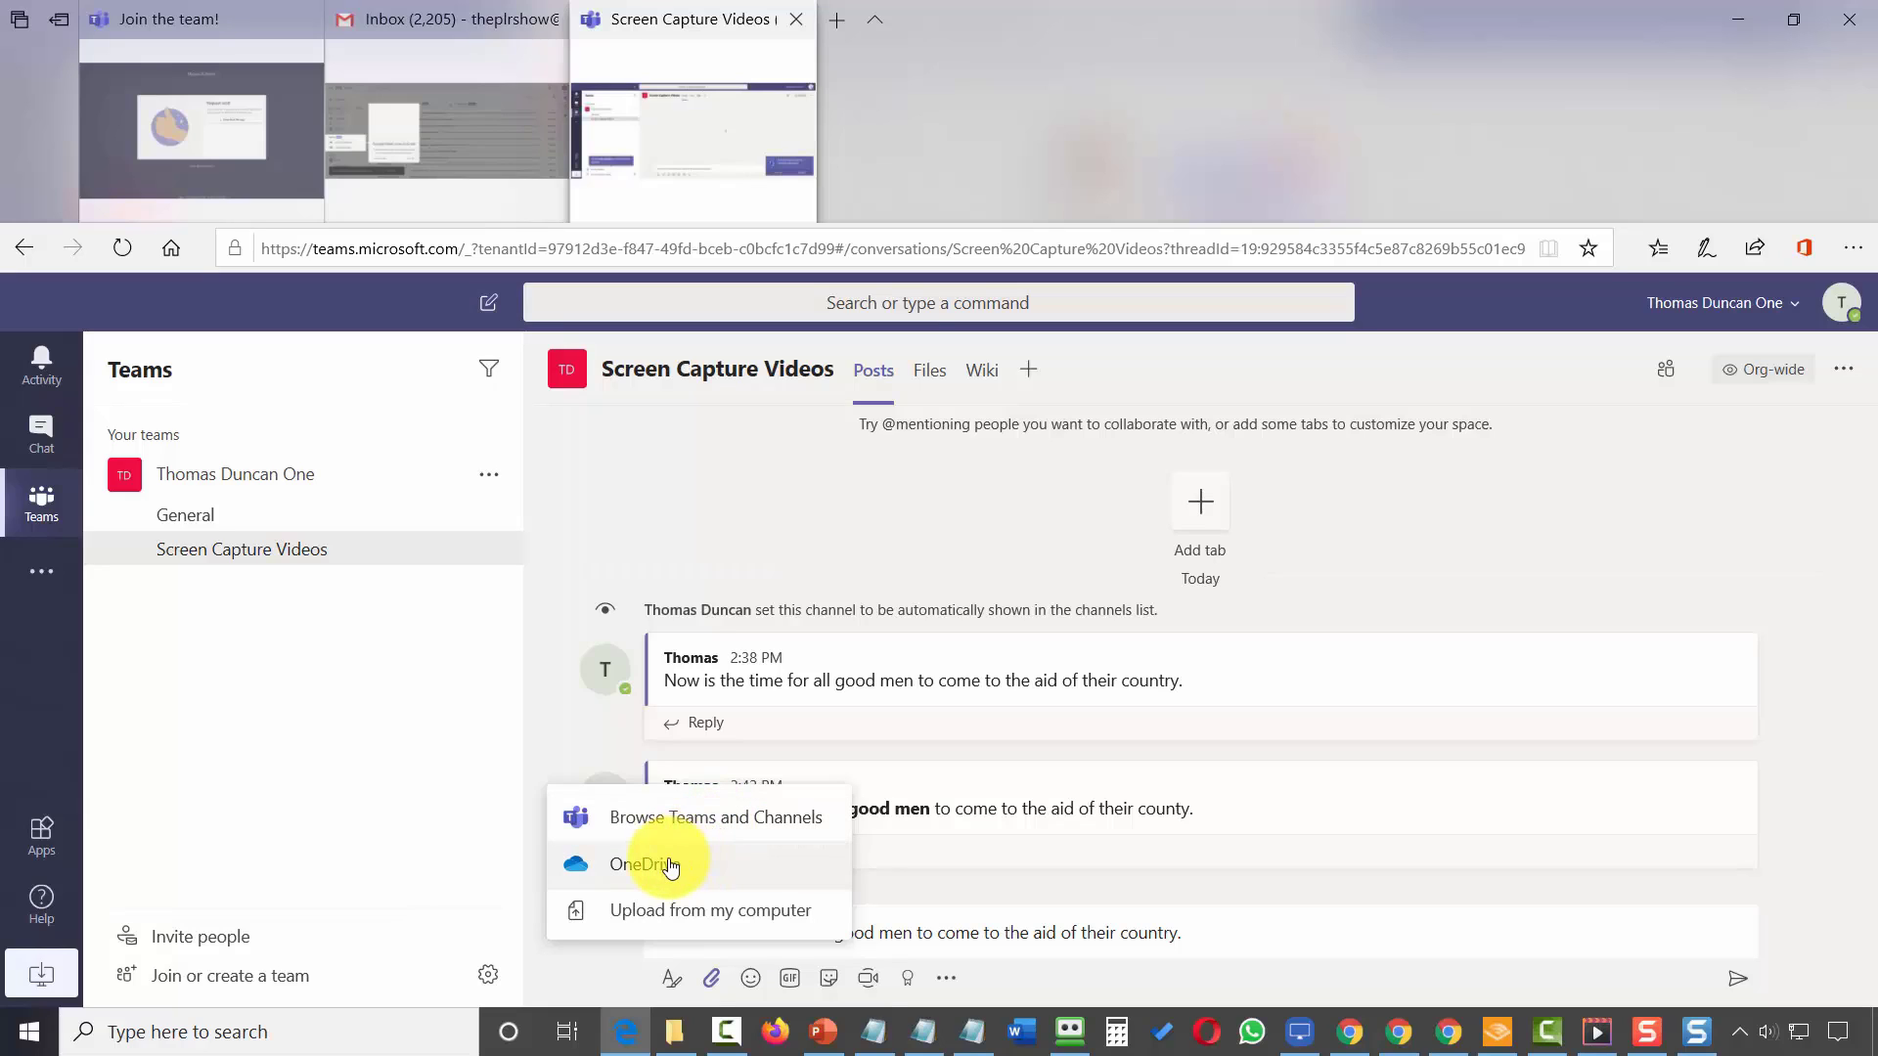
left_click(661, 917)
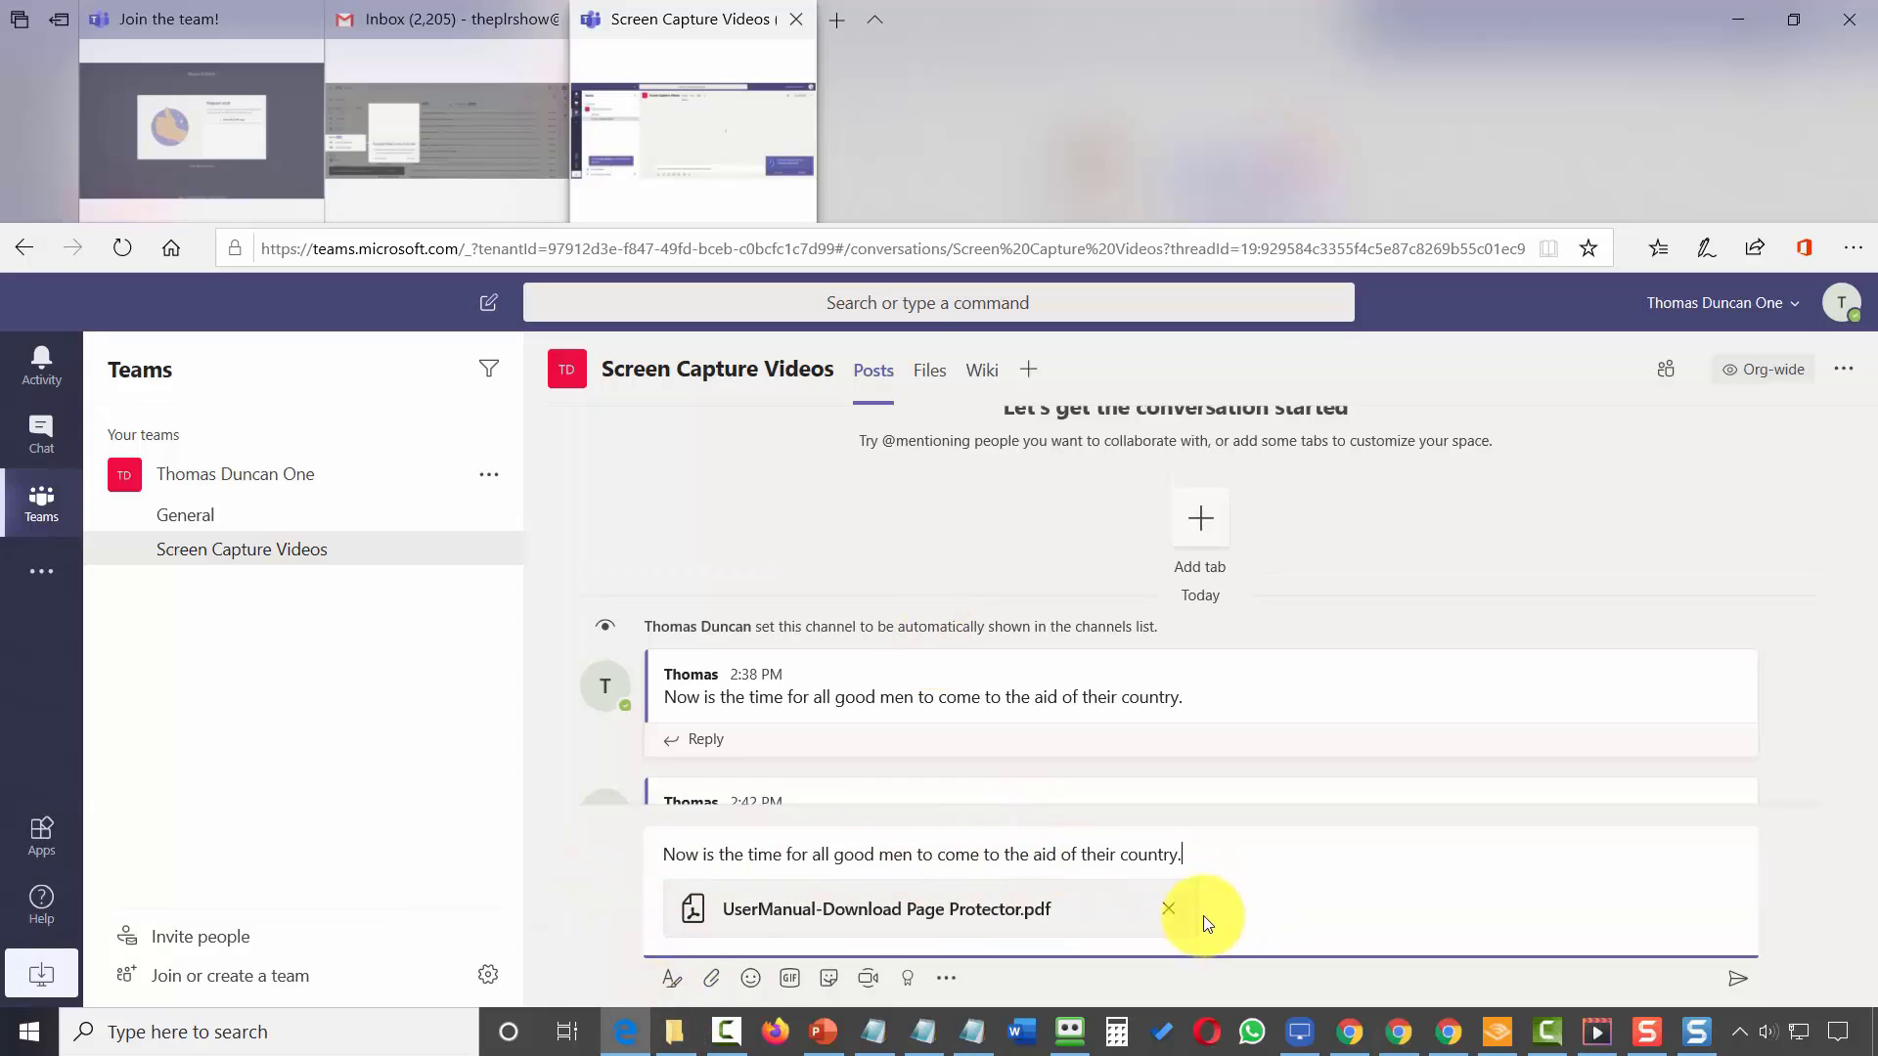
left_click(1734, 981)
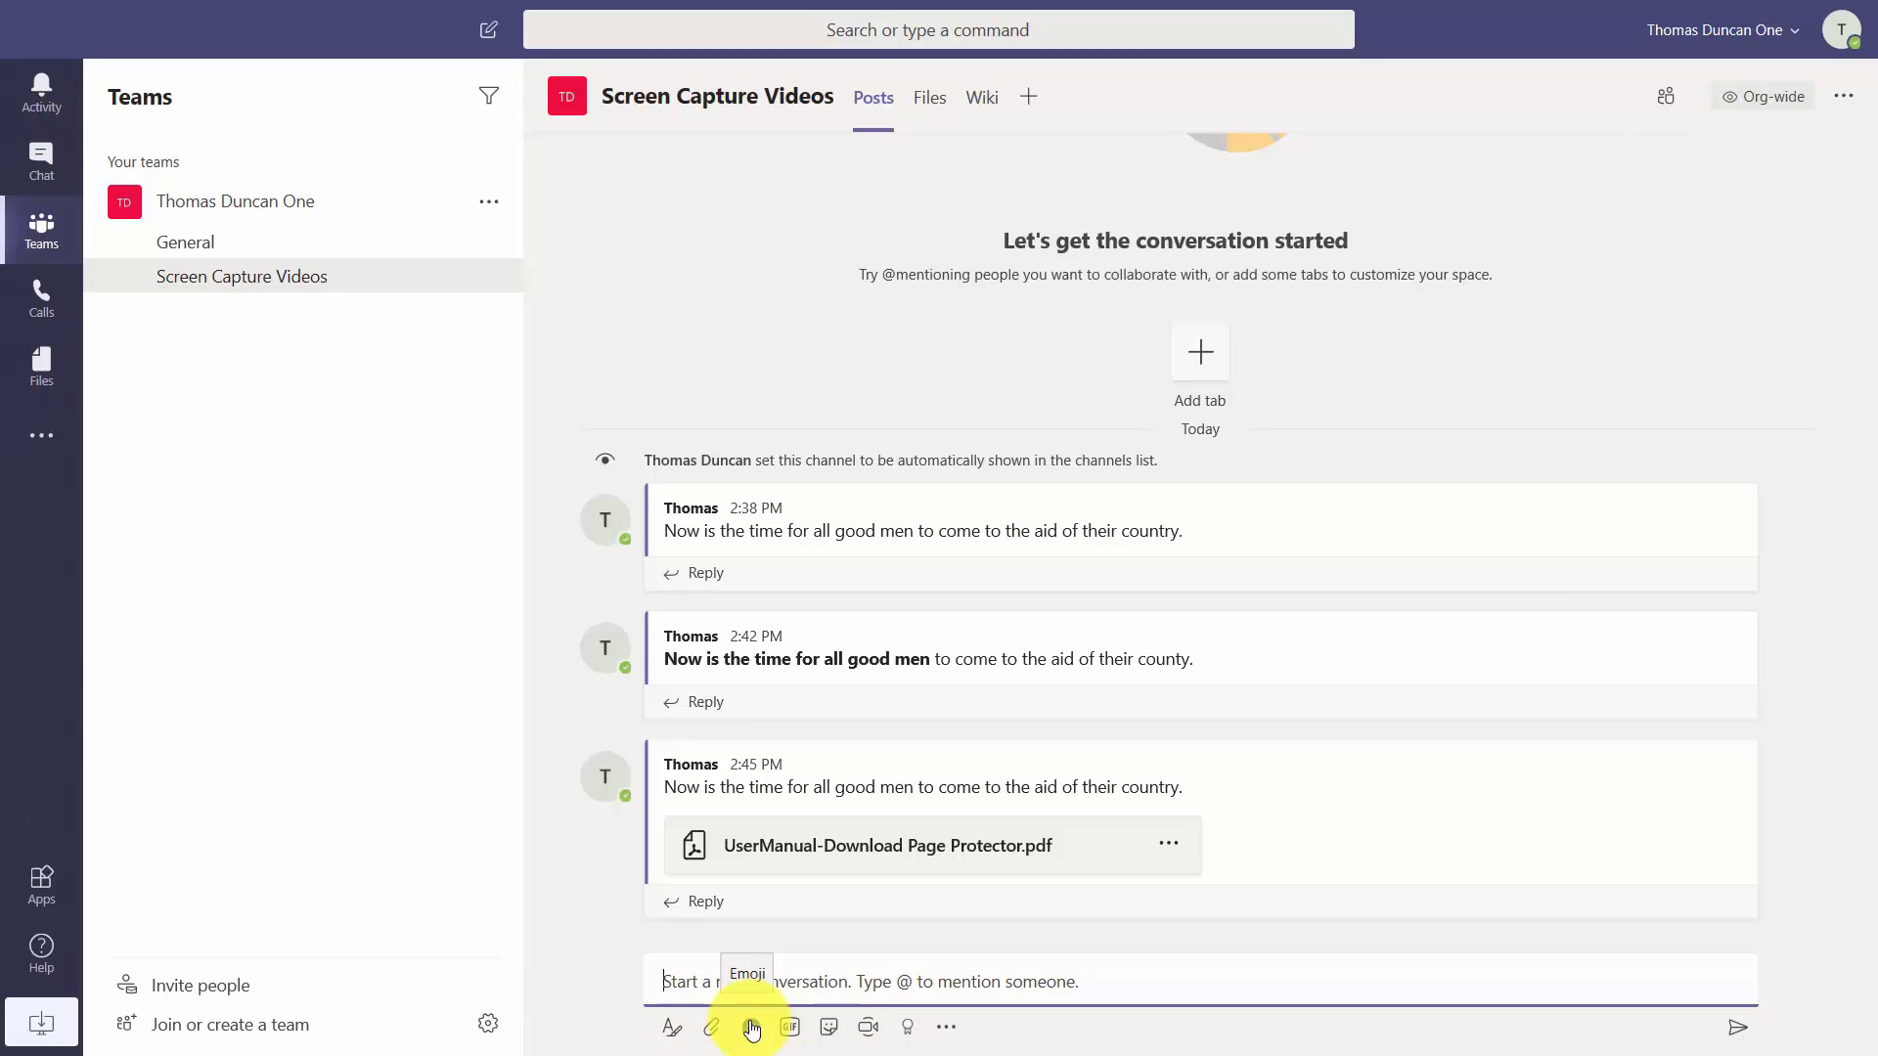
Post a smiley emoji followed by the word 'conversation'.
left_click(751, 1028)
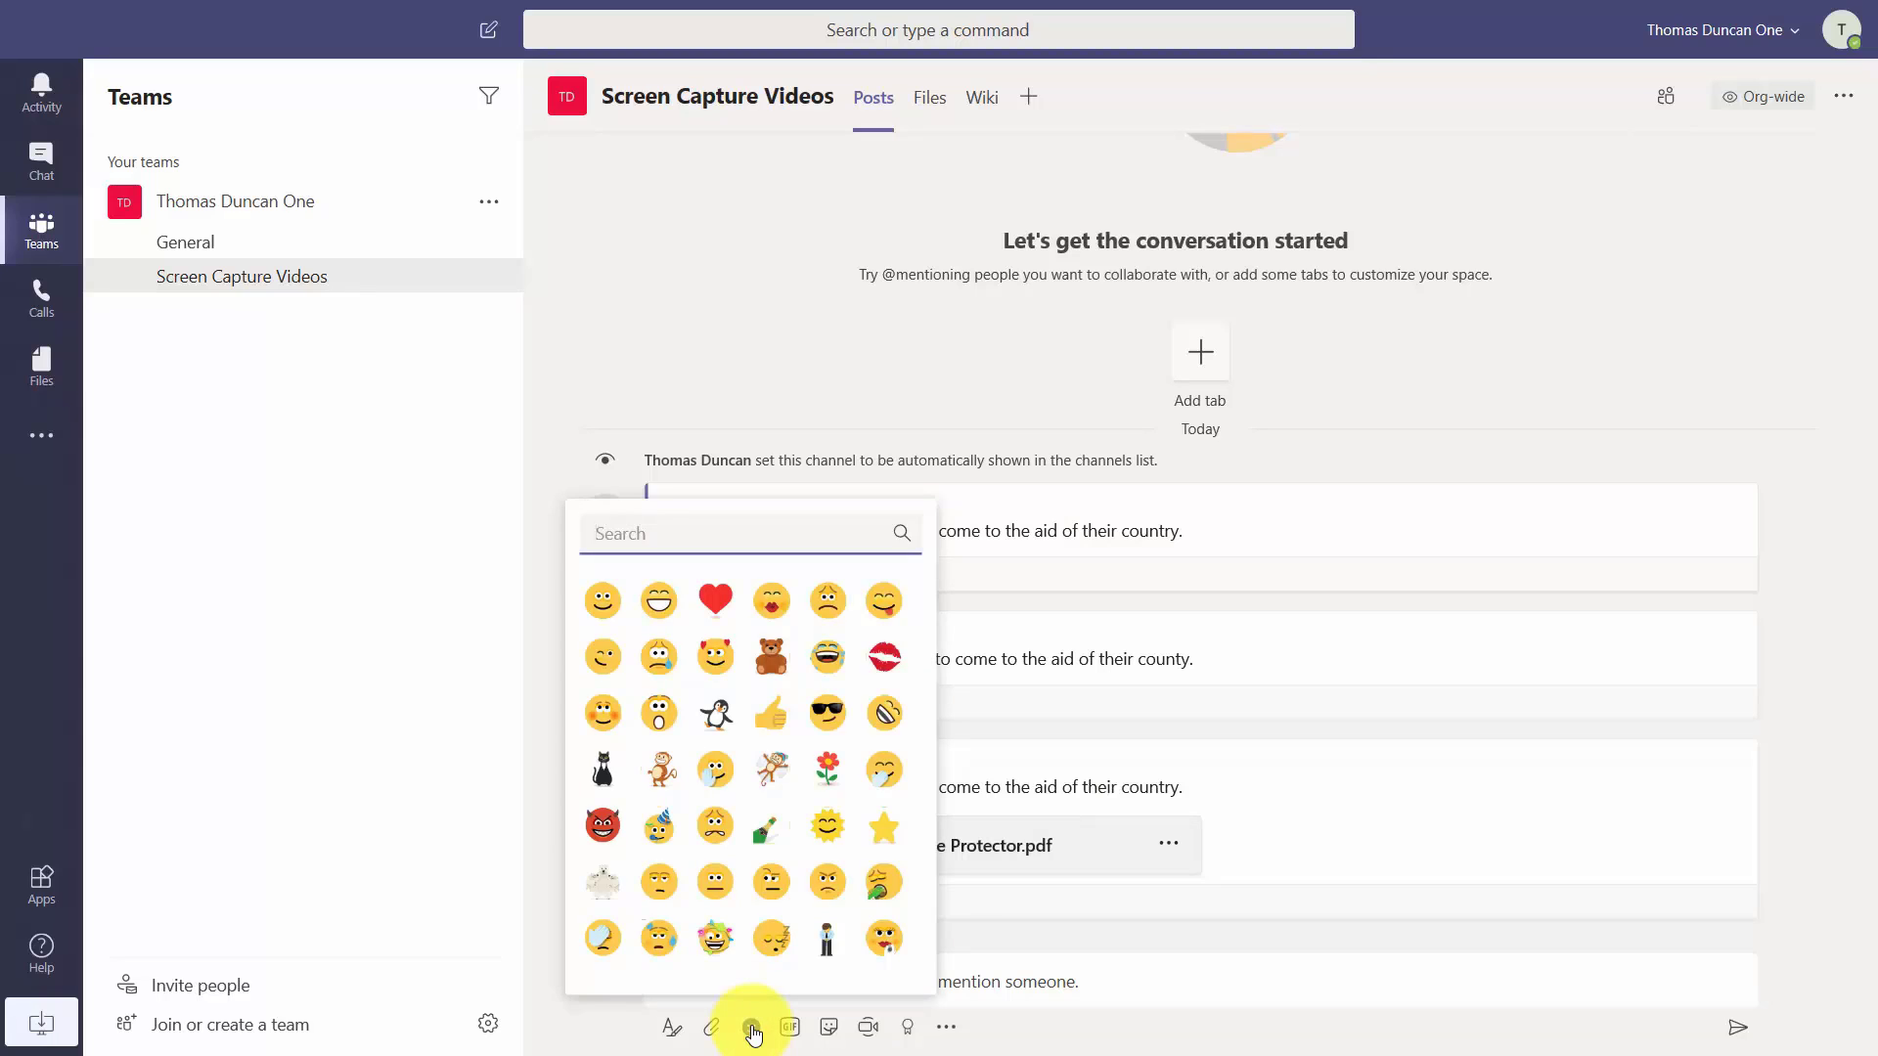
left_click(602, 599)
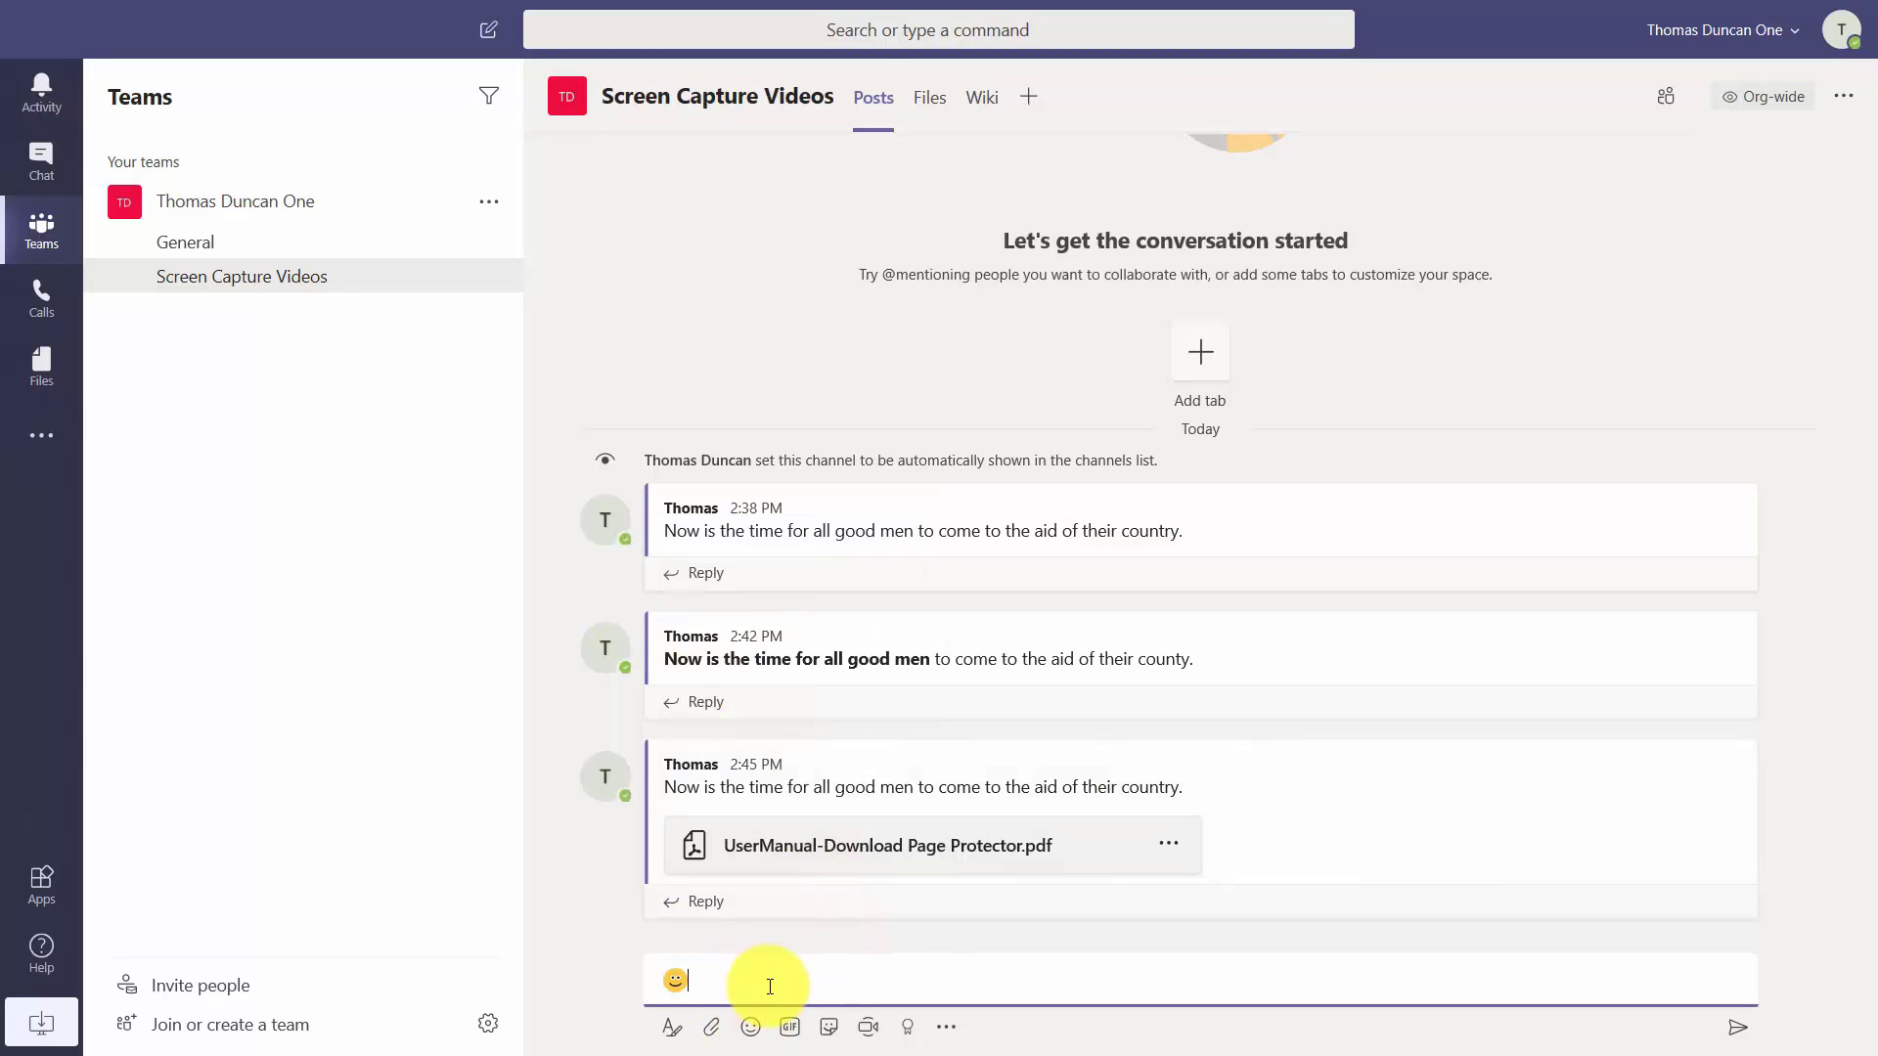
type("conversation")
key("Return")
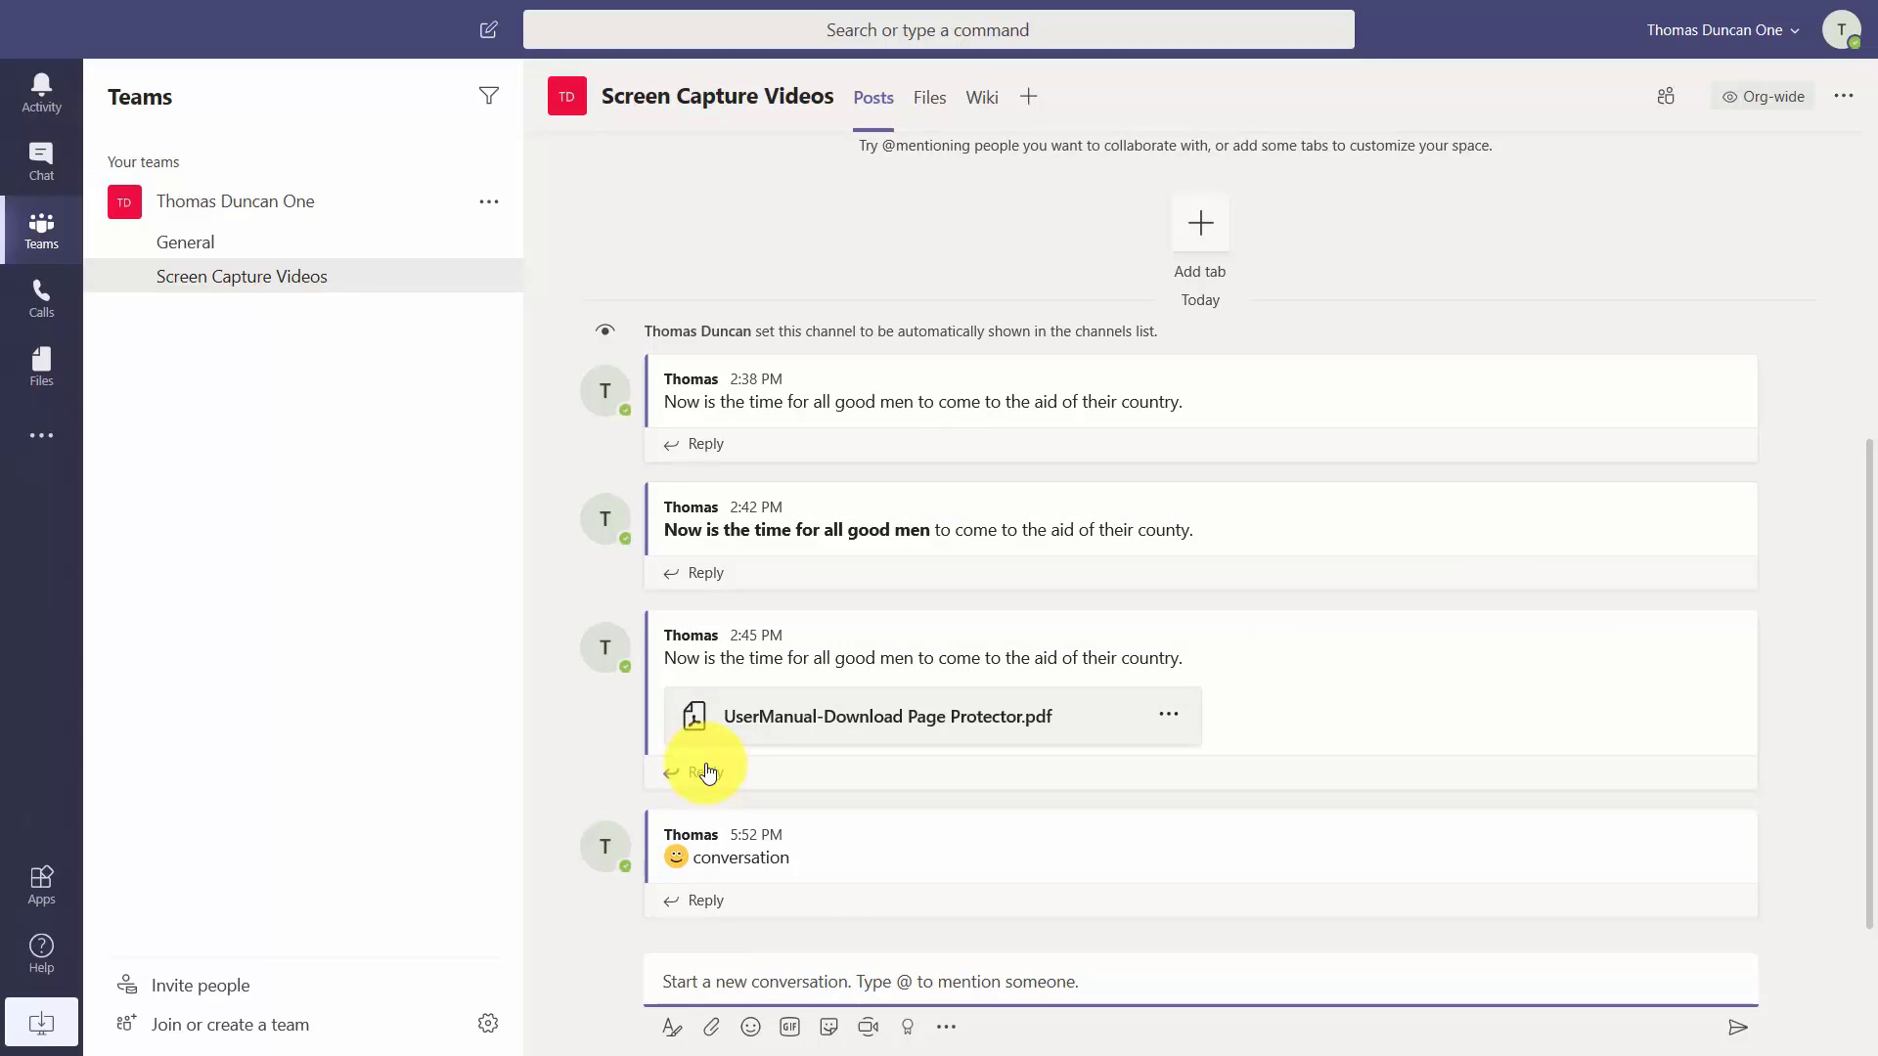
Search GIFs for 'productivity' and post the laptop-typing GIF with its Productivity caption.
left_click(789, 1027)
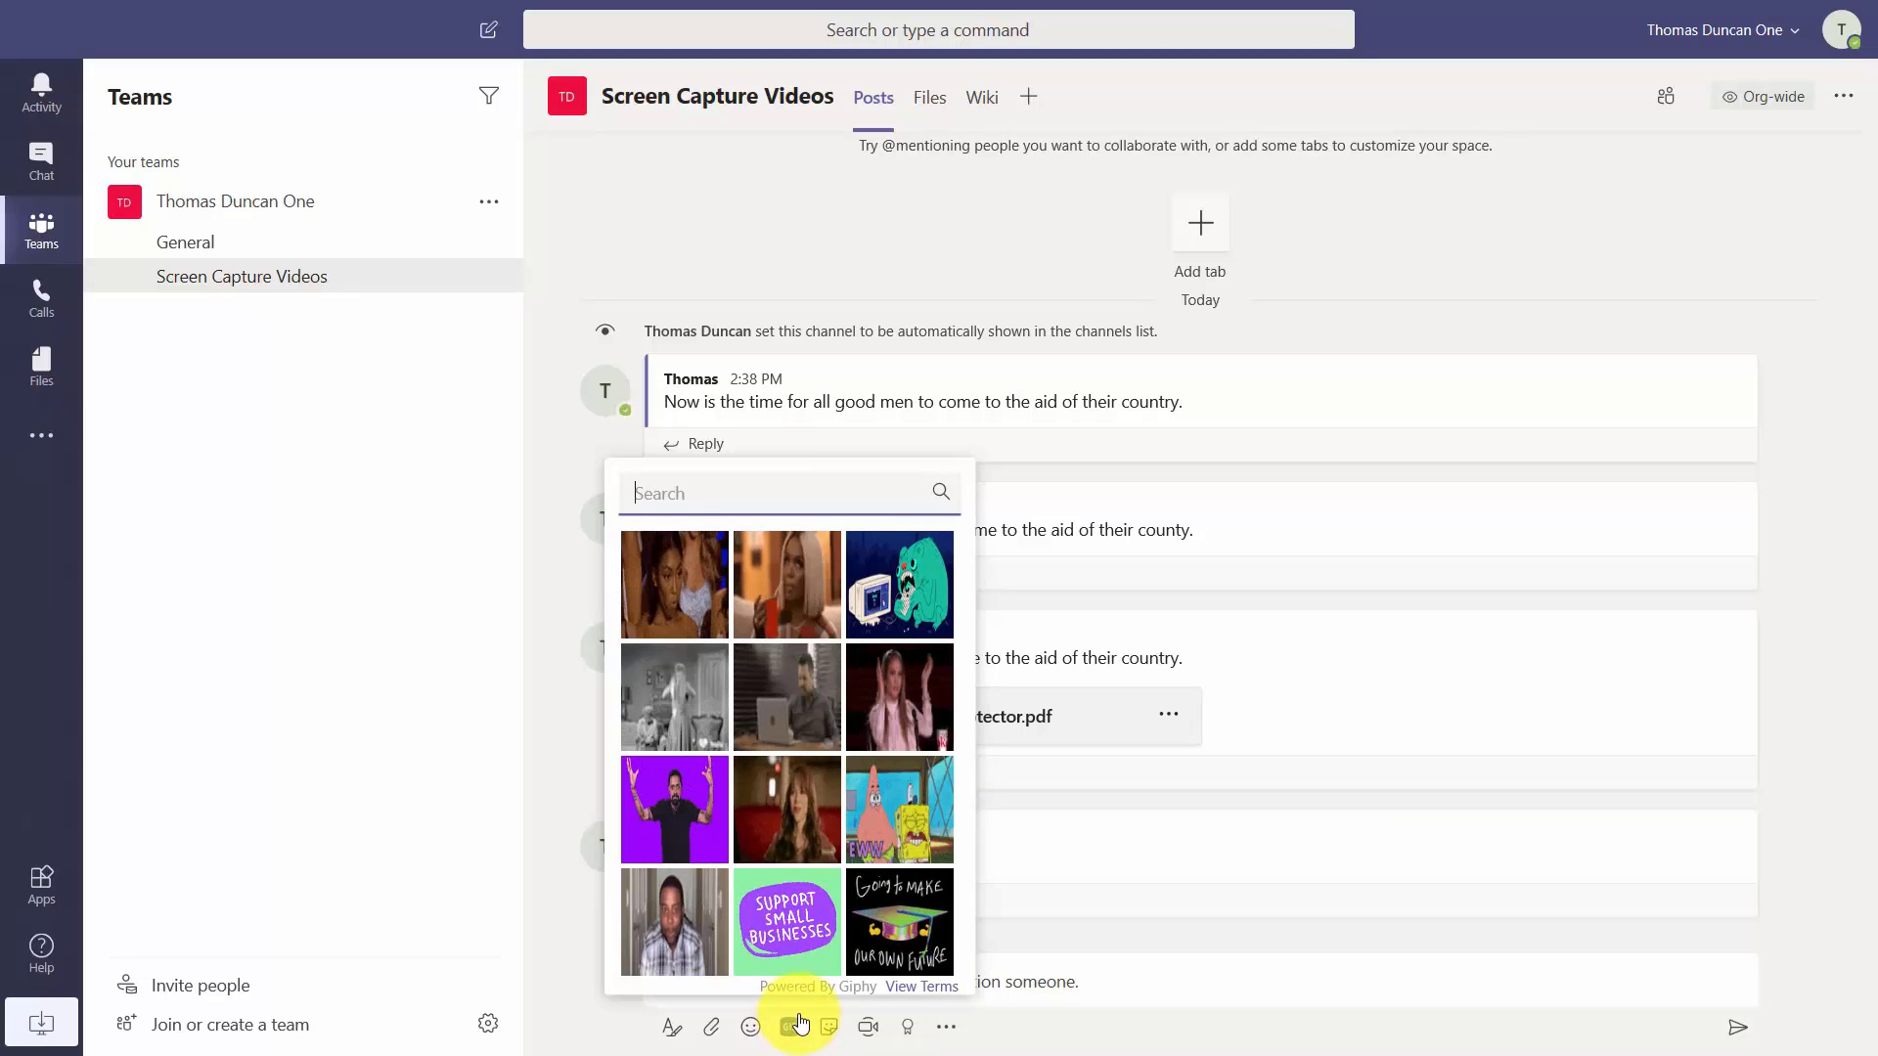
type("productivity")
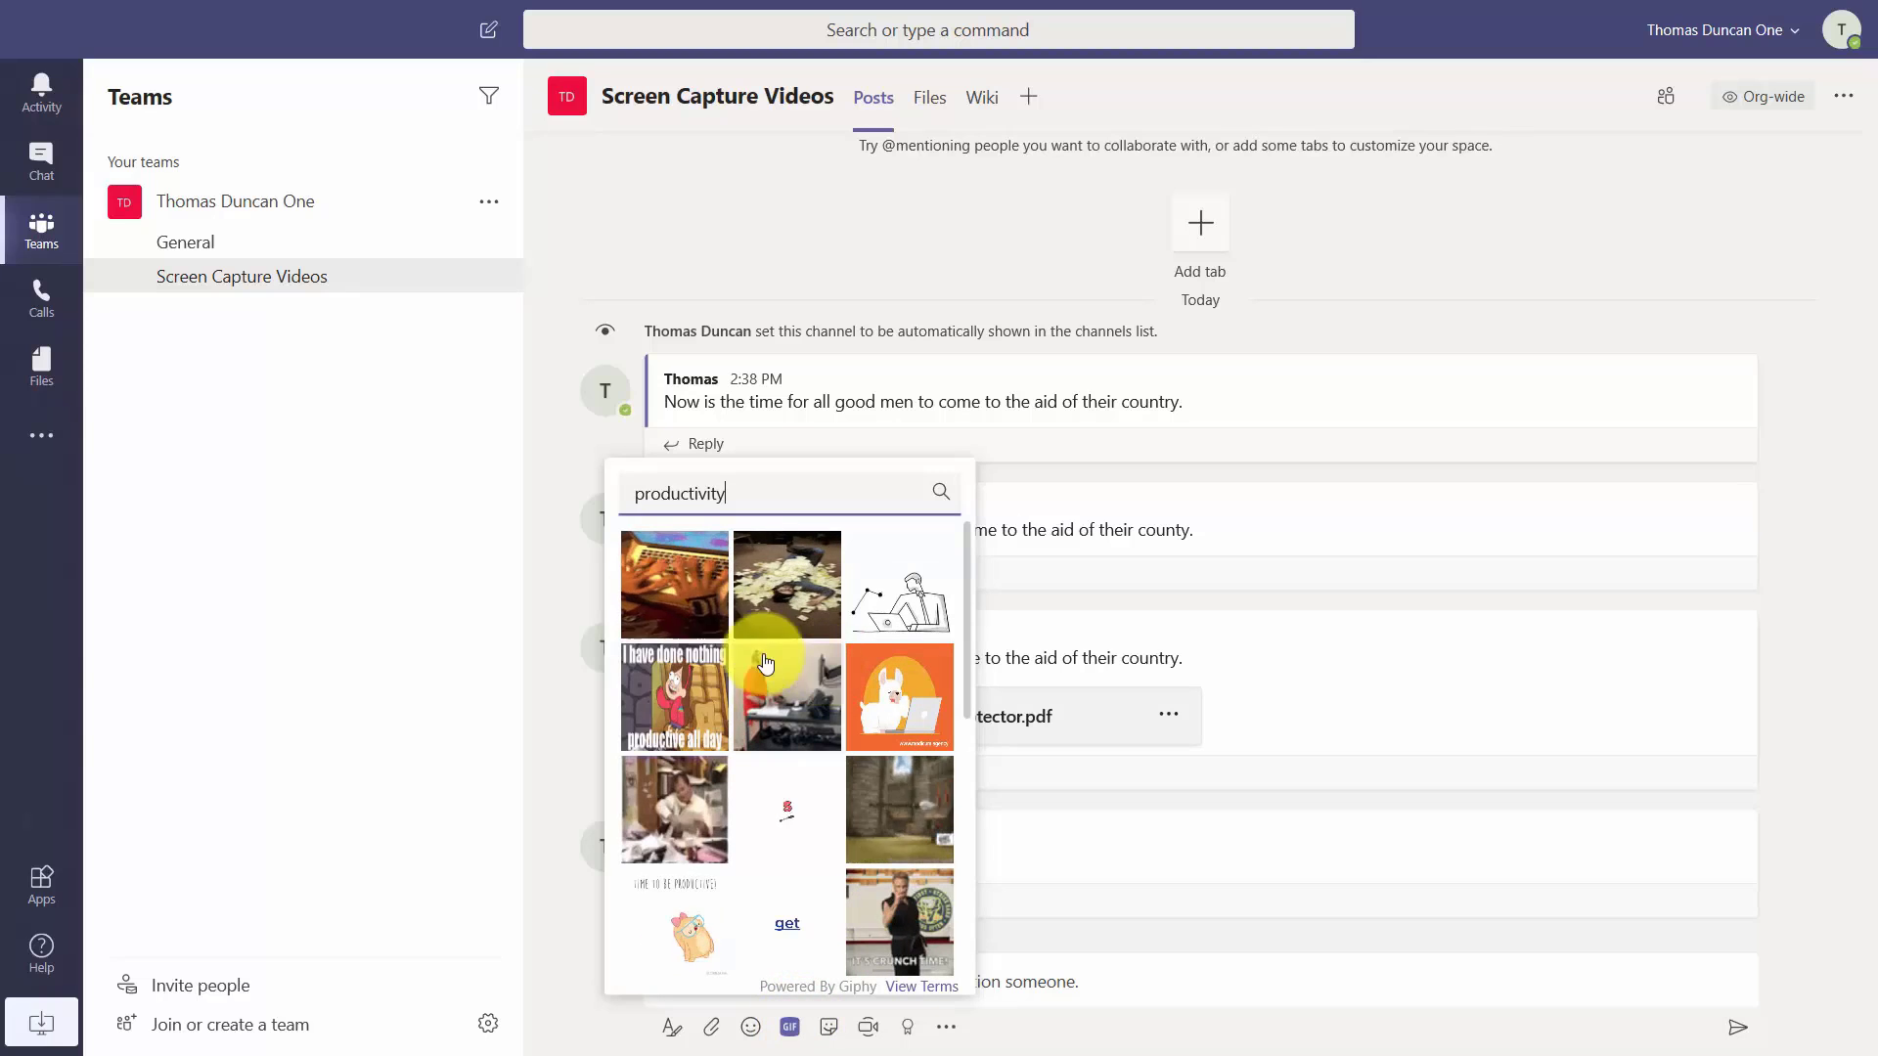
left_click(693, 604)
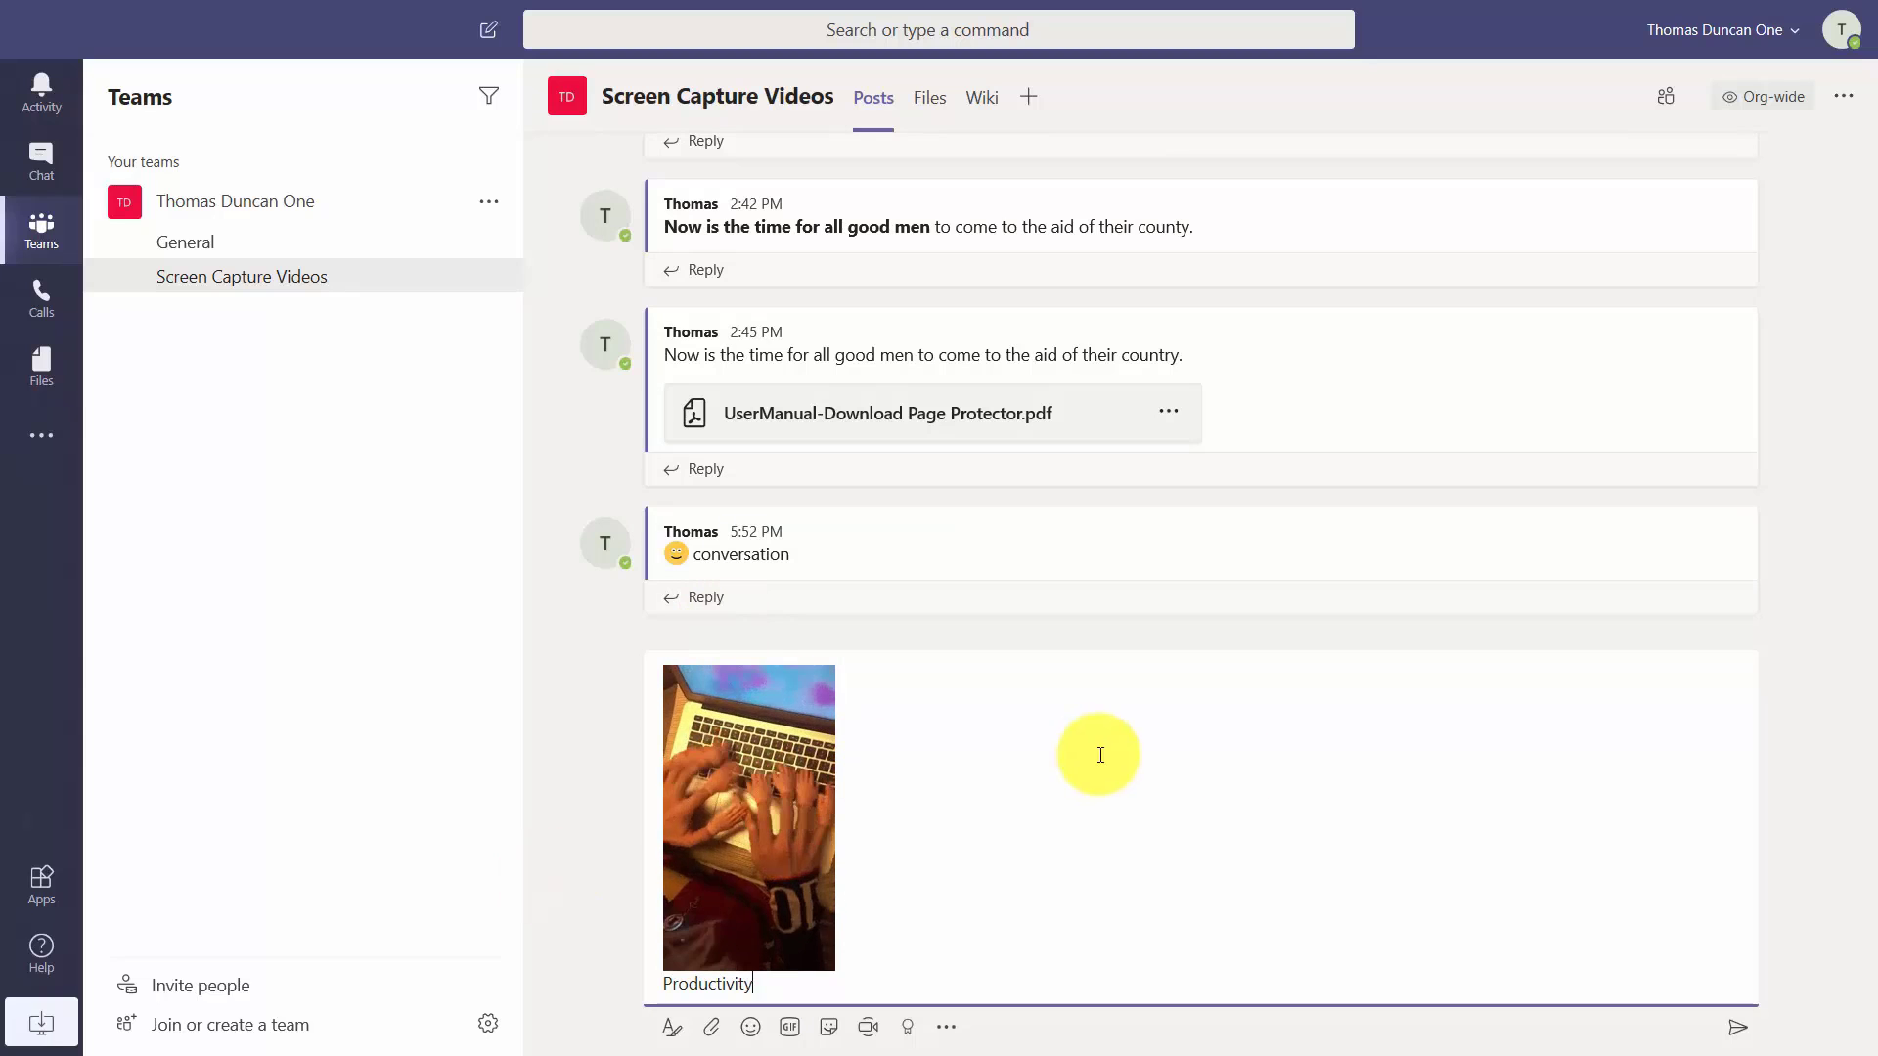
left_click(807, 984)
key("Return")
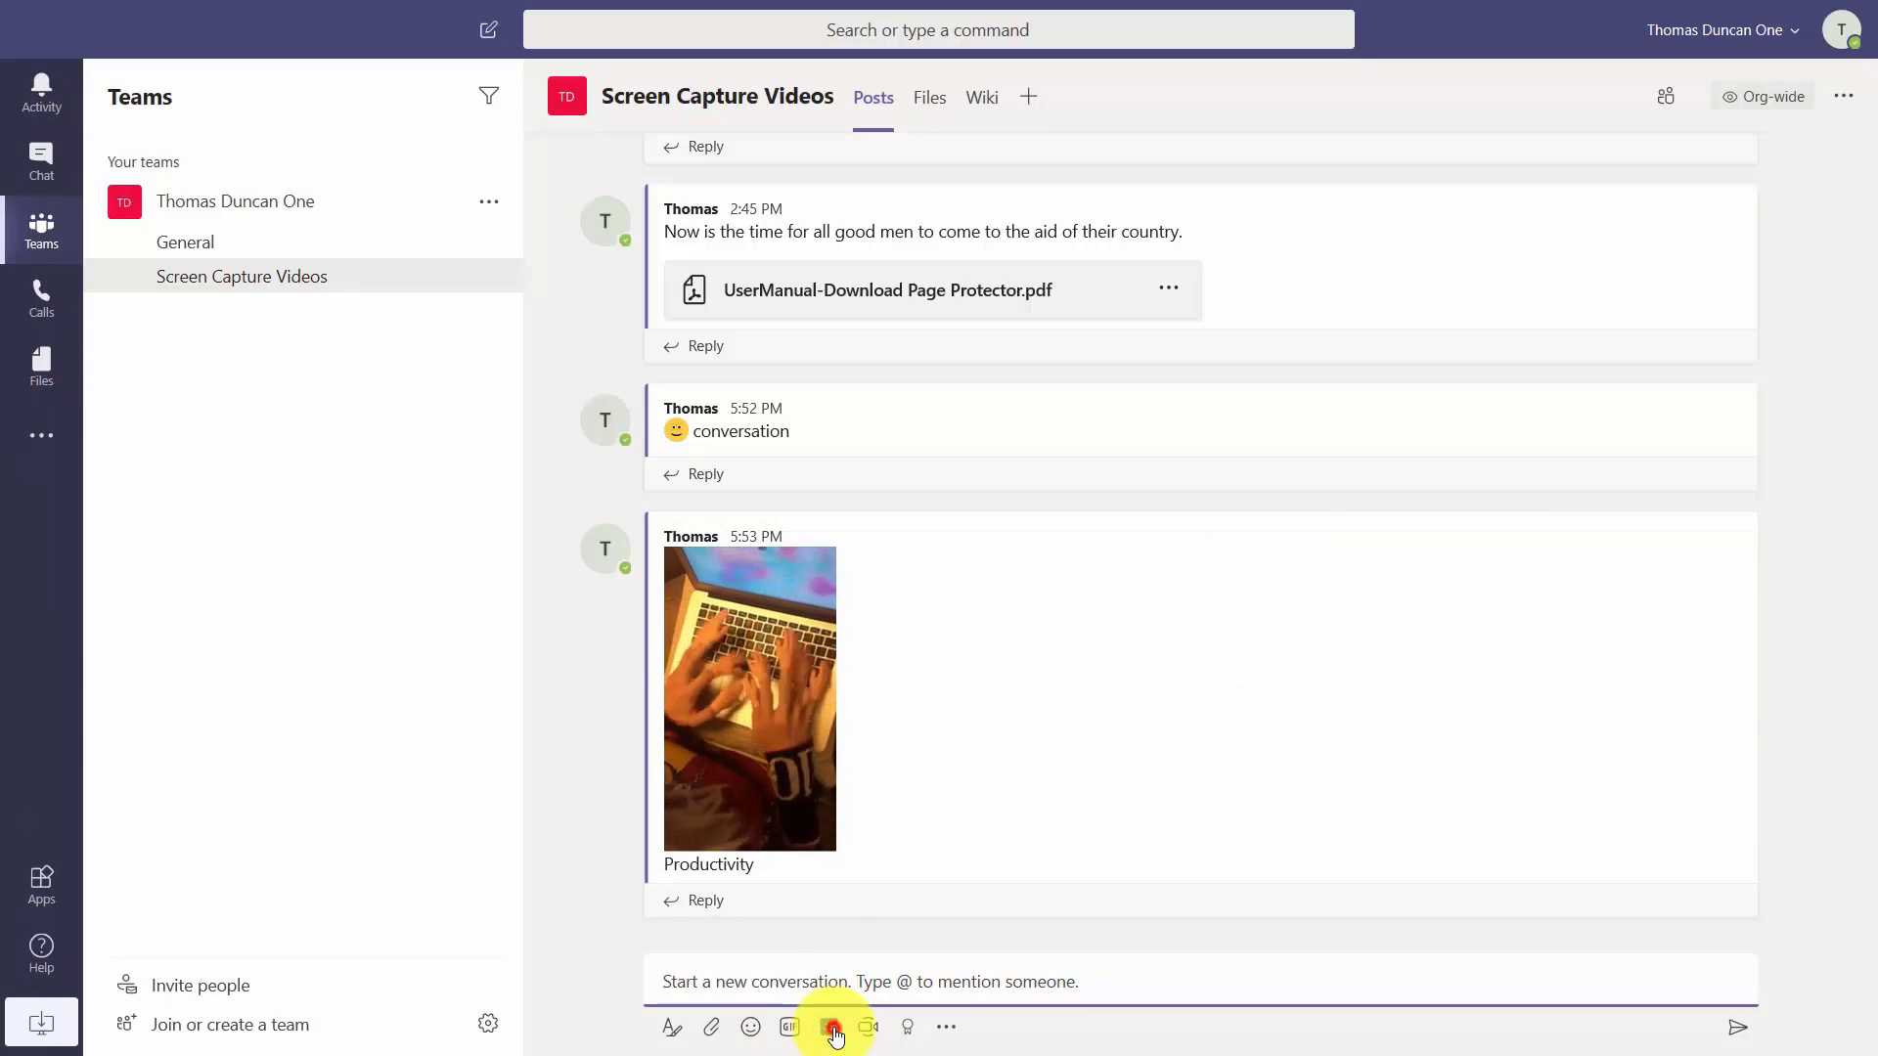
Post the captioned 'I AM PRODUCTIVE / I AM FINISHED' dog meme.
left_click(831, 1029)
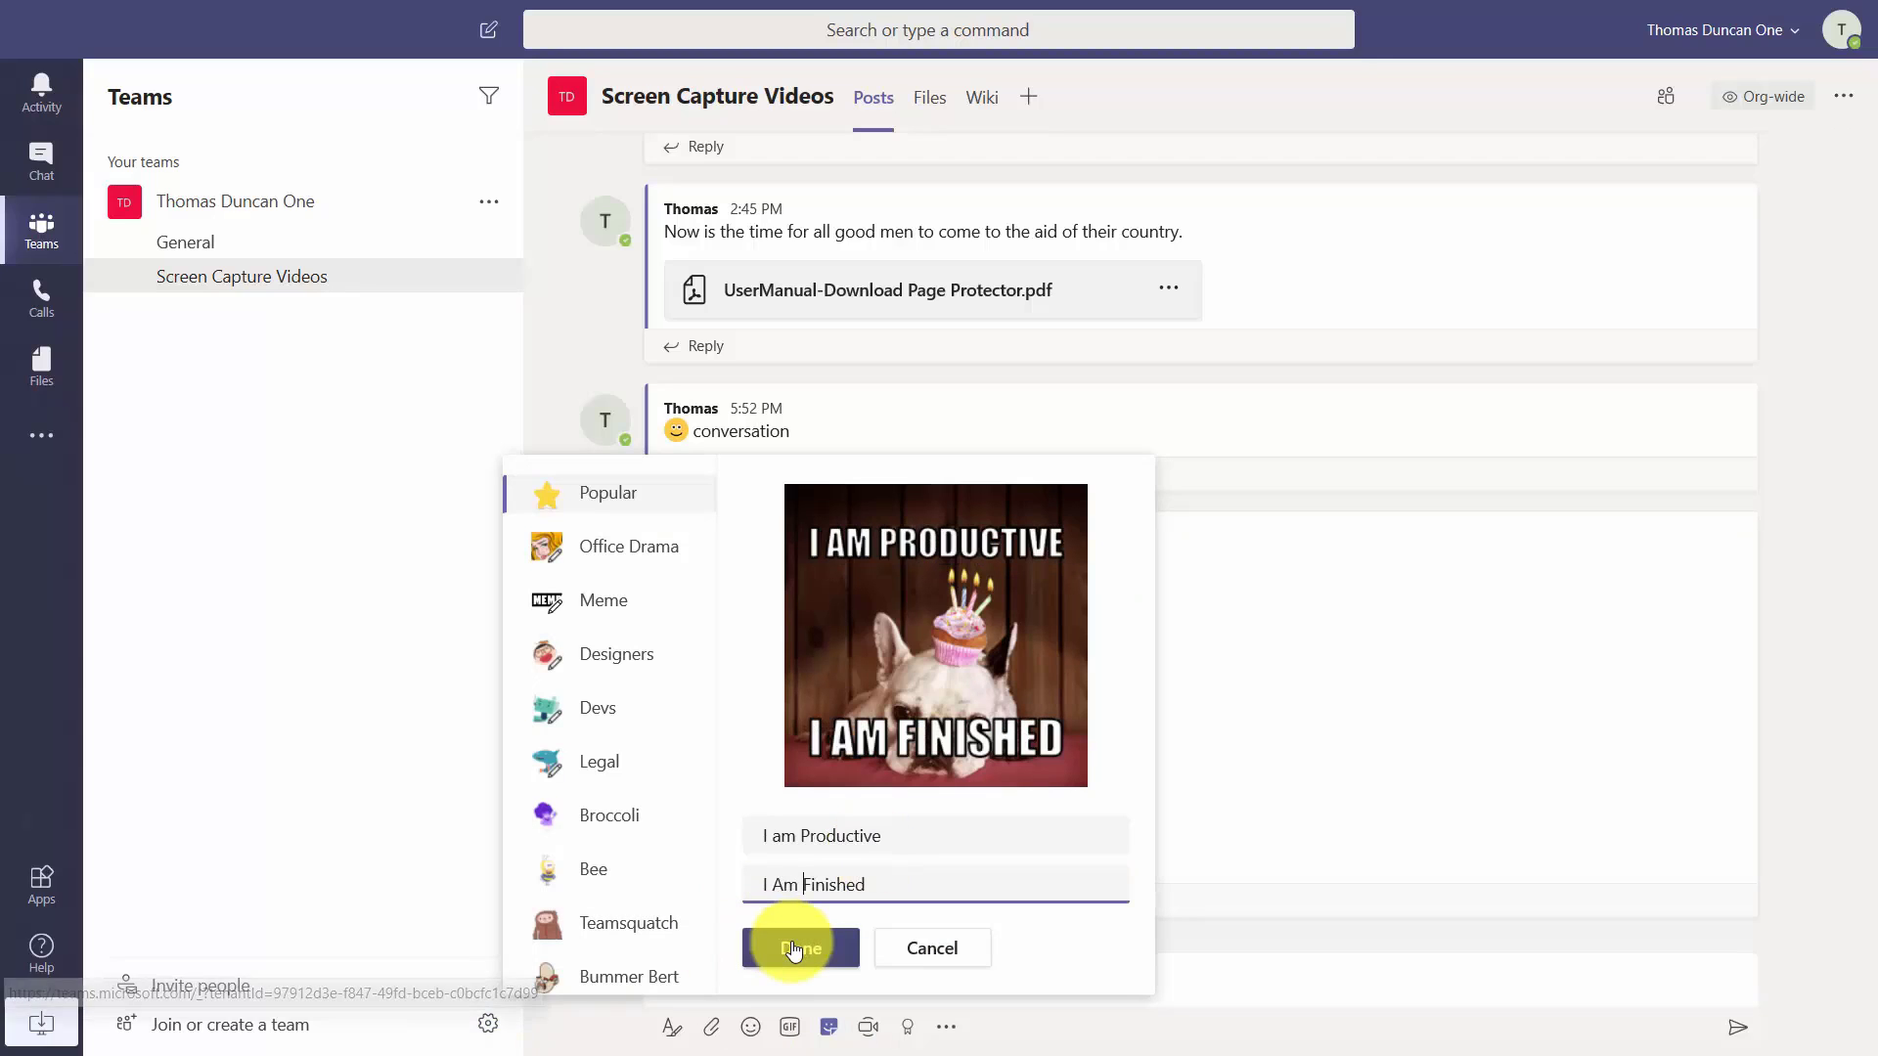
left_click(800, 947)
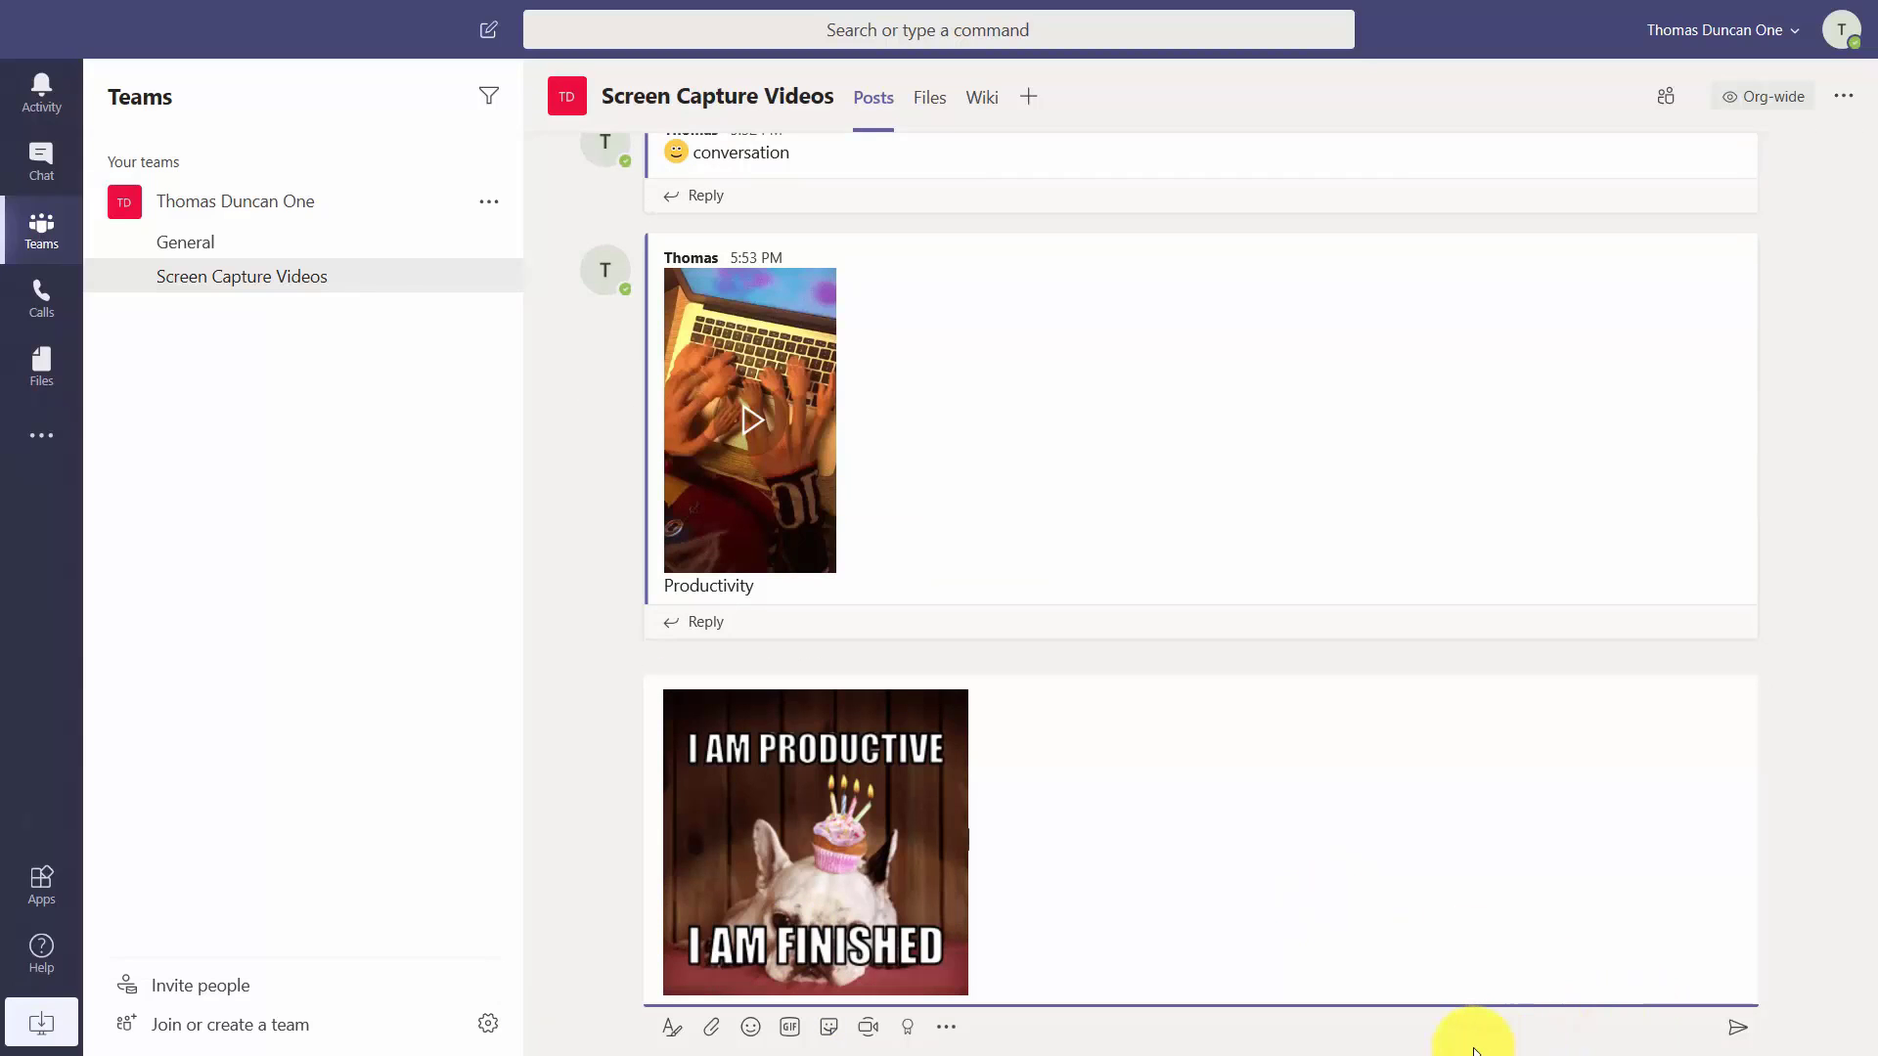
key("Return")
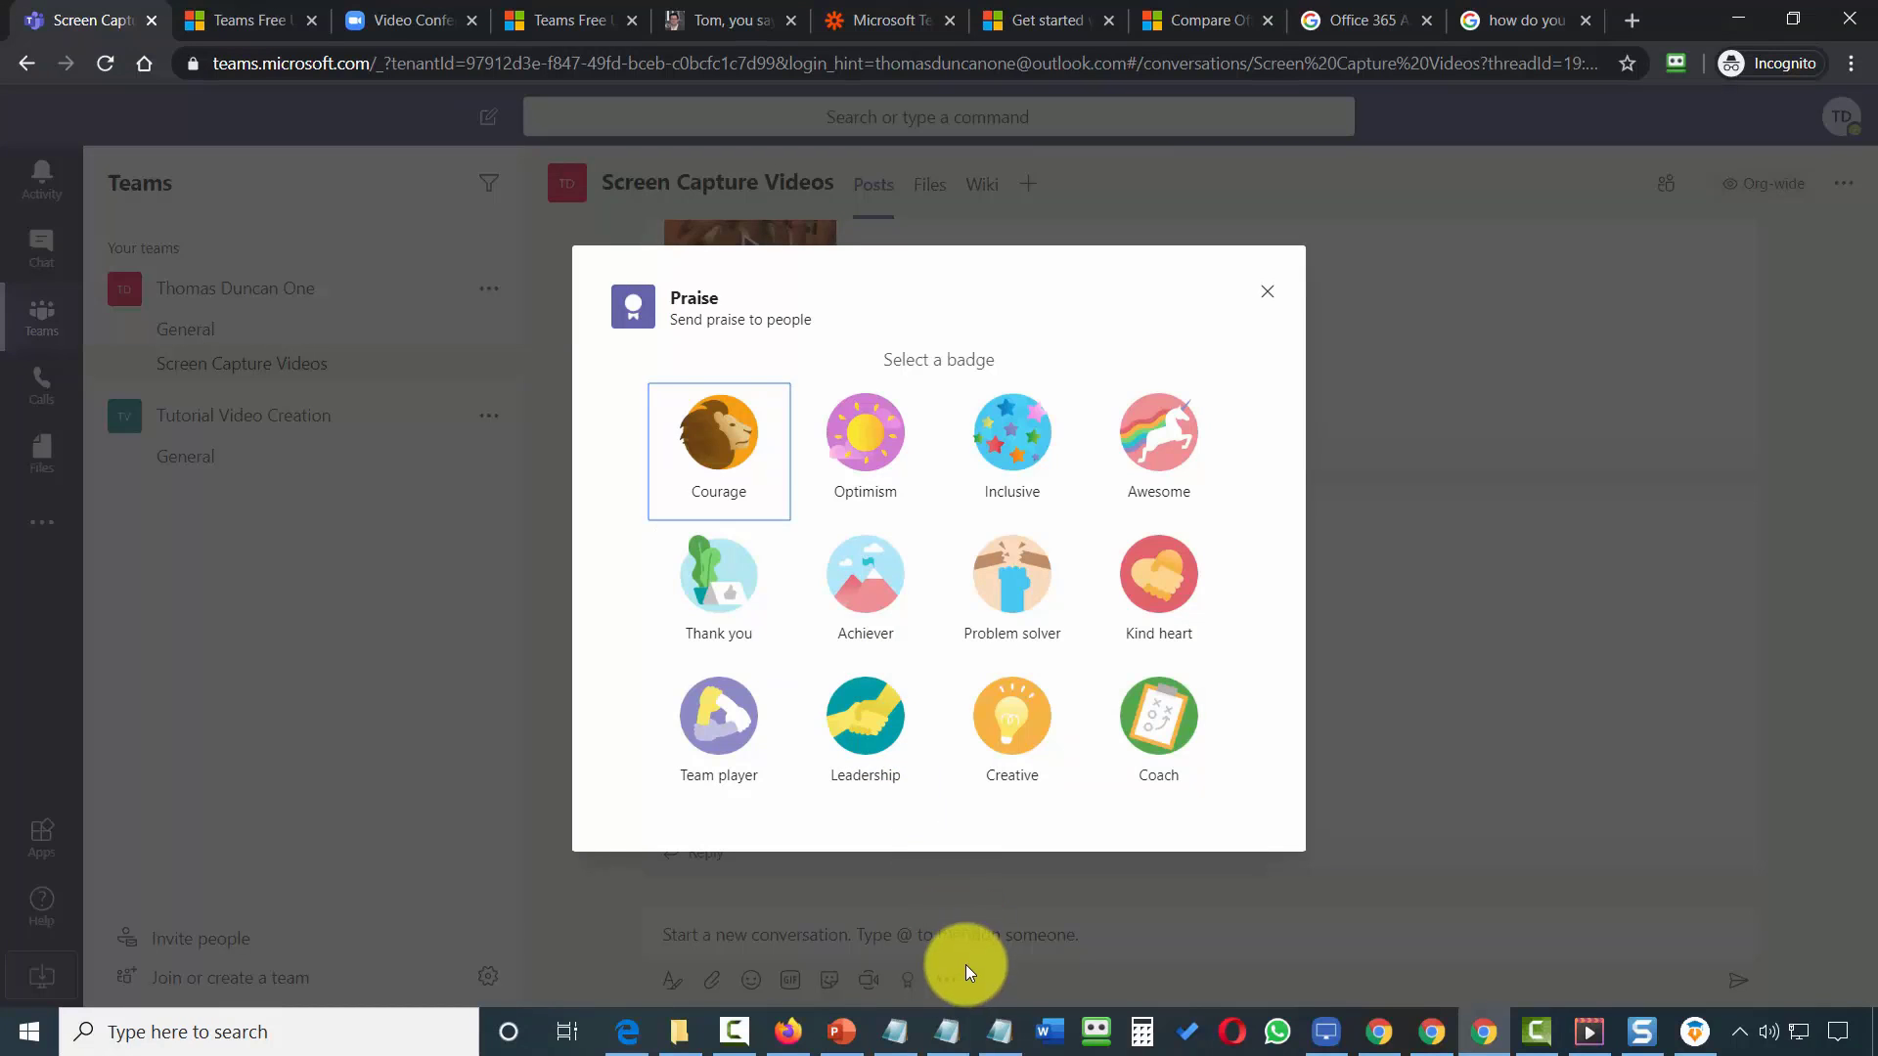
Send a teammate a Courage praise badge with the note 'You have courage'.
left_click(721, 456)
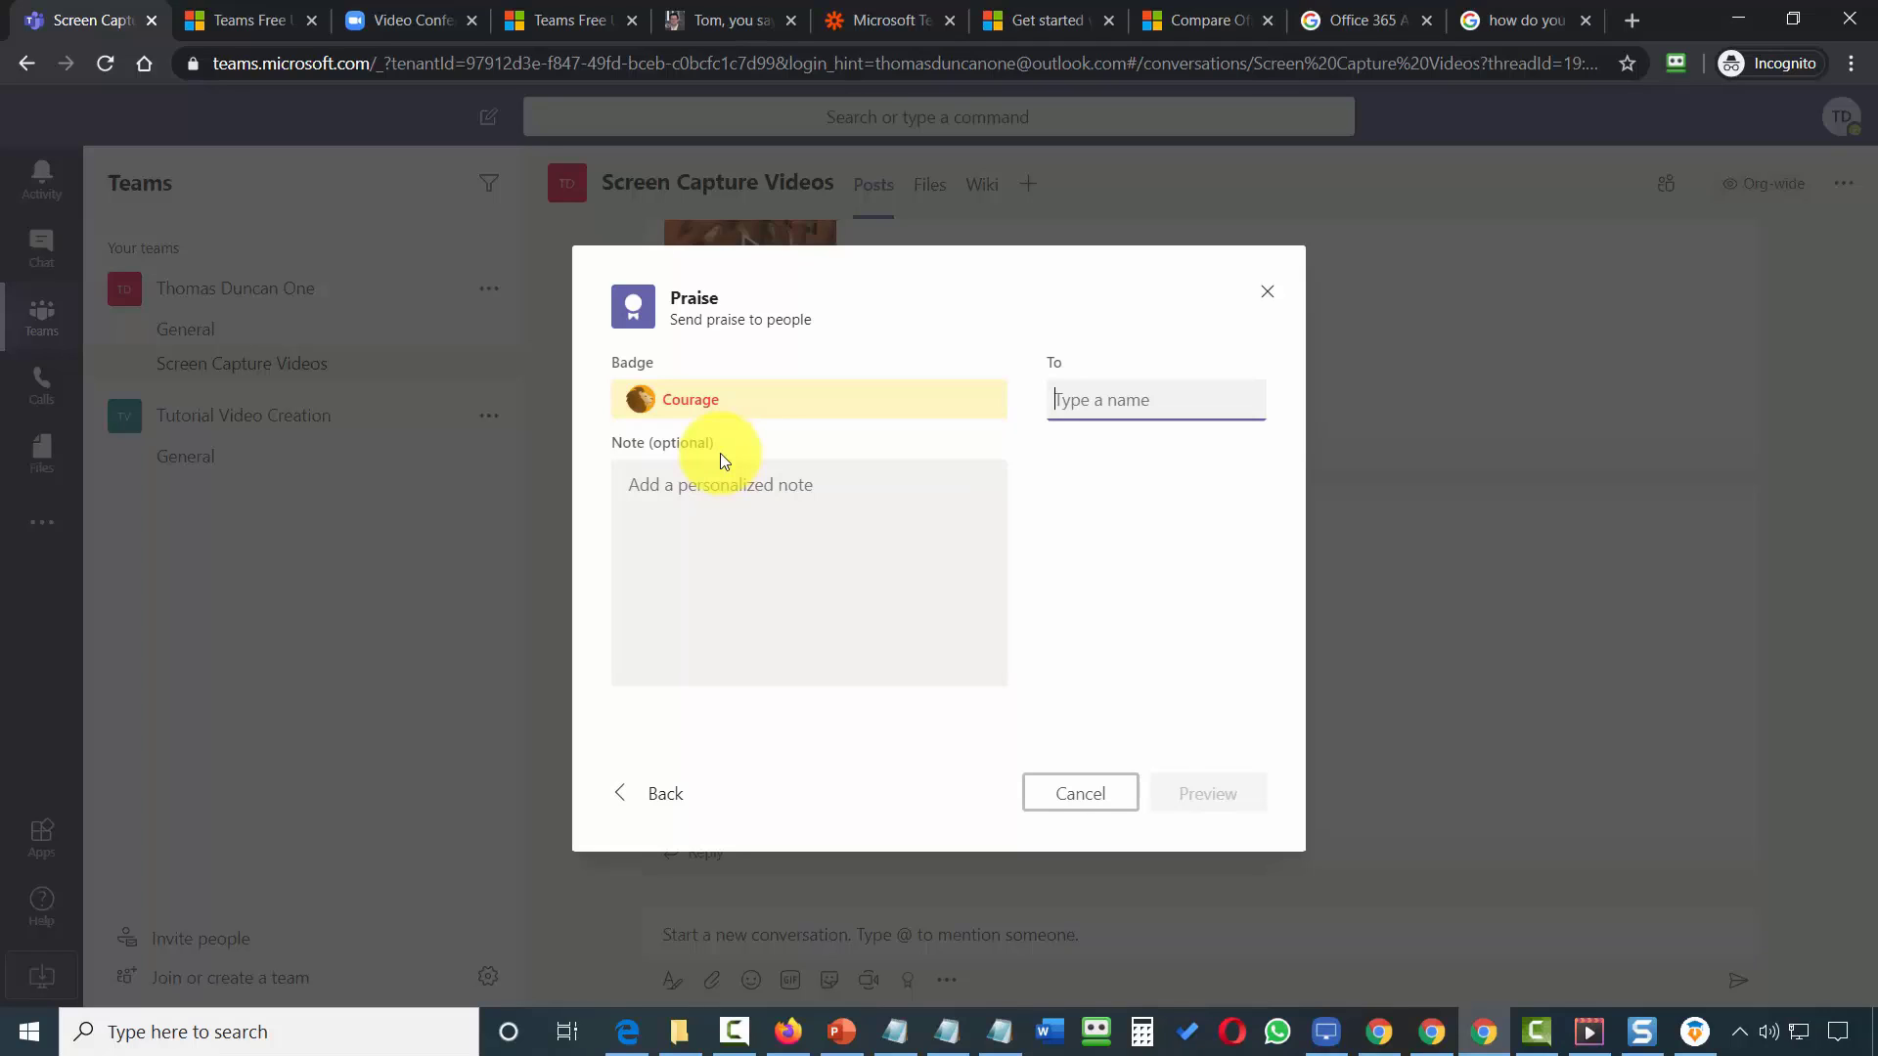
type("thomas")
left_click(749, 480)
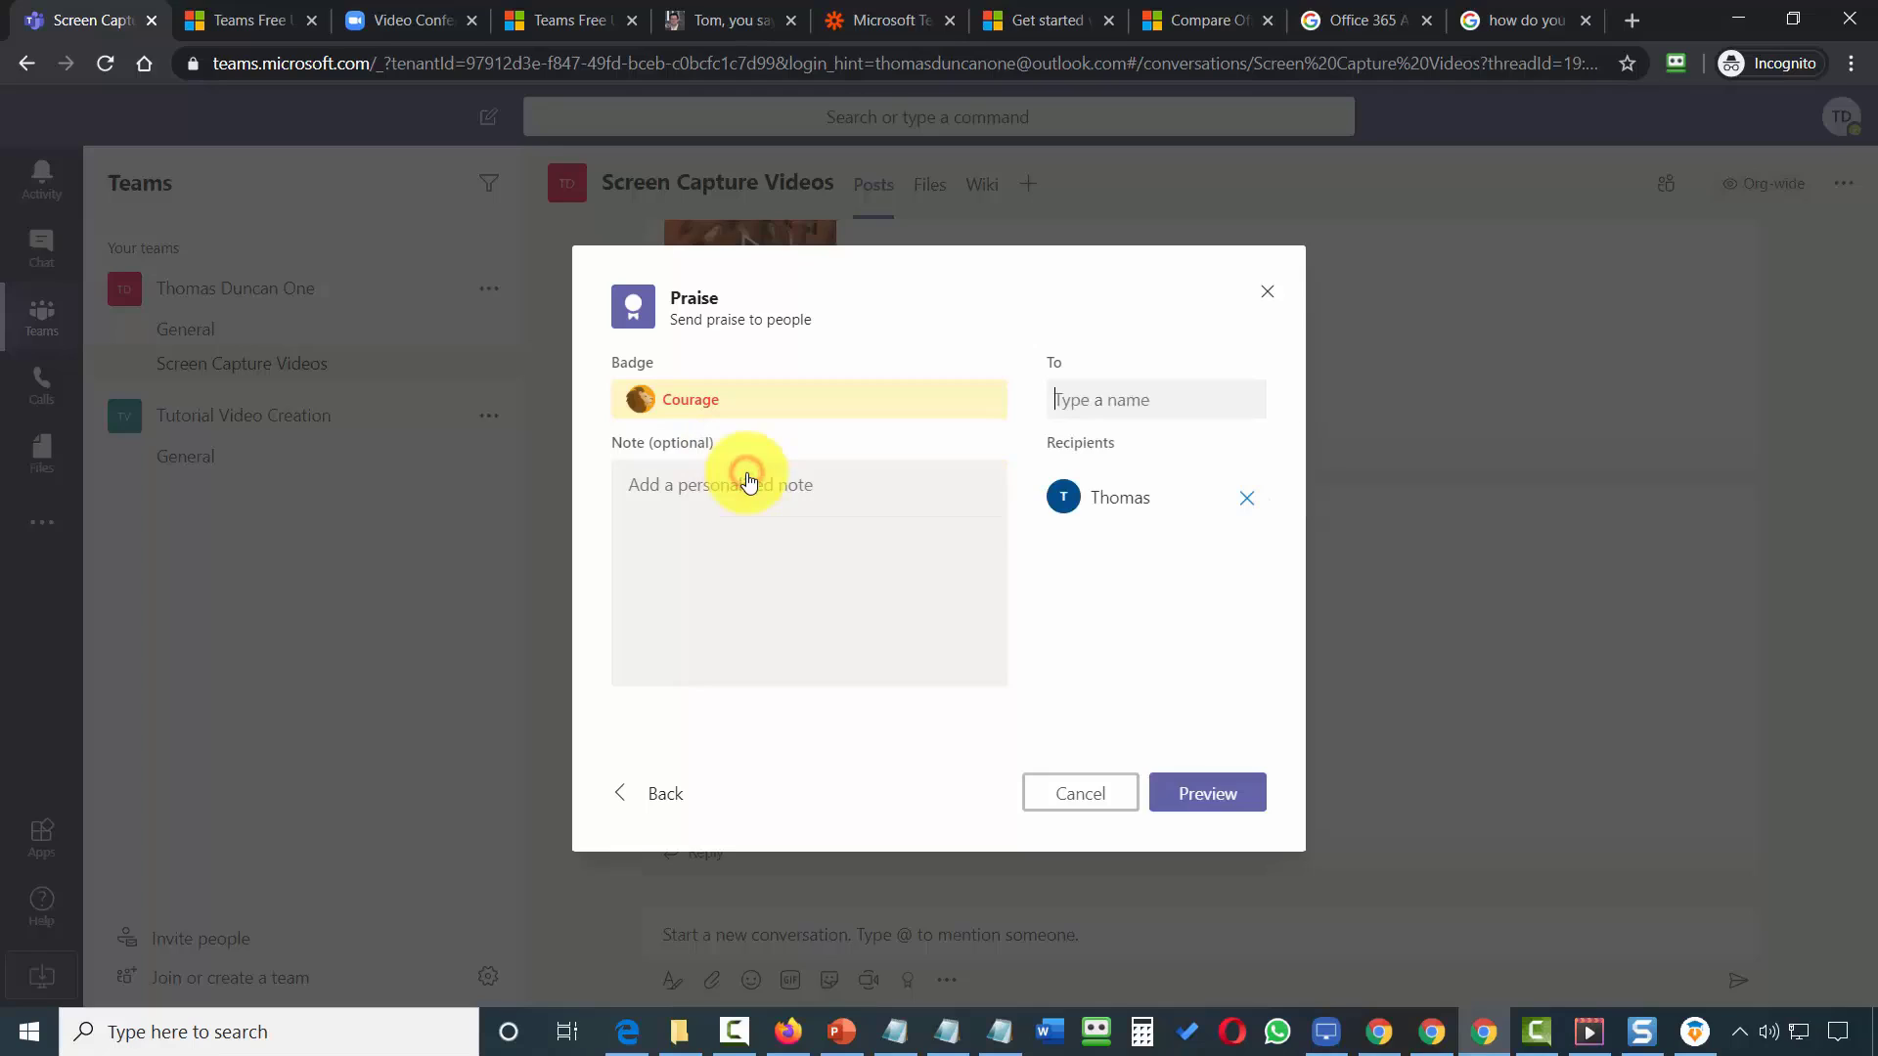
left_click(685, 496)
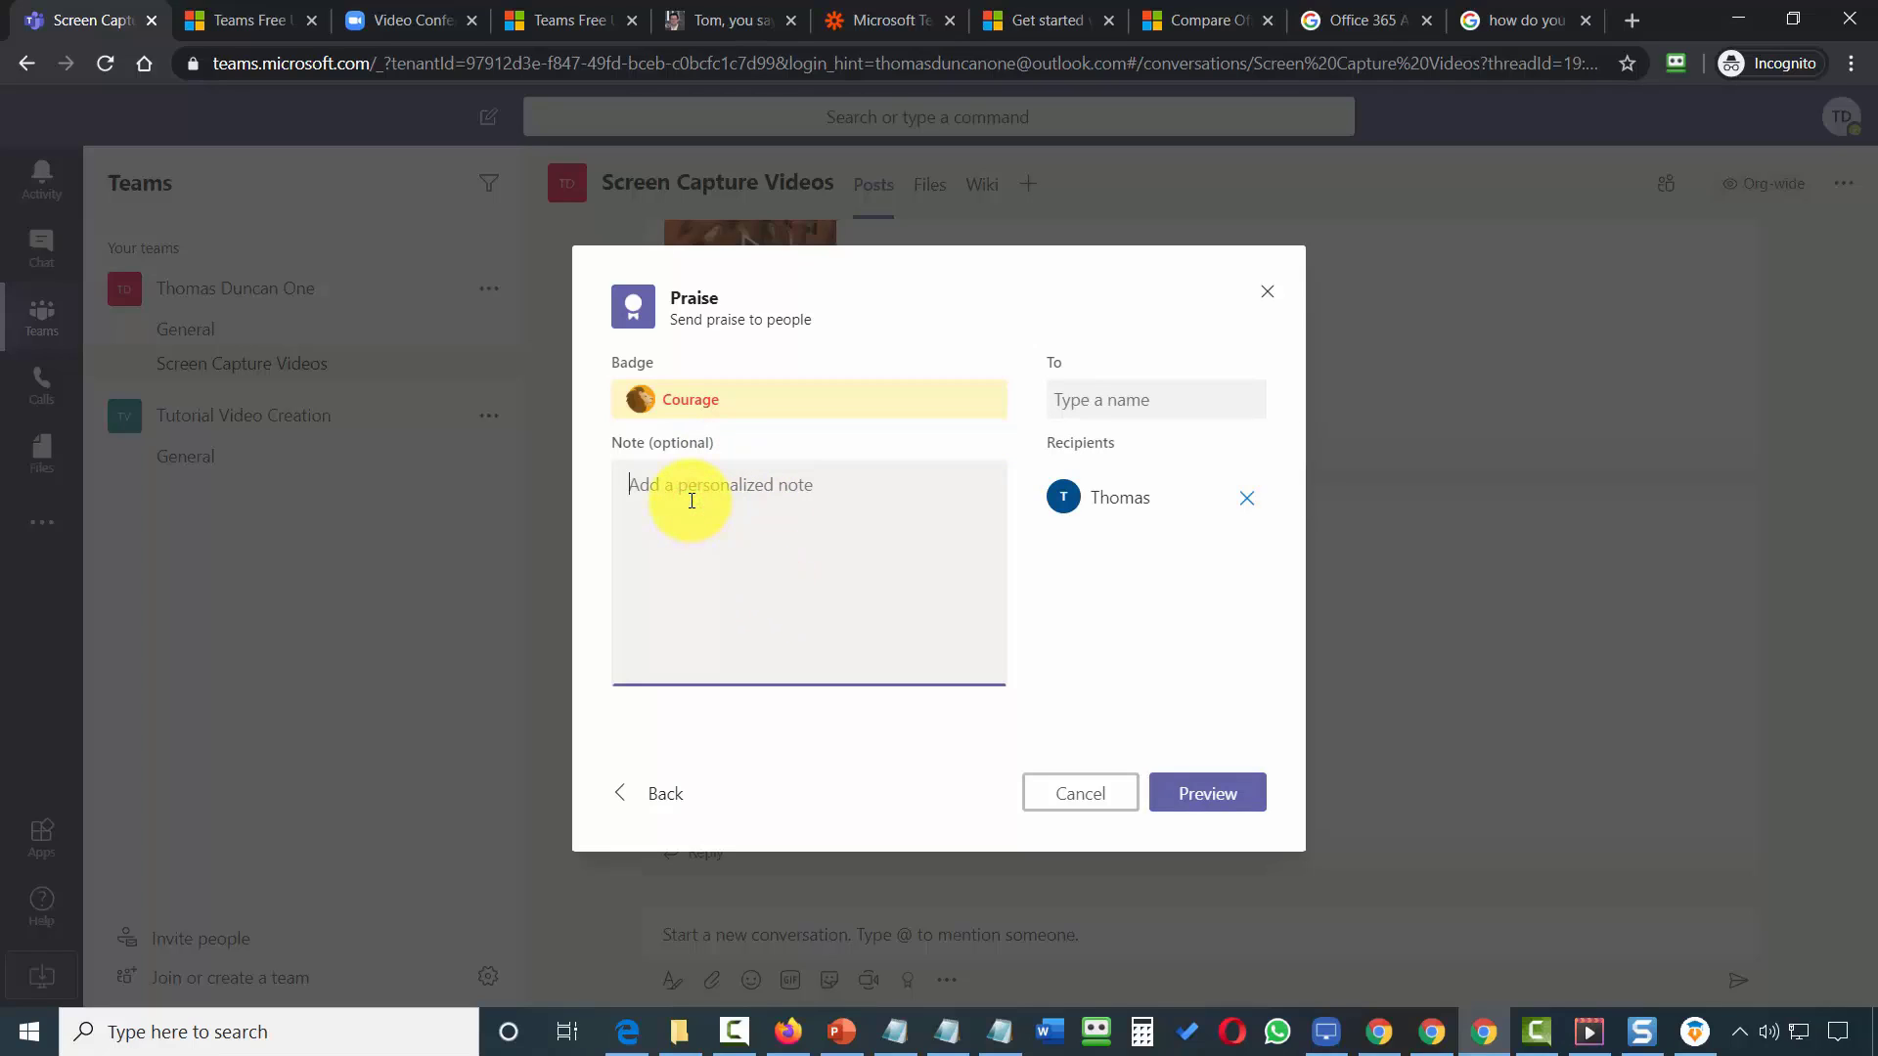
type("You have courage")
left_click(1207, 800)
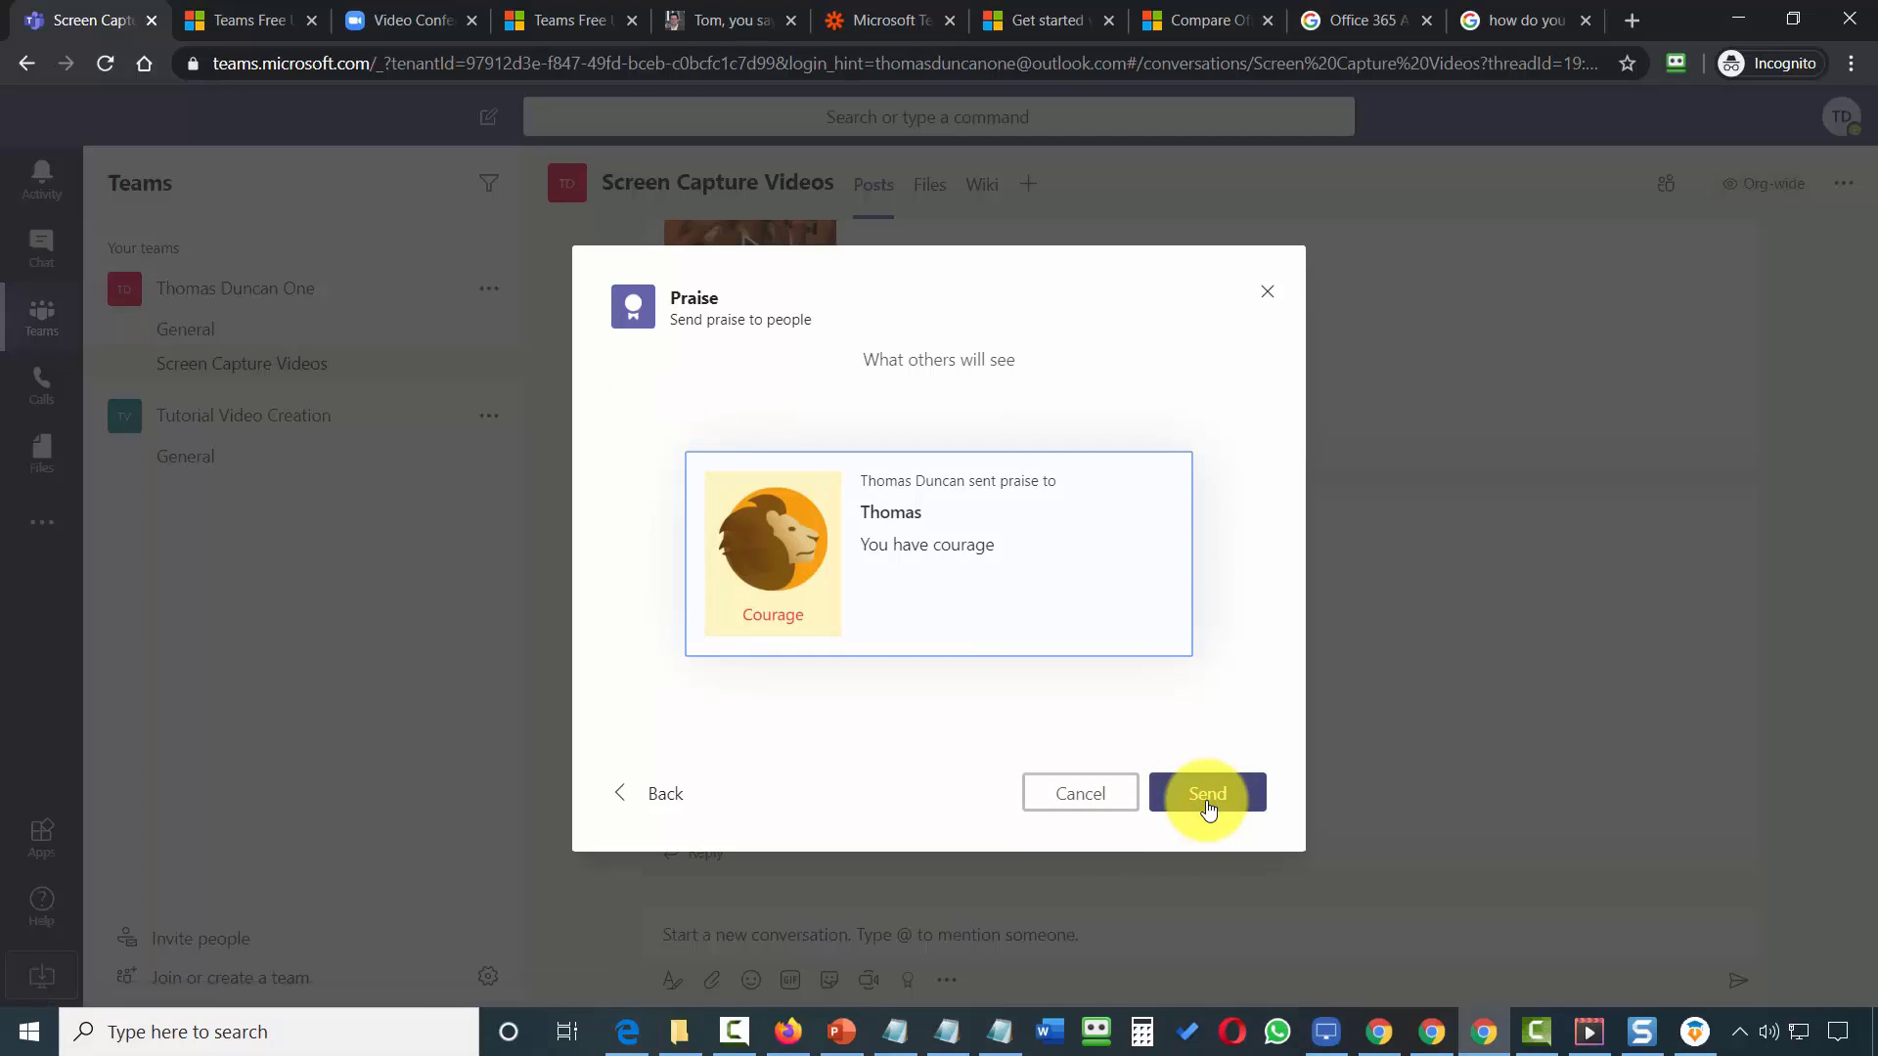
left_click(1207, 797)
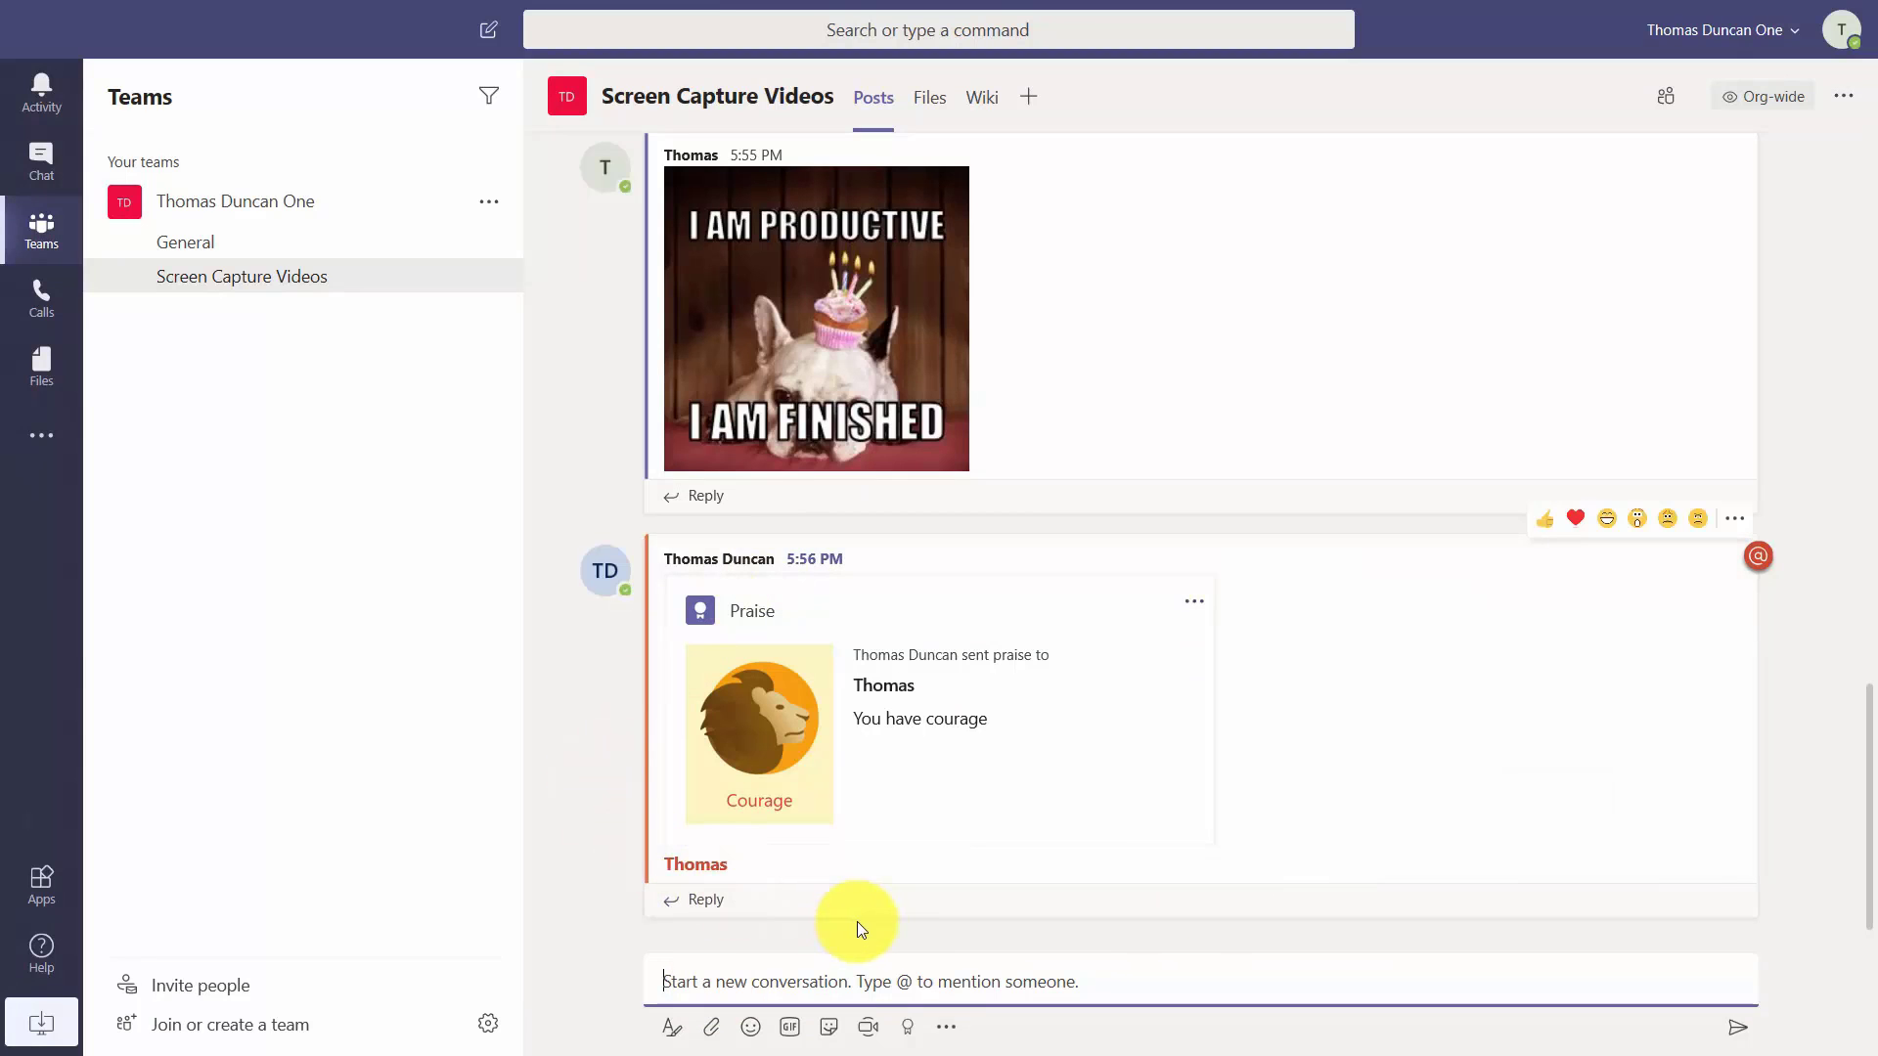
Start a Meet now meeting in the channel, allowing microphone and camera access.
left_click(782, 800)
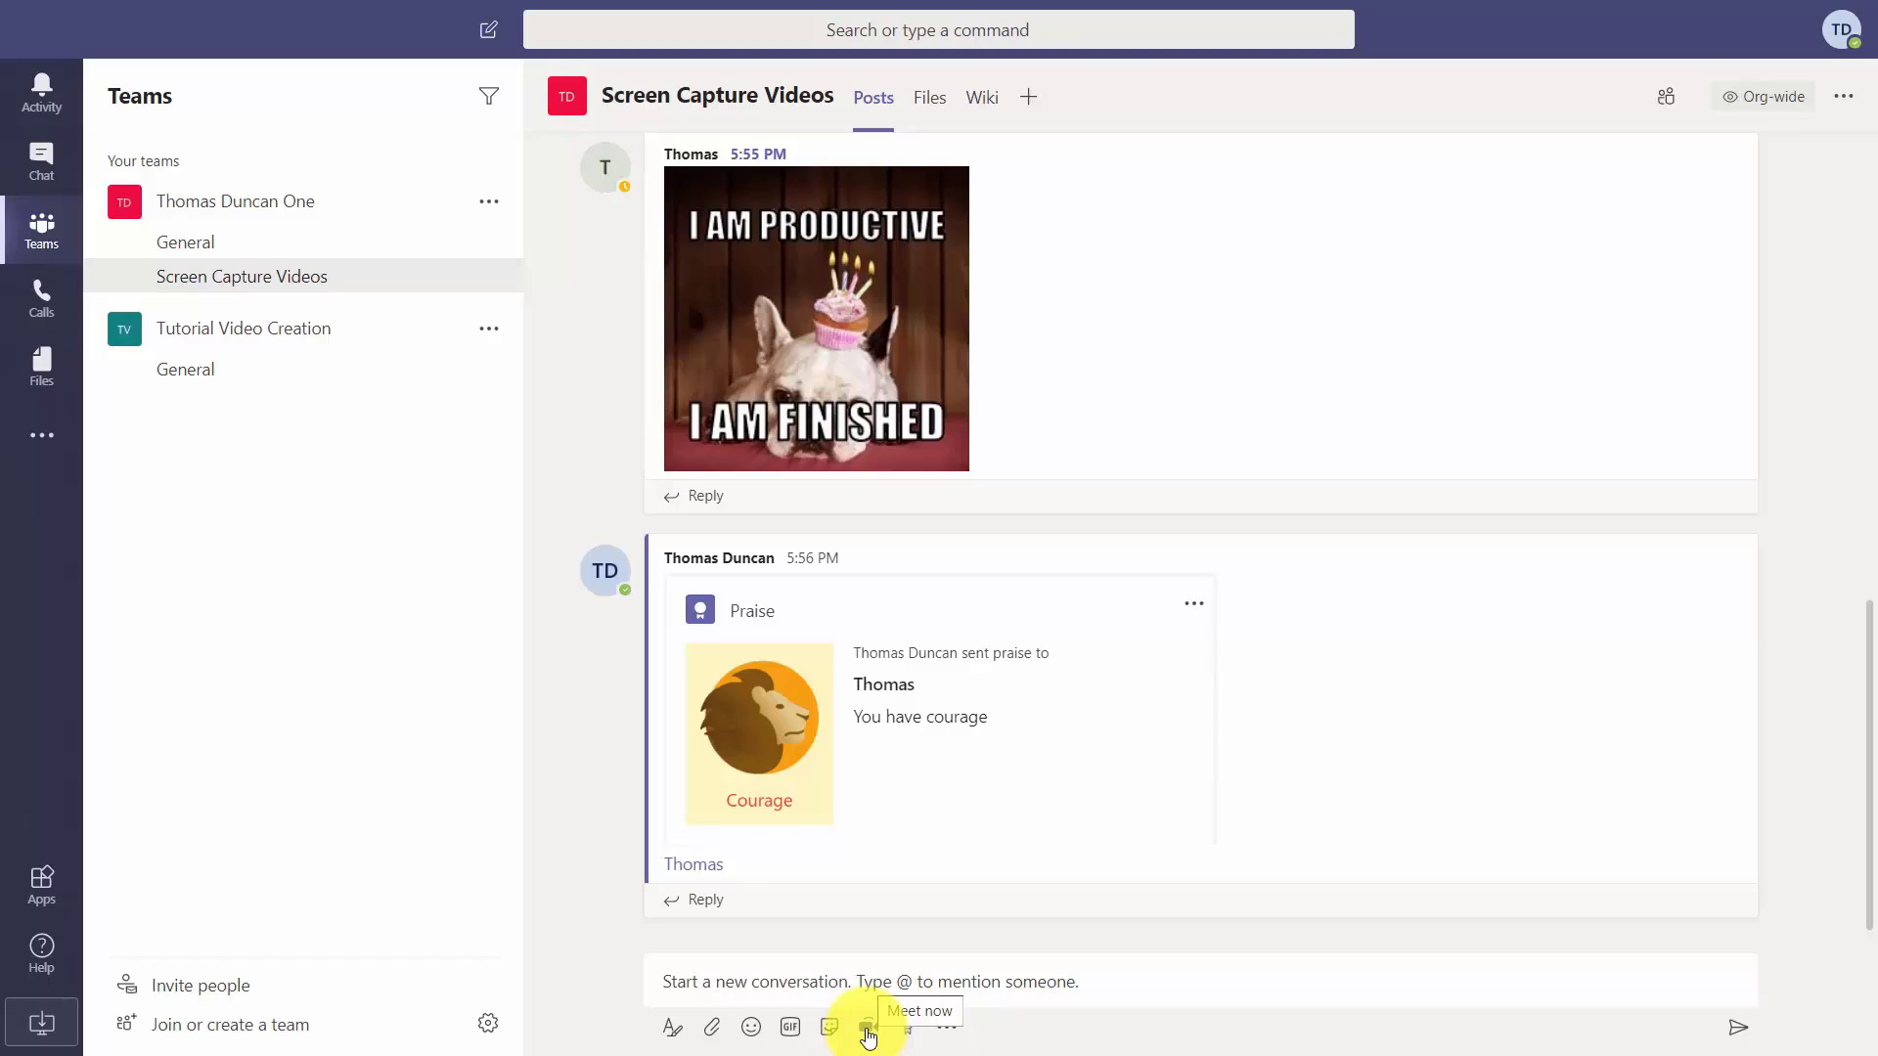
left_click(868, 1032)
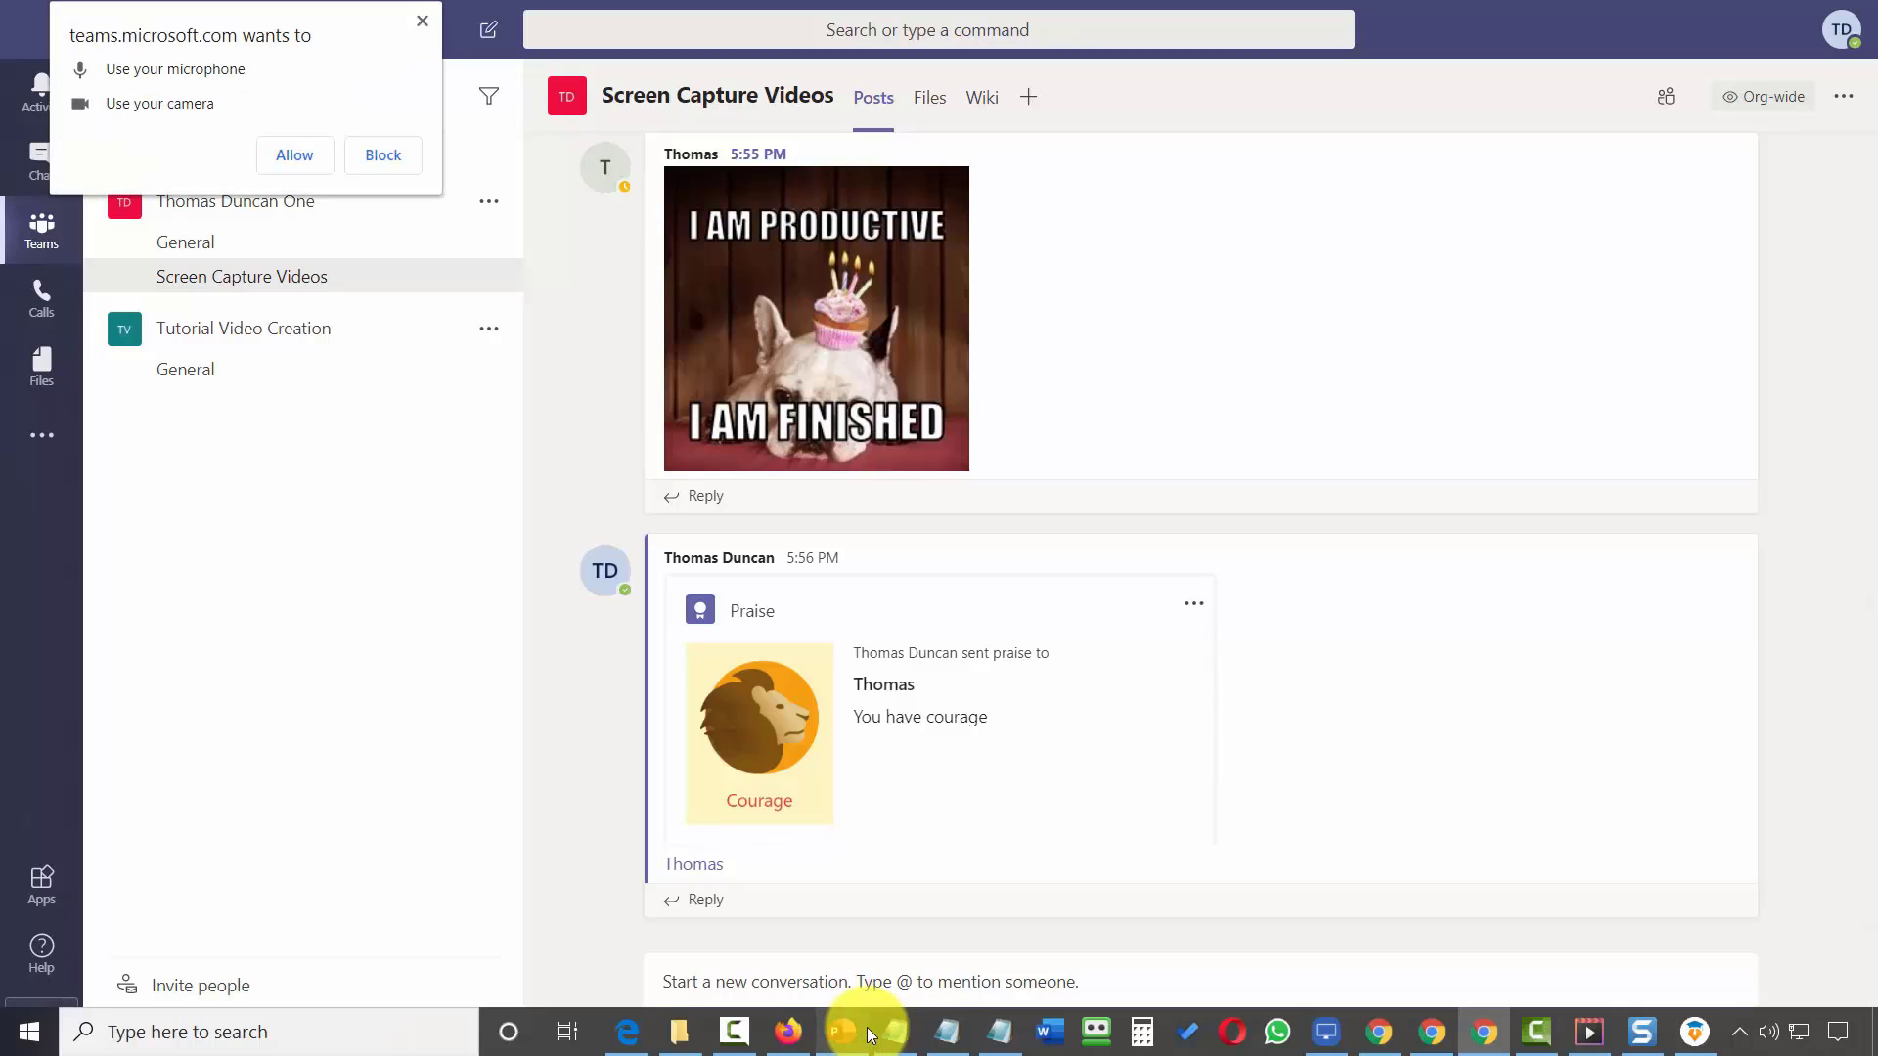
mouse_move(869, 1031)
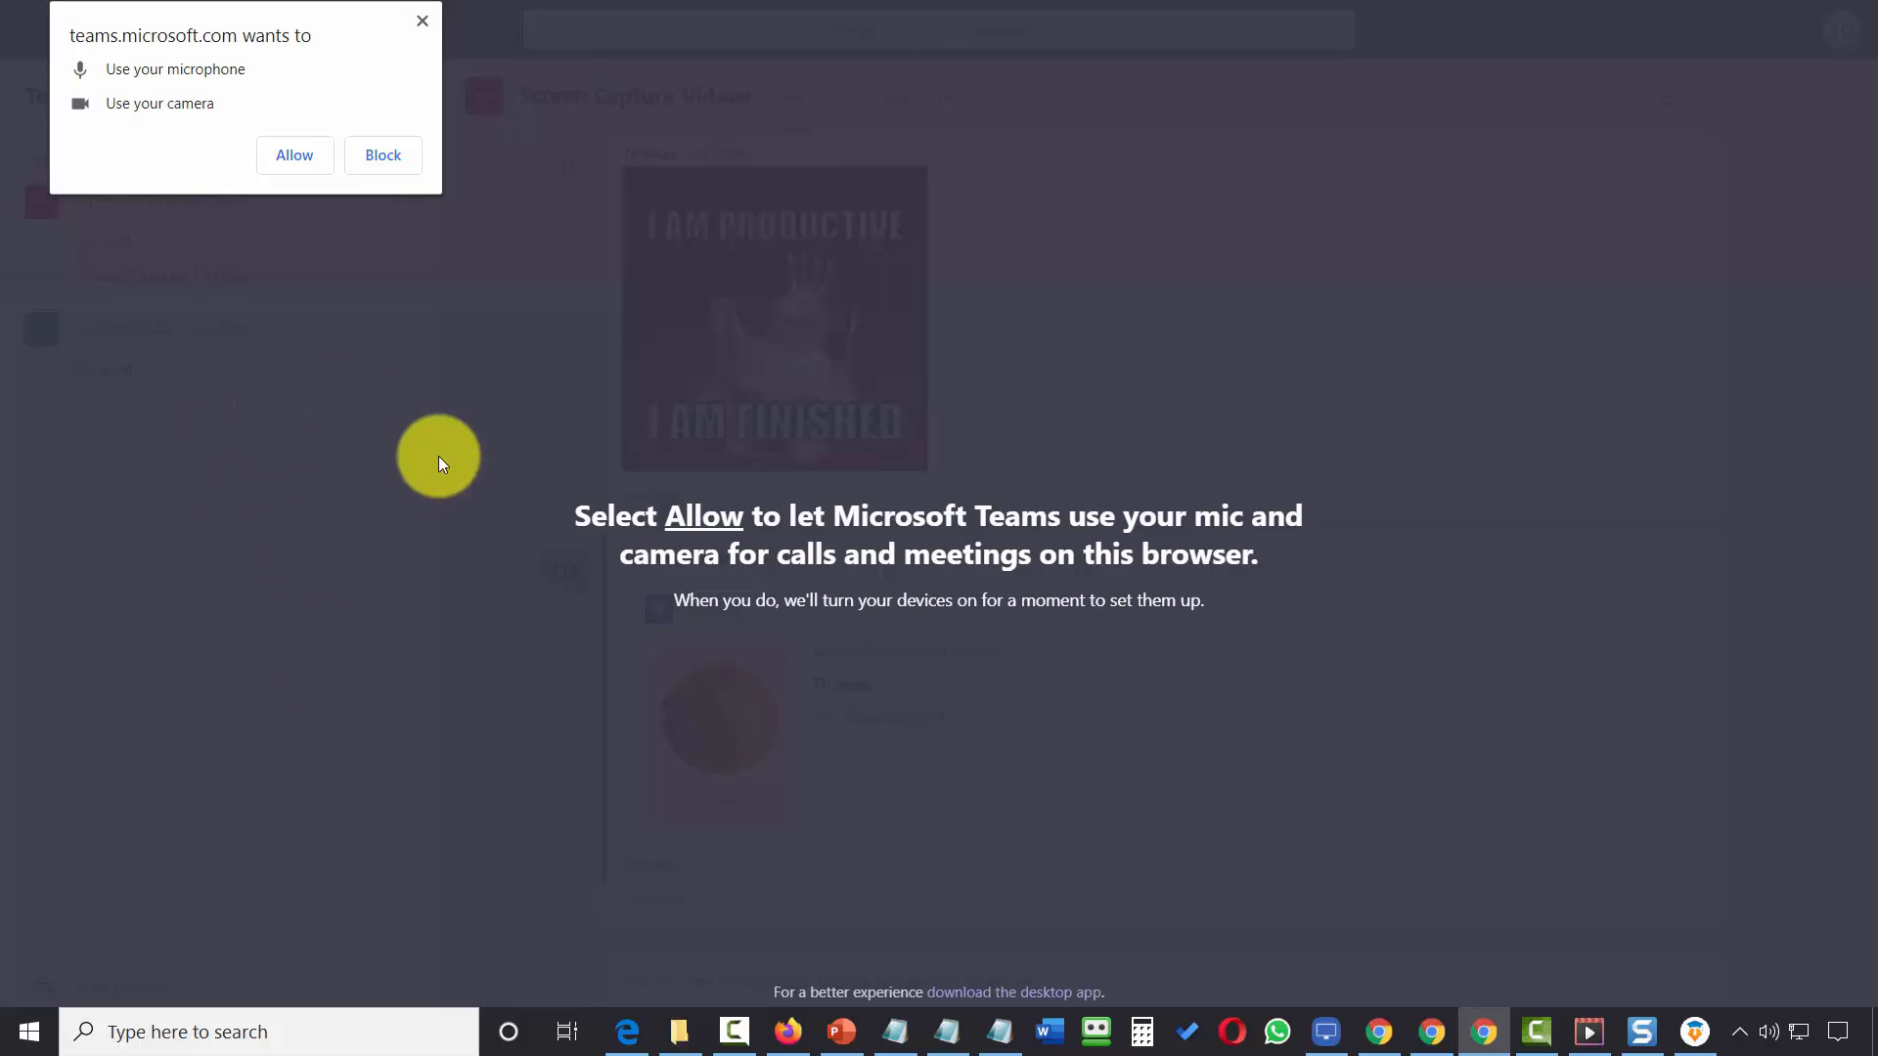
left_click(299, 157)
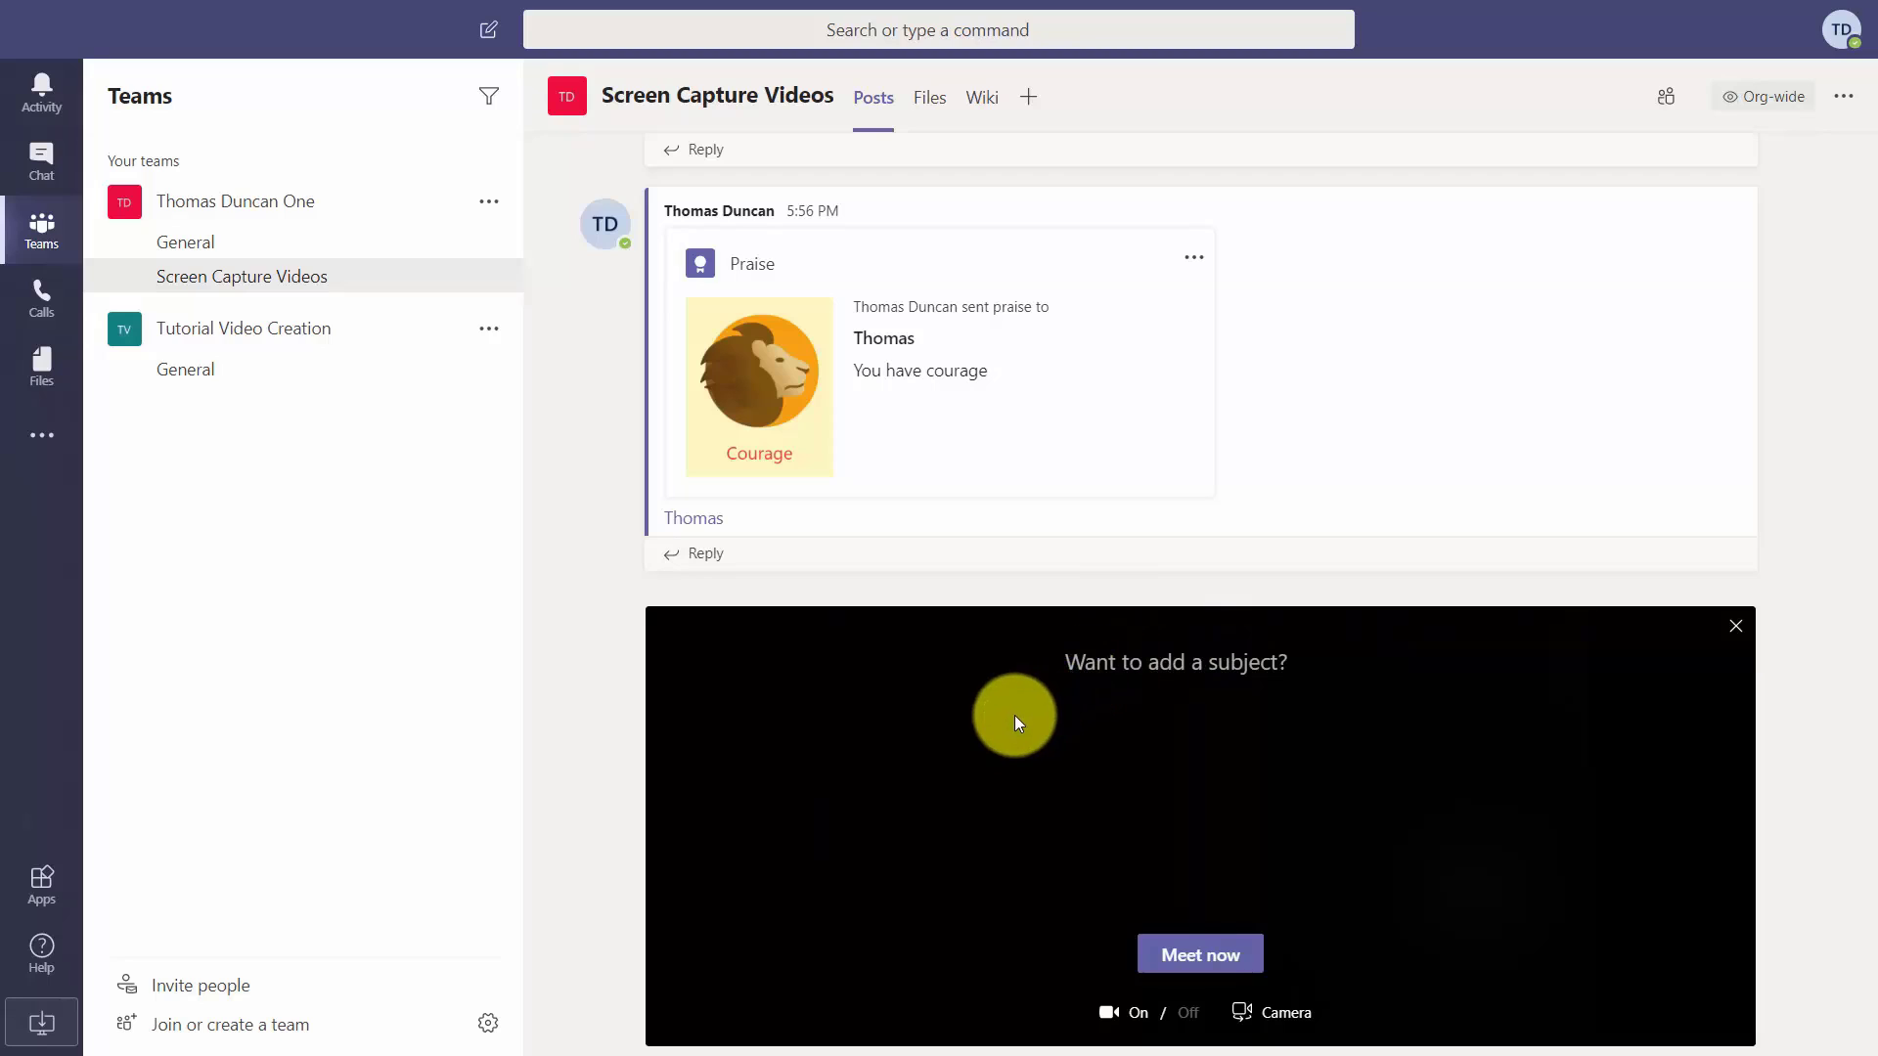
Paste 'Creating Video Tutorials' as the instant meeting's subject.
left_click(998, 658)
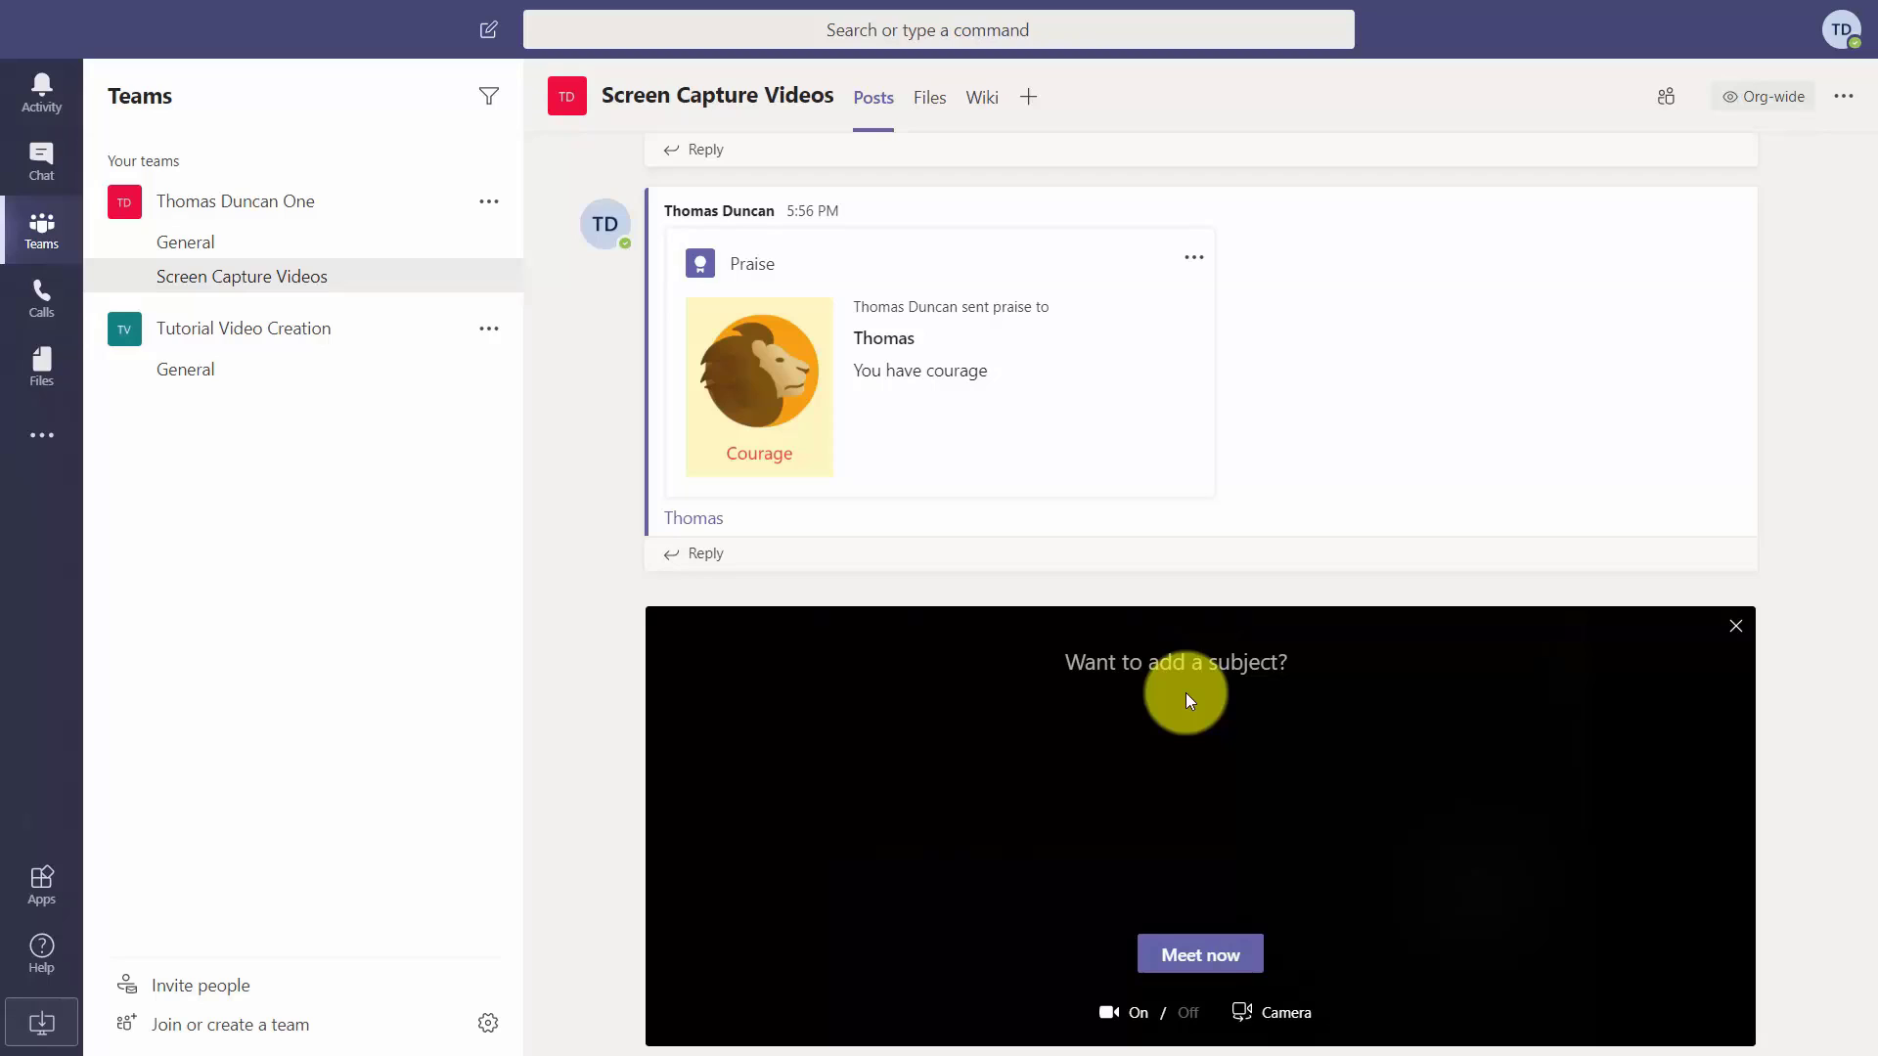
type("Creating Video Tutorials")
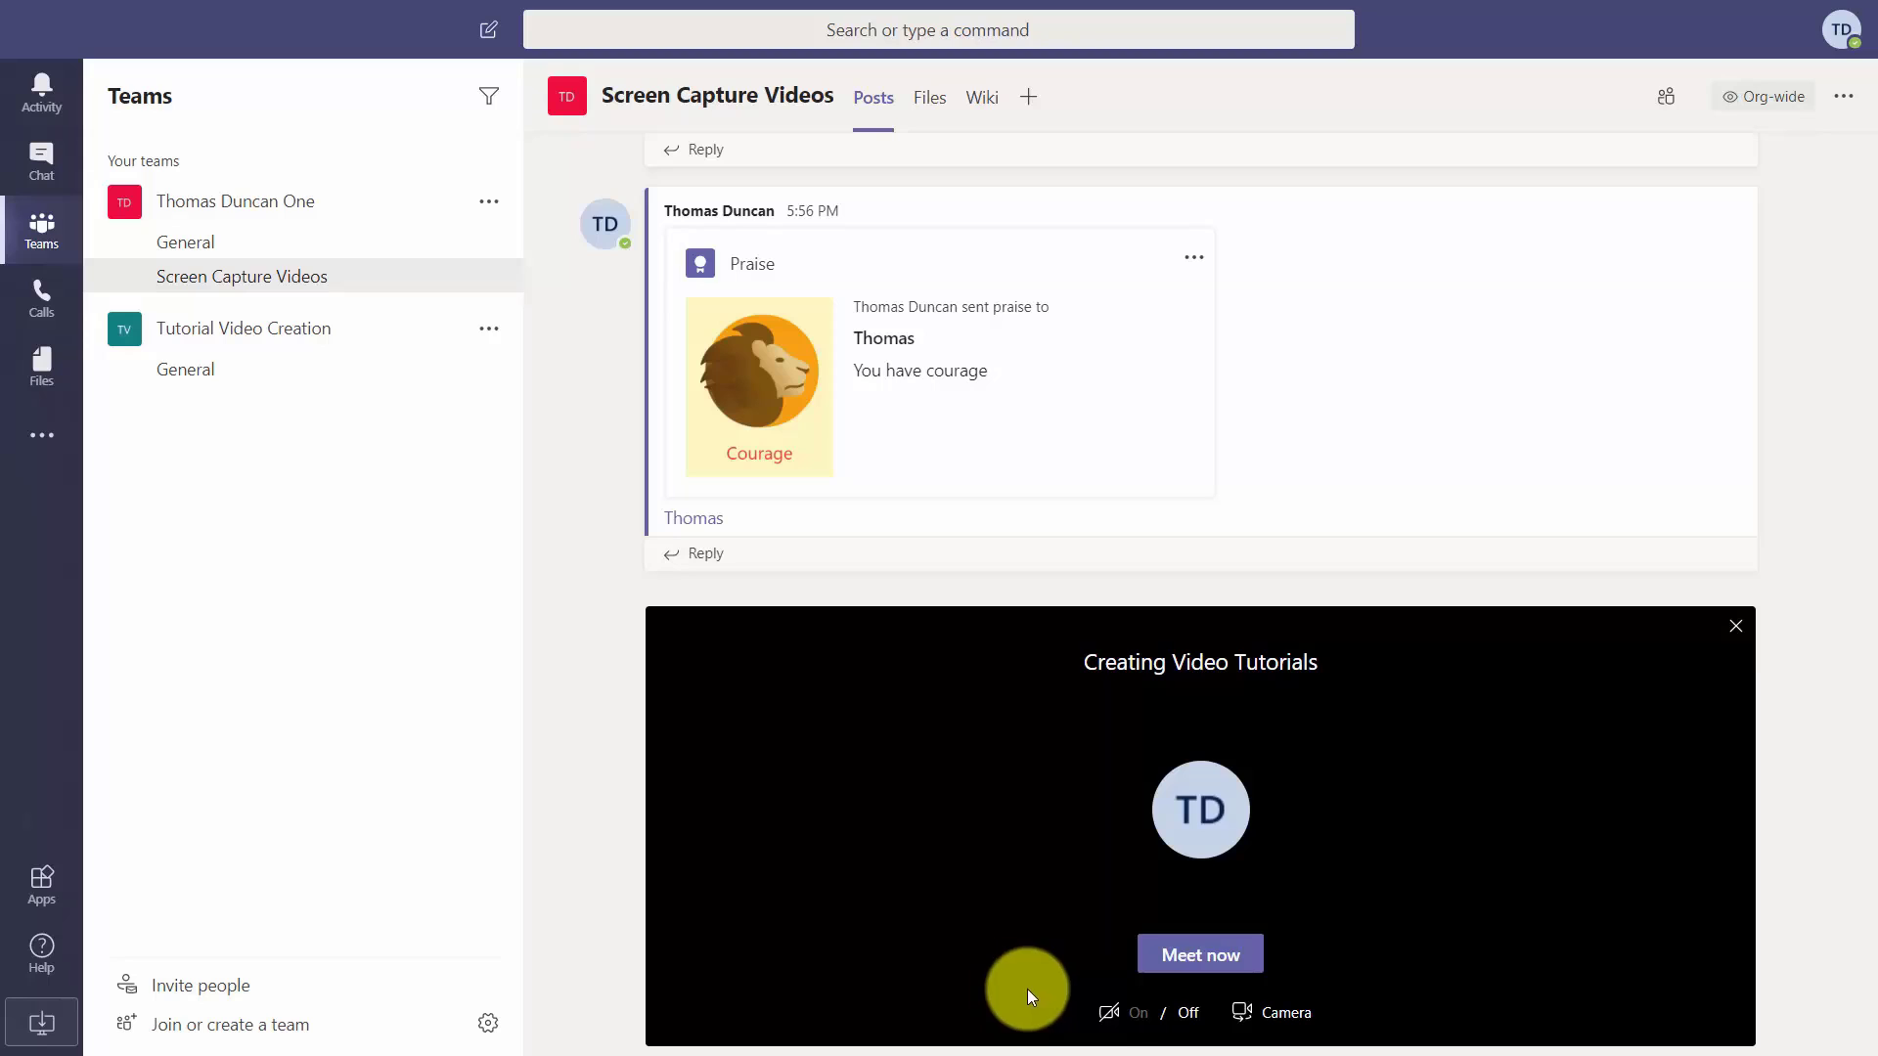
Start the Creating Video Tutorials meeting right away and view its more-actions menu.
left_click(1221, 967)
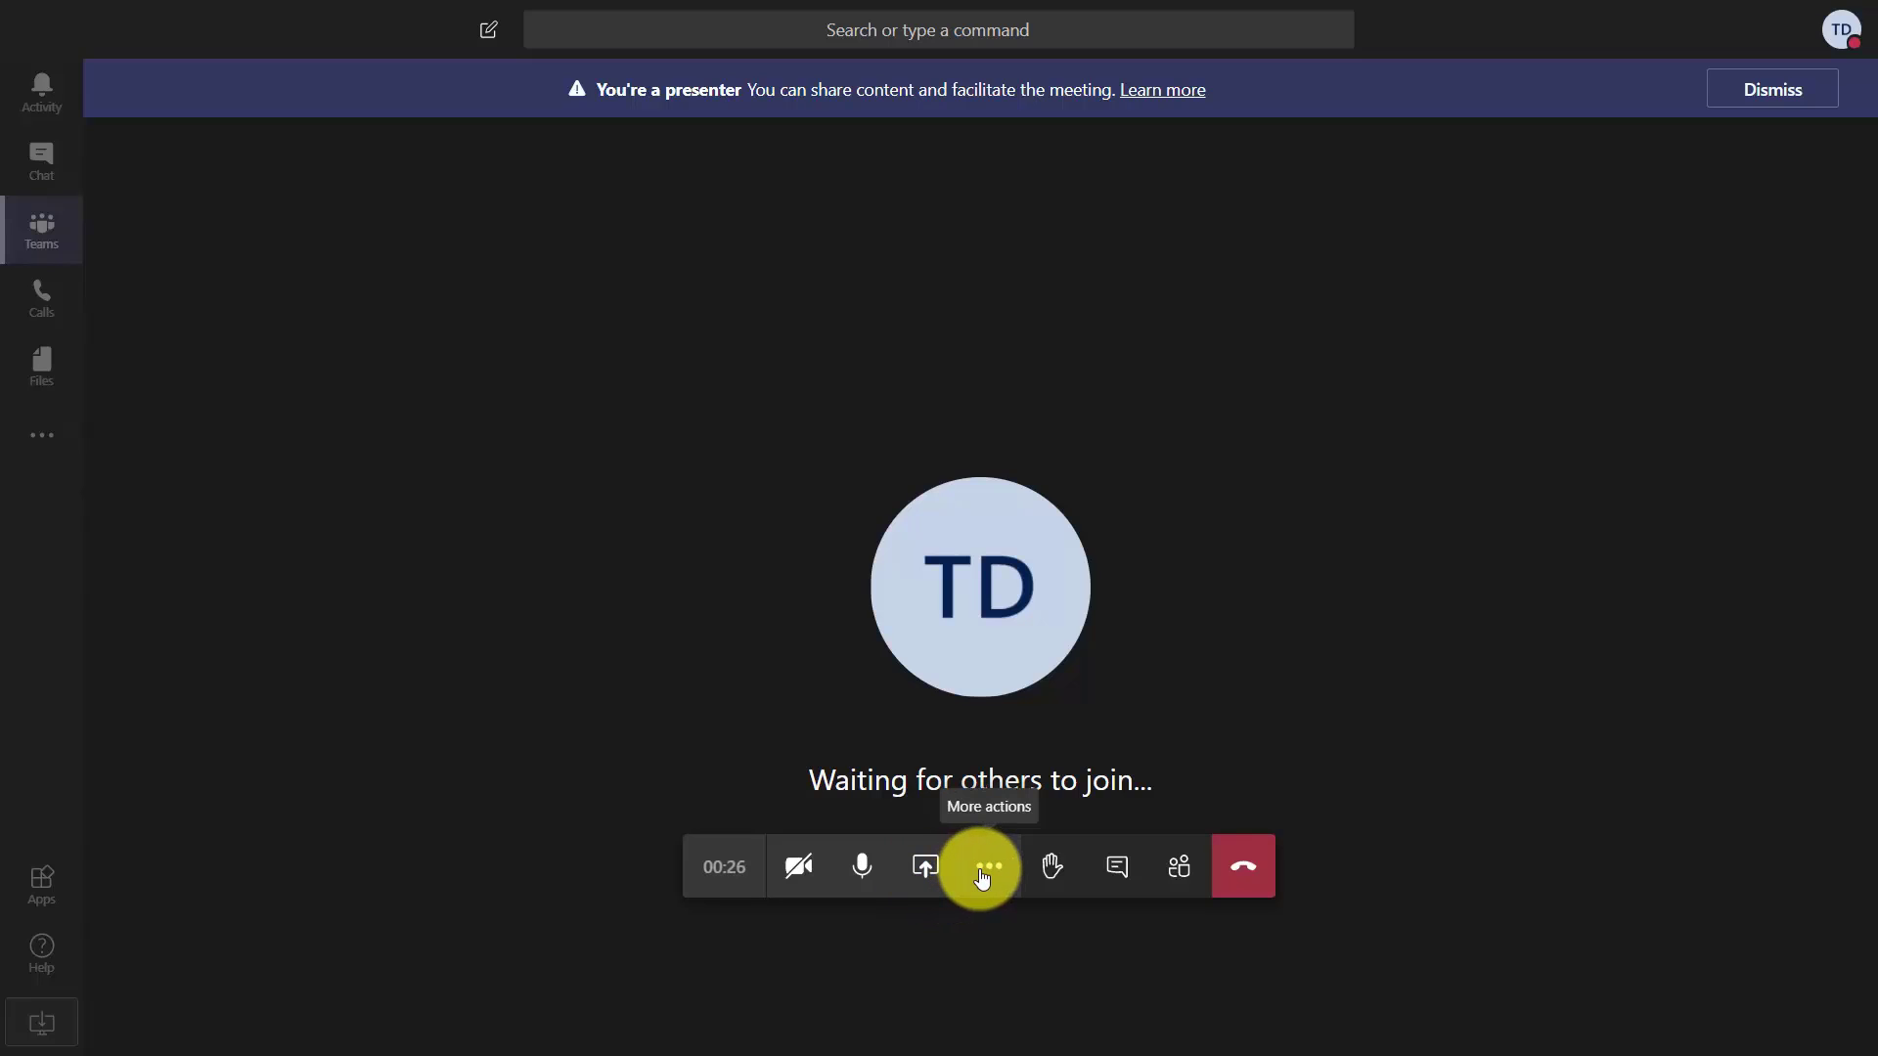
left_click(985, 877)
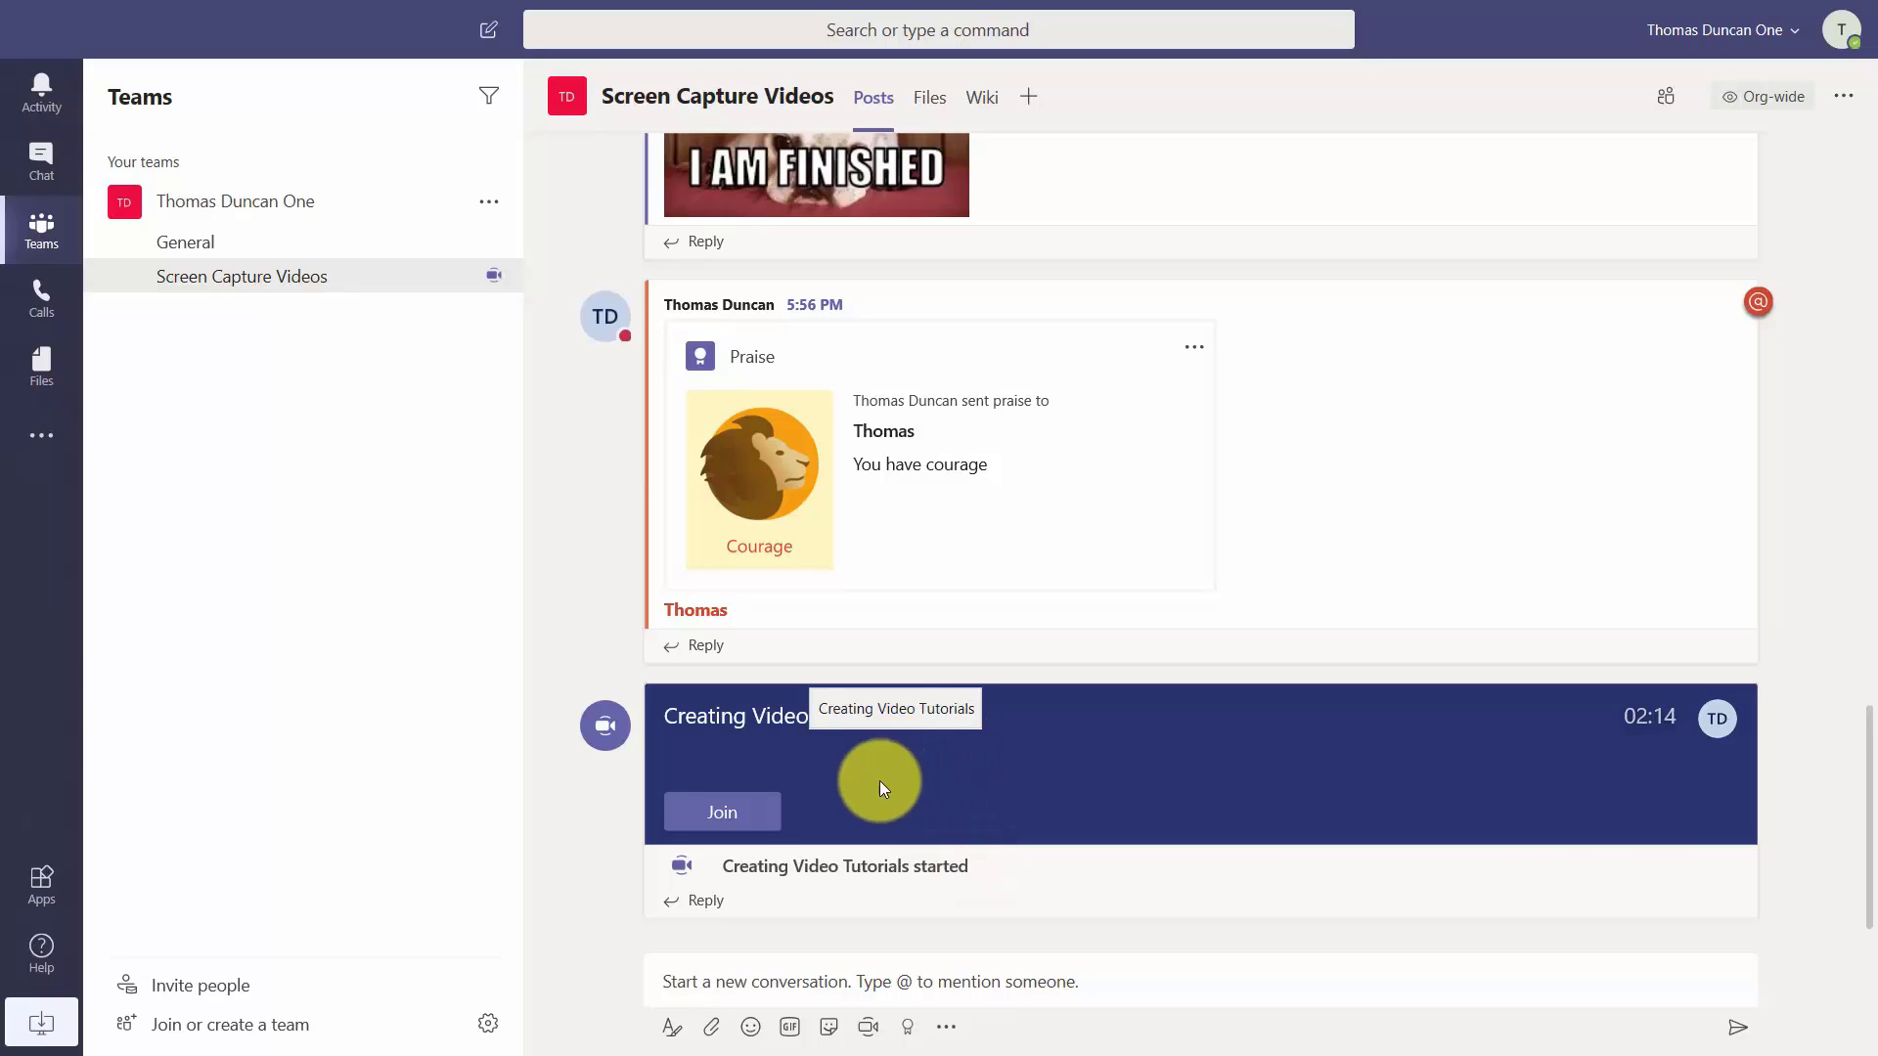
Join the in-progress Creating Video Tutorials meeting from its card in Posts.
left_click(736, 831)
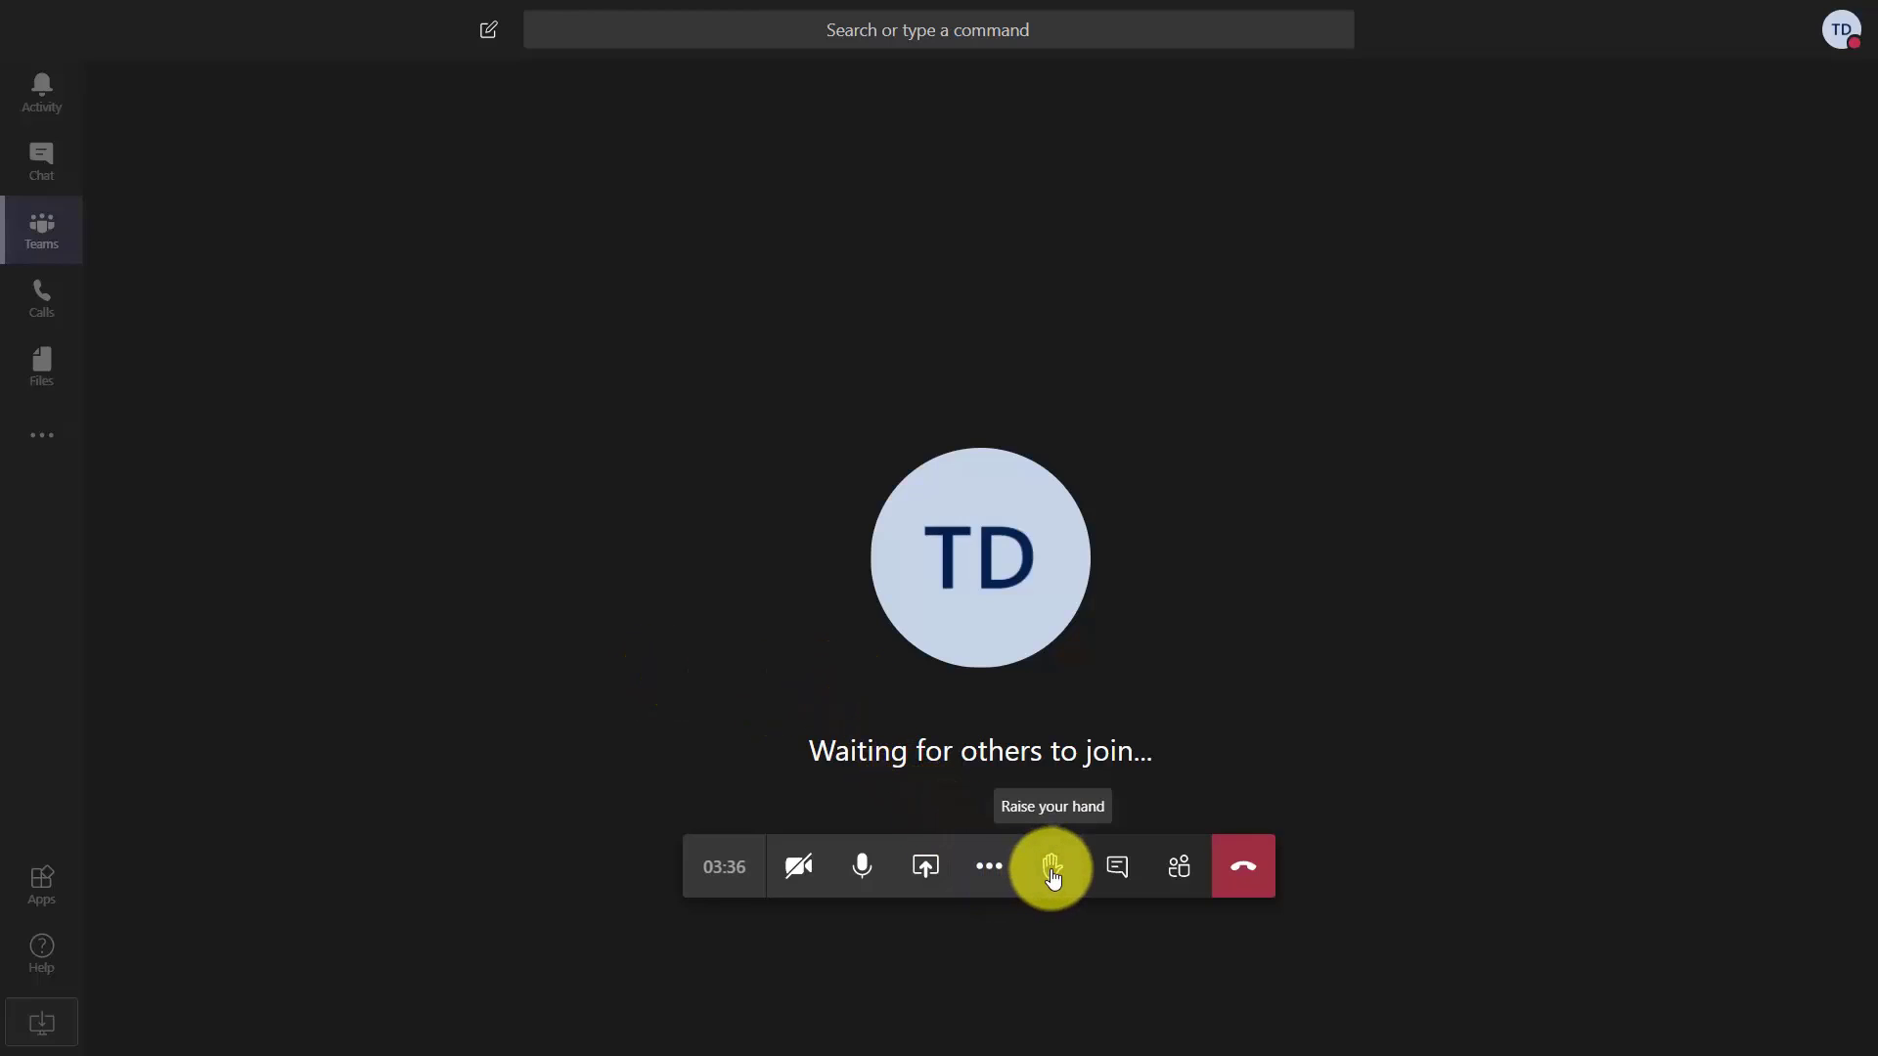
Read the meeting chat, then hang up to end the meeting after 4m 39s.
left_click(1118, 877)
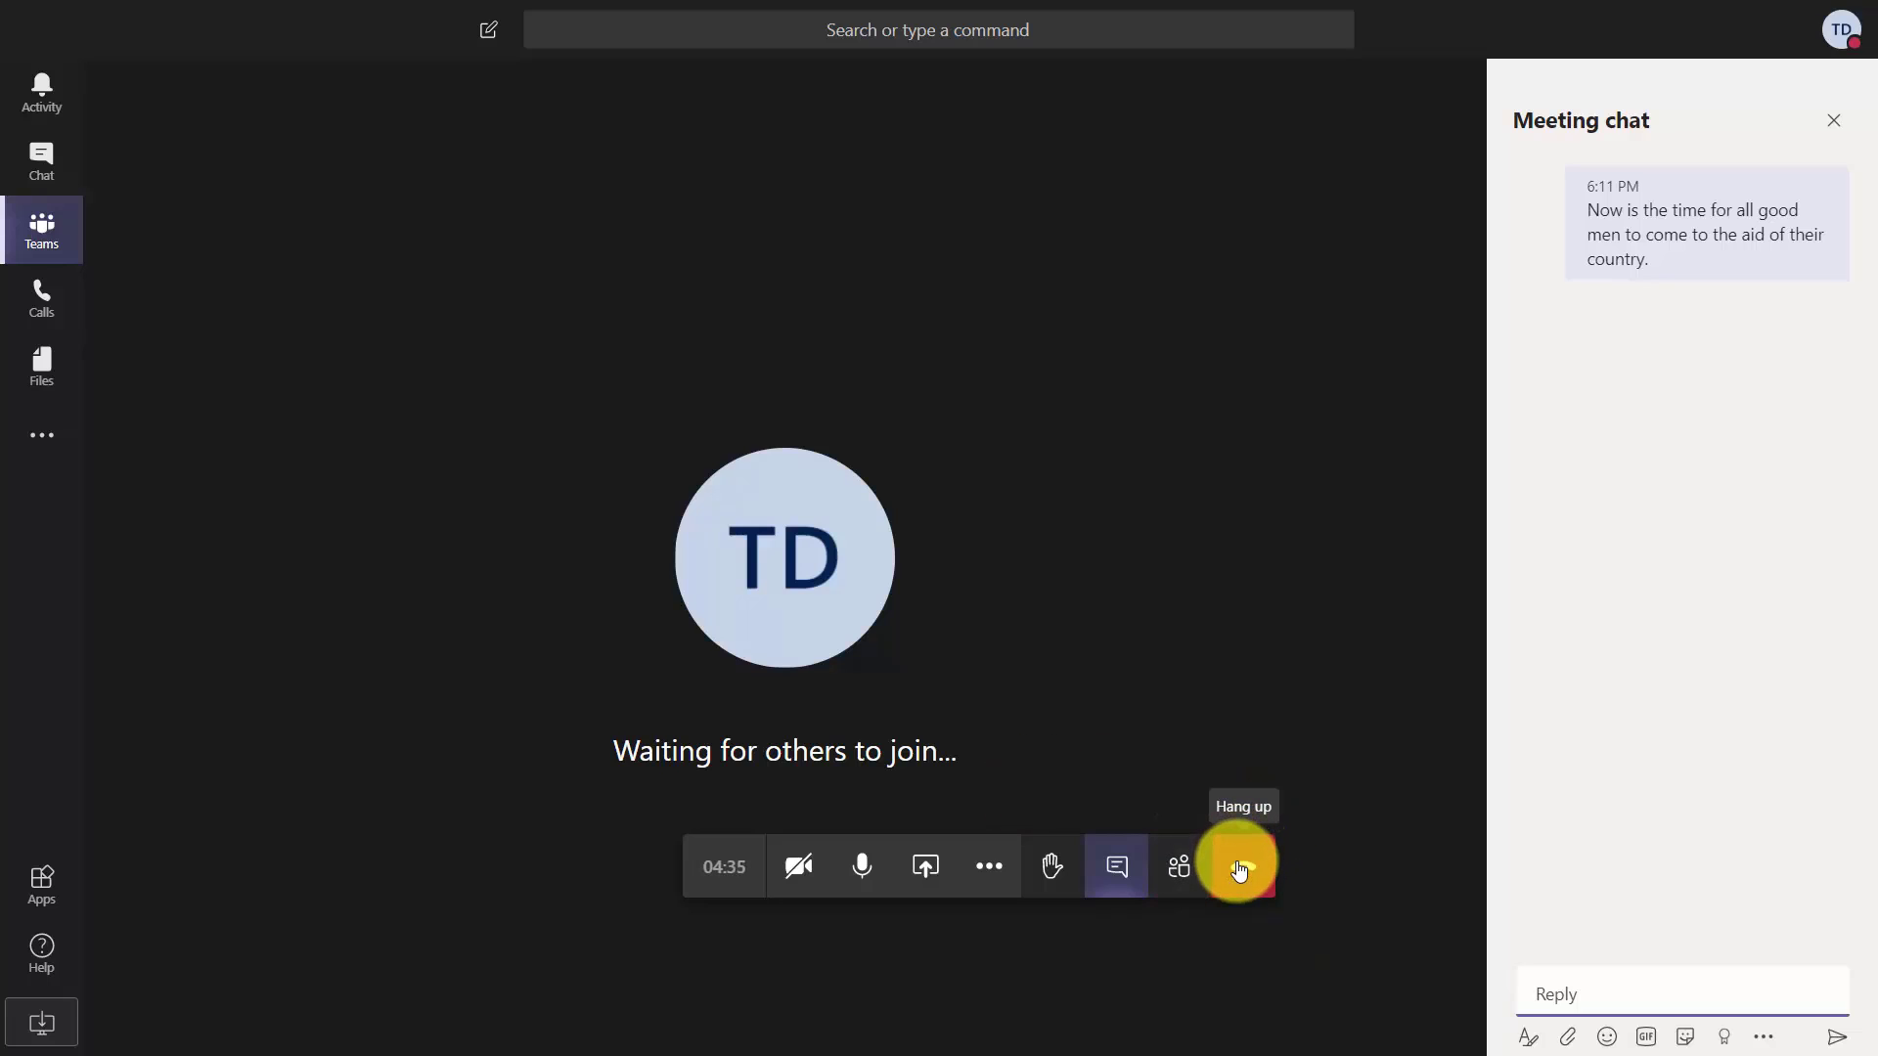
left_click(1239, 869)
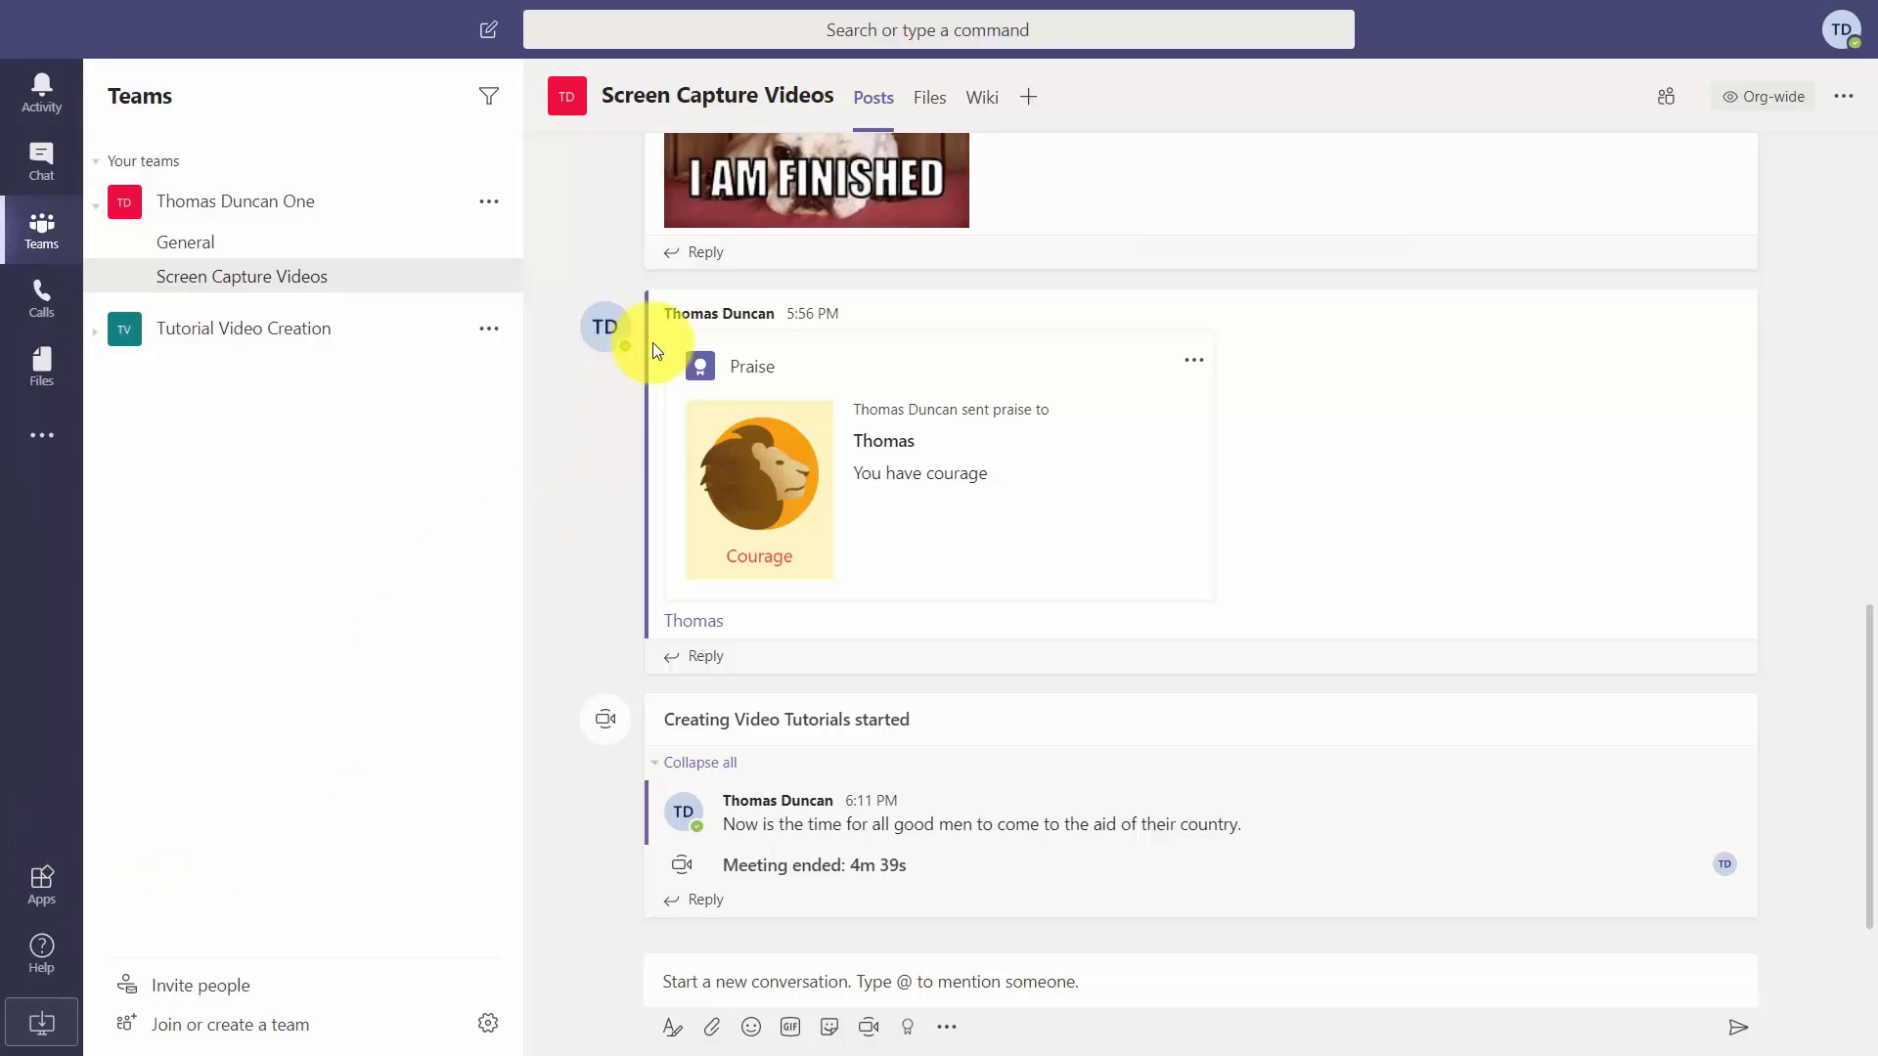
Switch to the channel's Wiki page, How to Create Videos Fast.
left_click(984, 107)
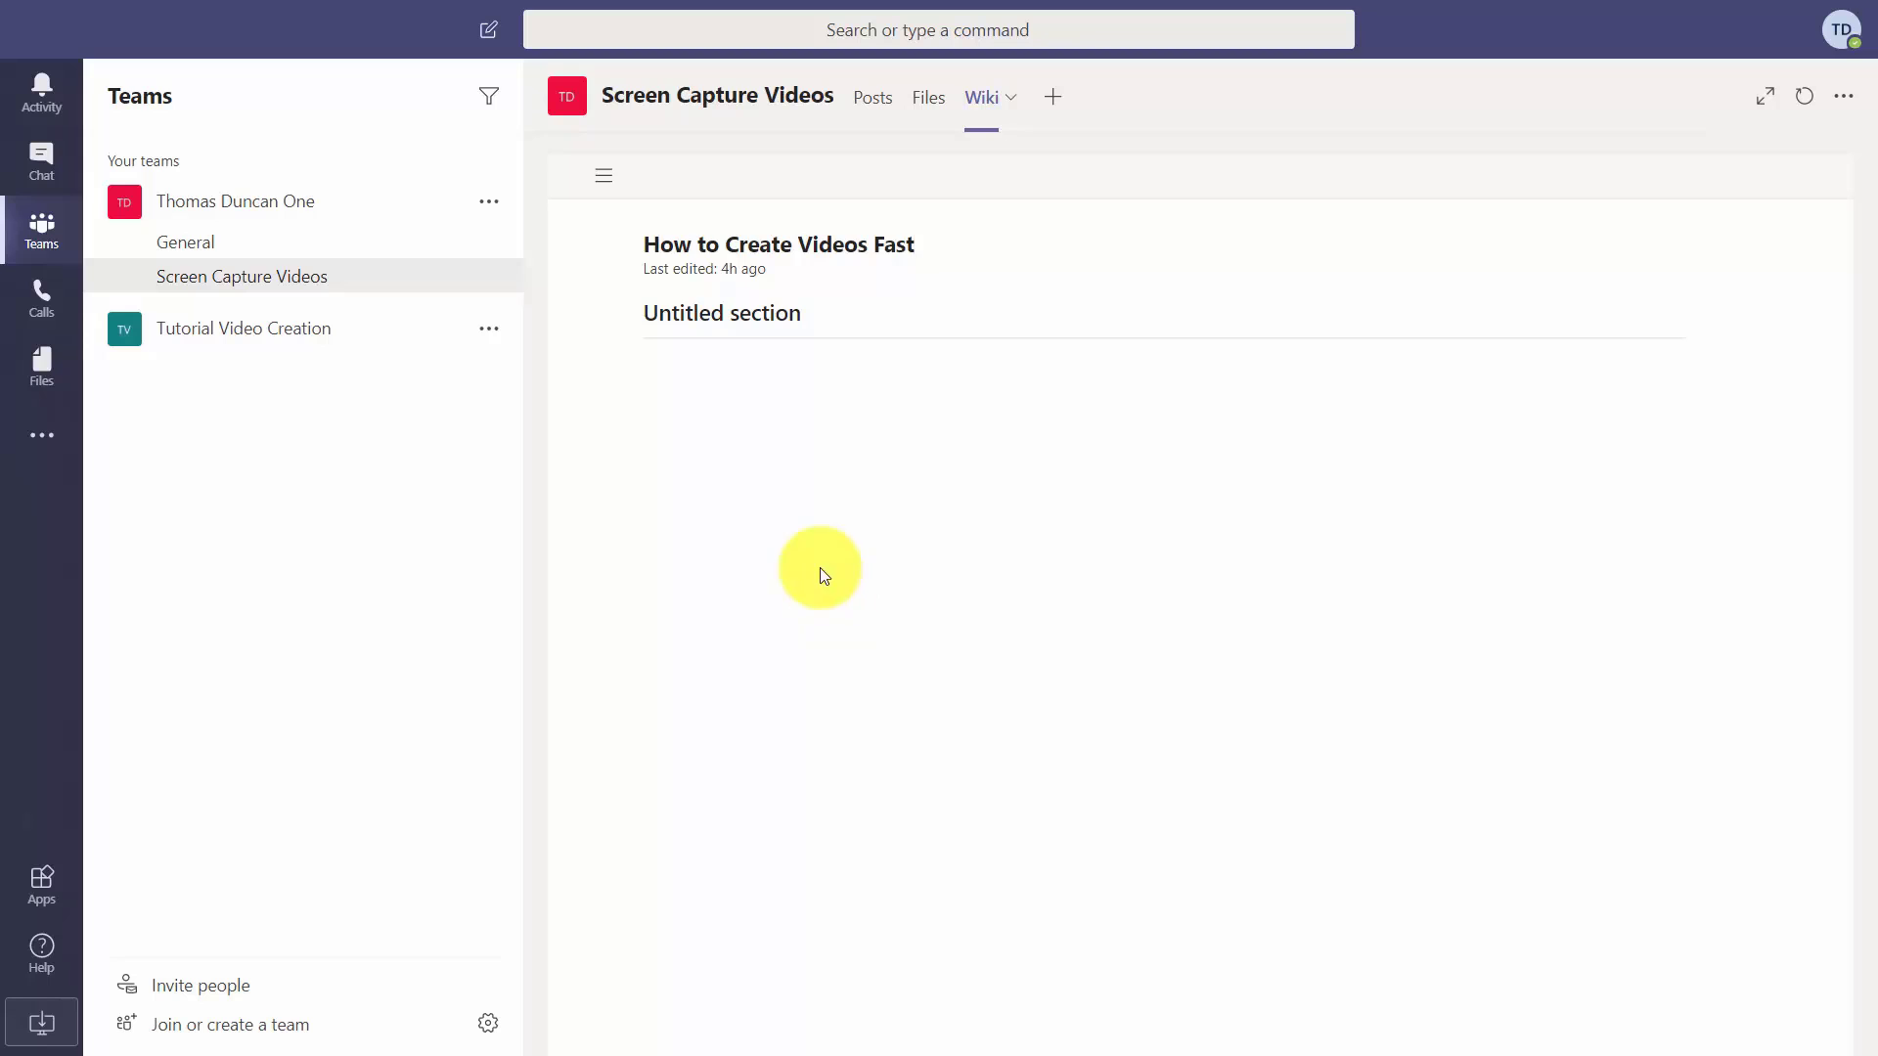
Title the first wiki section The Fast Research Process and paste its sentence.
left_click(770, 314)
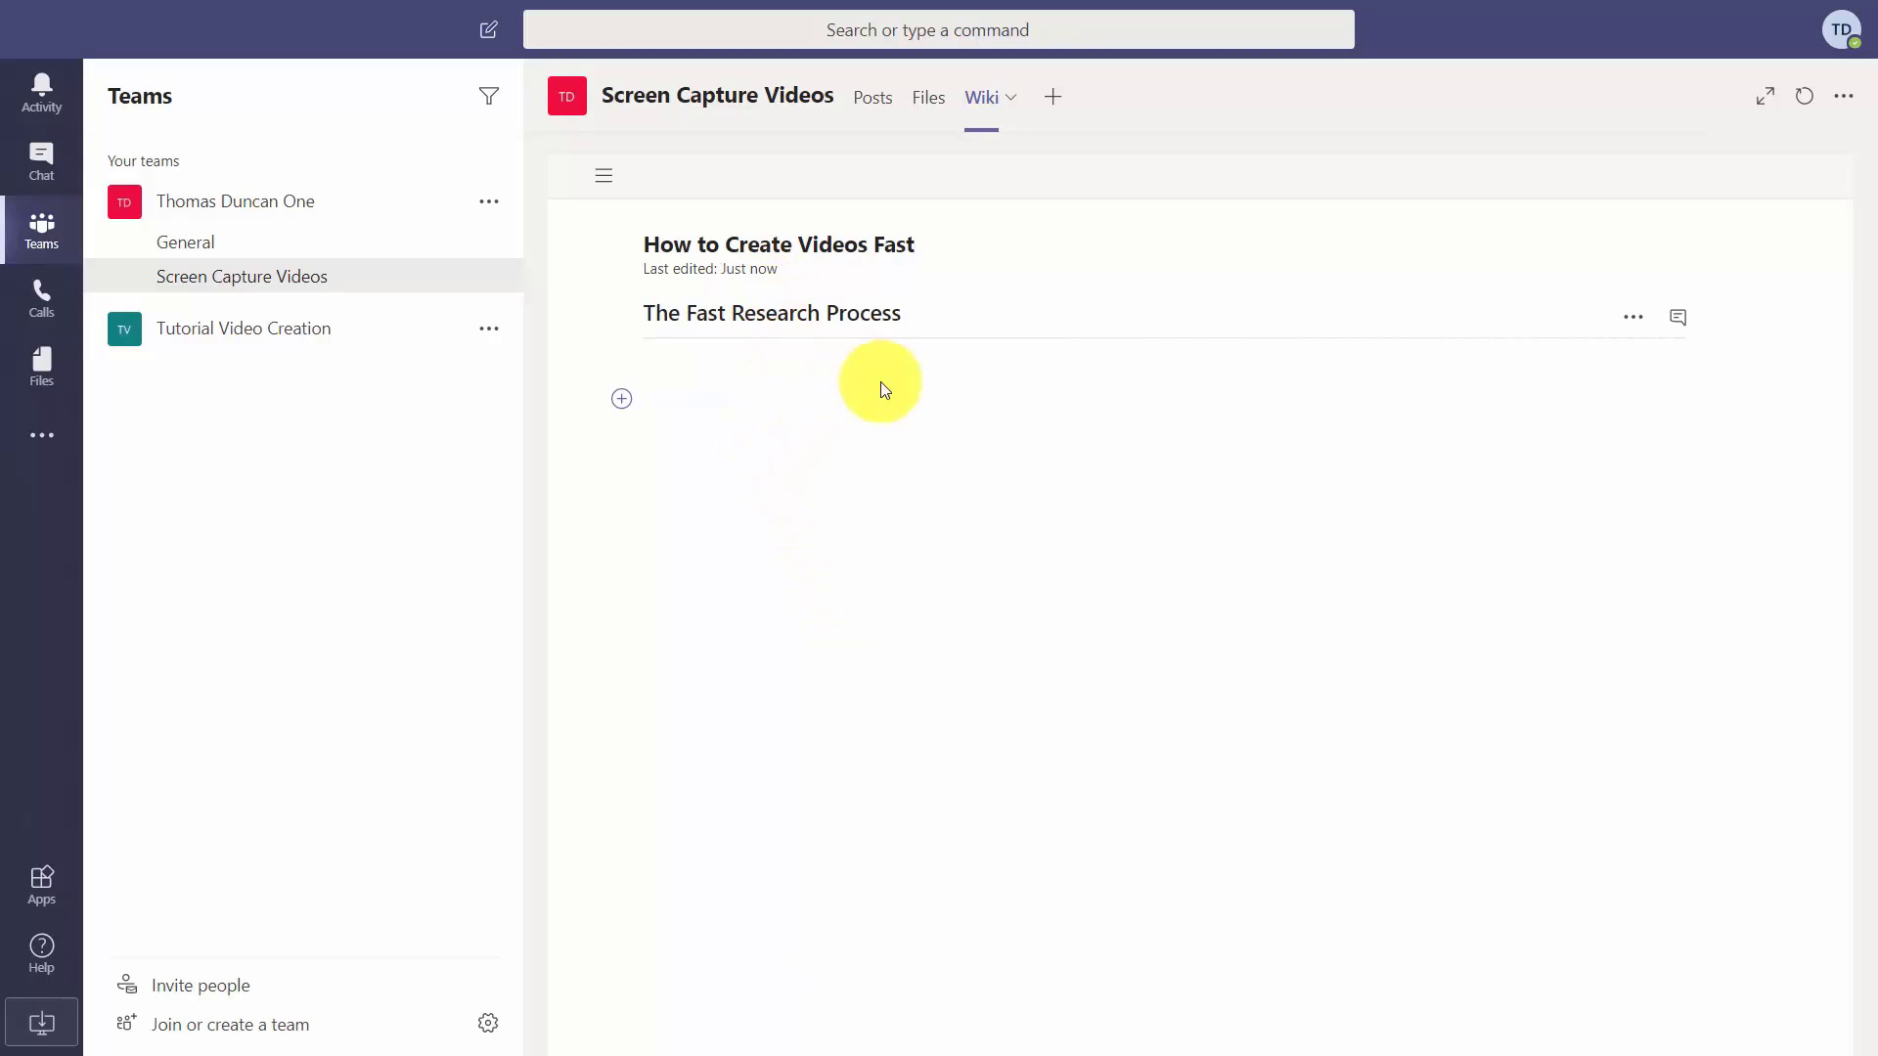
left_click(705, 359)
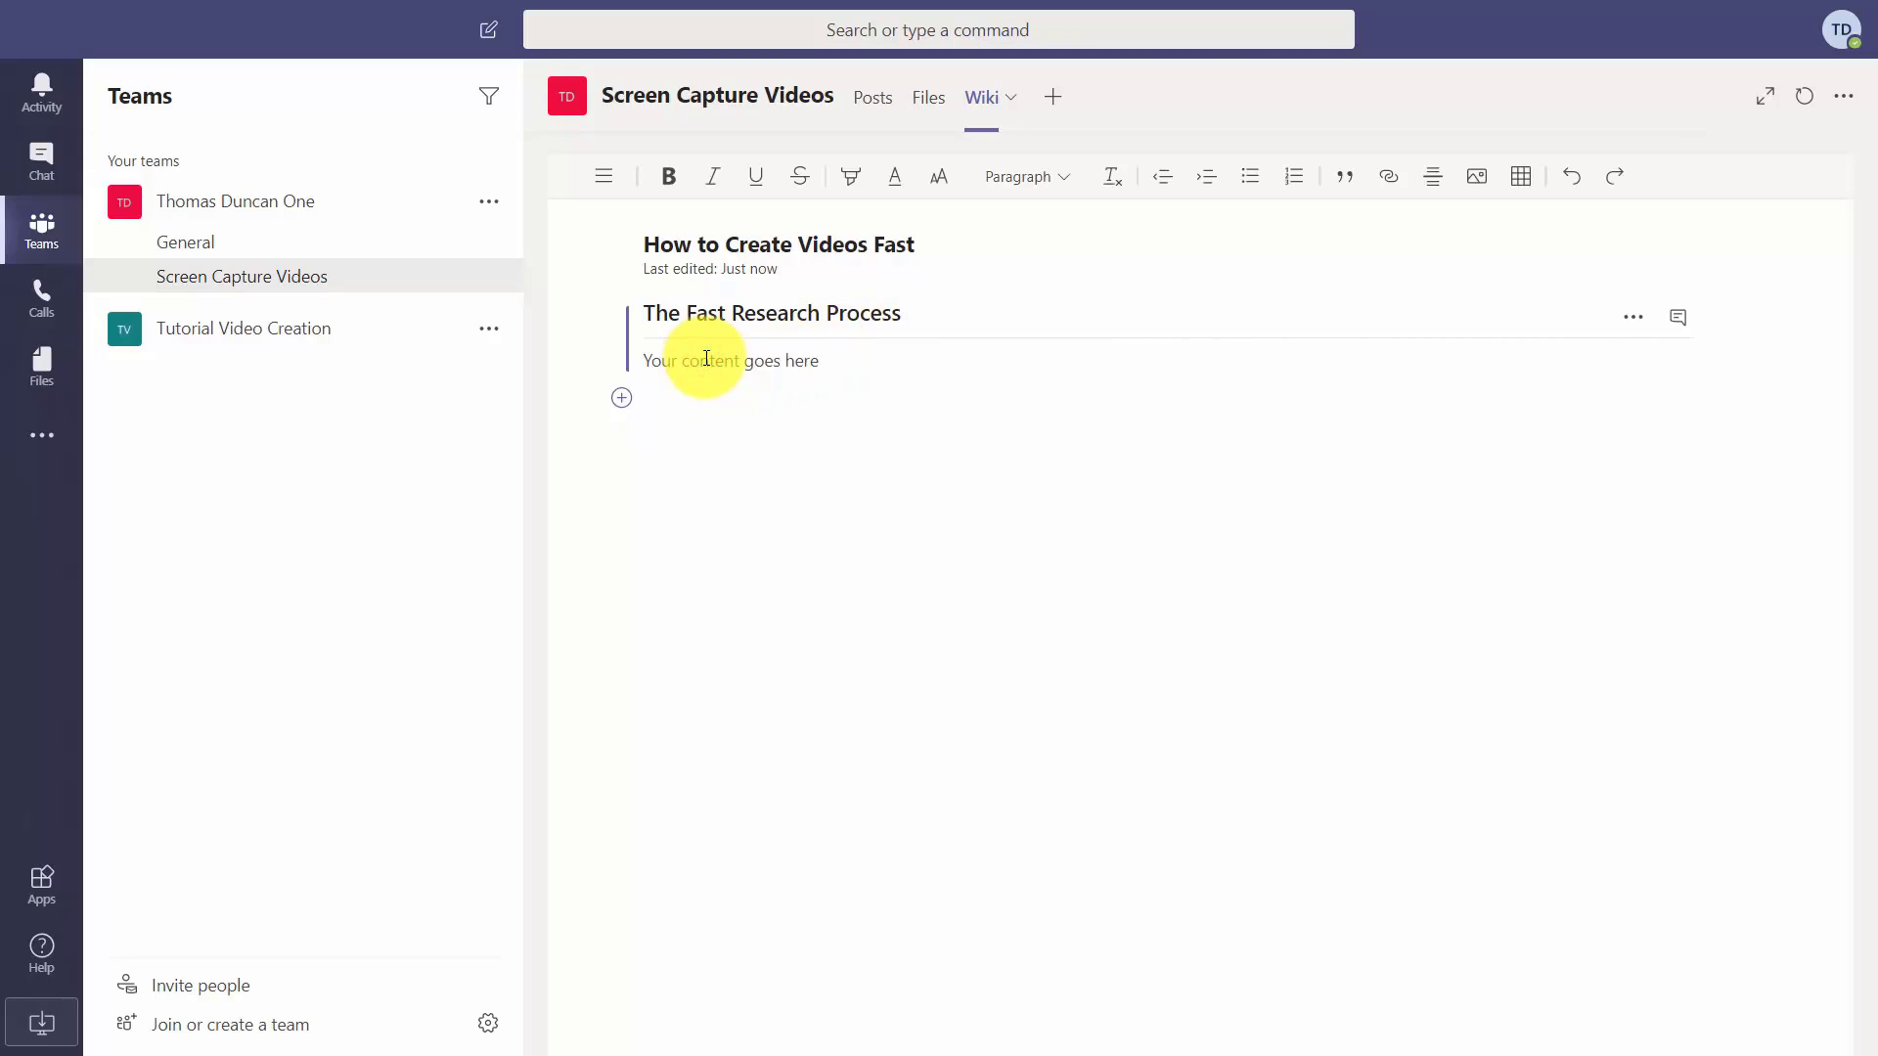
type("Now is the time for all good men to come to the aid of their country.")
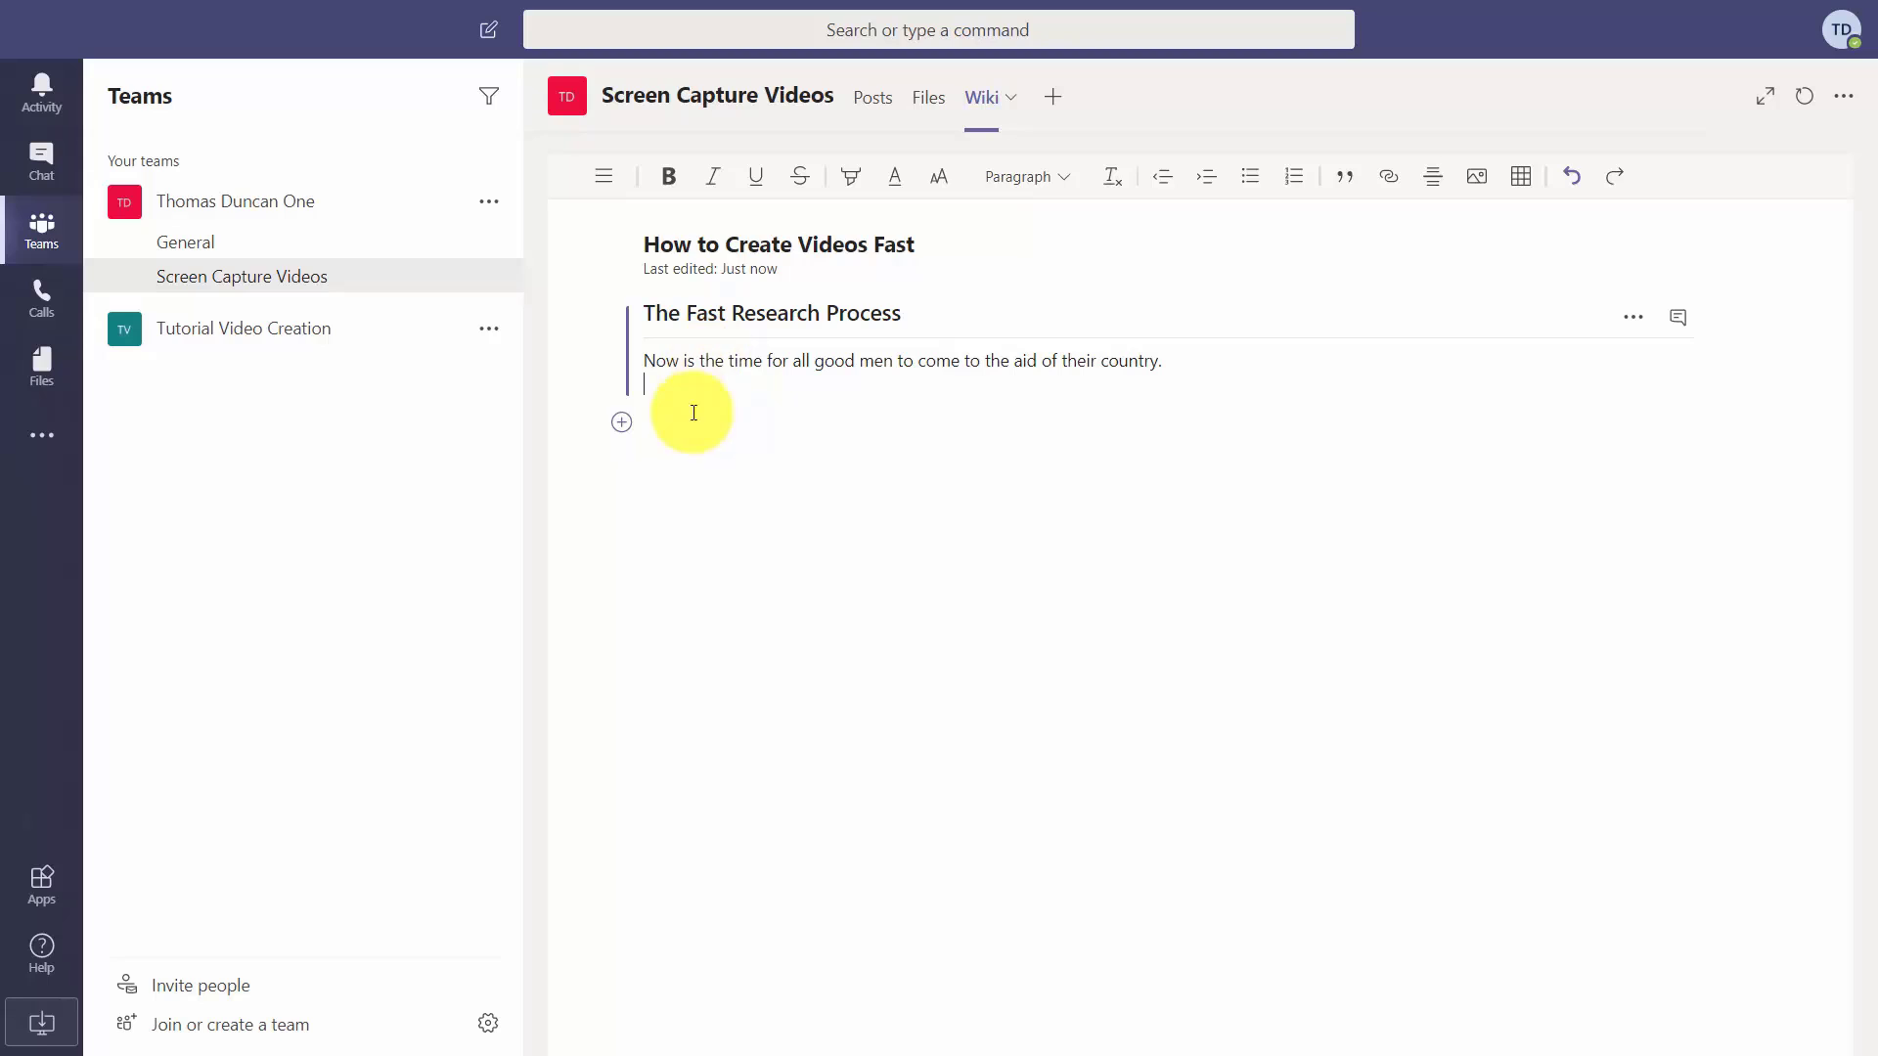
key("Return")
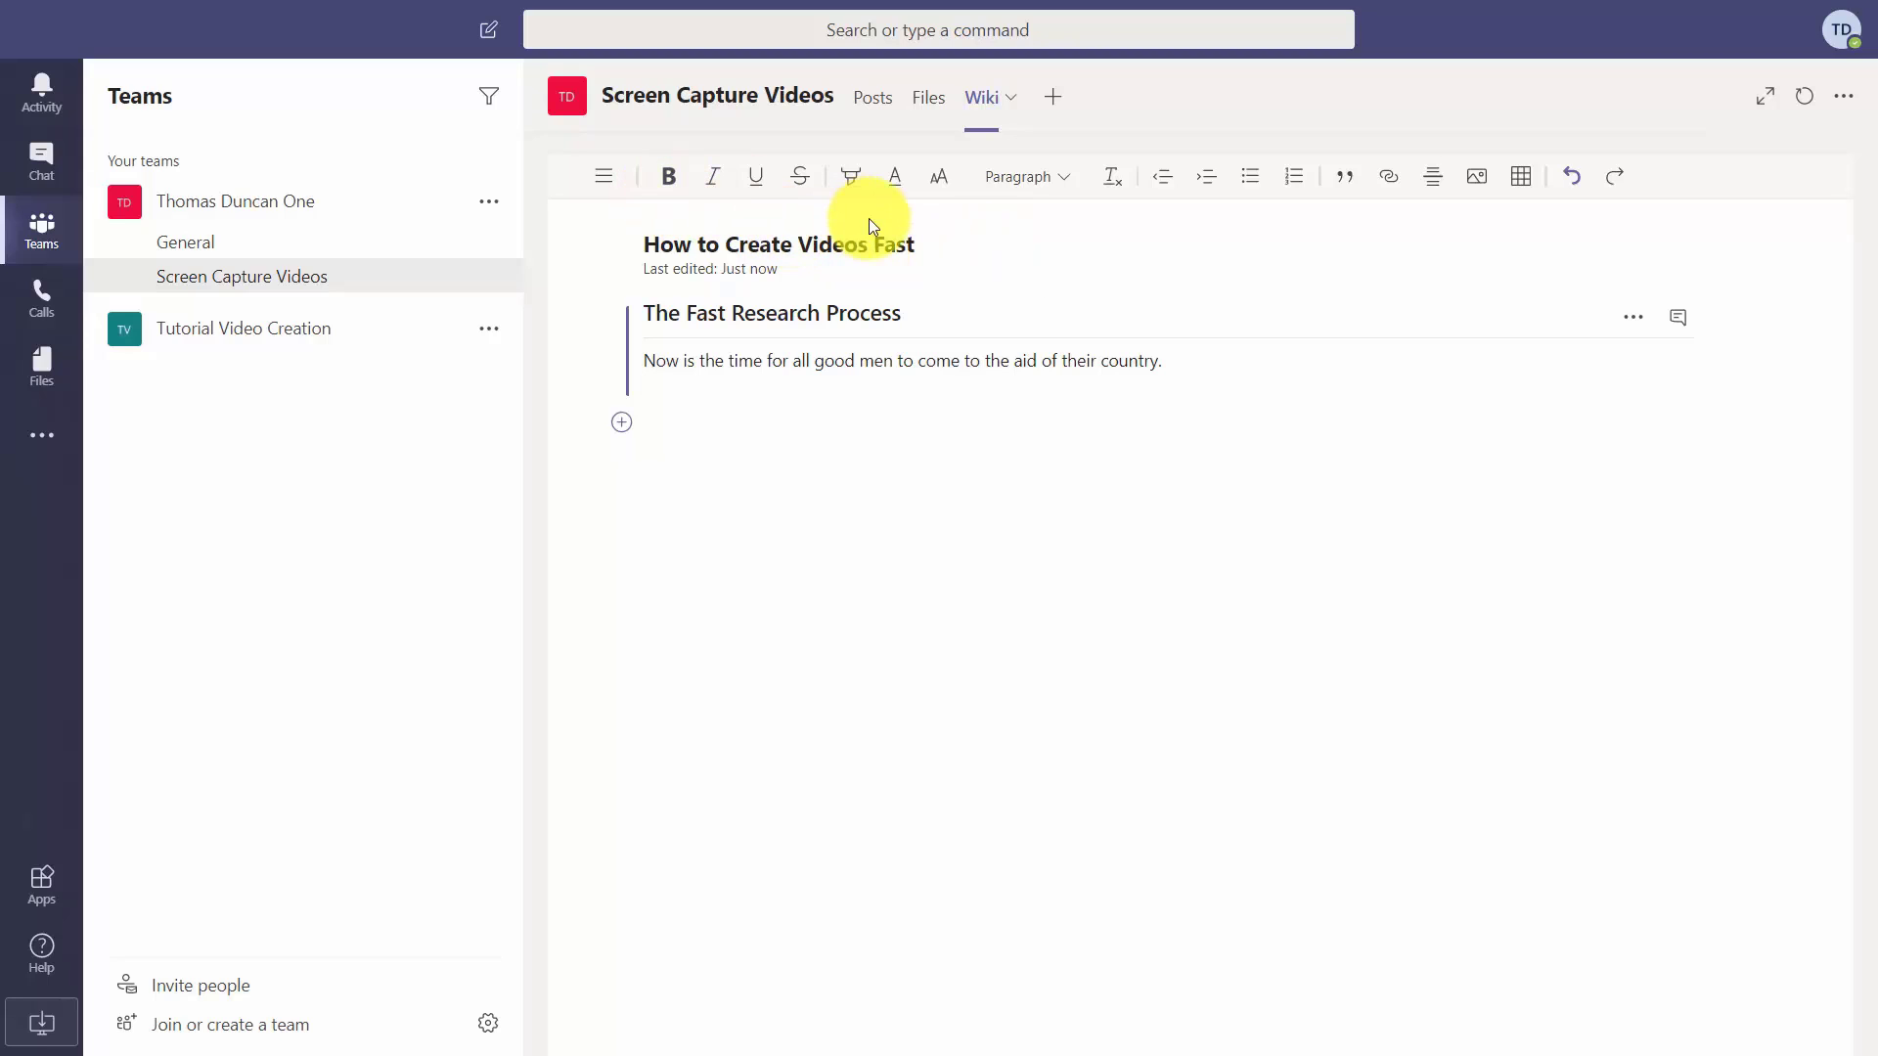
left_click(1474, 184)
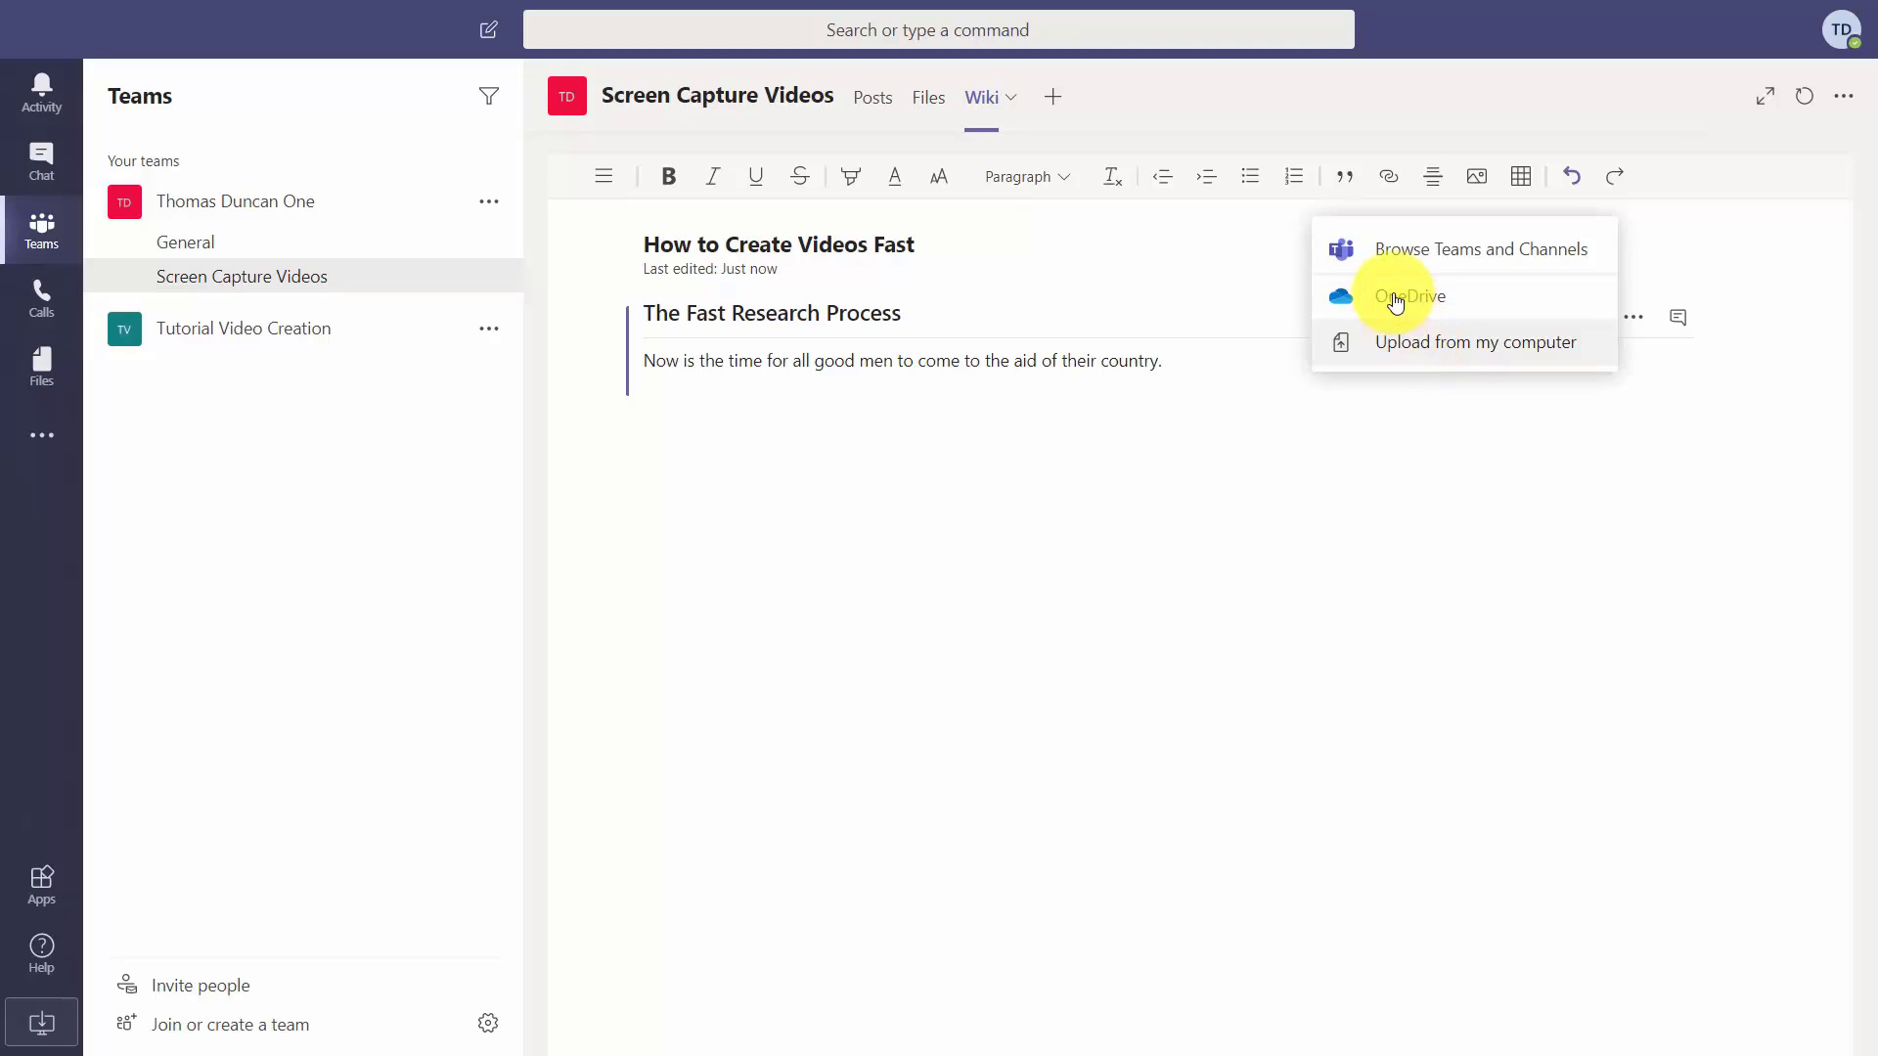
left_click(1394, 245)
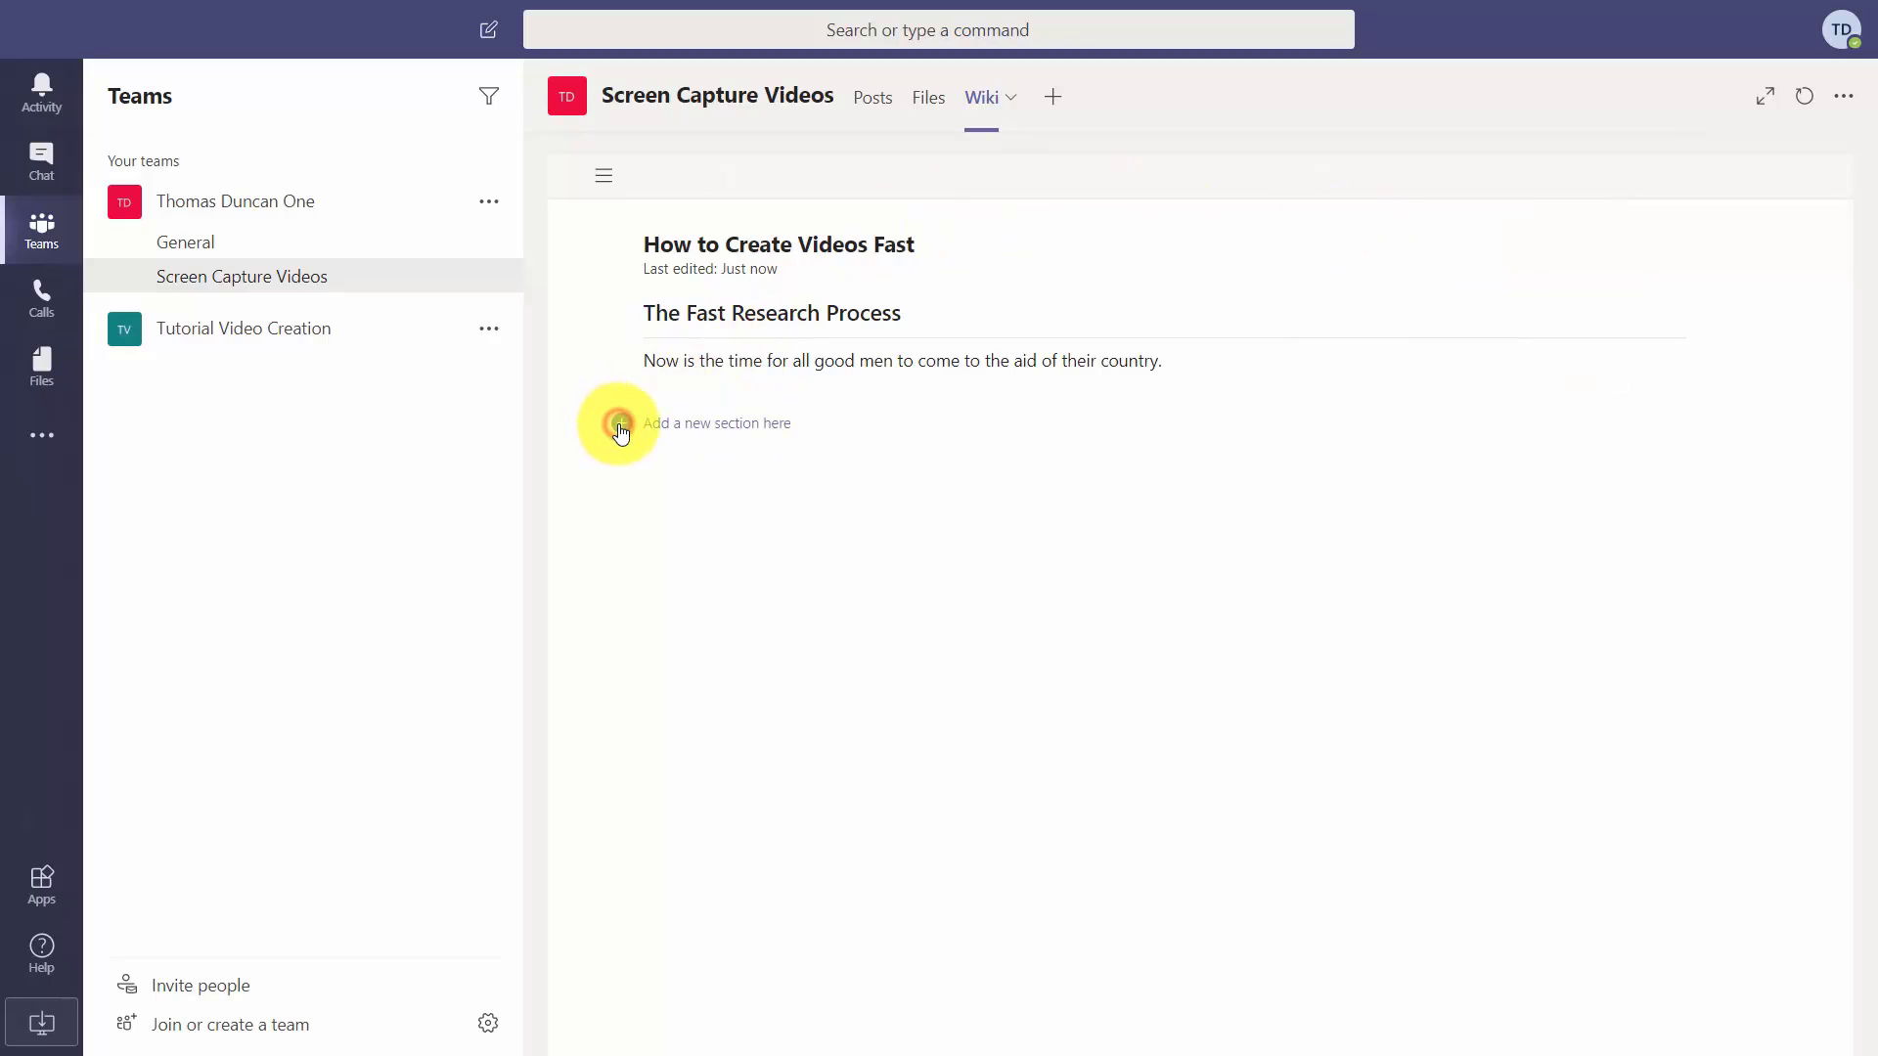
Add a section titled The Fast Building Process and copy the research section's link.
left_click(620, 423)
left_click(732, 470)
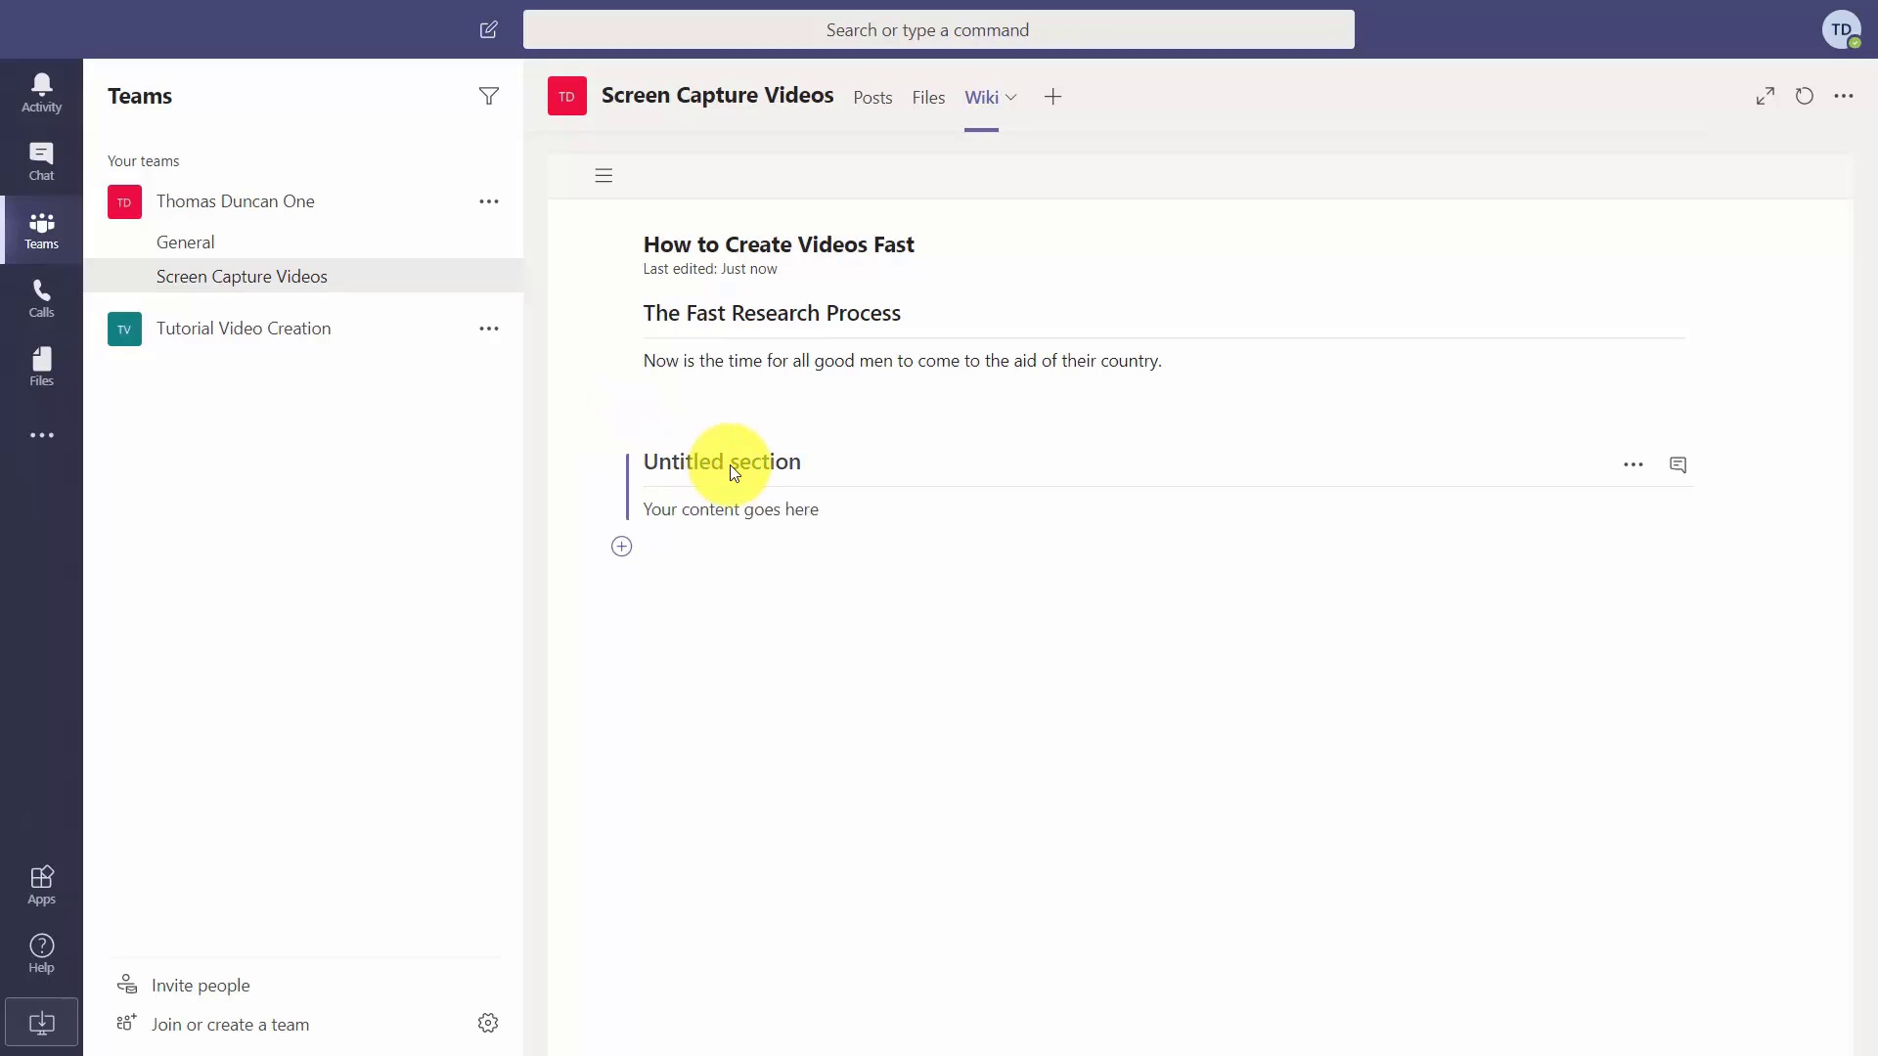
type("The Fast Building Process")
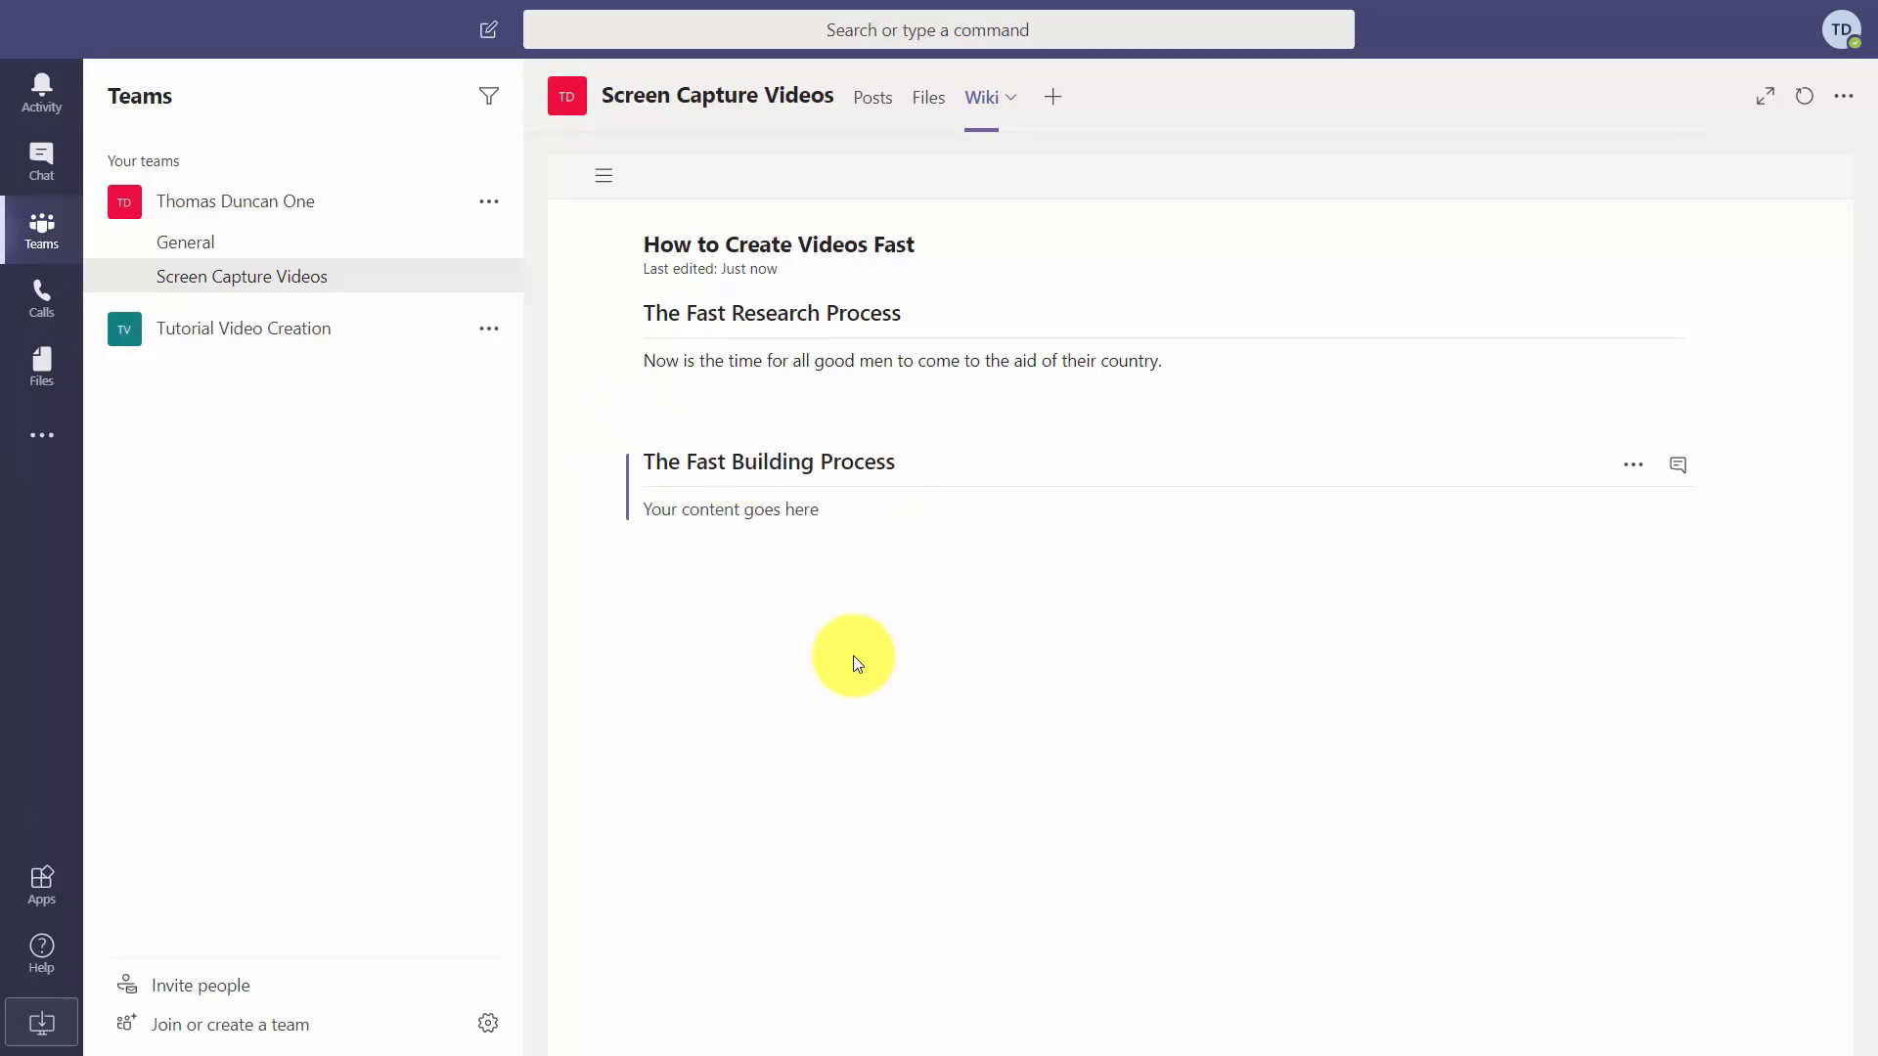
left_click(846, 648)
left_click(761, 509)
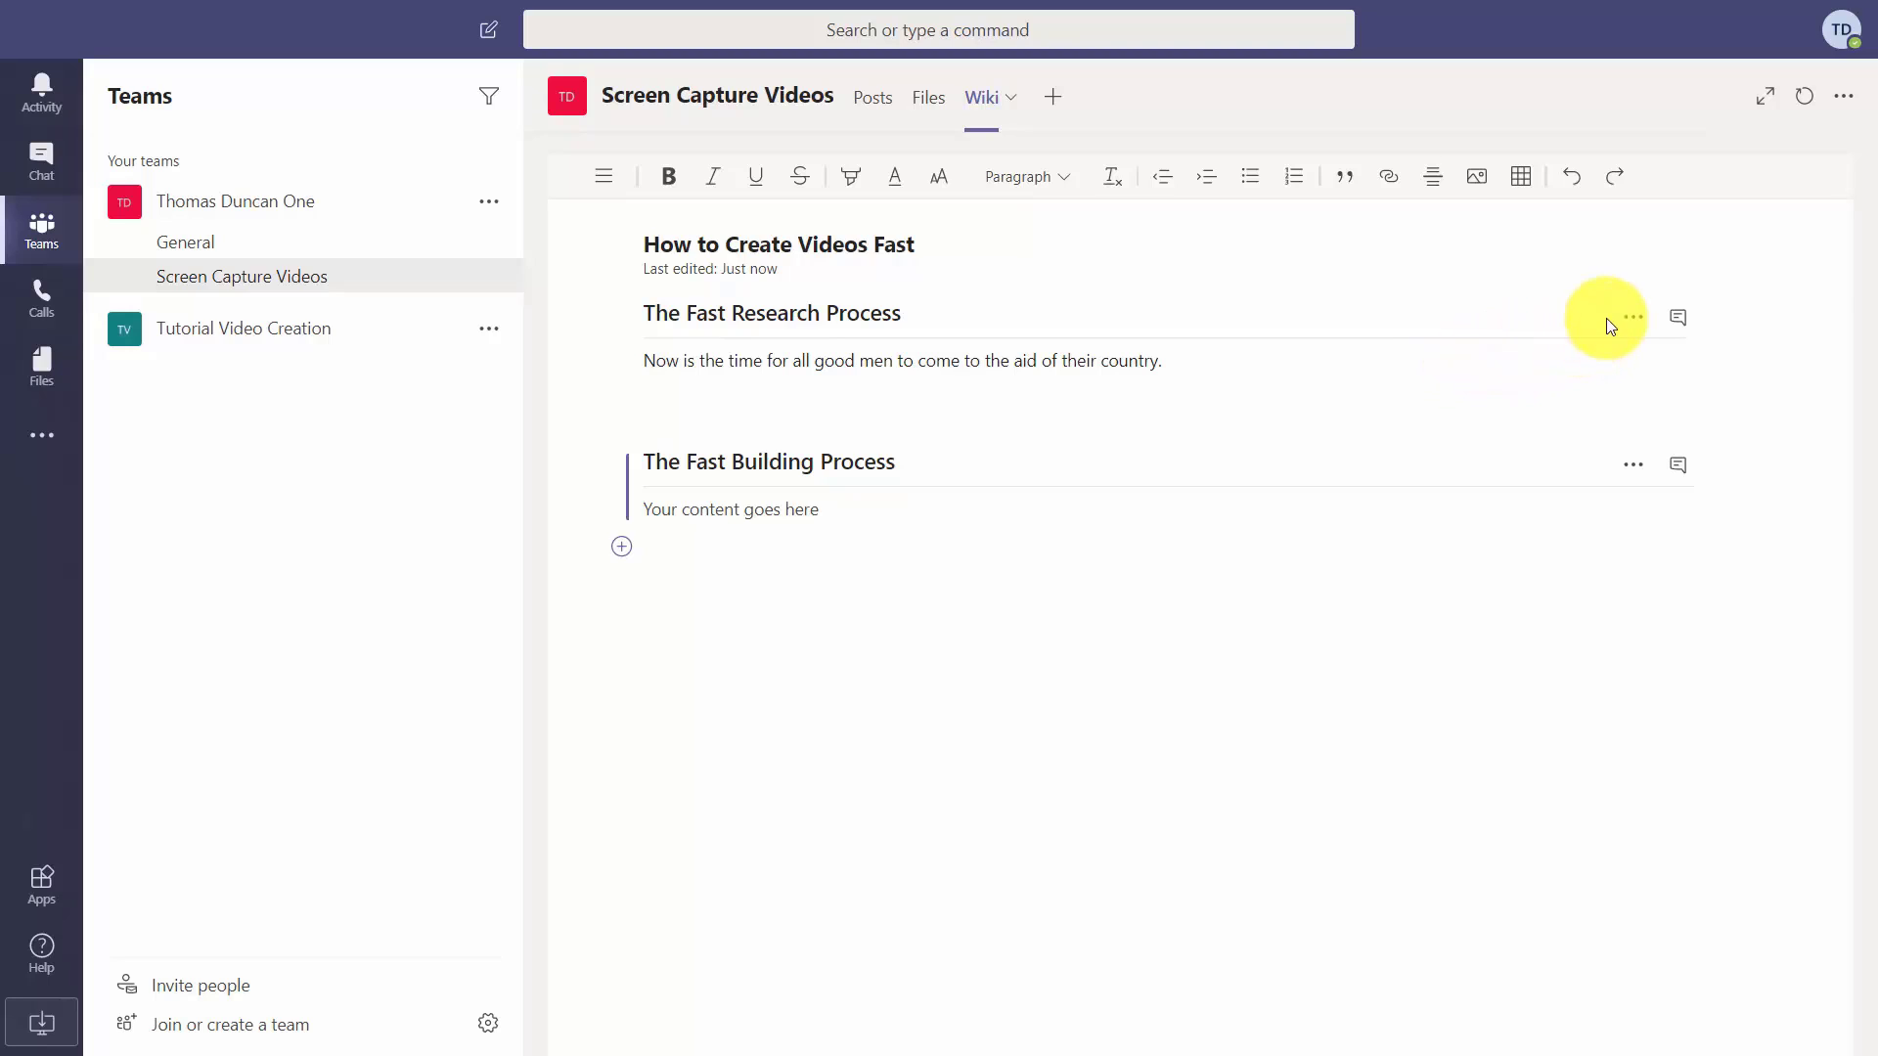
left_click(1633, 319)
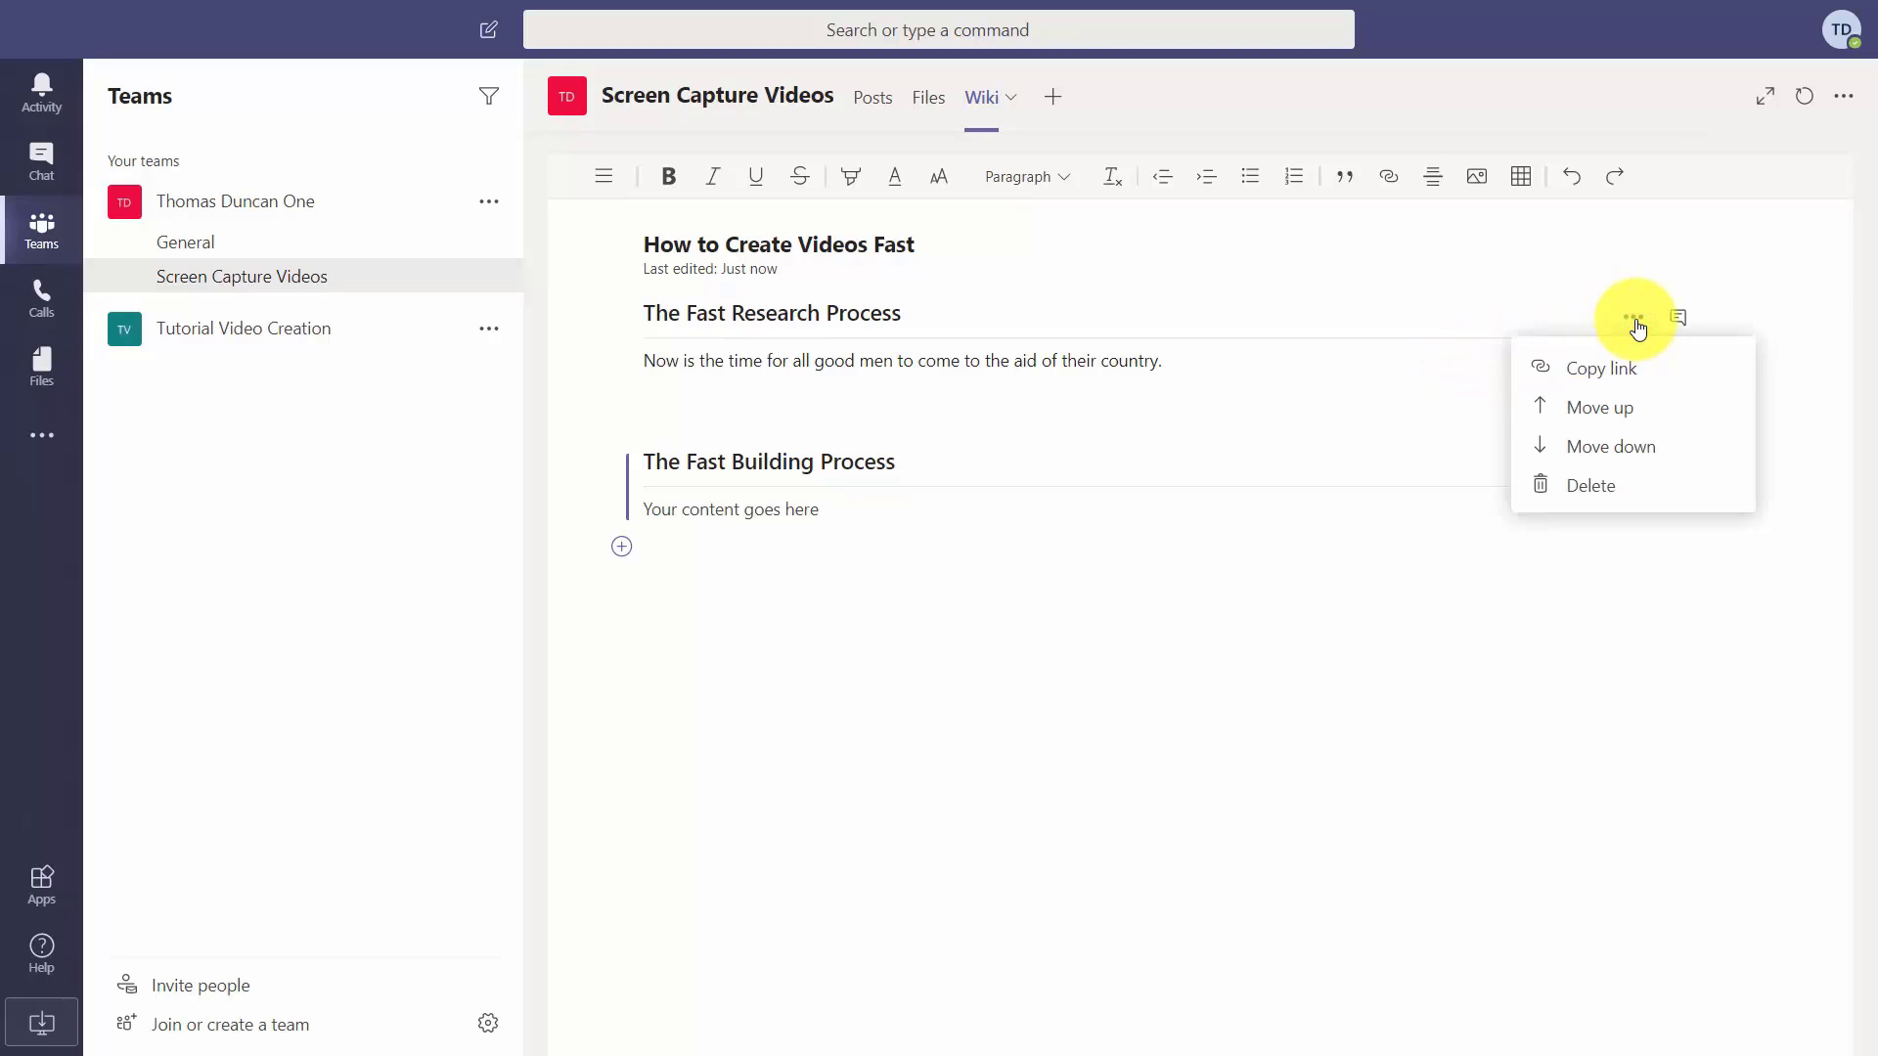
left_click(1604, 377)
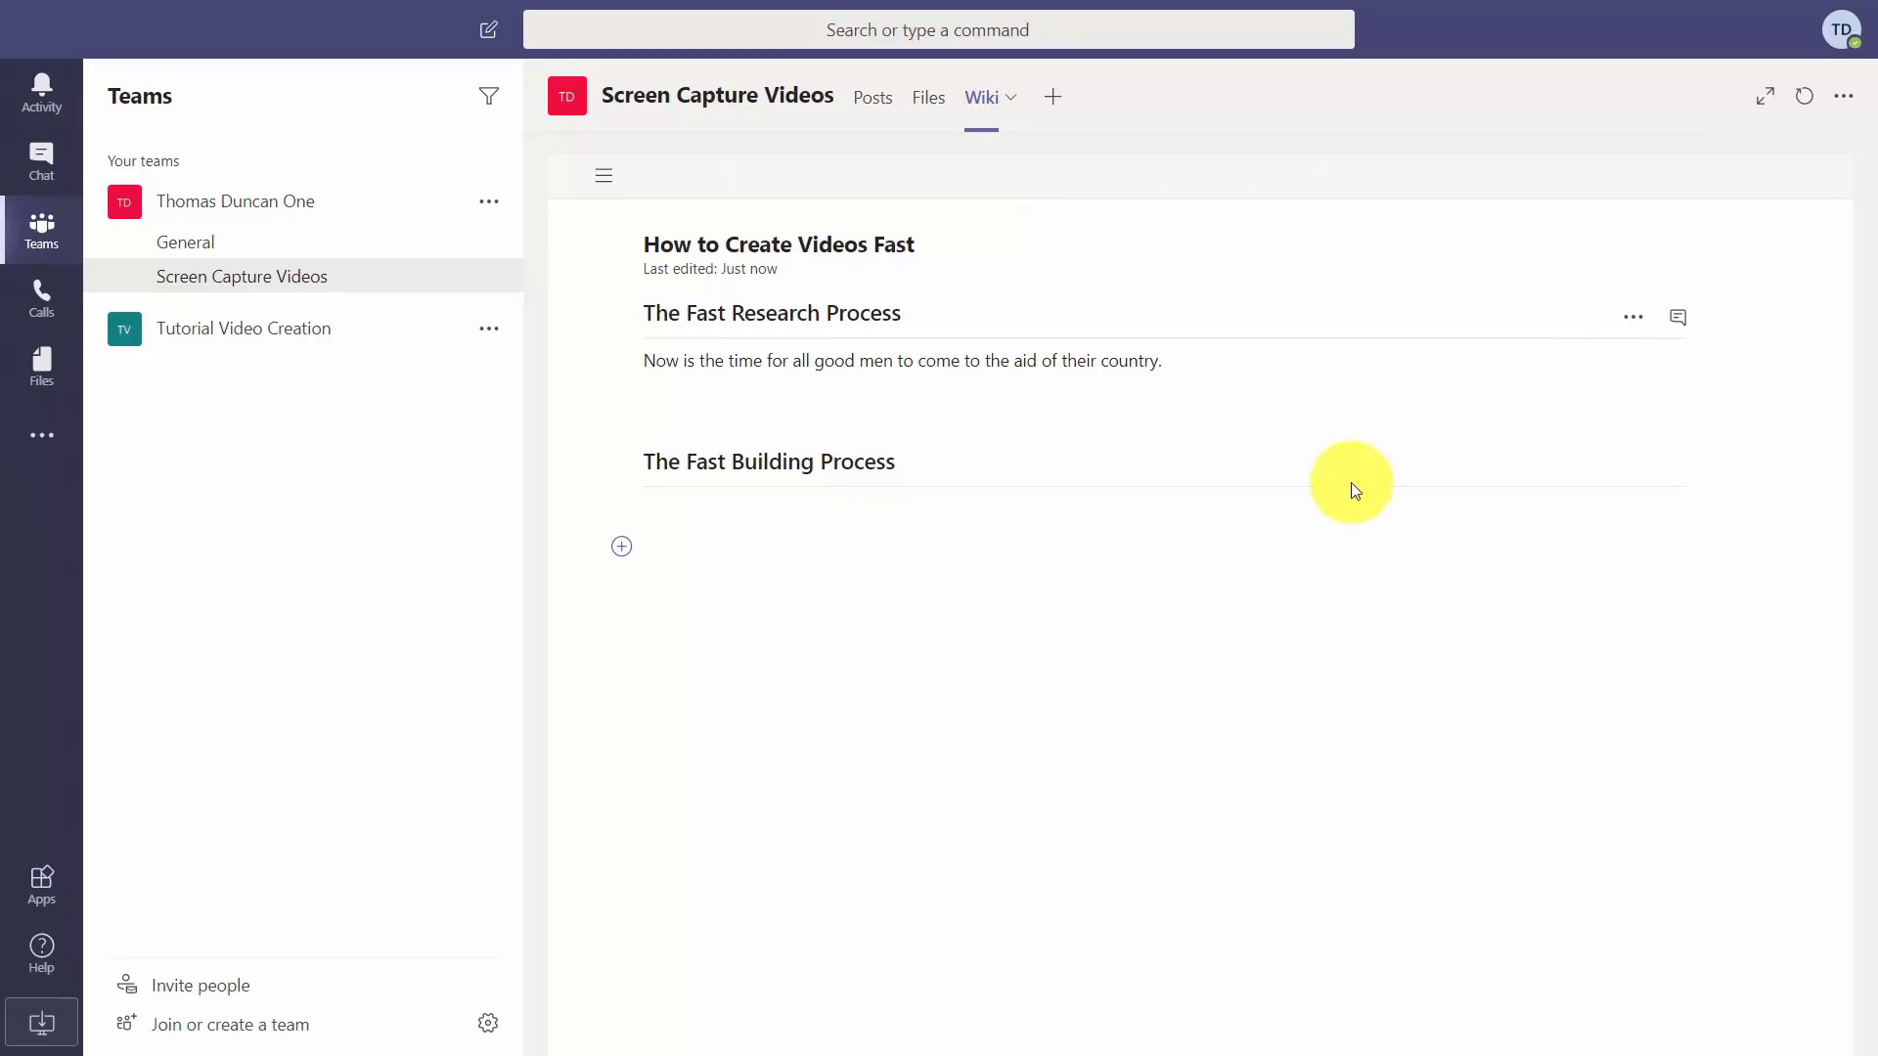
Open The Fast Research Process section conversation, then edit The Fast Building Process section.
left_click(1681, 318)
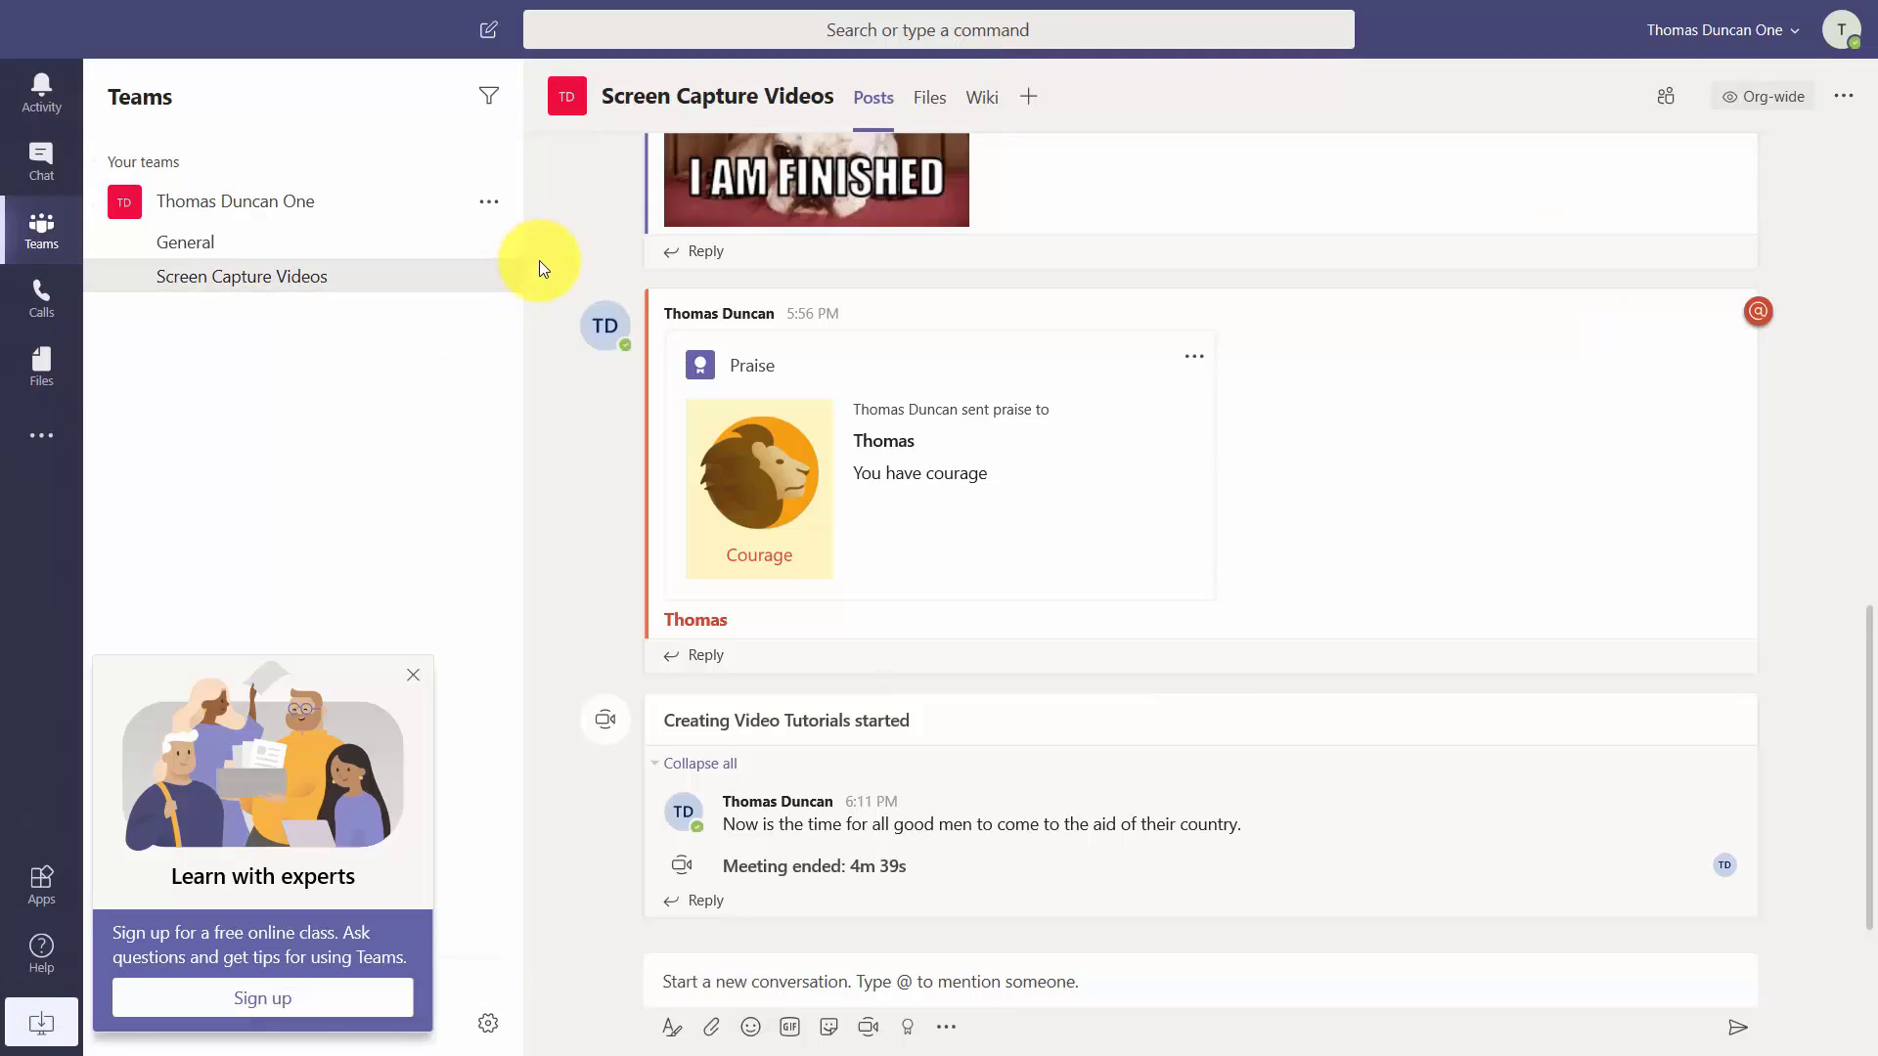
left_click(971, 101)
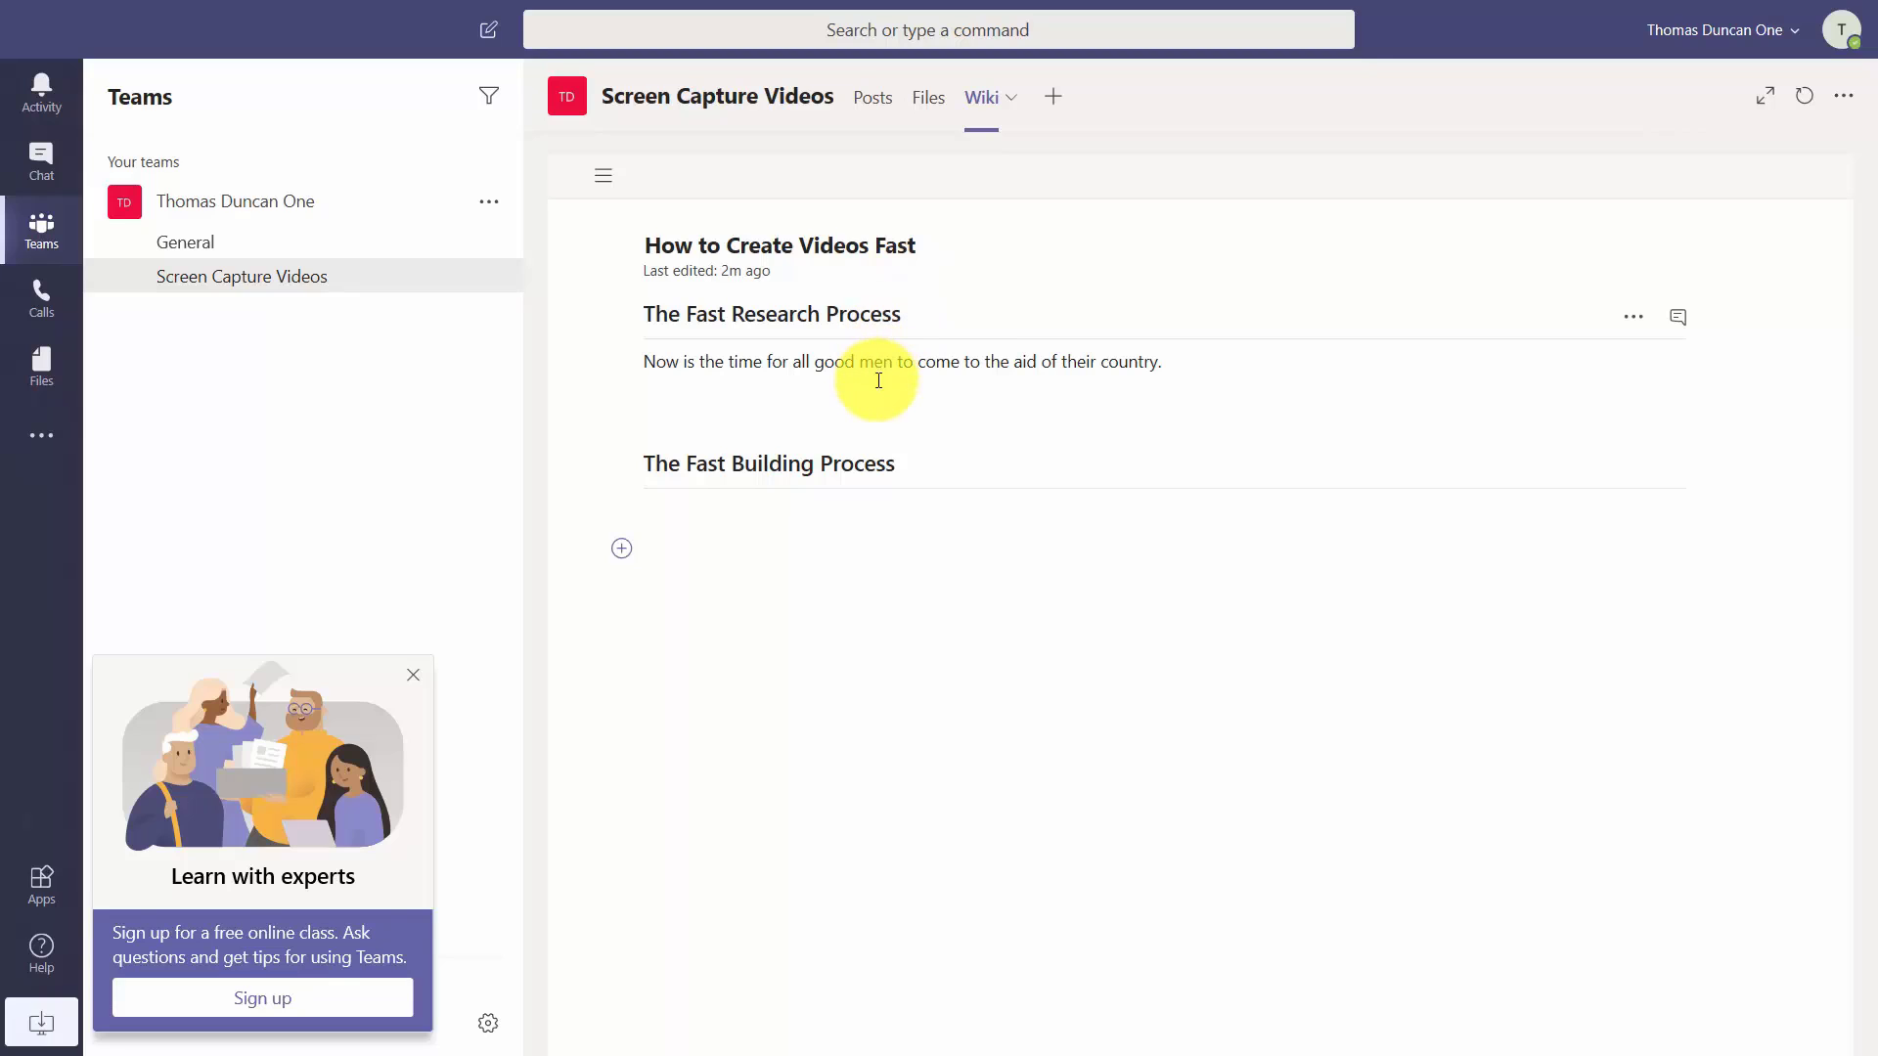
left_click(1678, 318)
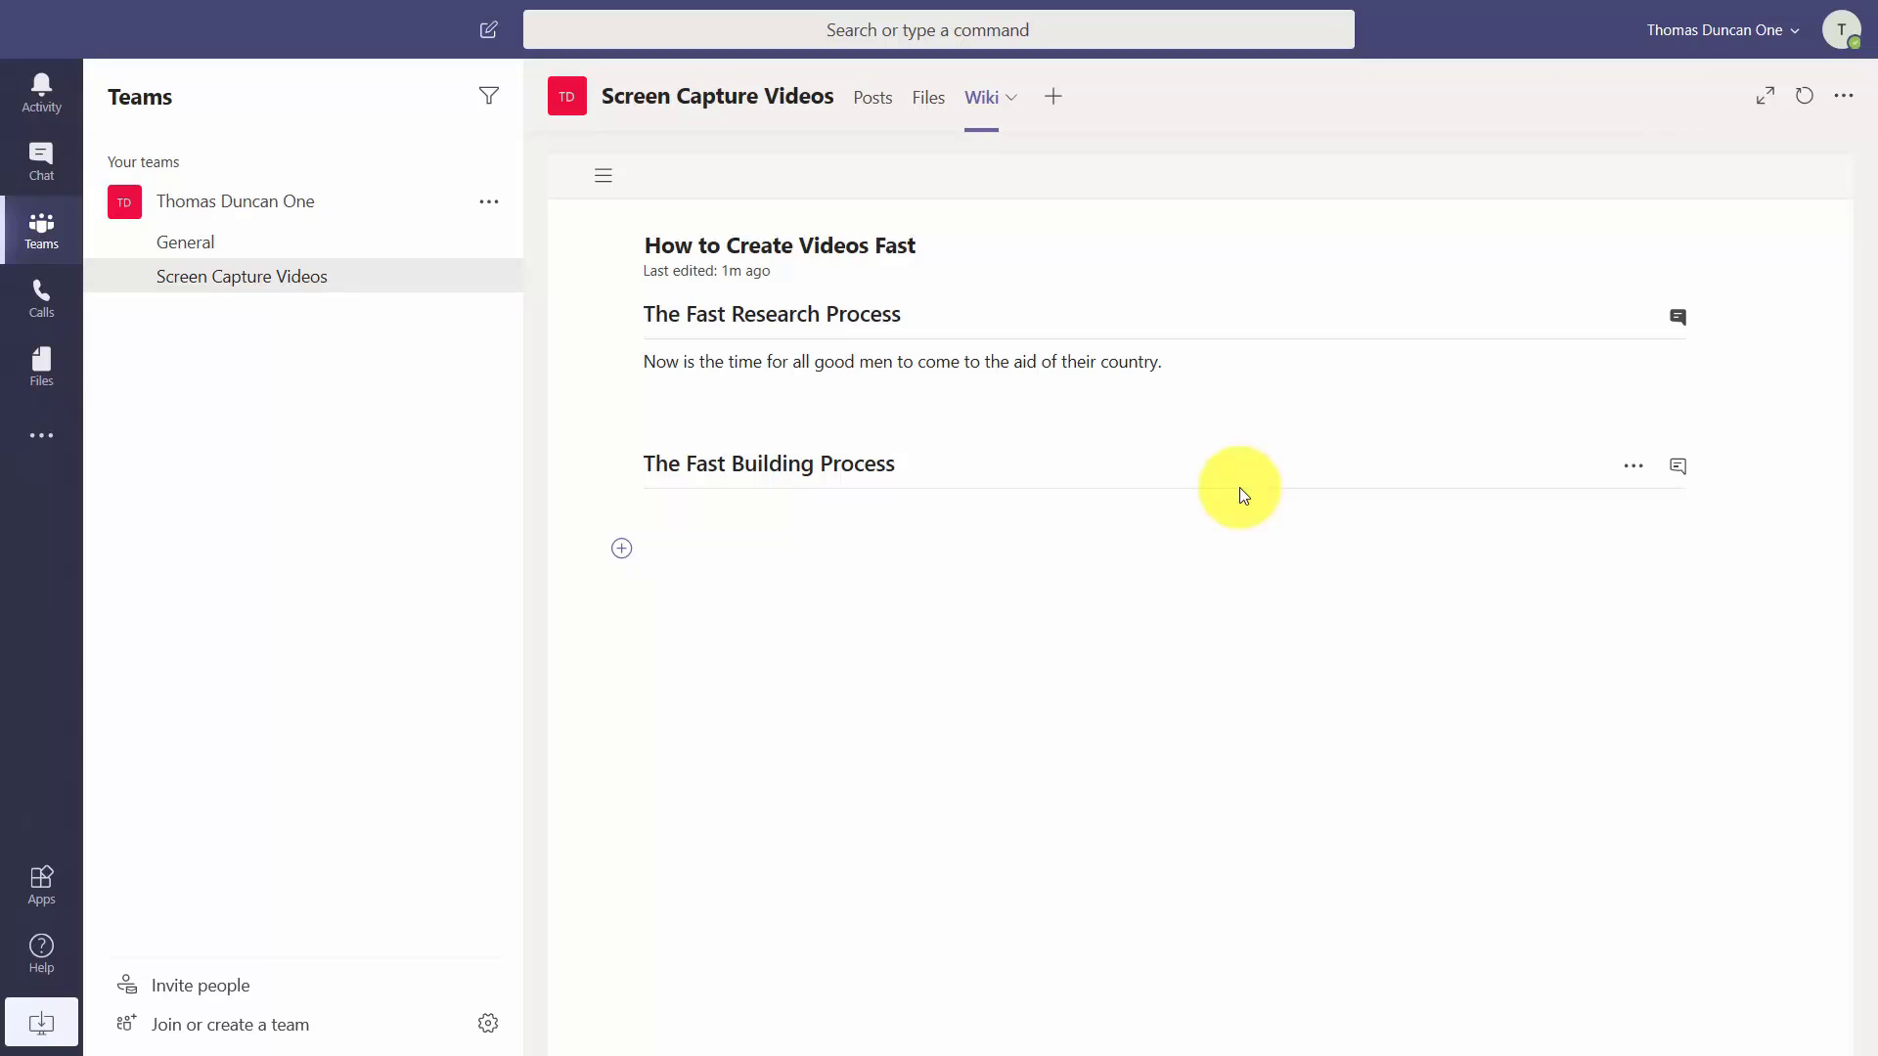
left_click(979, 590)
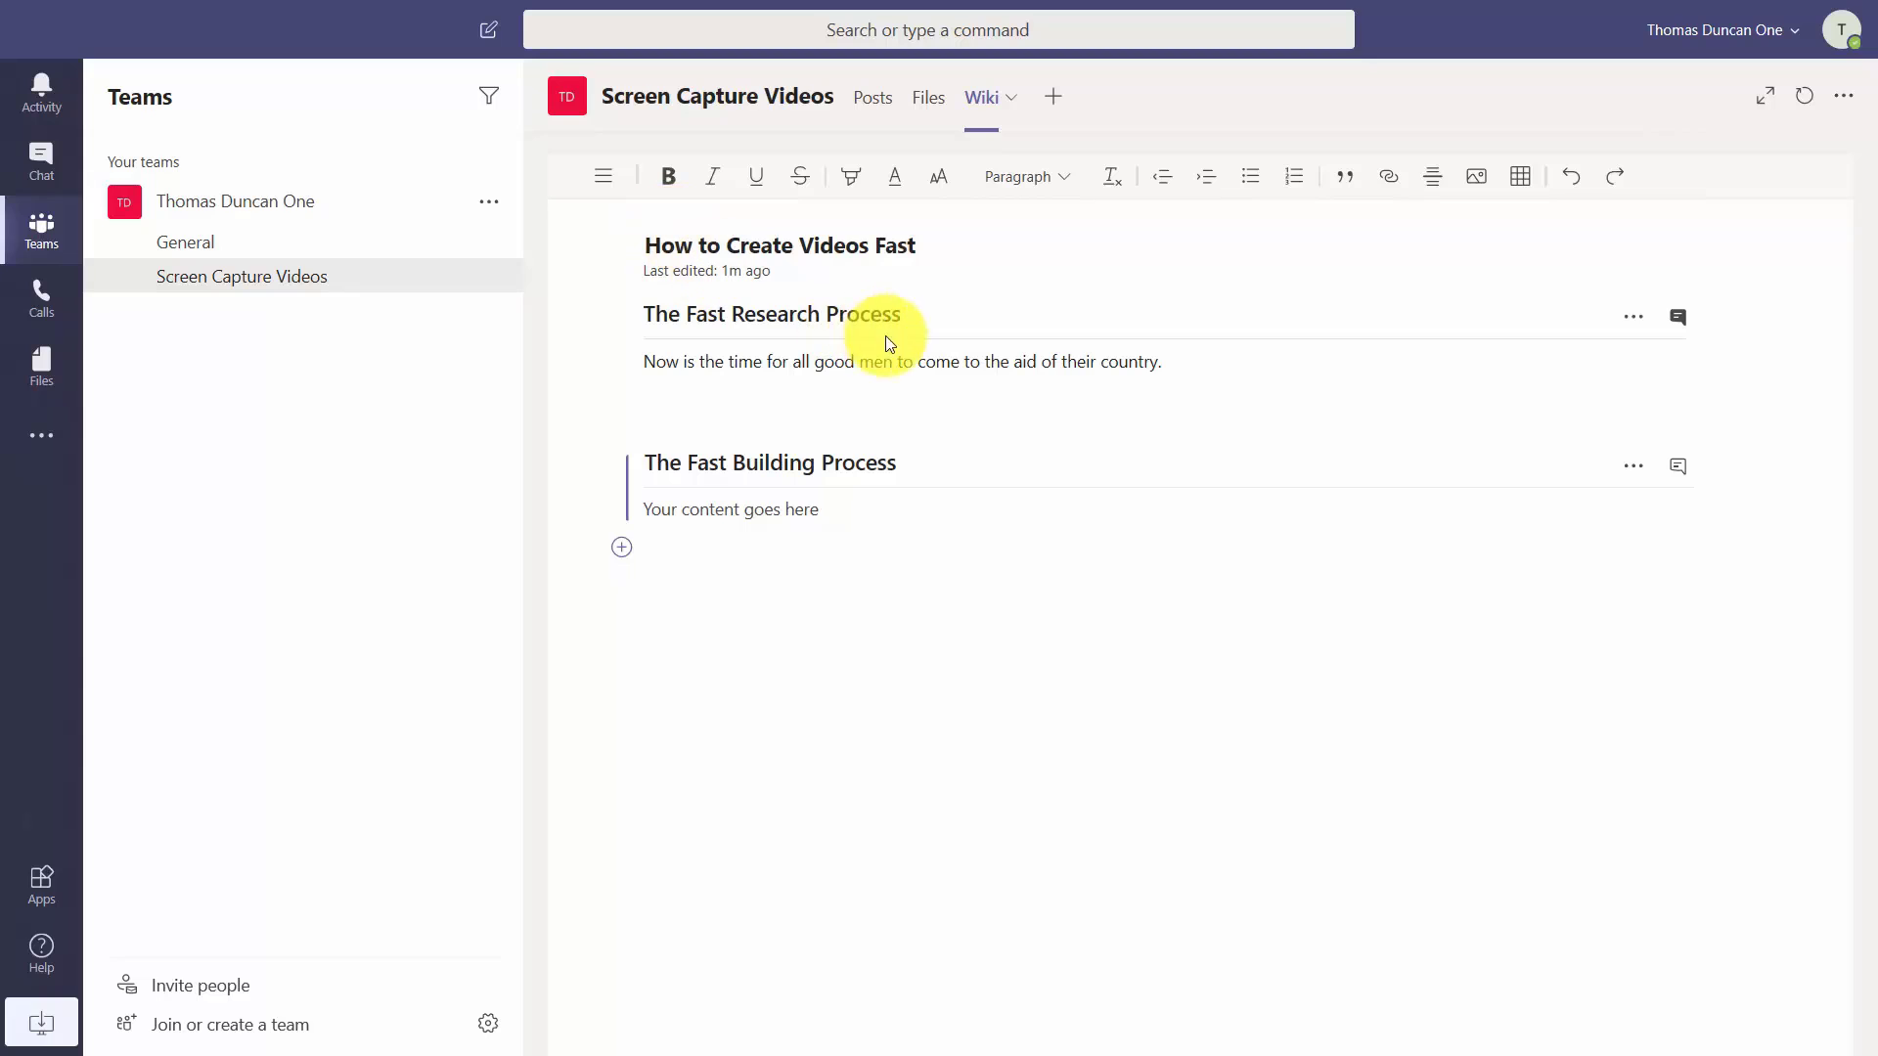
Search across Teams for 'Fast Research'.
left_click(797, 21)
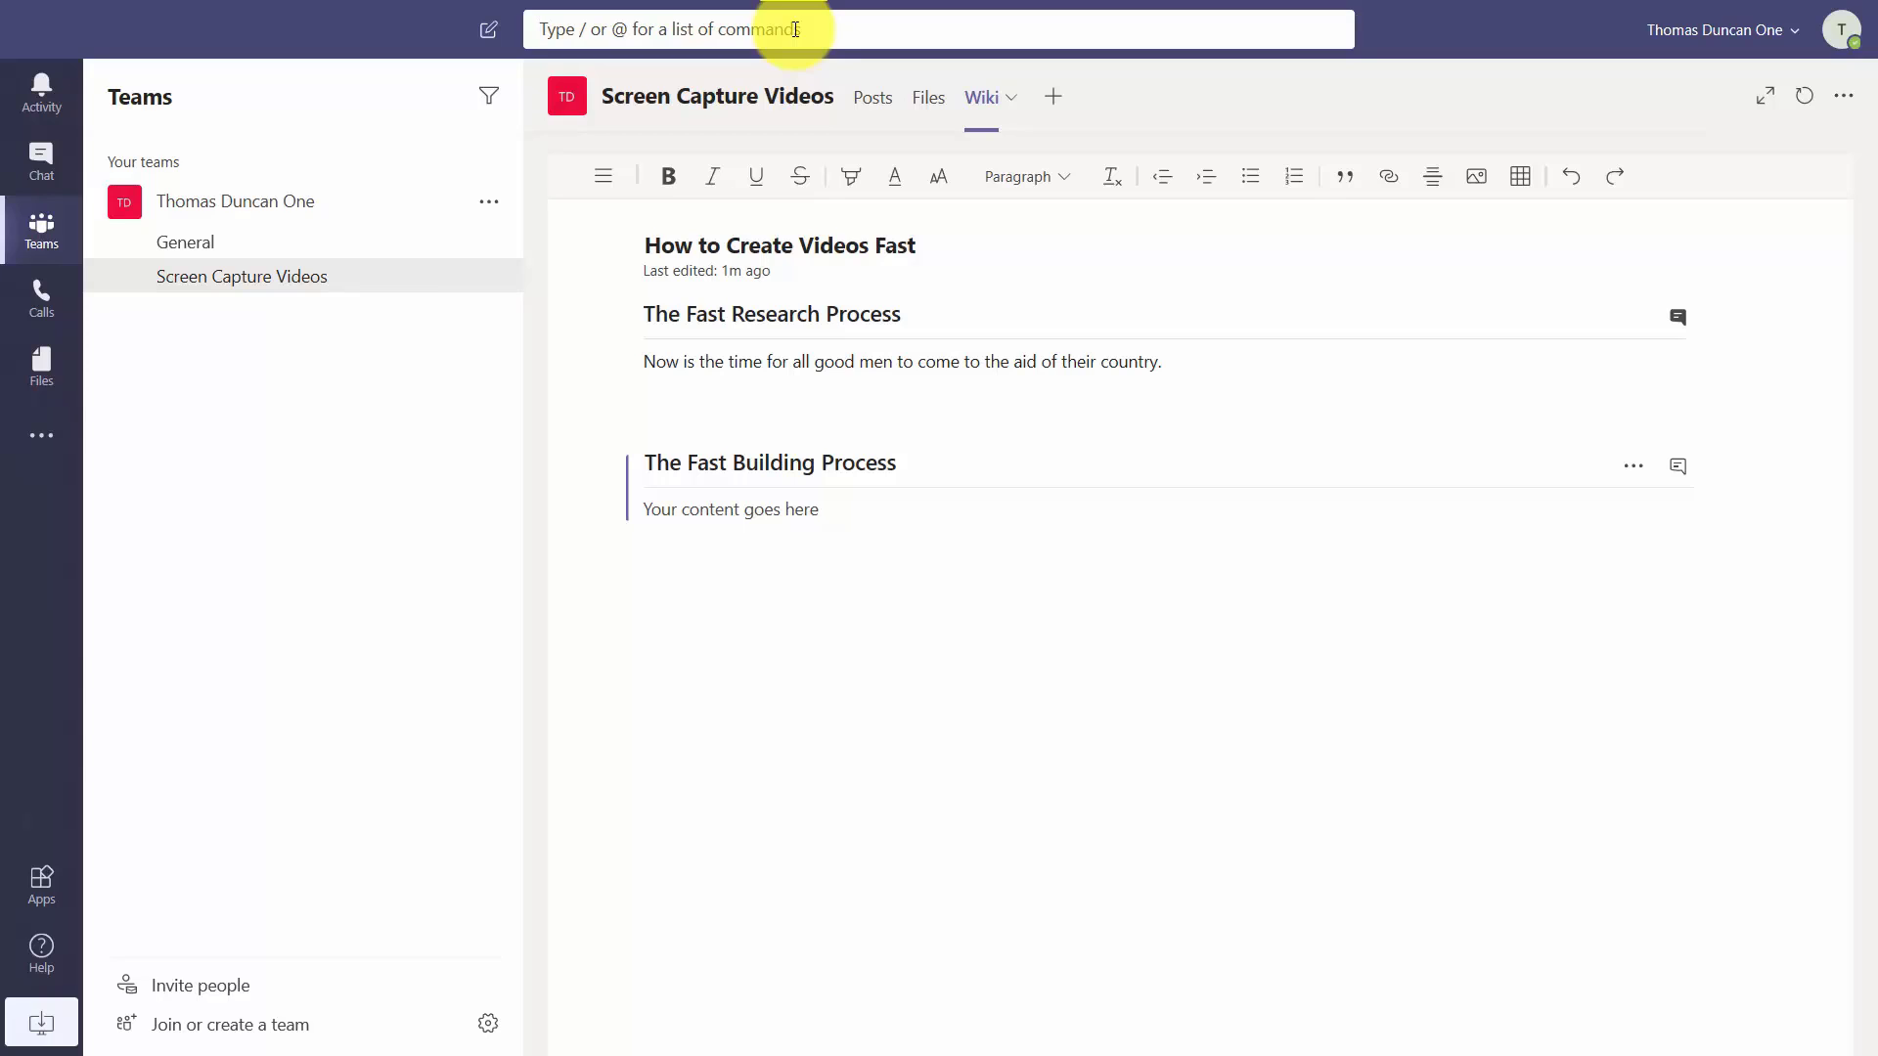
type("Fast Research")
key("Return")
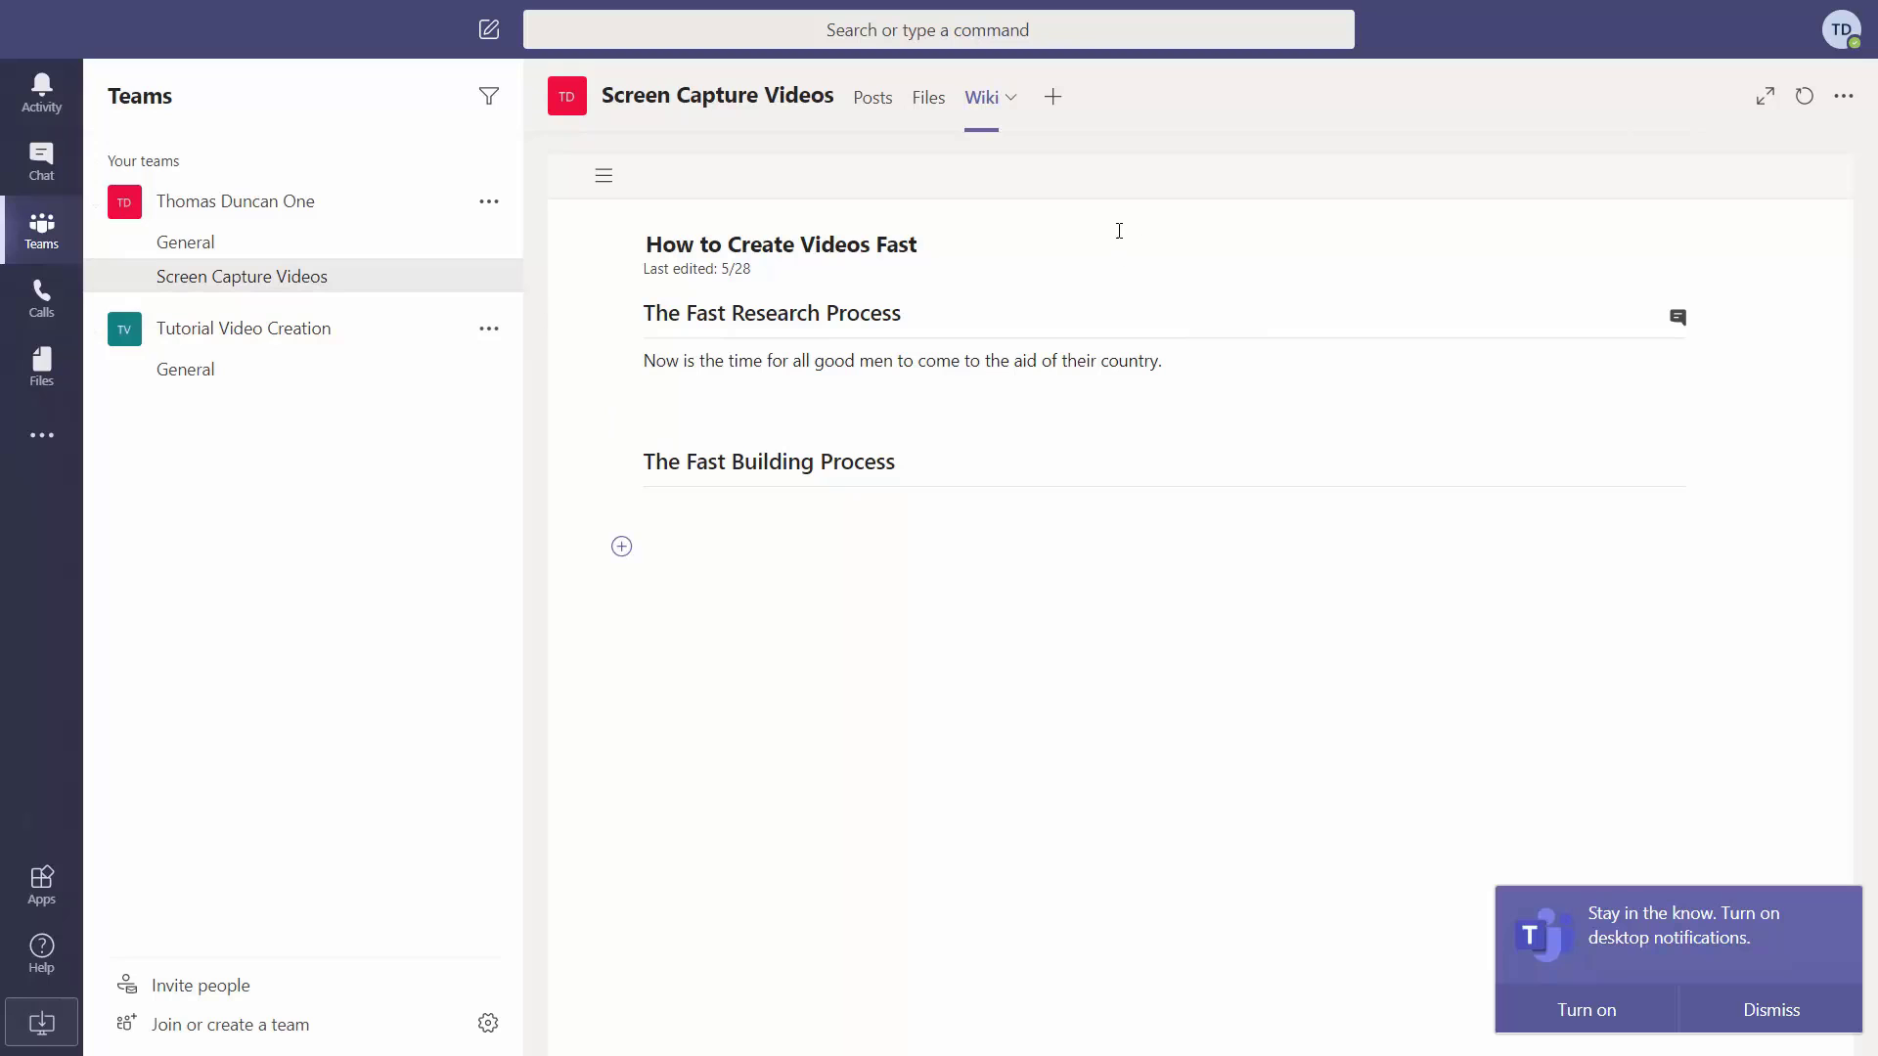
Start adding a new tab to the Screen Capture Videos channel.
left_click(1052, 98)
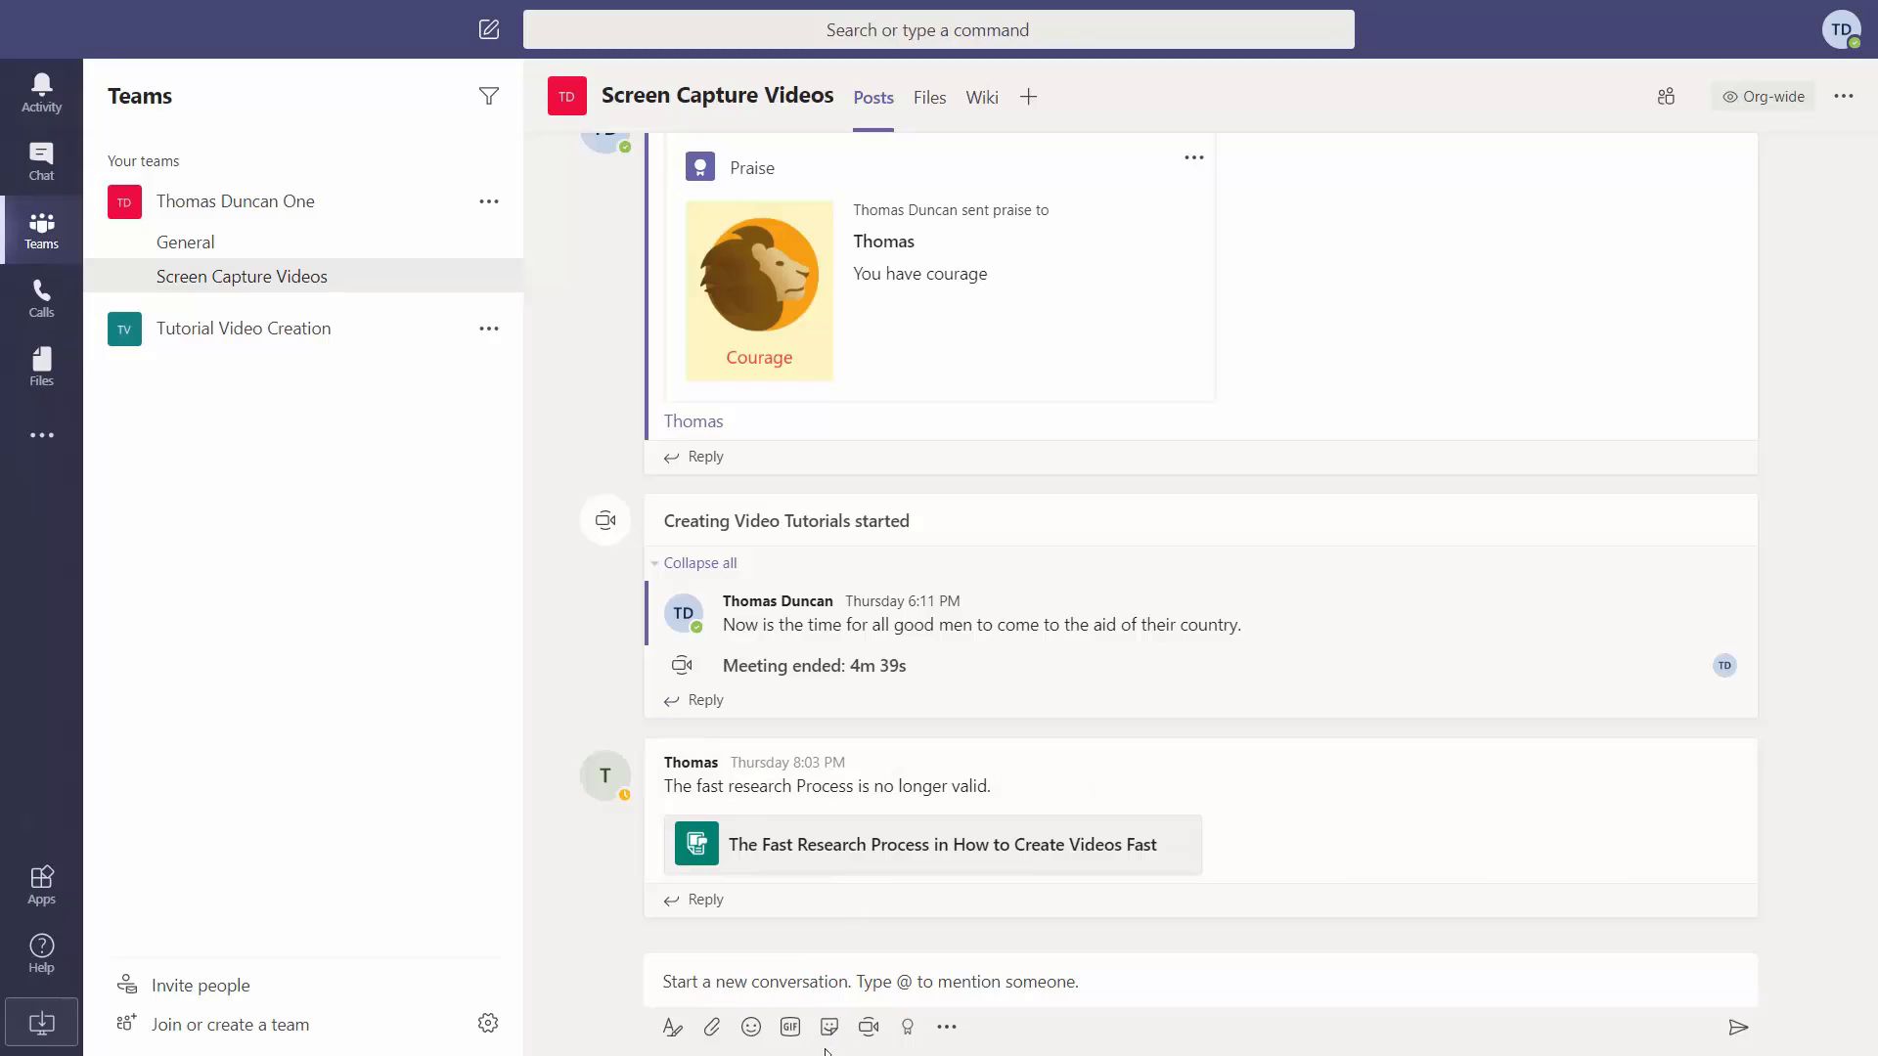
Post 'This is the Sunday Agenda' with Sunday 645 PM.docx attached from the computer.
left_click(715, 1038)
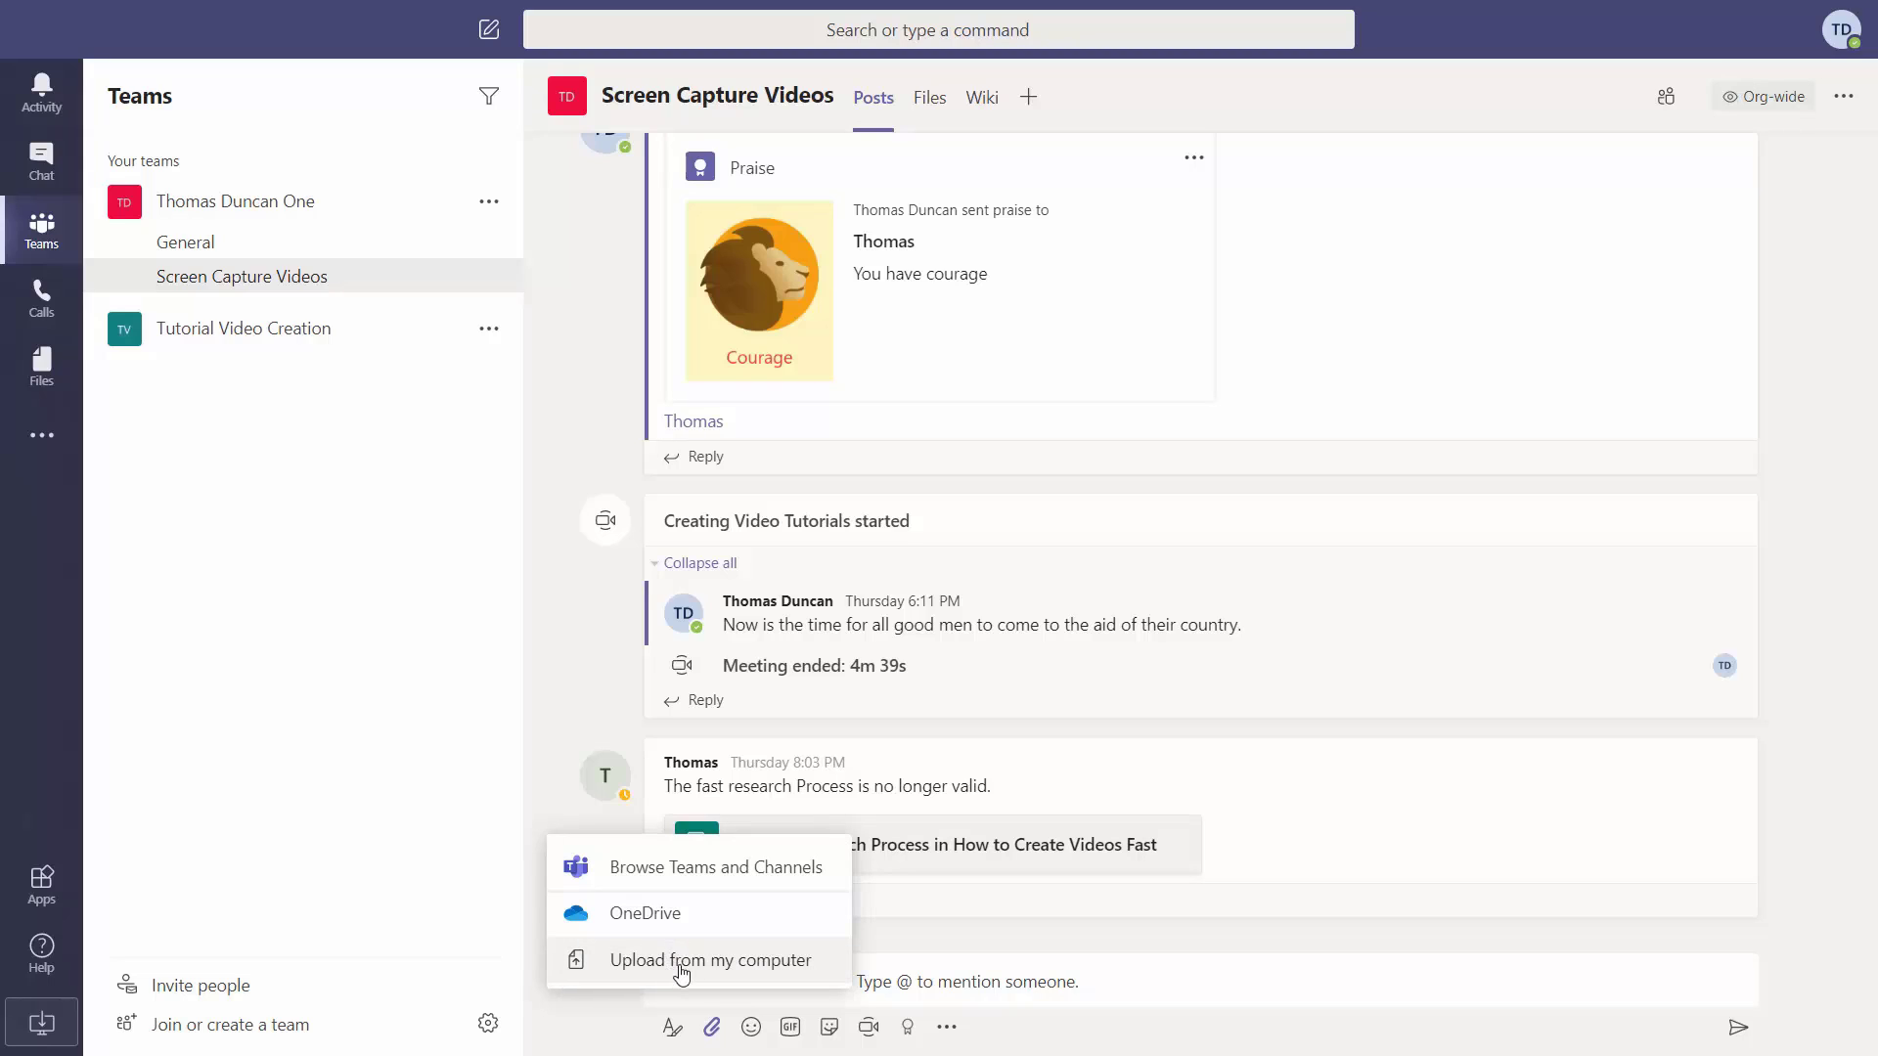
left_click(681, 960)
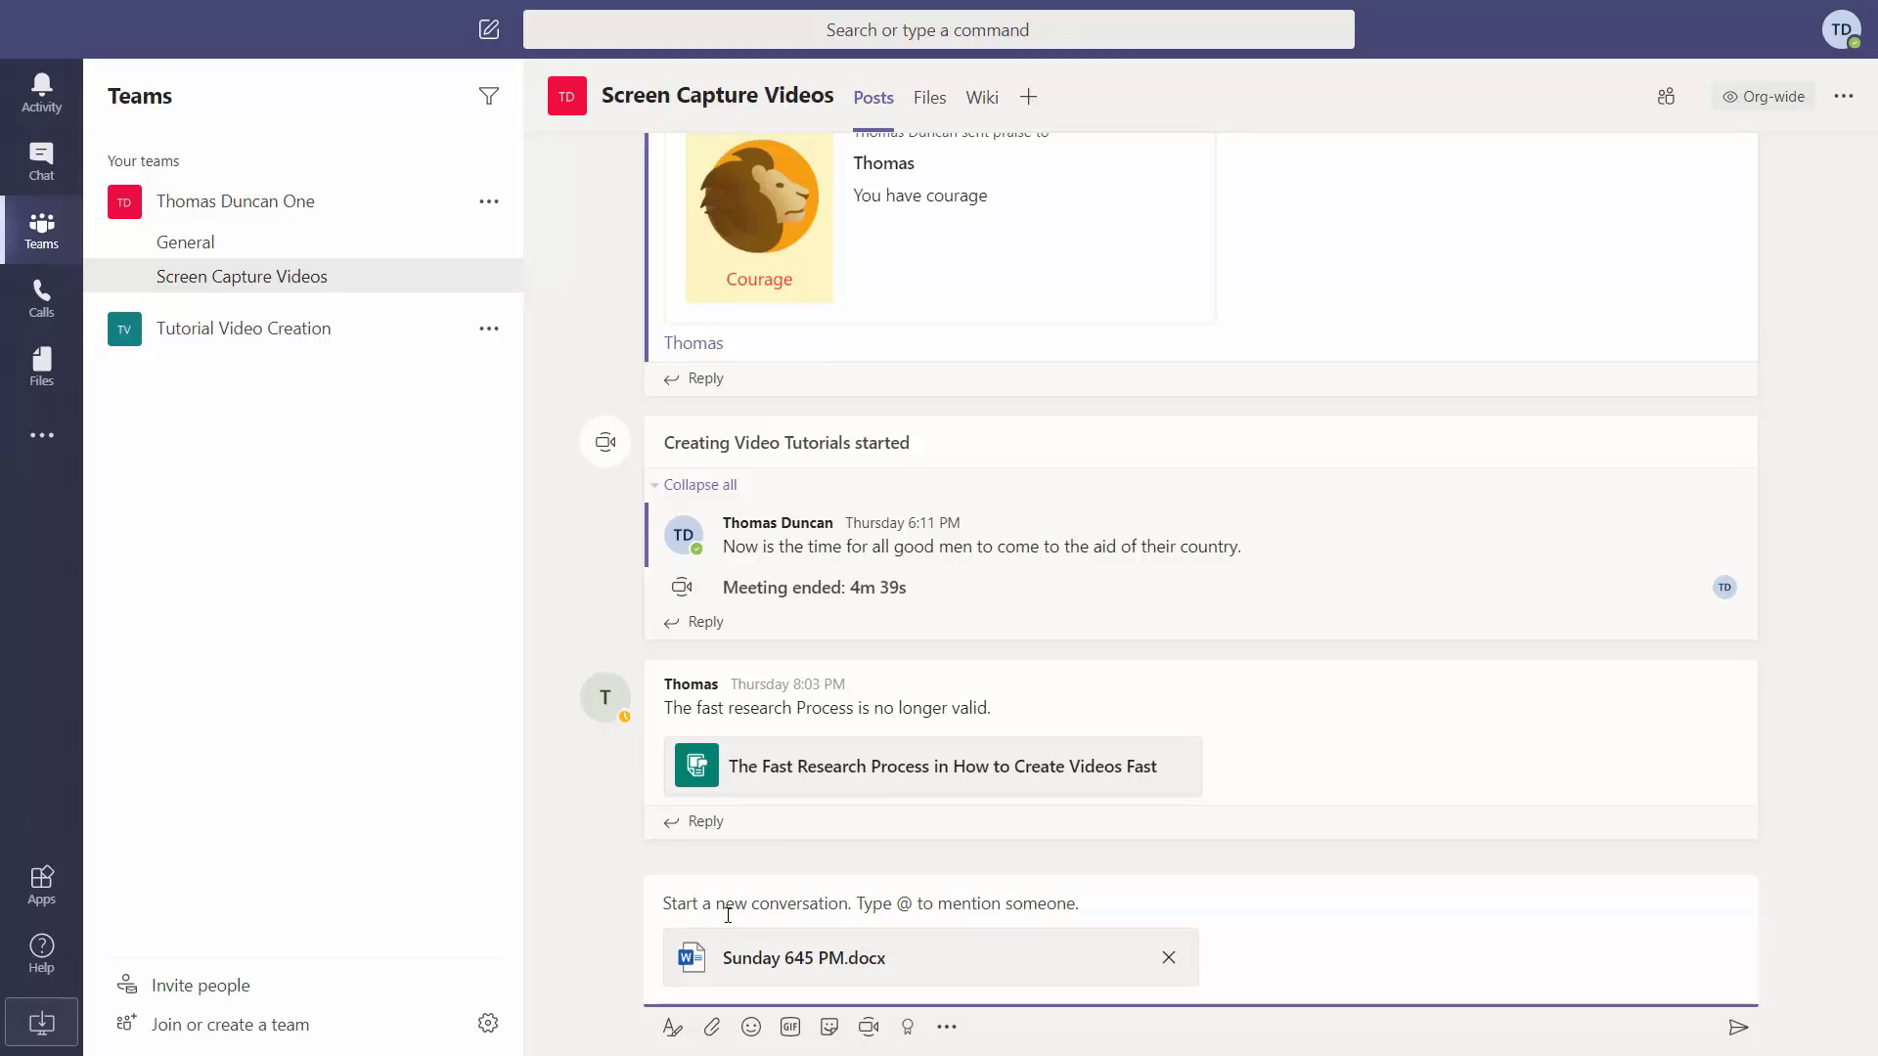
type("This is the Sunday Agenda")
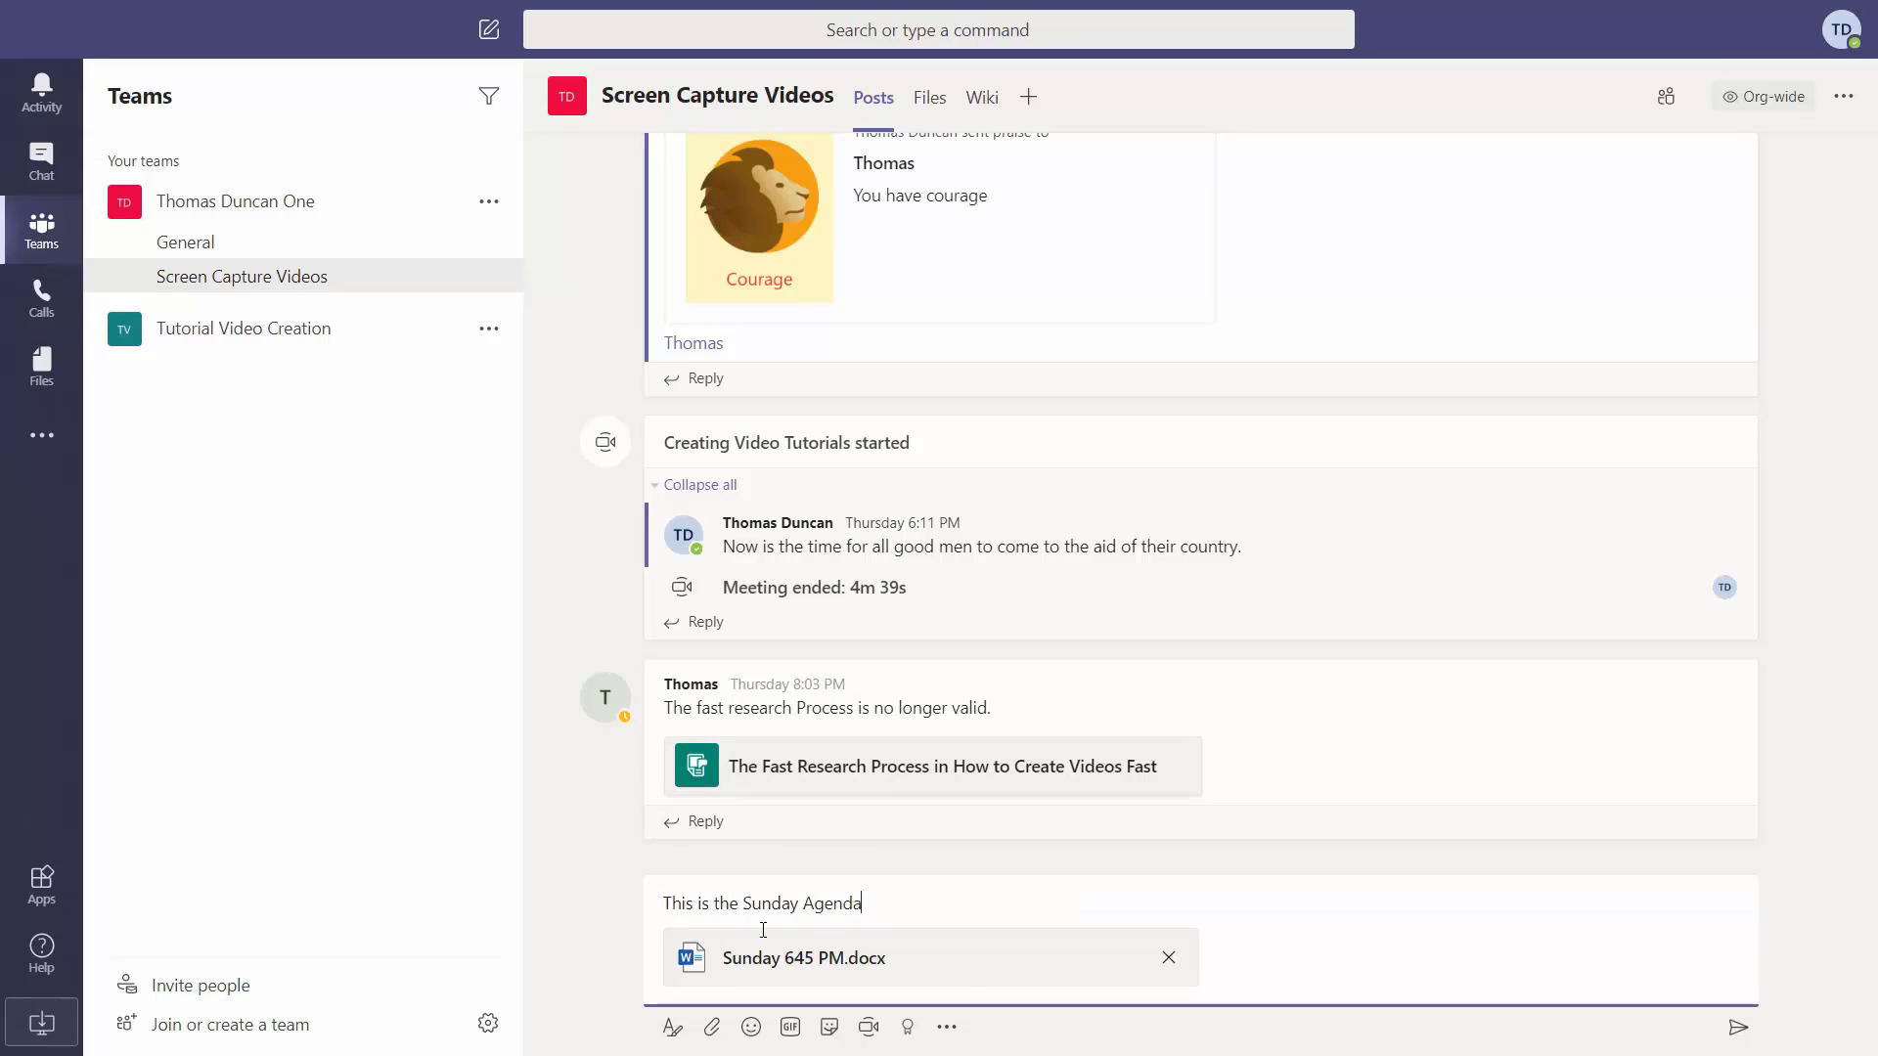
left_click(1737, 1029)
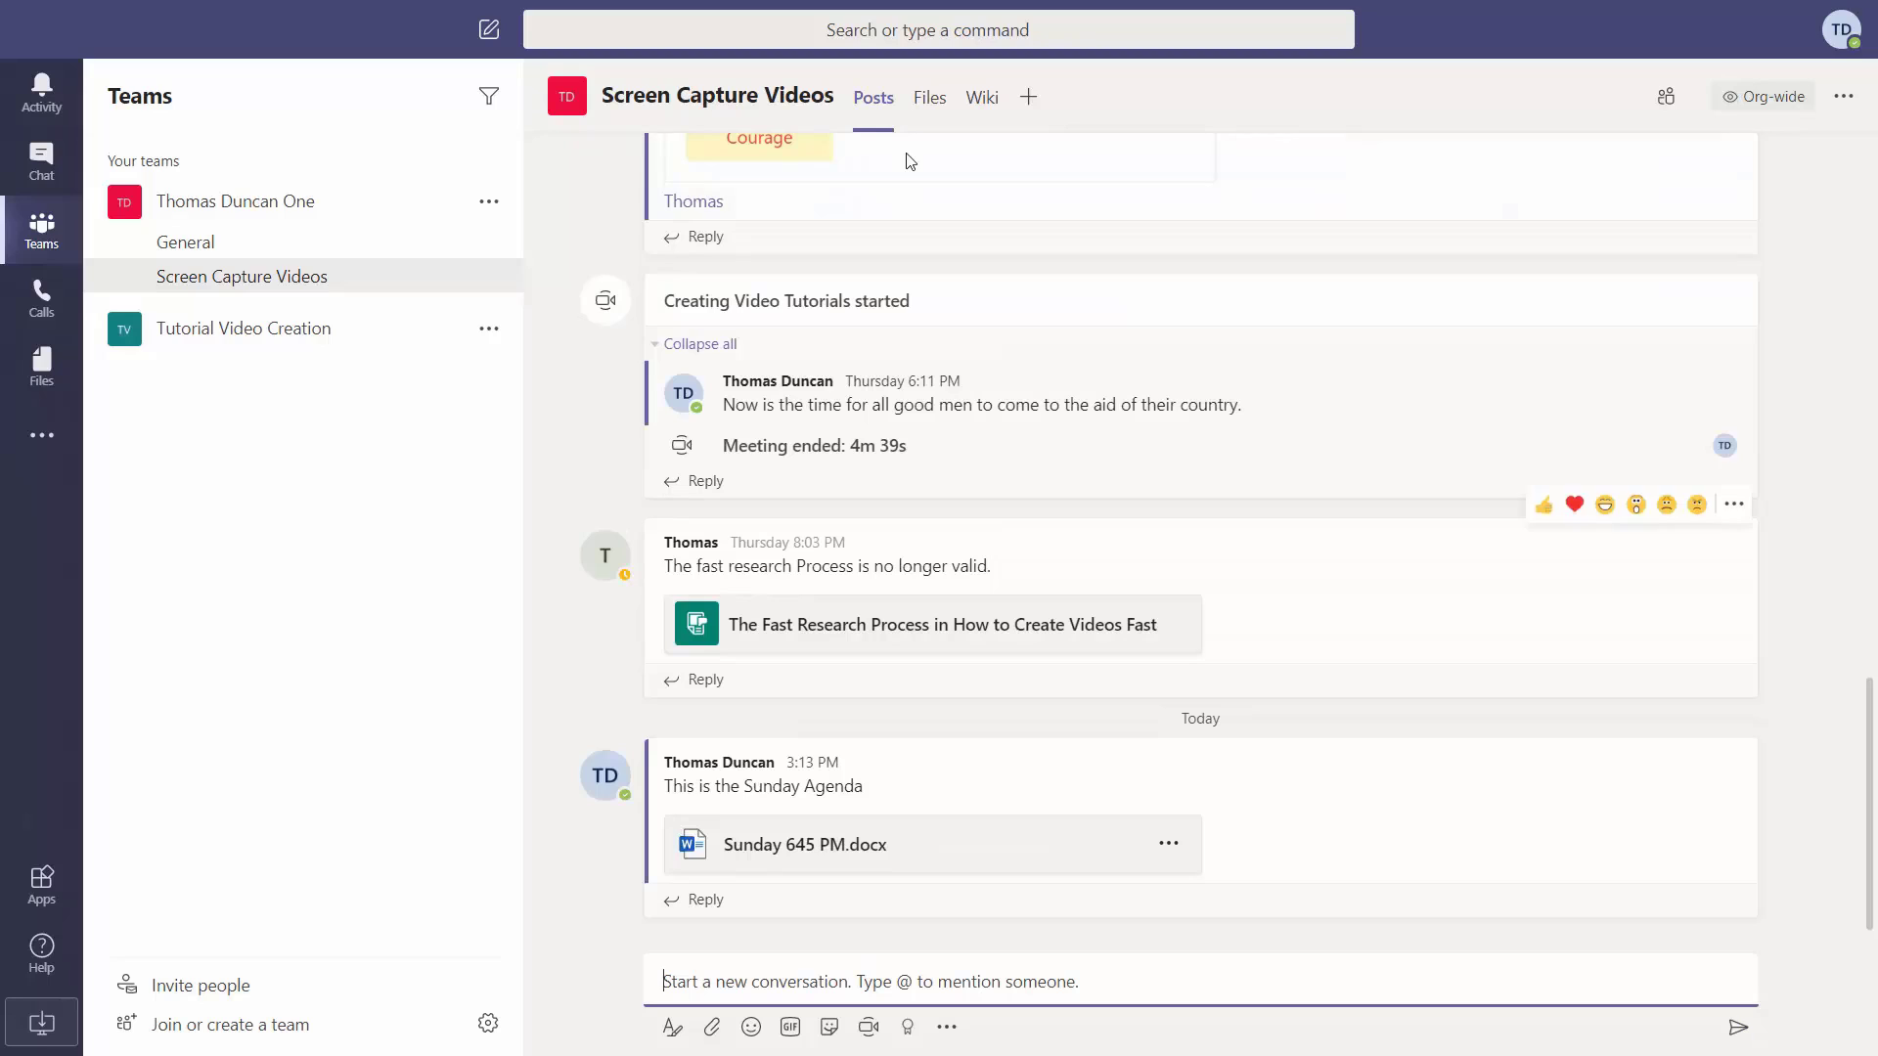
Add a Word tab showing Sunday 645 PM.docx and save it.
left_click(1027, 98)
left_click(713, 421)
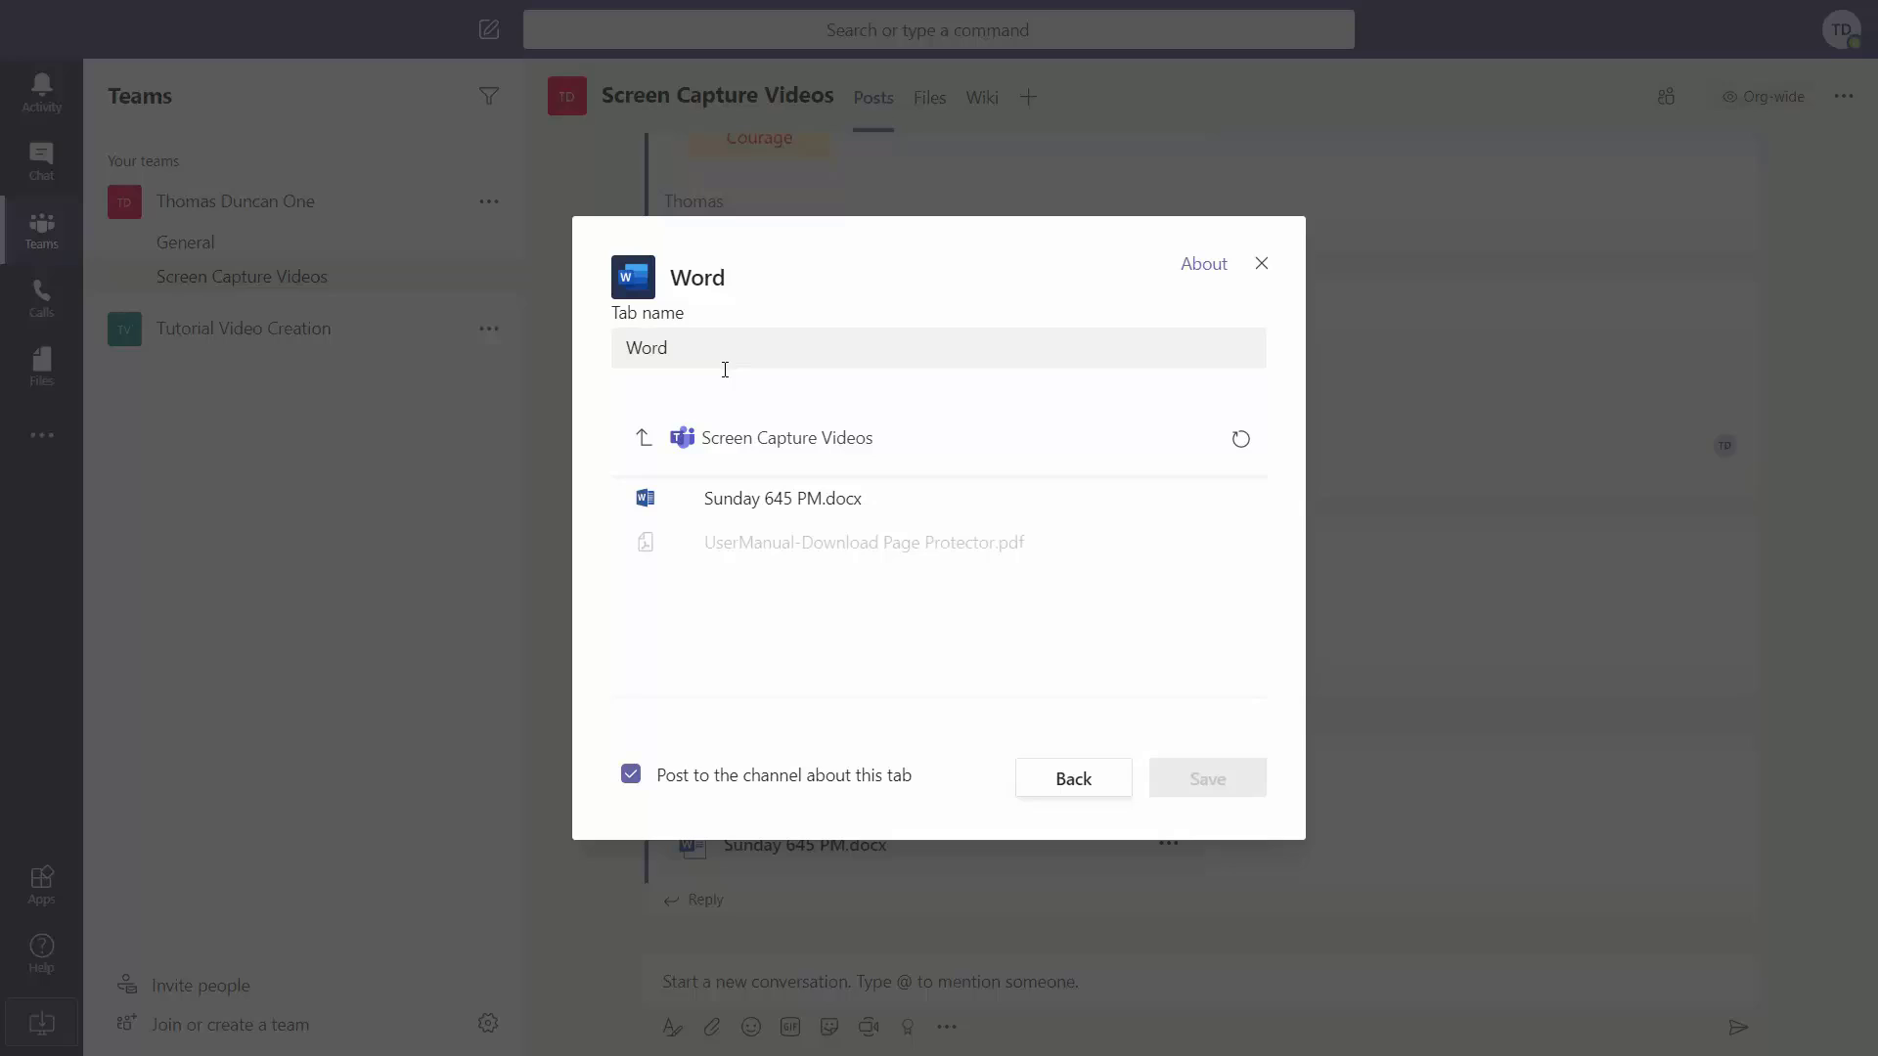
left_click(720, 499)
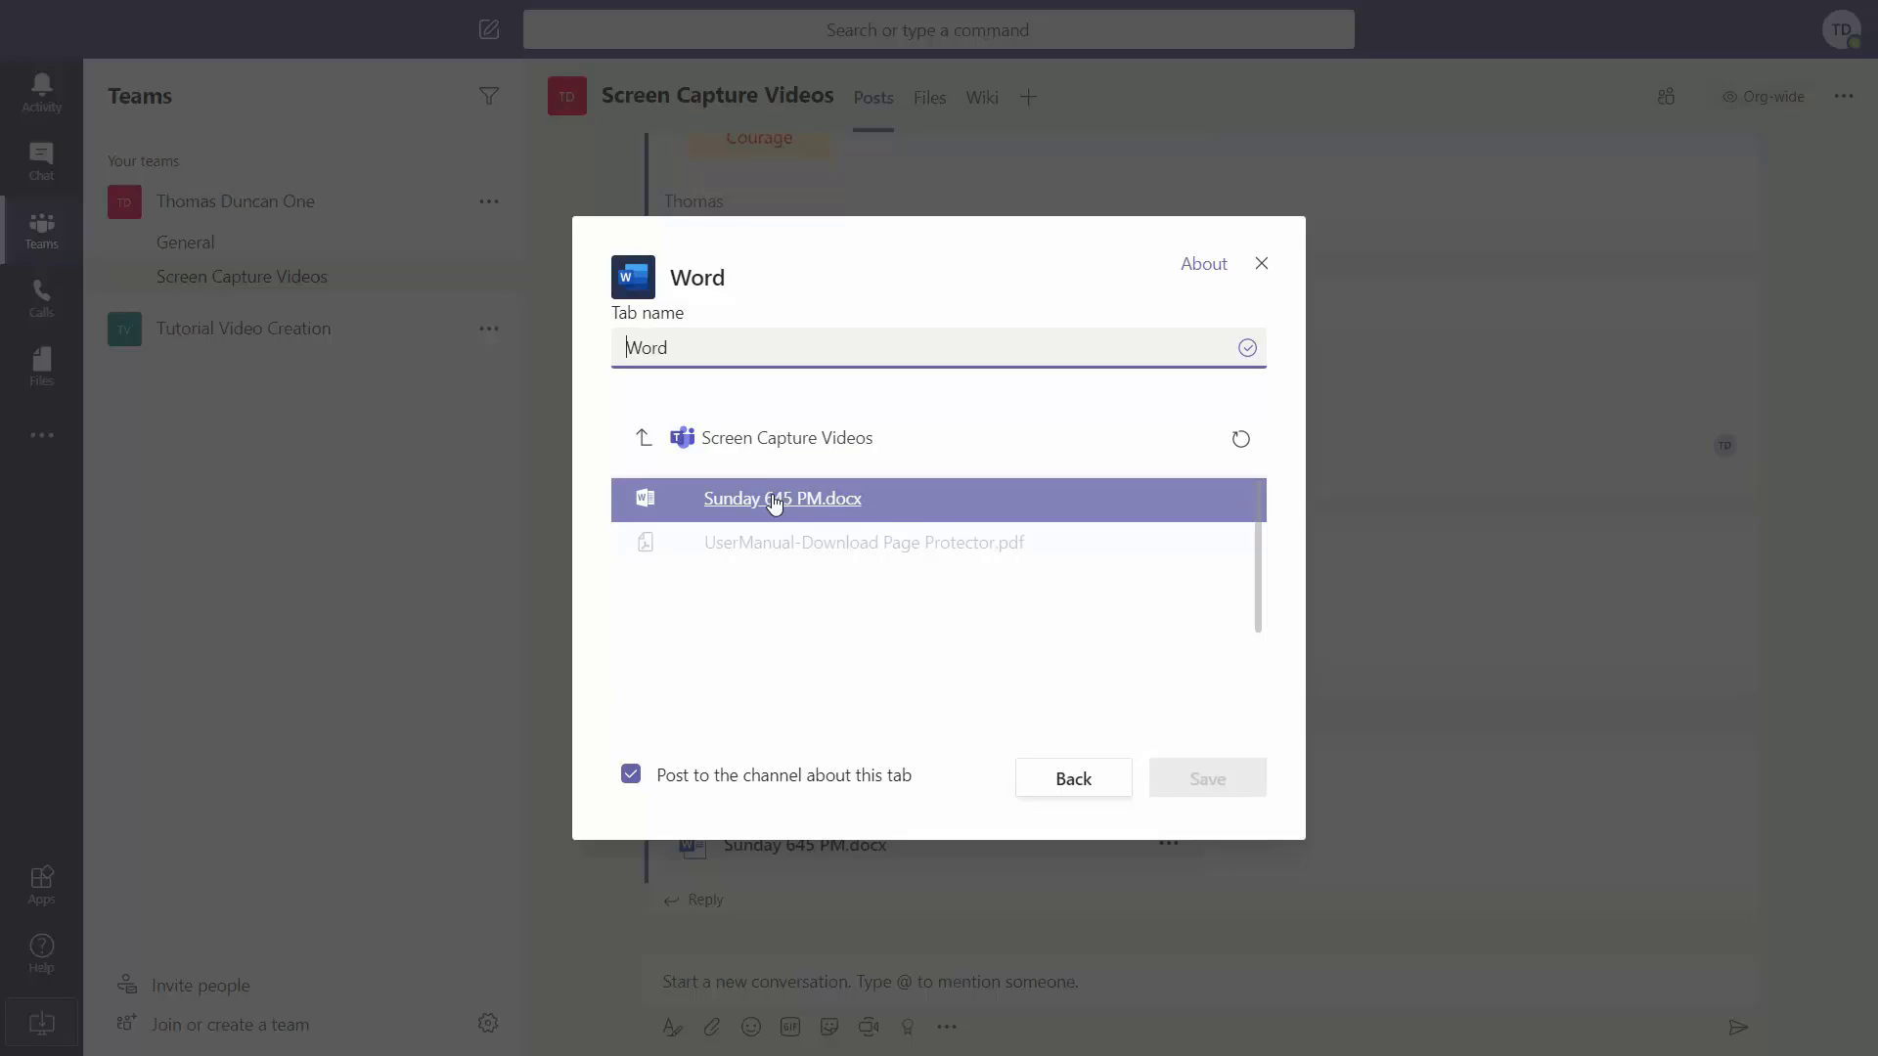
left_click(700, 505)
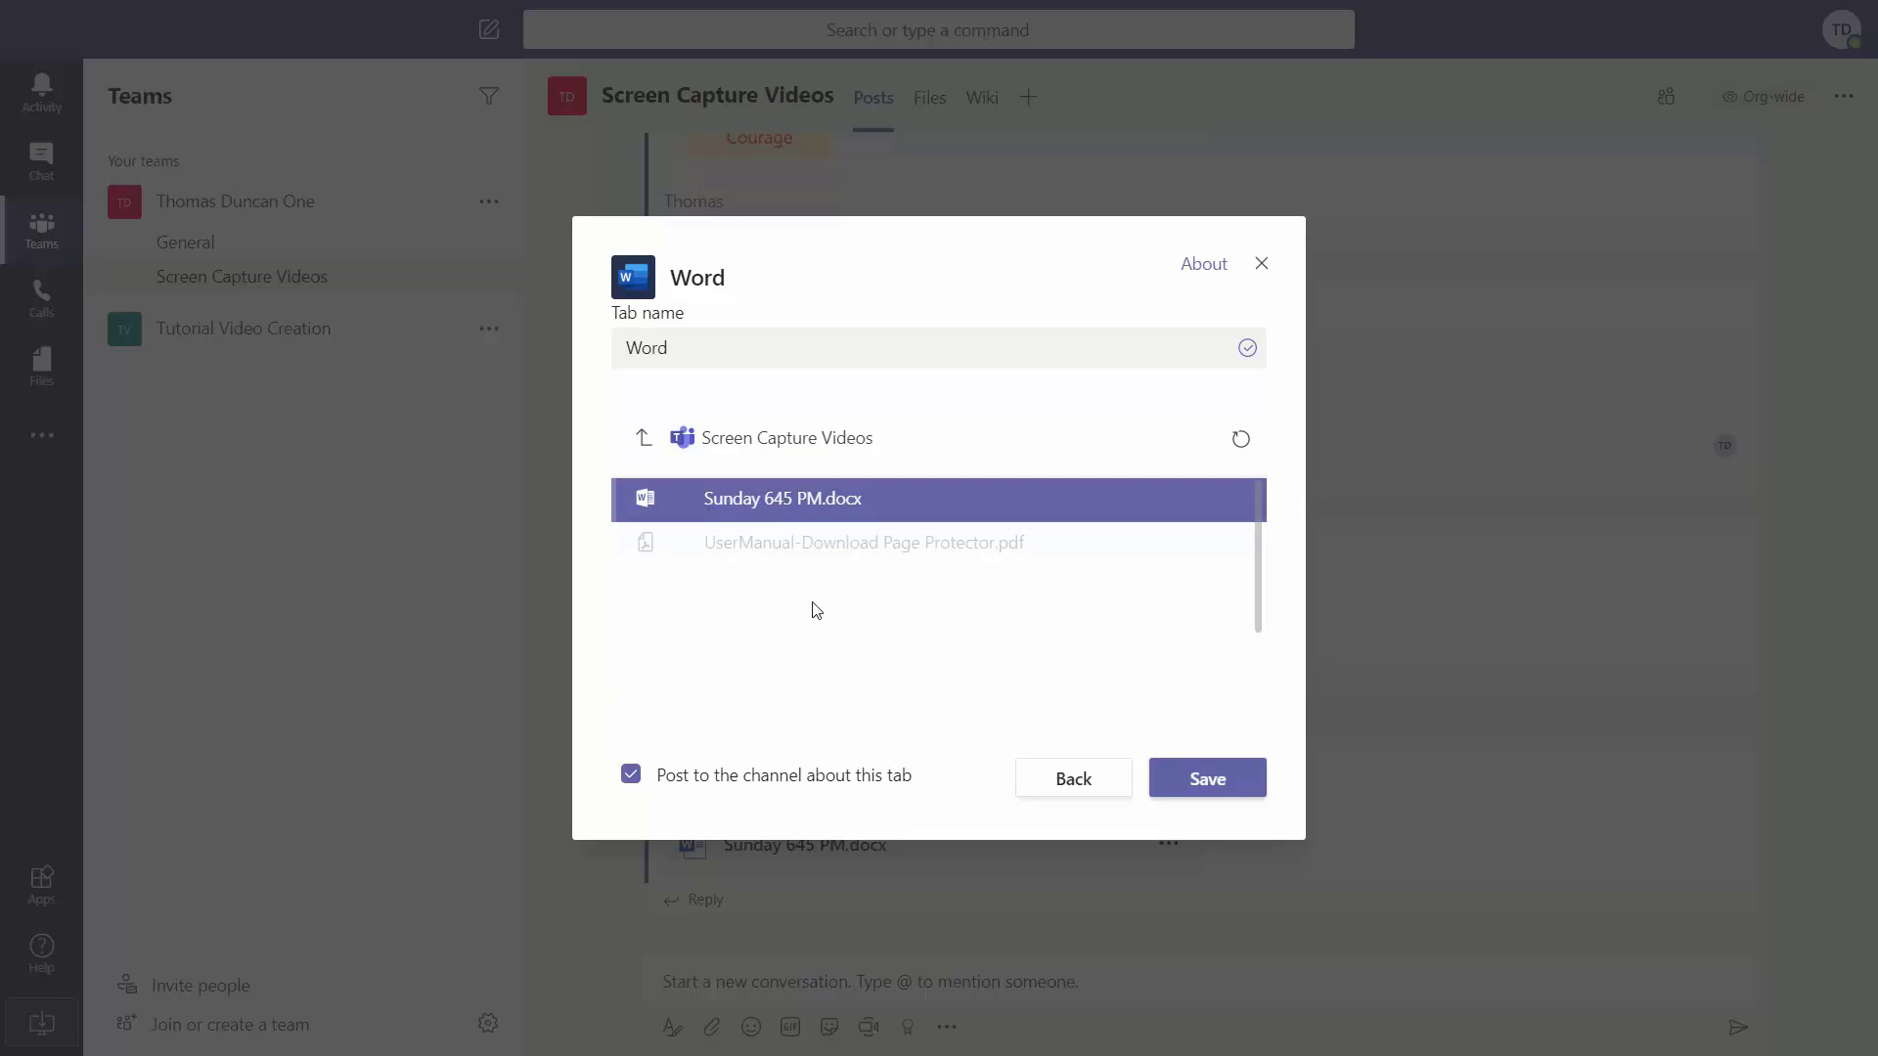
left_click(1183, 788)
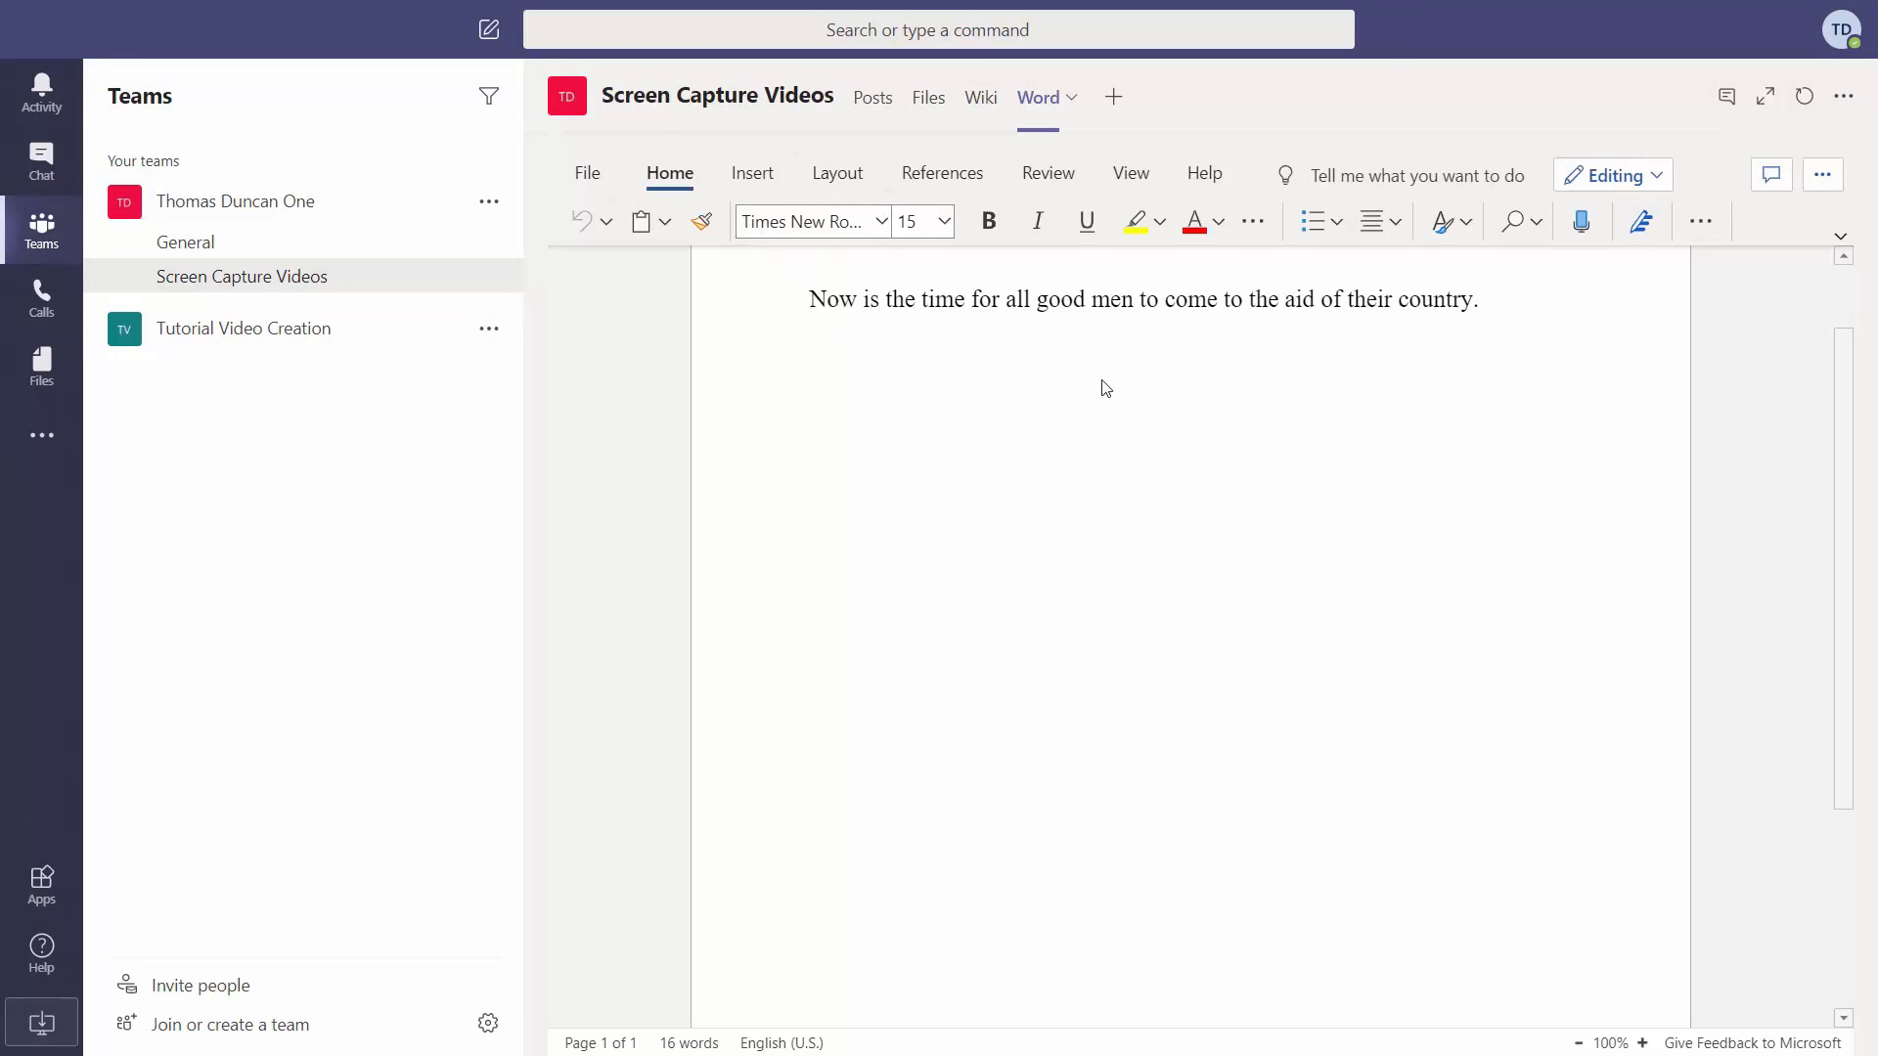
Scroll through the Screen Capture Videos posts to review the Sunday 9 AM.docx and Excel shares.
scroll(1105, 384, "up", 2)
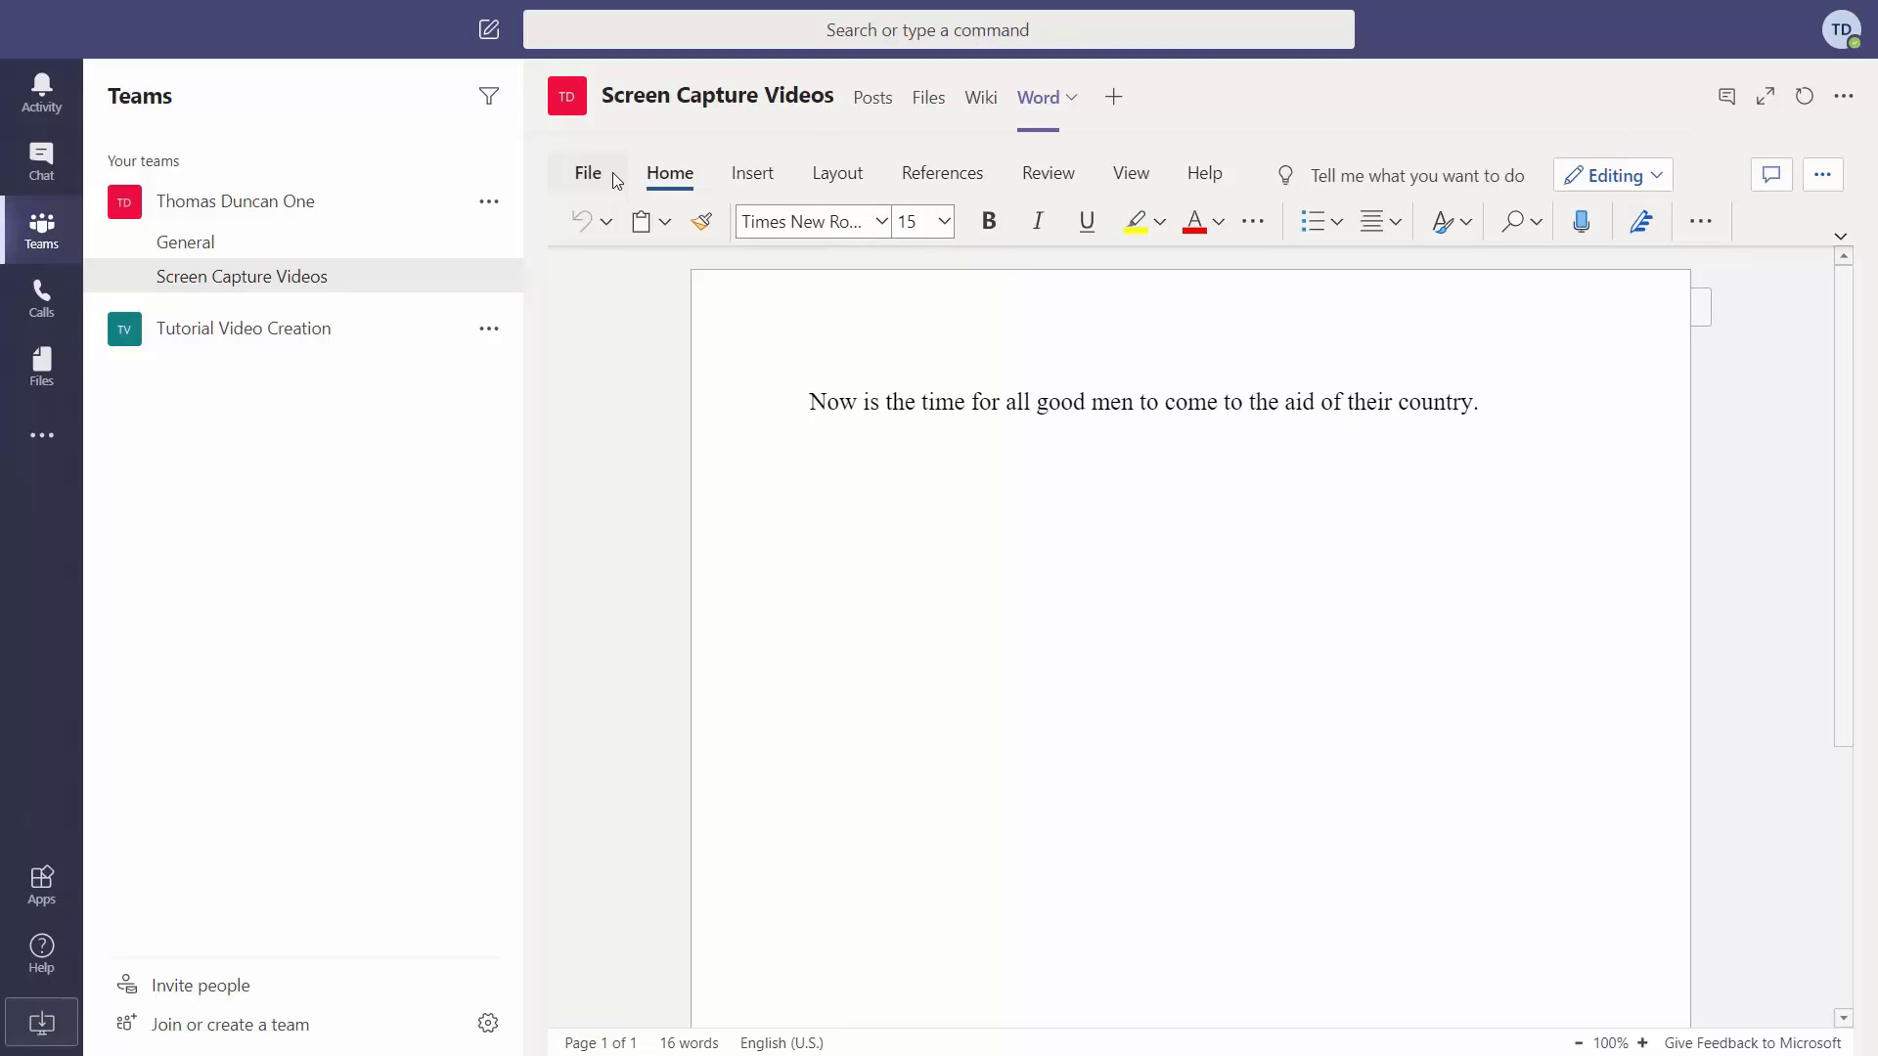
scroll(1435, 399, "down", 3)
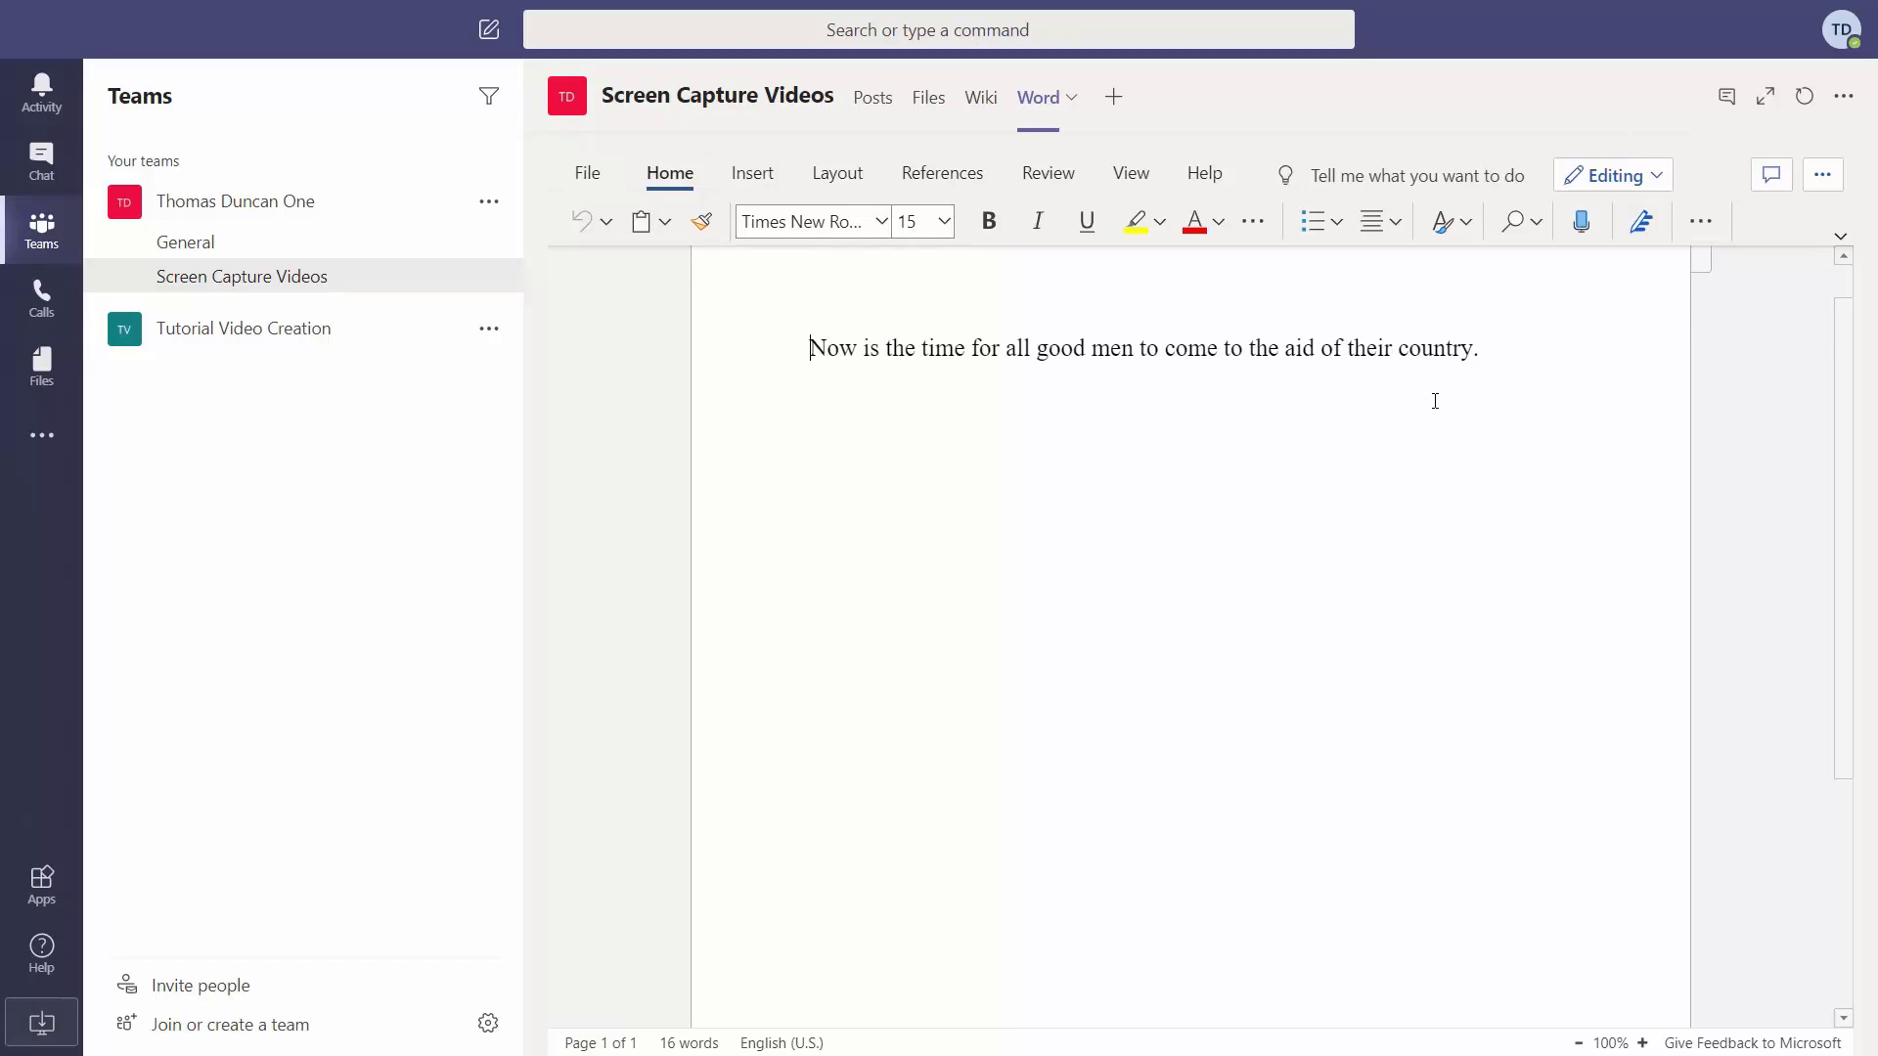
scroll(1435, 403, "up", 3)
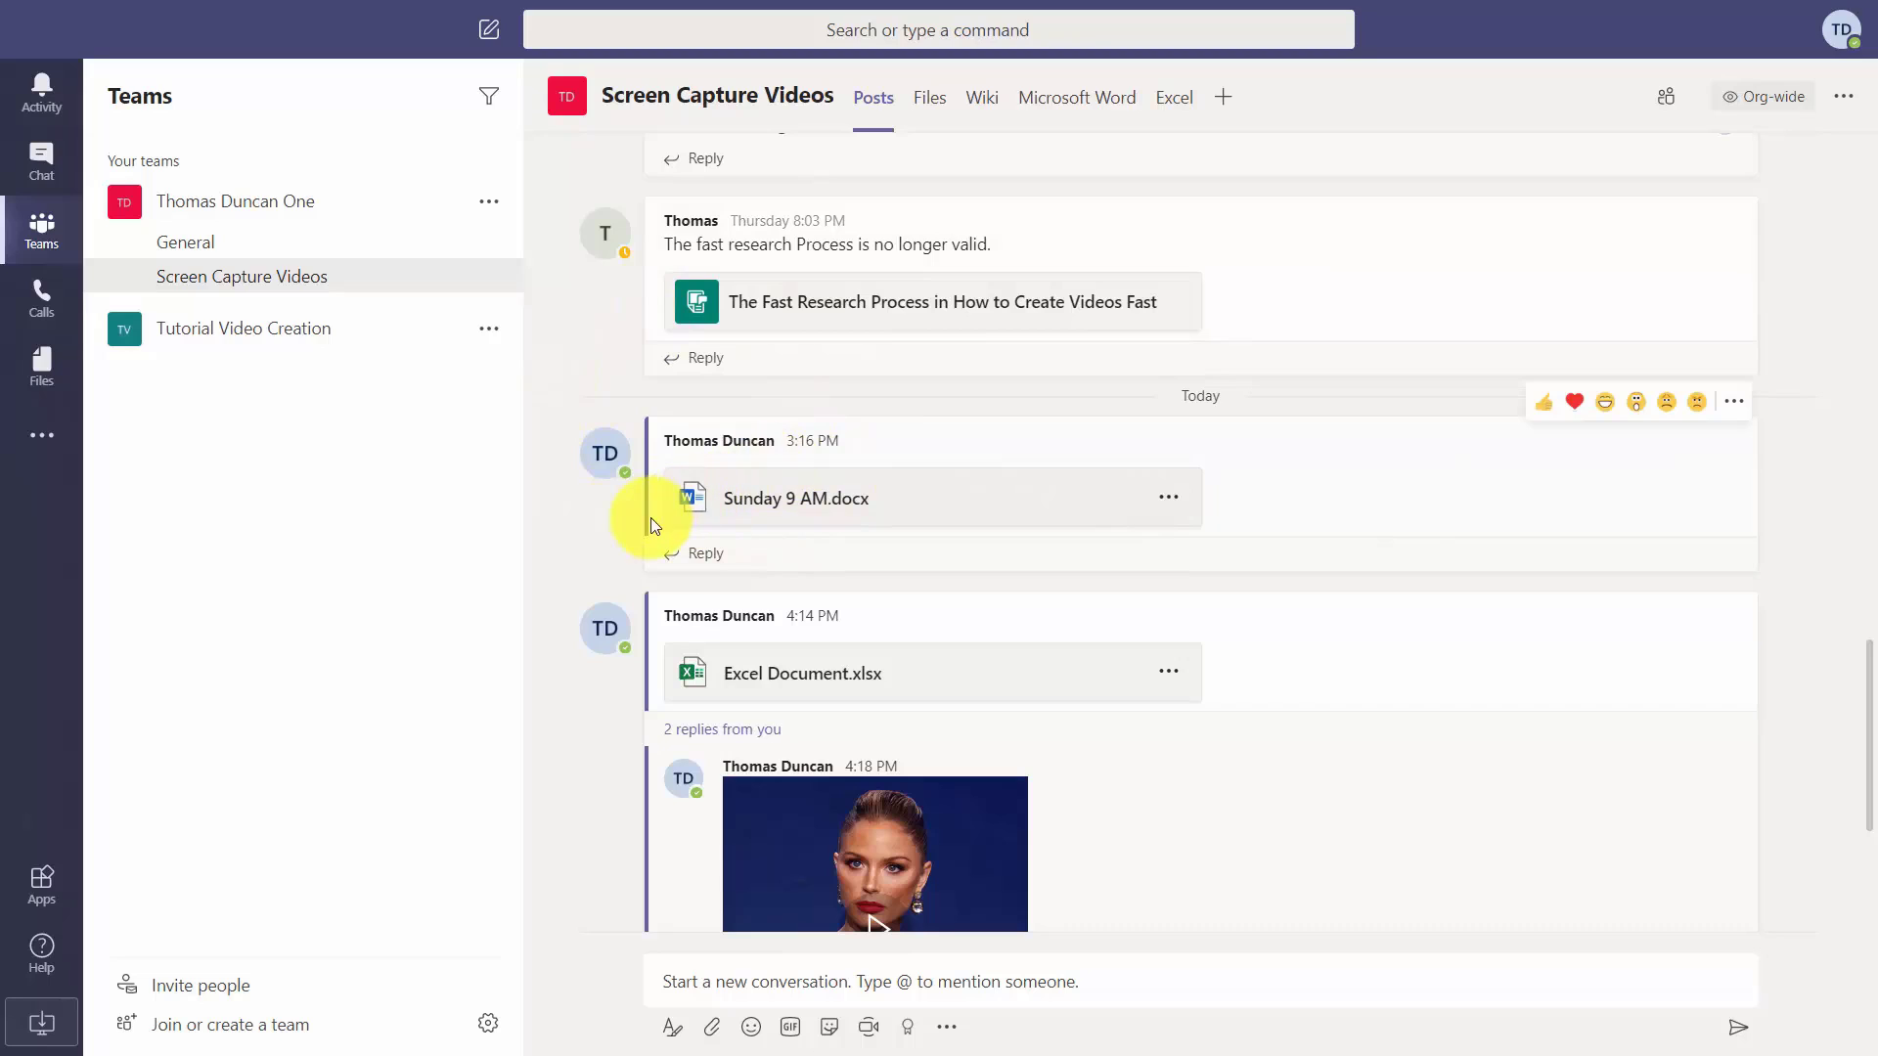
In Sunday 9 AM.docx, comment 'Why do use the word "country" here?' on 'country' and paste two more sentence copies.
left_click(769, 503)
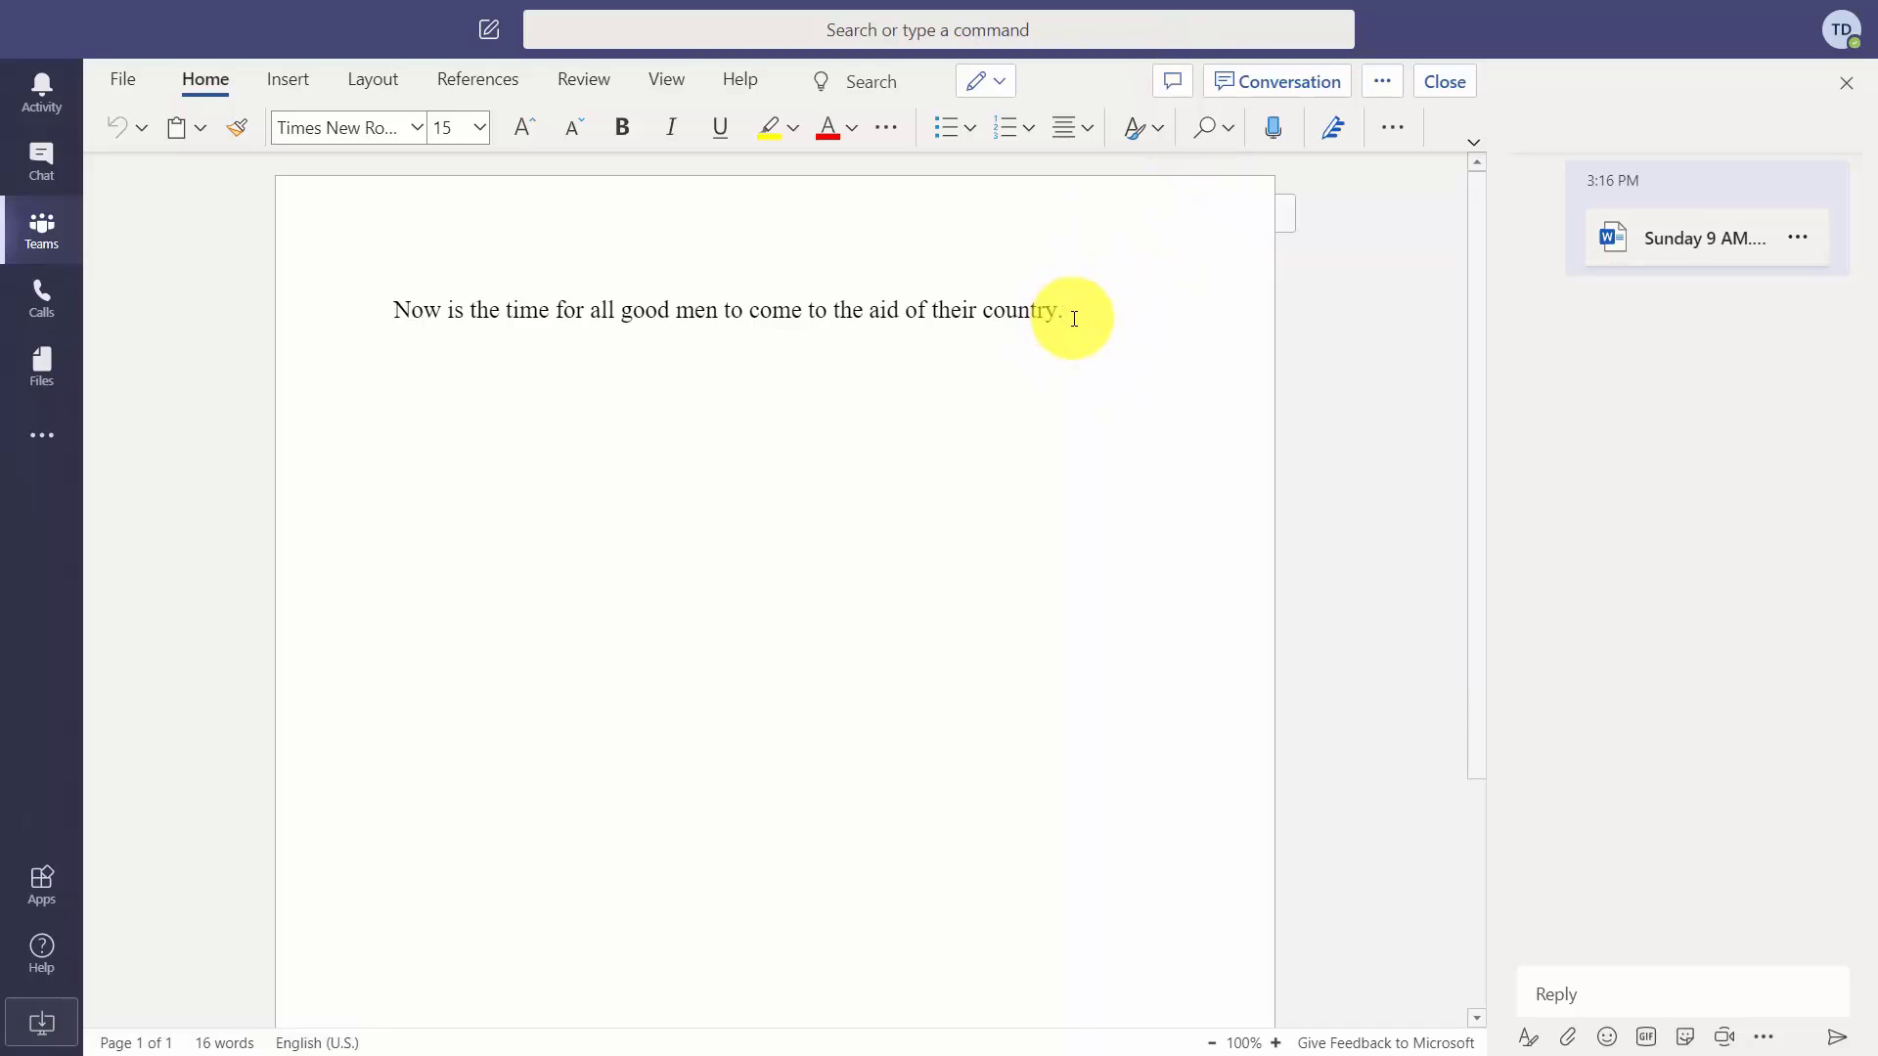
left_click_drag(1075, 313, 983, 315)
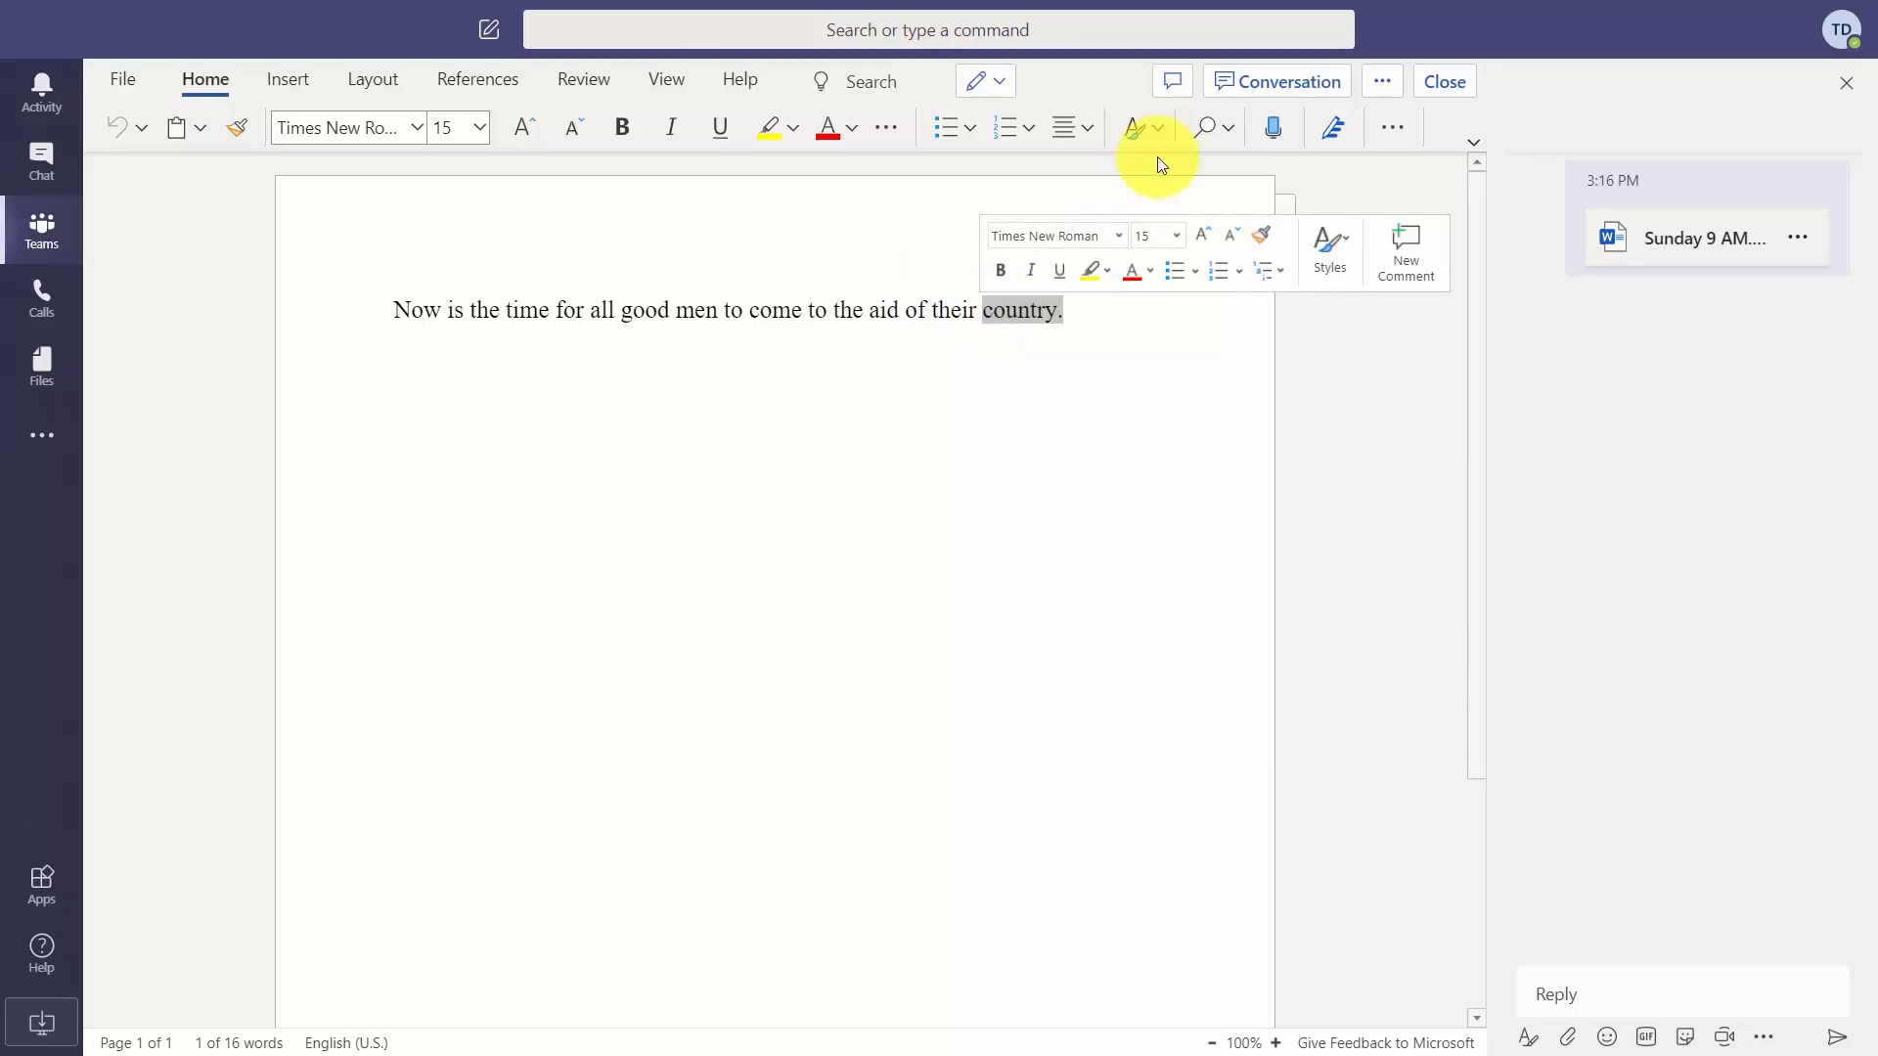
left_click(1172, 81)
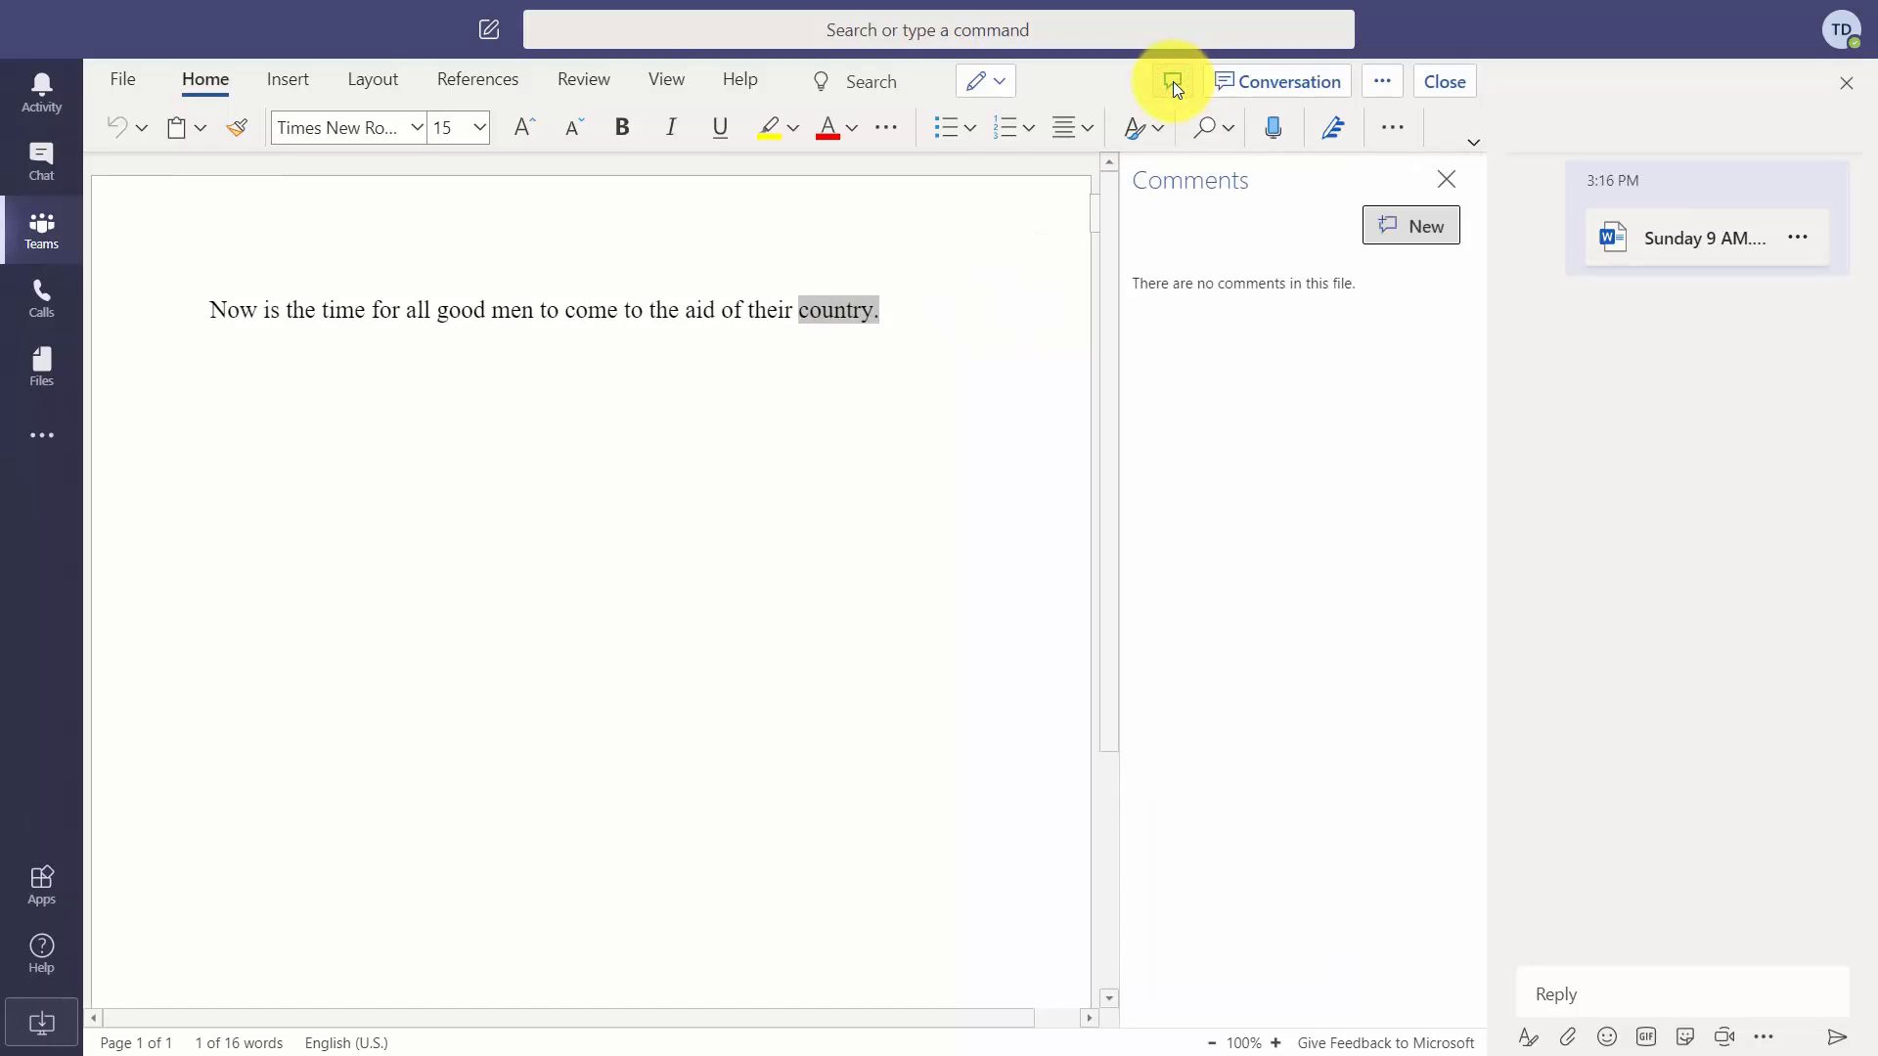
left_click(1396, 230)
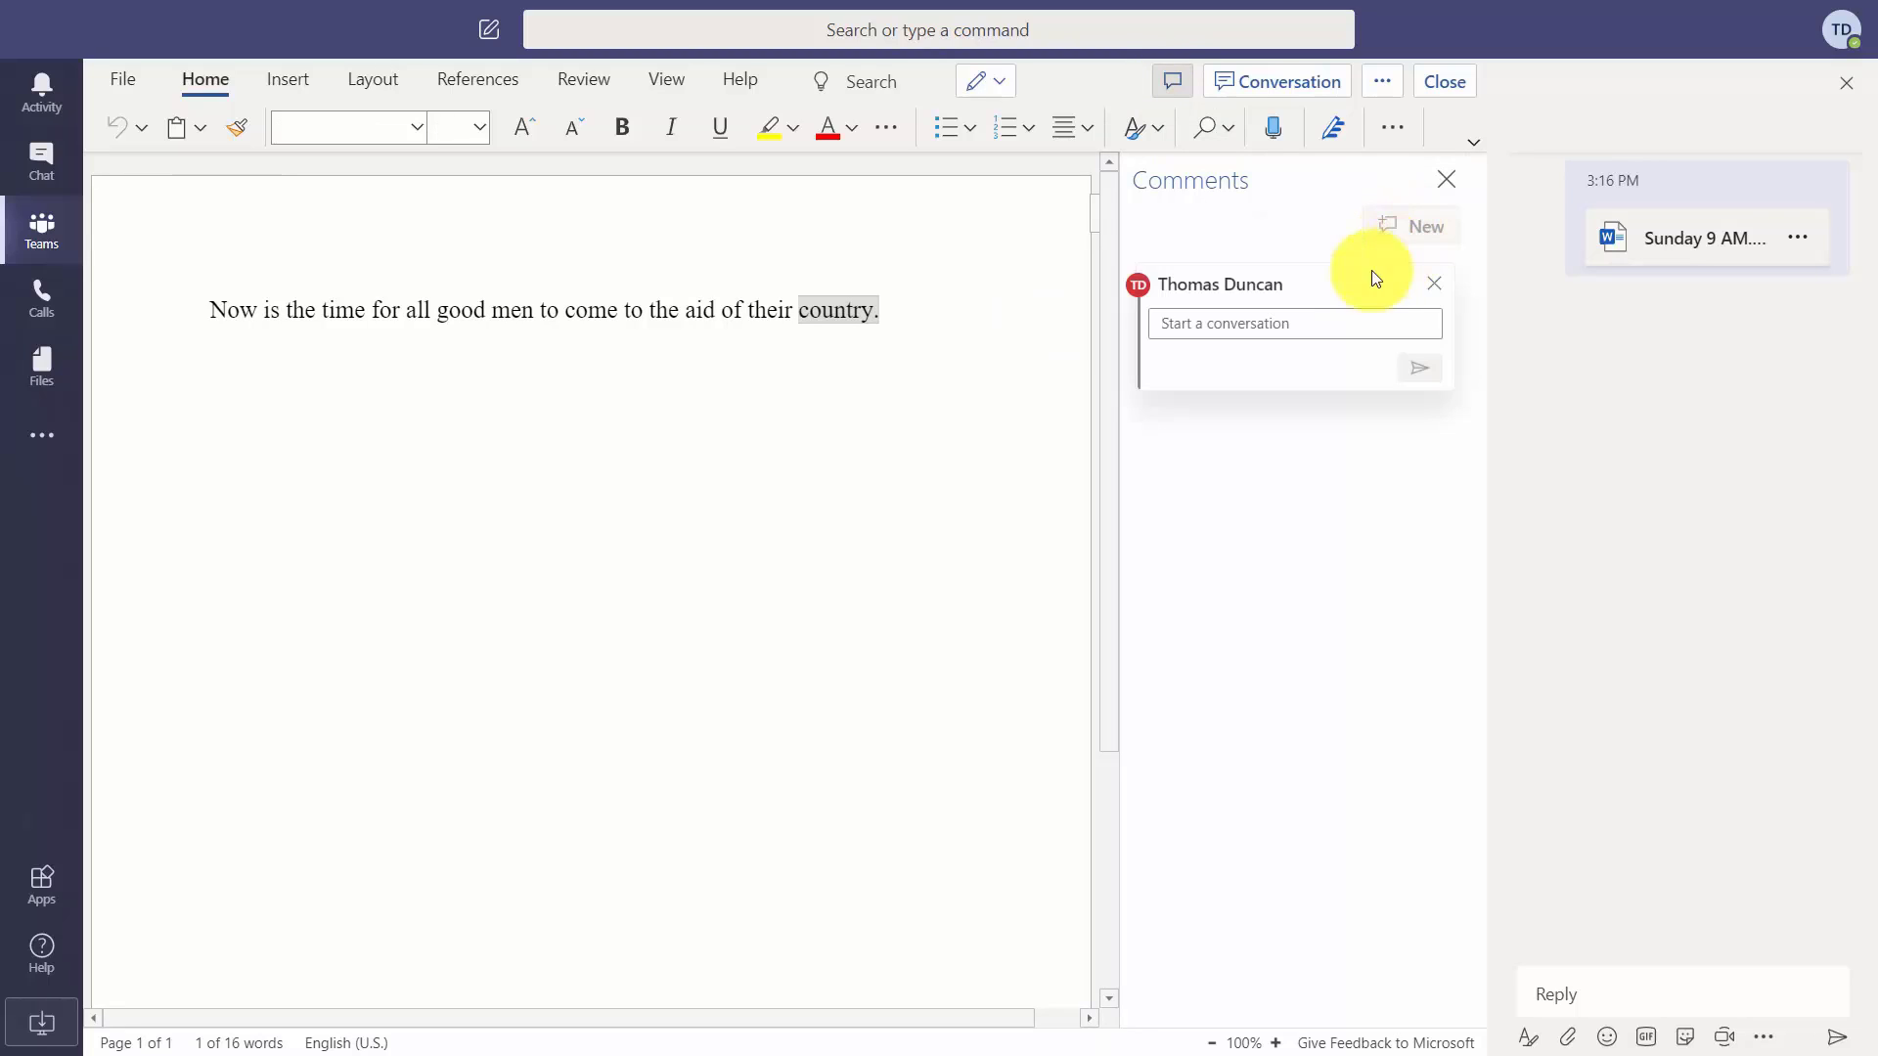
left_click(1232, 329)
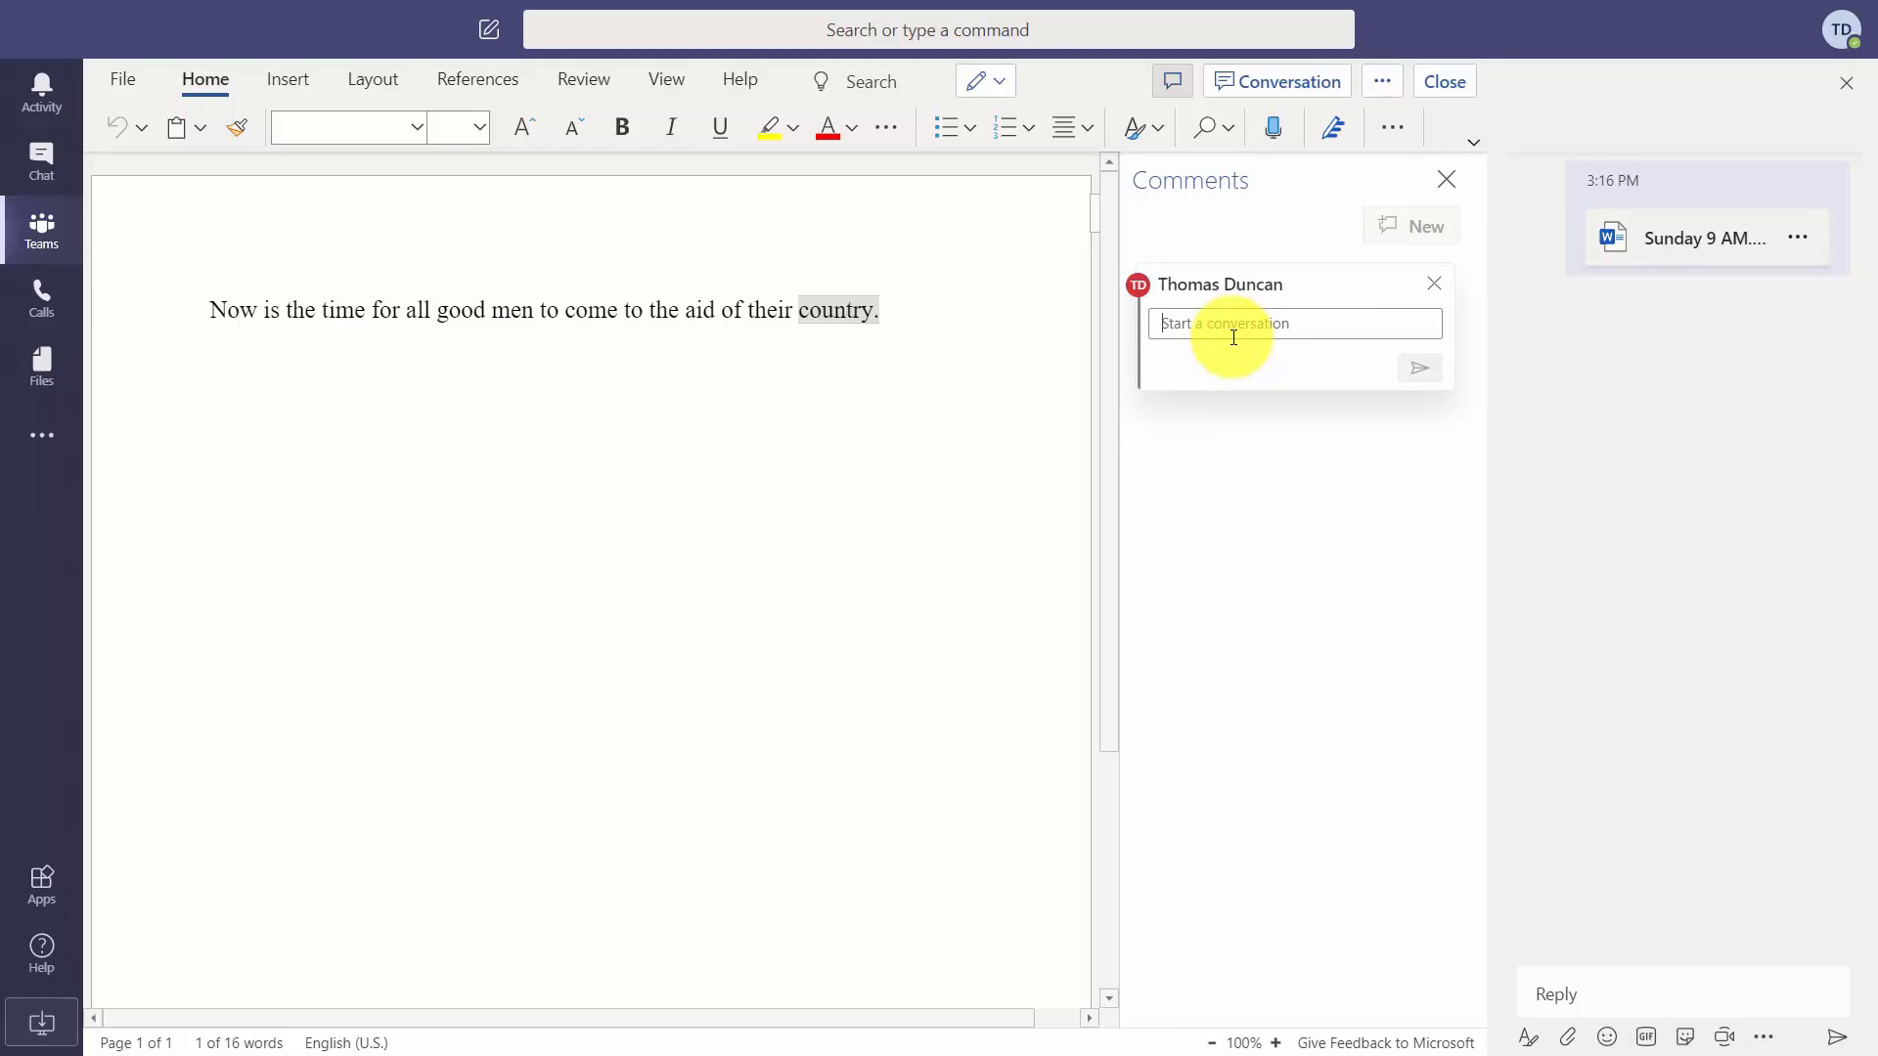
type("Why do use the word \"country\" here?")
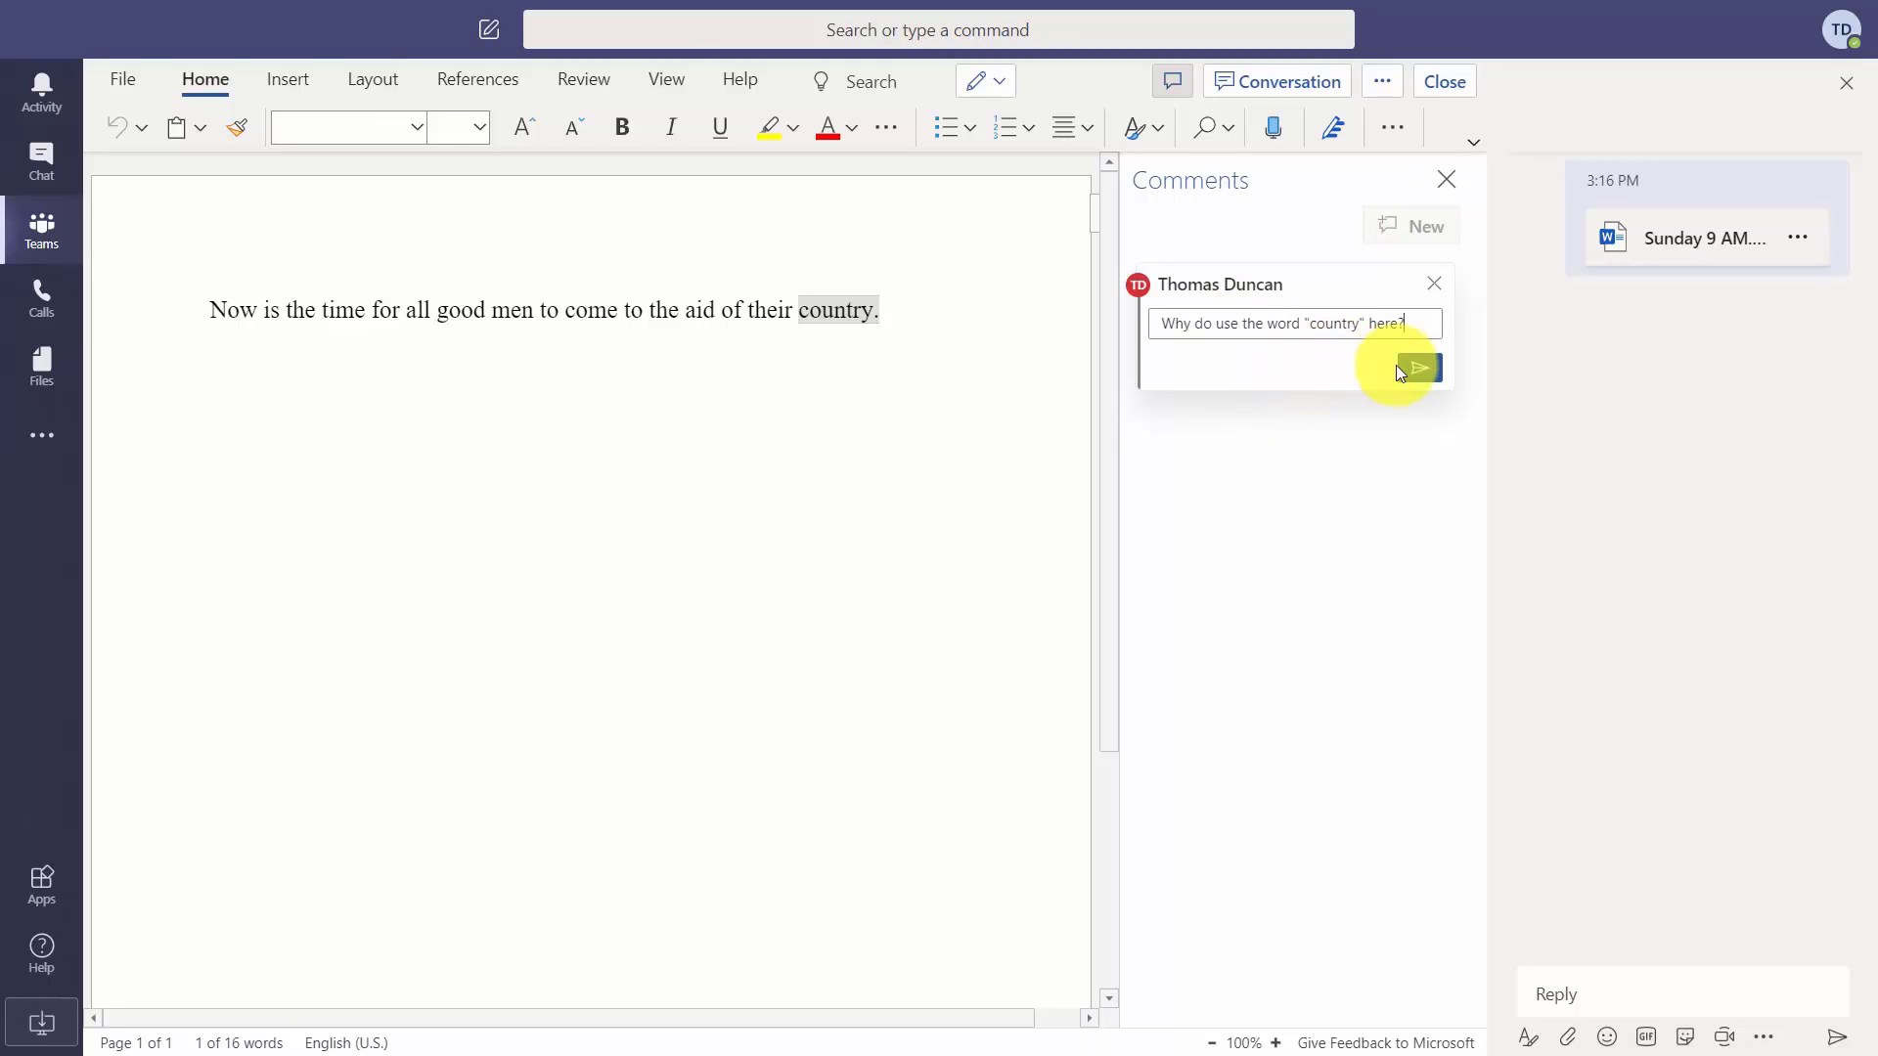
left_click(1417, 368)
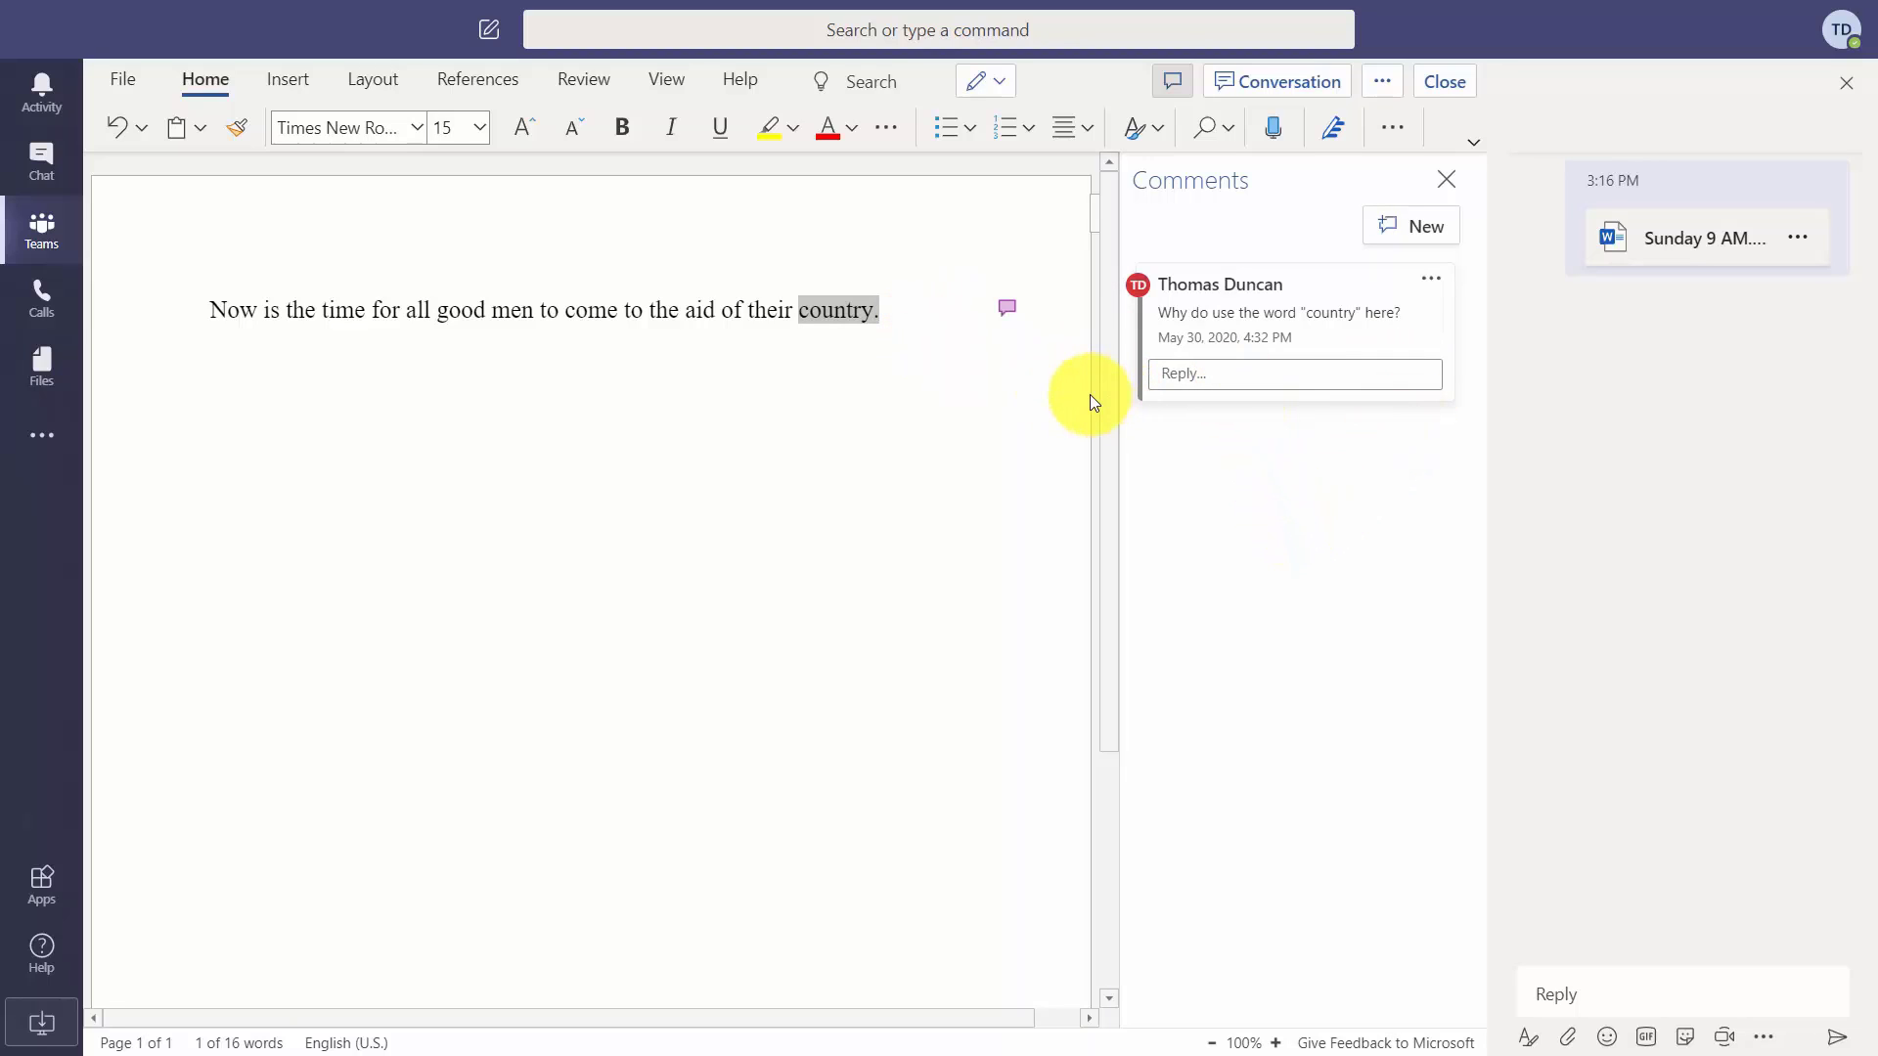
type("Now is the time for all good men to come to the aid of their country. Now is the time for all good men to come to the aid of their country.")
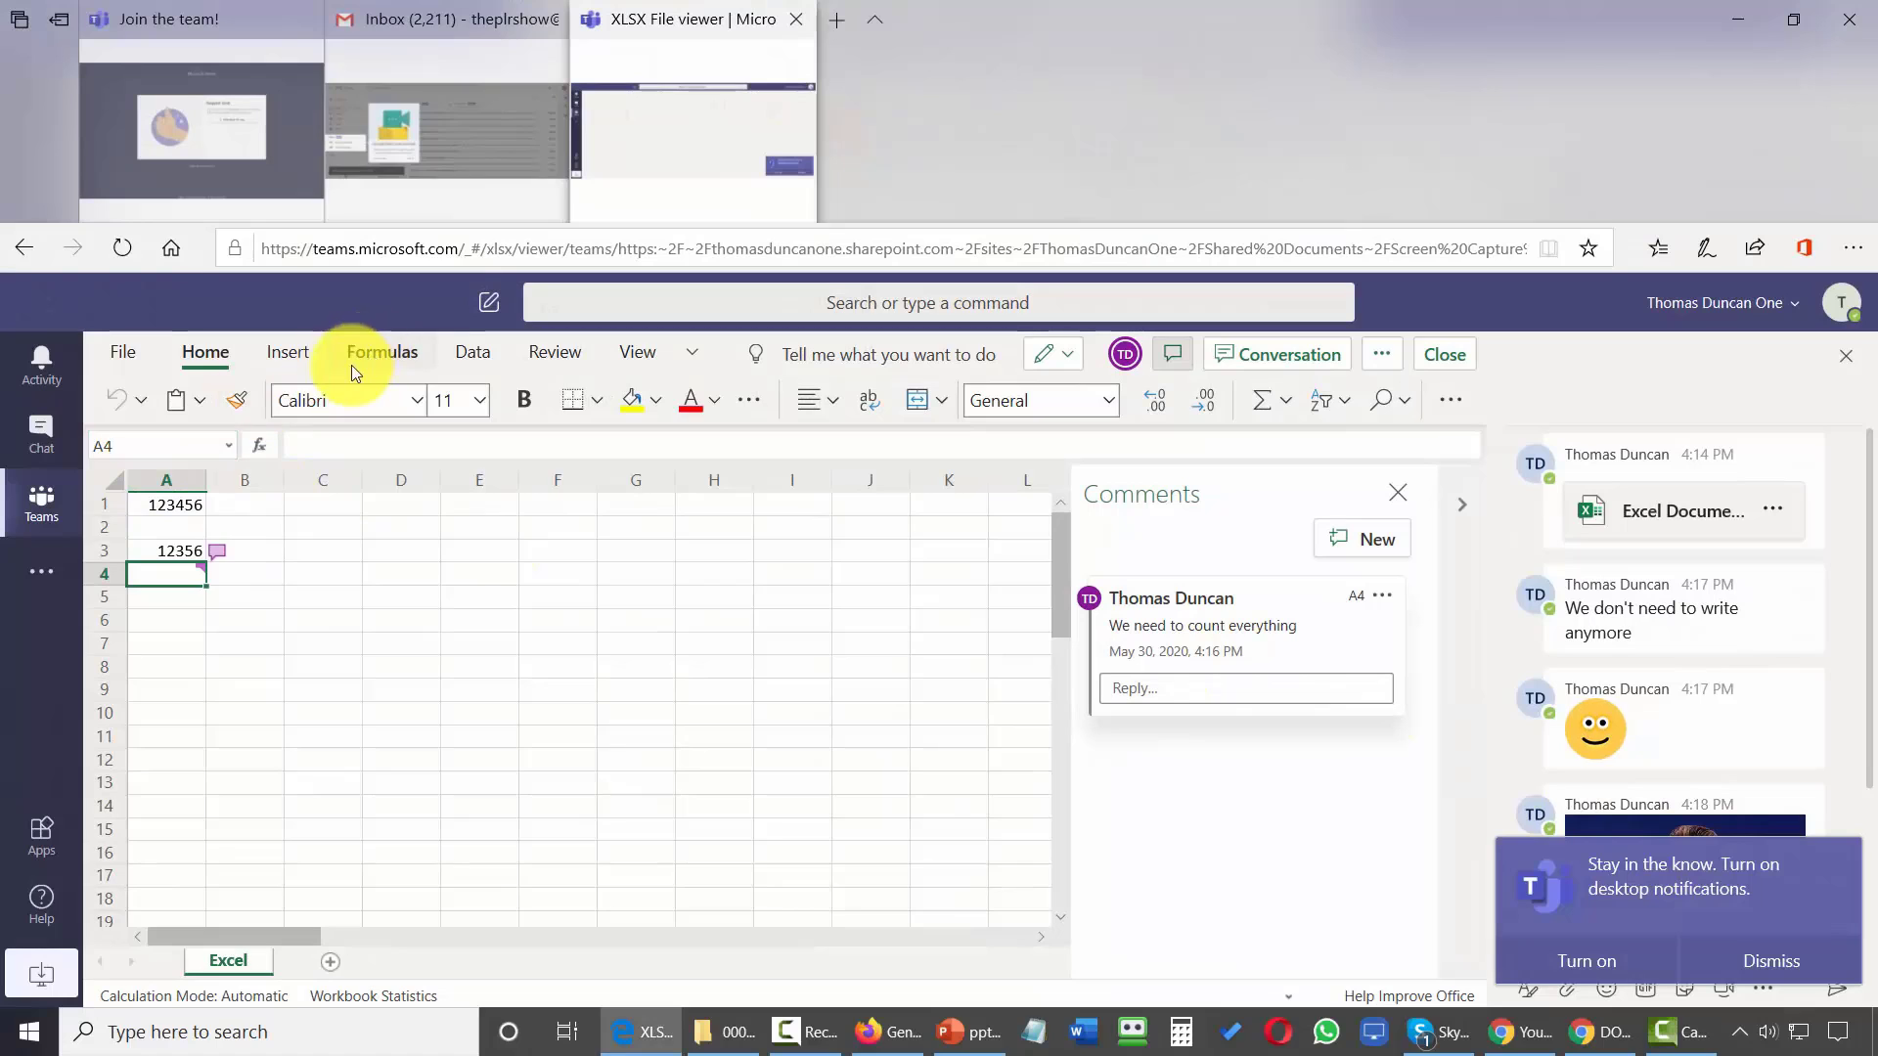
Go back to the Screen Capture Videos channel from the Teams icon in the app bar.
left_click(51, 521)
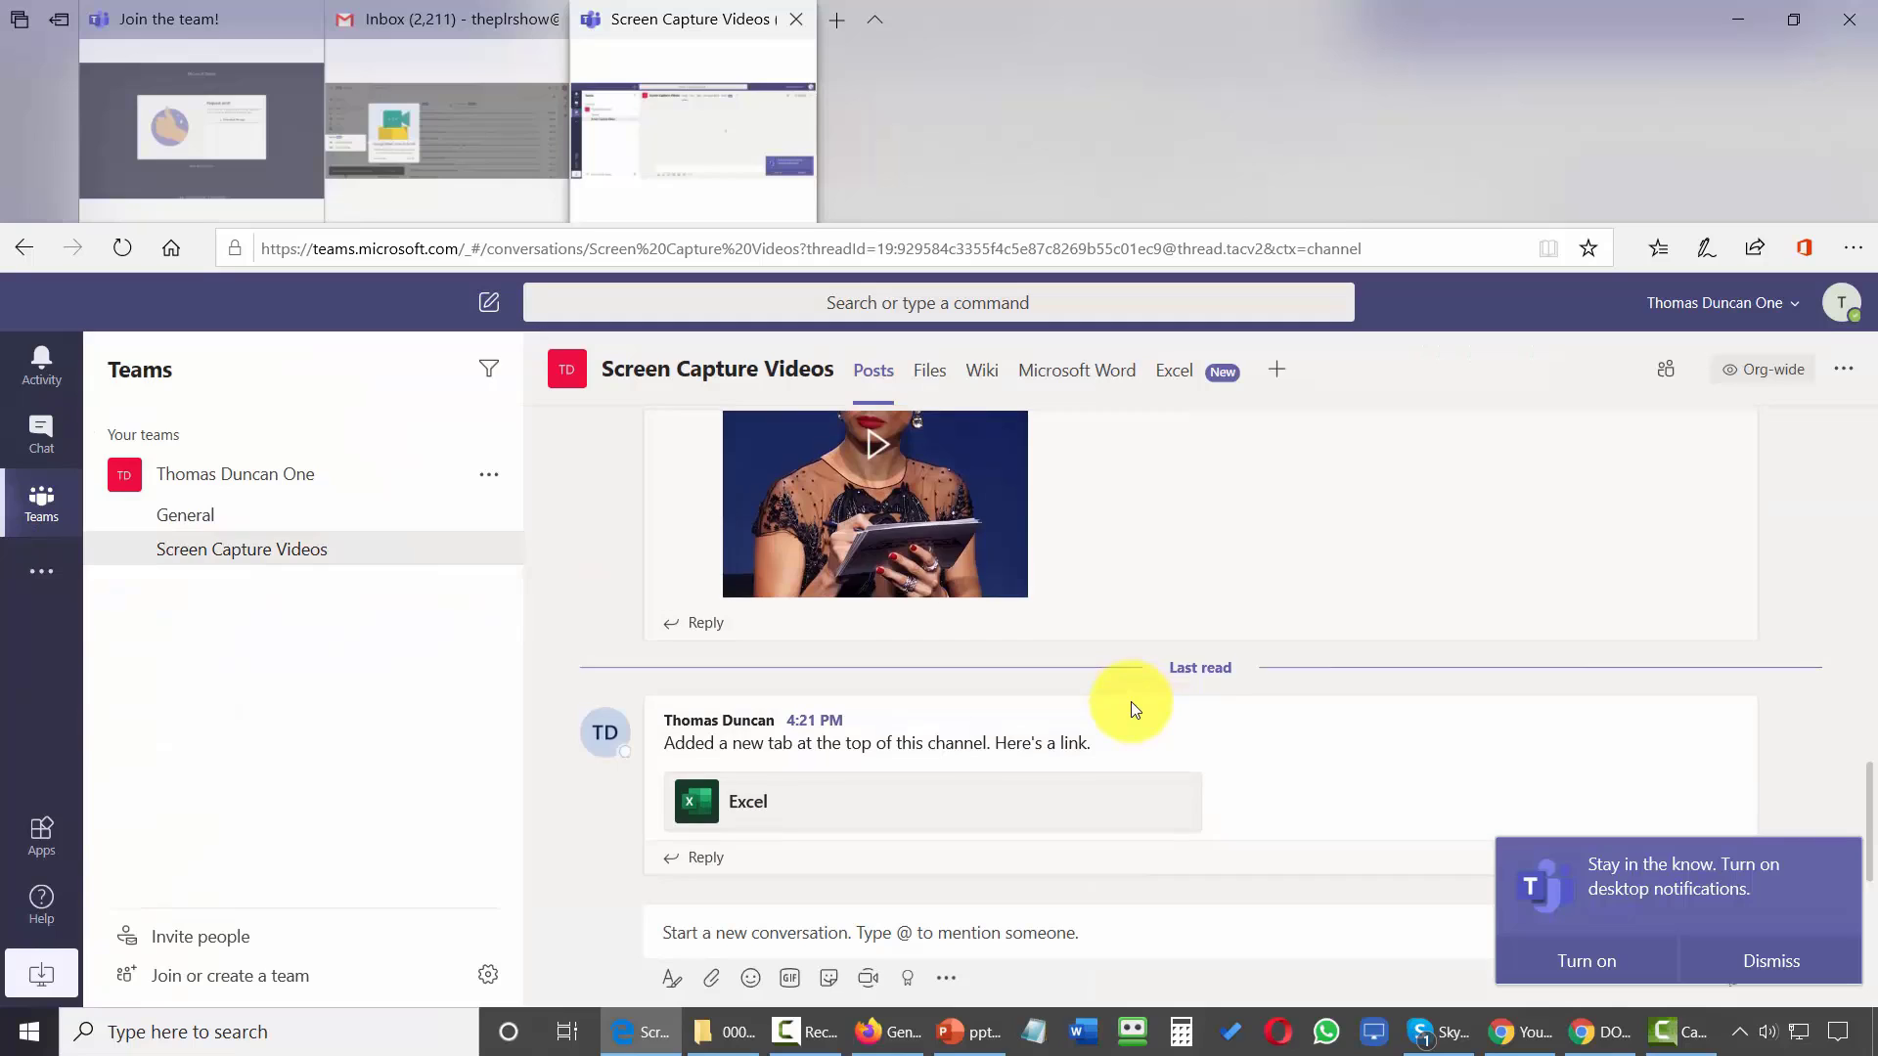
Point the Microsoft Word tab at Sunday 9 AM.docx through the tab's Settings.
scroll(1130, 702, "up", 5)
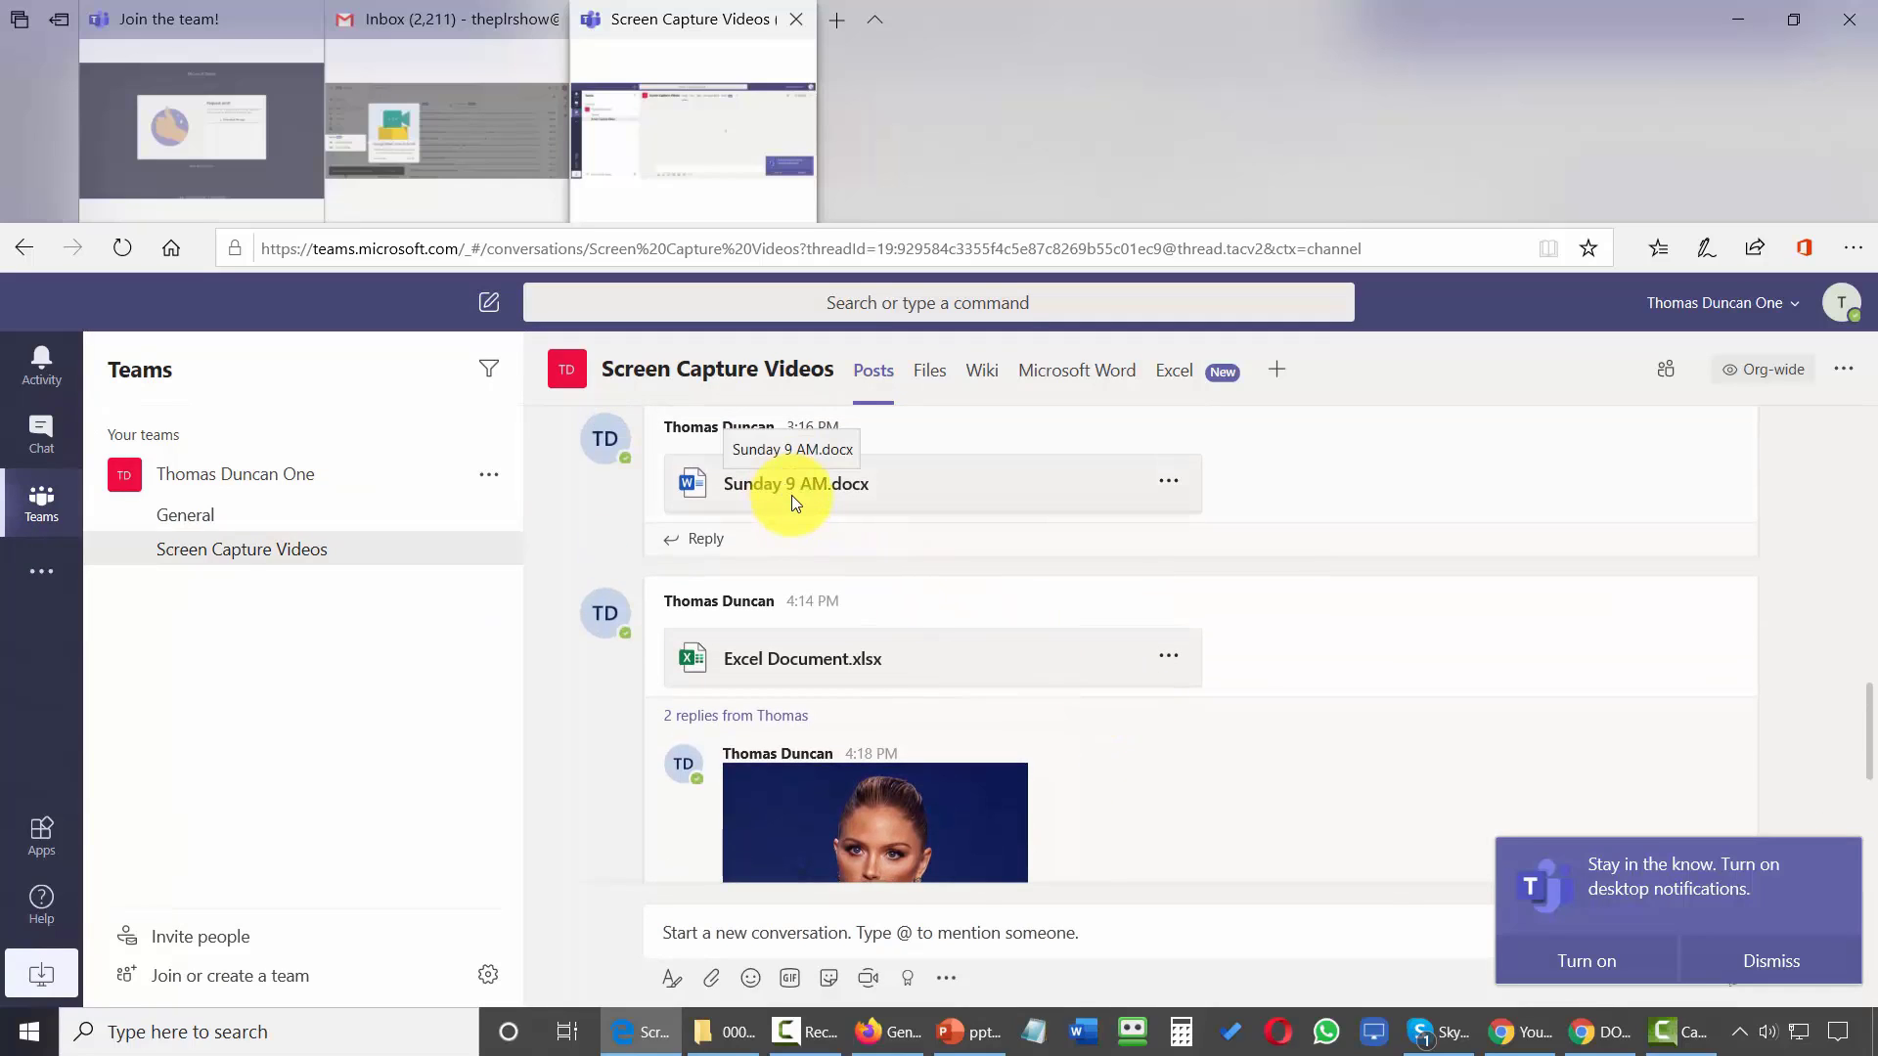
left_click(1060, 374)
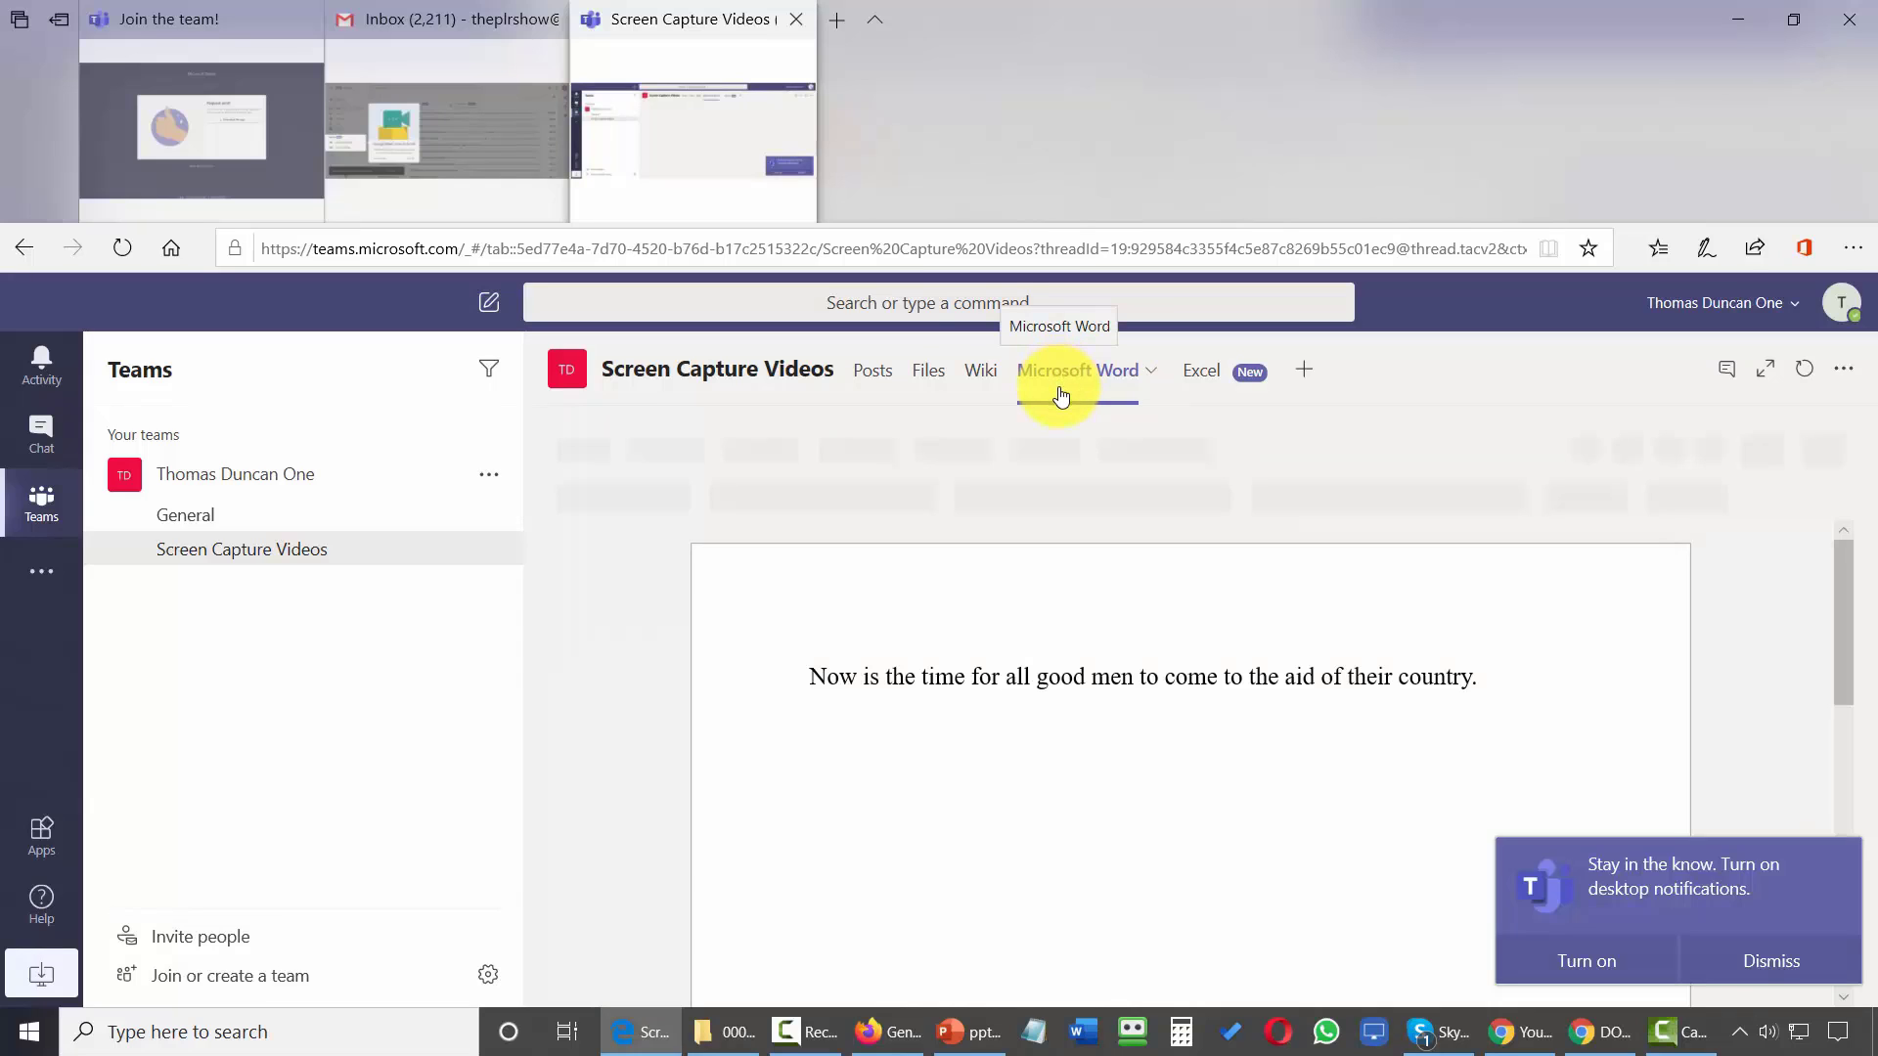
left_click(1152, 372)
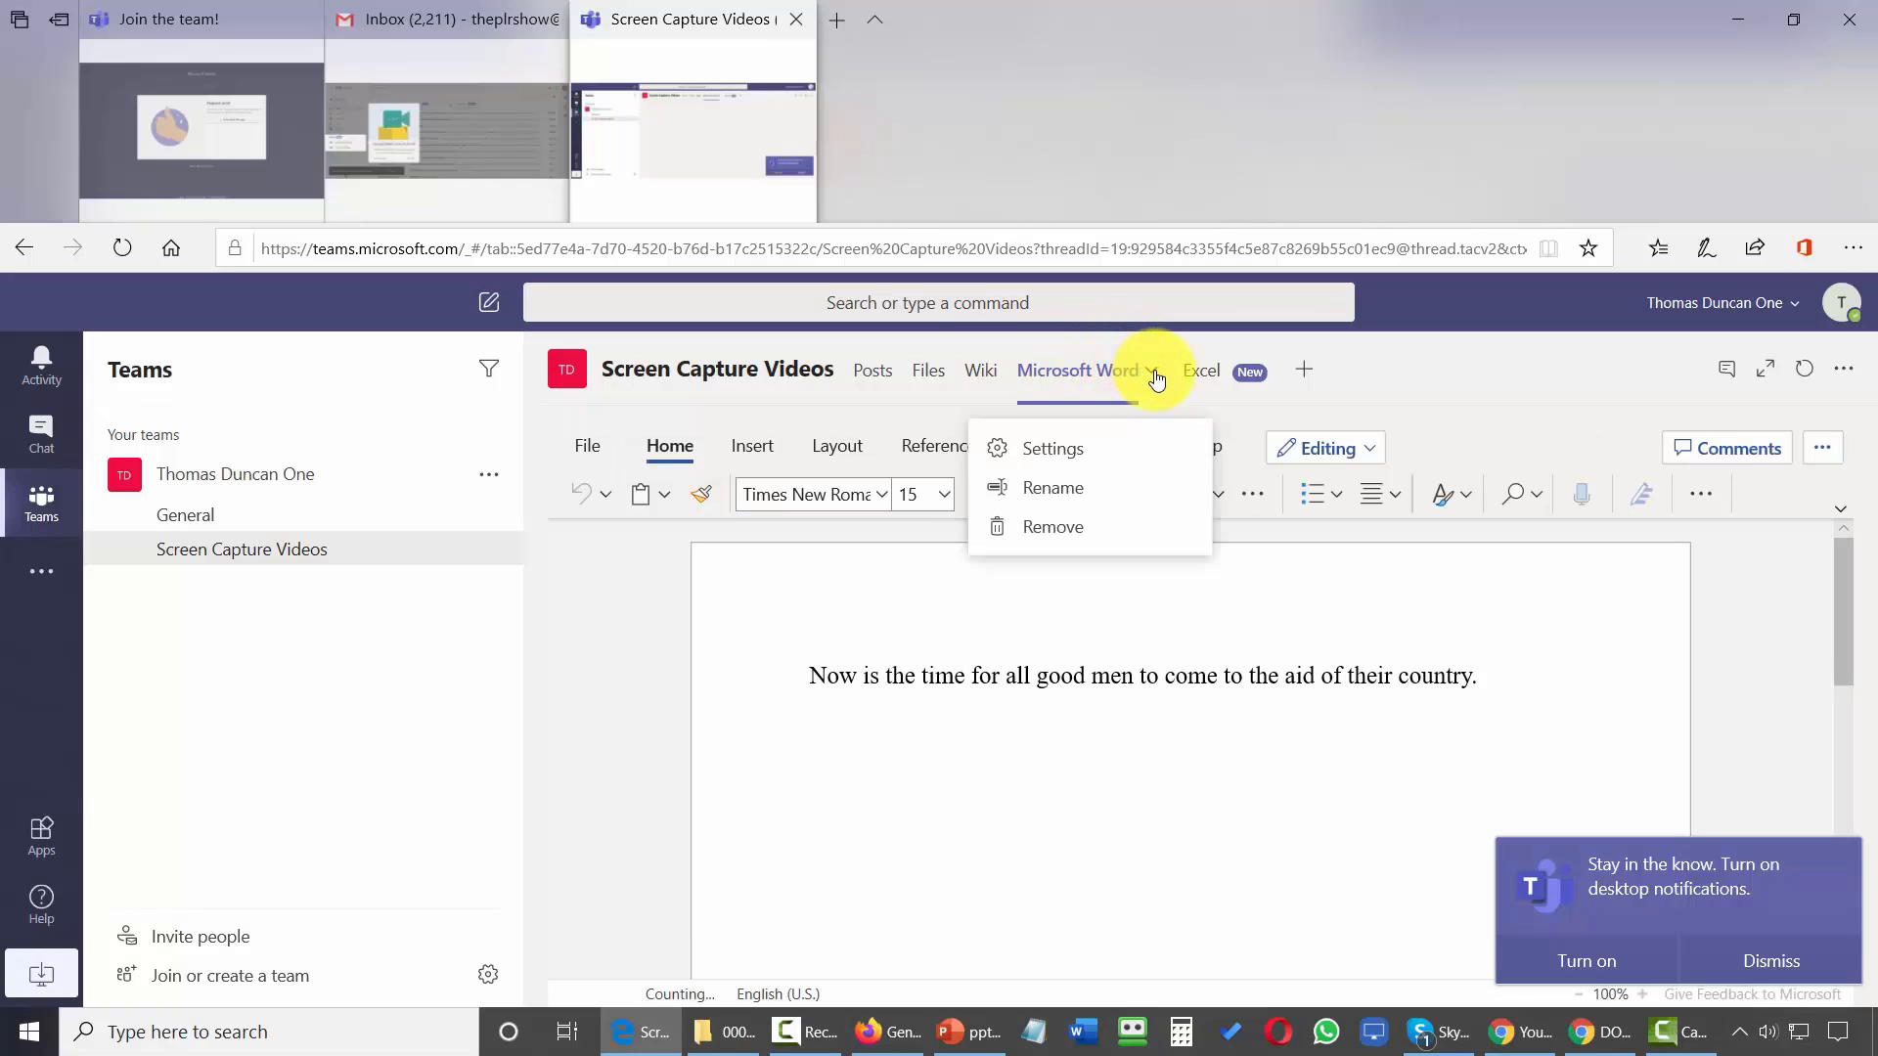
left_click(1048, 450)
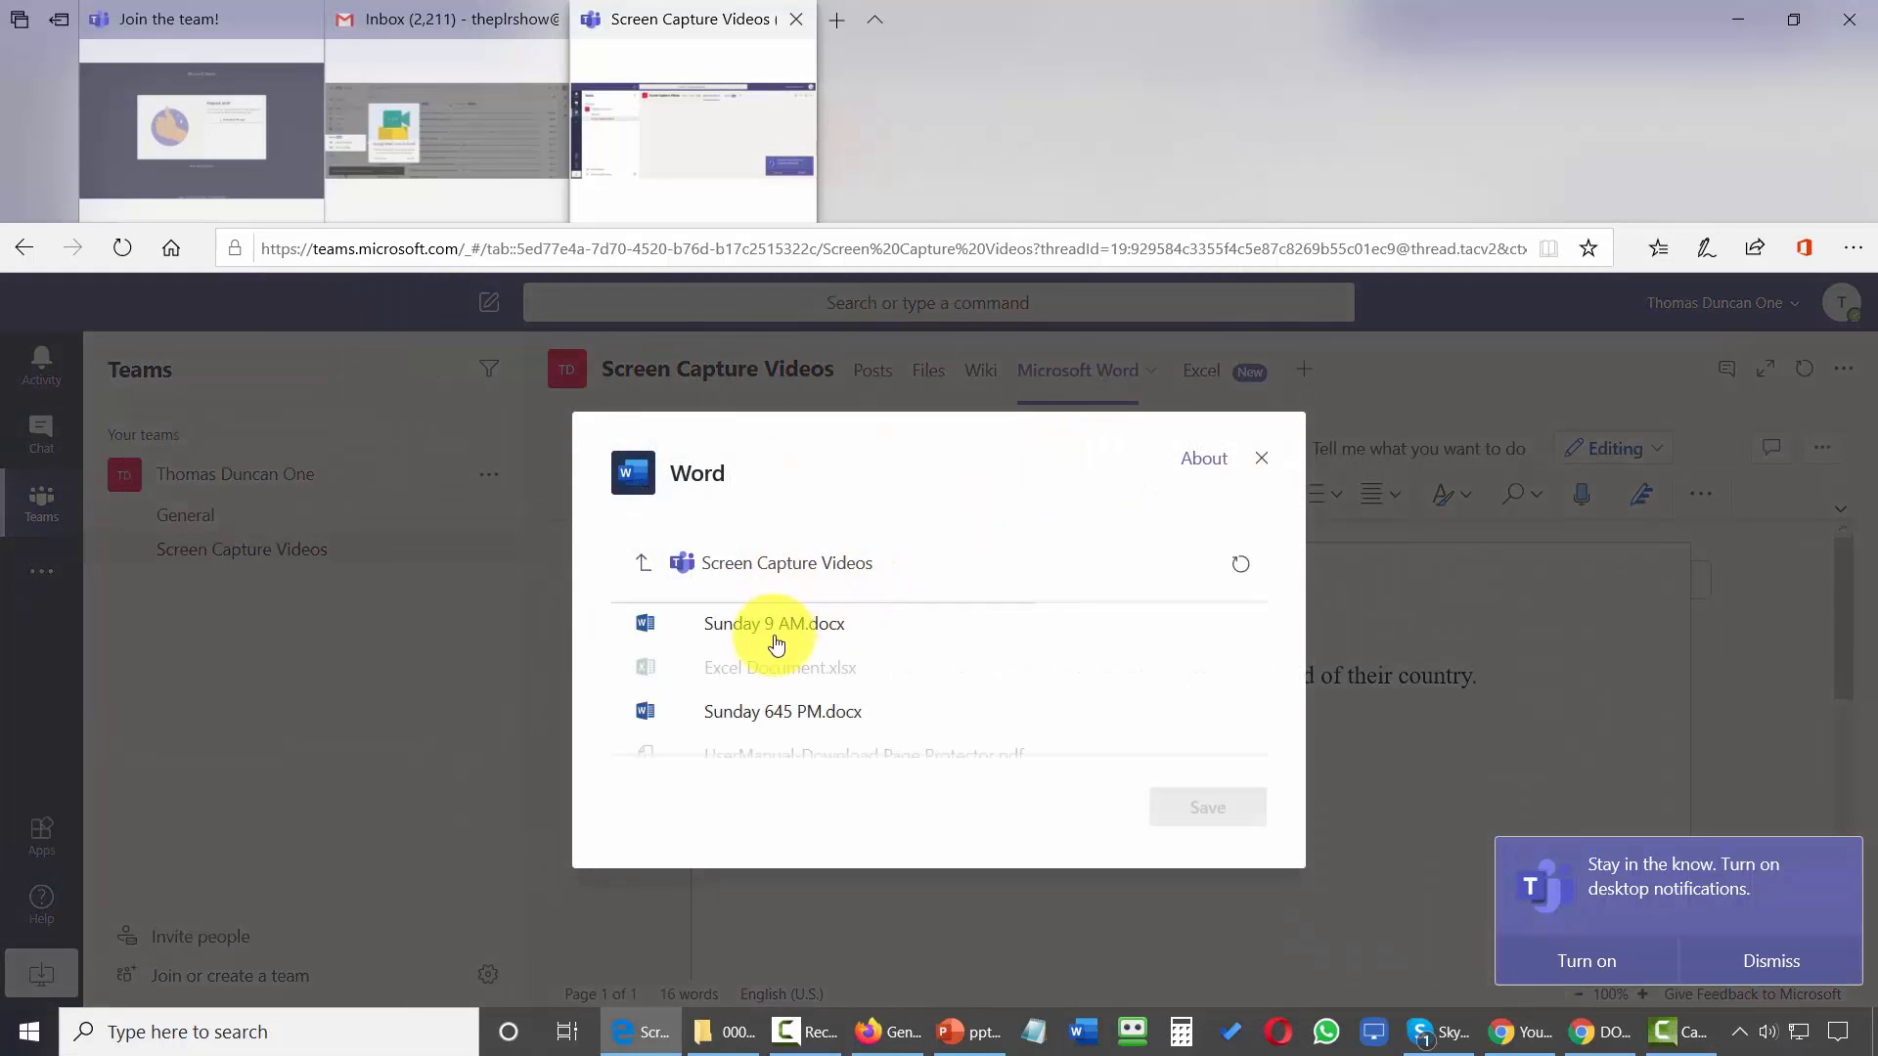
key("Escape")
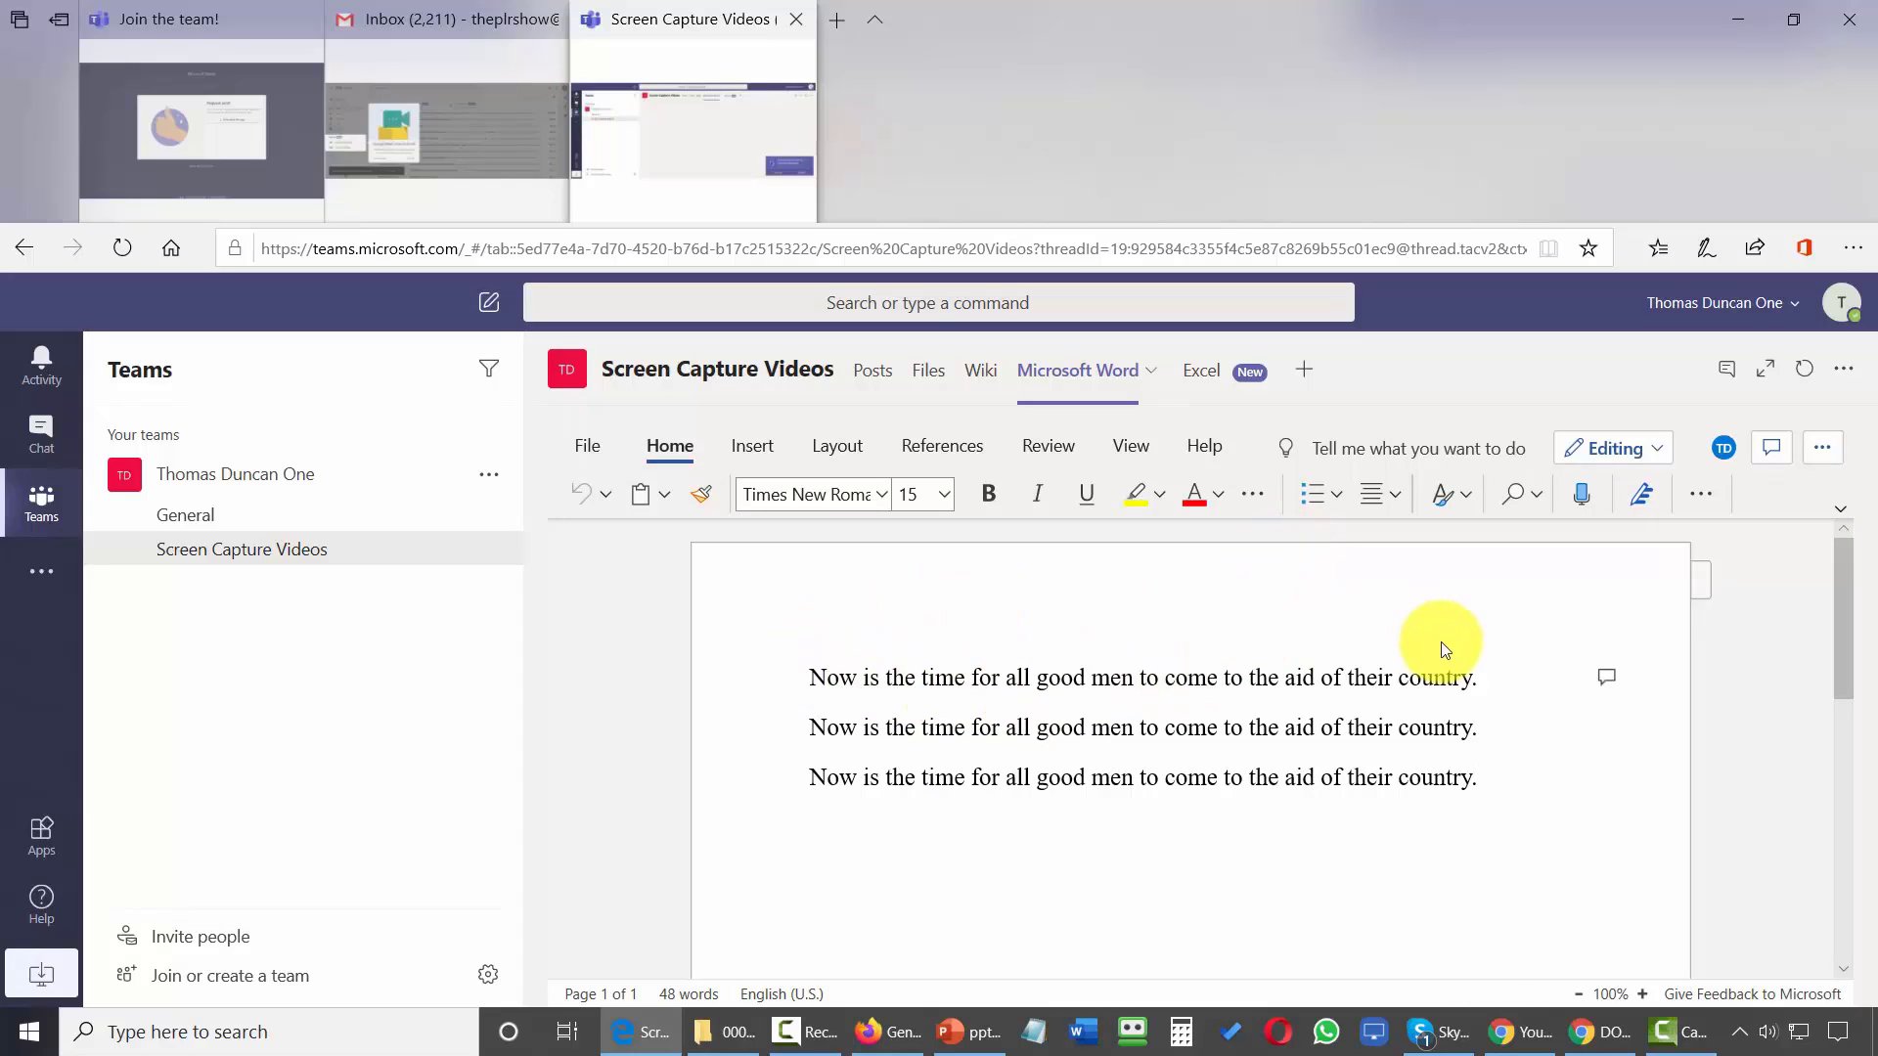
Show the 'country' comment in the Word tab and start a reply to it.
left_click(1608, 679)
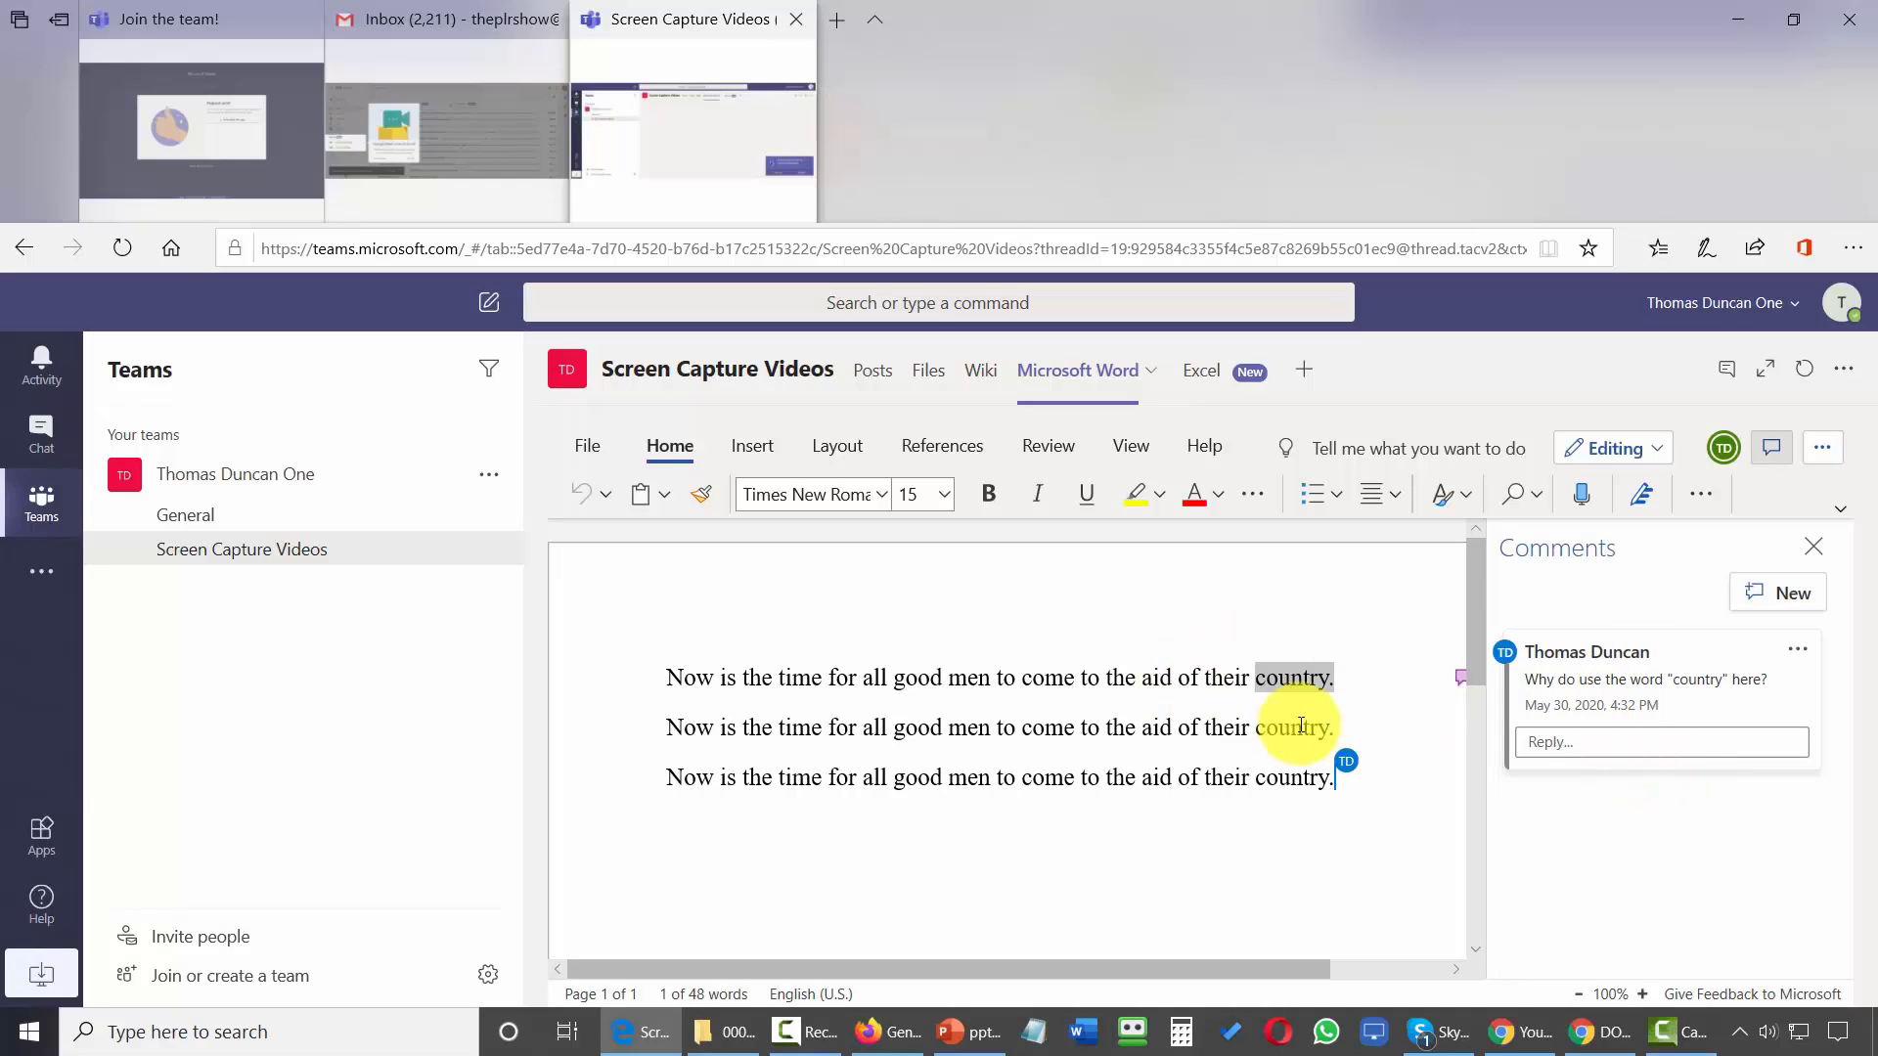
left_click(1524, 746)
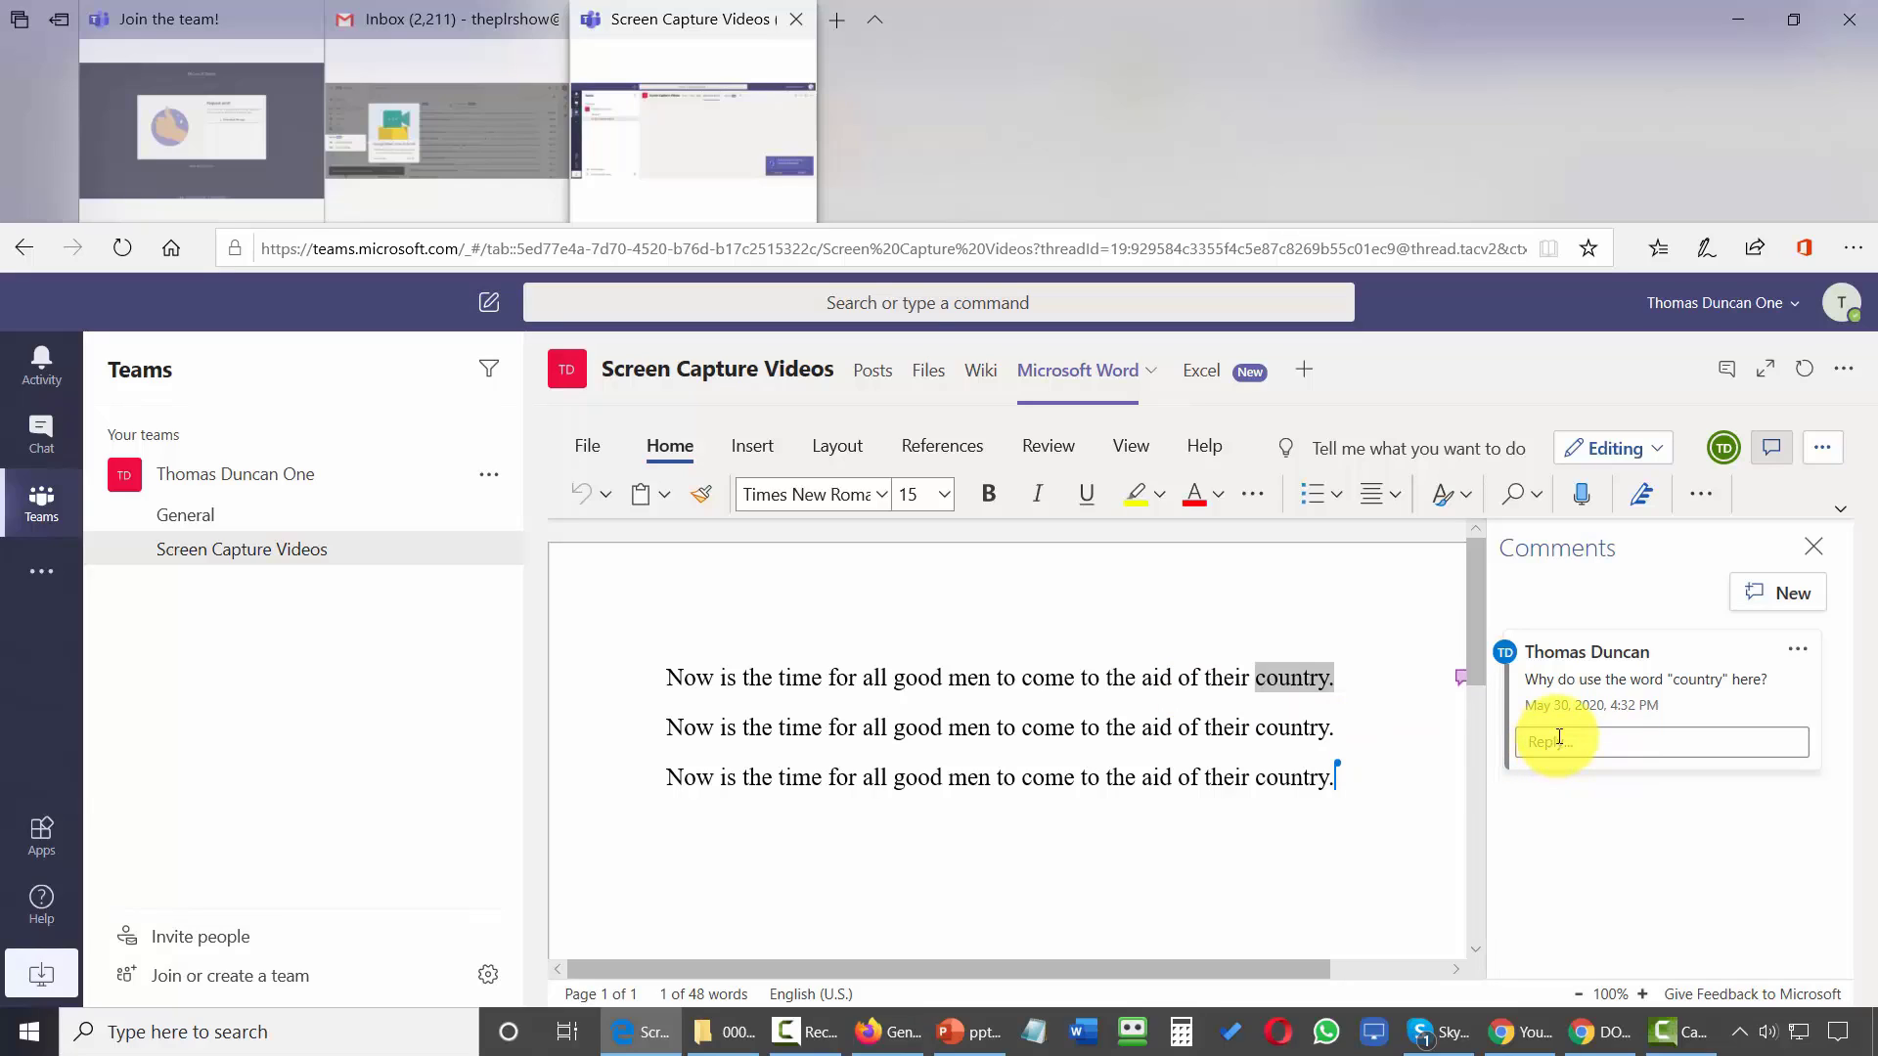
left_click(1570, 738)
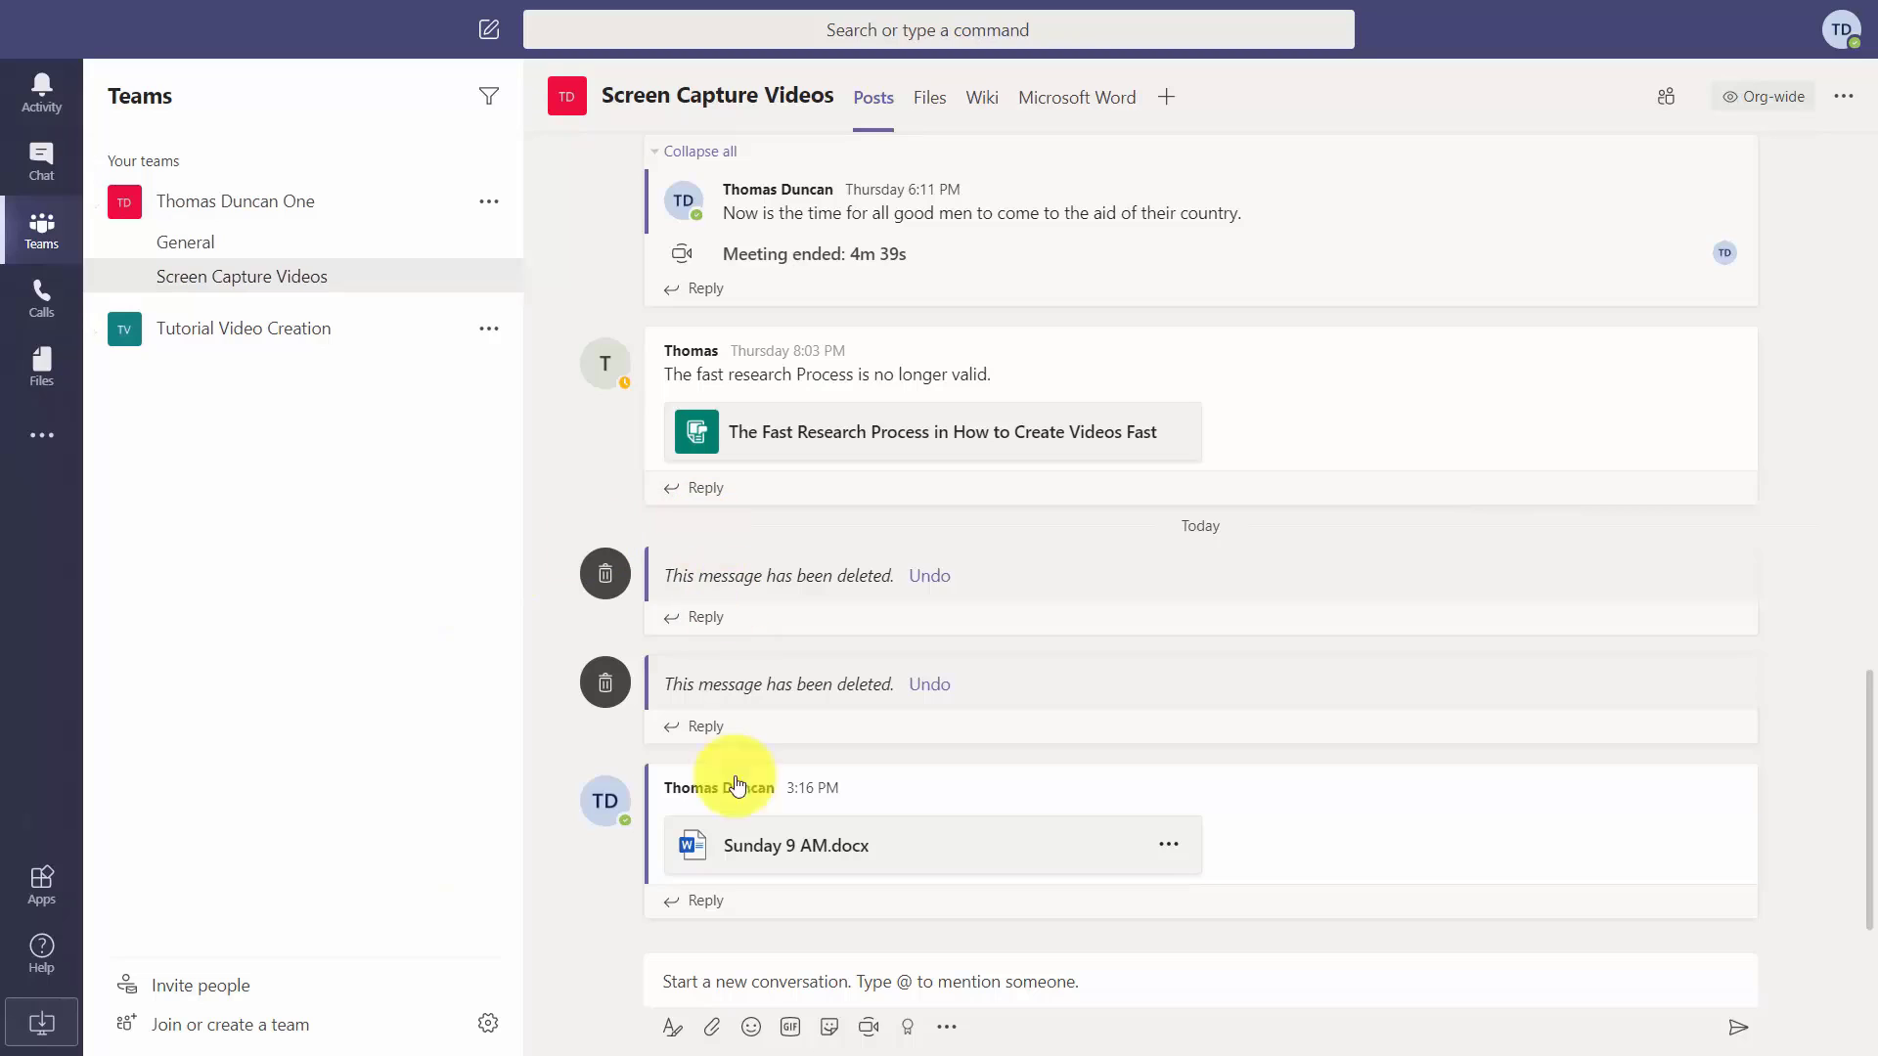
Upload Excel Document.xlsx from the computer and send it as a channel post.
left_click(719, 1033)
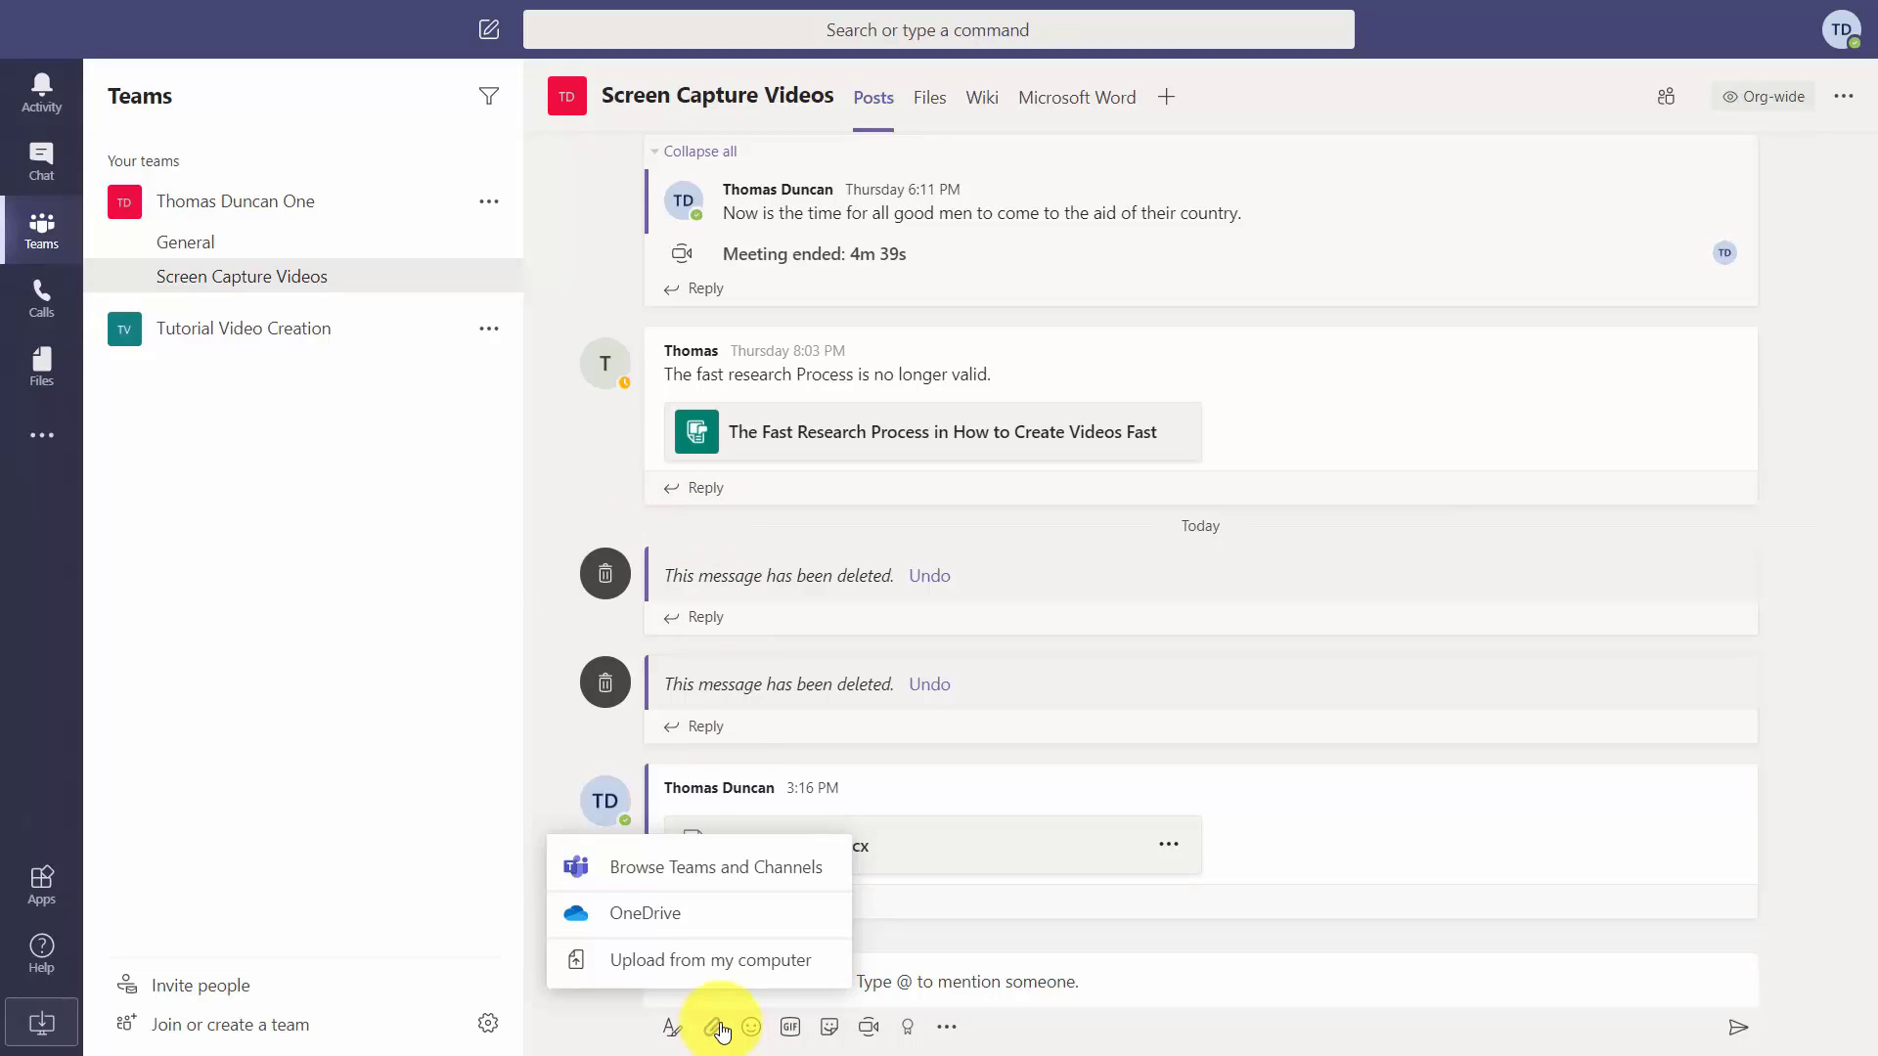
left_click(707, 963)
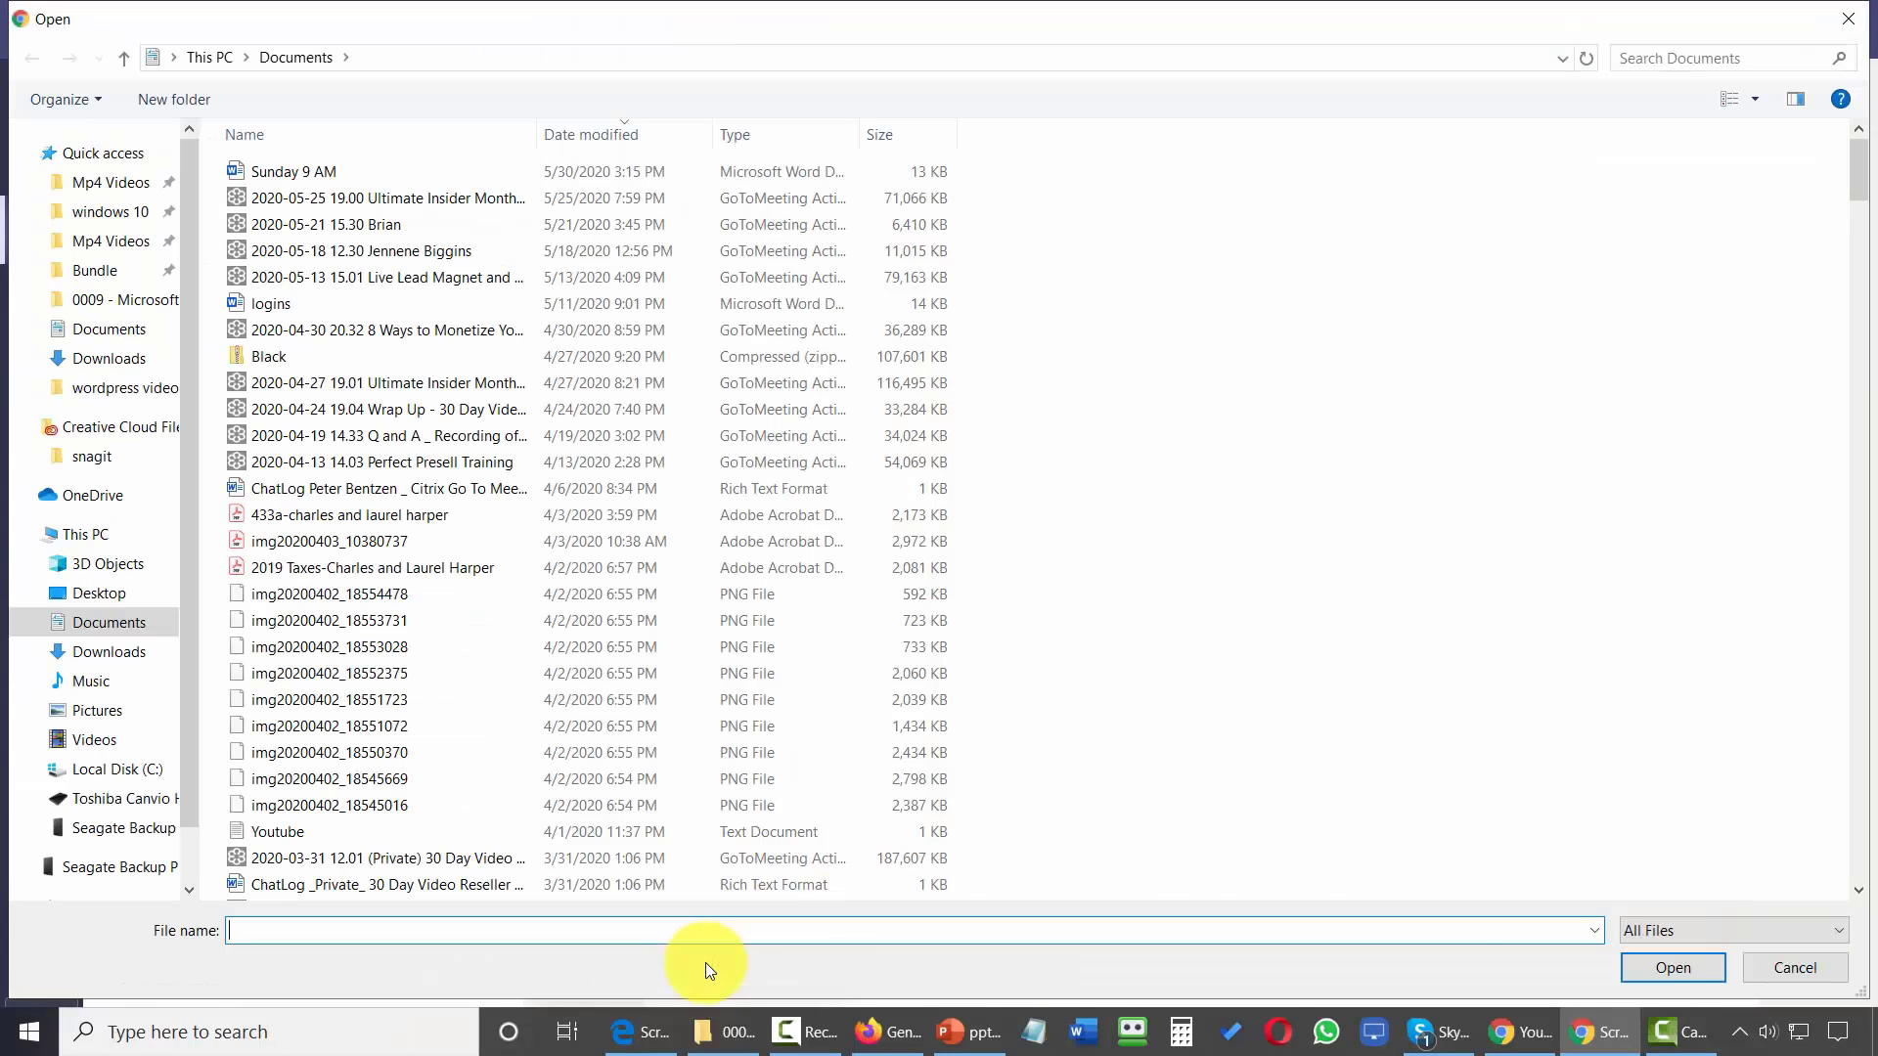
key("Escape")
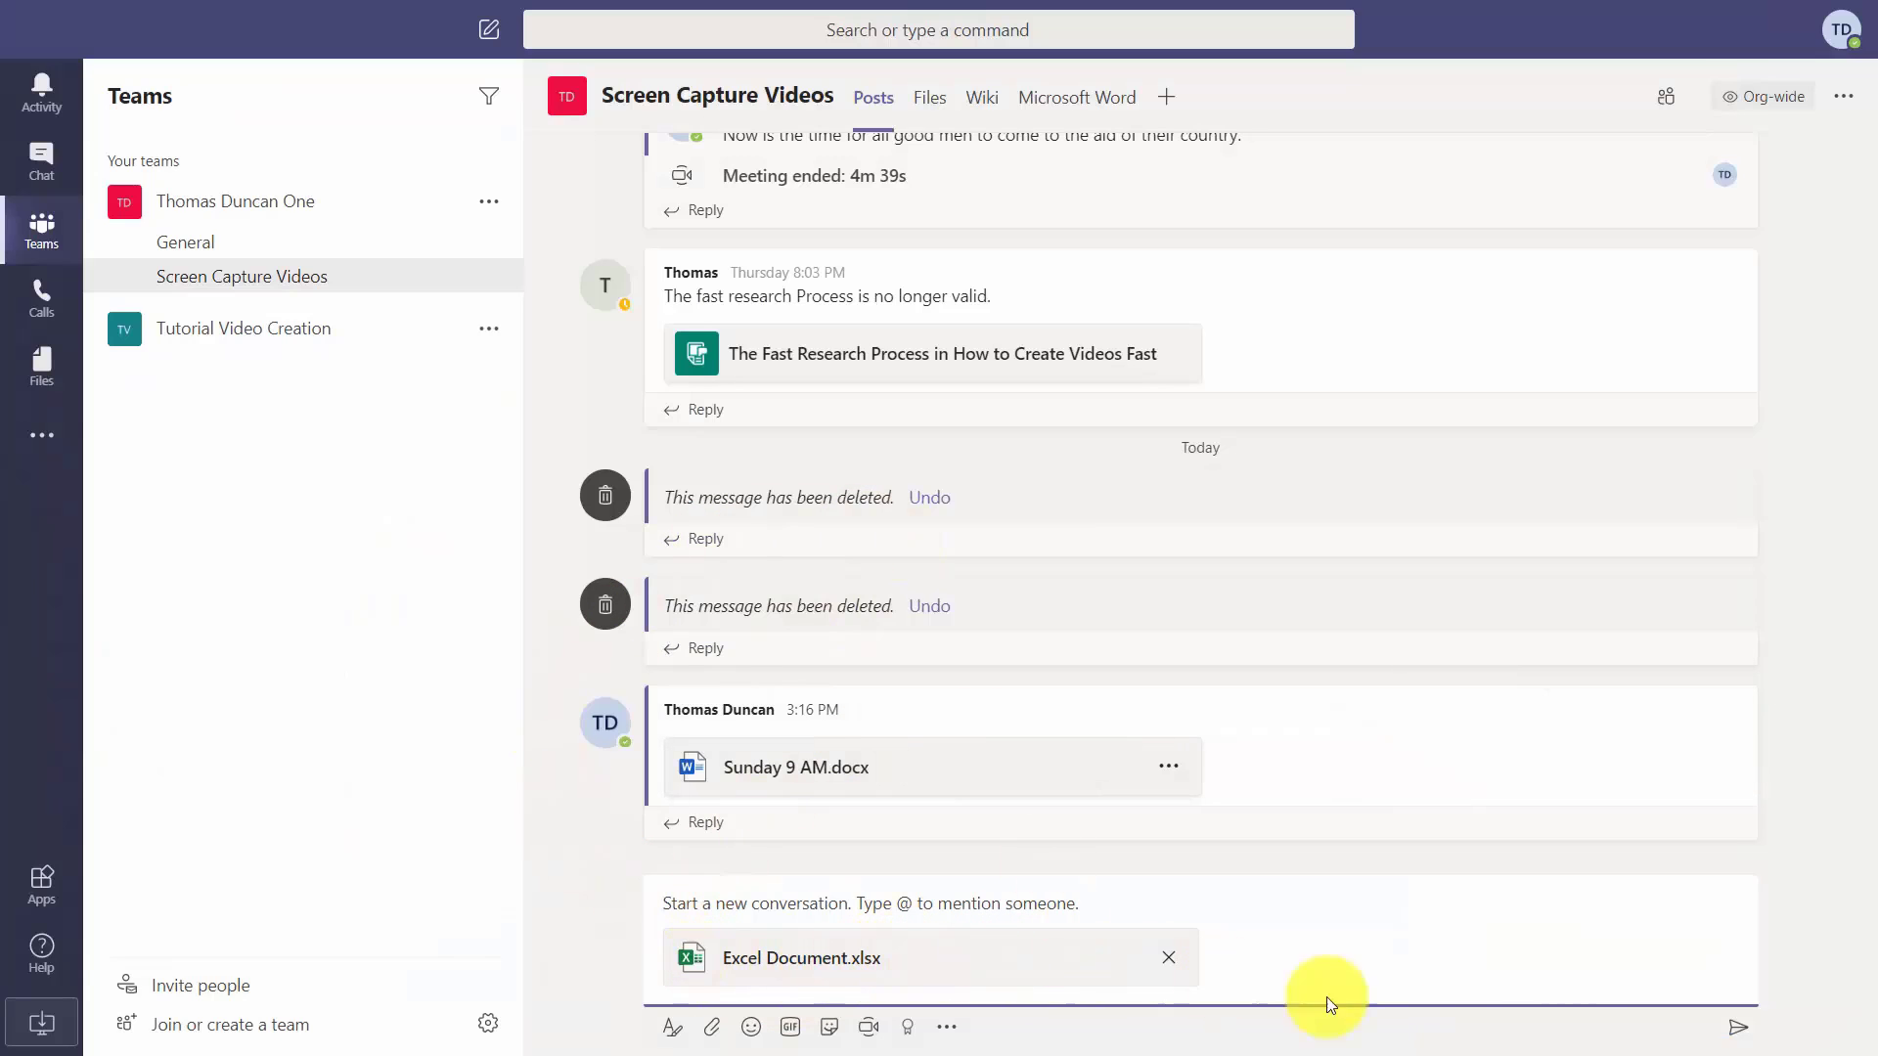
left_click(1736, 1025)
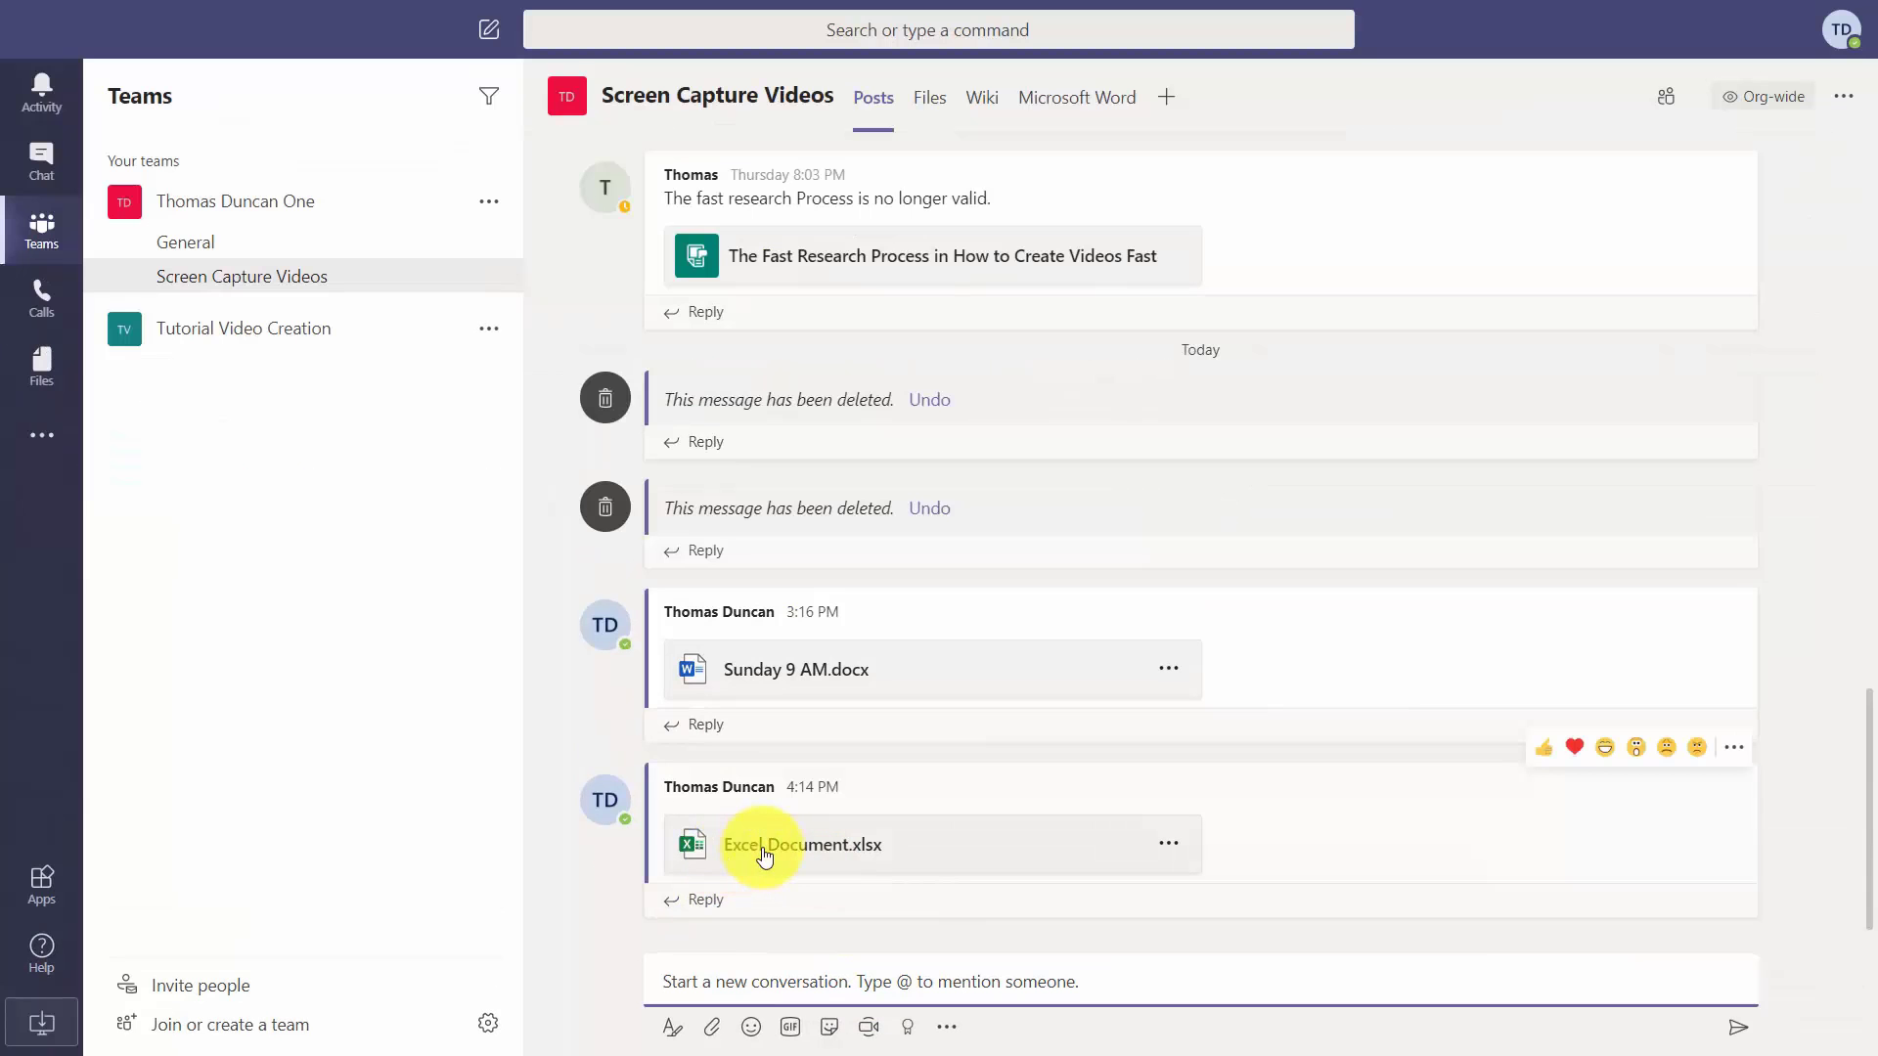
Open the posted Excel Document.xlsx and rename Sheet1 to Excel.
left_click(764, 855)
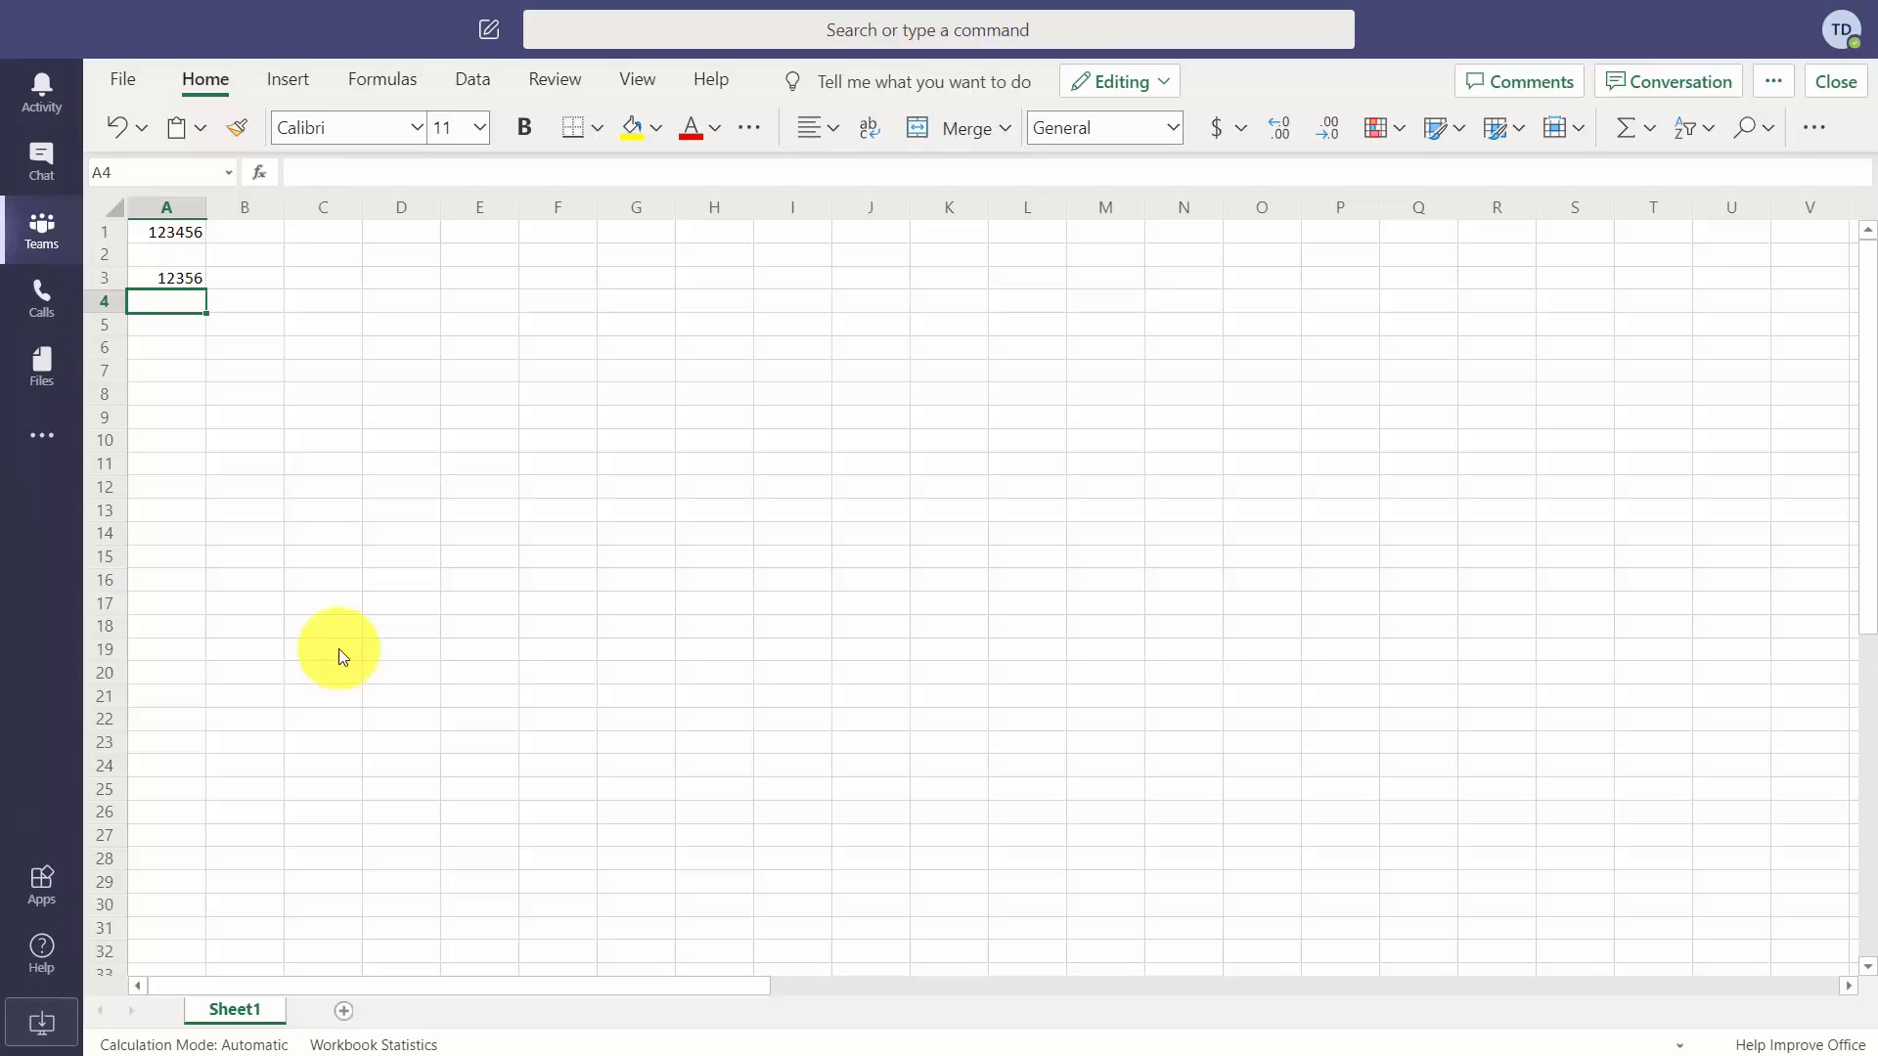
key("ctrl+F6")
key("shift+F10")
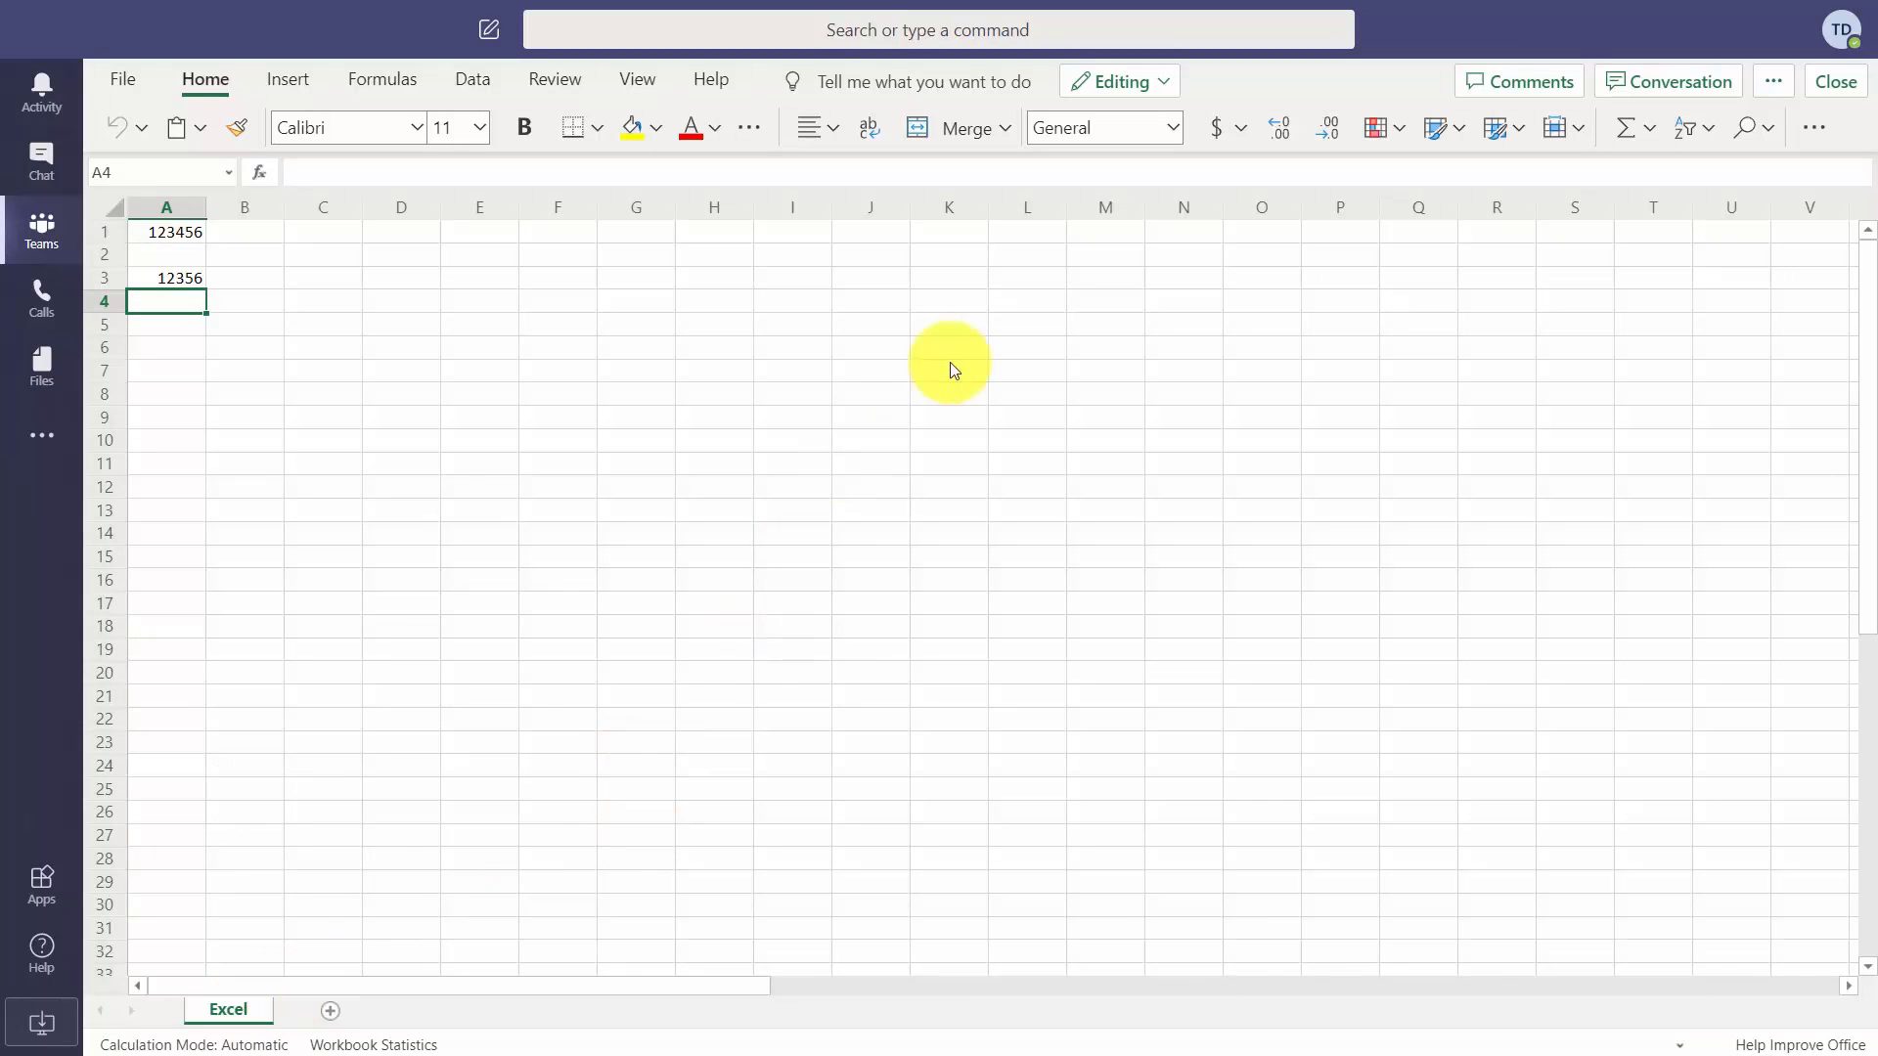
Comment 'We need to count everything' on cell A4 and open the workbook's conversation.
left_click(1511, 78)
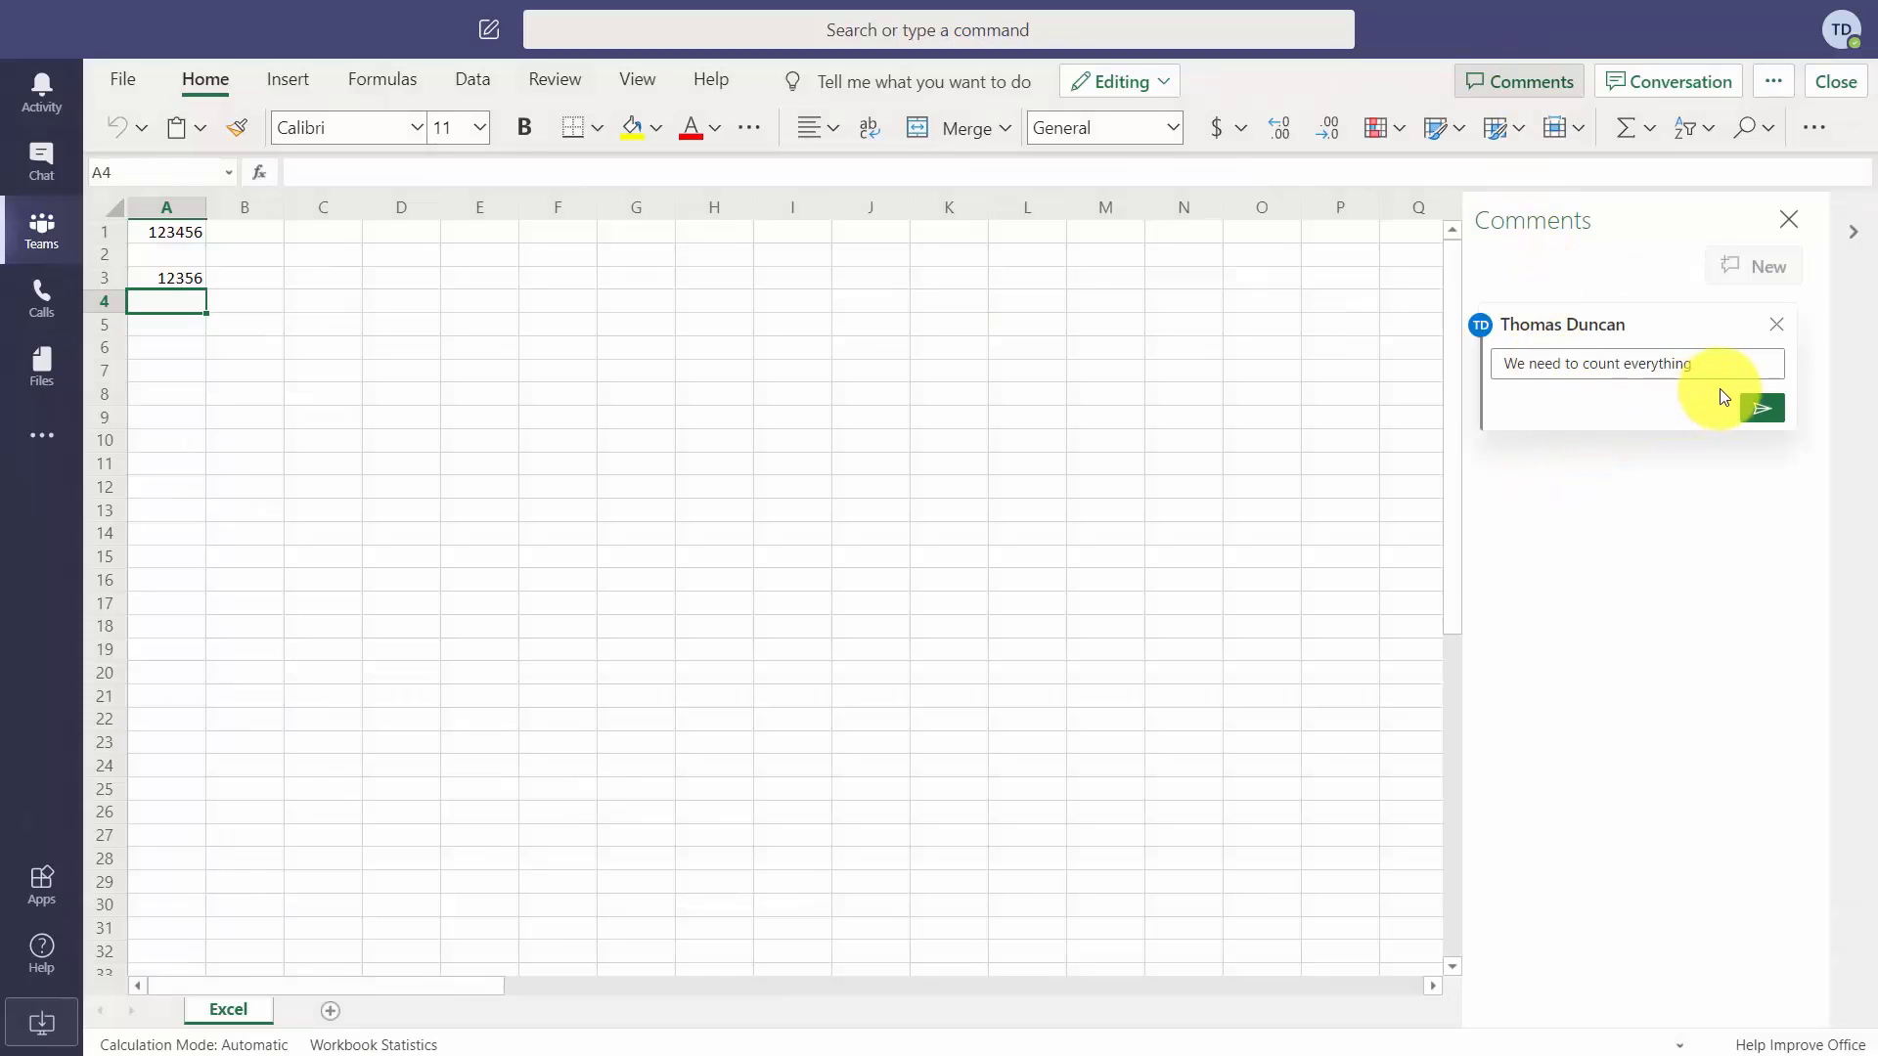
left_click(1759, 411)
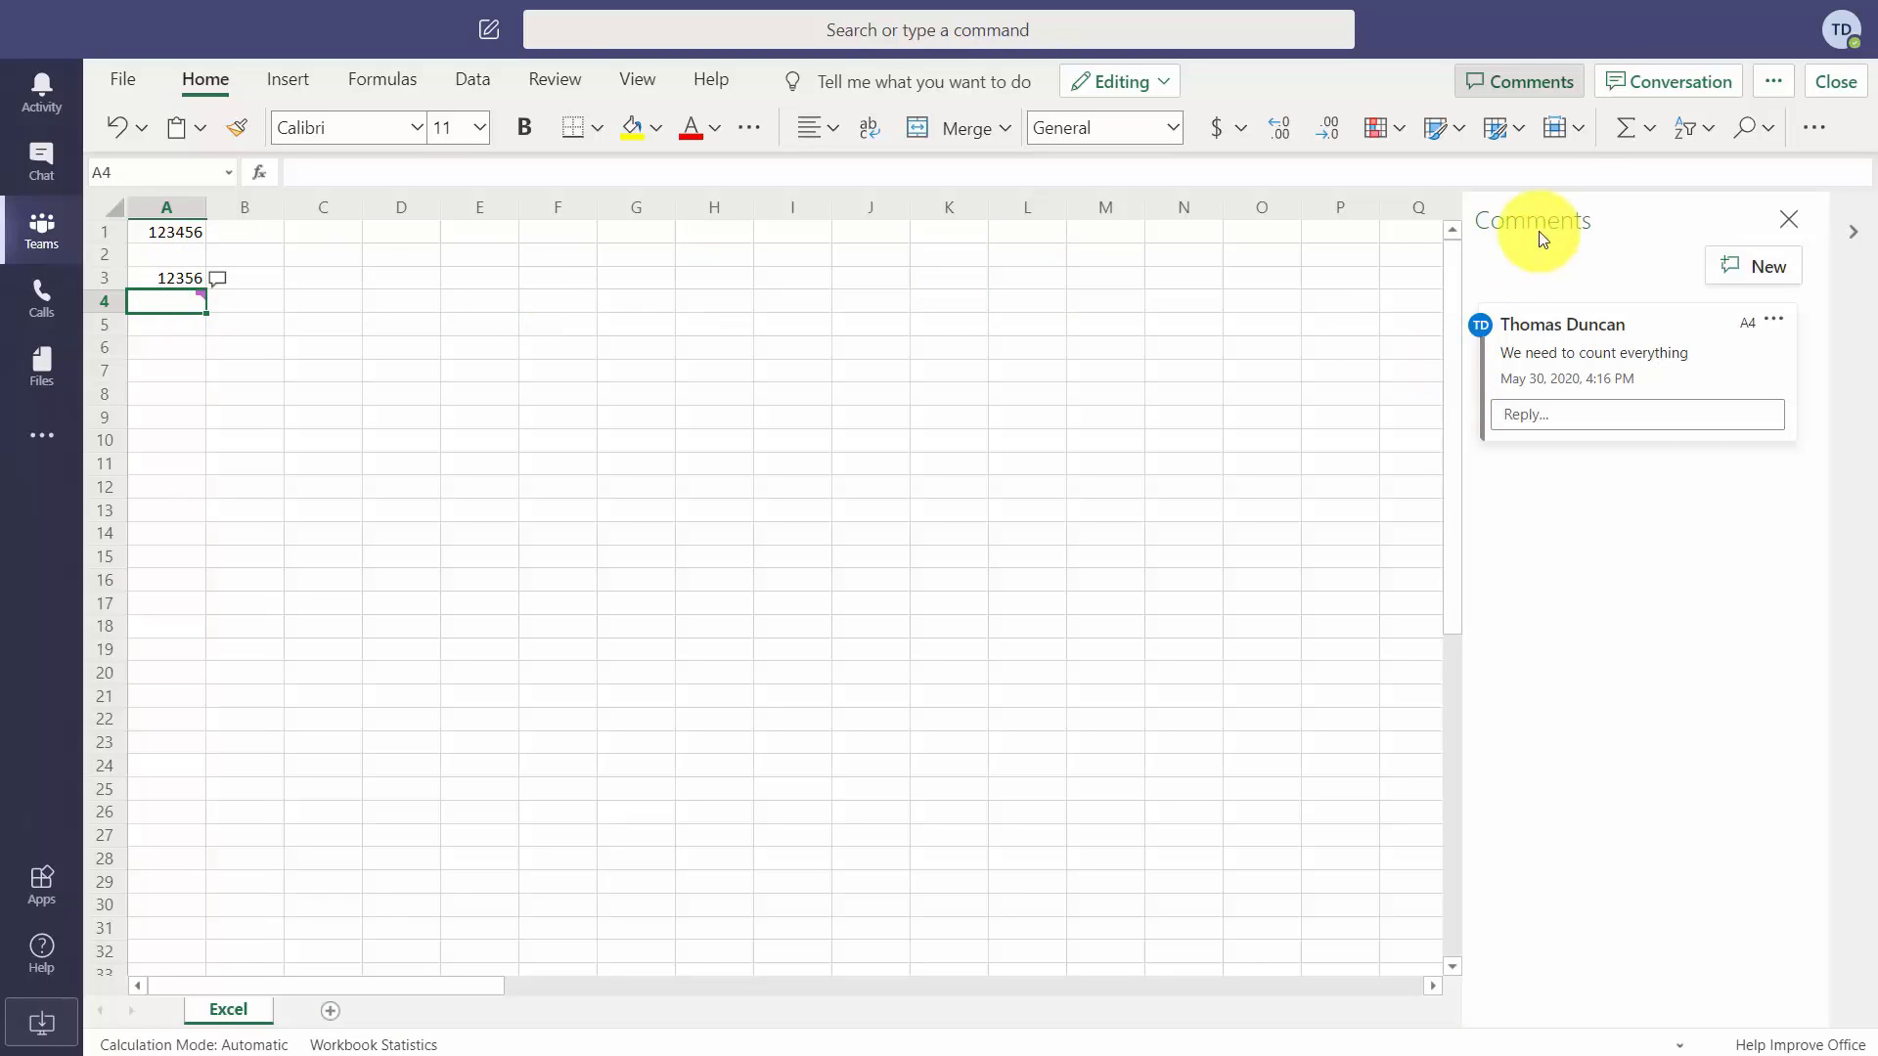
left_click(1667, 81)
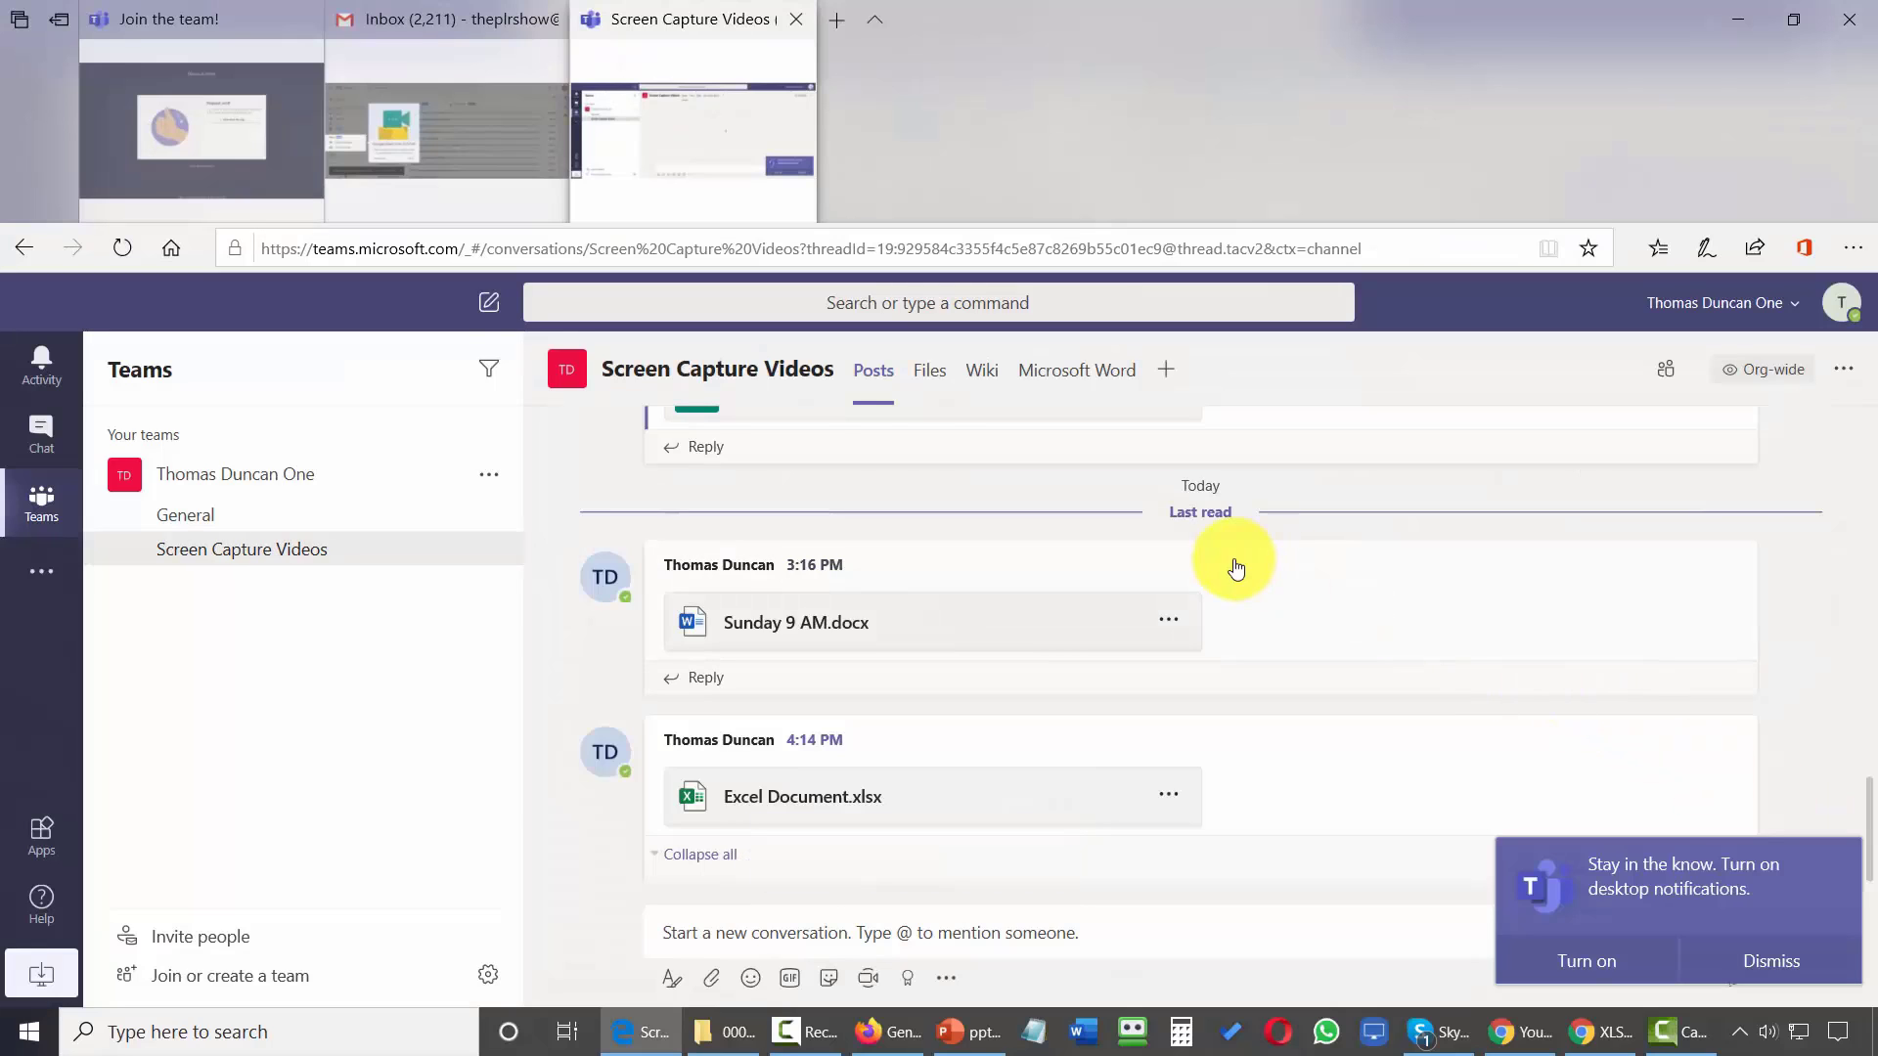
scroll(1235, 567, "down", 5)
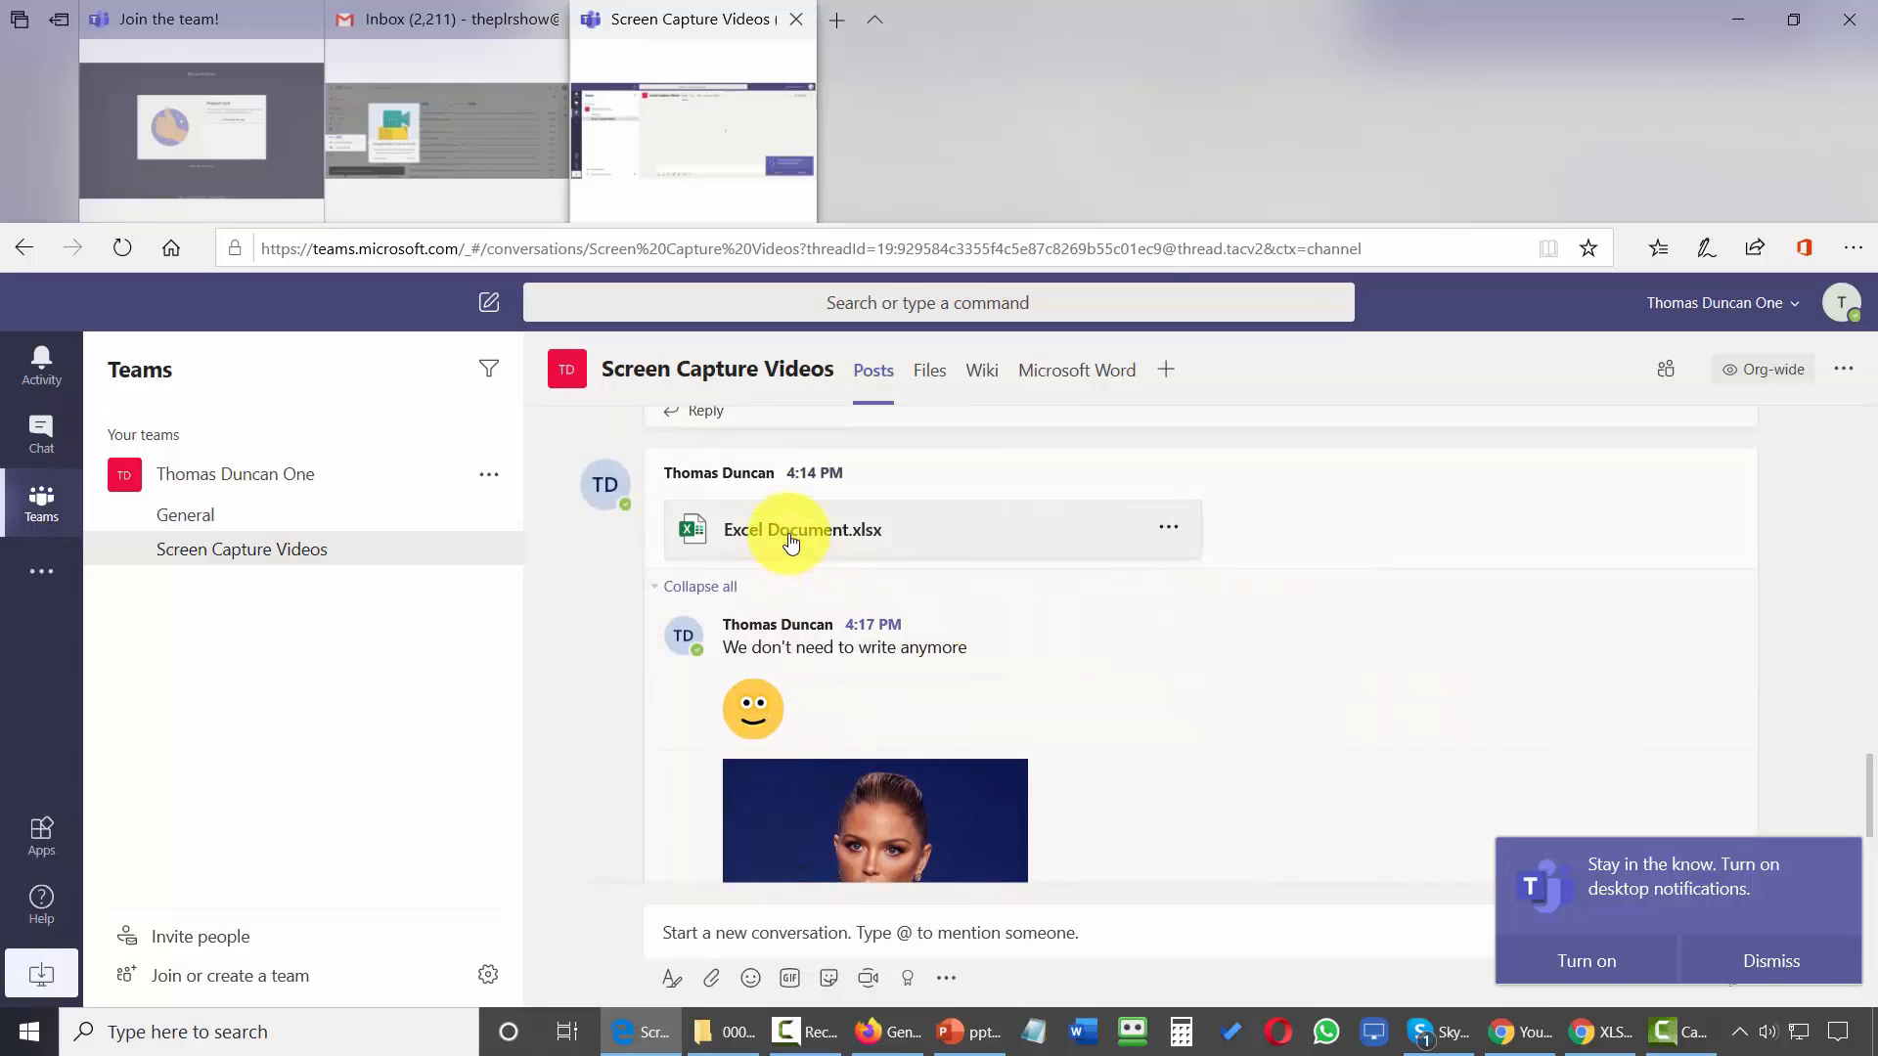
left_click(791, 542)
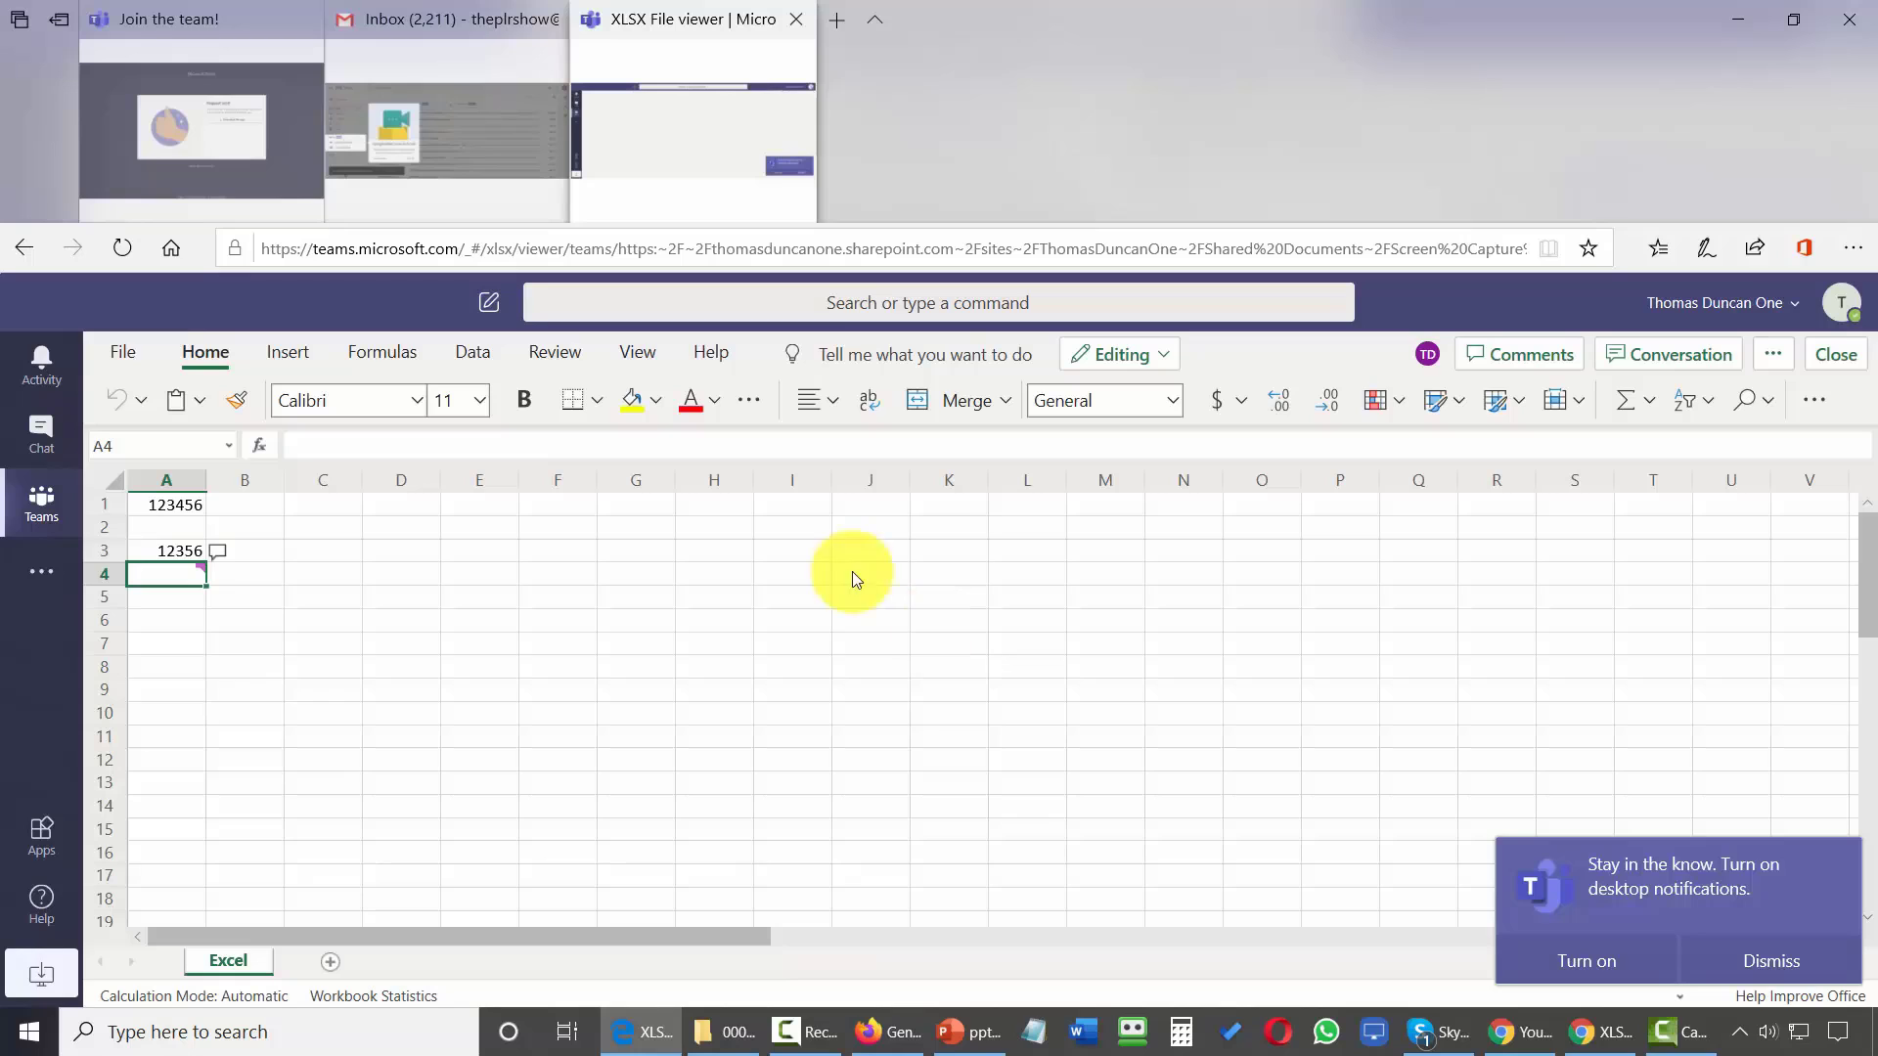
left_click(1503, 354)
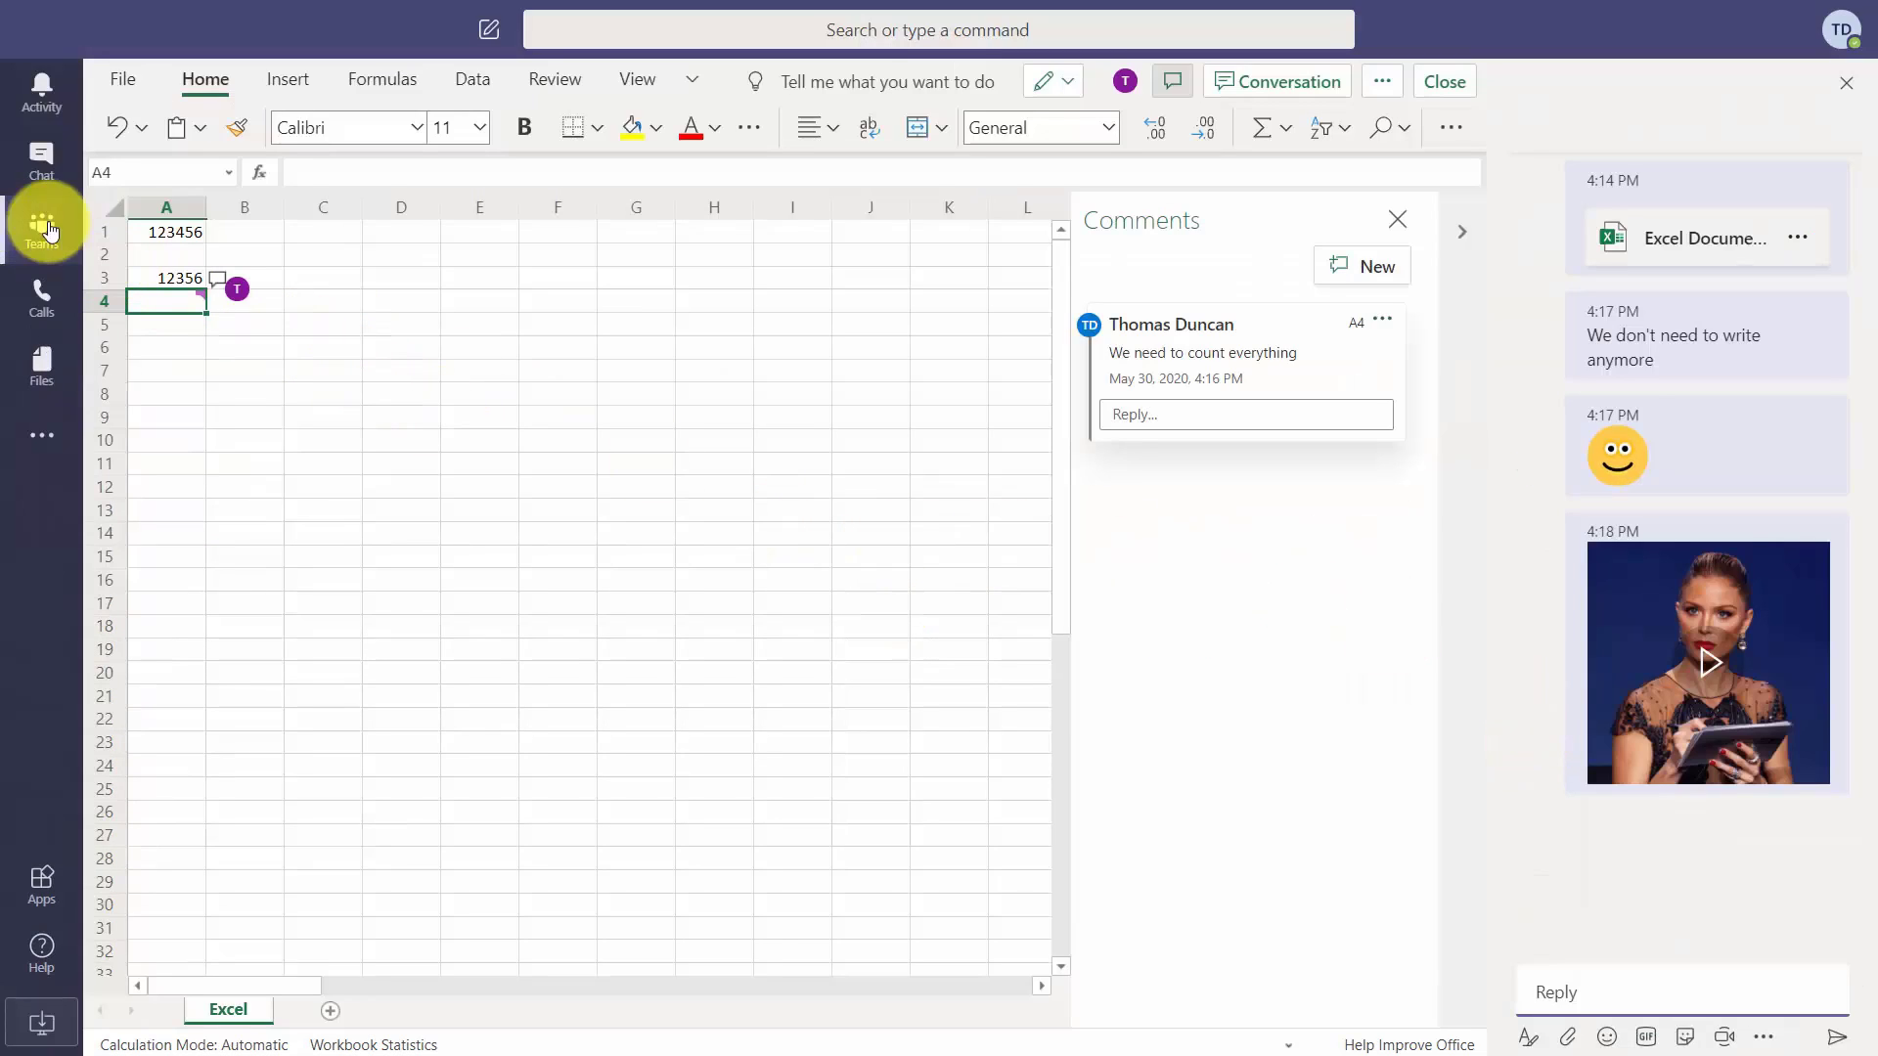
left_click(44, 234)
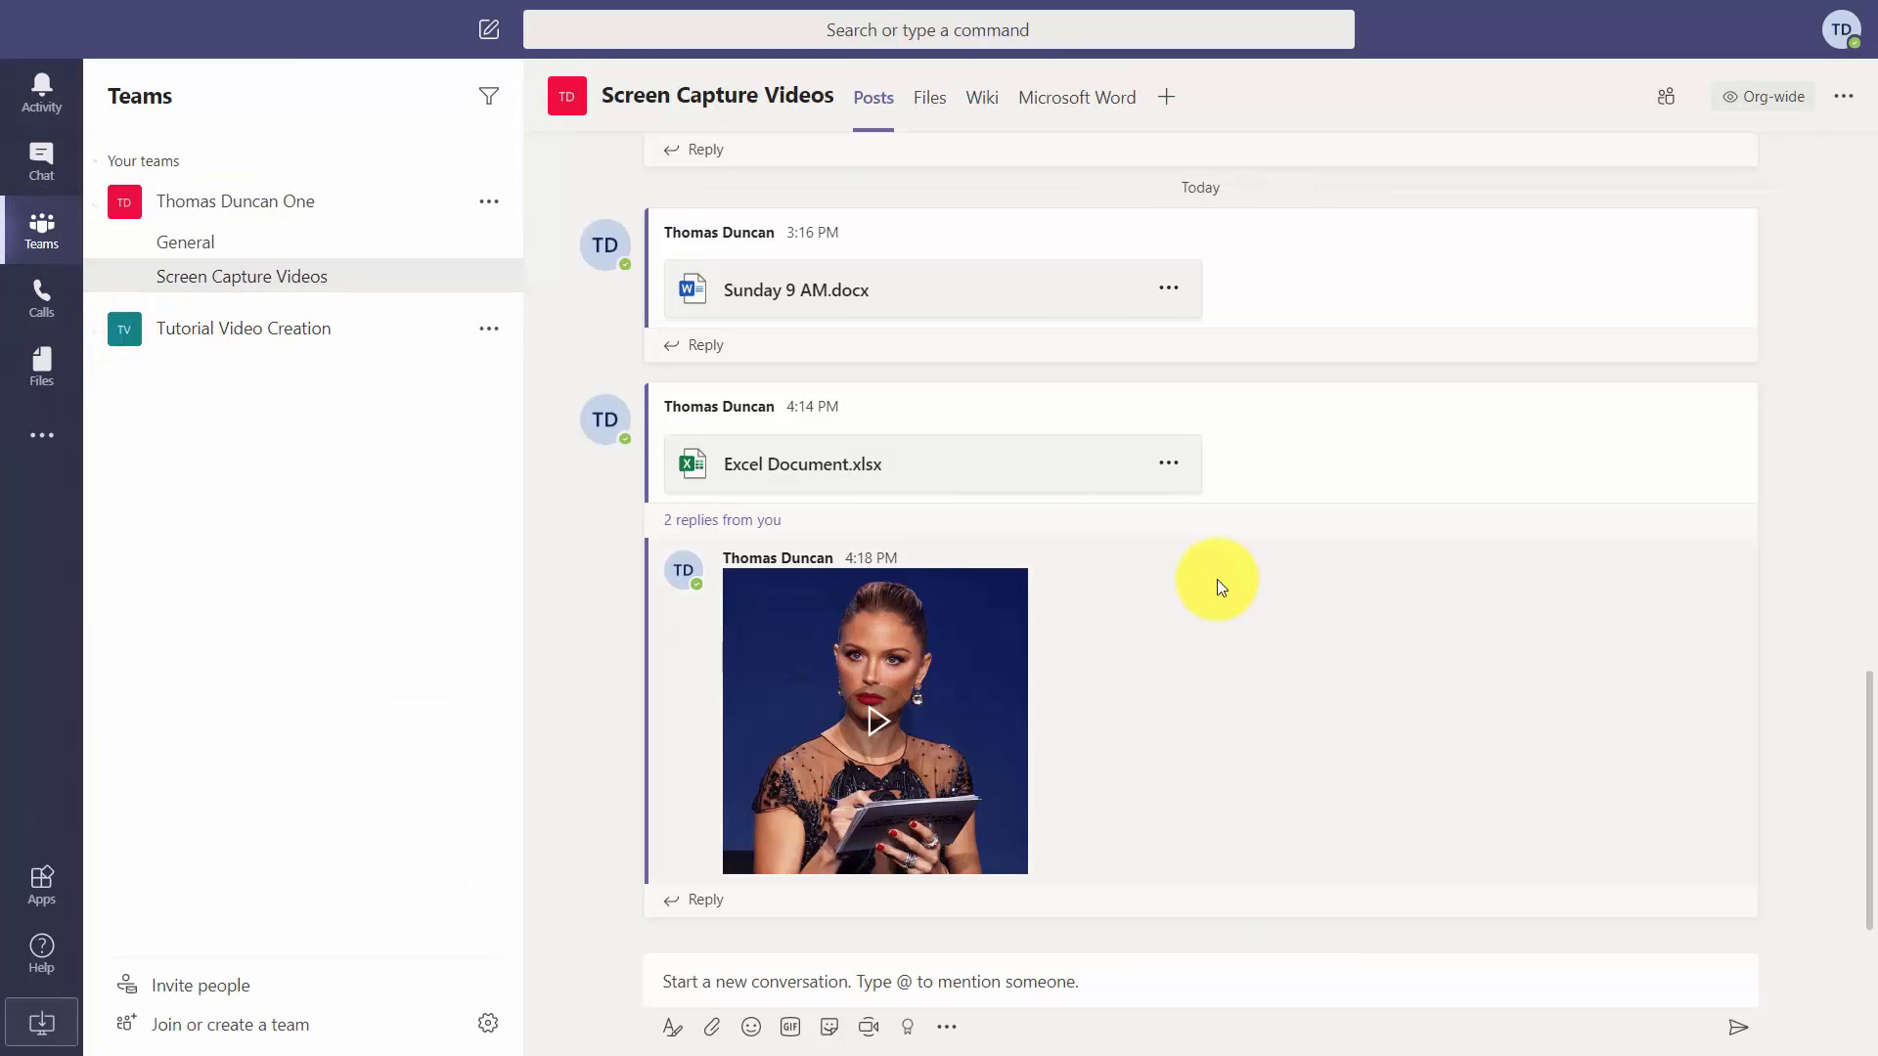
Expand the Excel post's replies, then add an Excel tab showing Excel Document.xlsx.
left_click(765, 523)
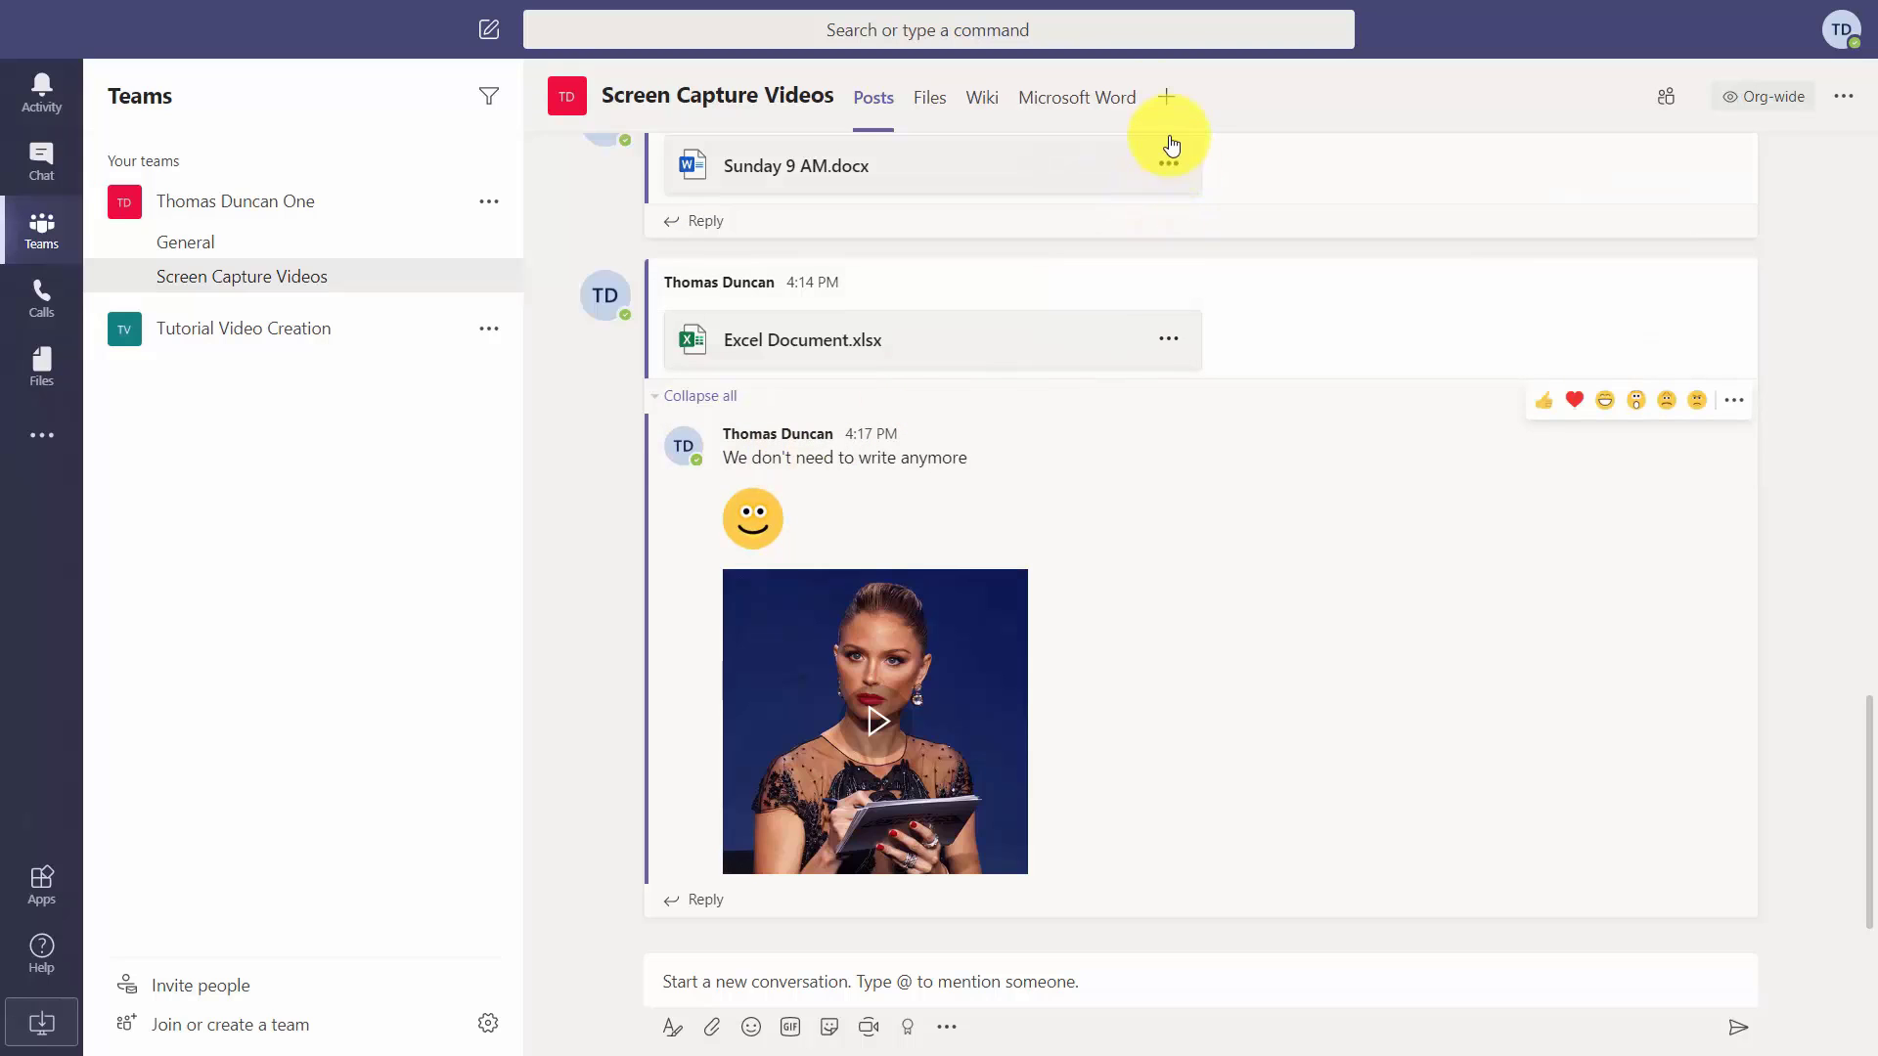
left_click(1169, 100)
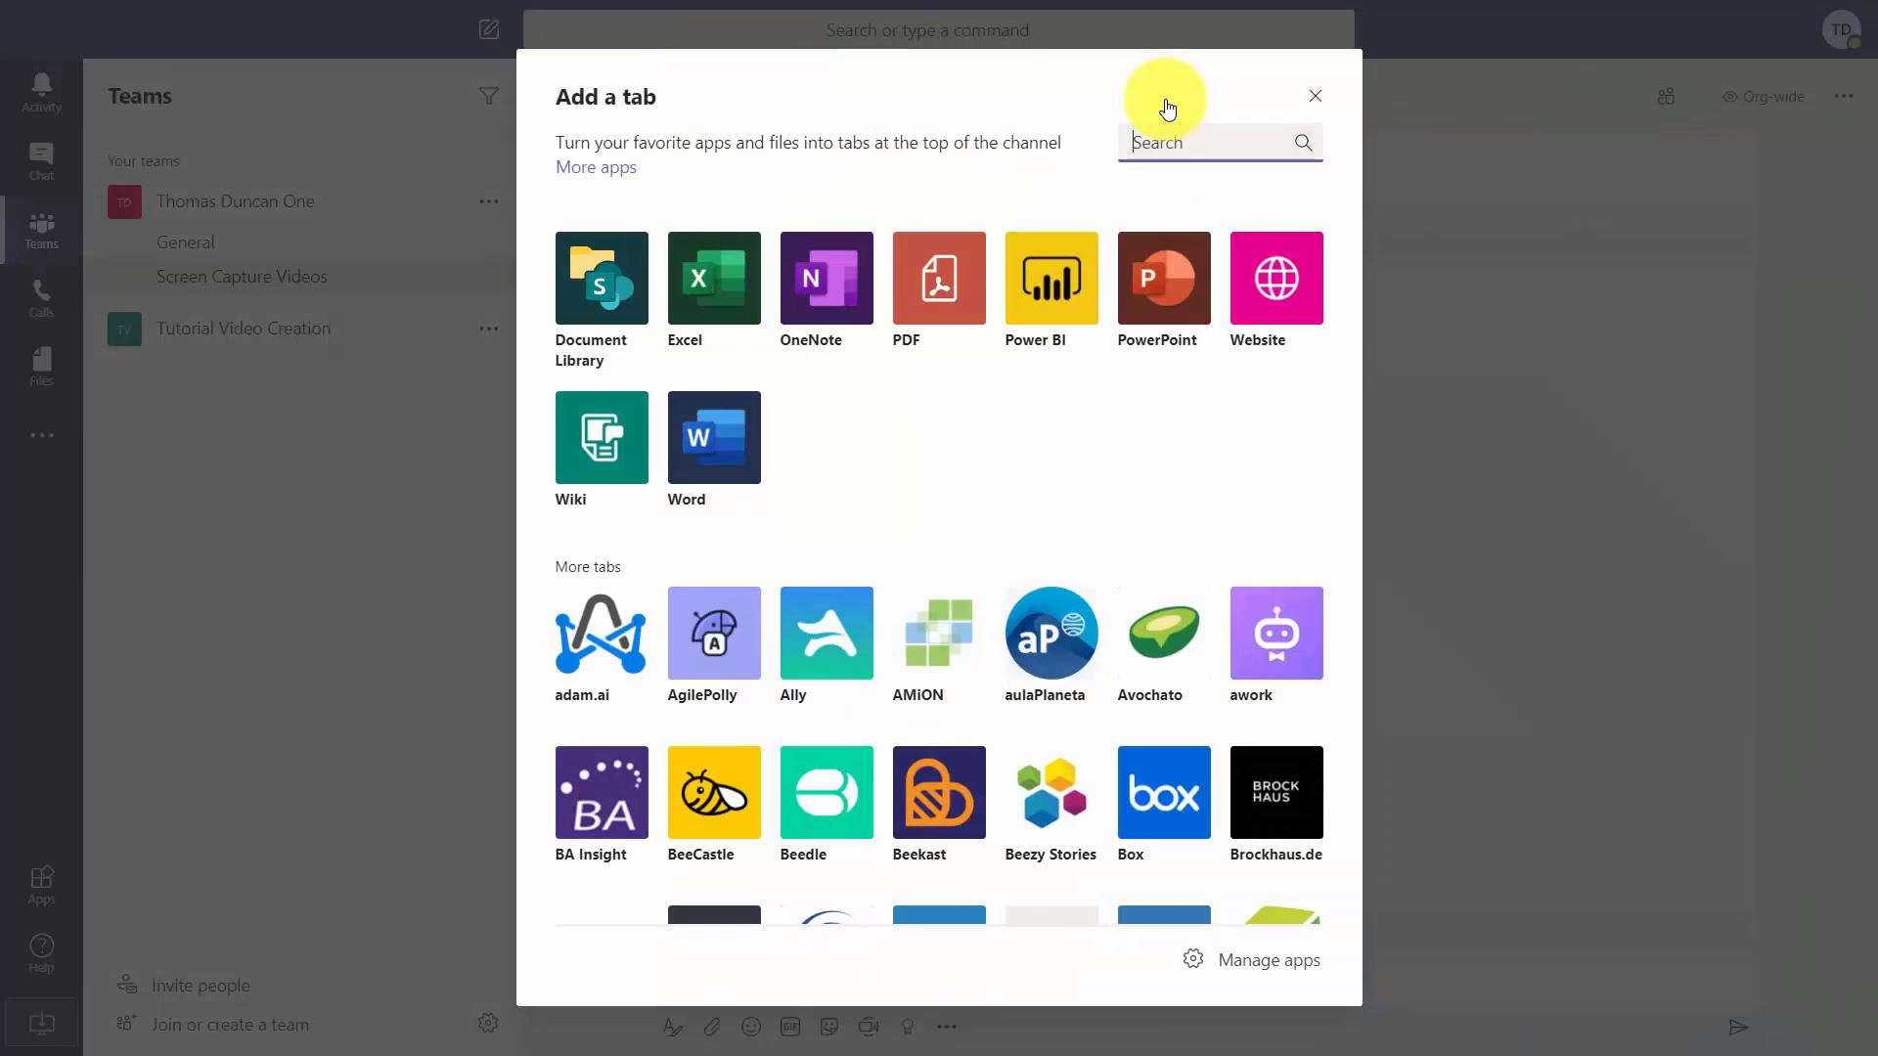
left_click(724, 282)
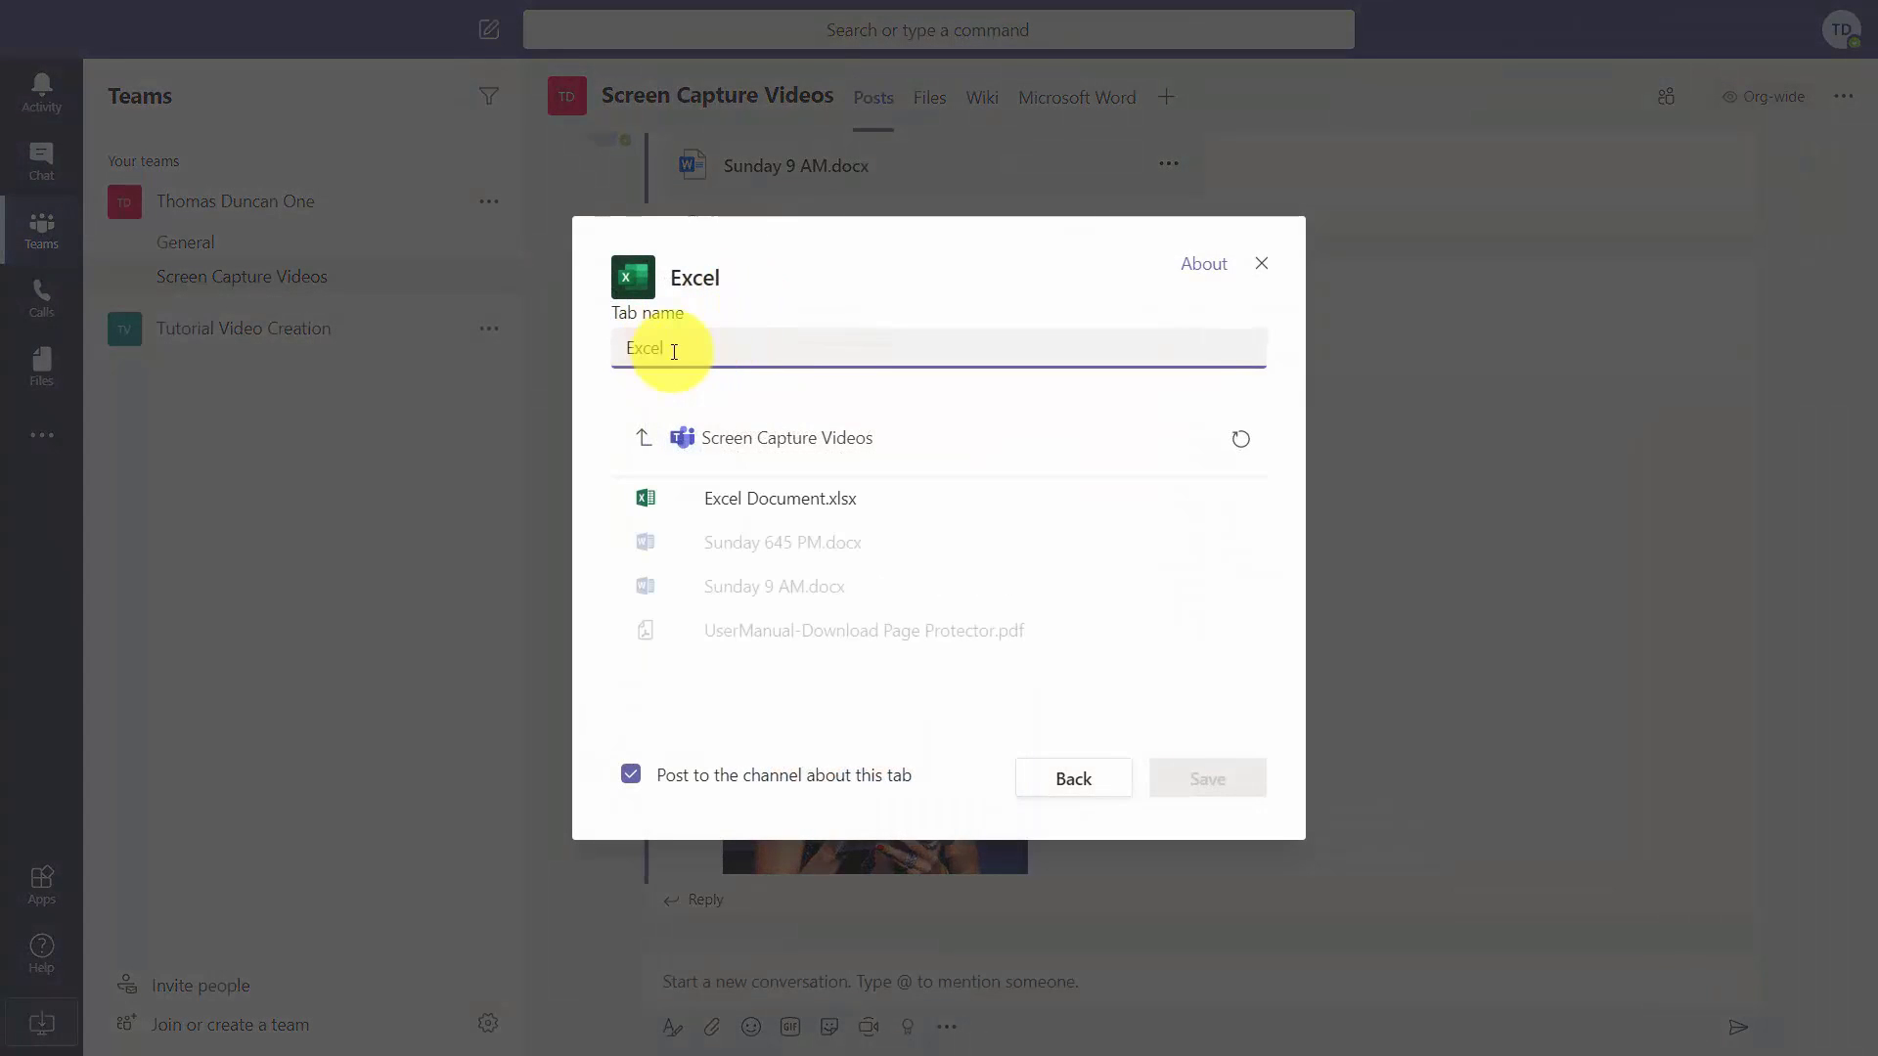
left_click(772, 504)
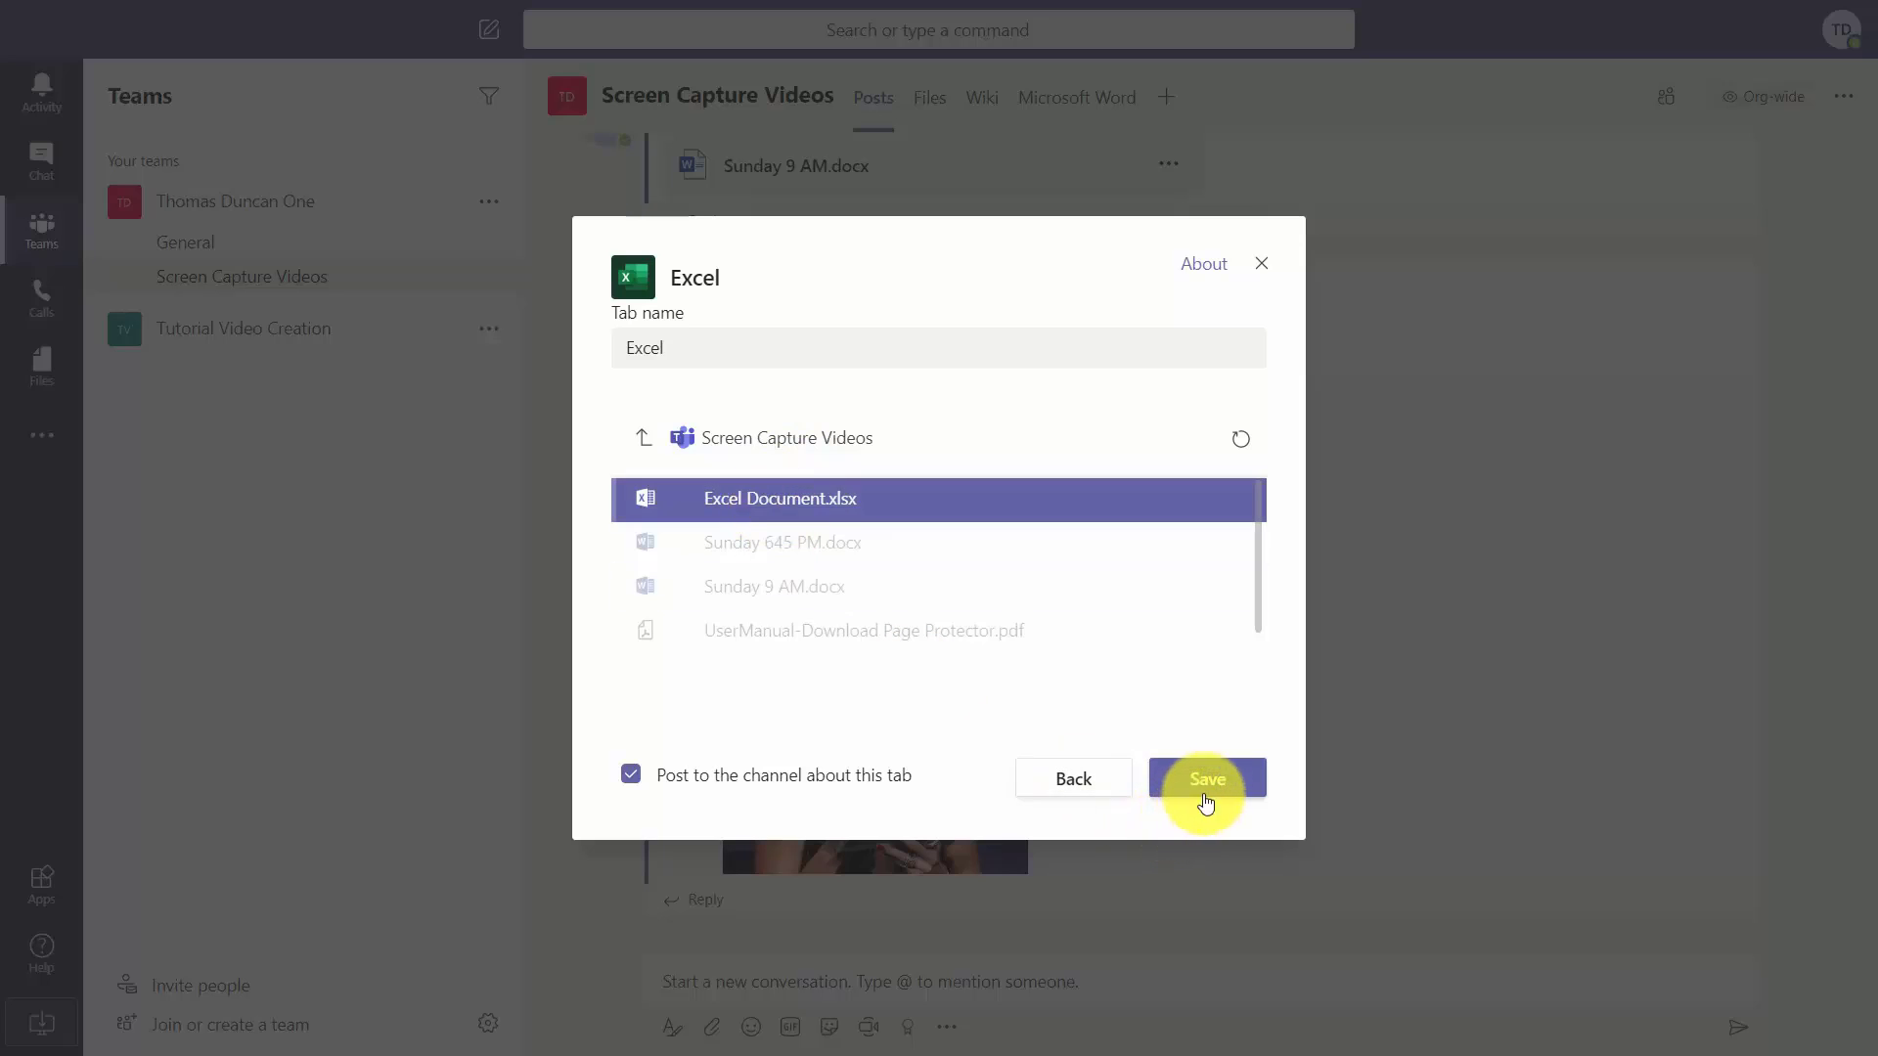
left_click(1206, 797)
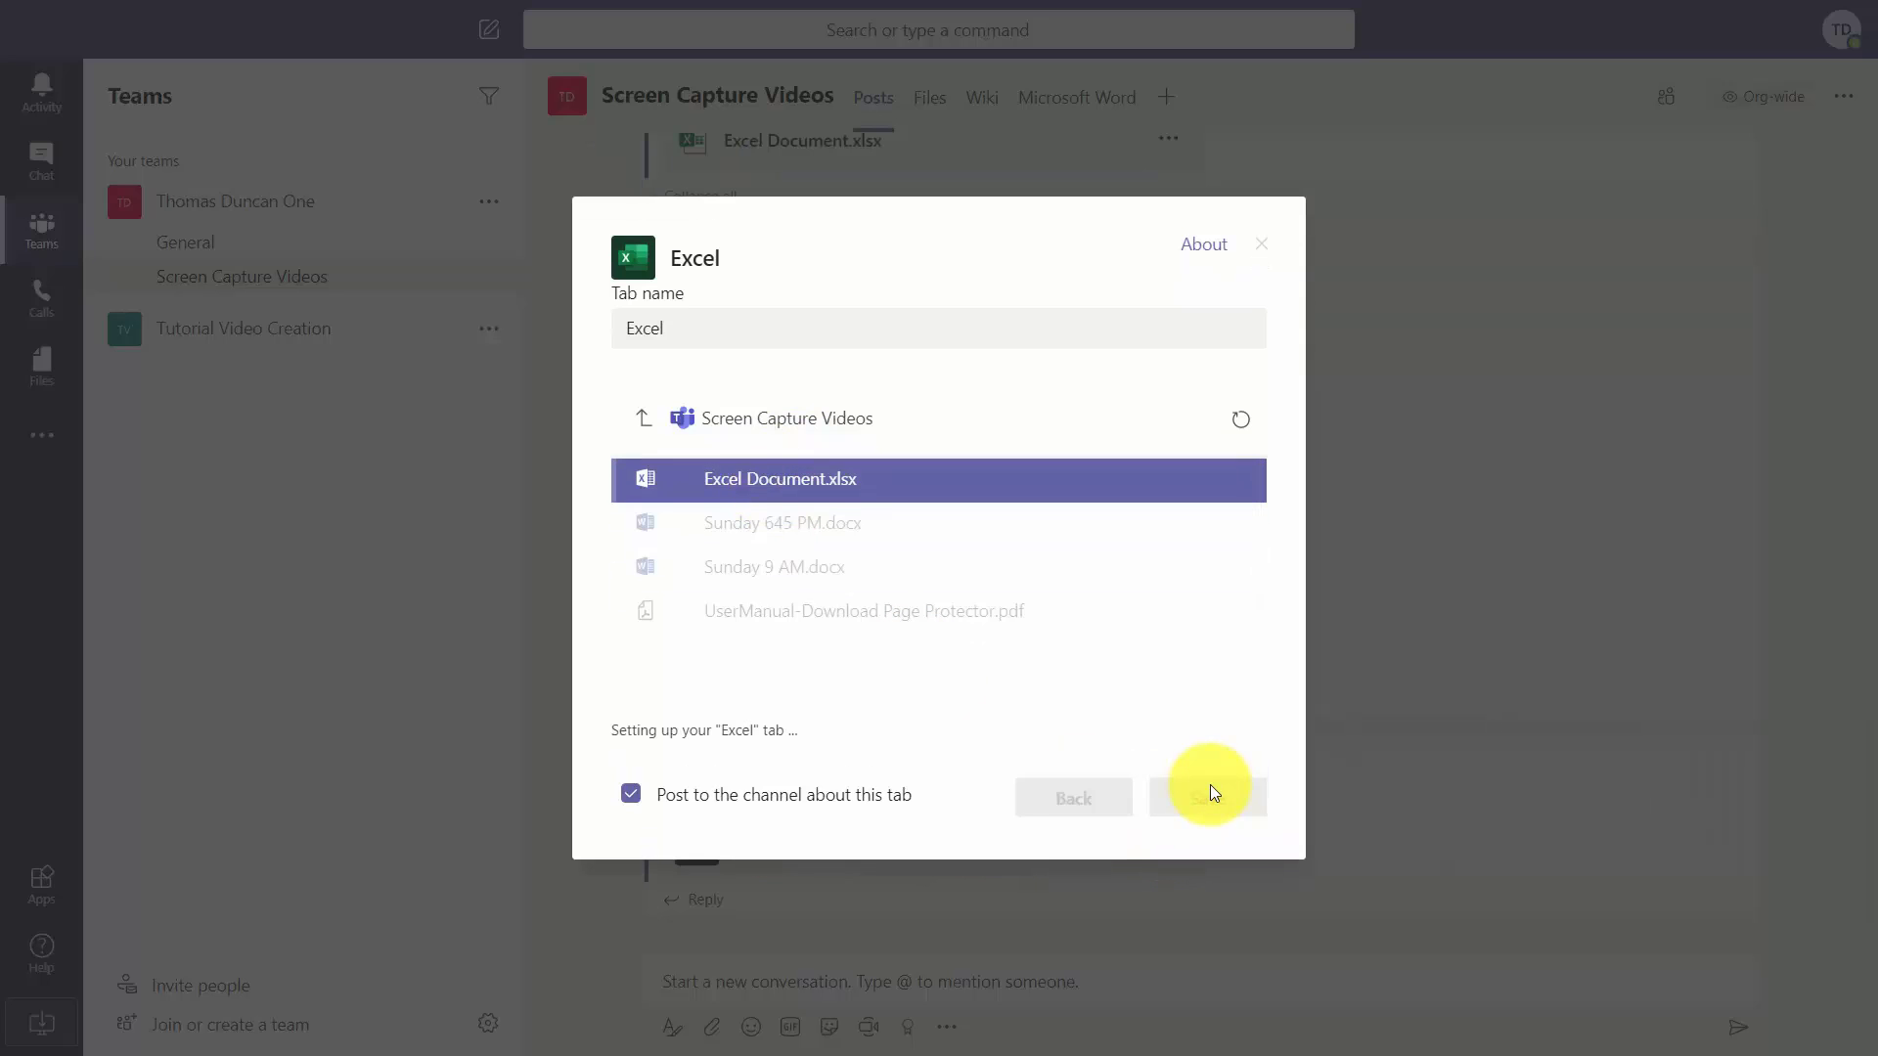
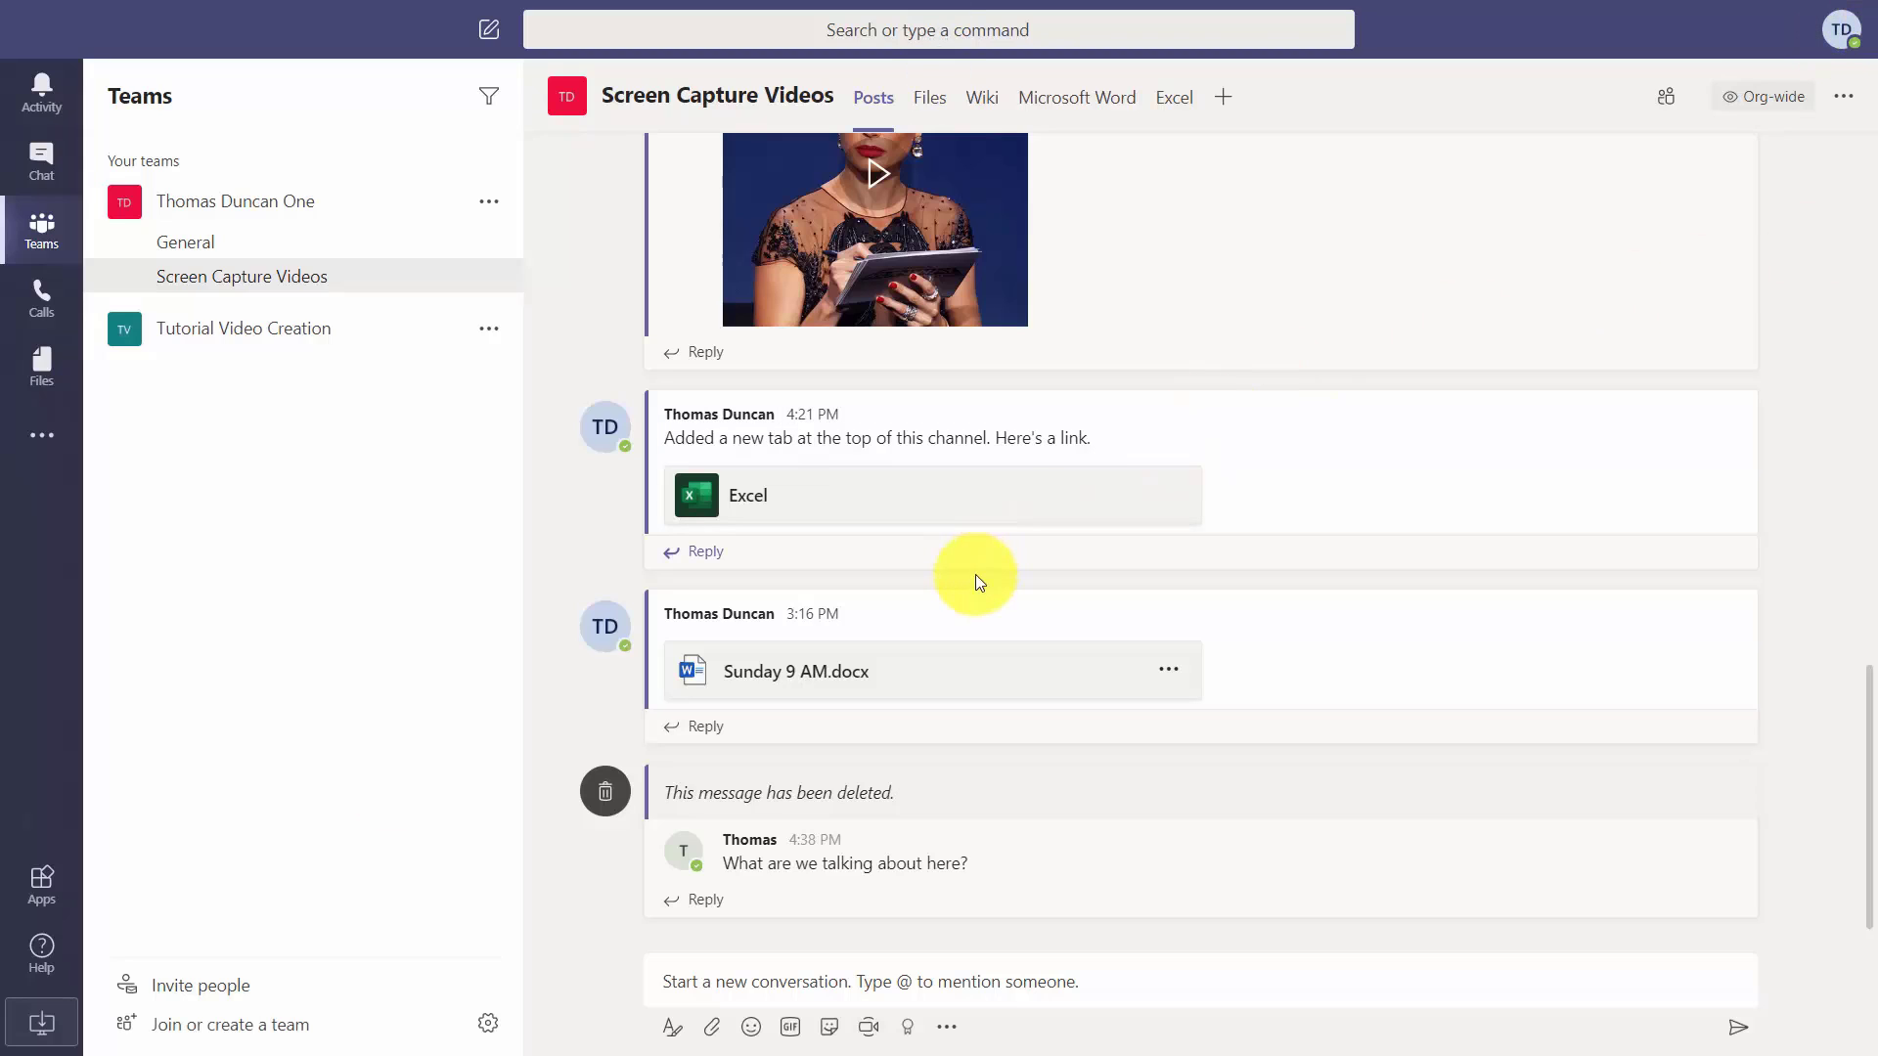
Start a channel conversation saying 'This is the PowerPoint we need to work on.' and send it with the .pptx attached.
left_click(836, 968)
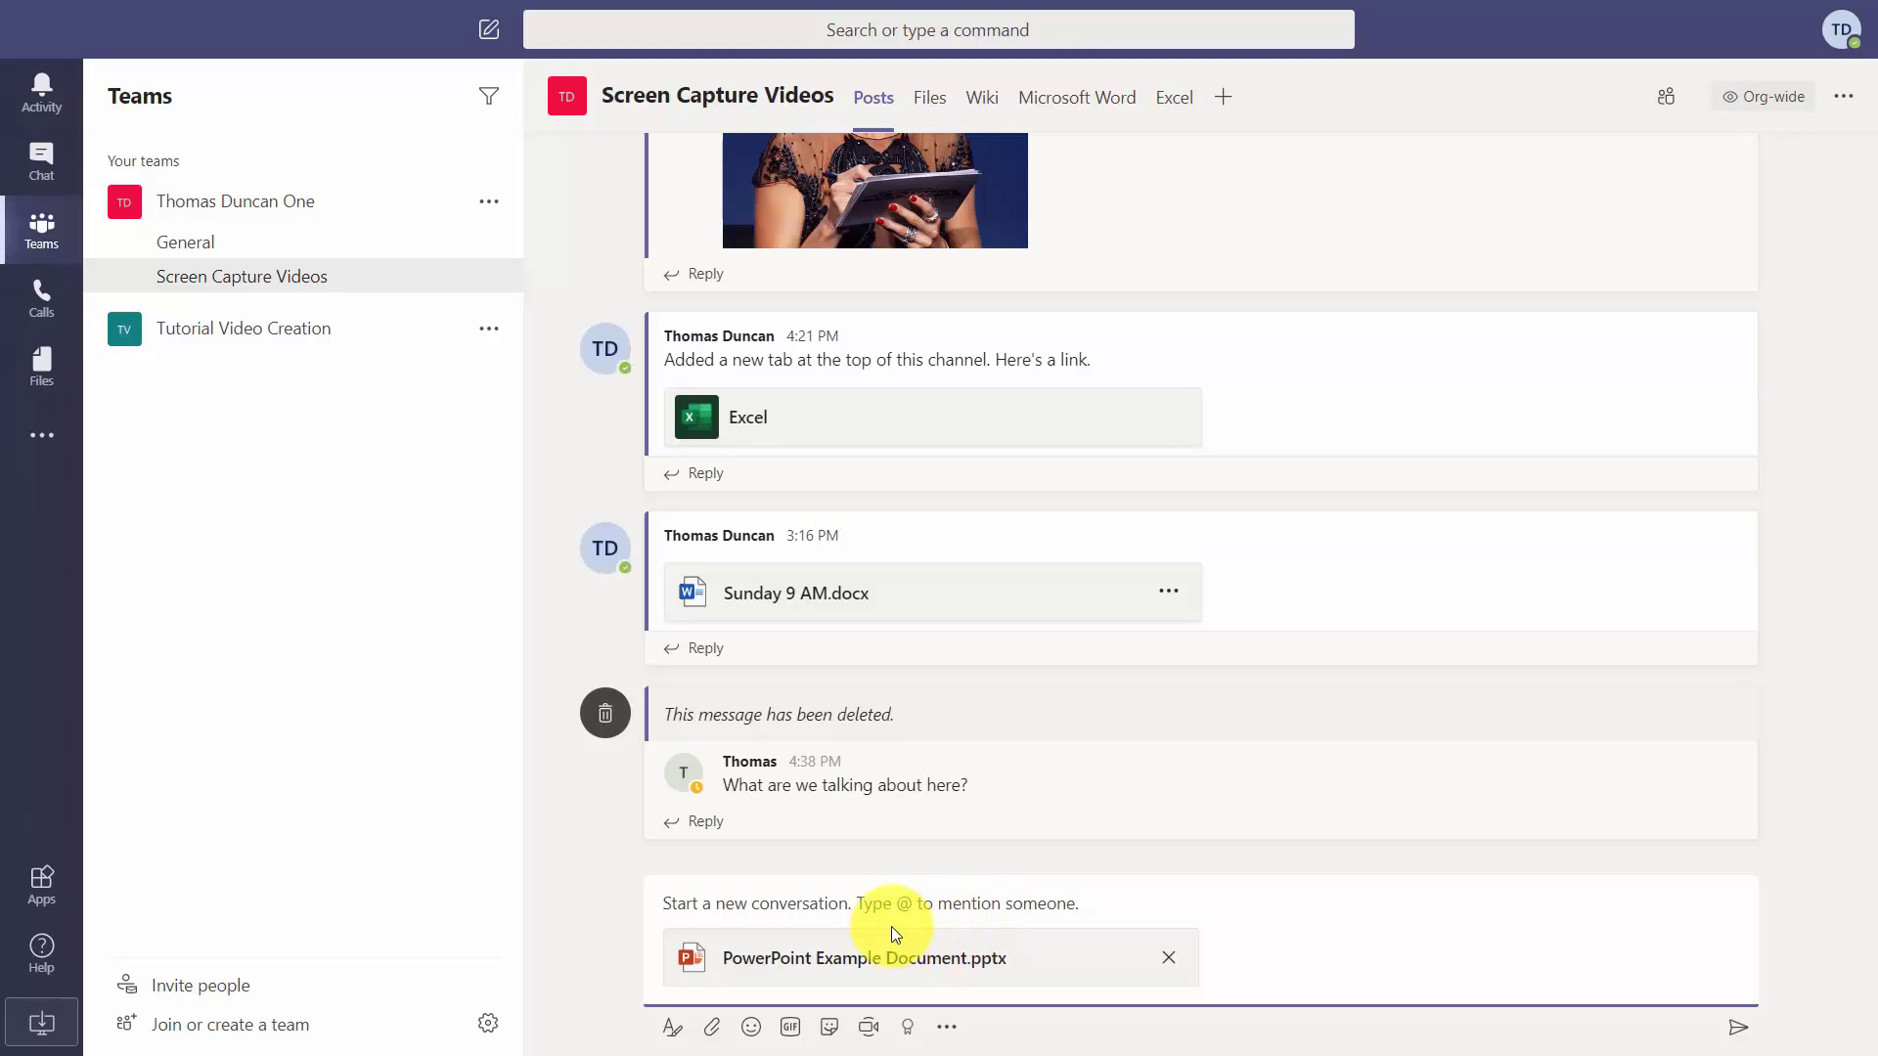
type("This is the PowerPoint we need to work on.")
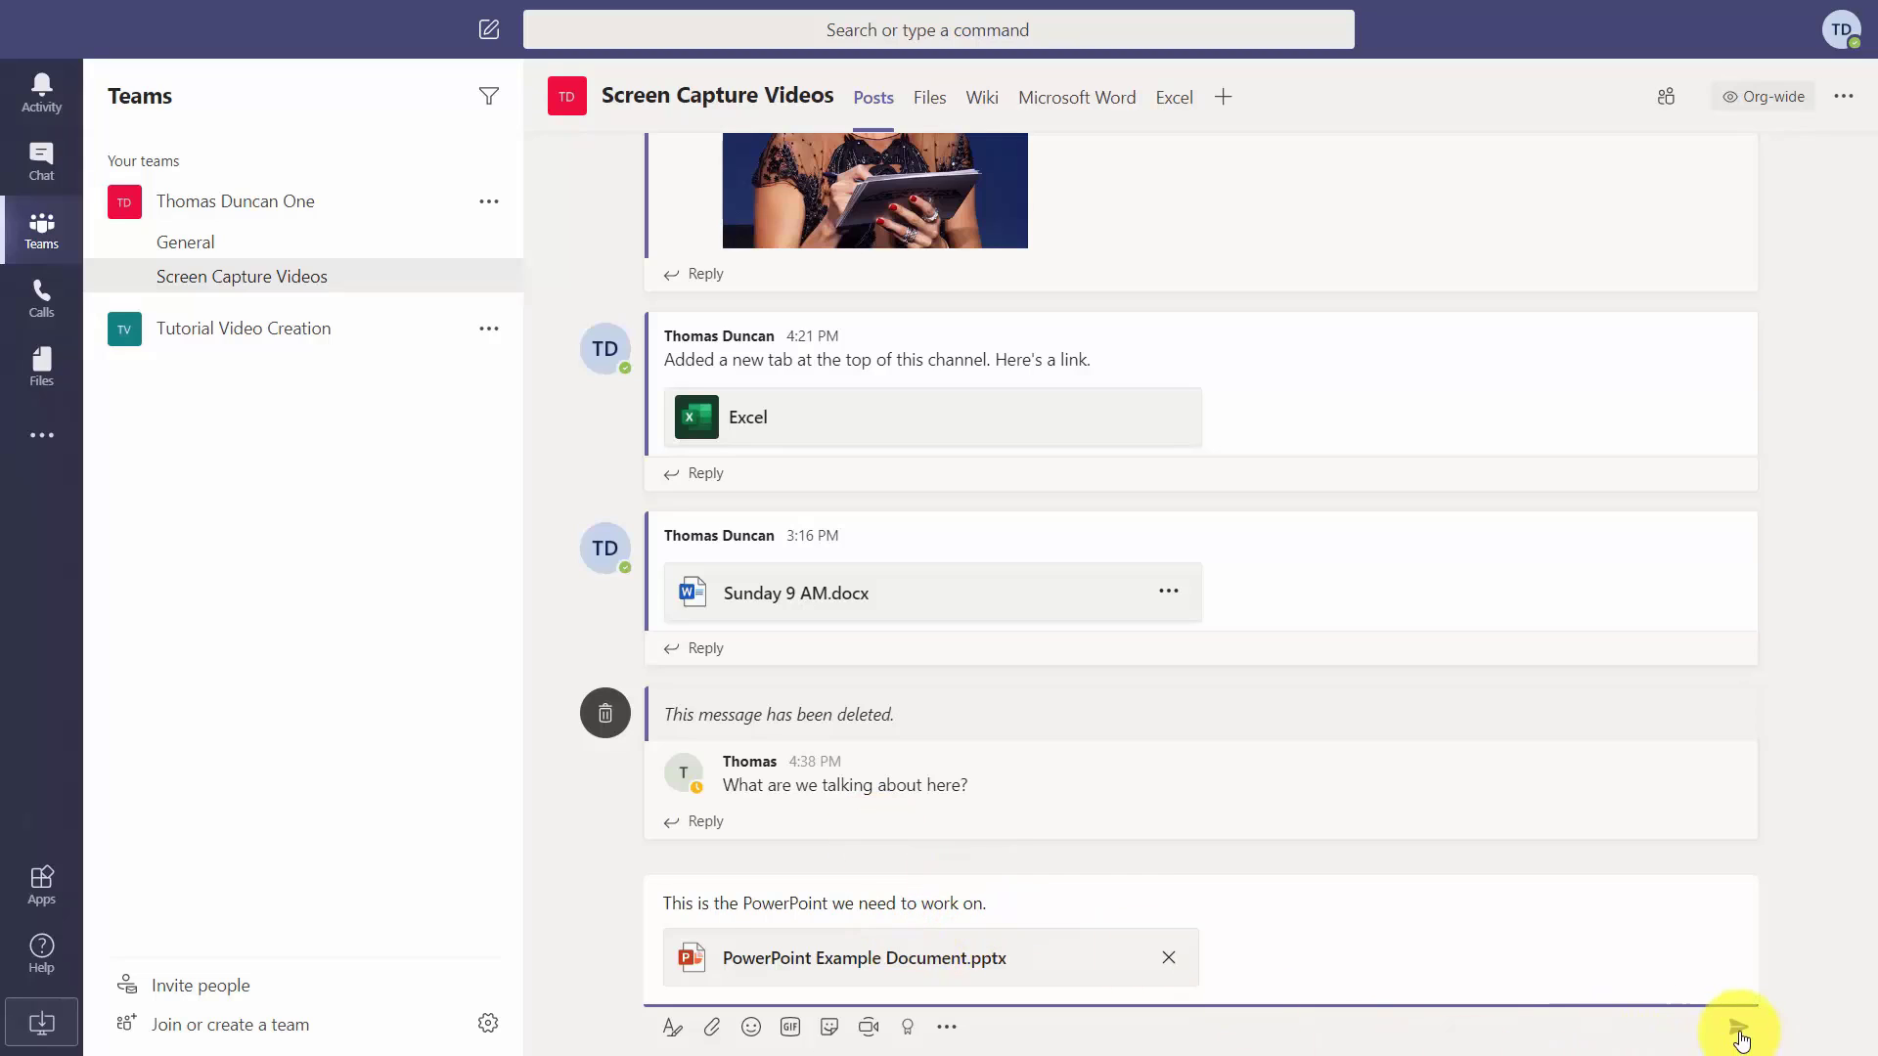
left_click(1739, 1032)
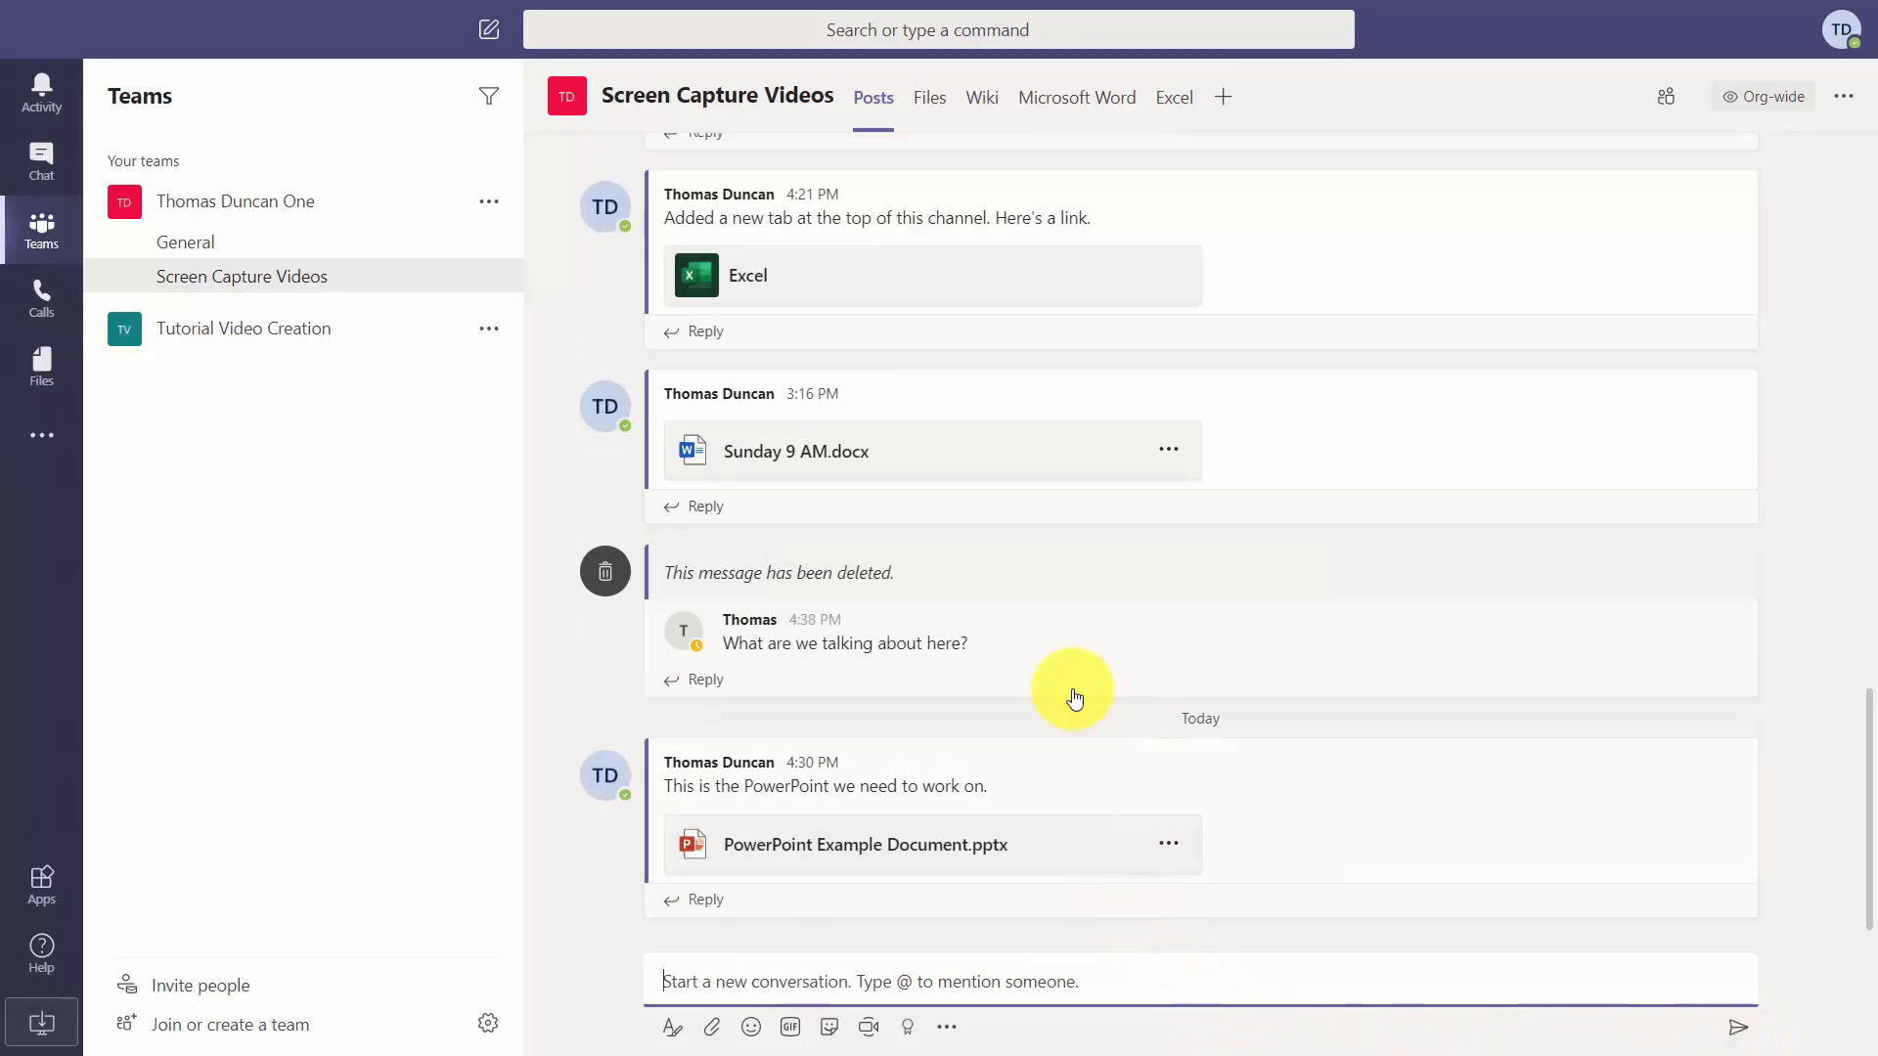
From Posts, reply 'What kind of work do we need to do with this document?' under the PowerPoint post.
mouse_move(991, 883)
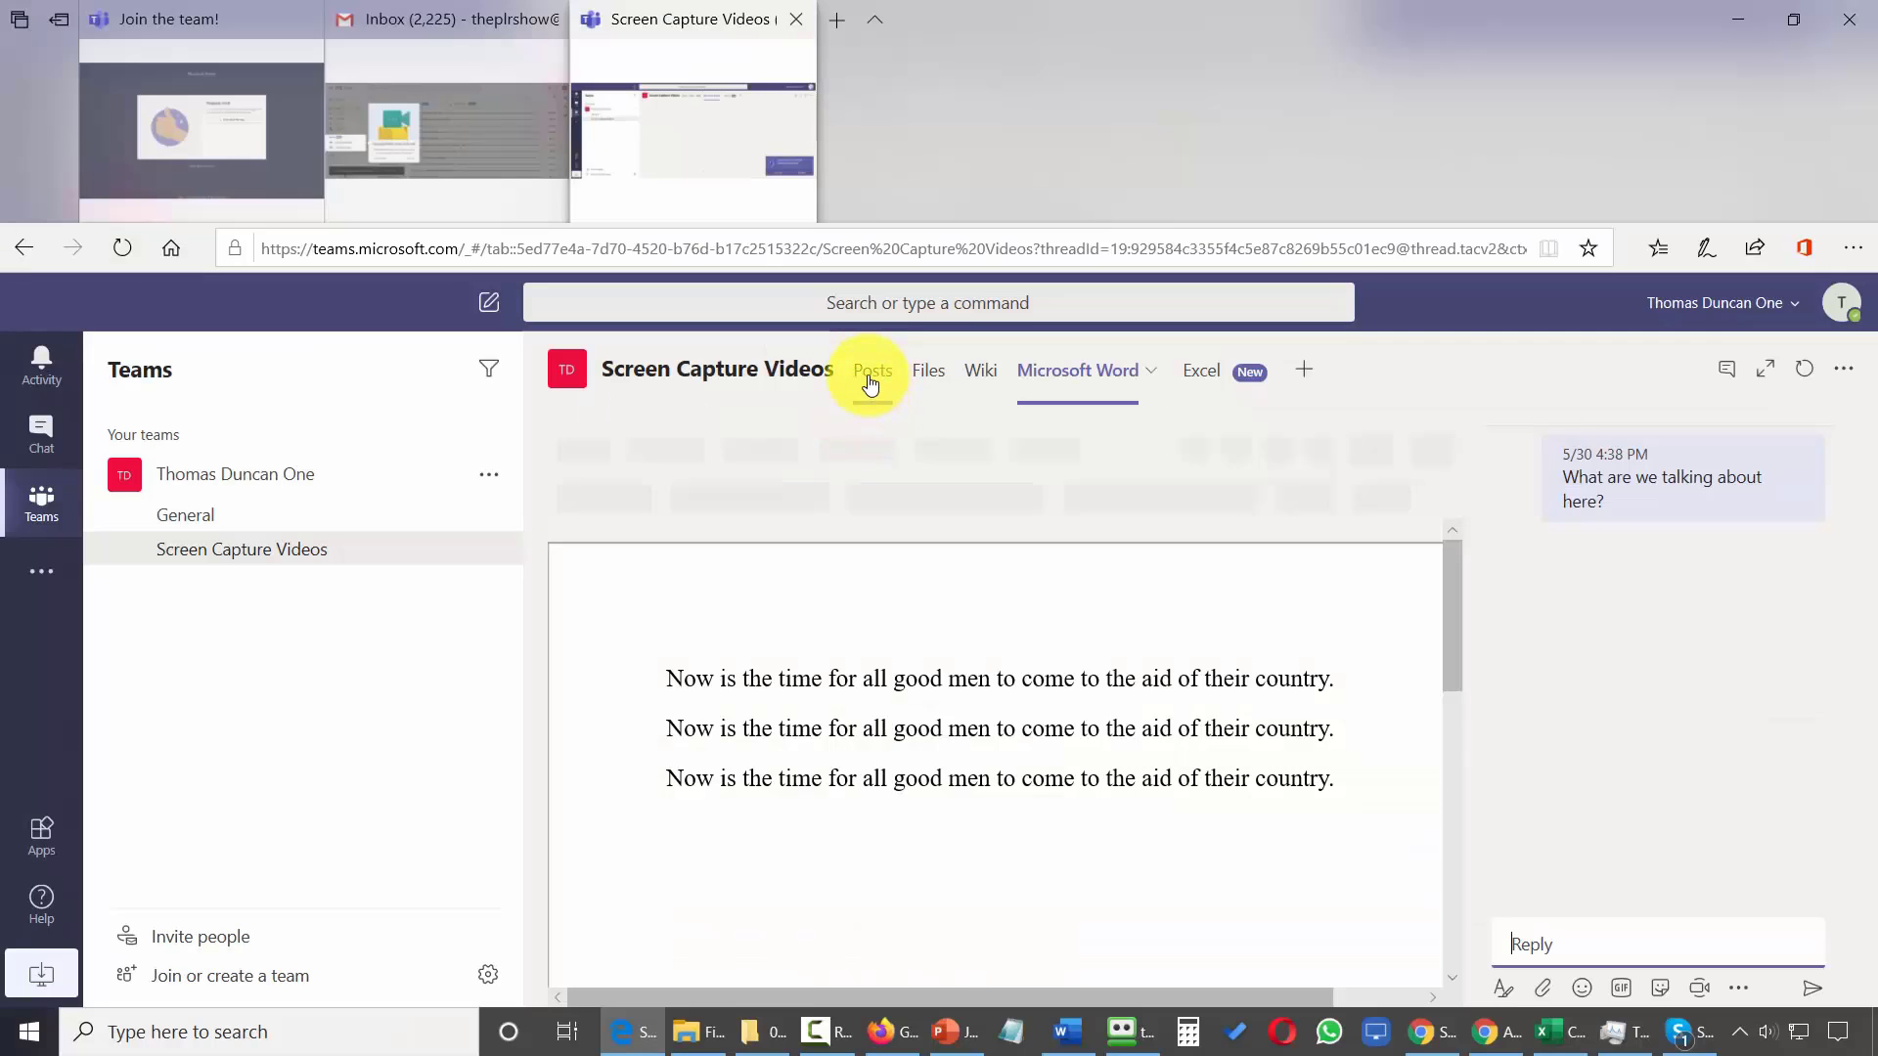
left_click(869, 382)
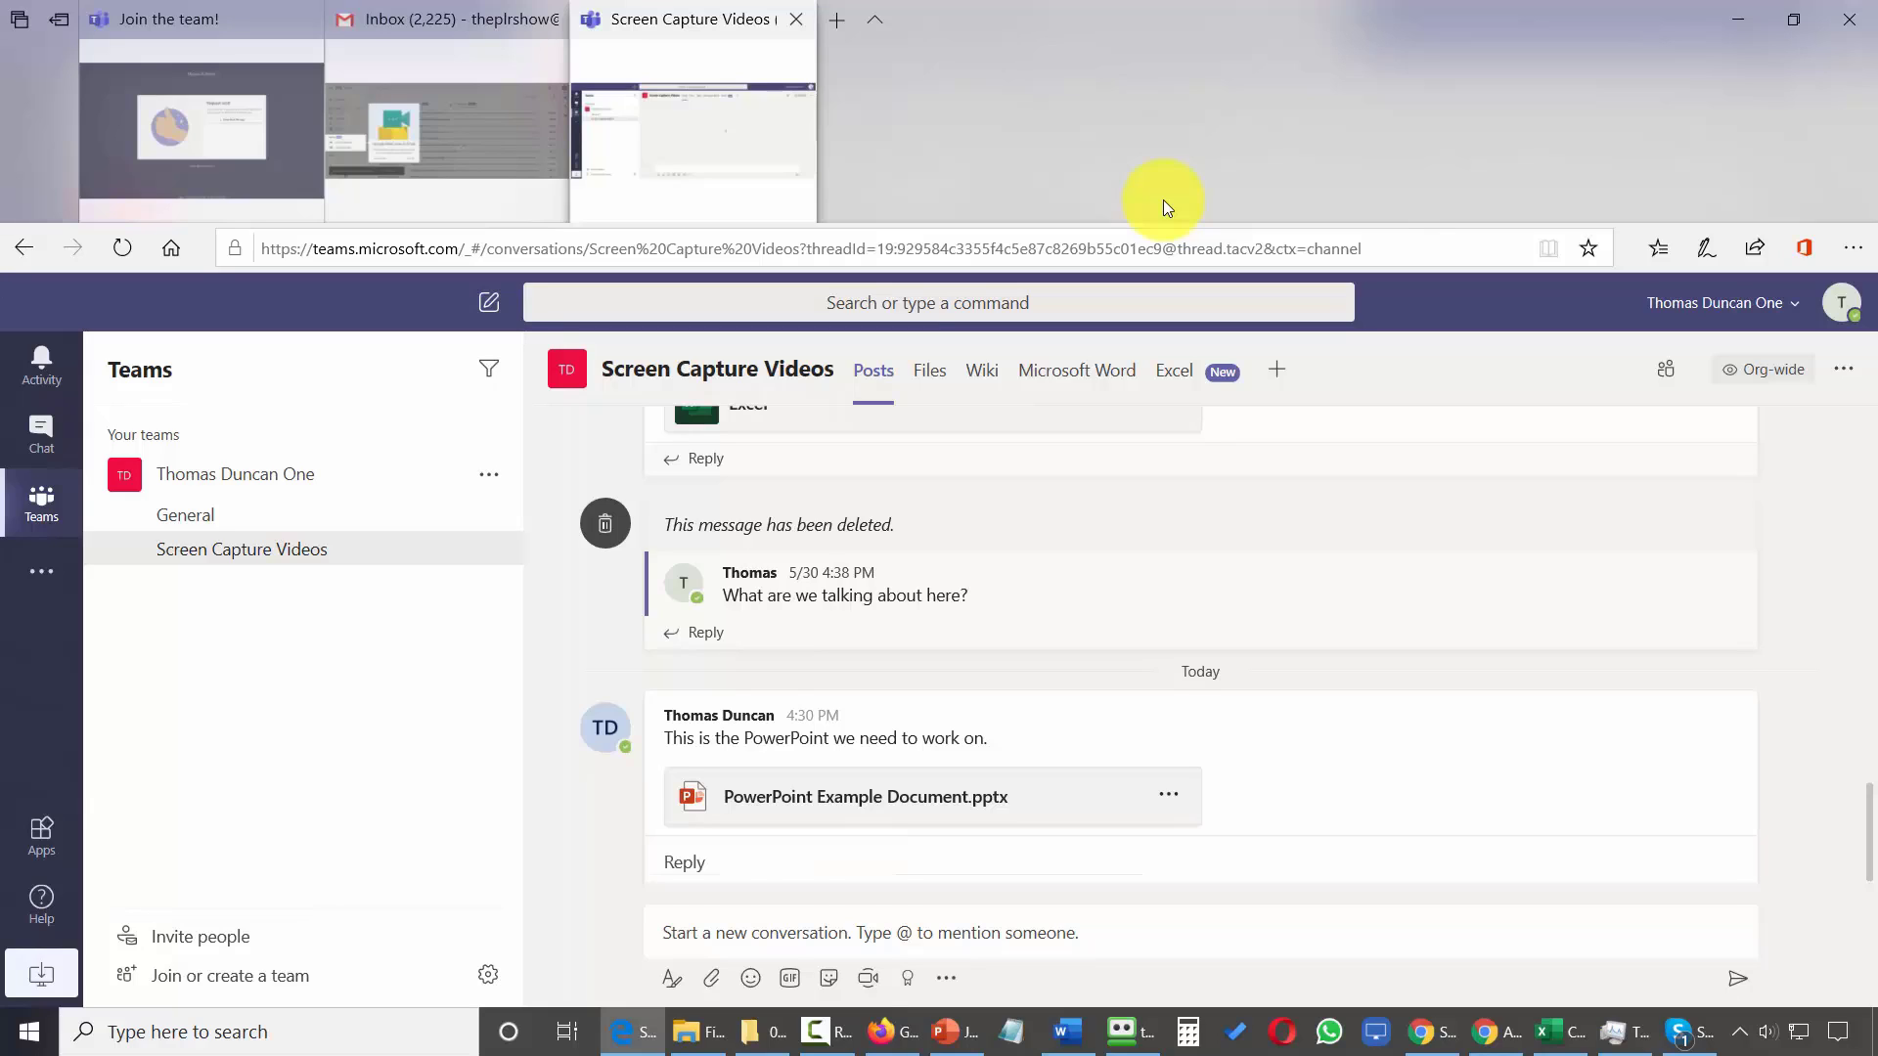
key("Return")
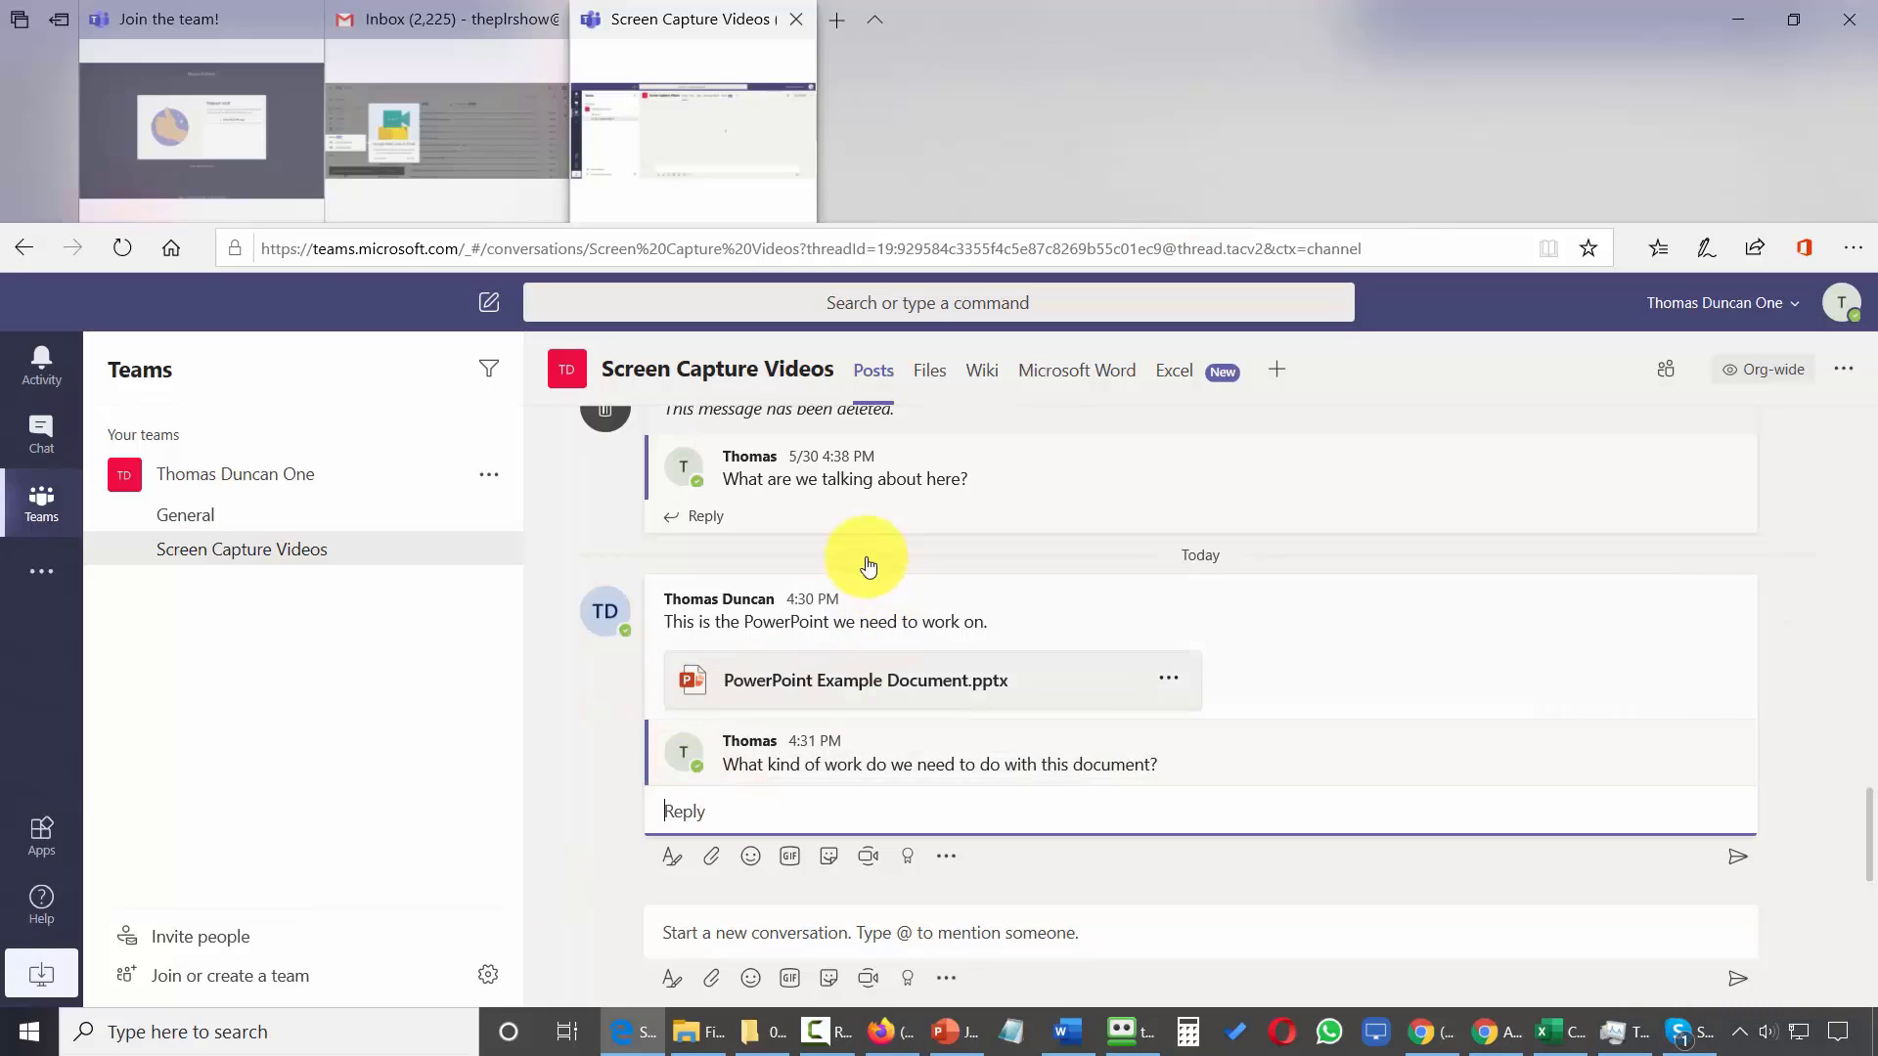
mouse_move(802, 753)
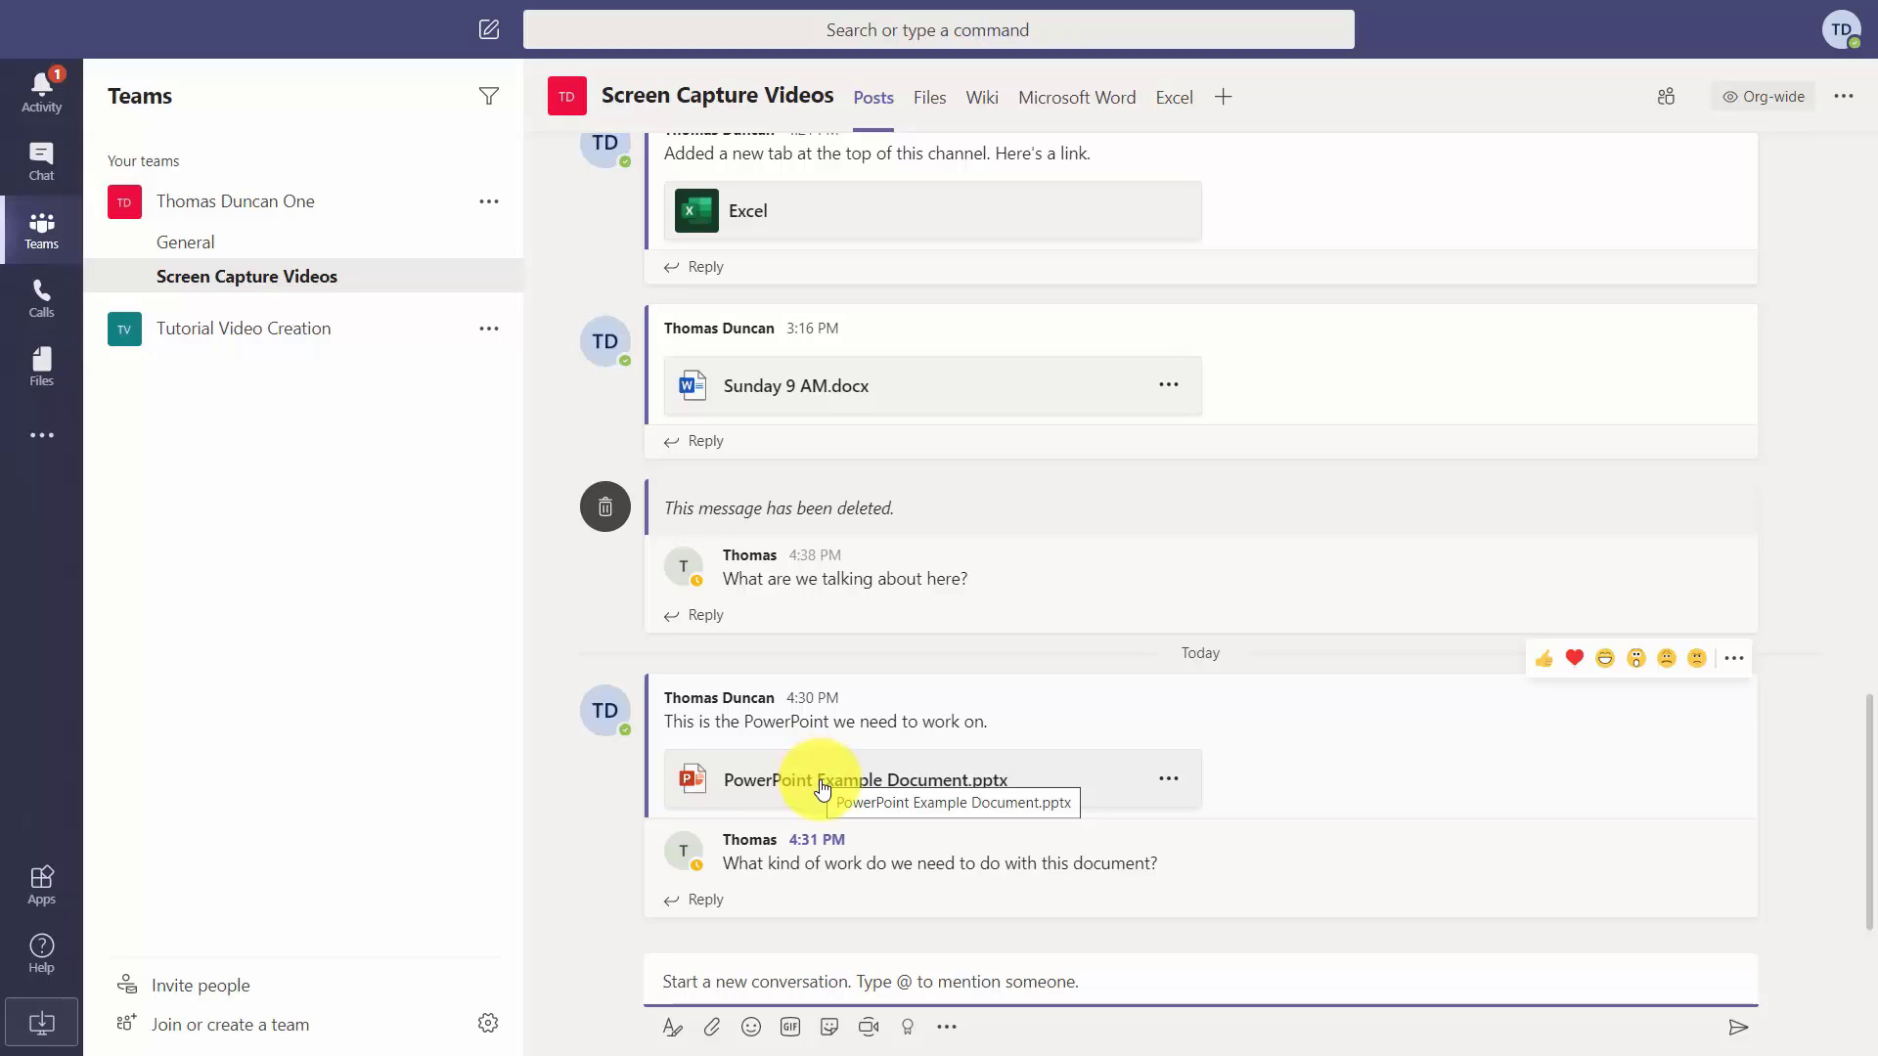
Open the attached presentation, insert a new second slide, and paste the sentence as its title.
left_click(822, 788)
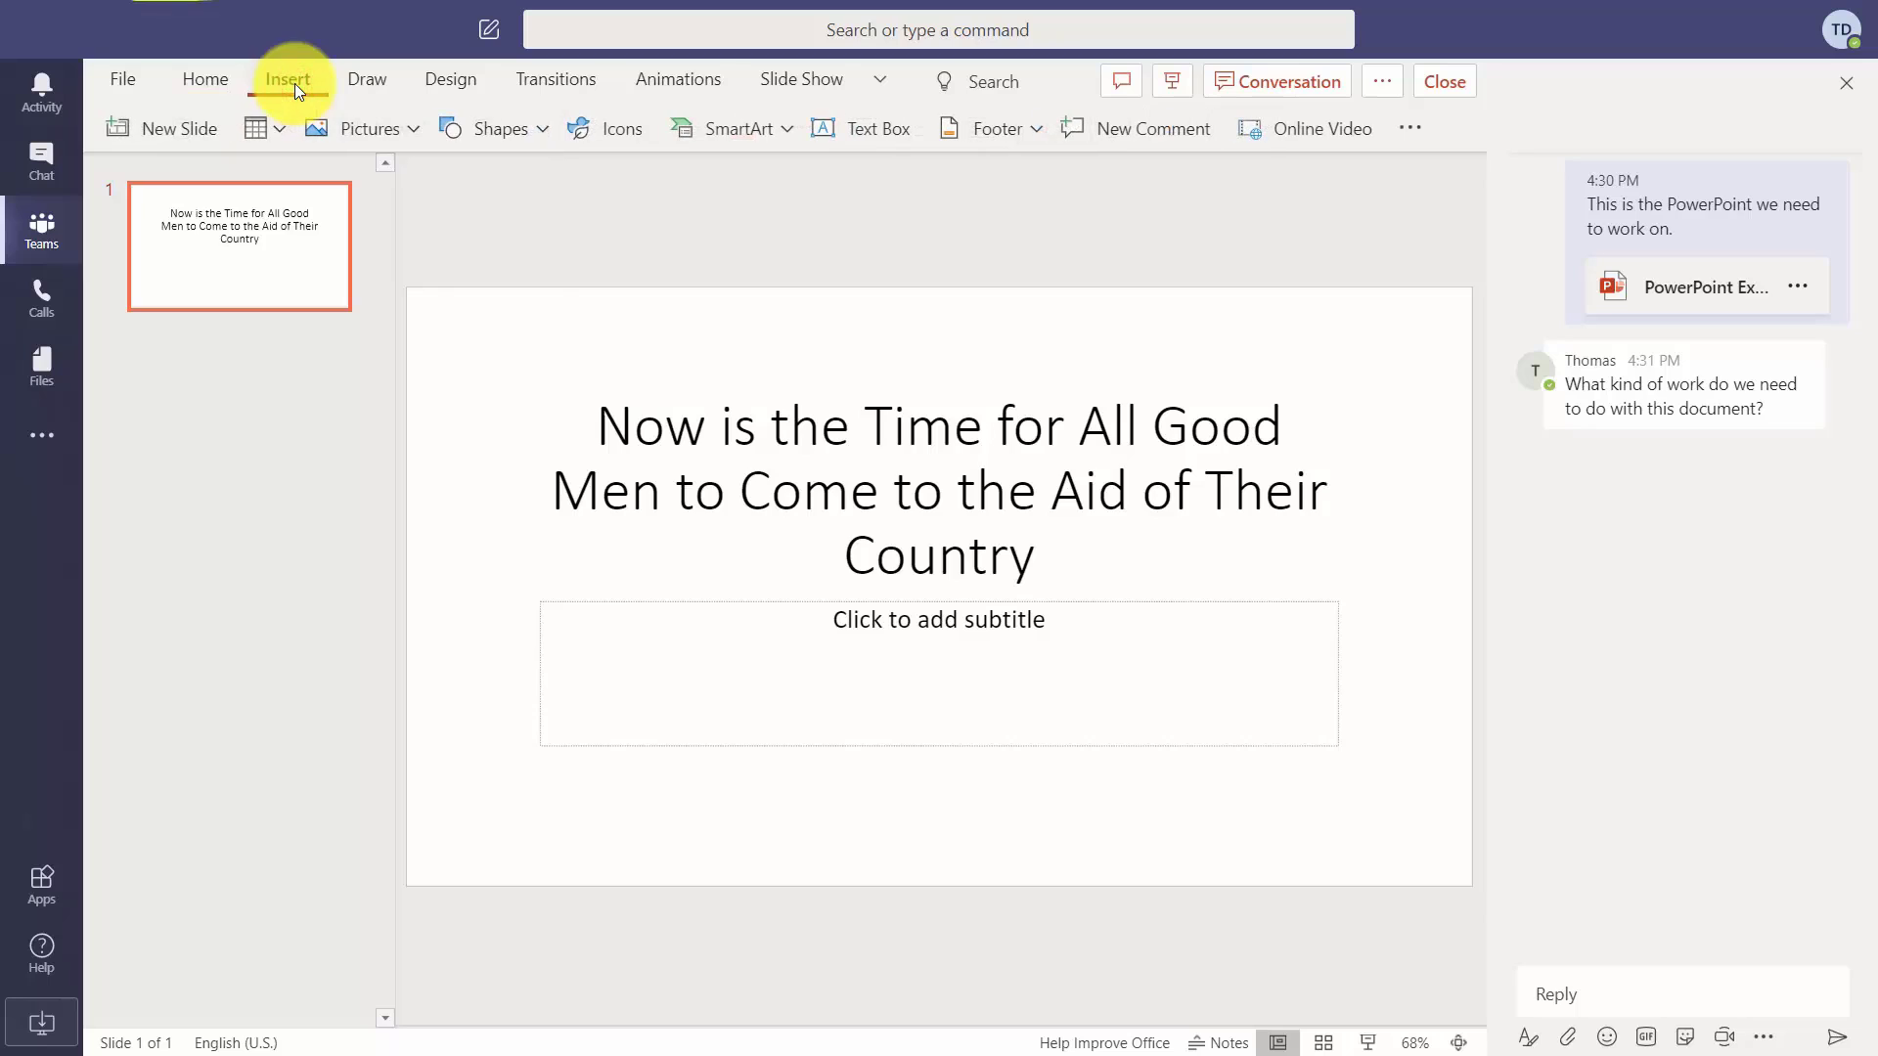
left_click(186, 127)
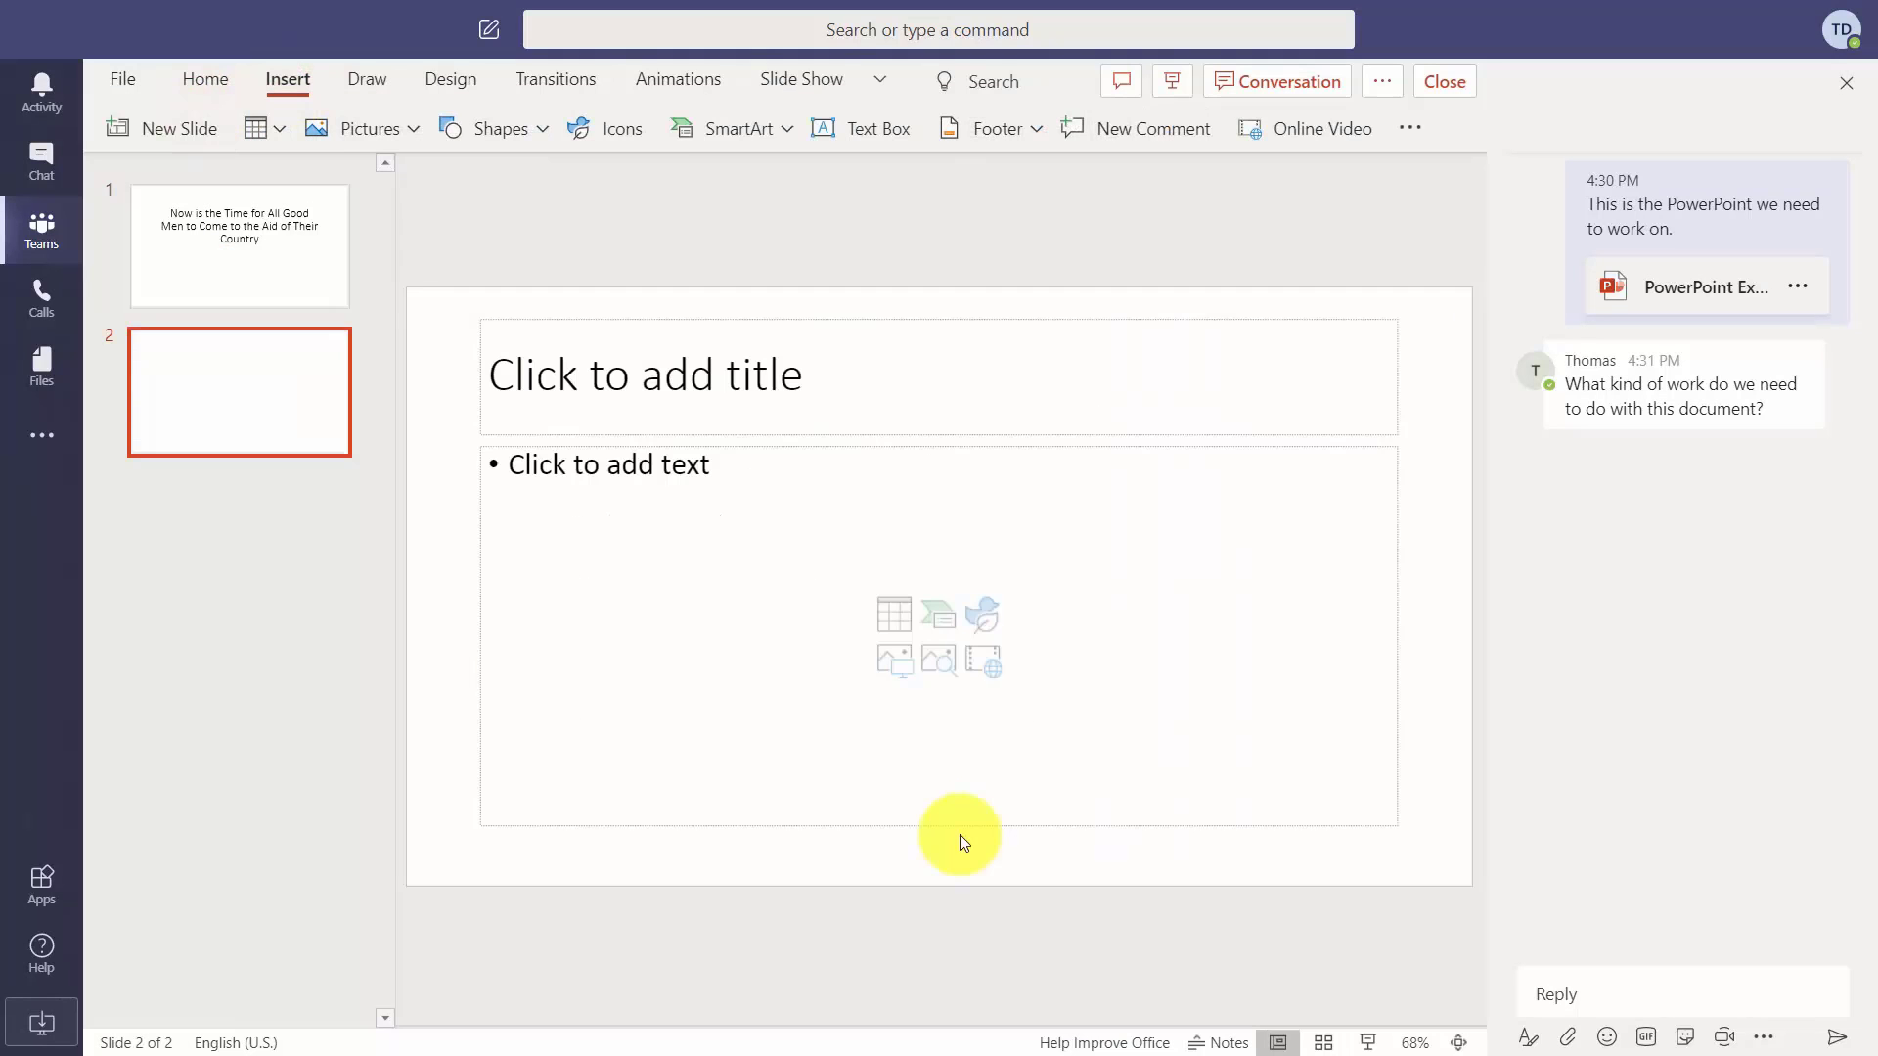
left_click(821, 392)
type("Now is the Time for All Good Men to Come to the Aid of Their Country")
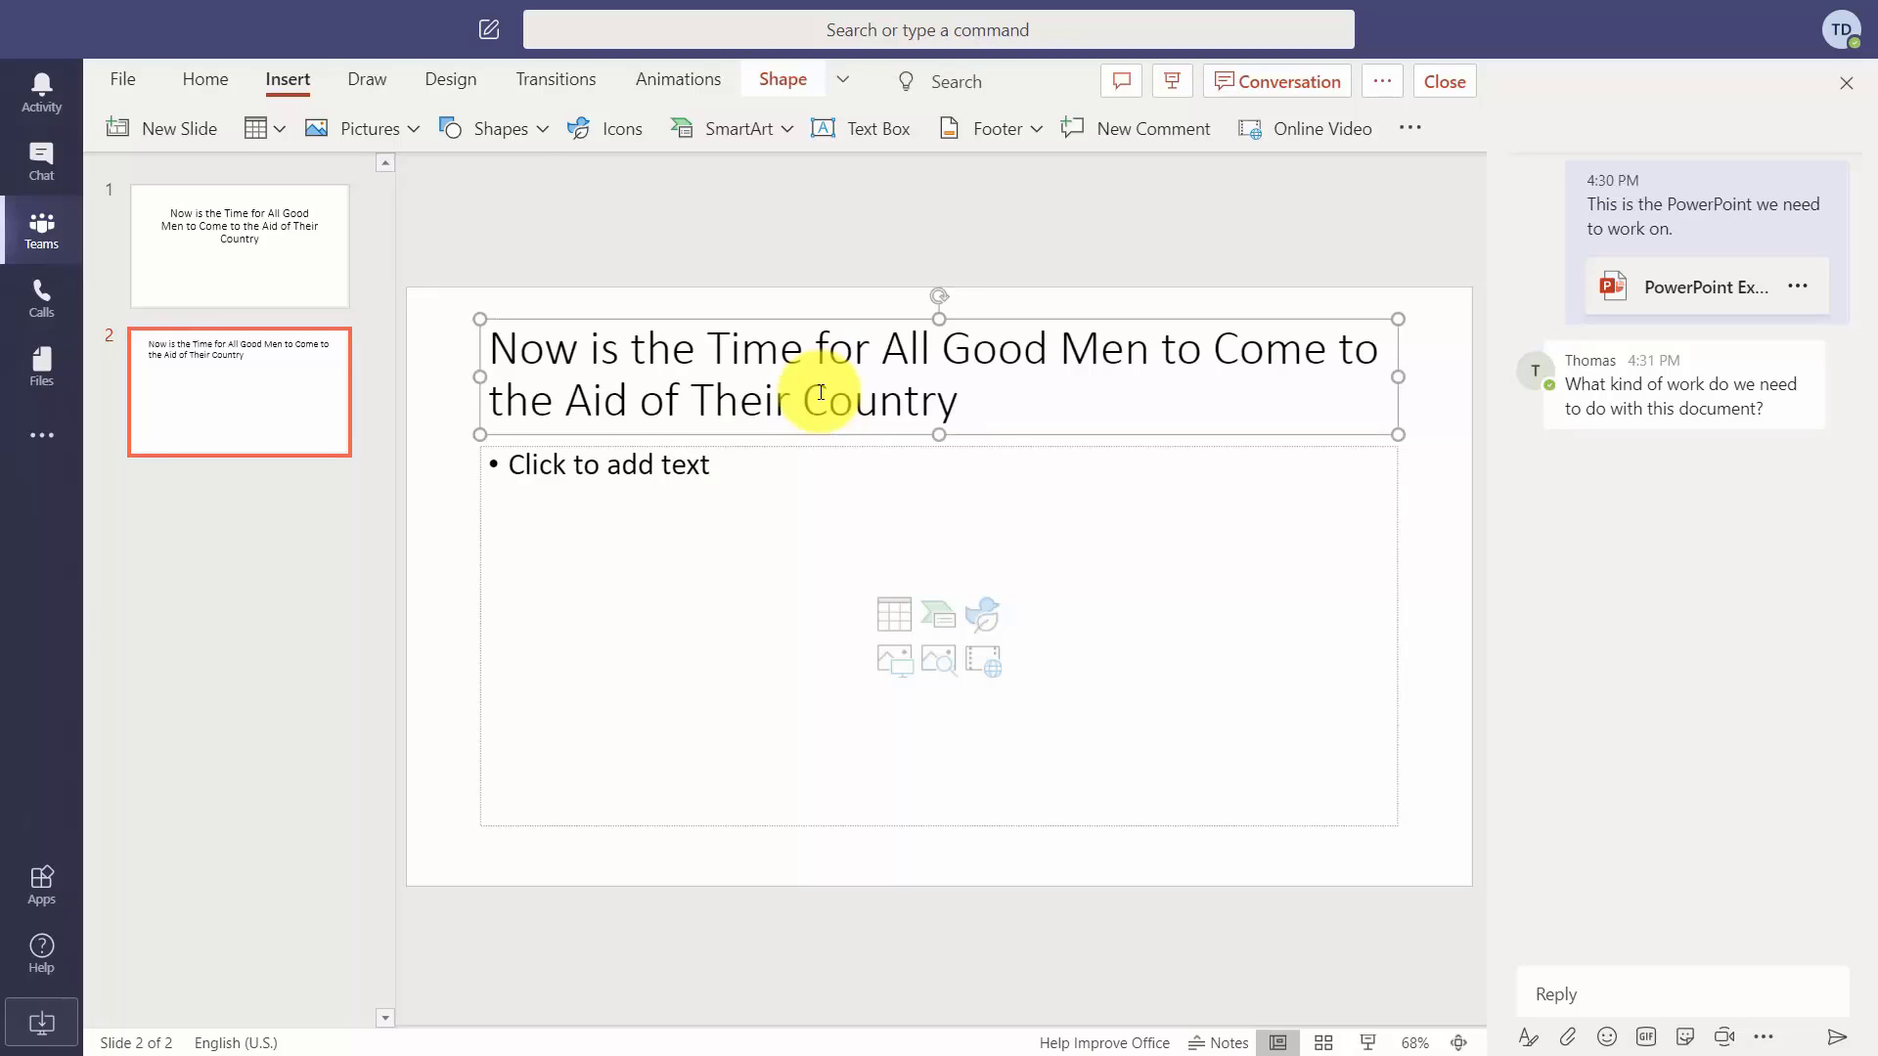
Centre-align the new slide's title text from the Home commands.
key("alt+h")
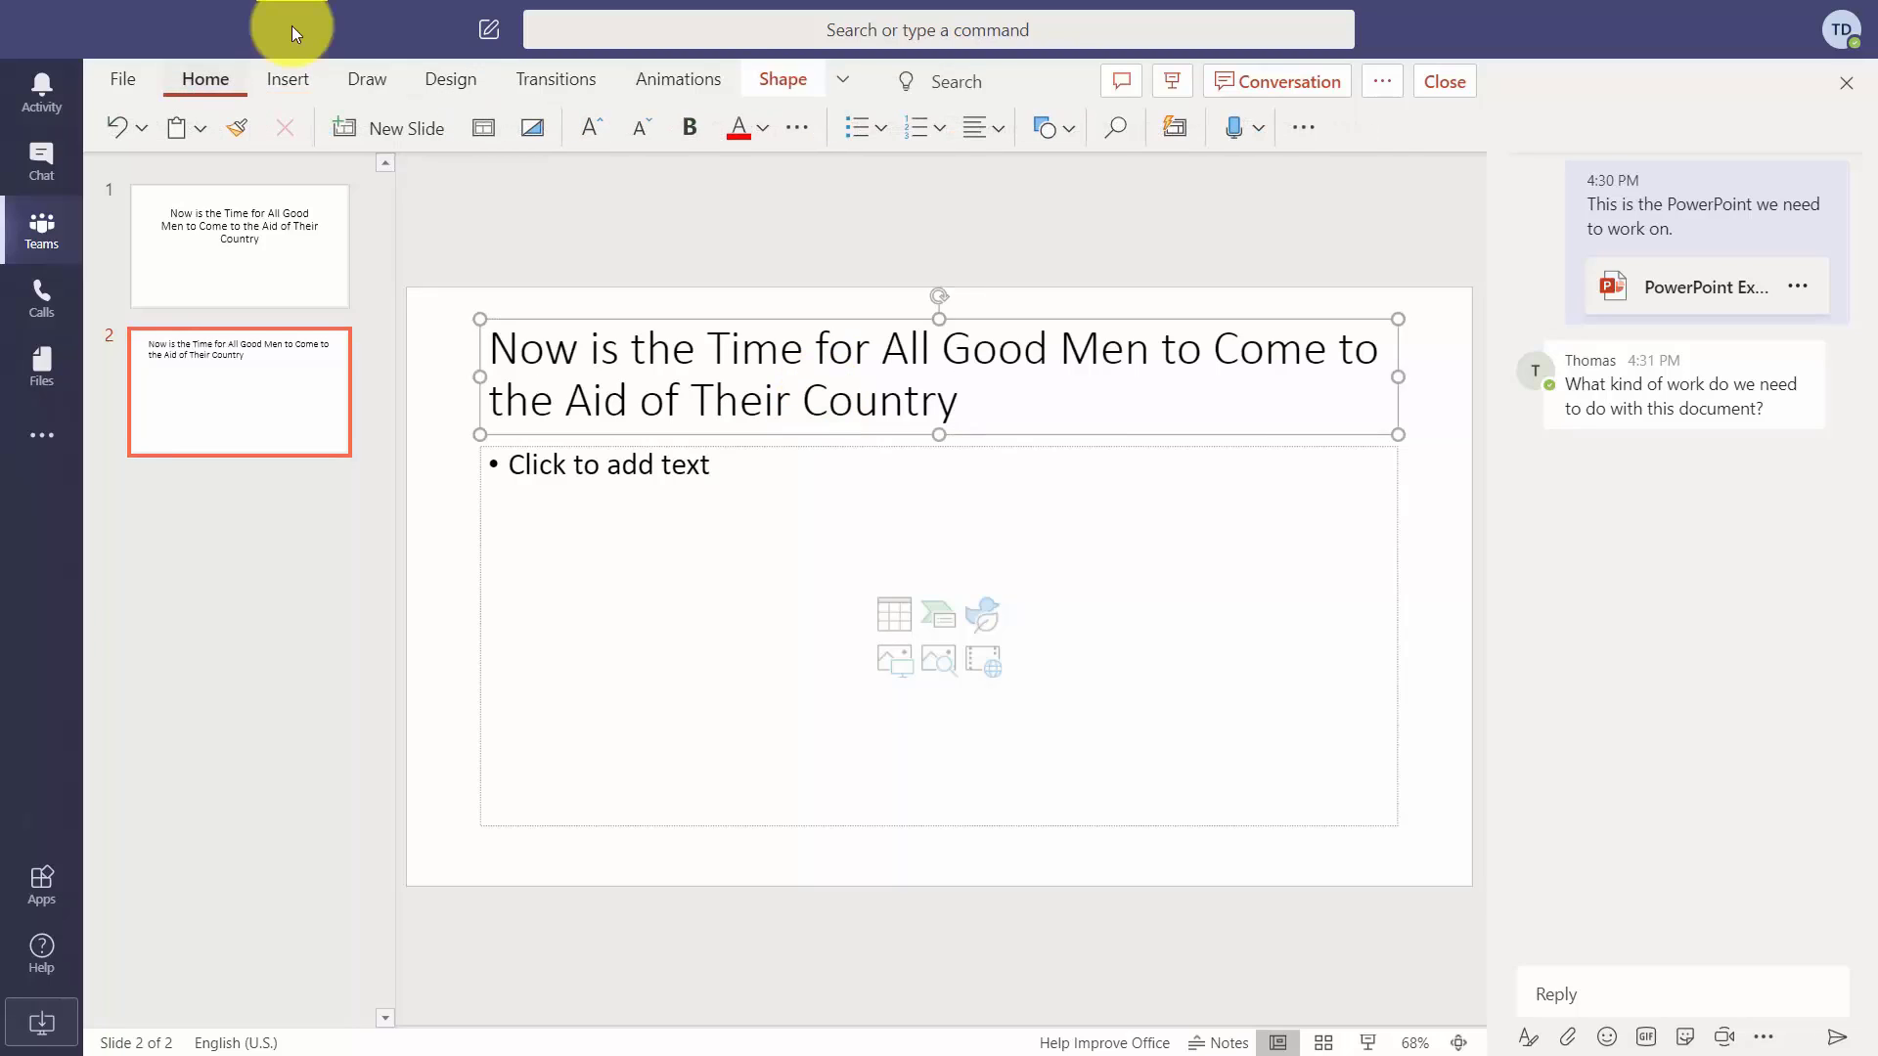
key("Tab")
key("Return")
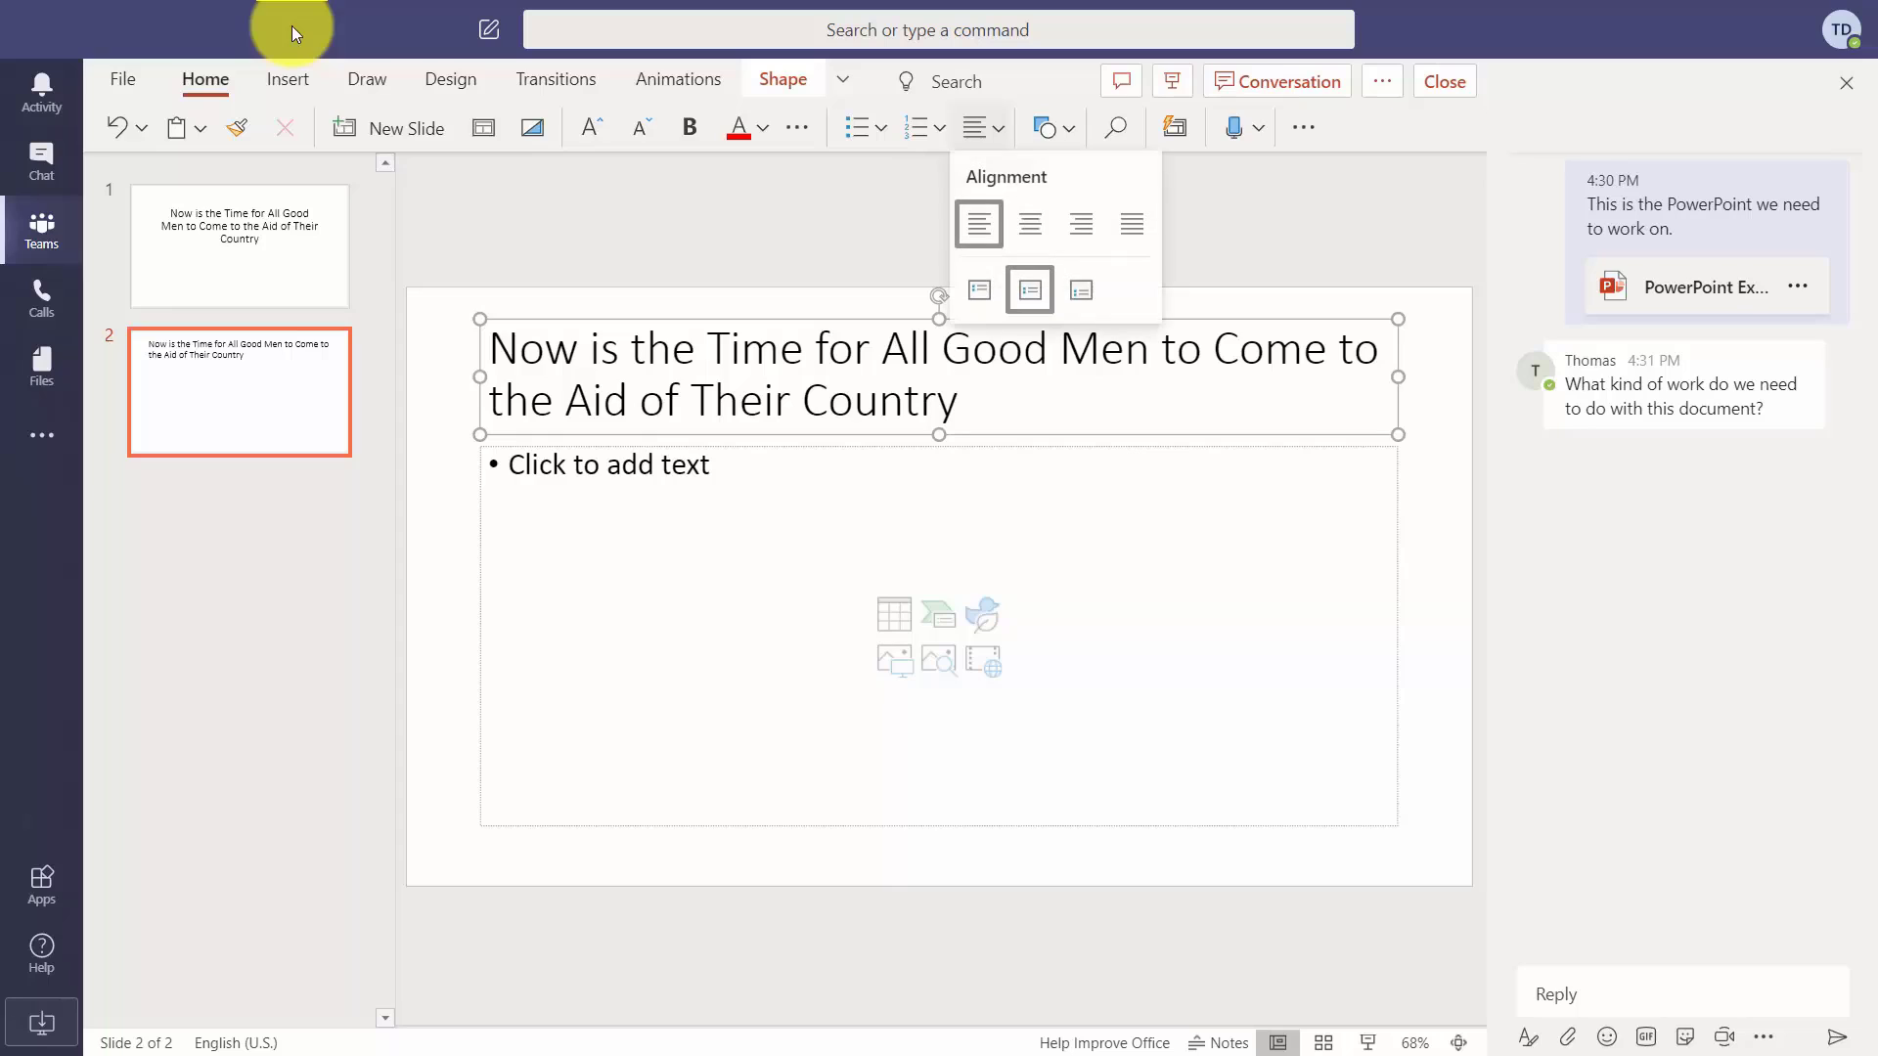
key("Right")
key("Return")
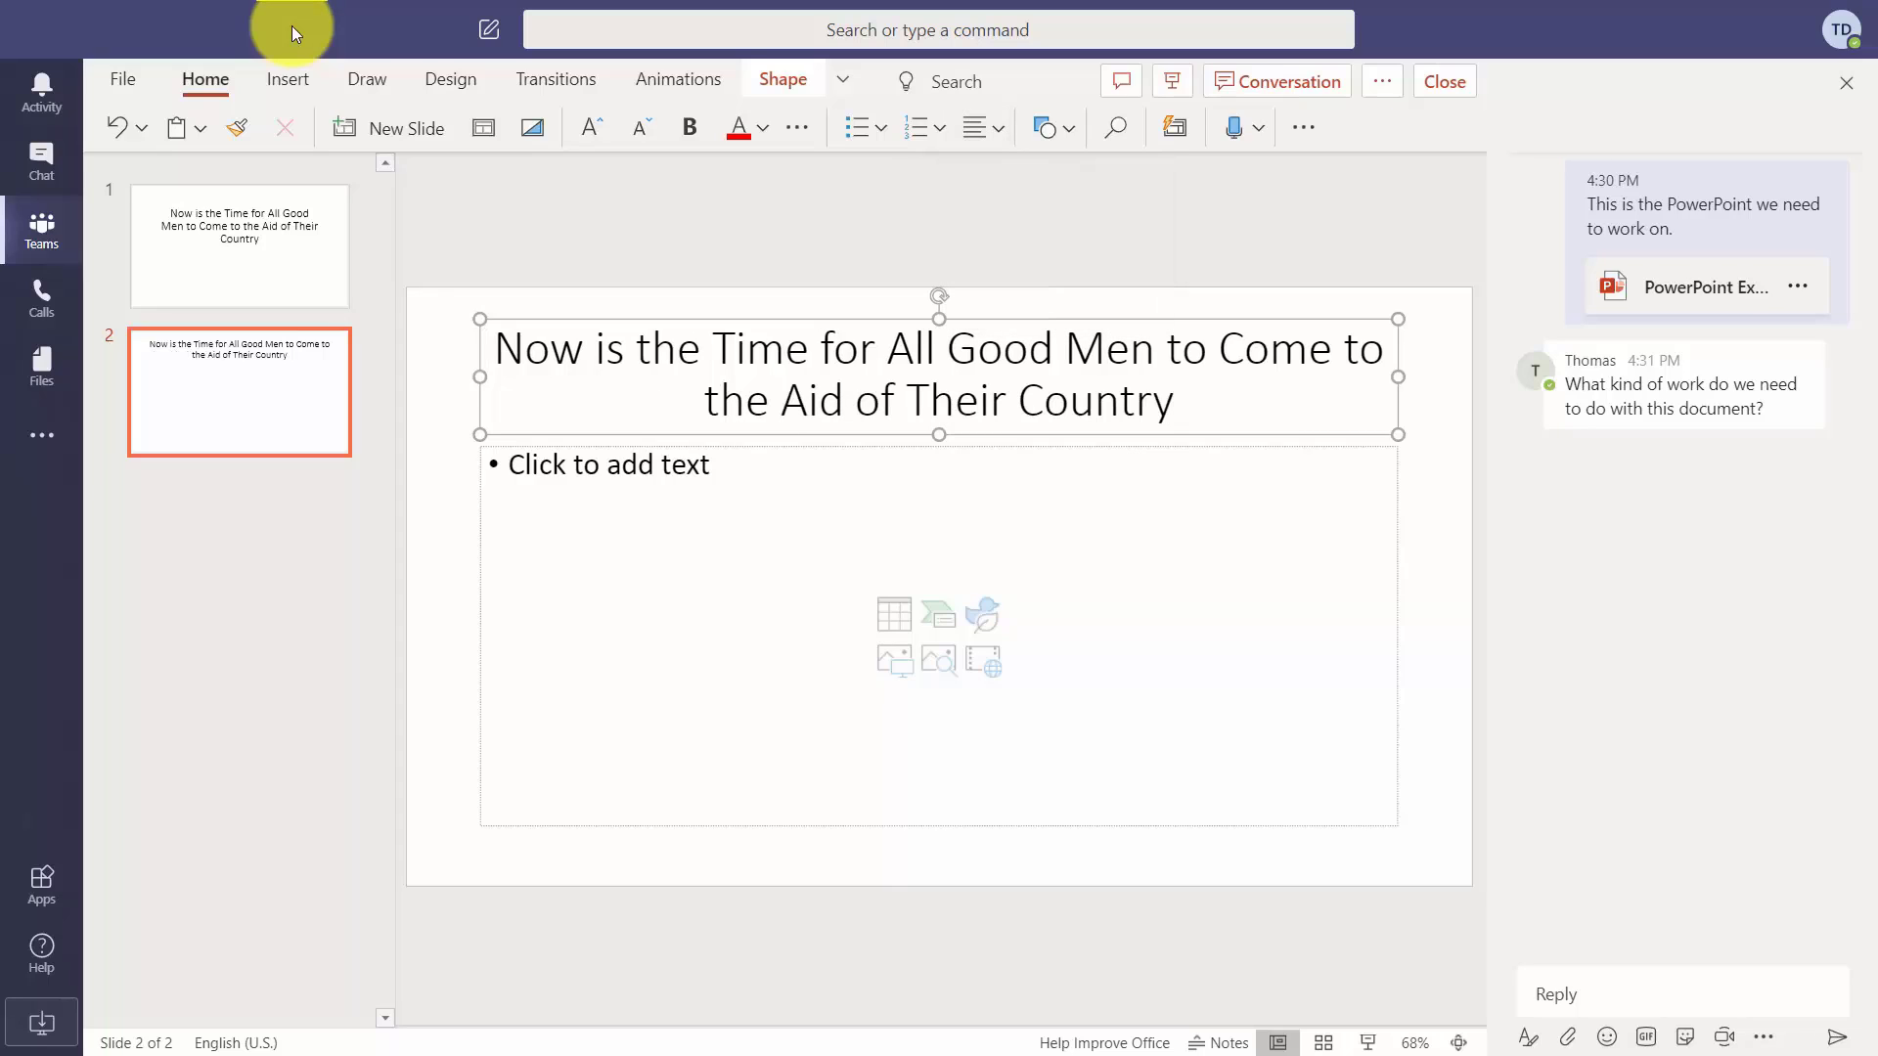
Paste the same sentence as the first bullet in the slide's body placeholder.
key("ctrl+Return")
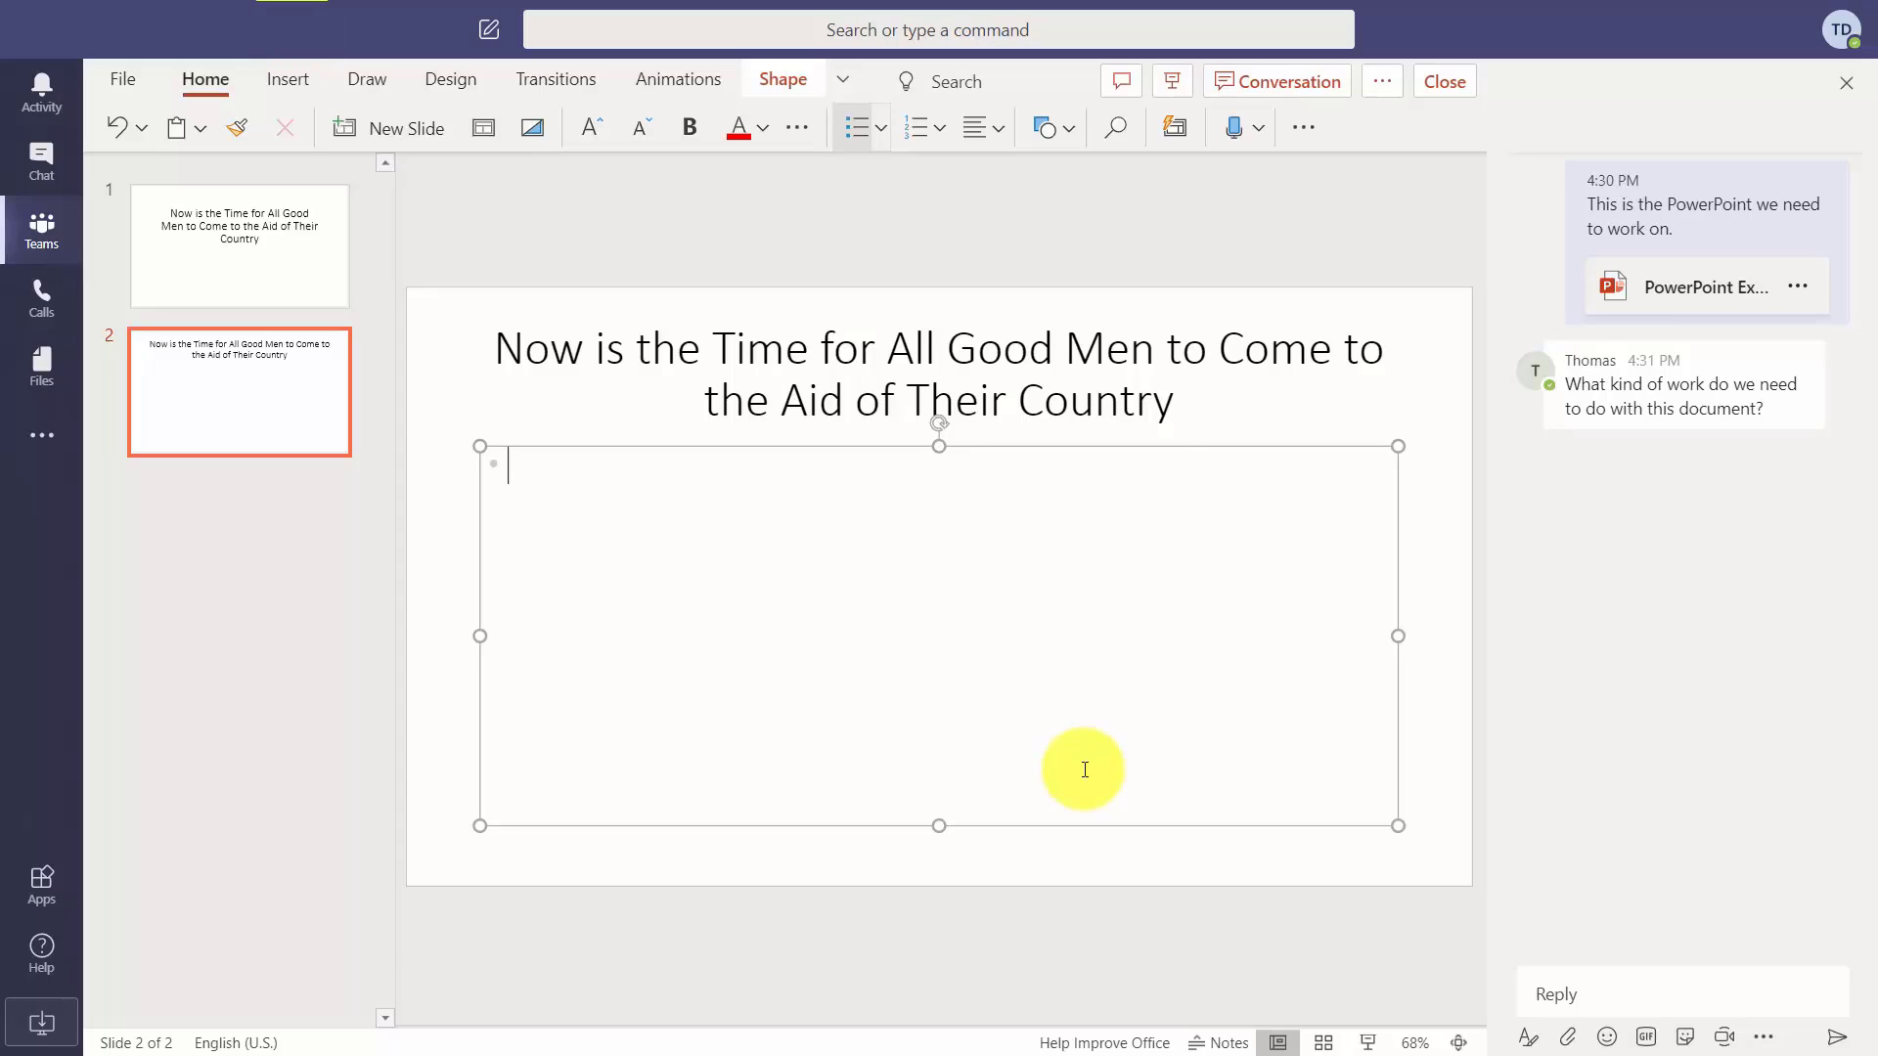
type("Now is the time for all good men to come to the aid of their country.")
key("Return")
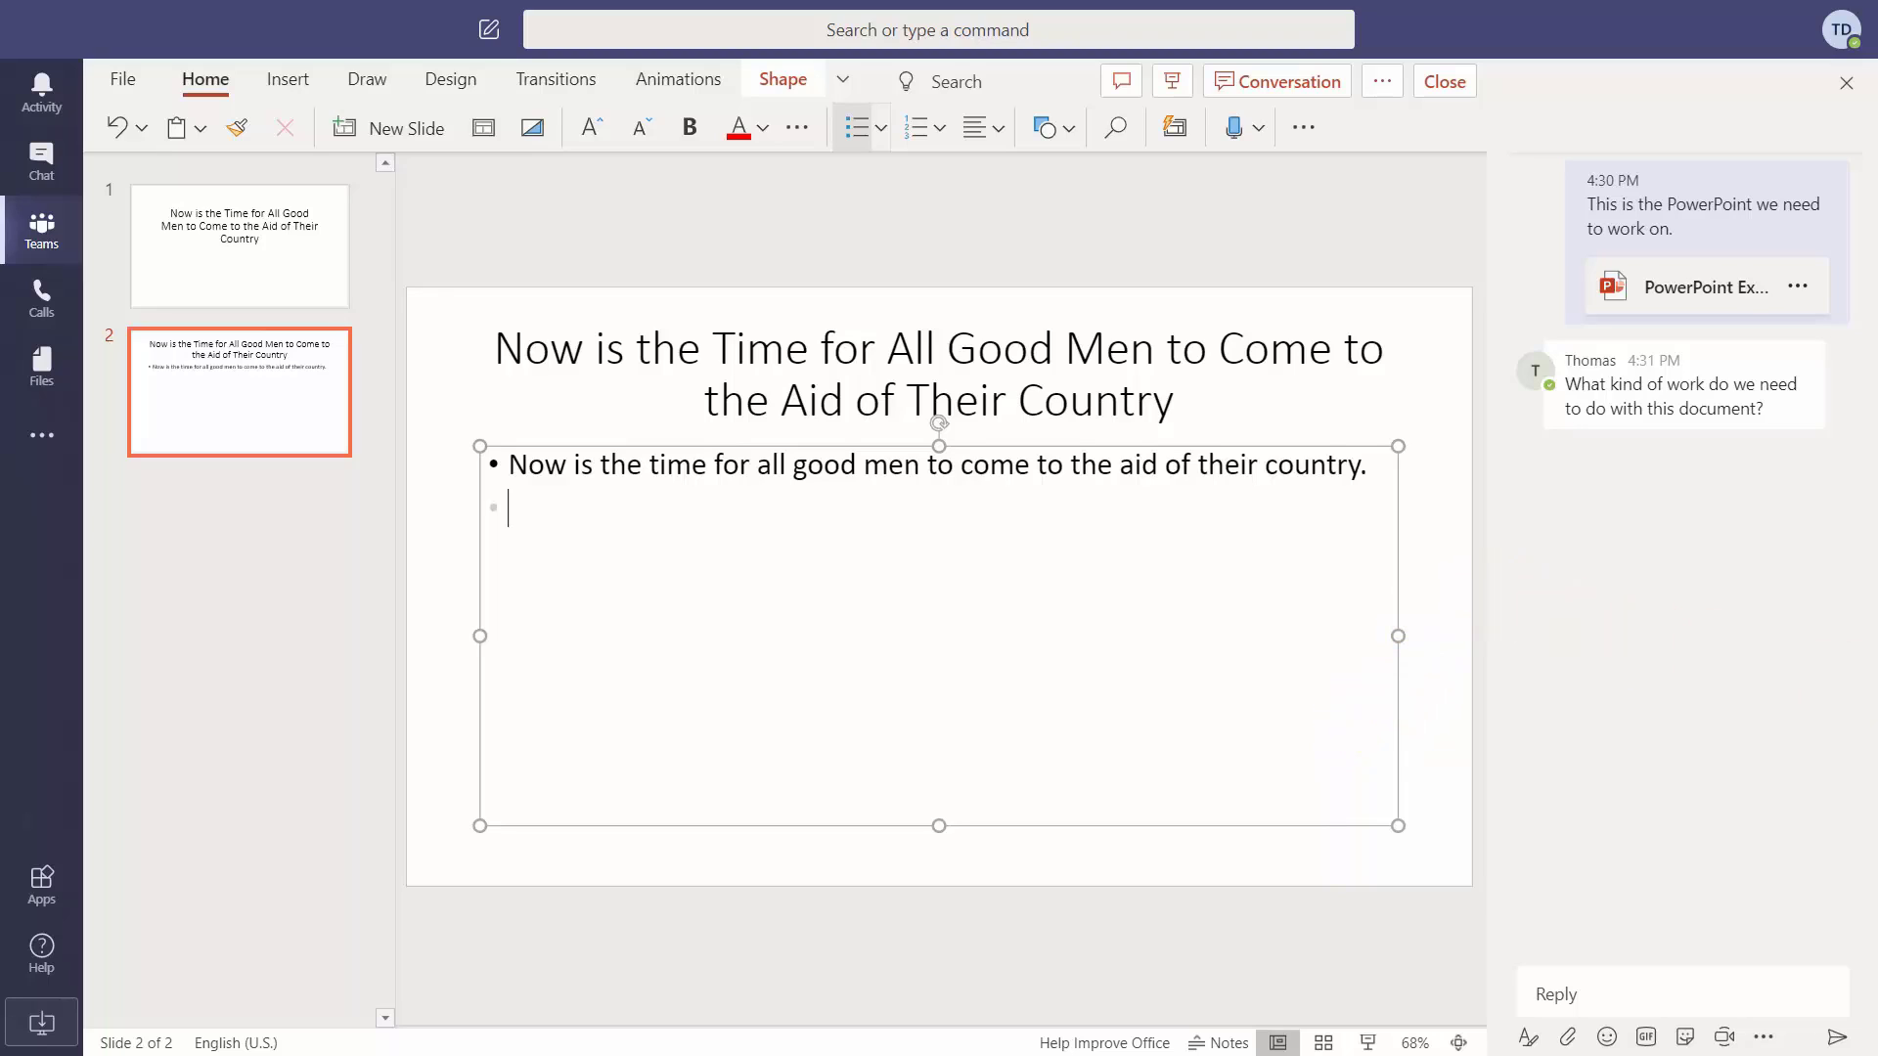
key("alt+Tab")
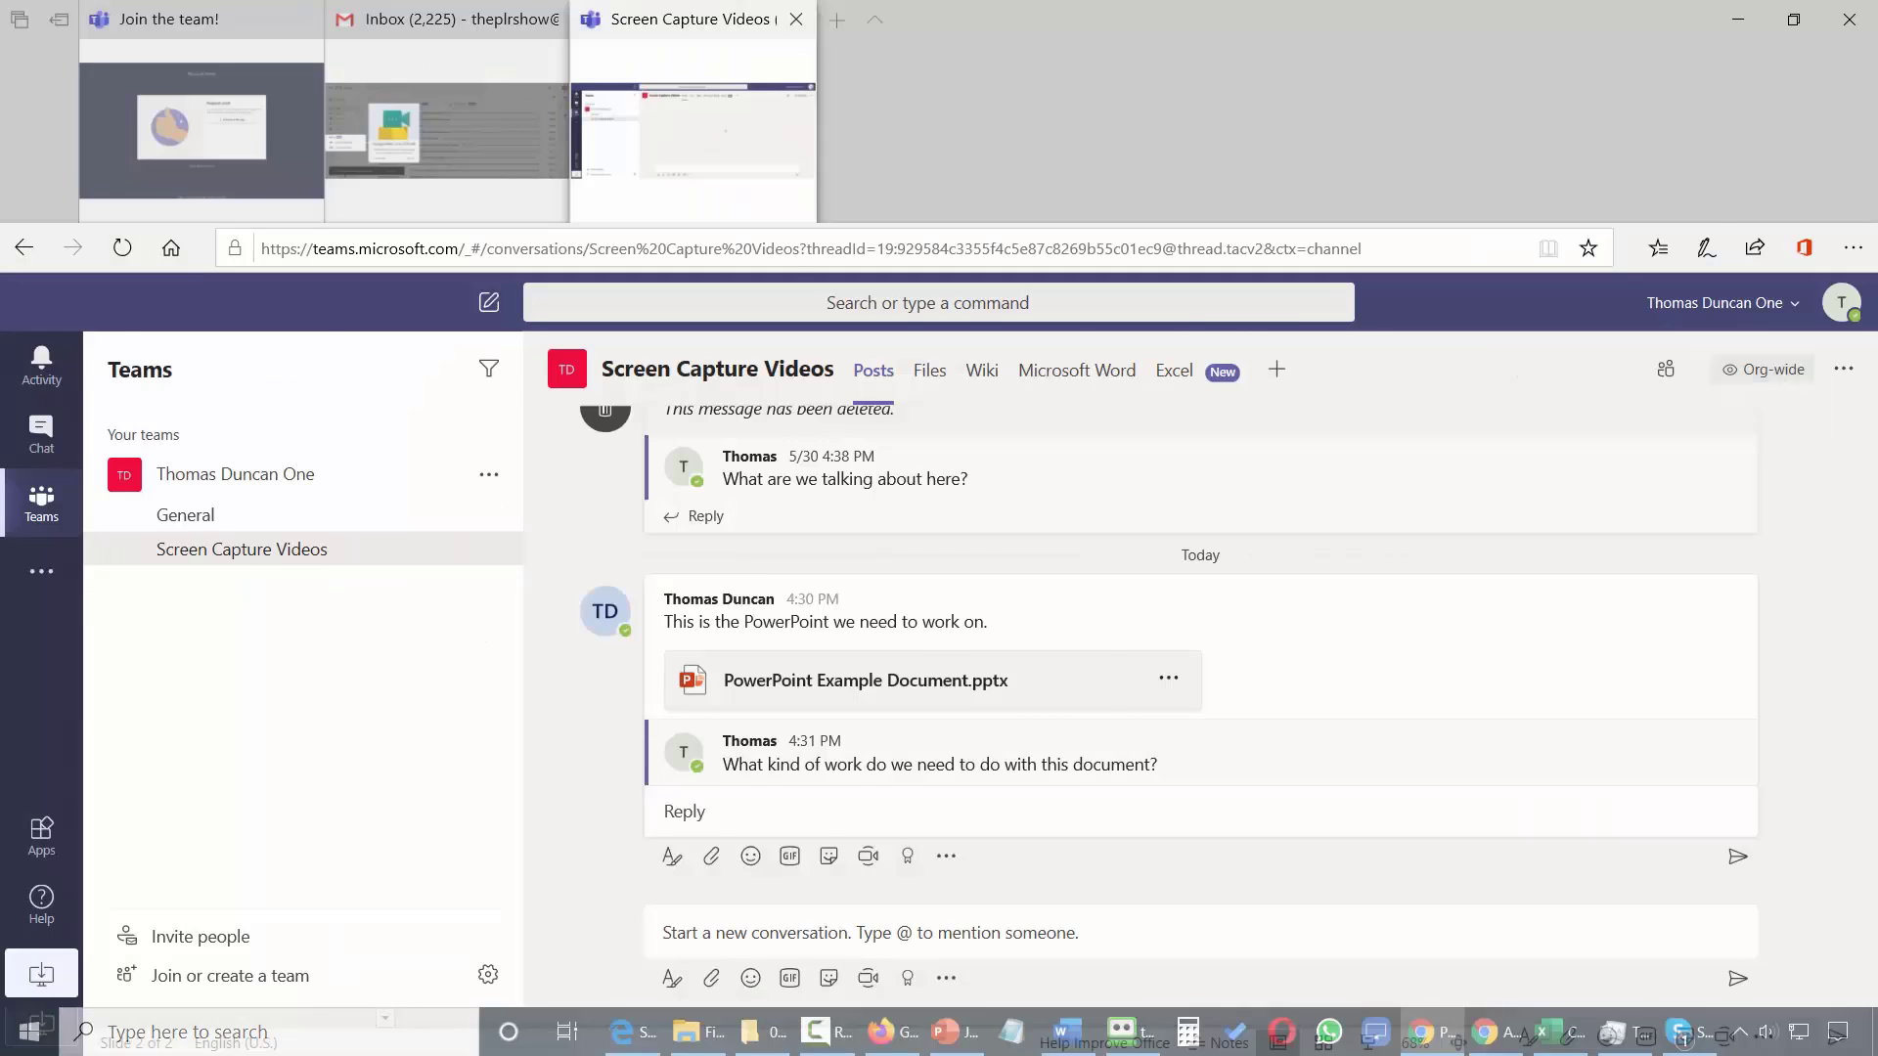
In the other Teams window, open PowerPoint Example Document.pptx from the post and show slide 2.
key("alt+Tab")
key("alt+Tab")
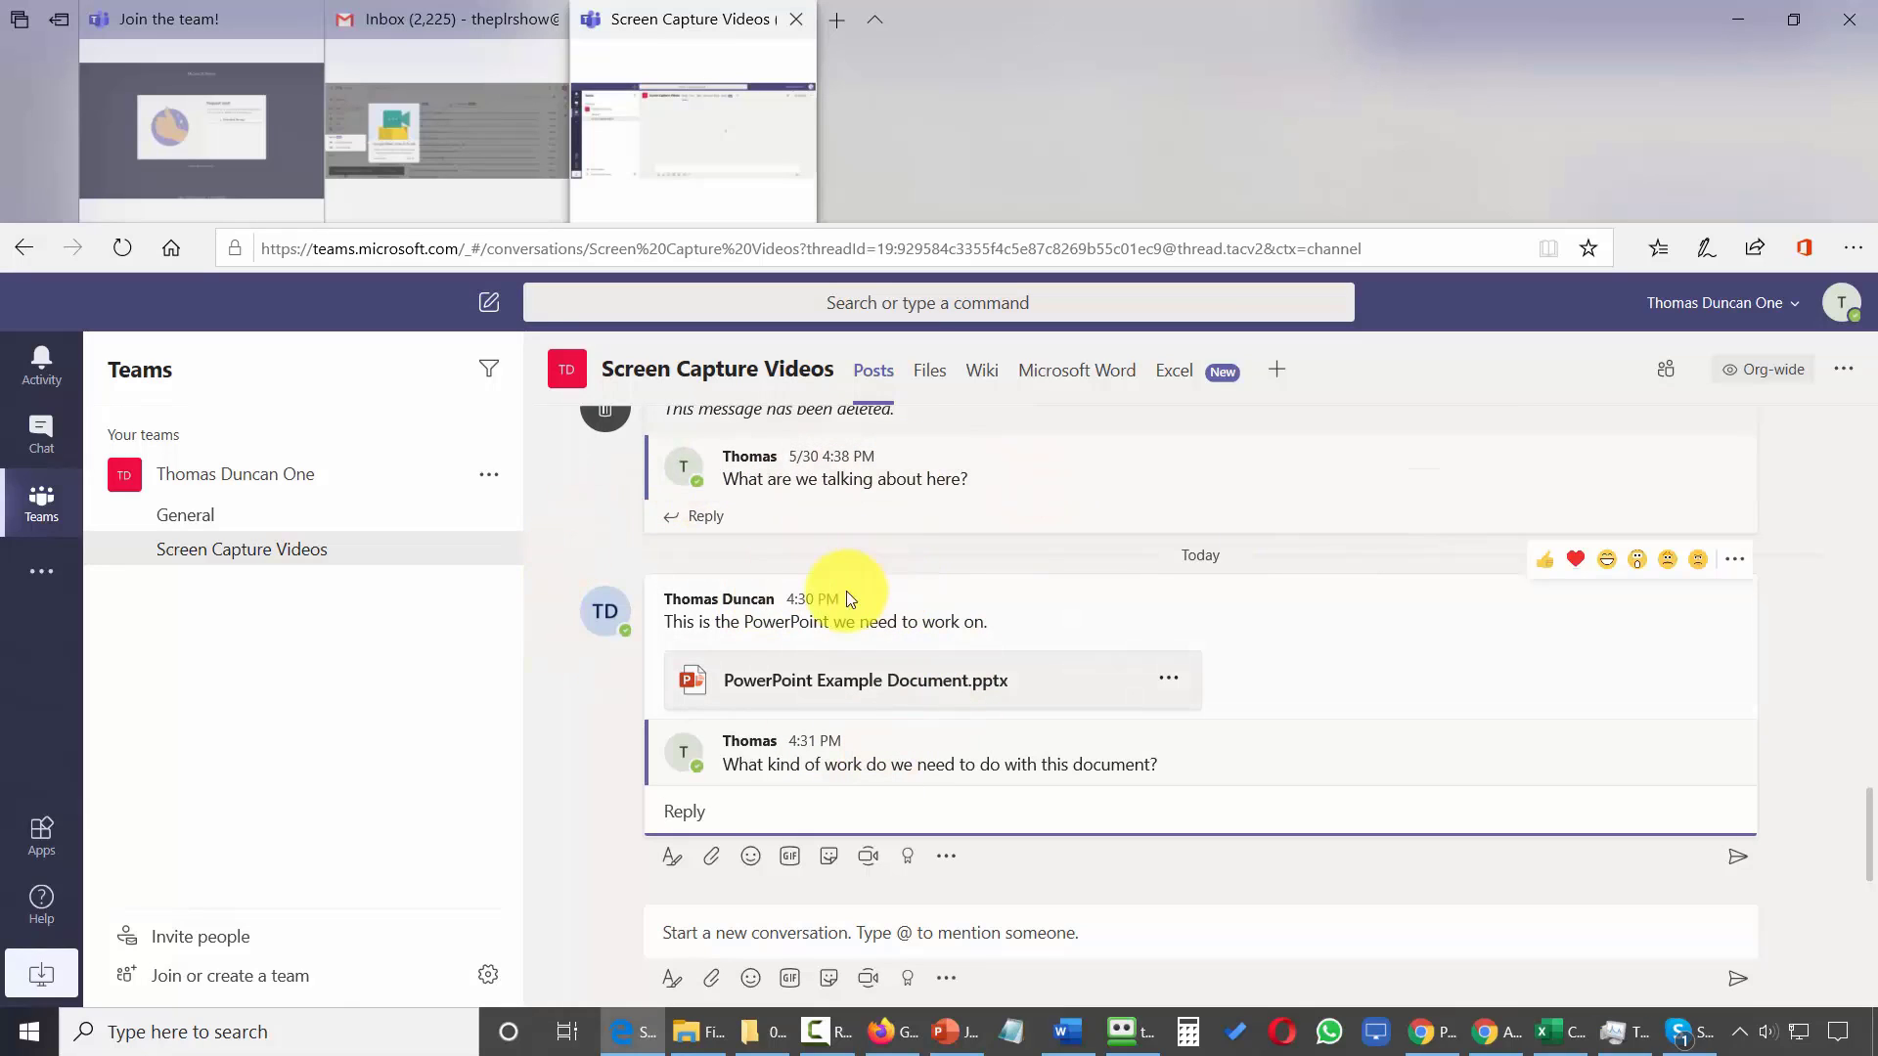
left_click(861, 689)
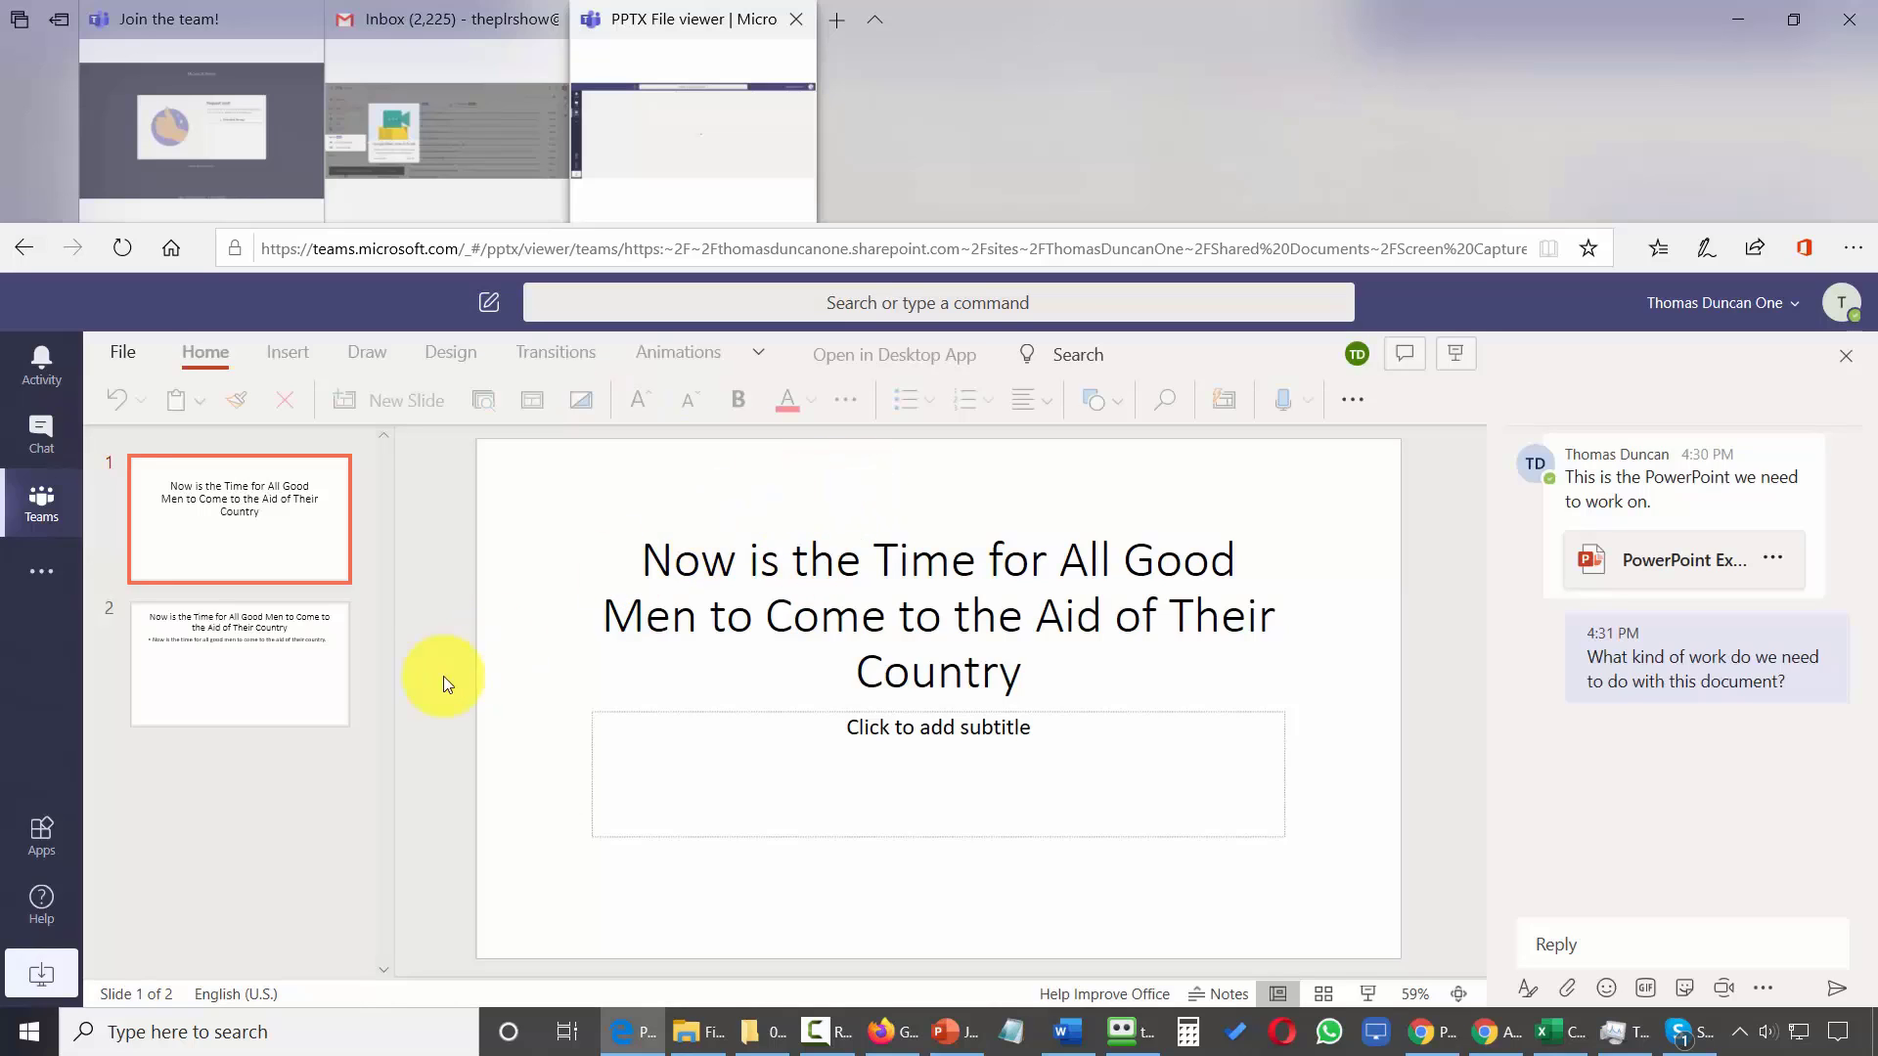
left_click(197, 637)
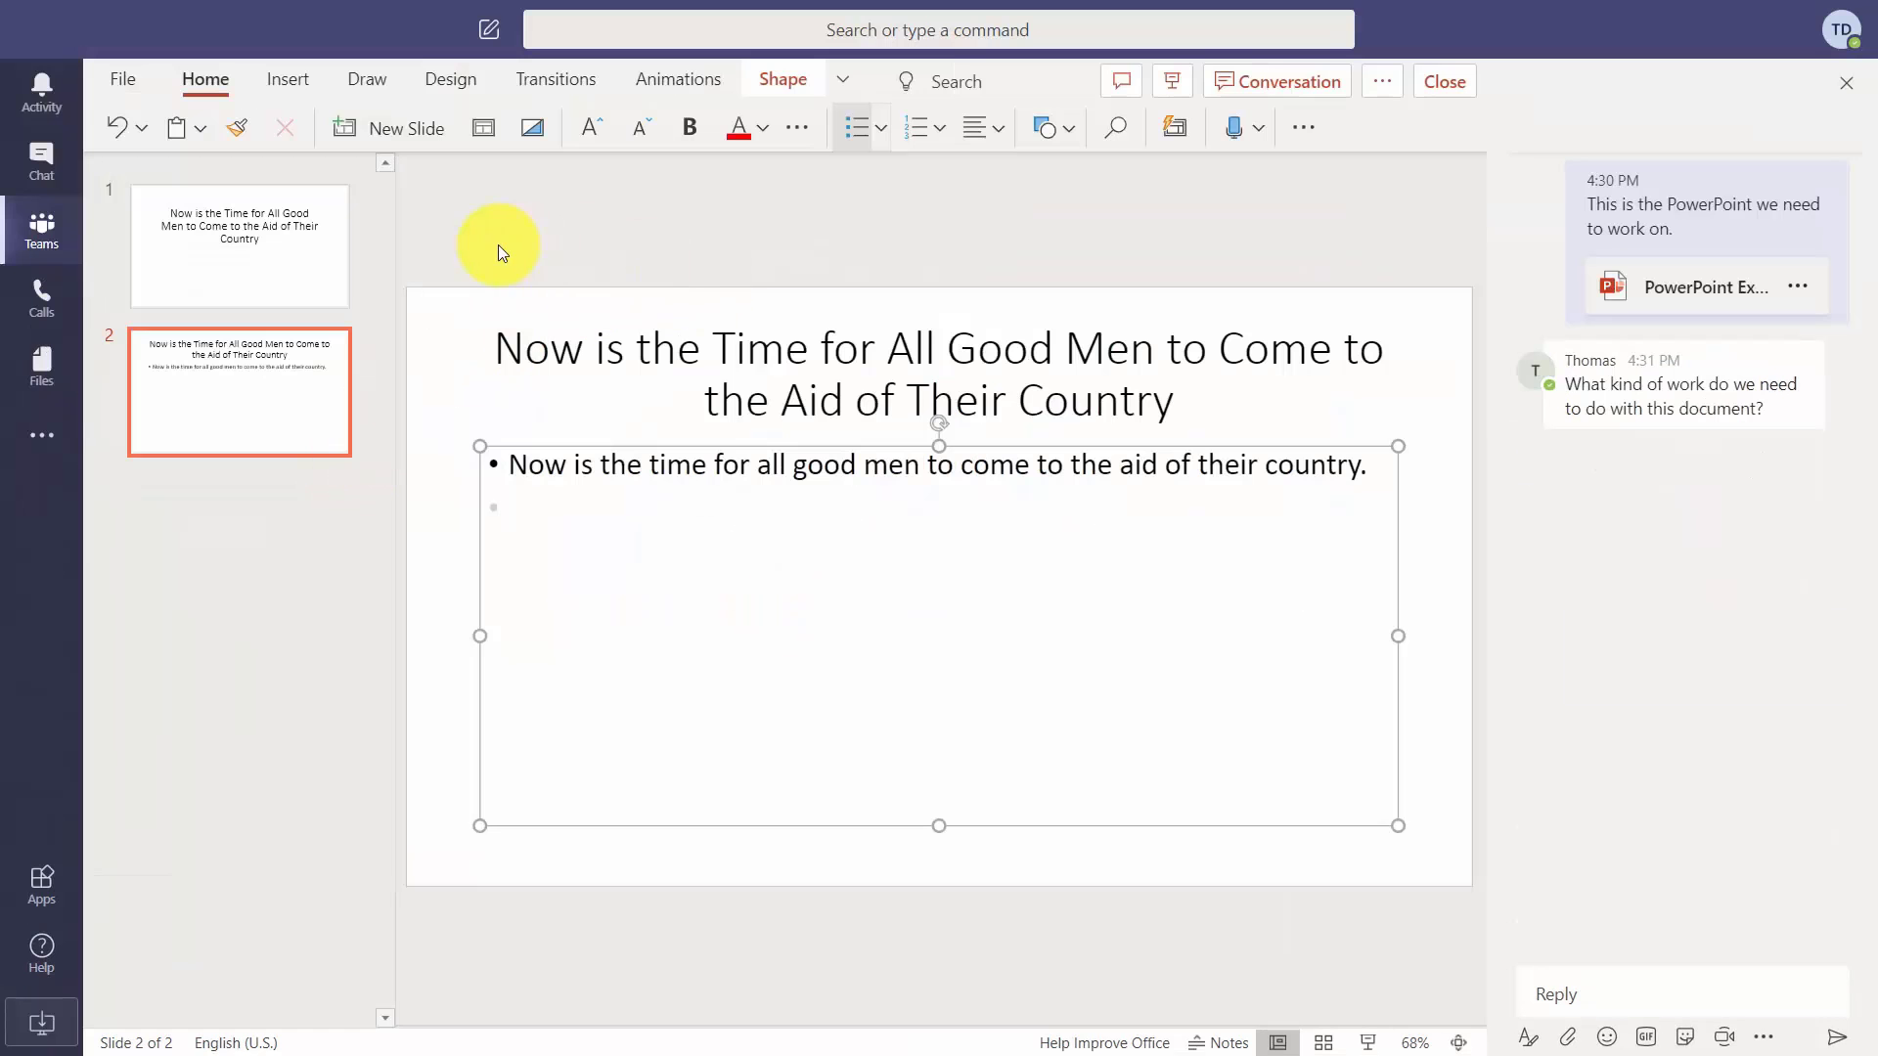
Add a PowerPoint tab for PowerPoint Example Document.pptx, name it PPT, and save it.
left_click(41, 234)
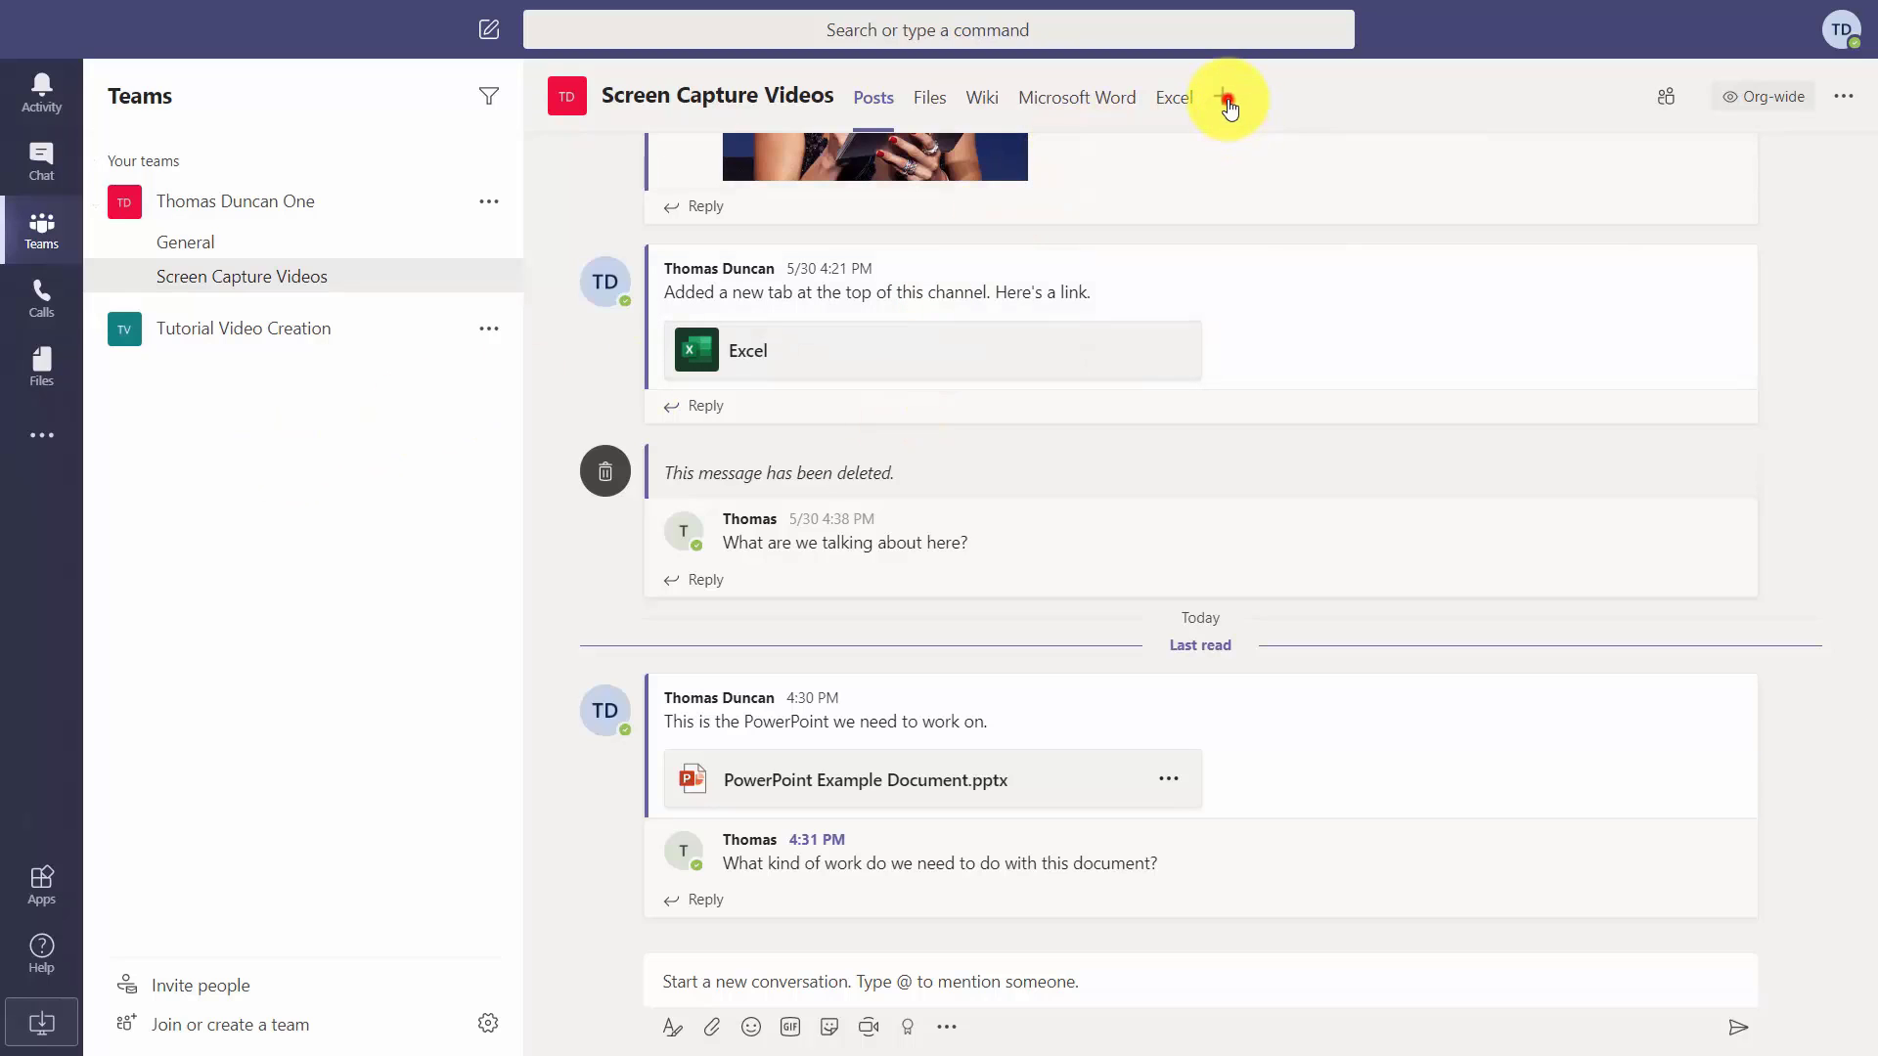
left_click(1224, 97)
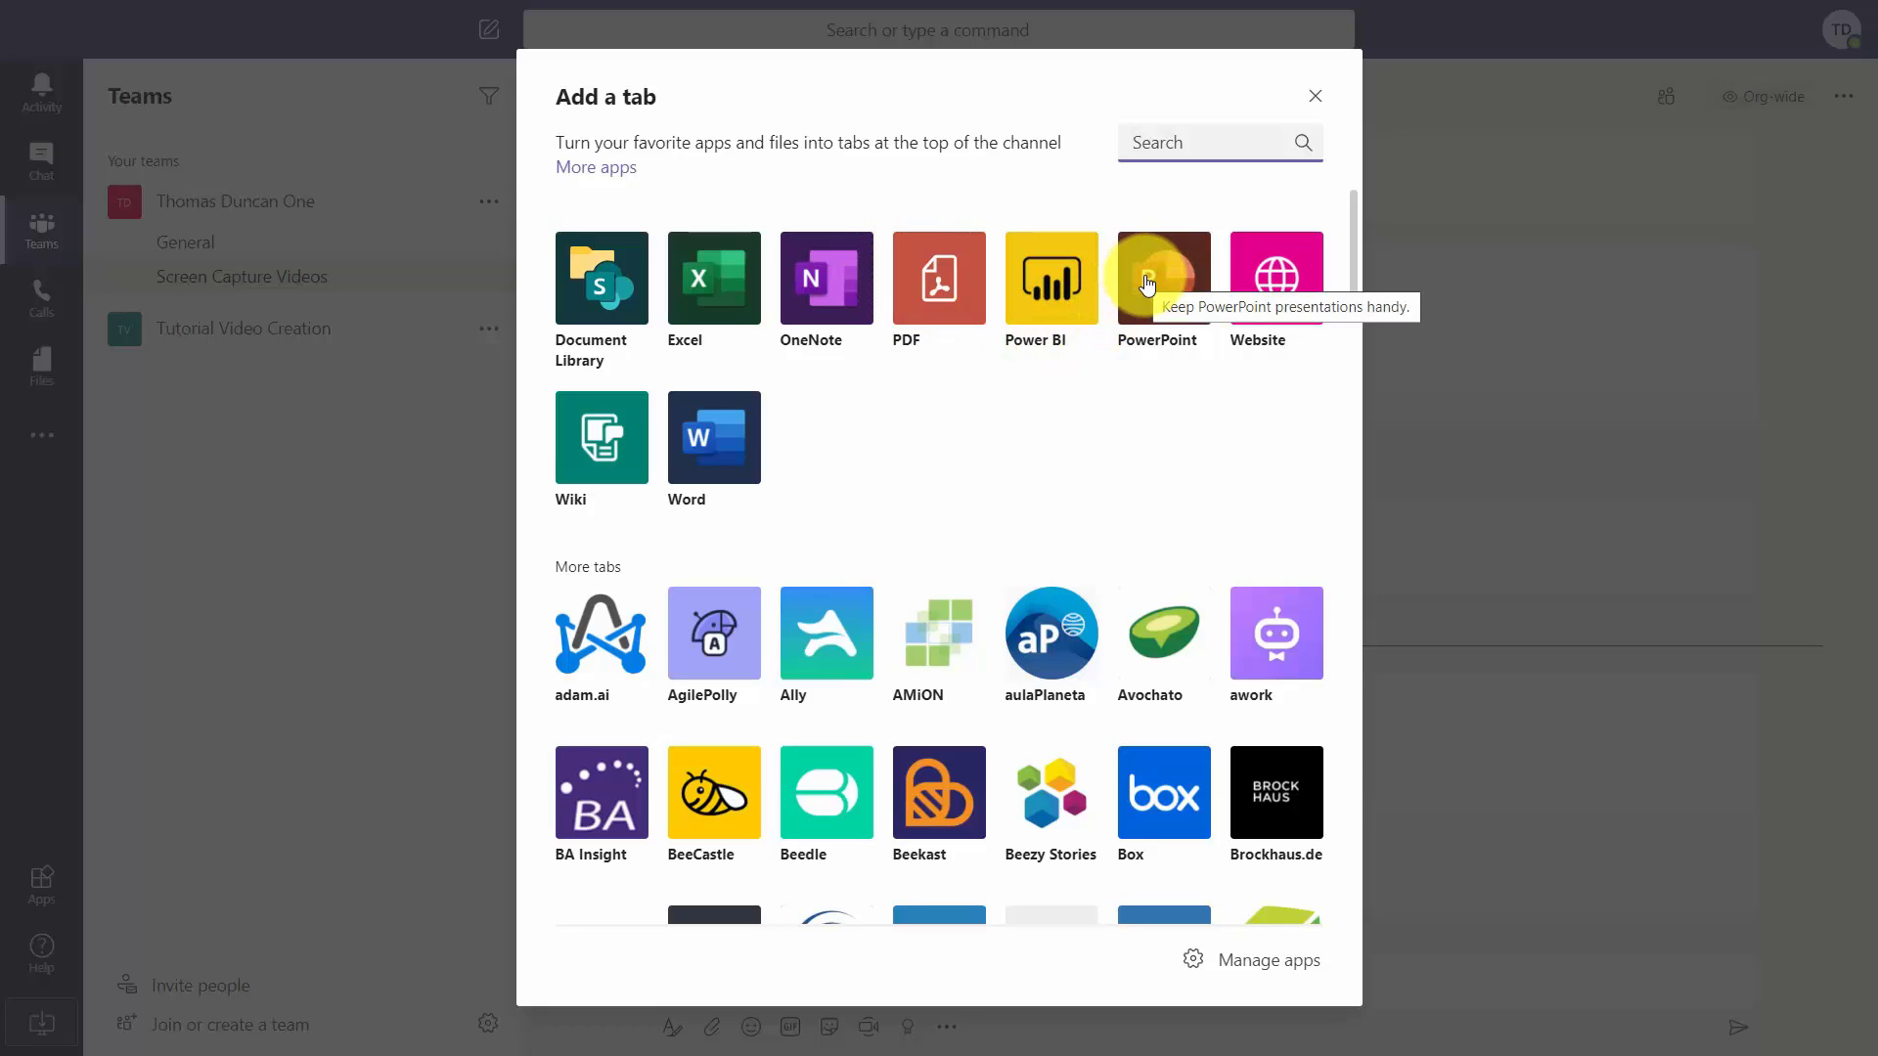
key("Escape")
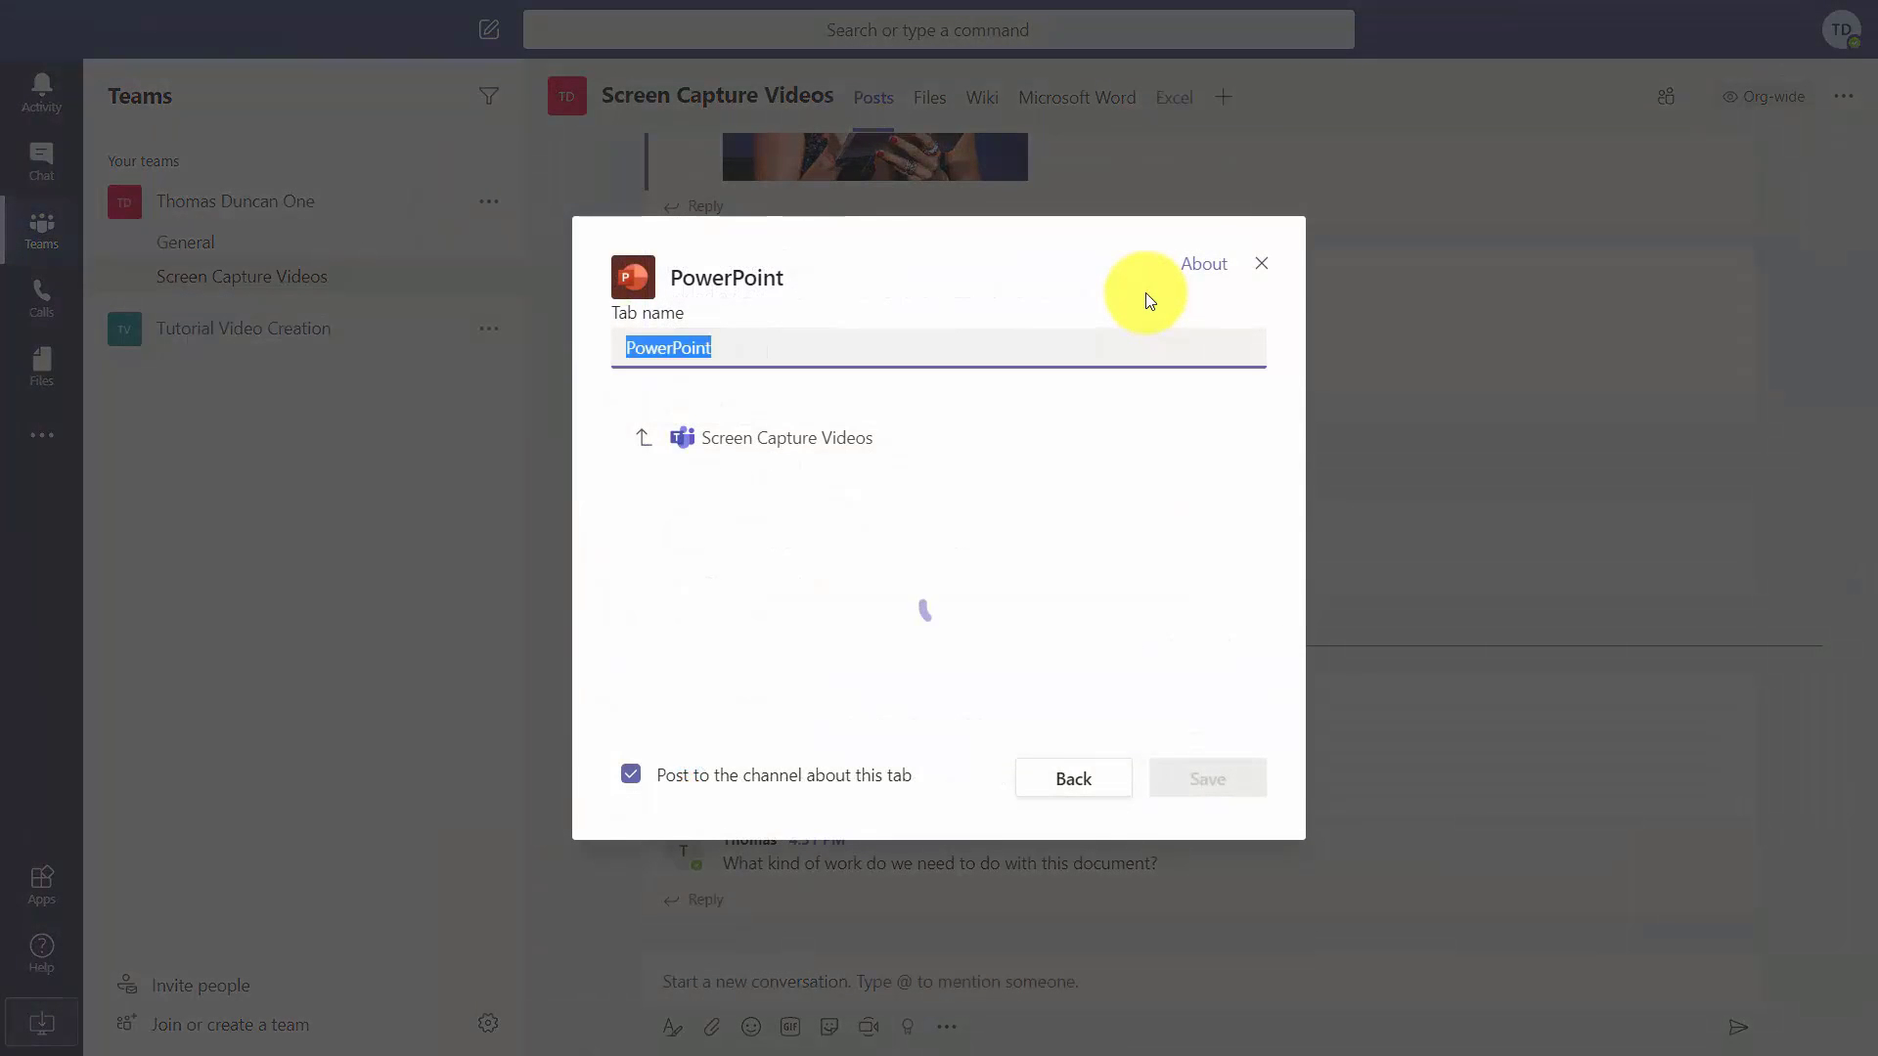
left_click(999, 272)
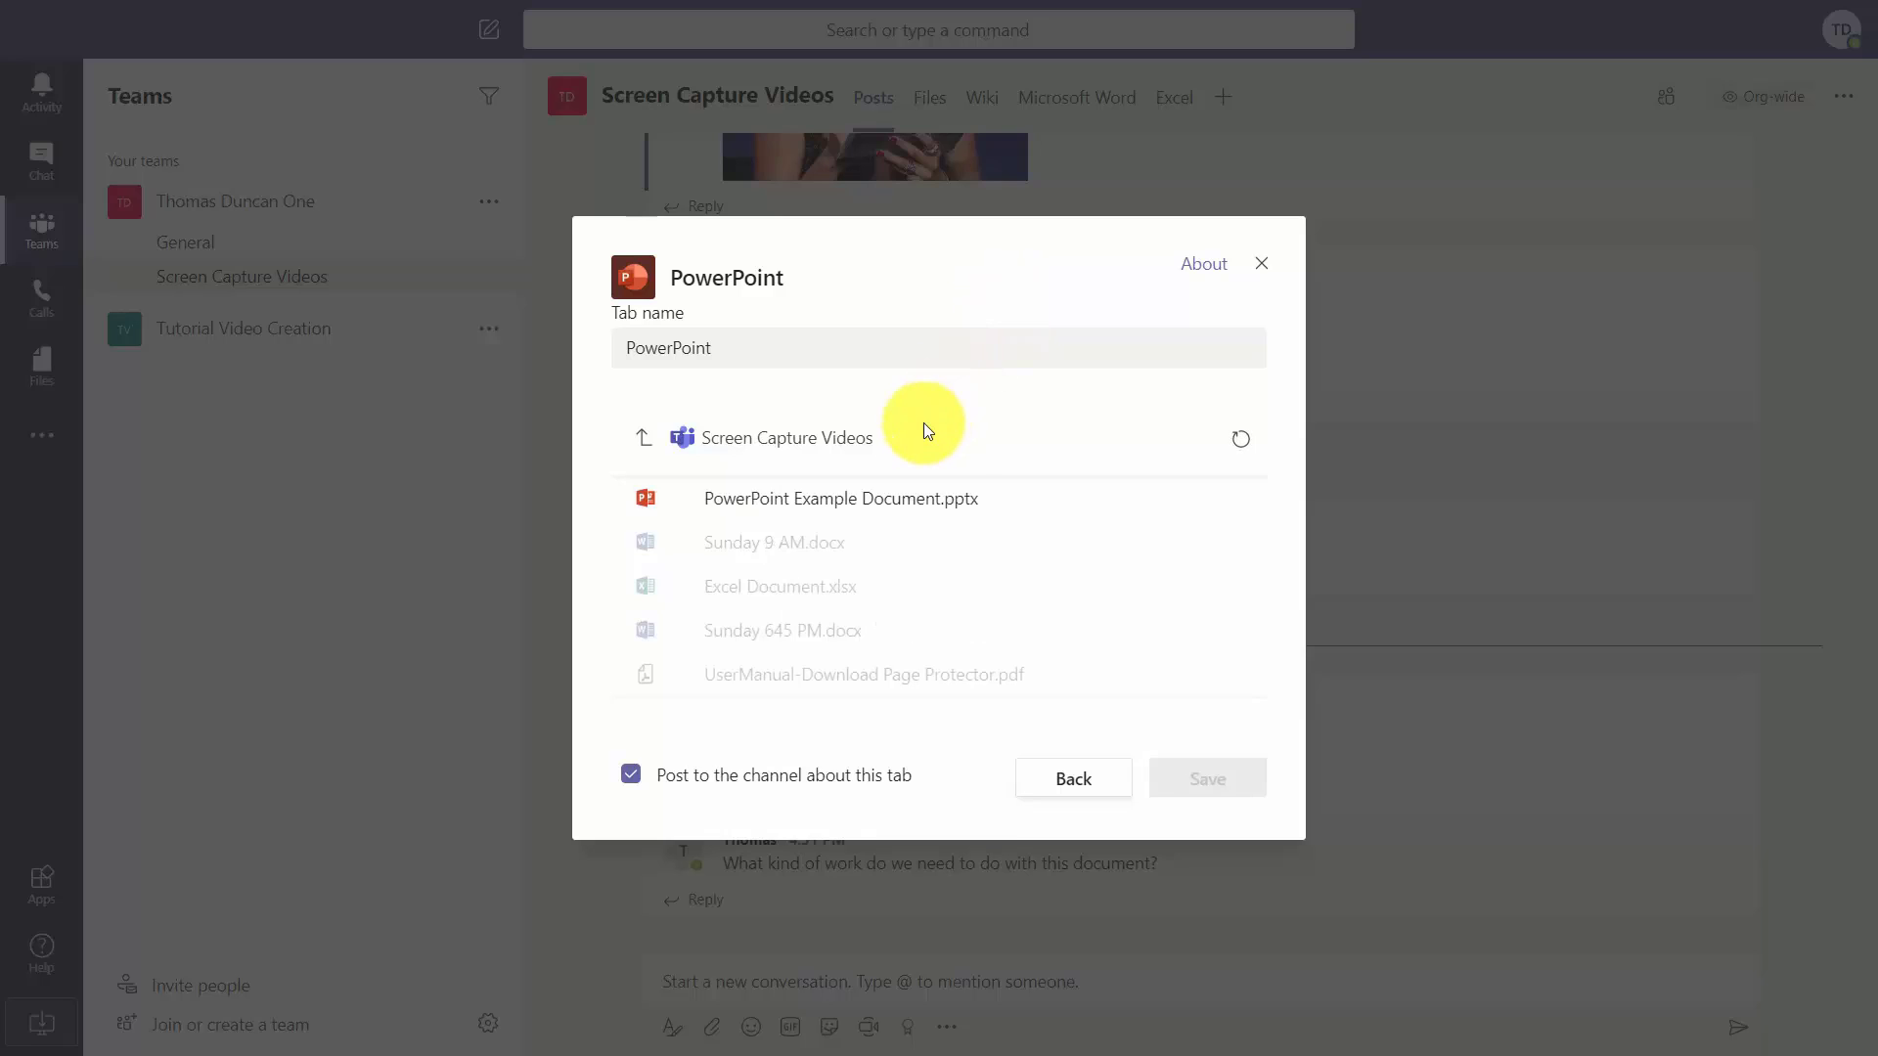
left_click(812, 507)
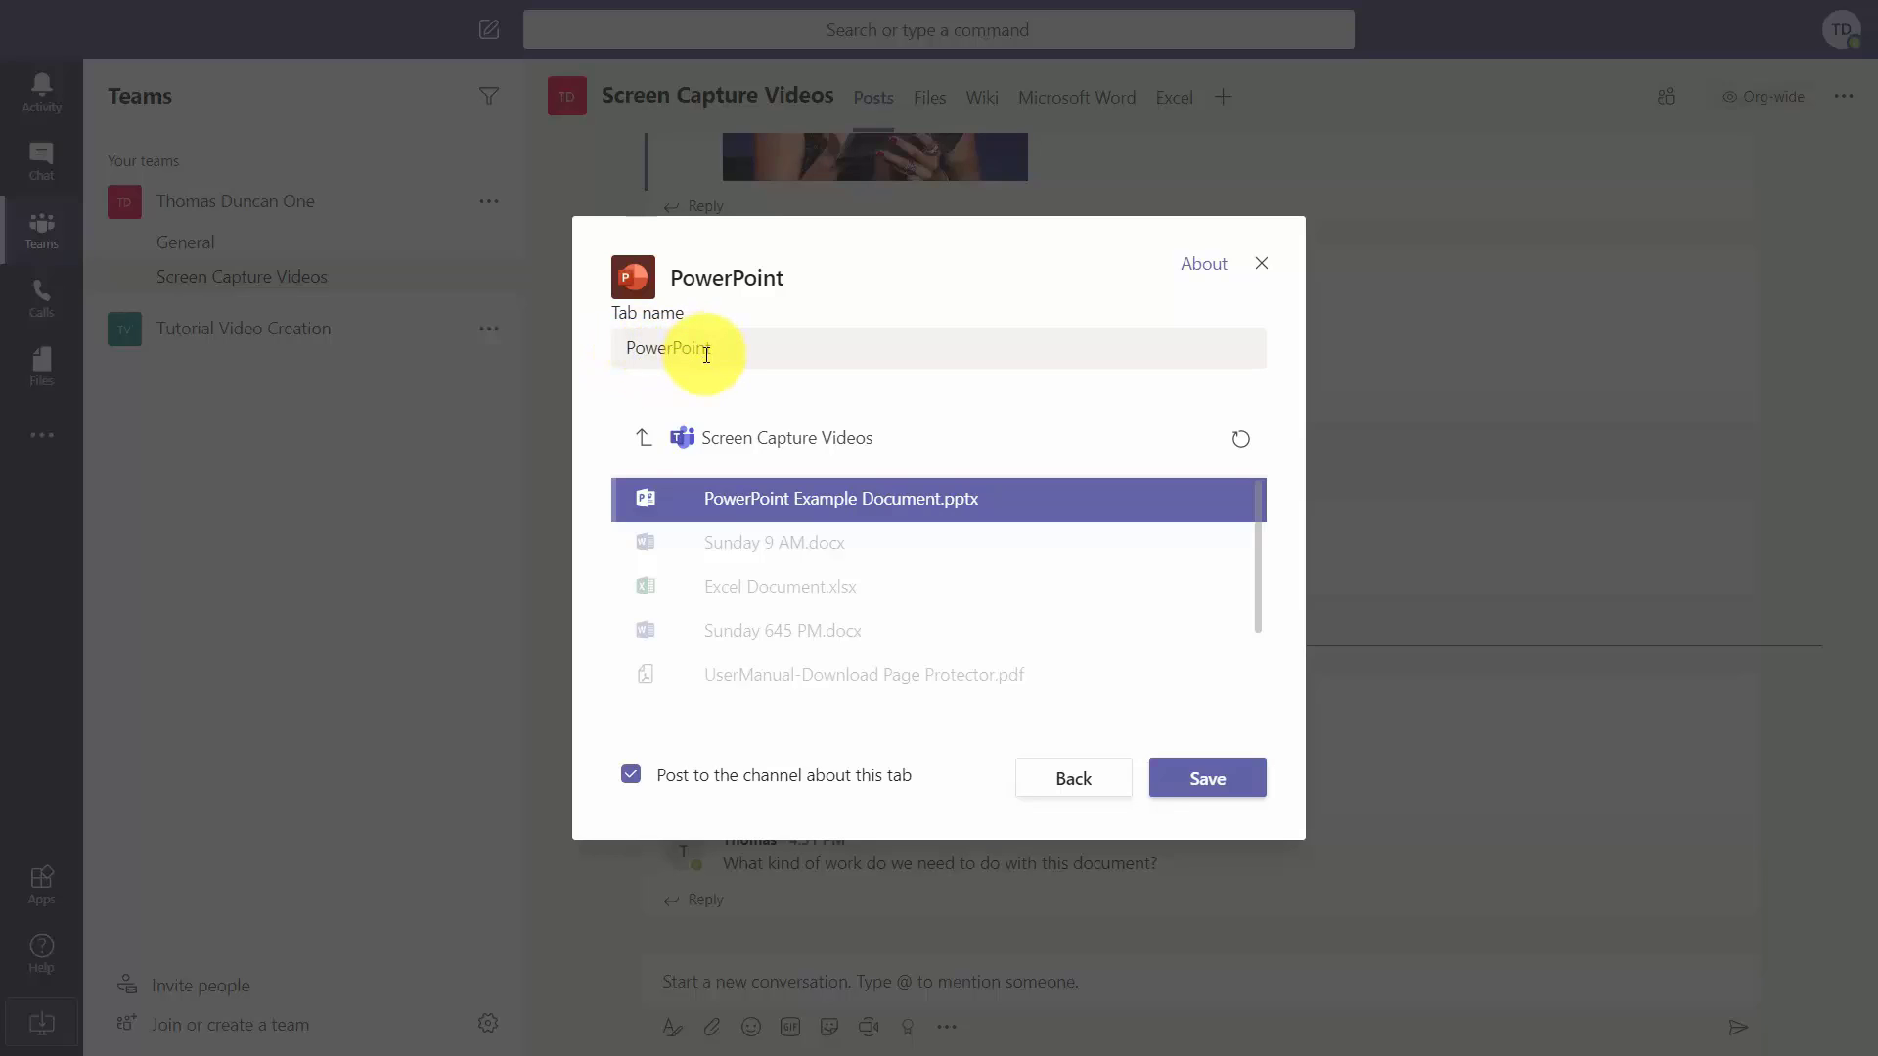
double_click(706, 354)
type("PPT")
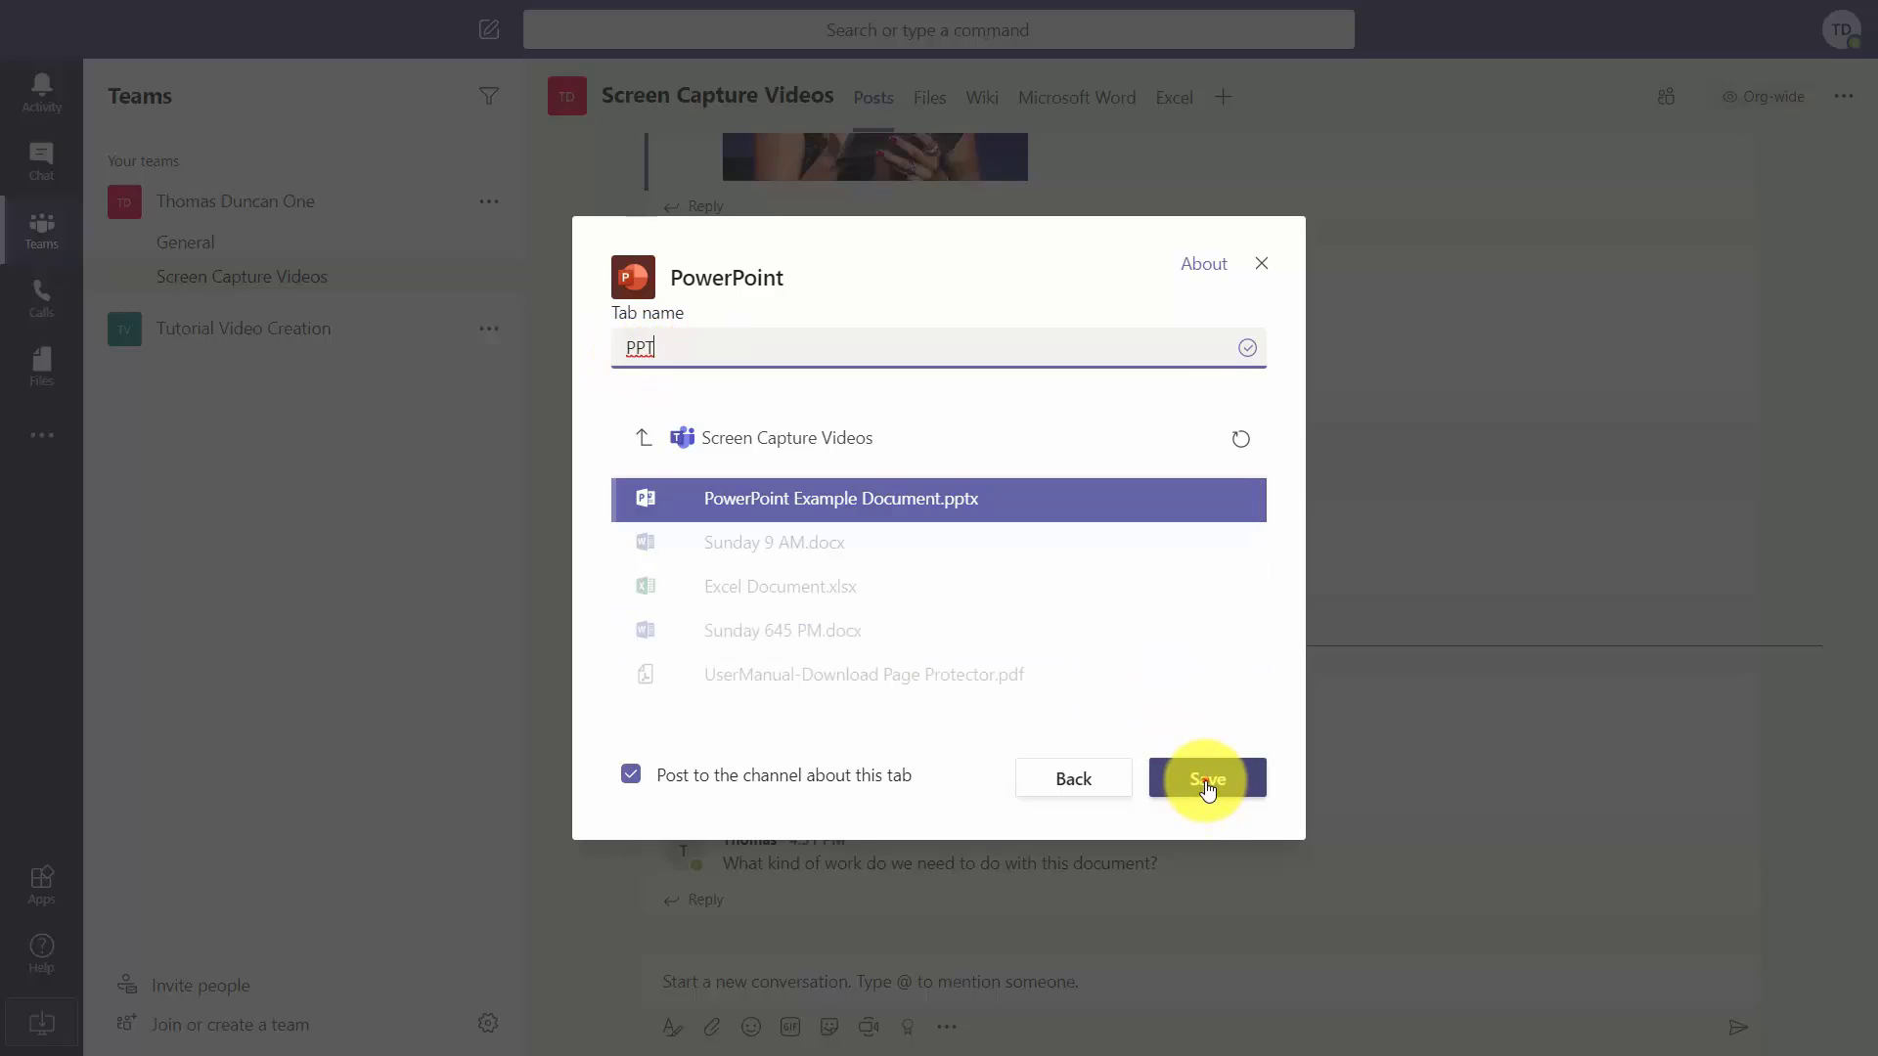
left_click(1207, 783)
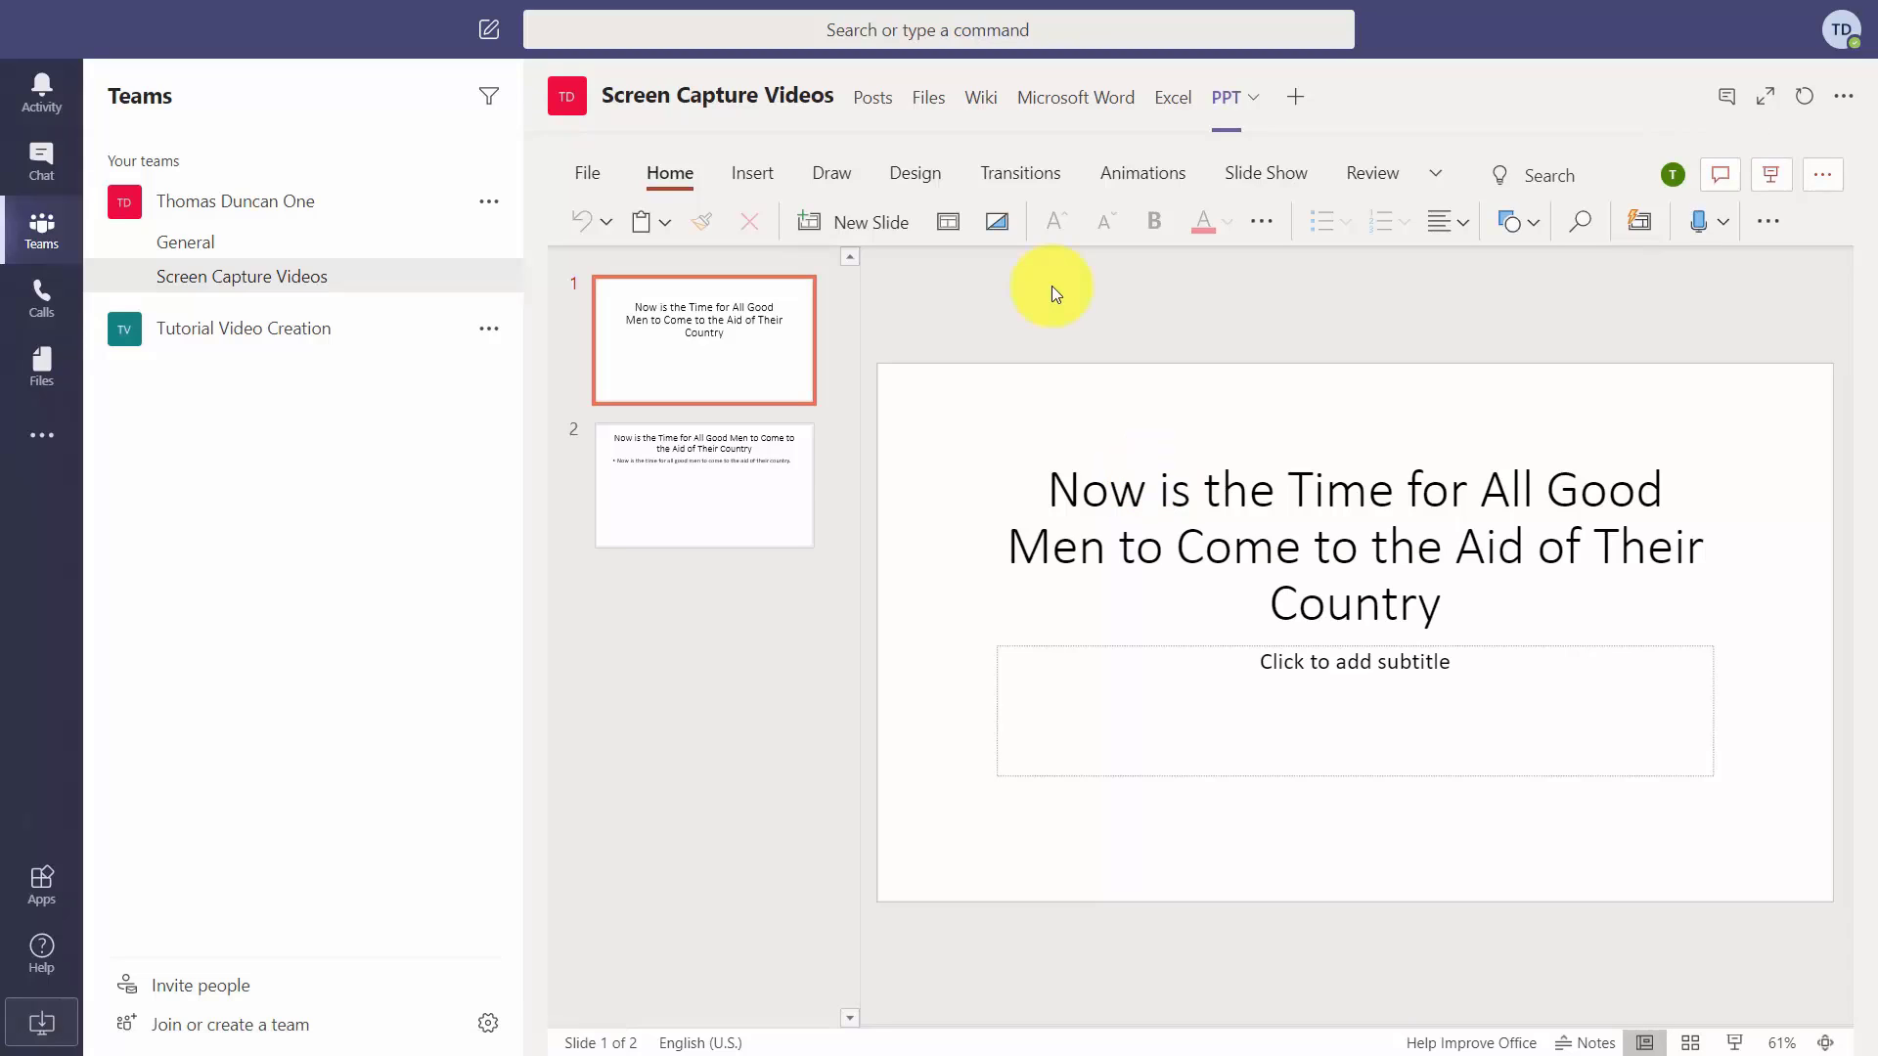
View the channel's Files, then go back to Posts showing the new PPT tab announcement.
left_click(928, 102)
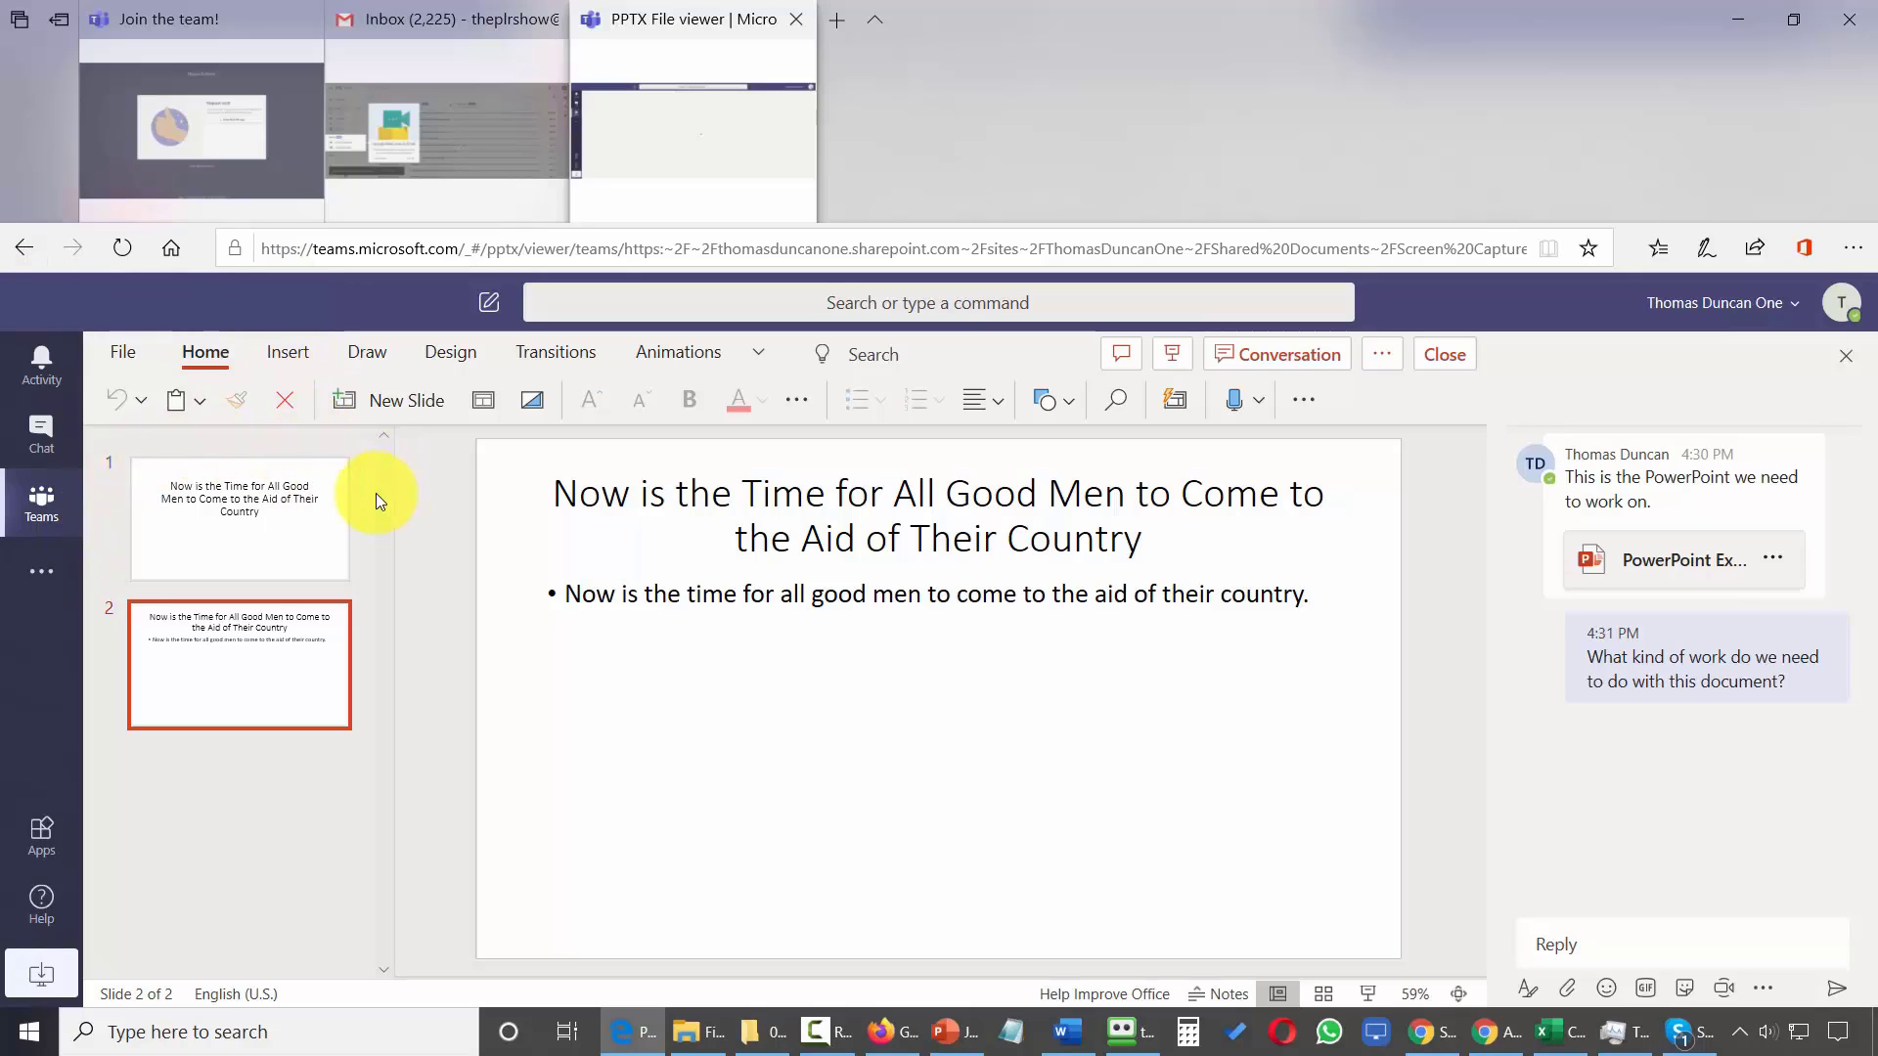
left_click(39, 501)
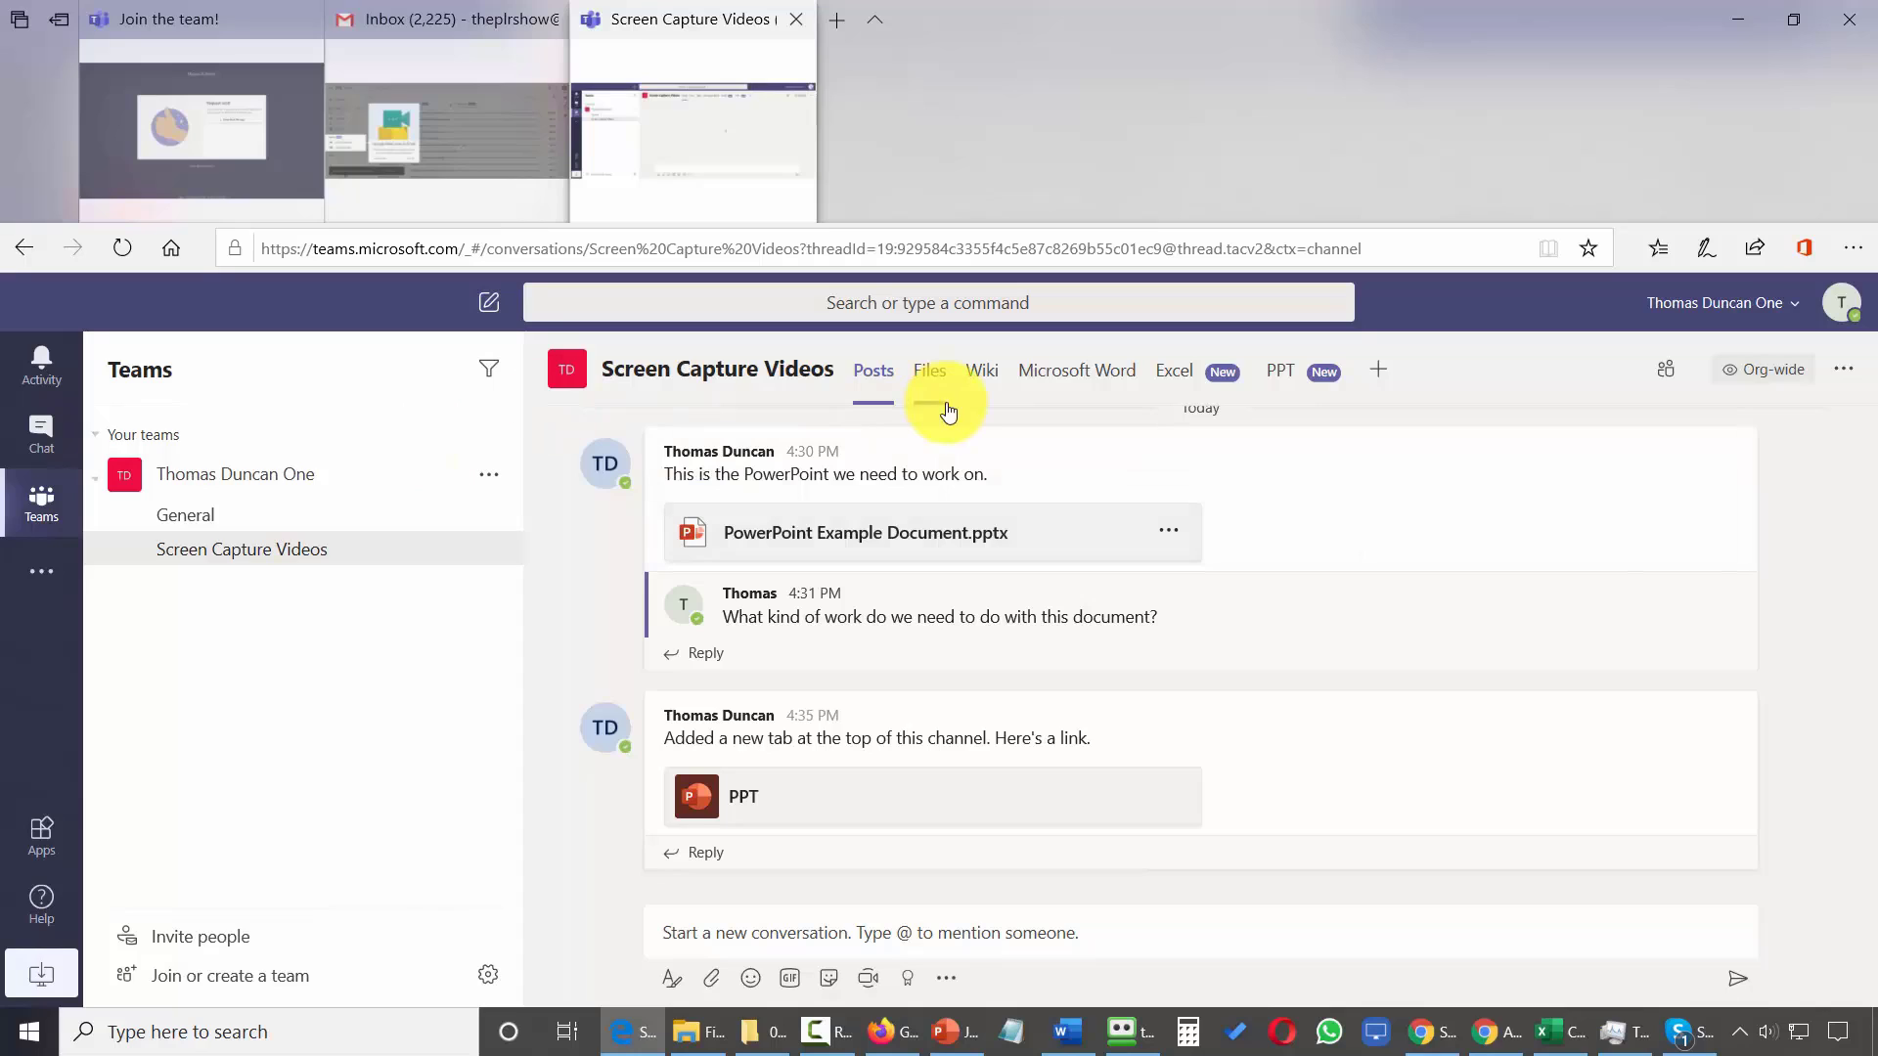
Check the Files list, then open the PPT tab showing the two-slide presentation with its Home ribbon.
left_click(930, 379)
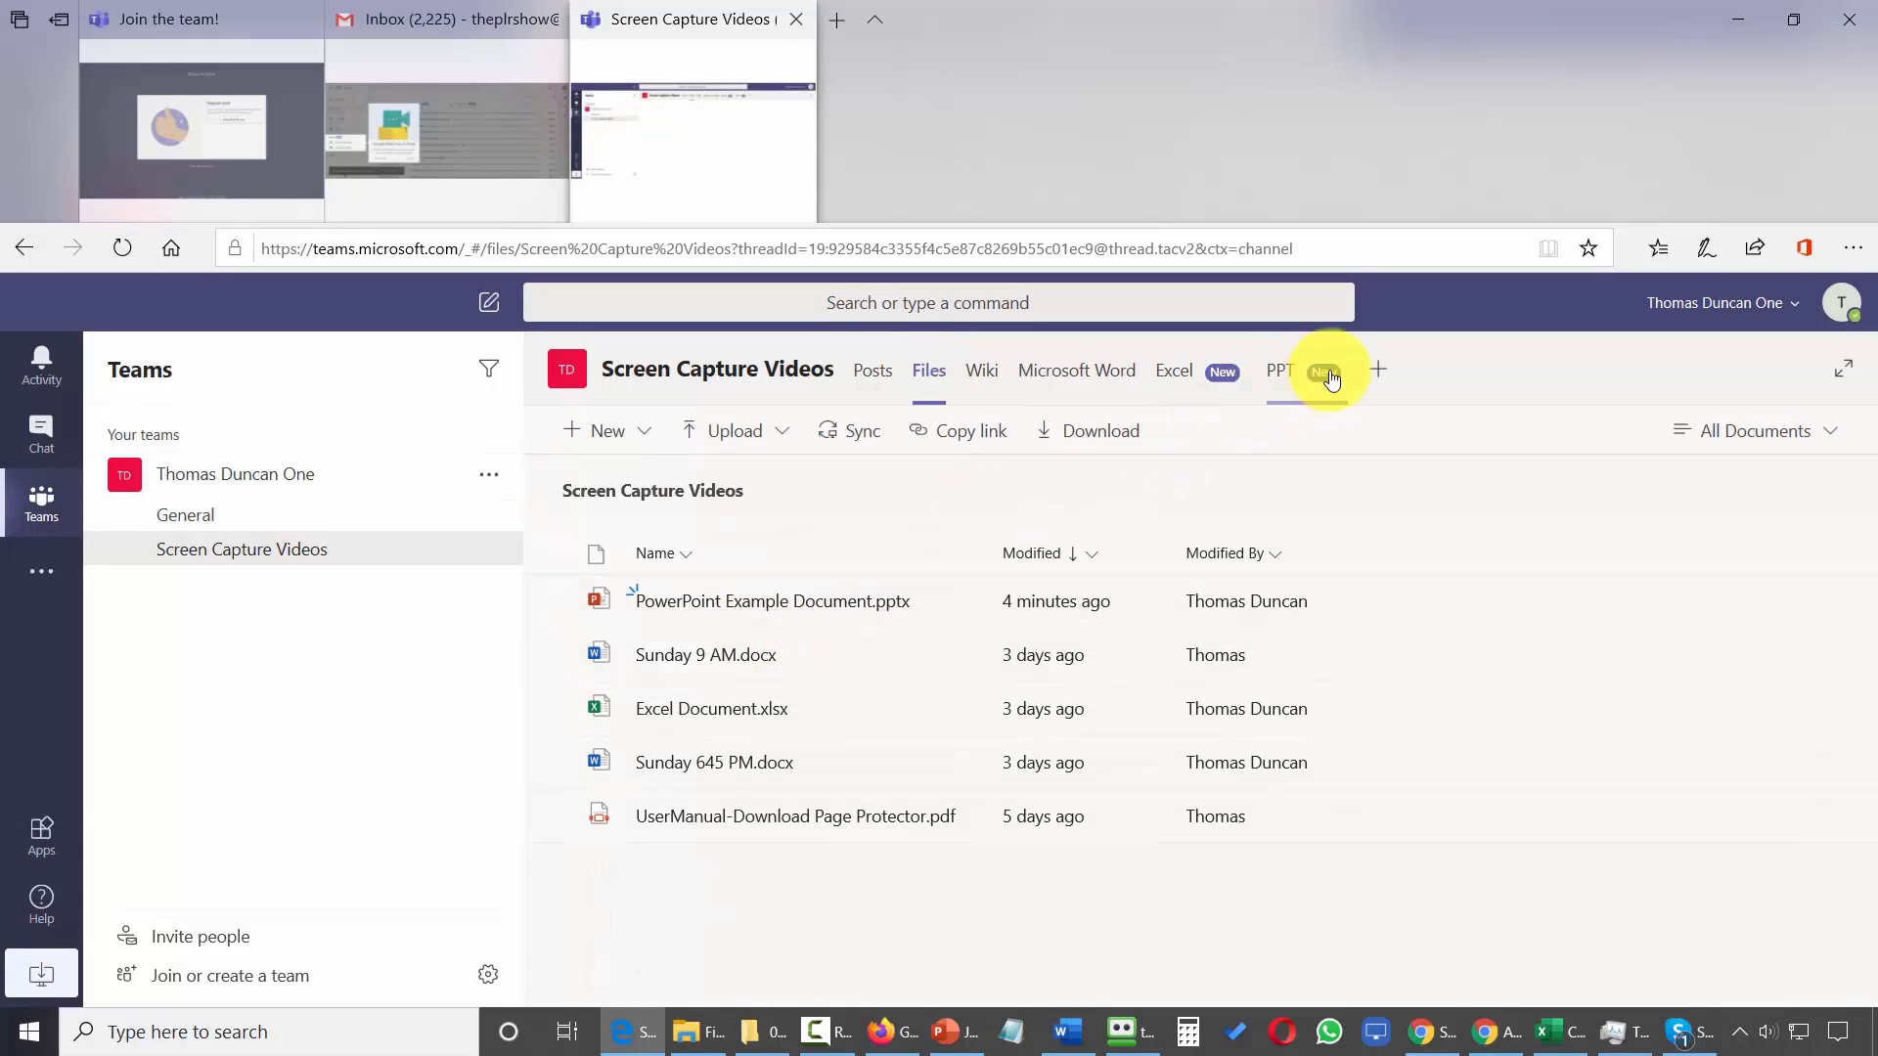
left_click(1283, 371)
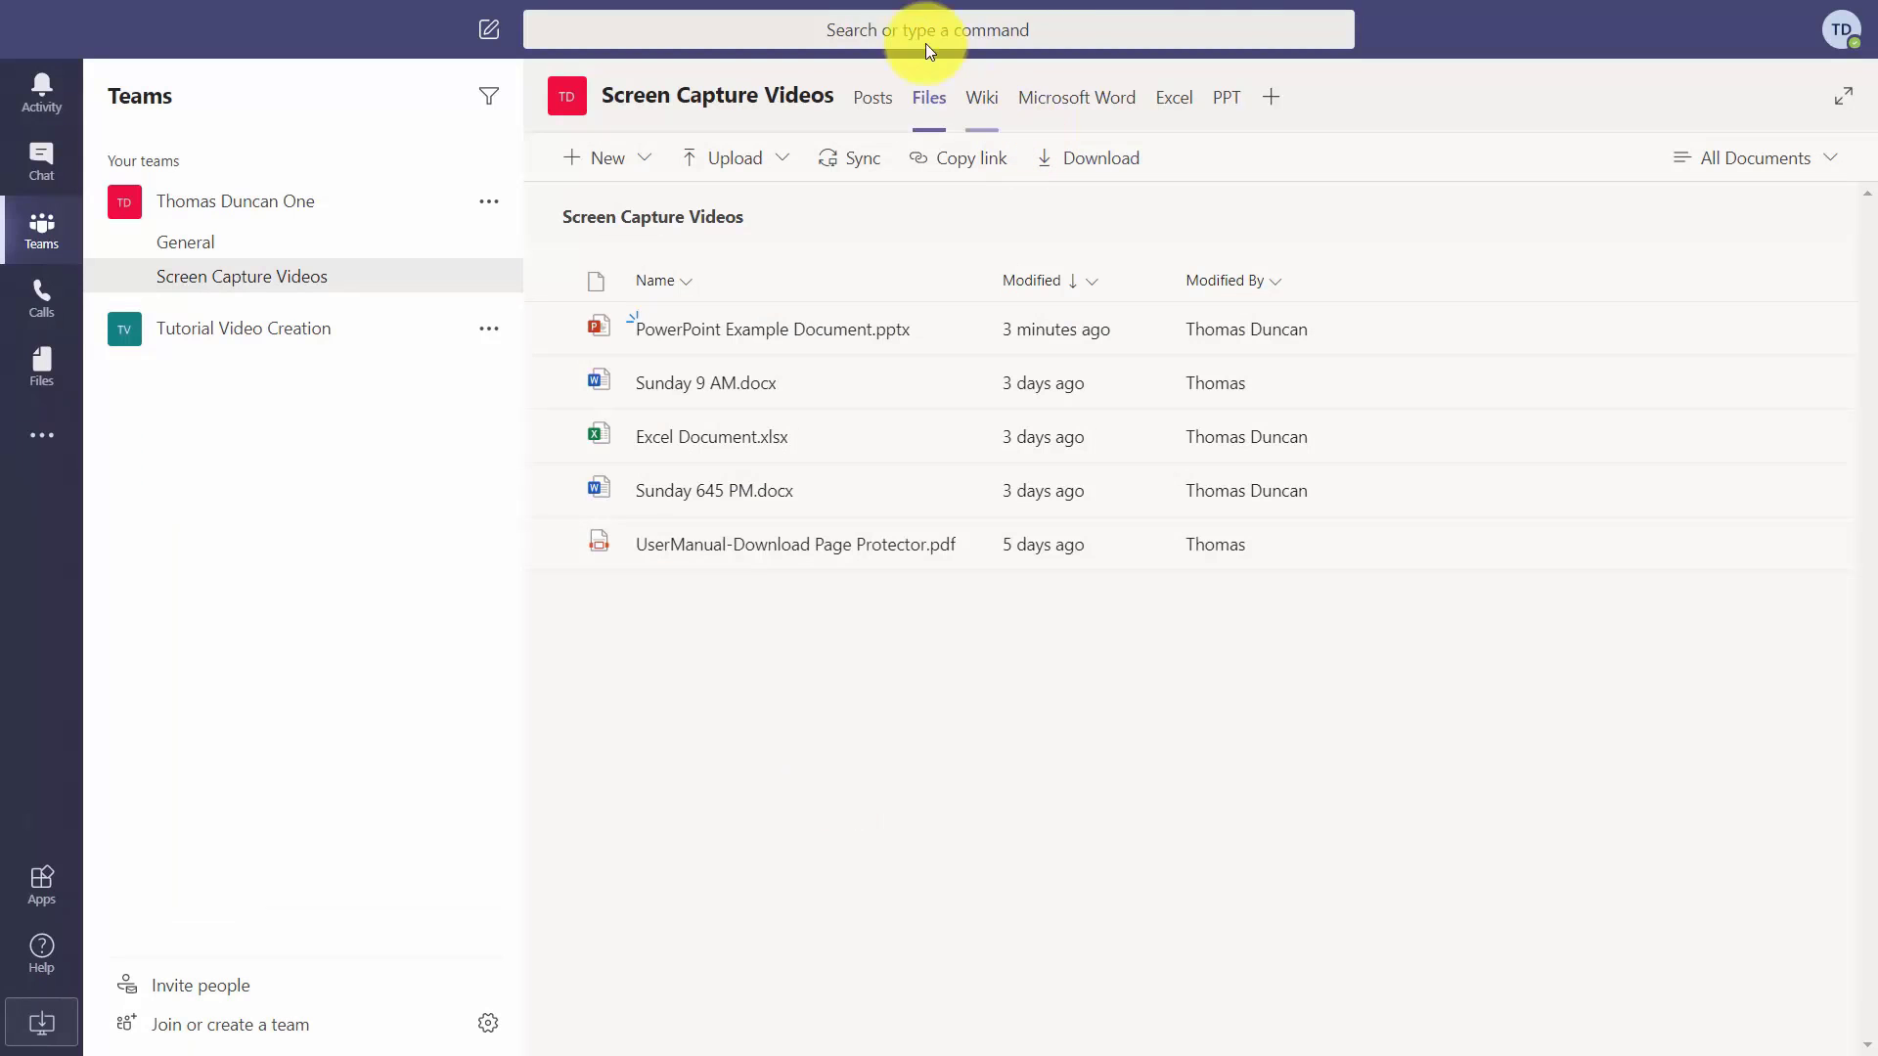
left_click(1227, 107)
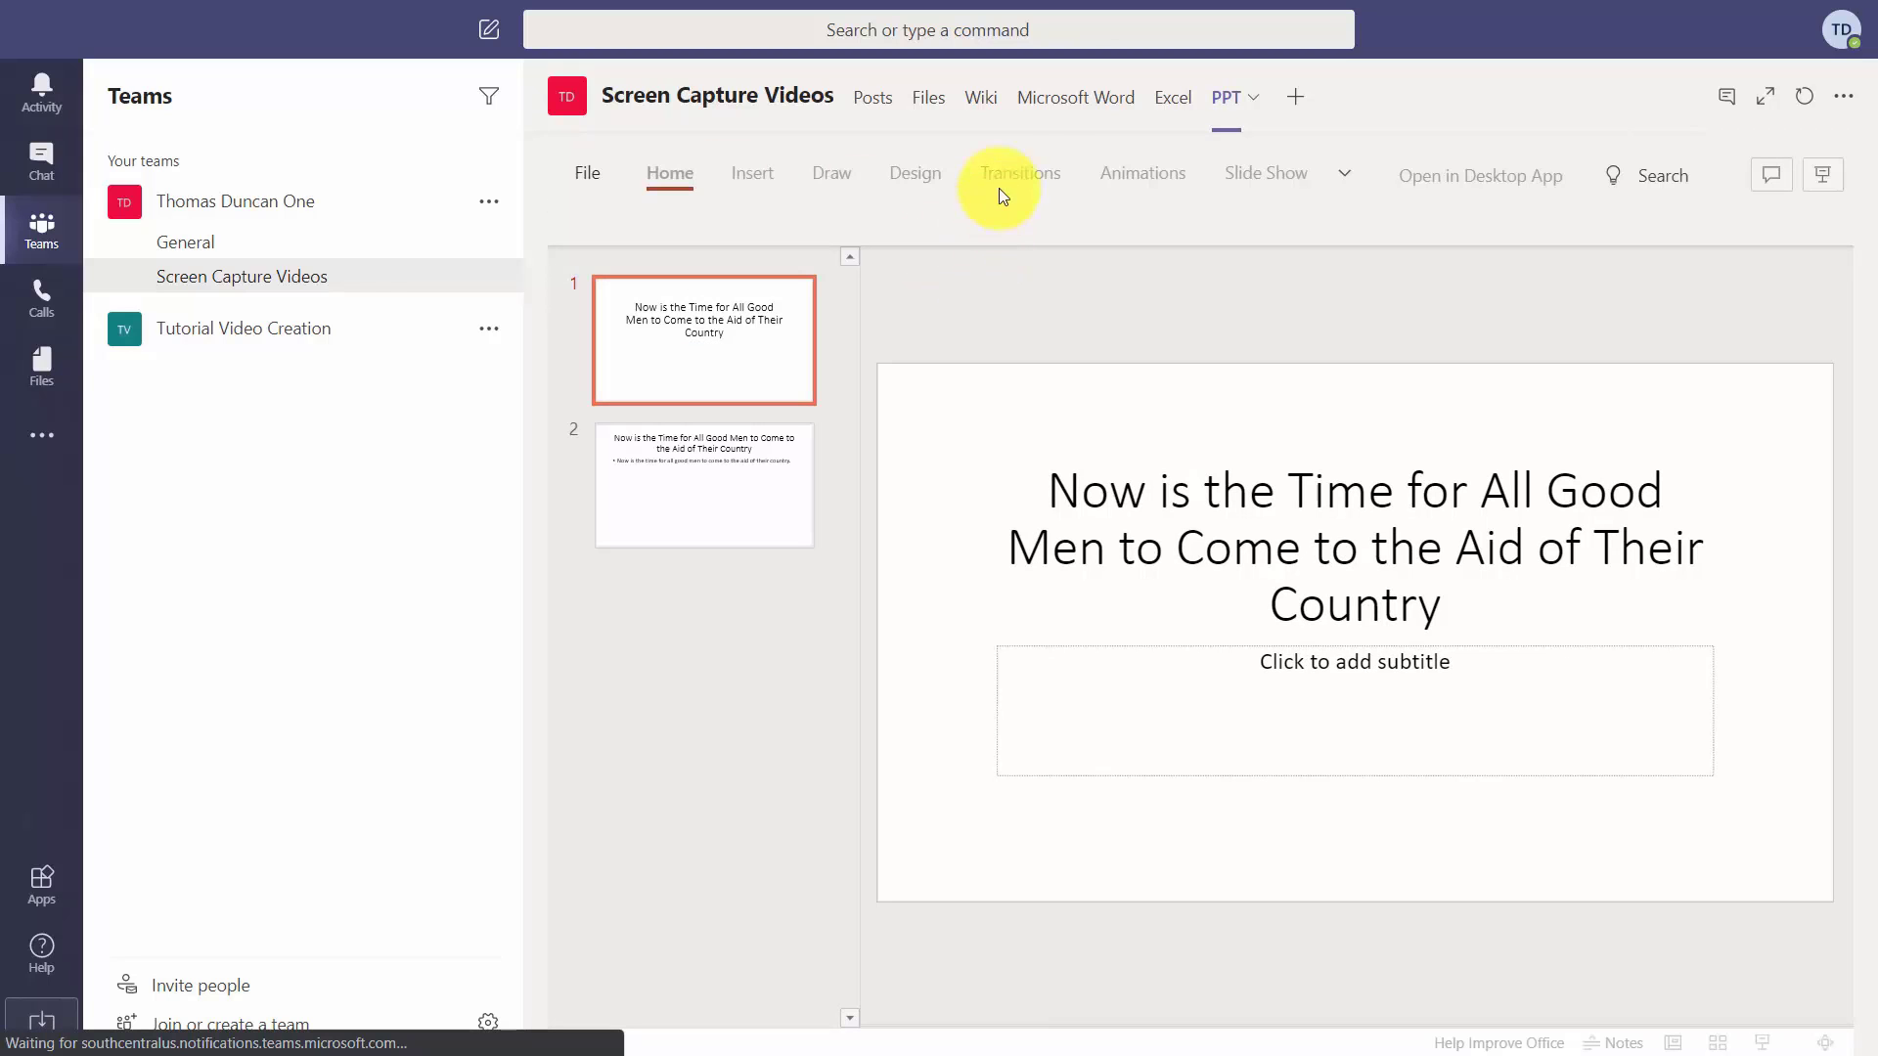
left_click(669, 172)
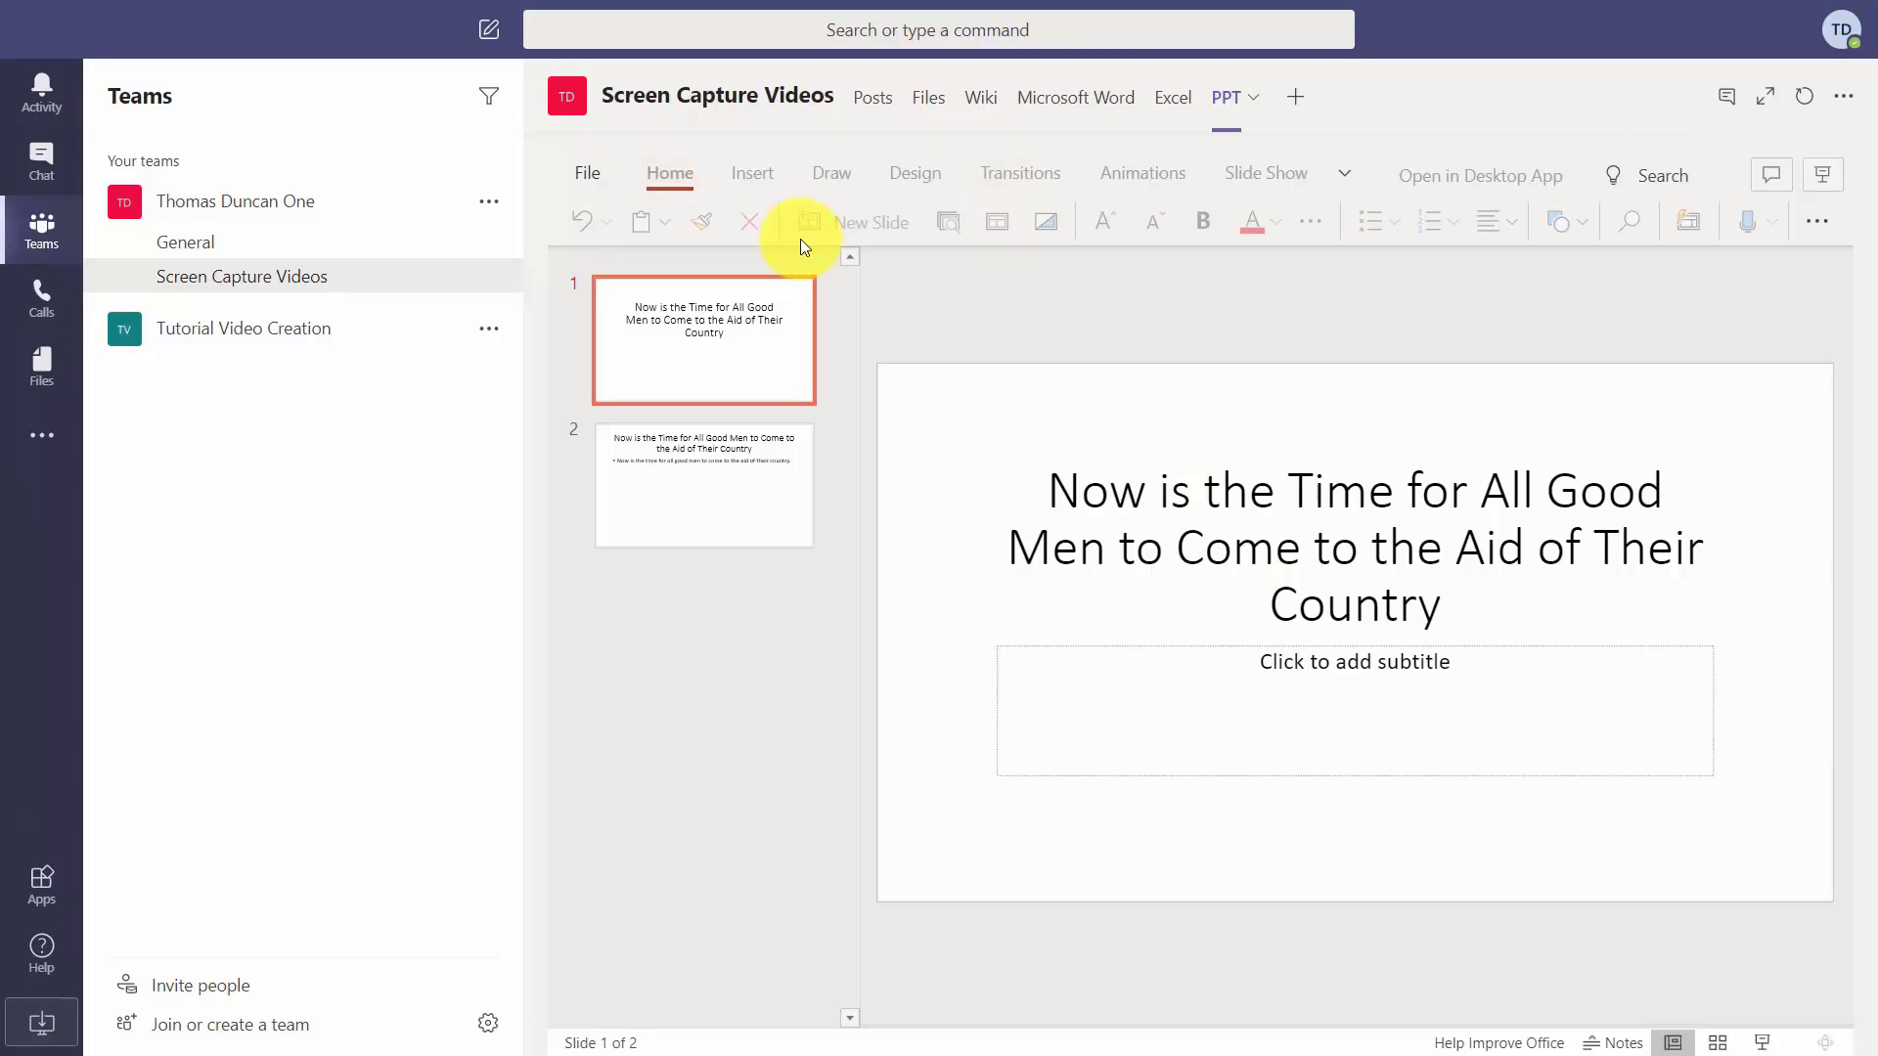
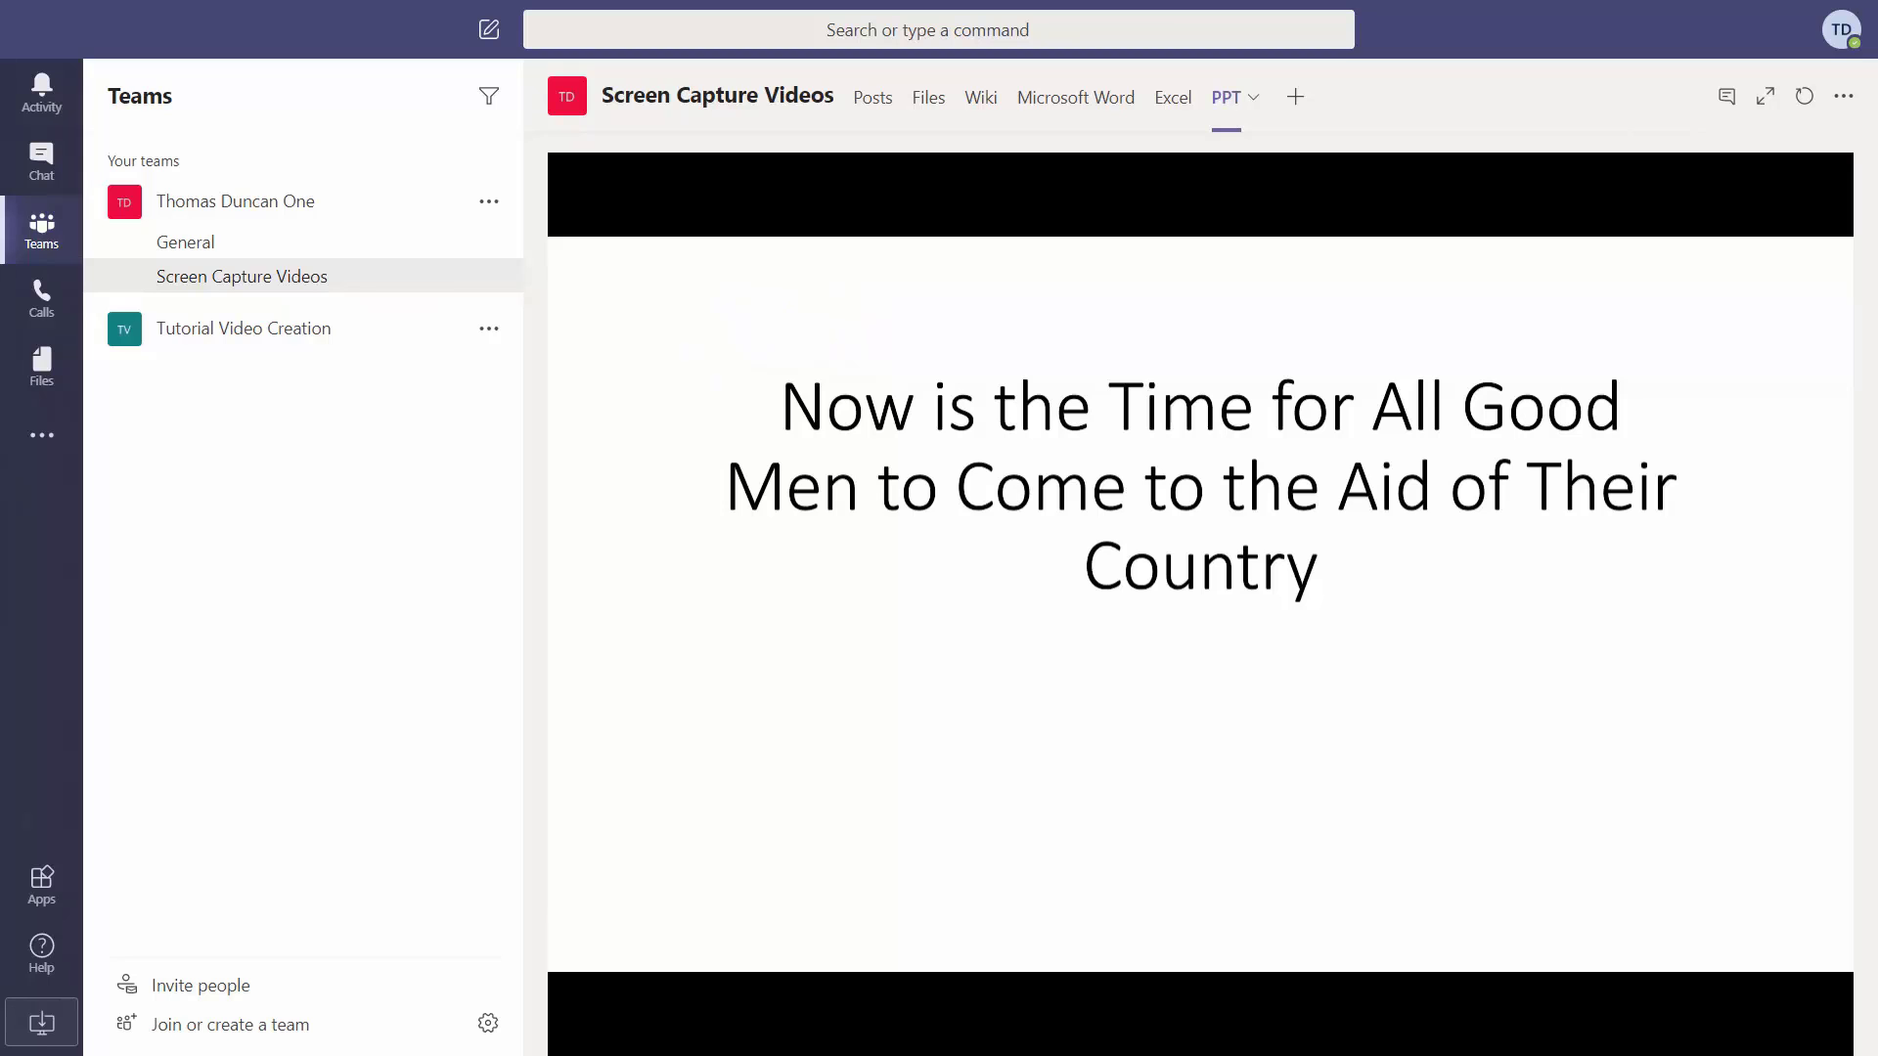
Move the Edge window with Teams onto this screen and maximize it.
left_click_drag(0, 284, 619, 238)
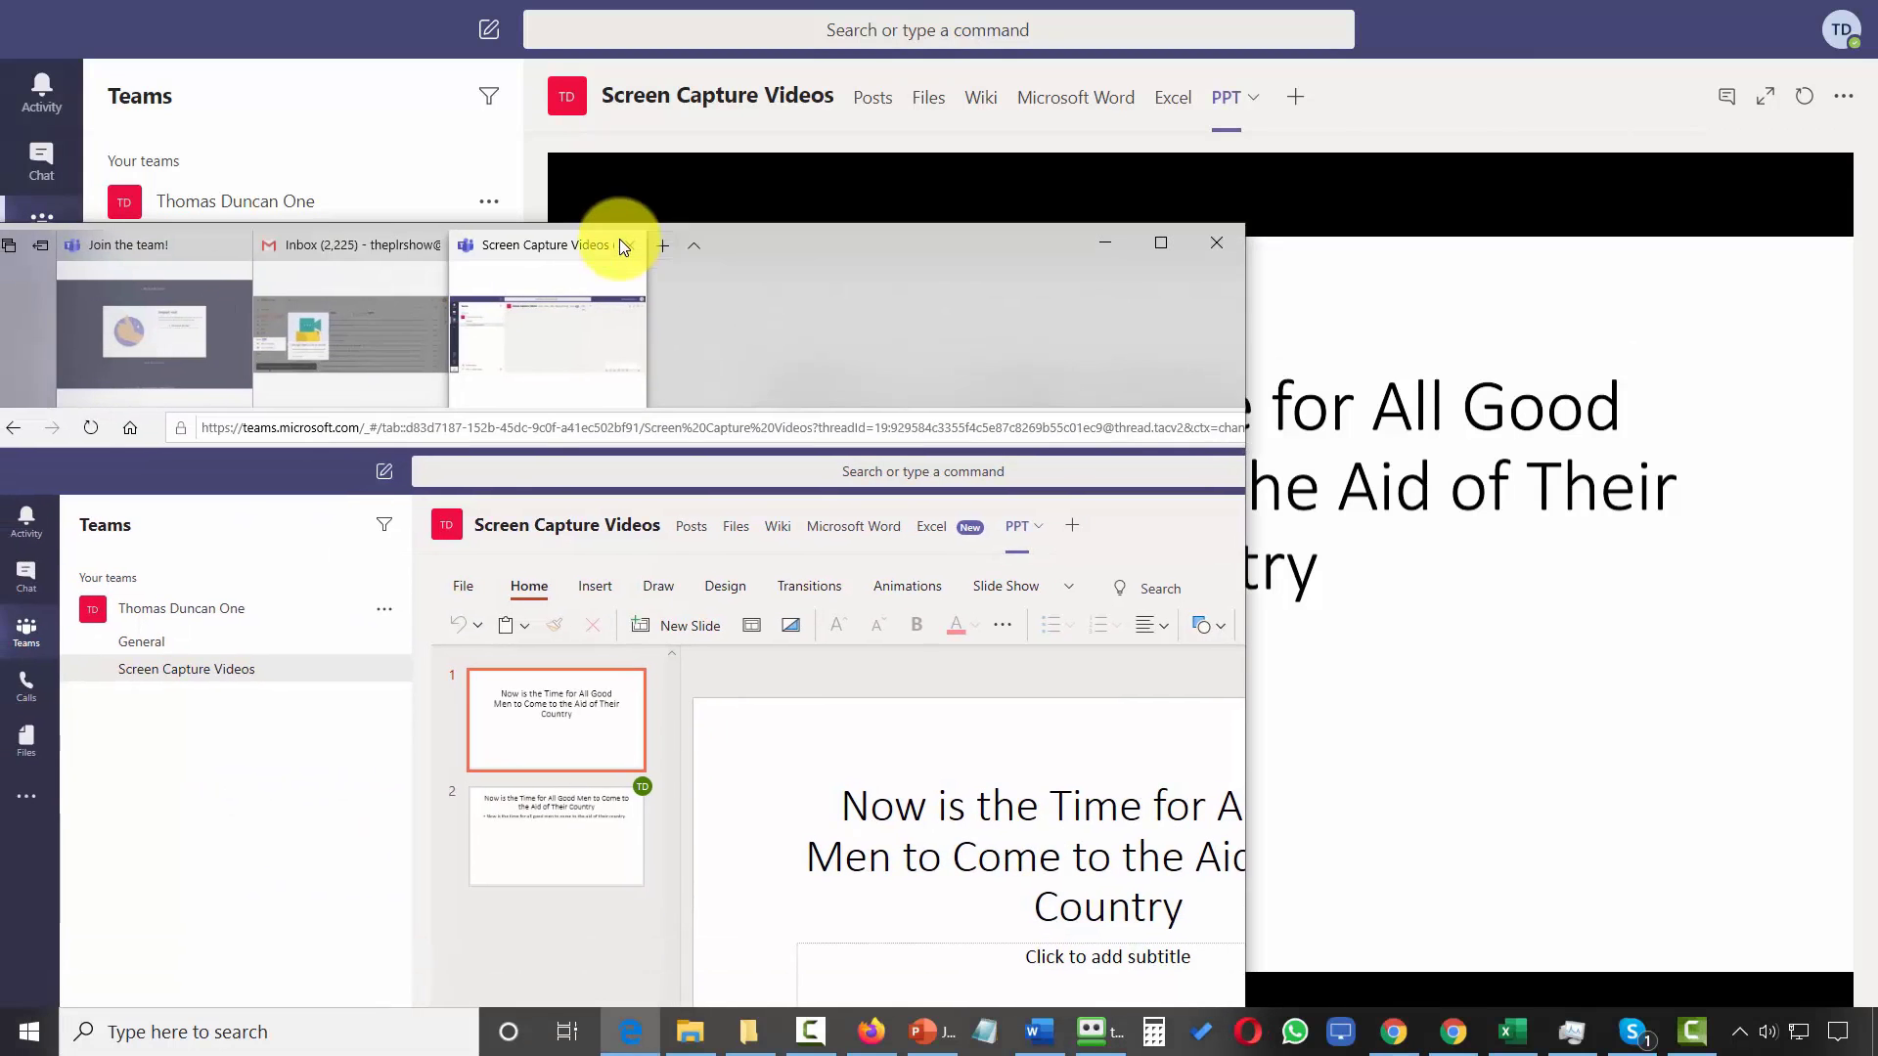
double_click(989, 242)
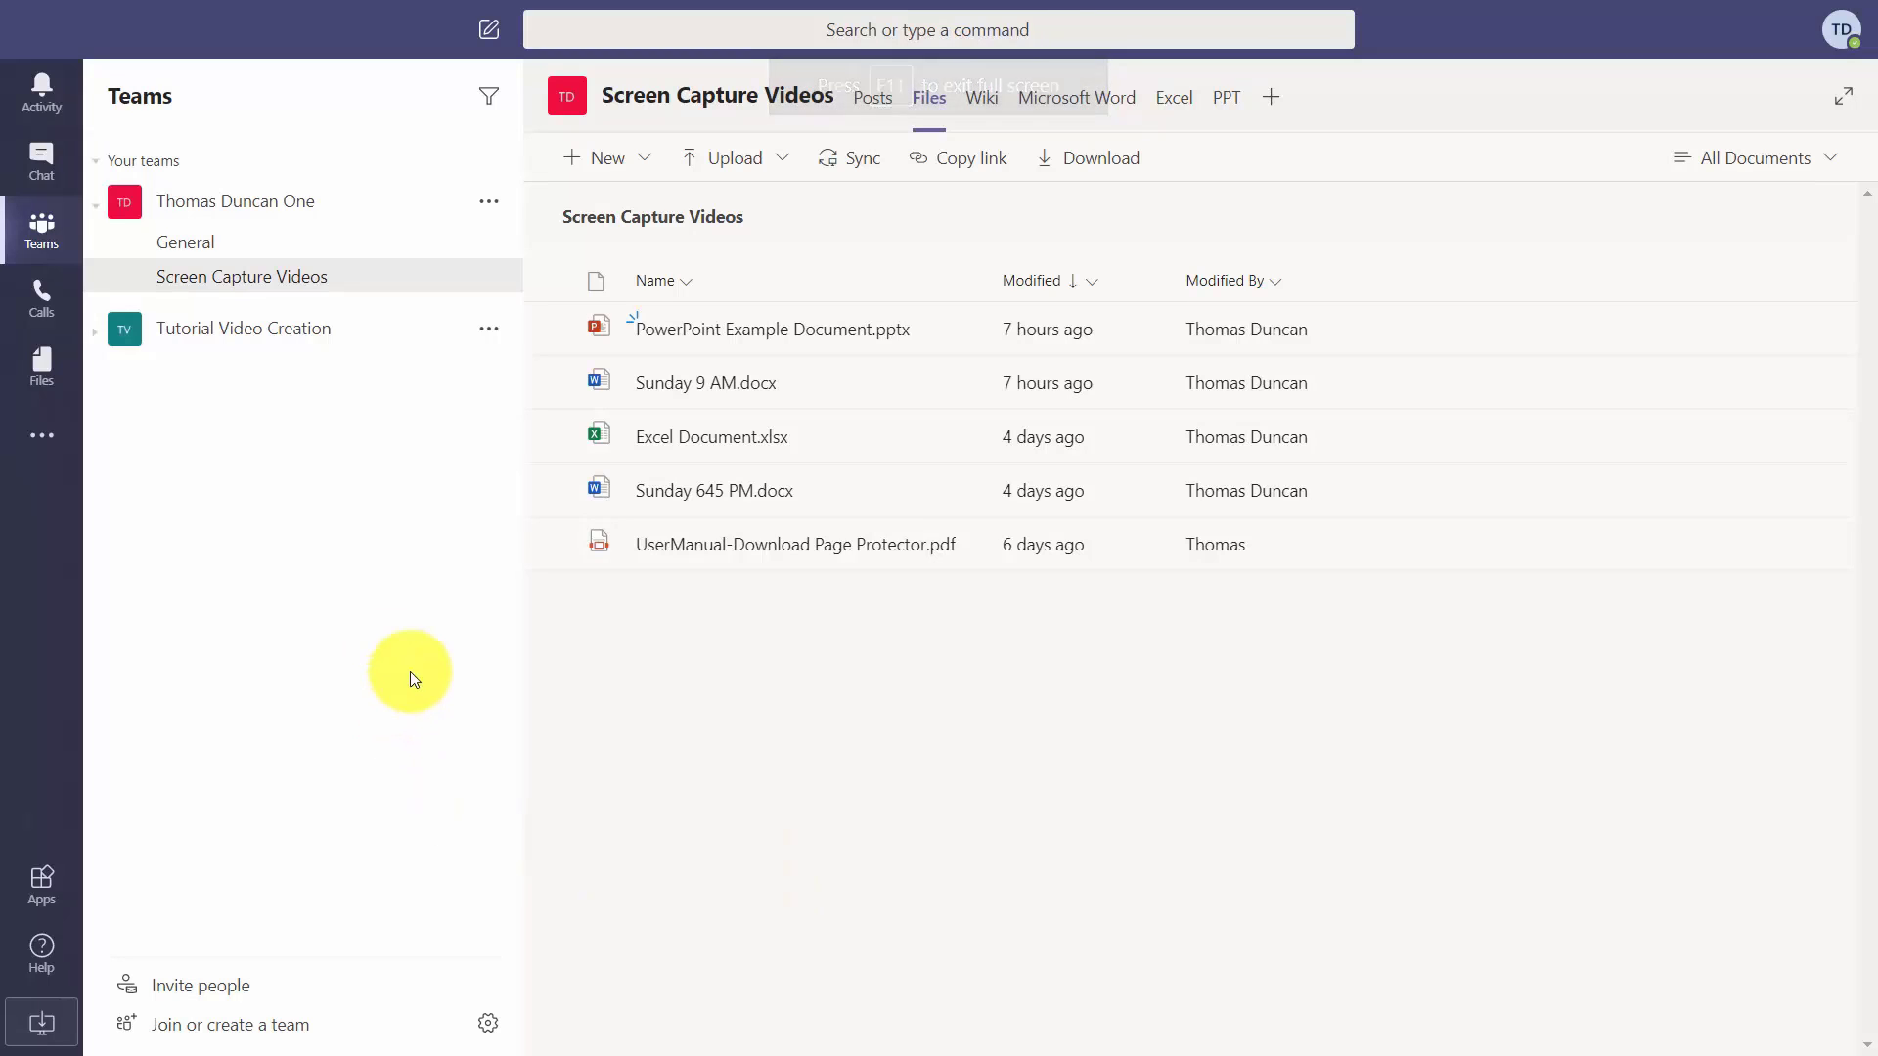
Go to the channel's Files tab and open the + New menu.
left_click(929, 102)
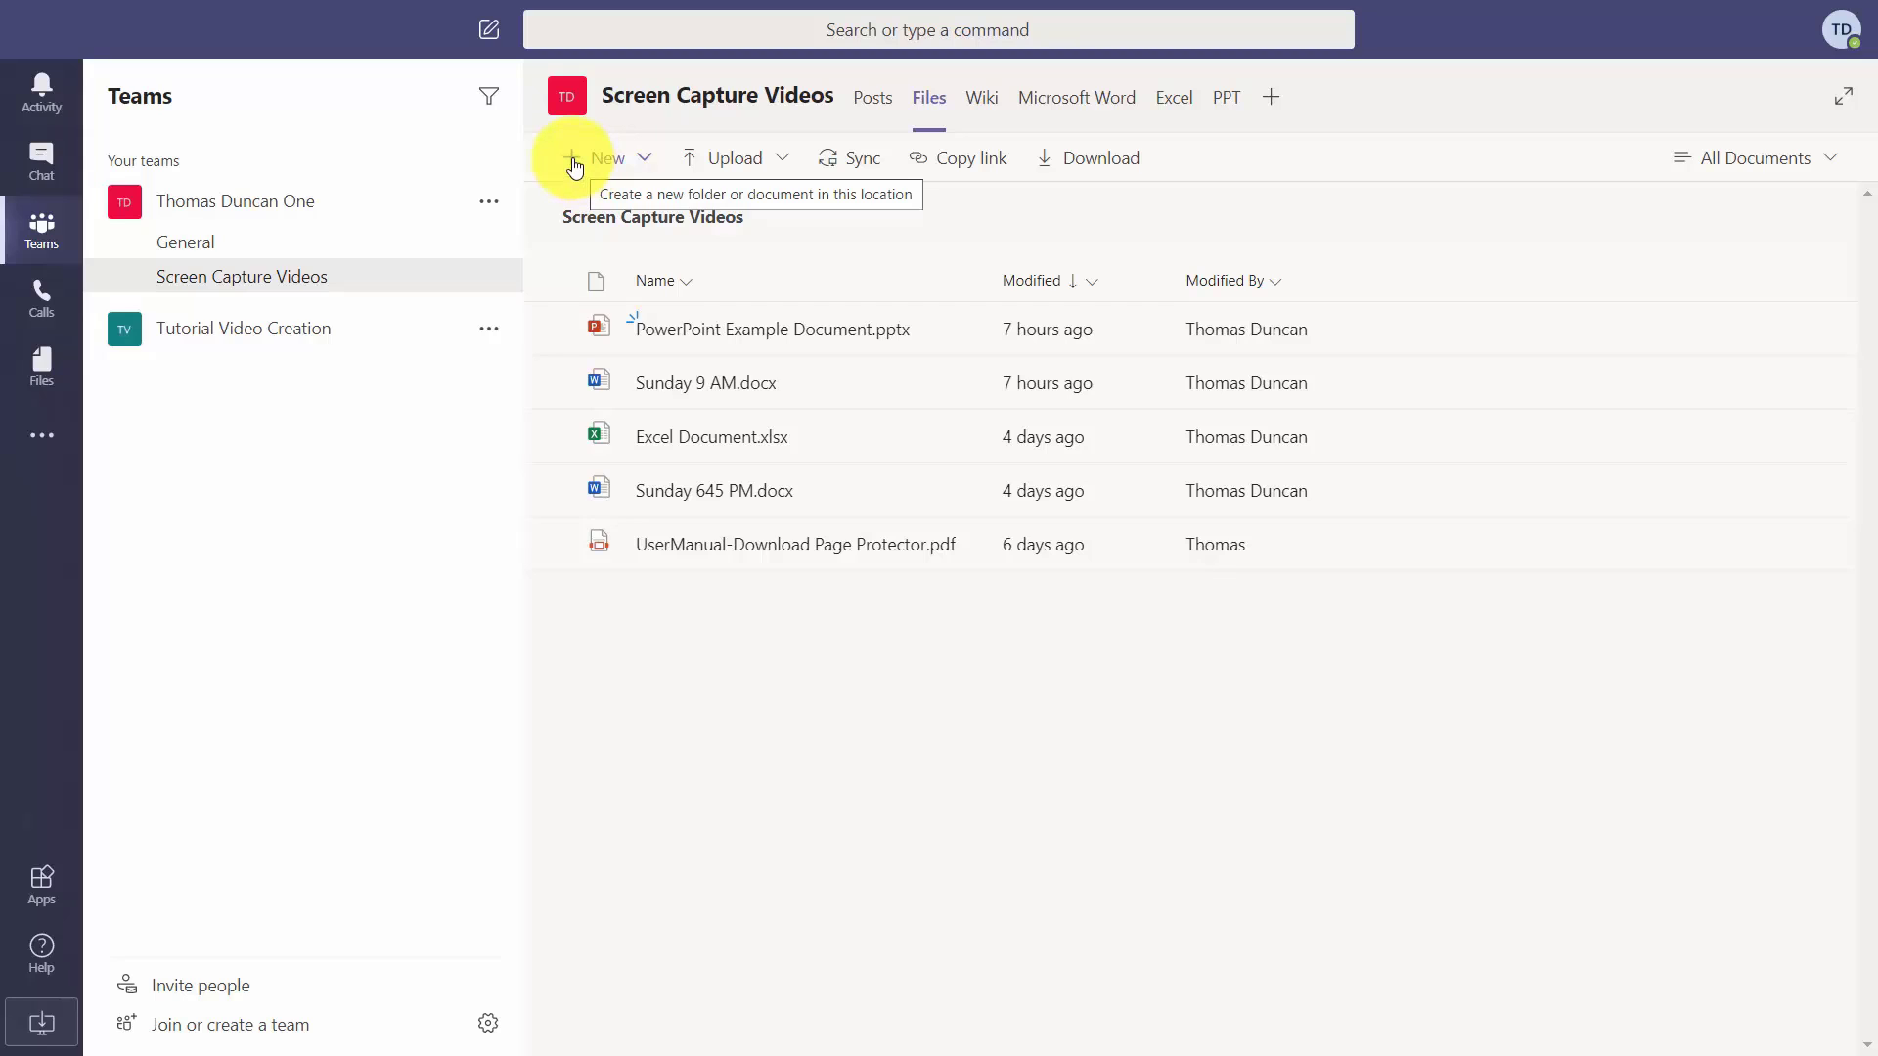
left_click(575, 163)
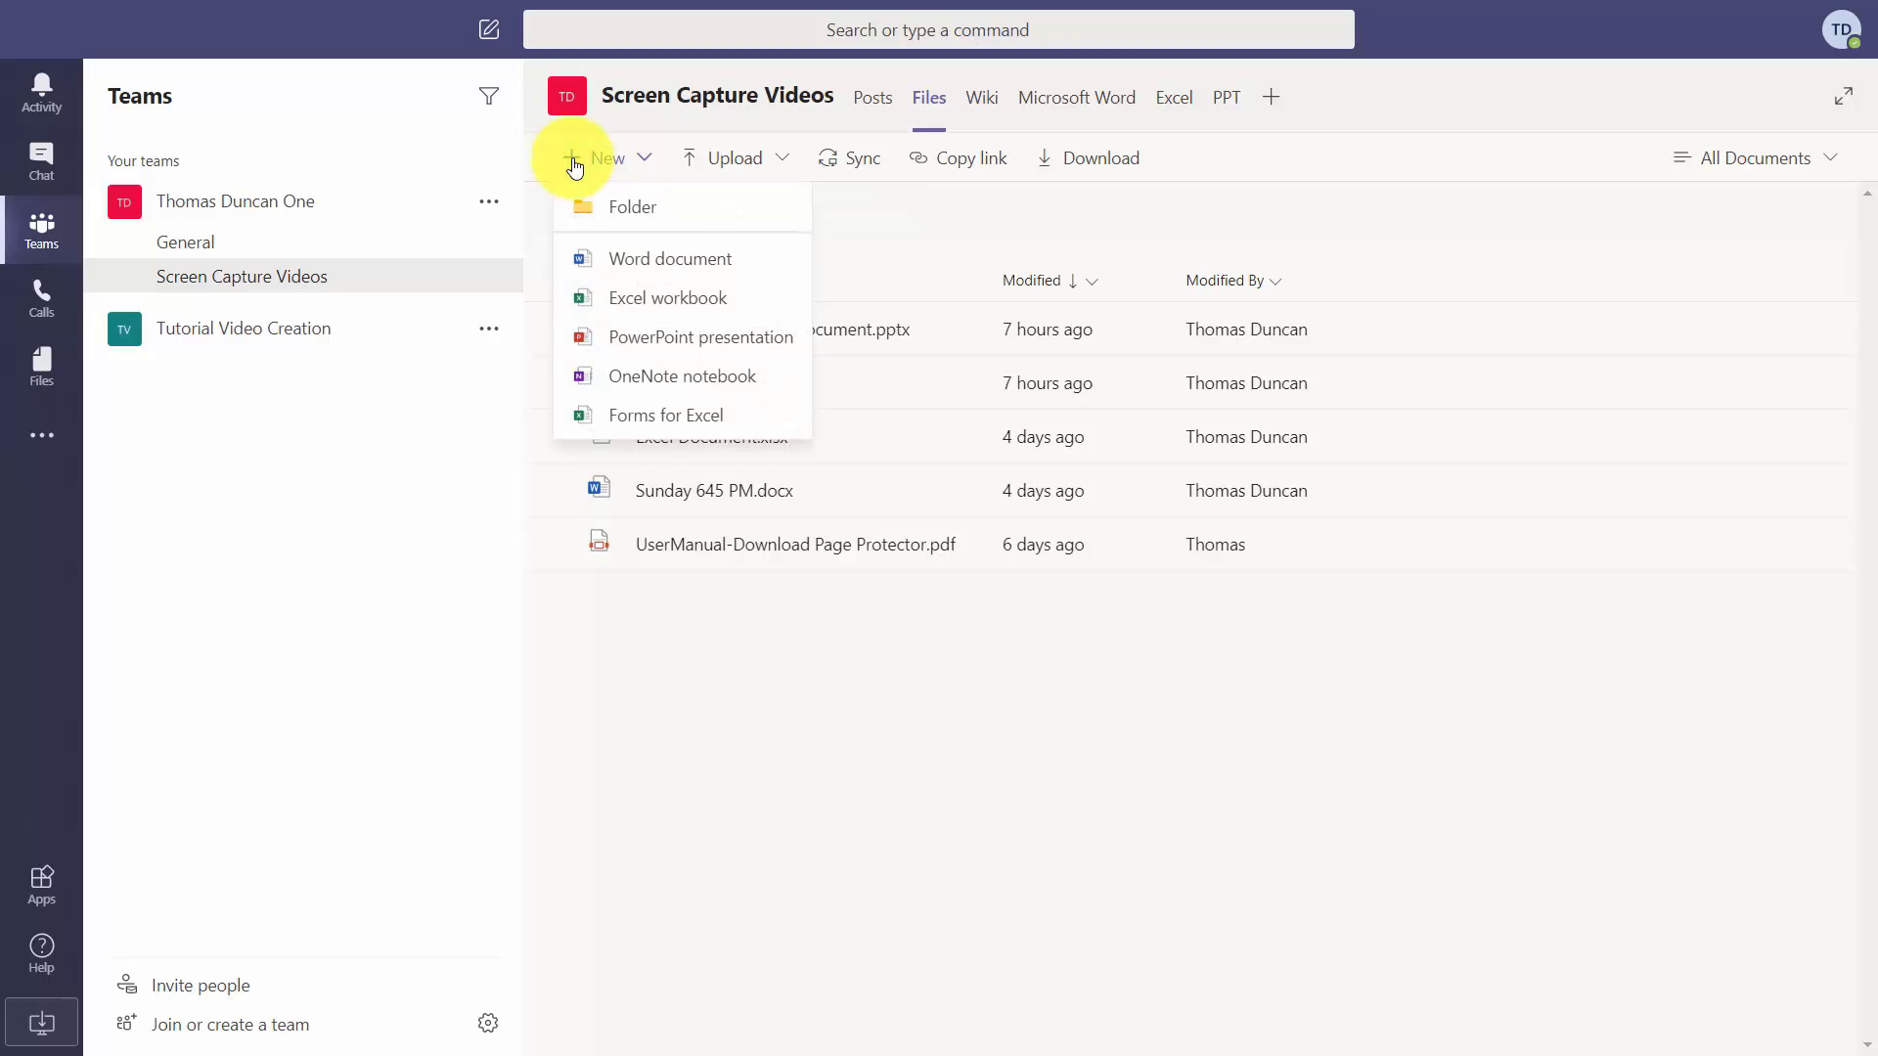
Create a new OneNote notebook named 'Quick Notes' in the channel files.
left_click(657, 383)
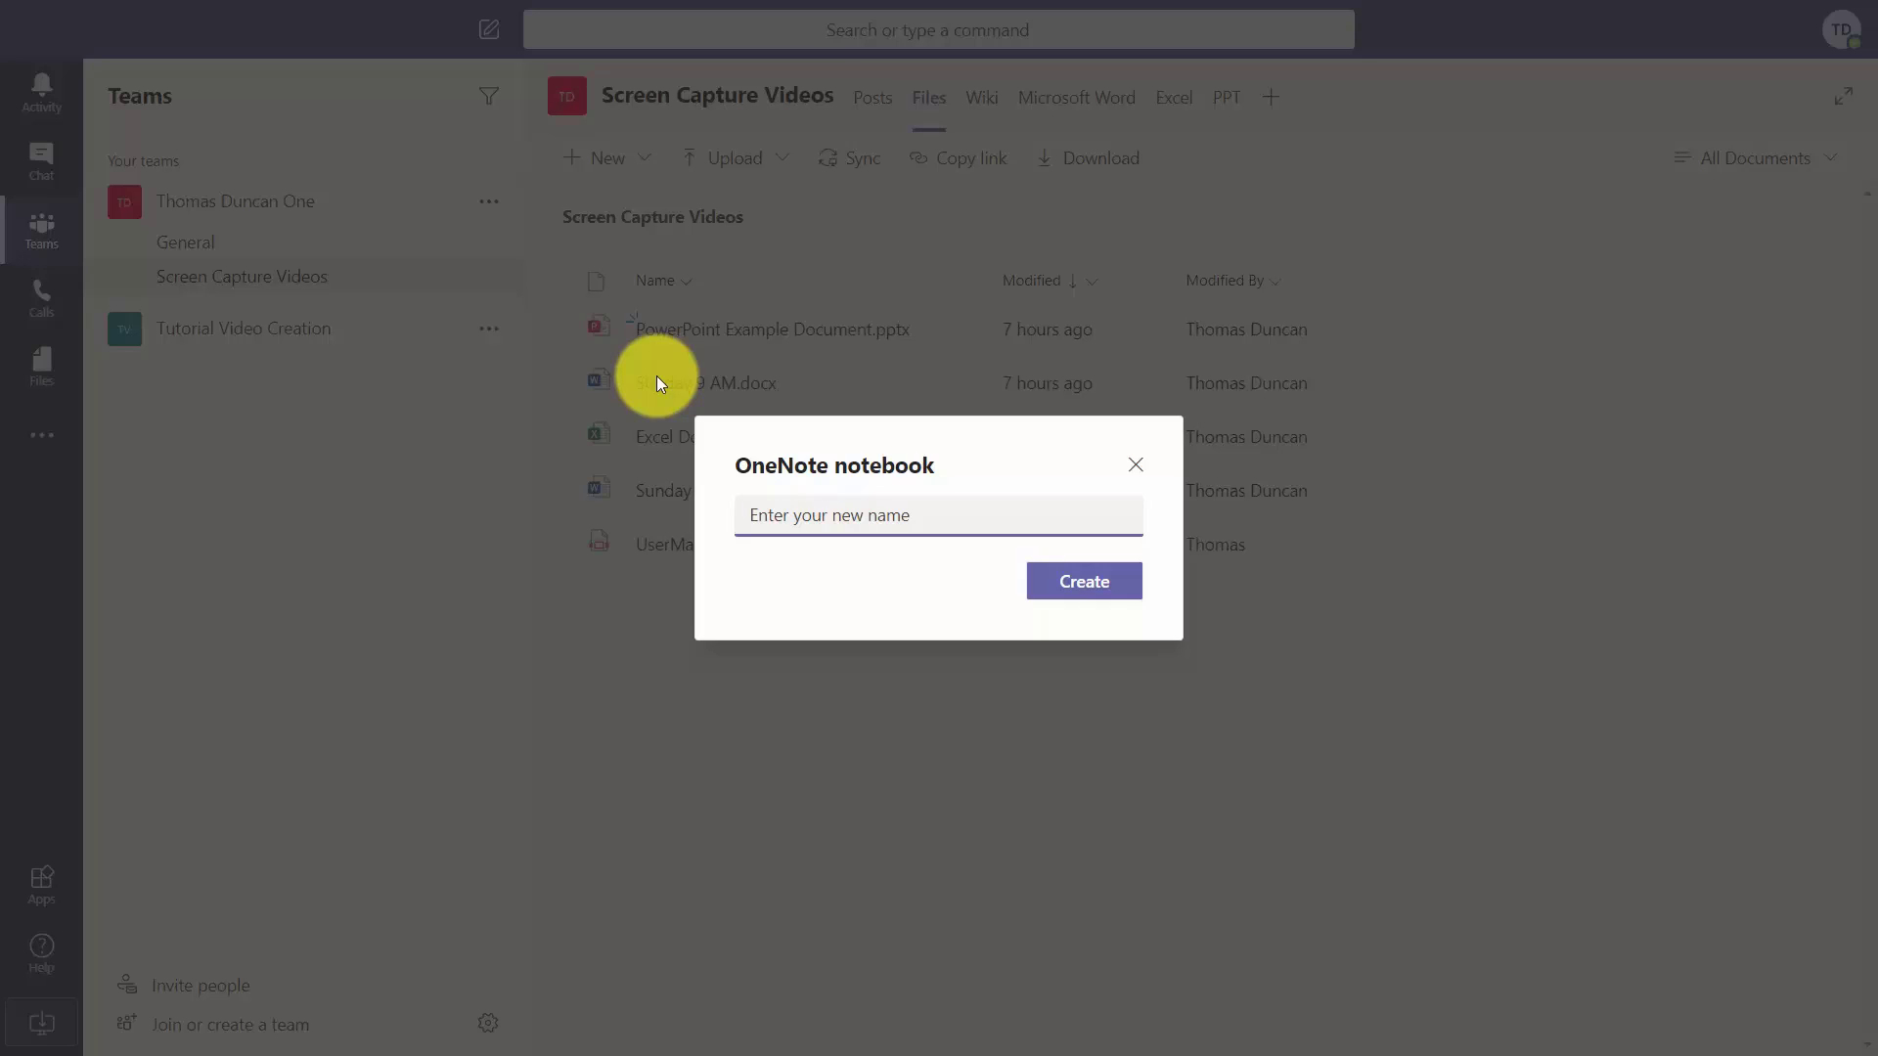
type("Quick Notes")
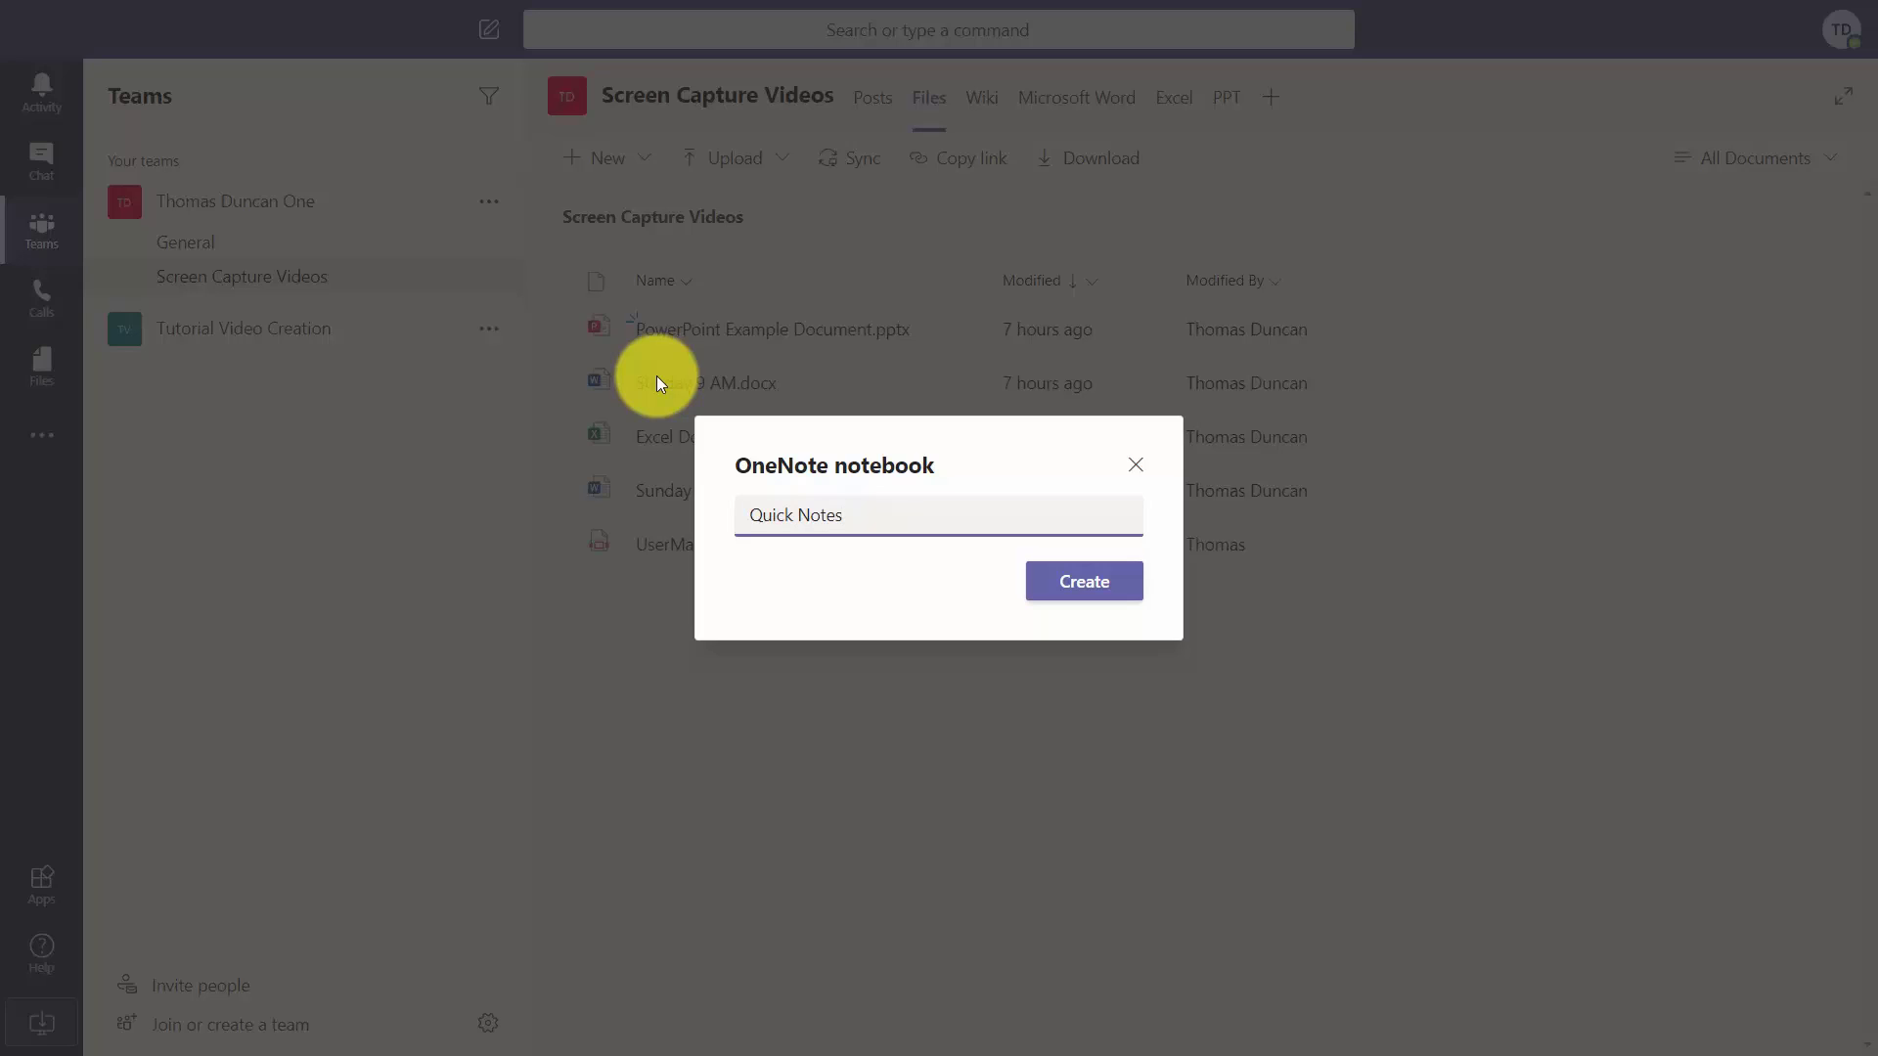
left_click(1080, 582)
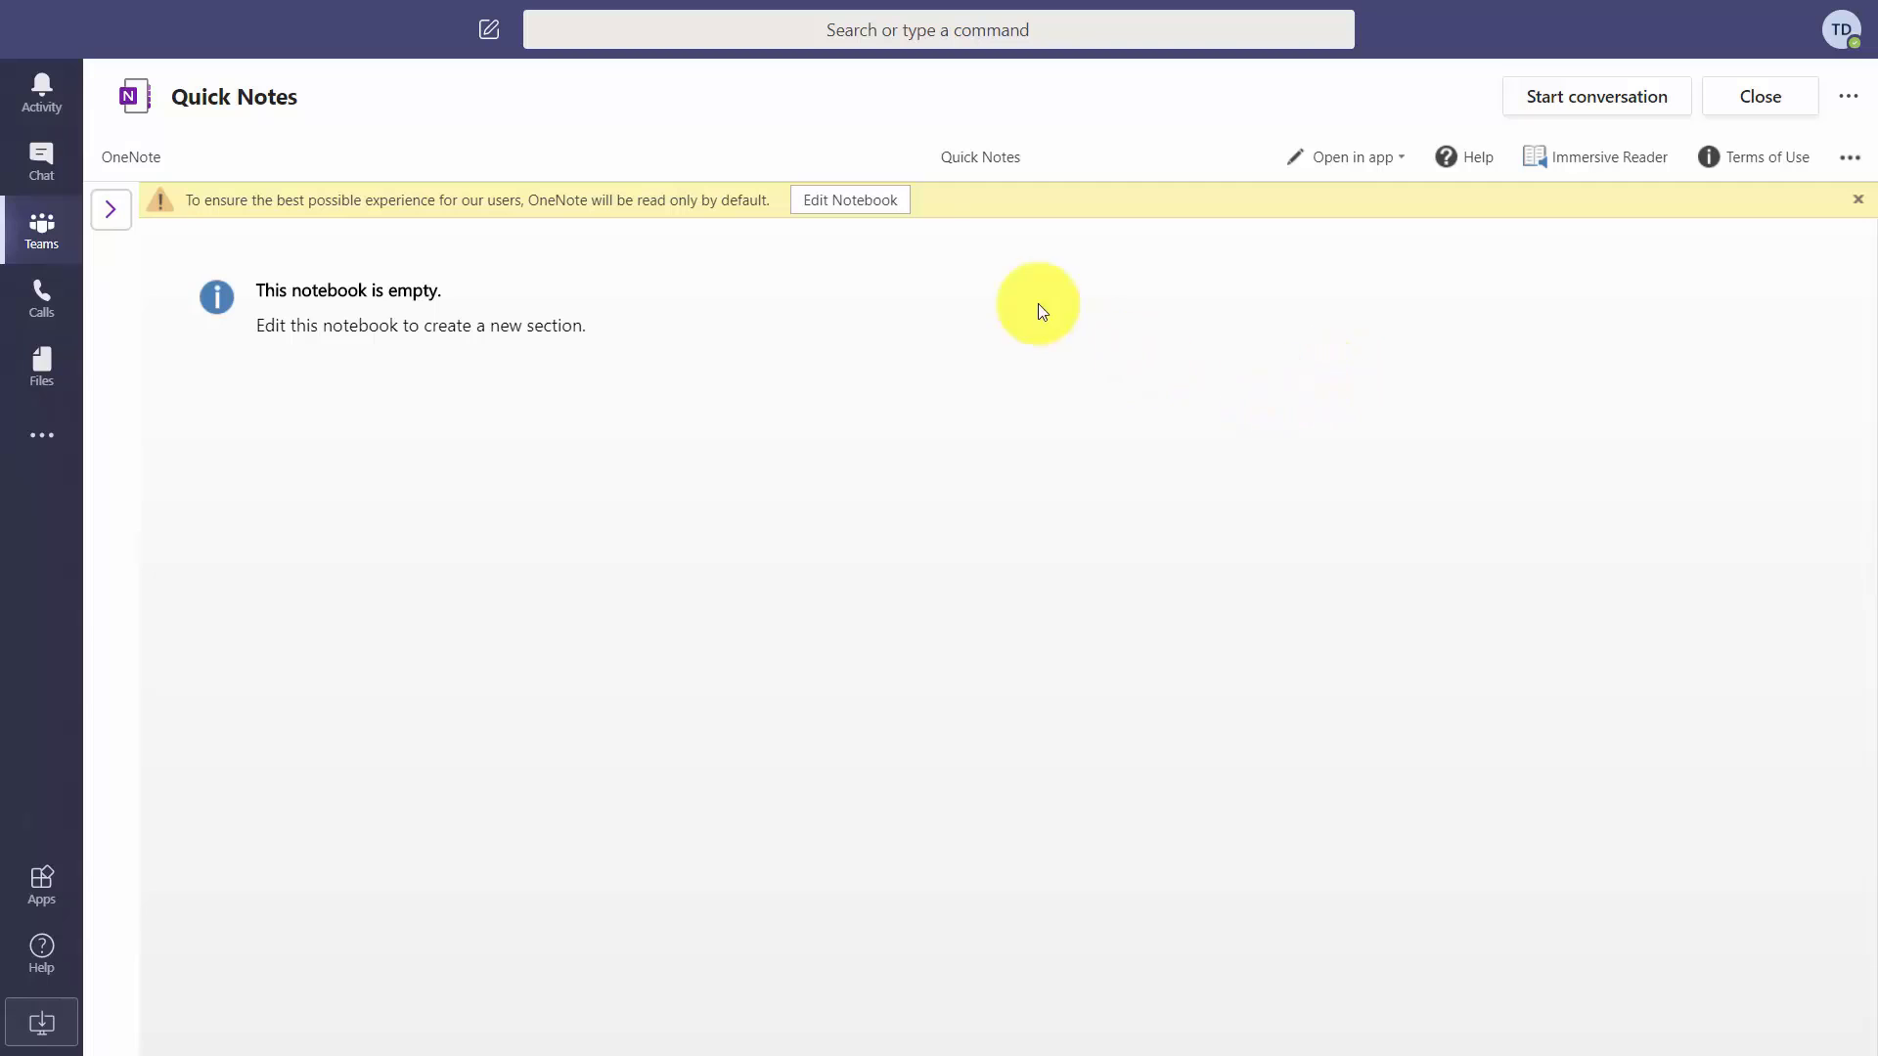
Make Quick Notes editable and add a section called 'Section One'.
left_click(847, 201)
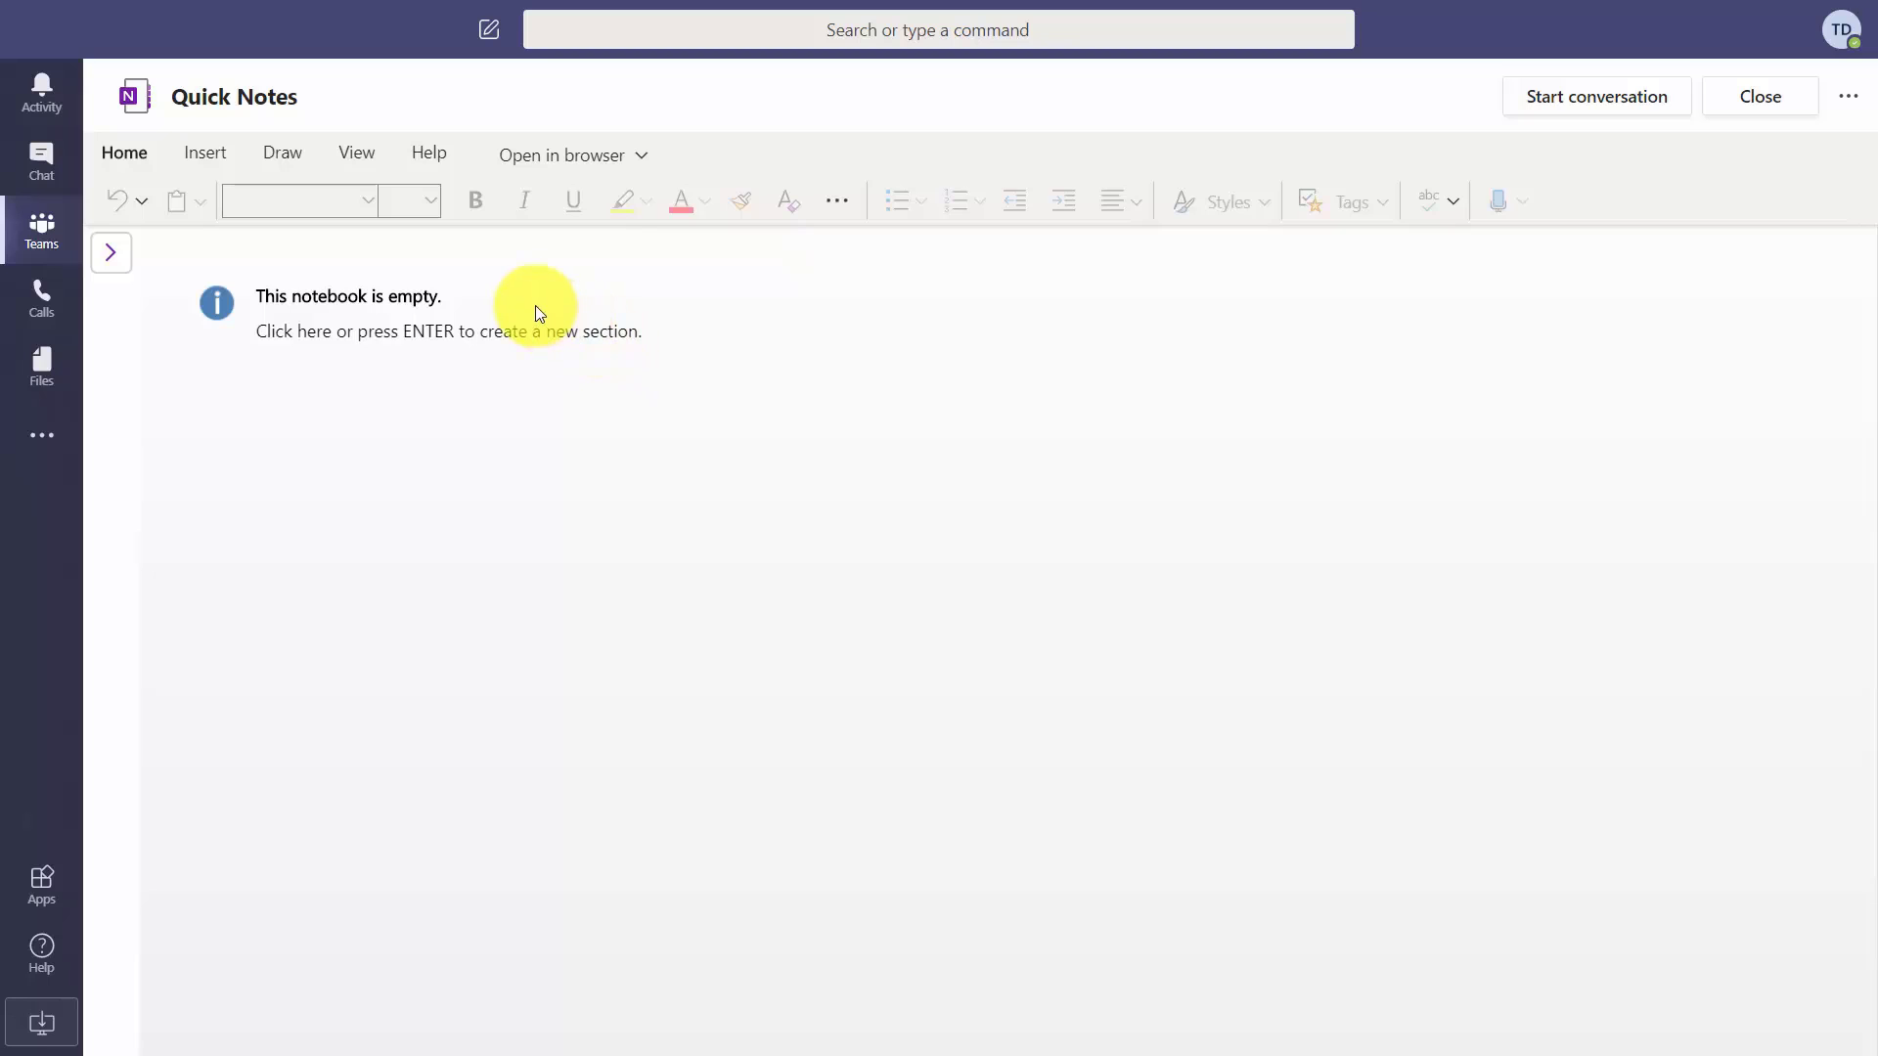
left_click(504, 331)
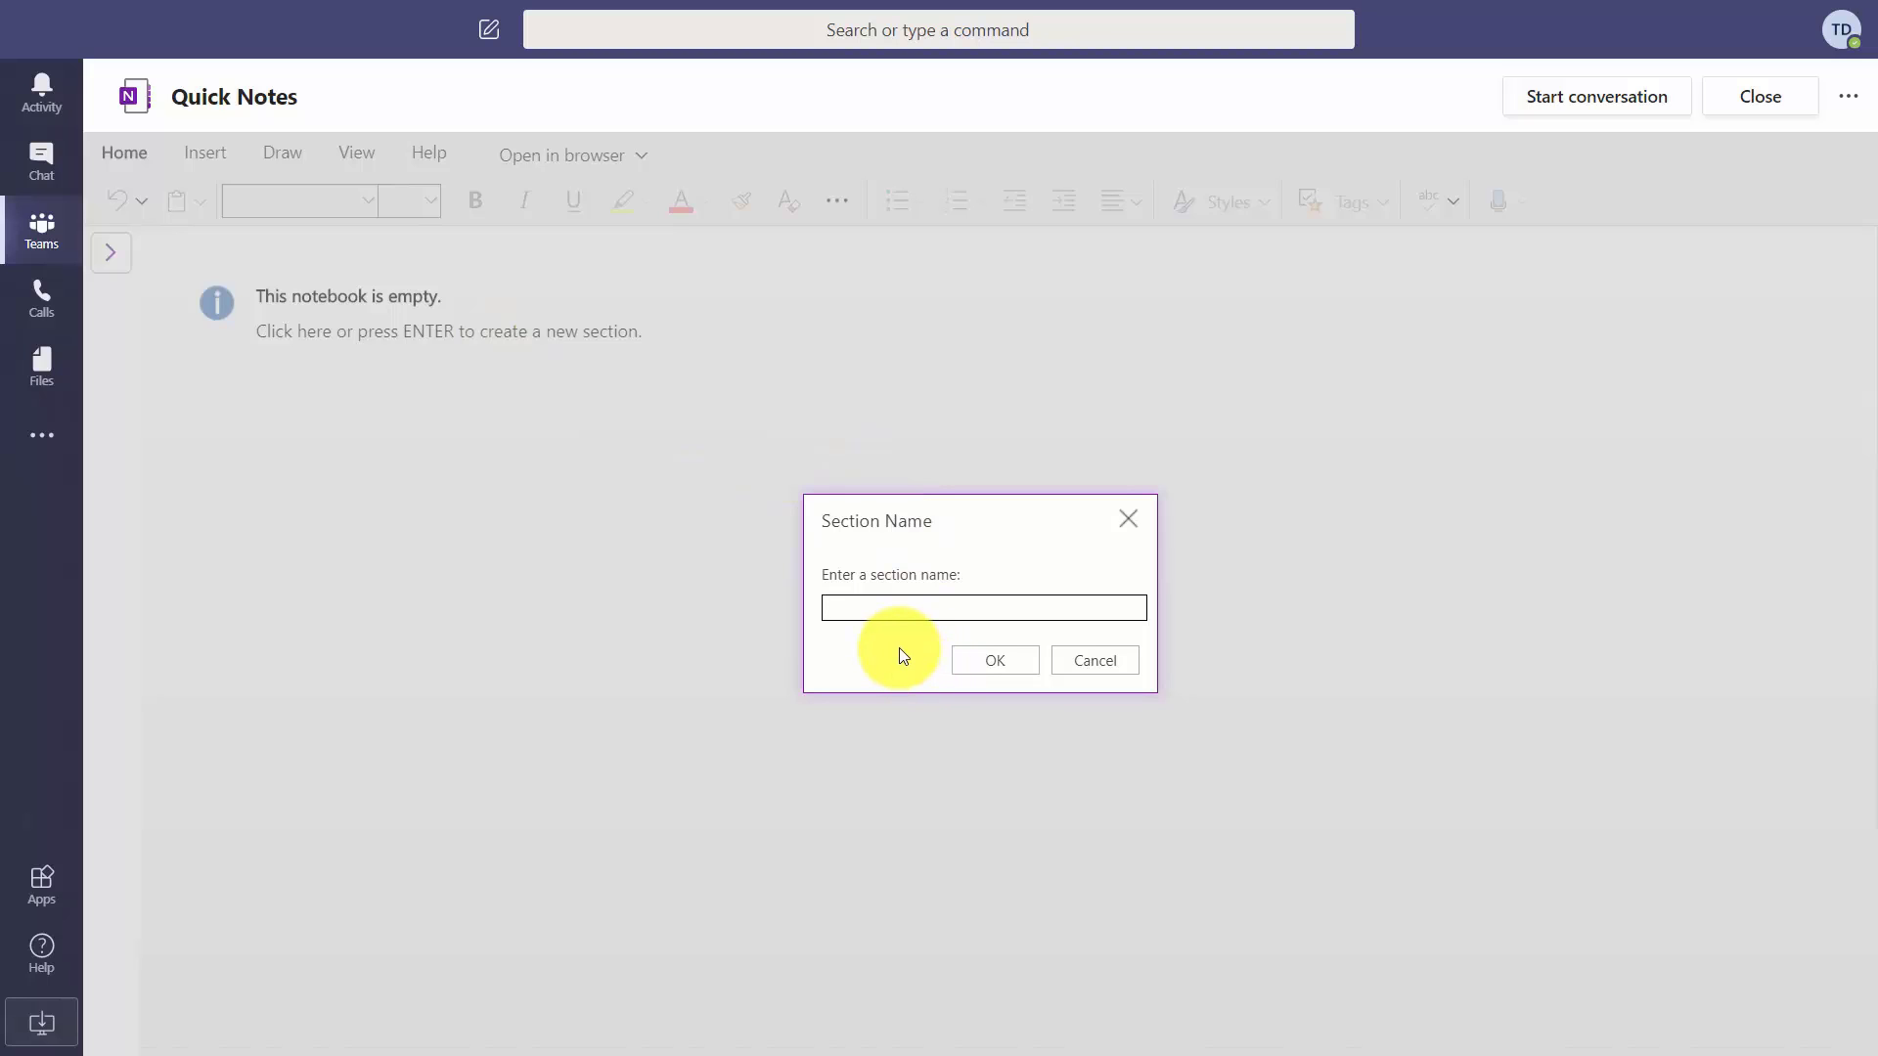
type("Section One")
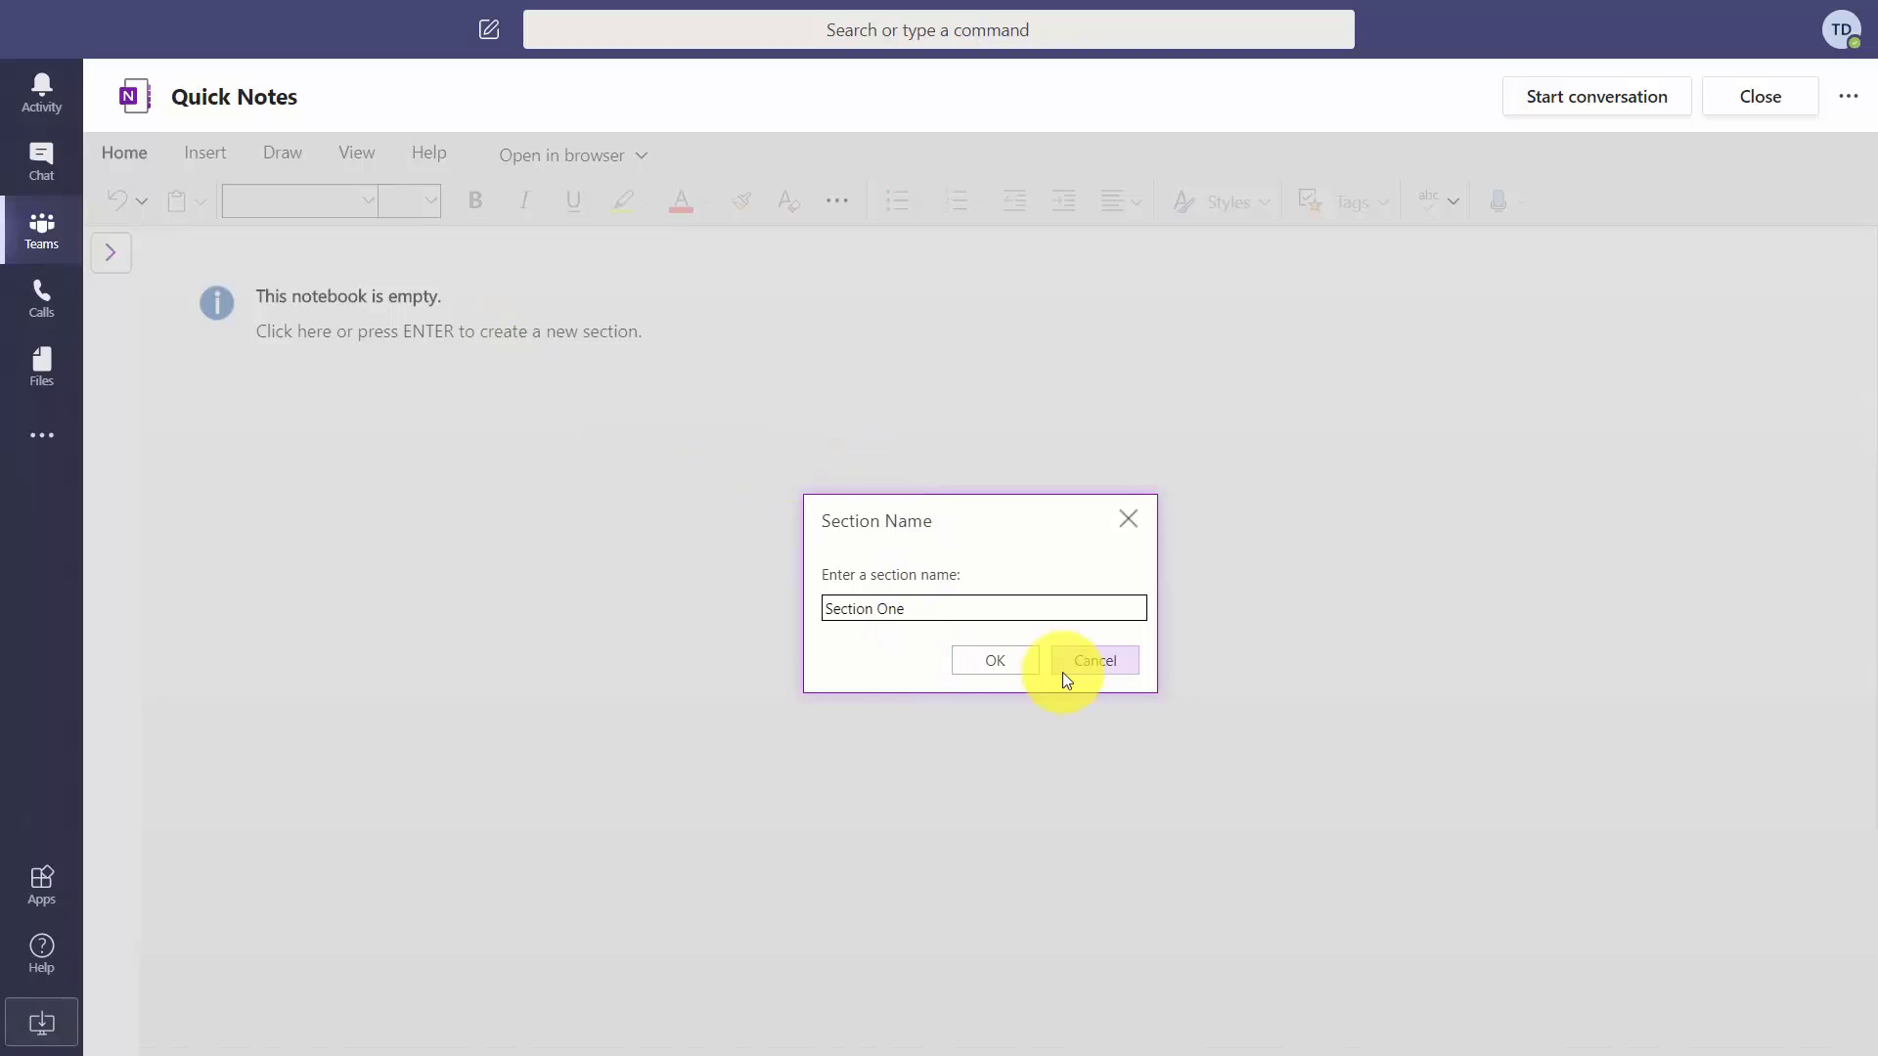
key("Return")
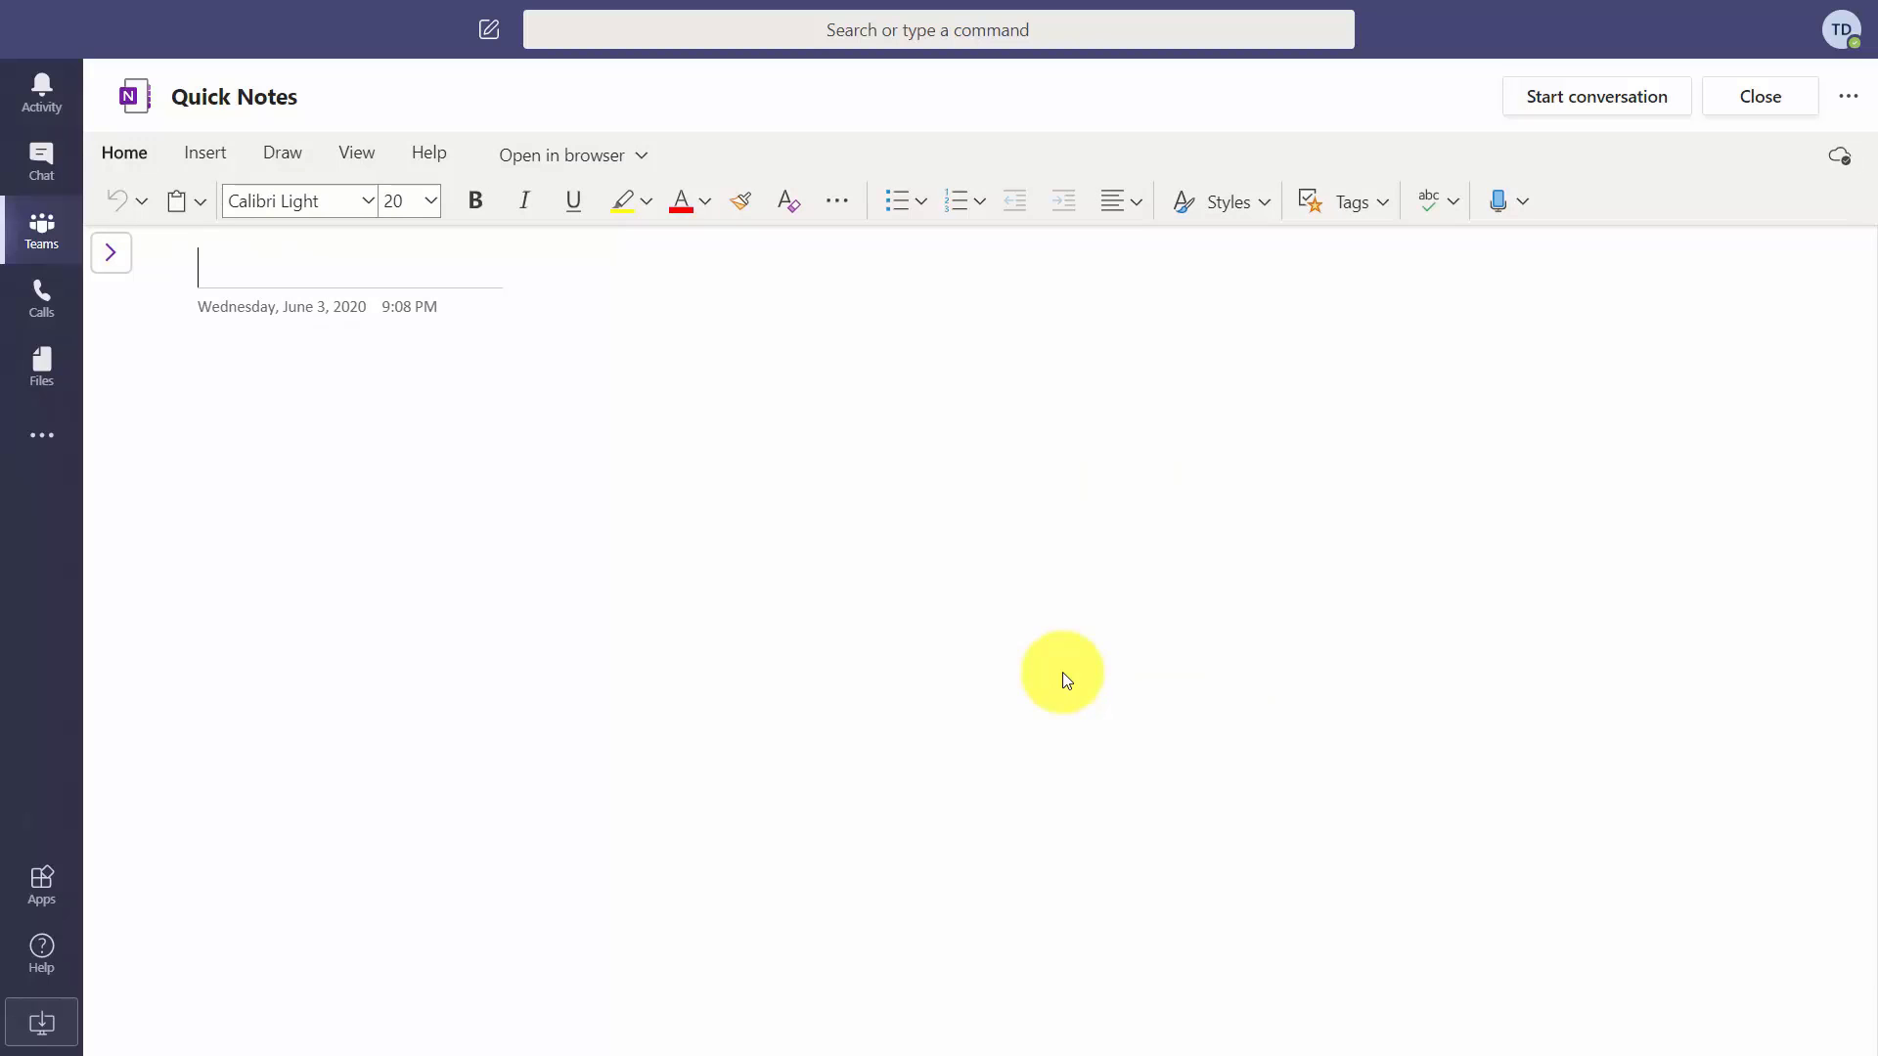
Title the page 'Now is the Time' and add two sample sentences below it.
type("Now is the Time")
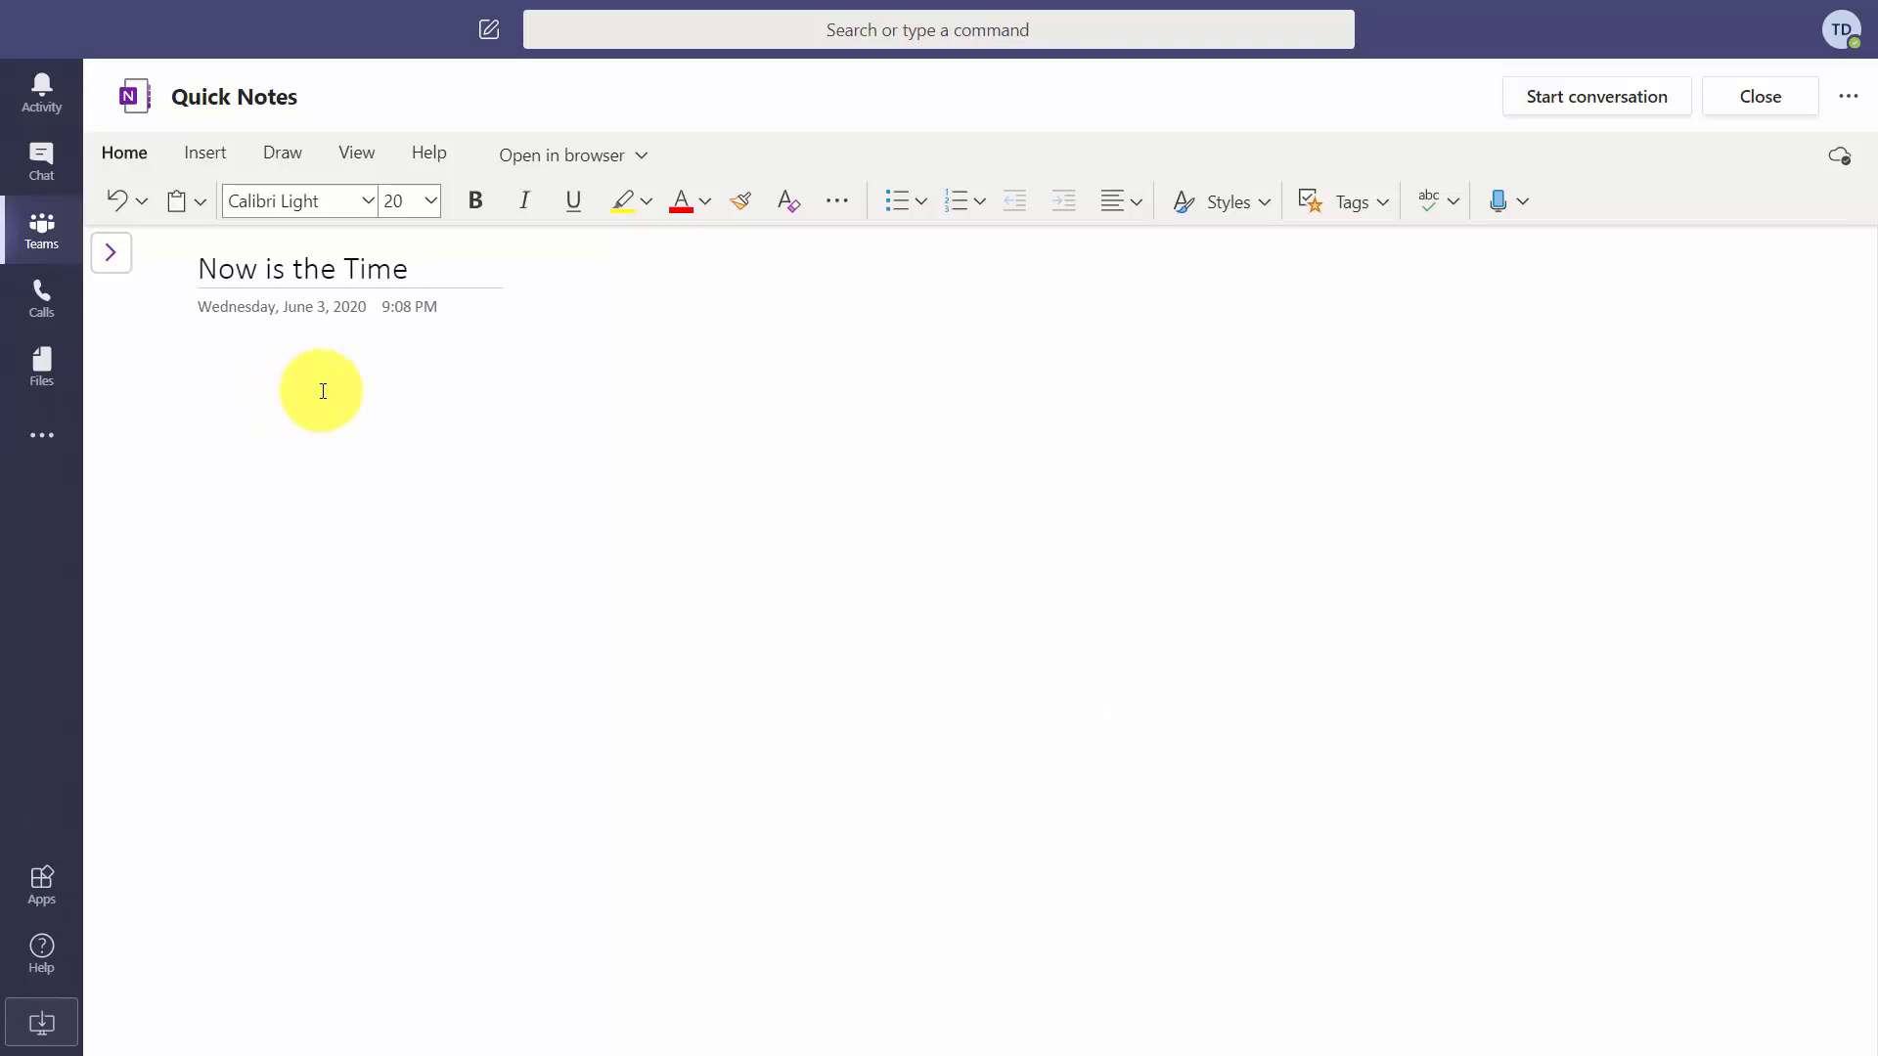
left_click(321, 388)
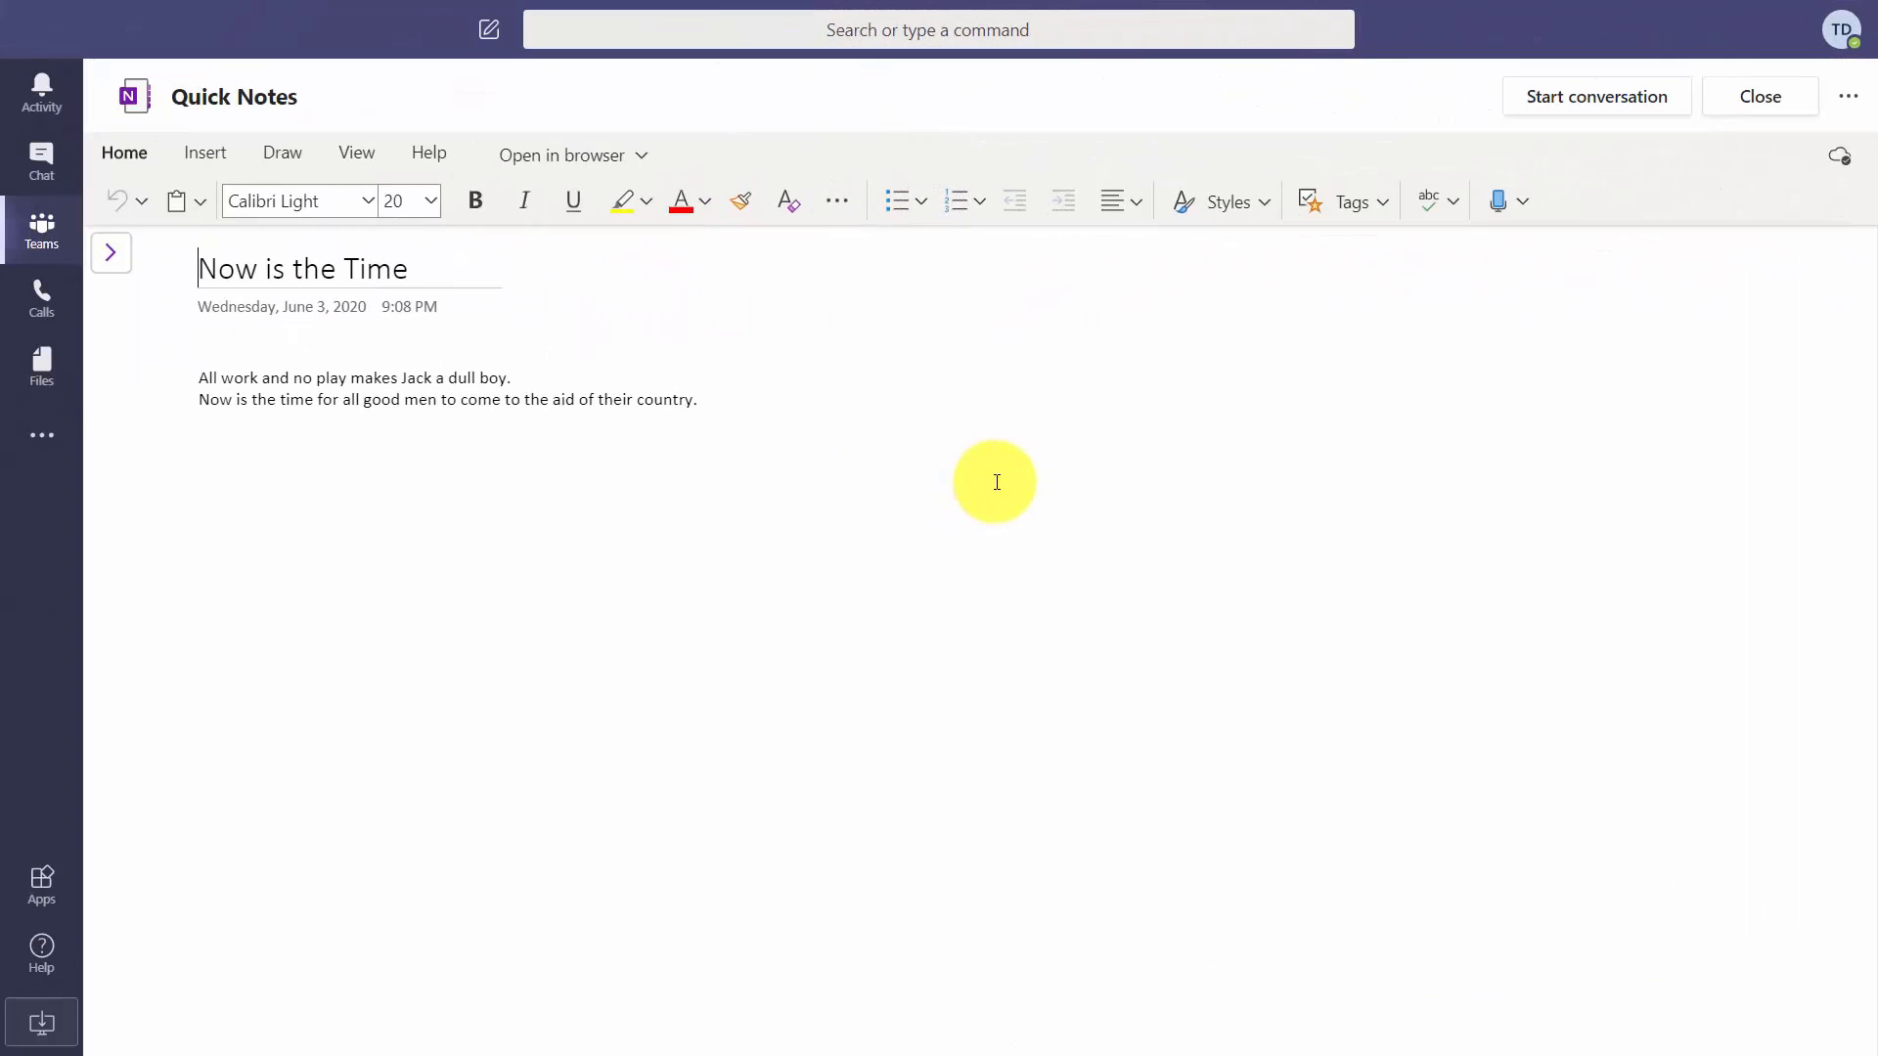
left_click(996, 482)
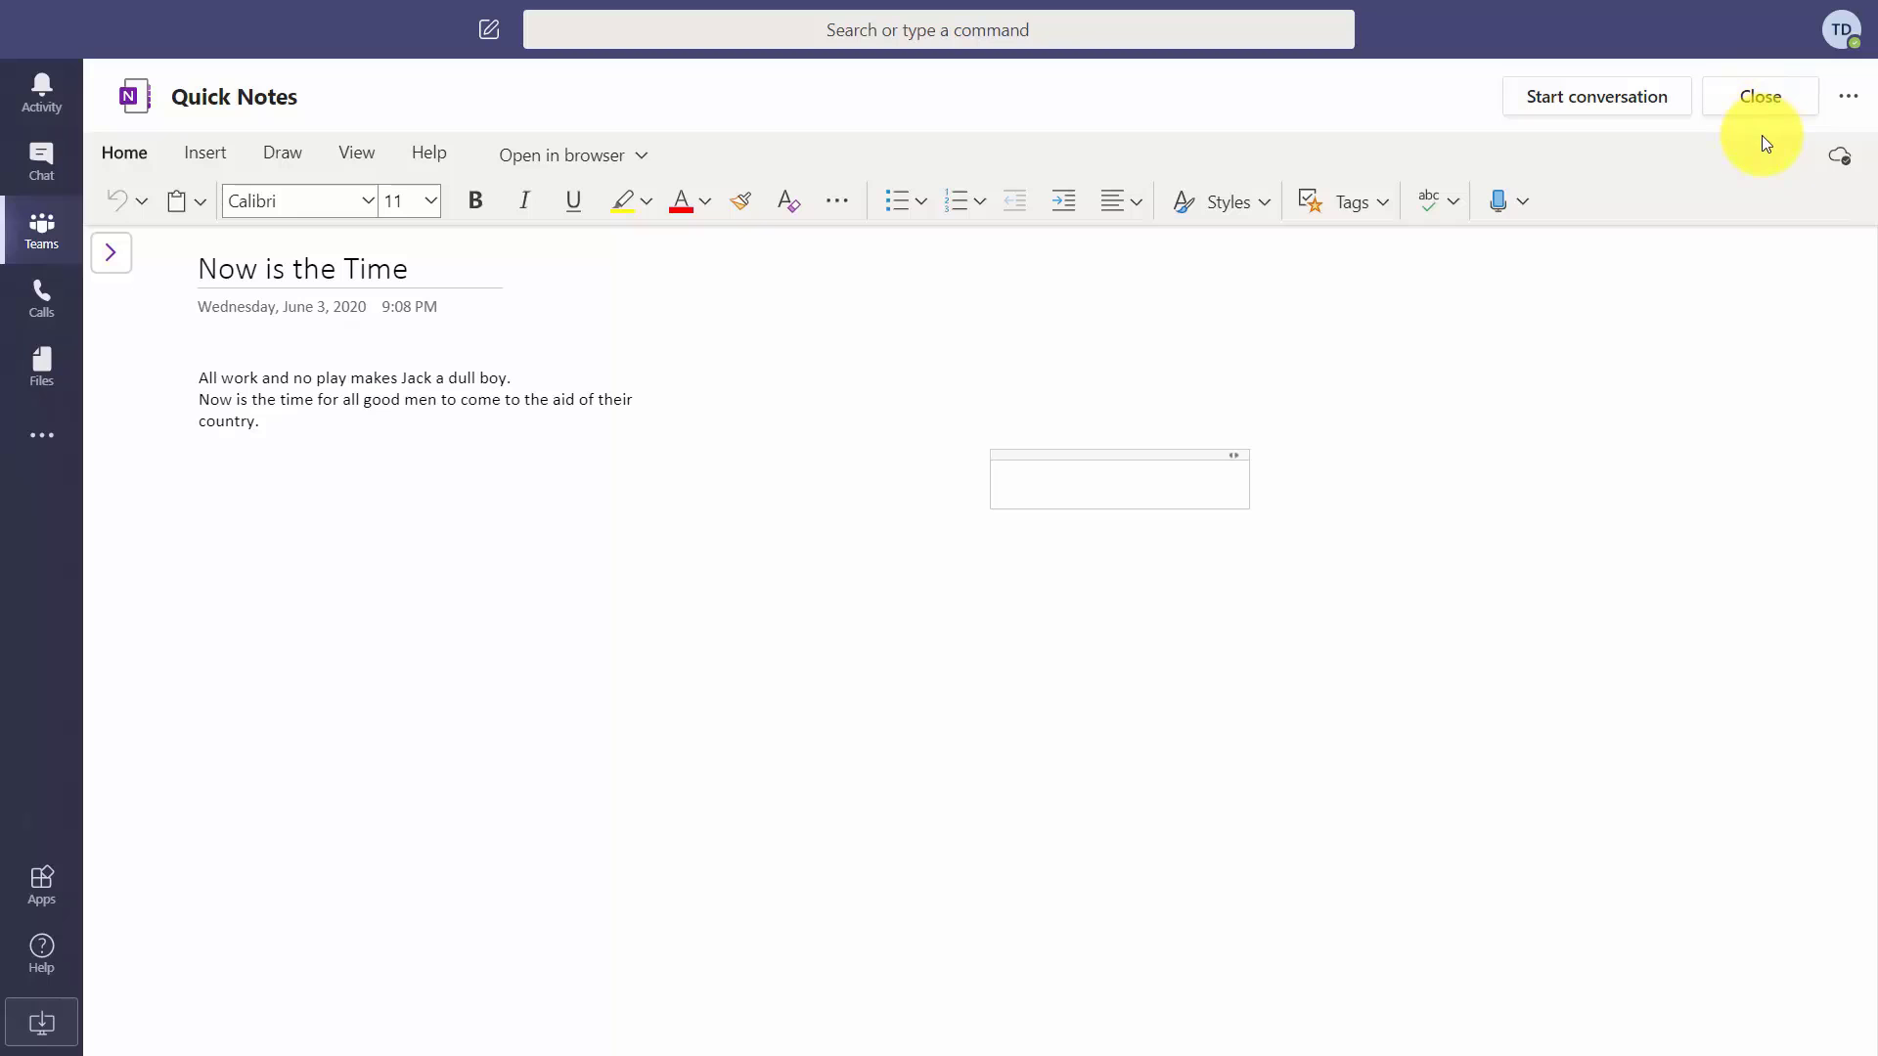
Show the 'Open in browser' choices for the Quick Notes notebook.
left_click(642, 154)
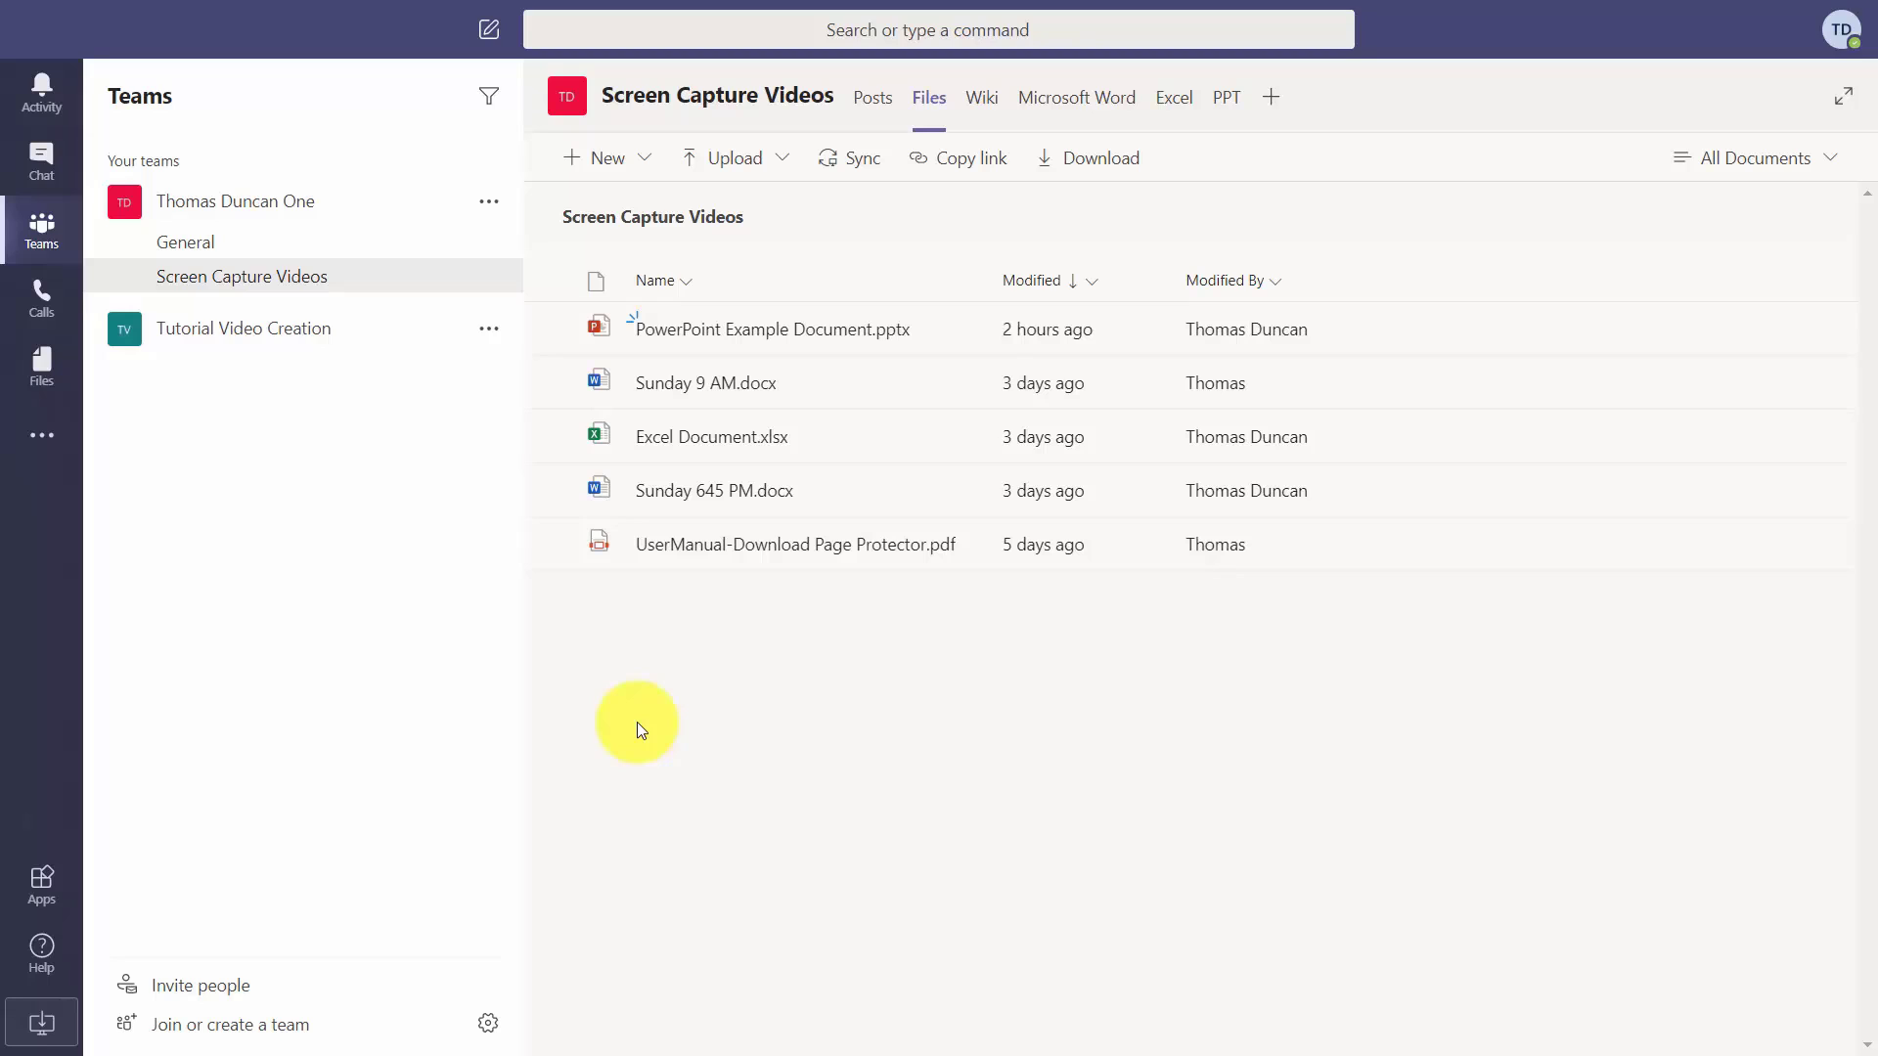
Open Sunday 9 AM.docx and place the cursor after its last line.
left_click(682, 390)
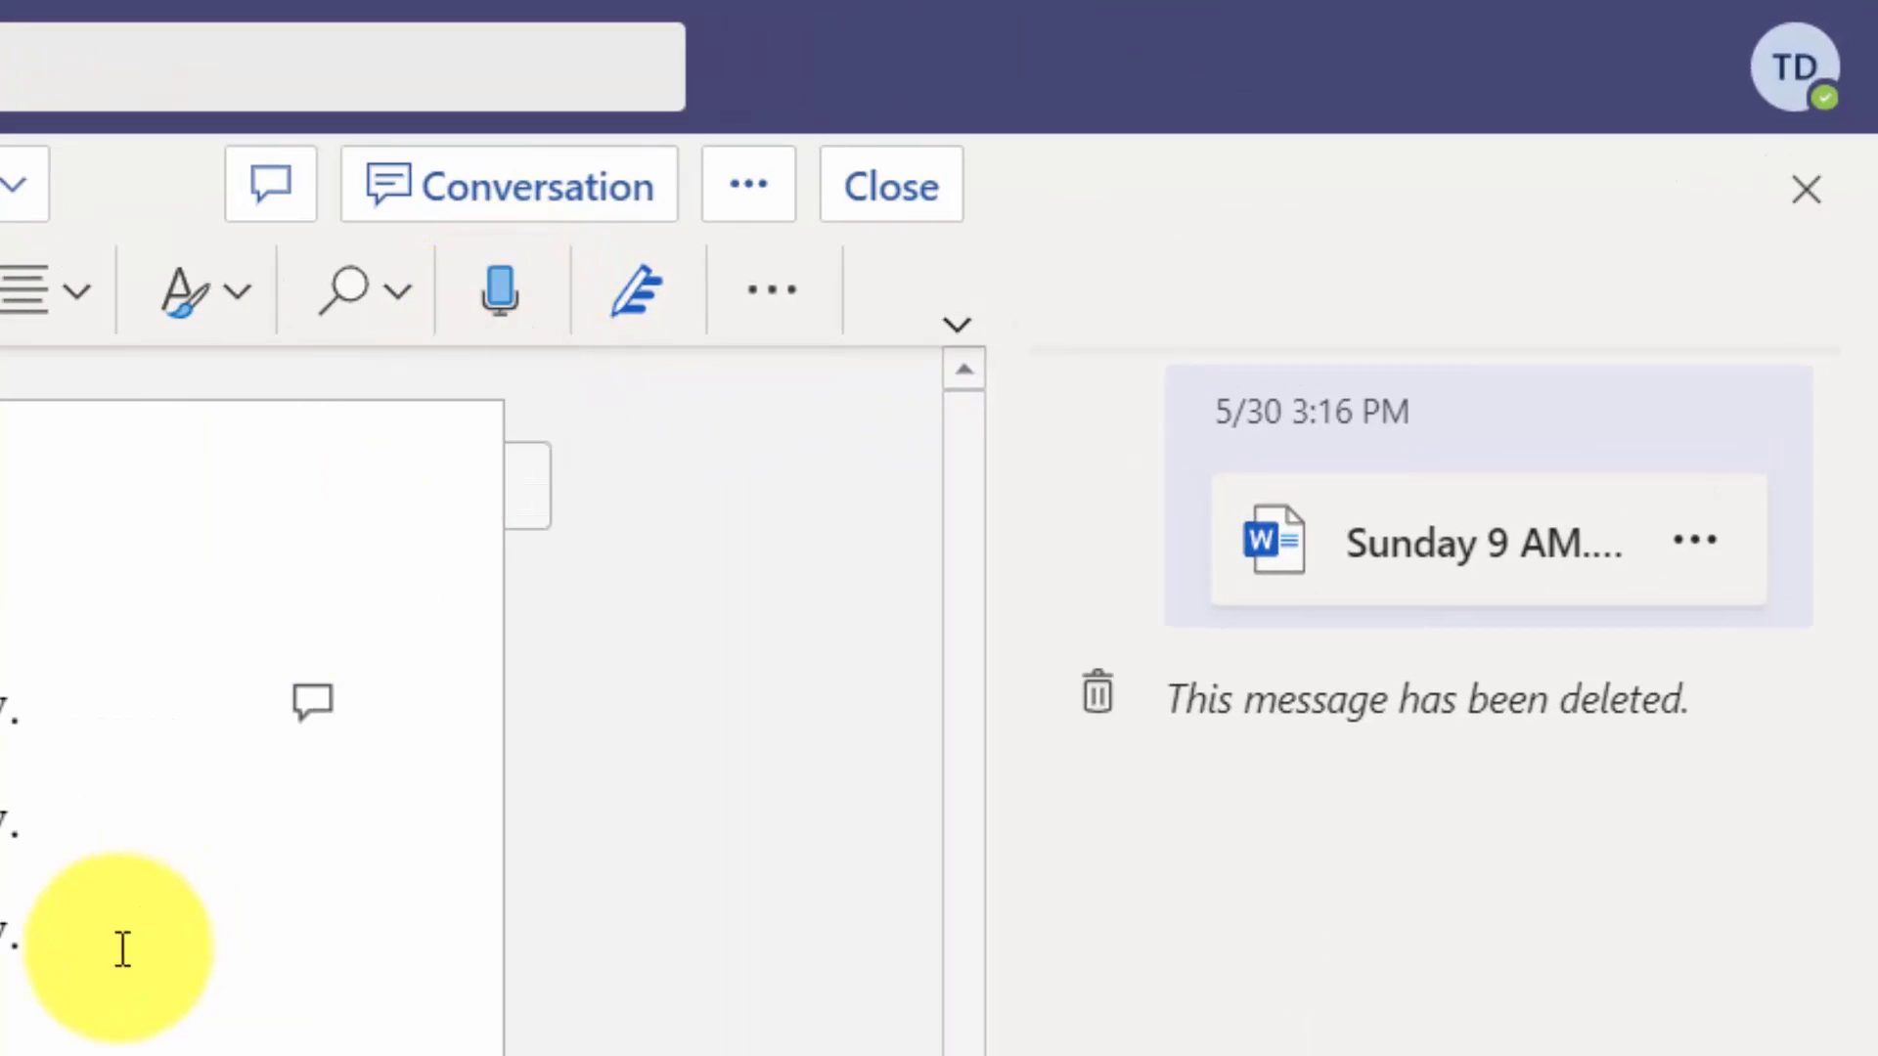
left_click(78, 947)
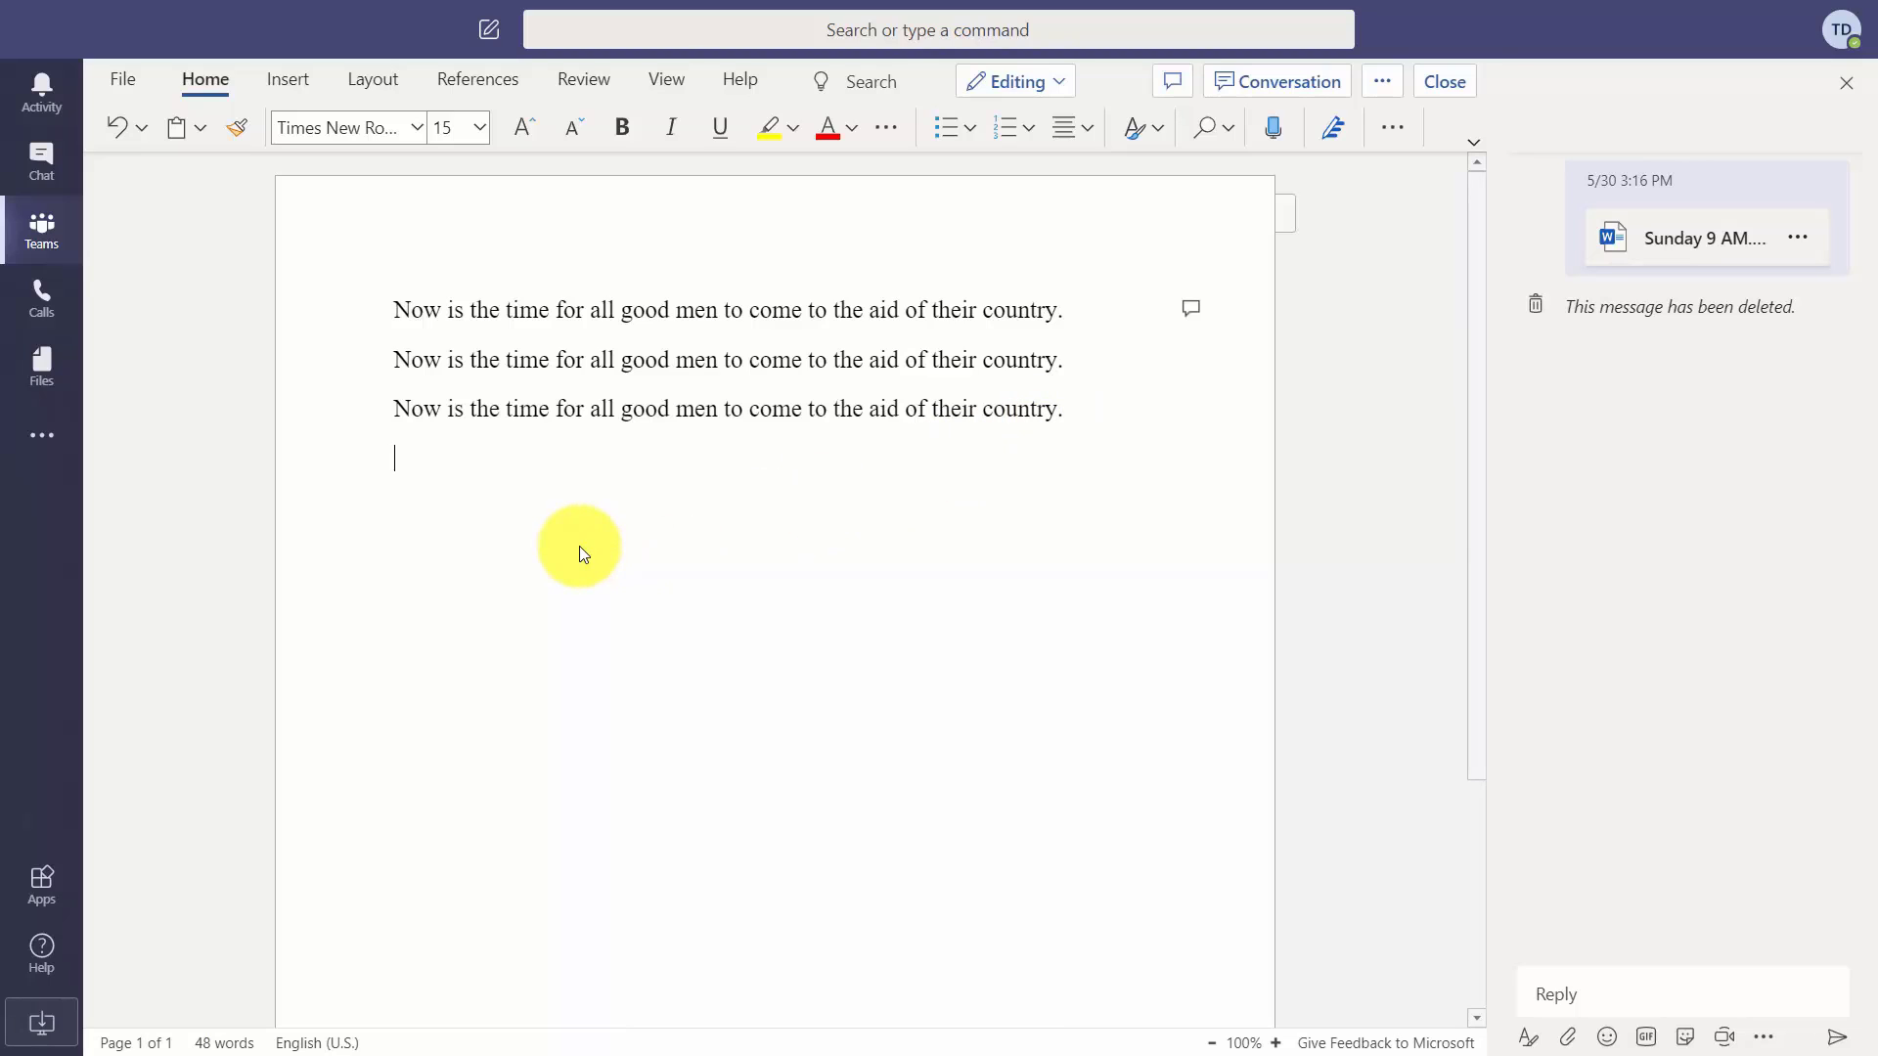
Dictate a sentence about how dictation begins, then turn the microphone off.
left_click(1273, 127)
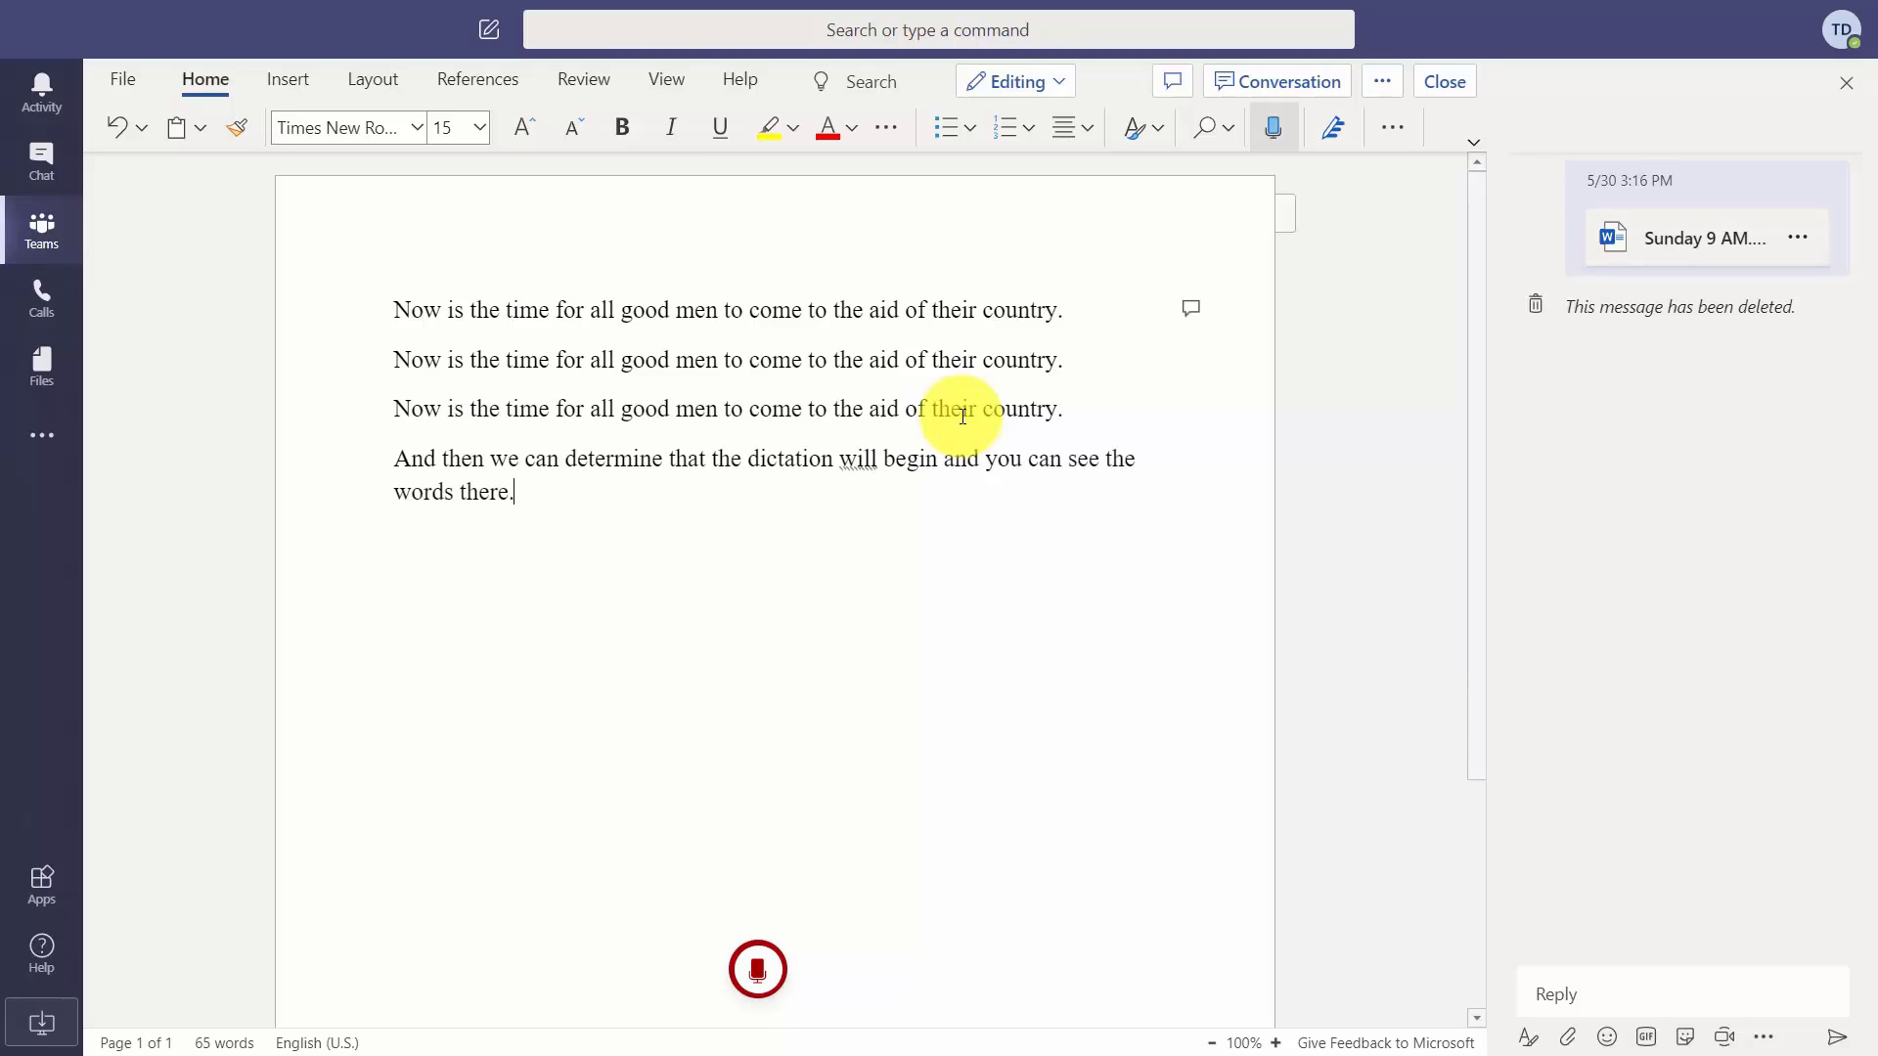
mouse_move(764, 999)
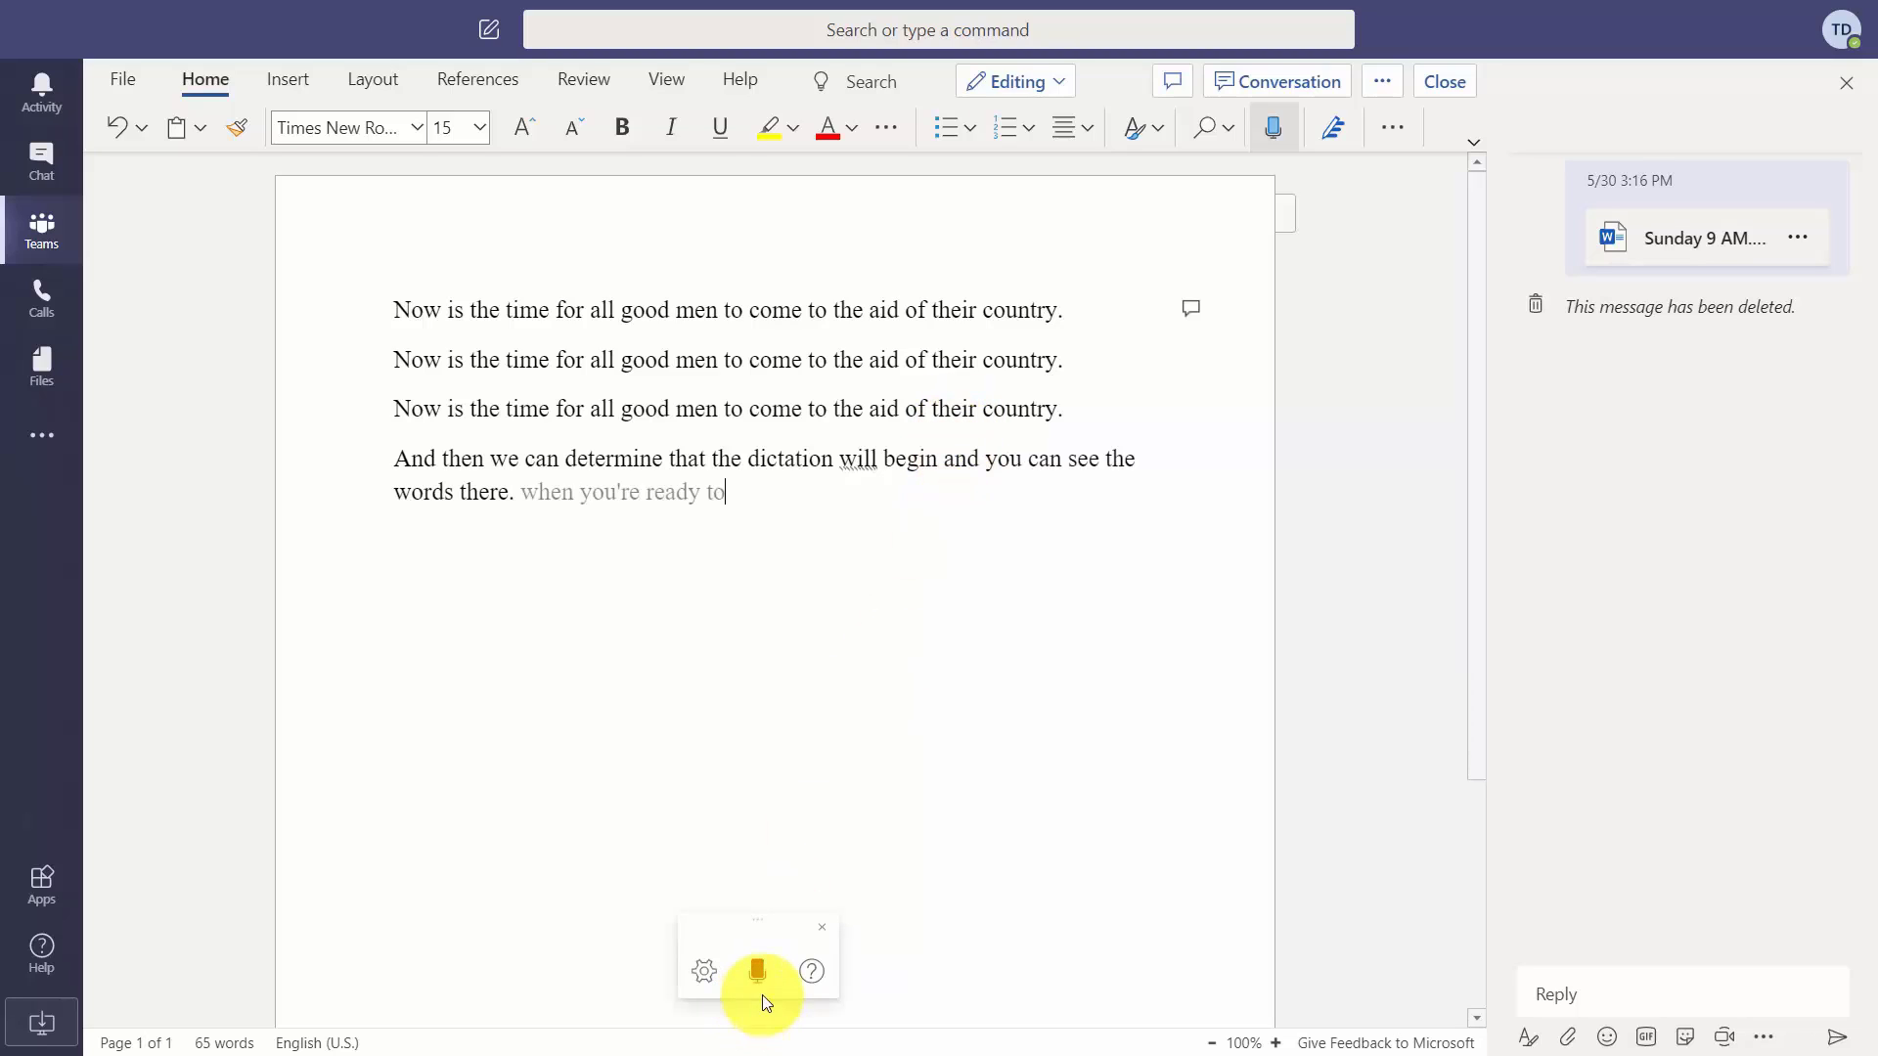
left_click(759, 967)
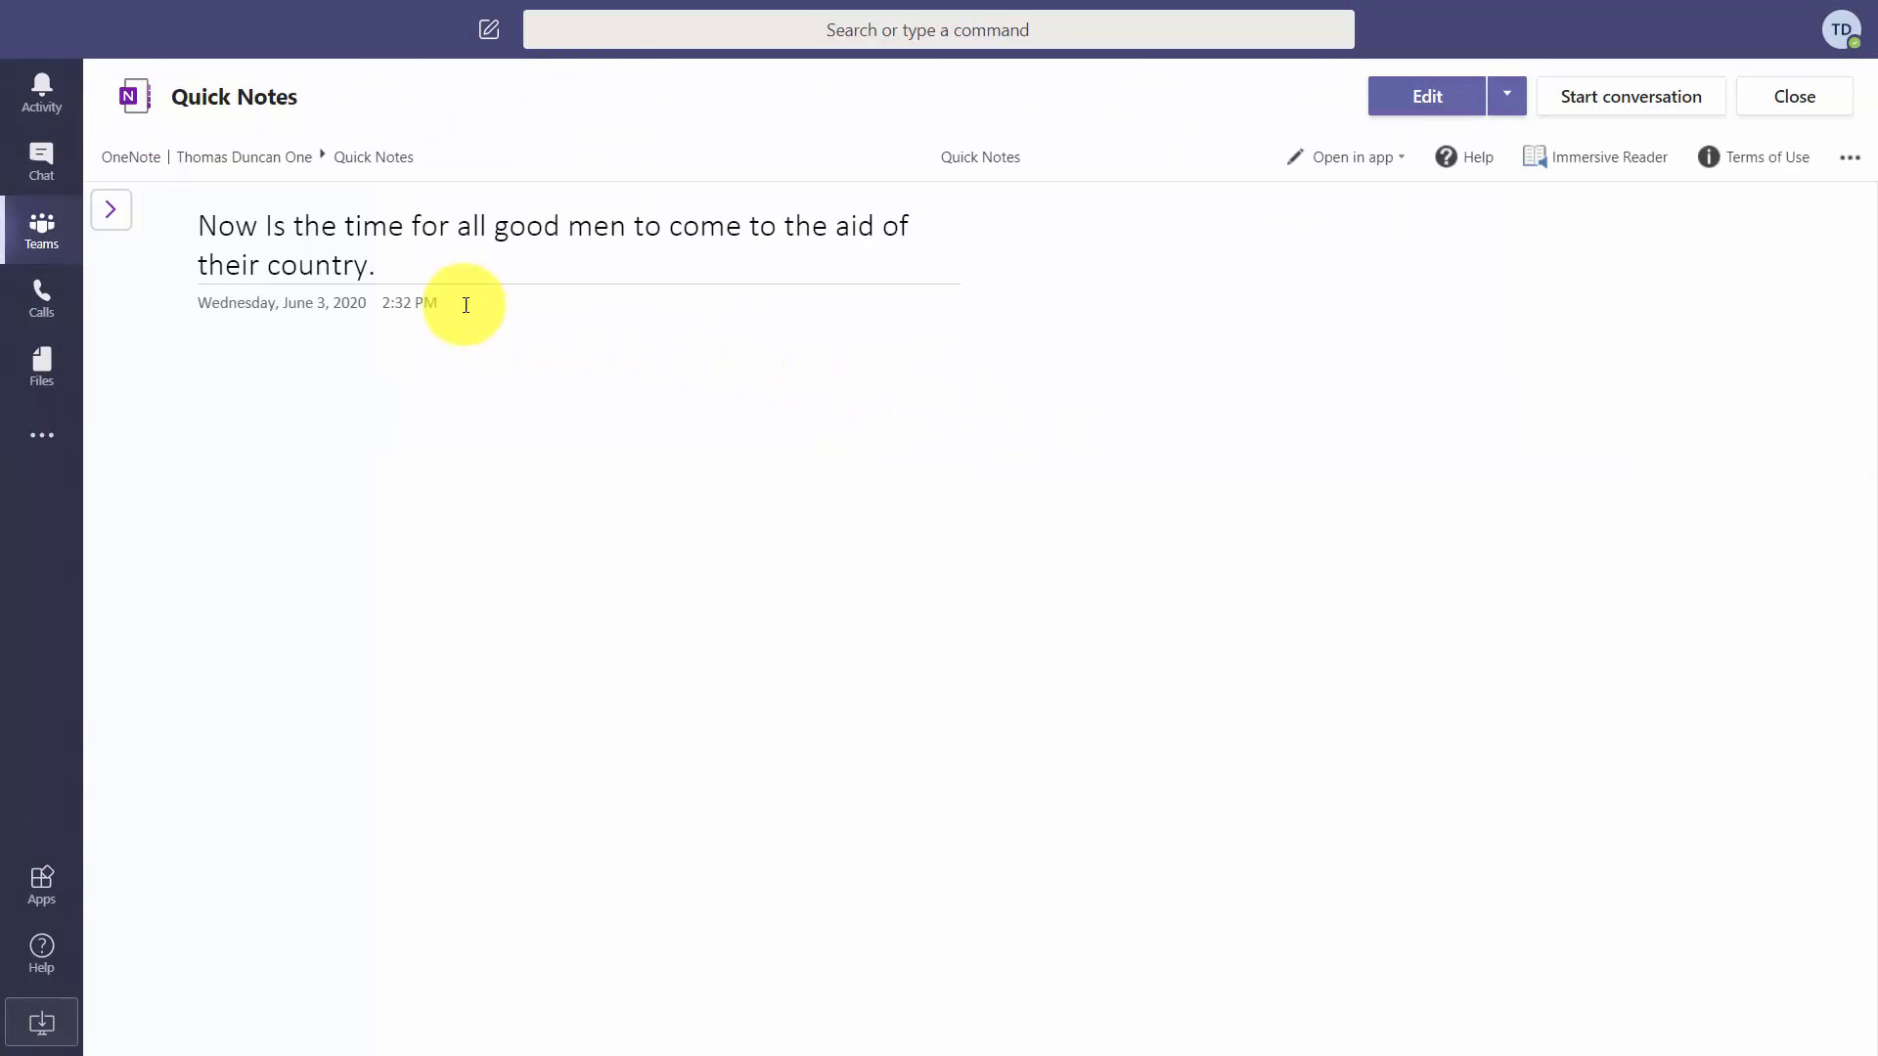
Switch the Quick Notes page into editing and make the browser full screen.
left_click(1410, 98)
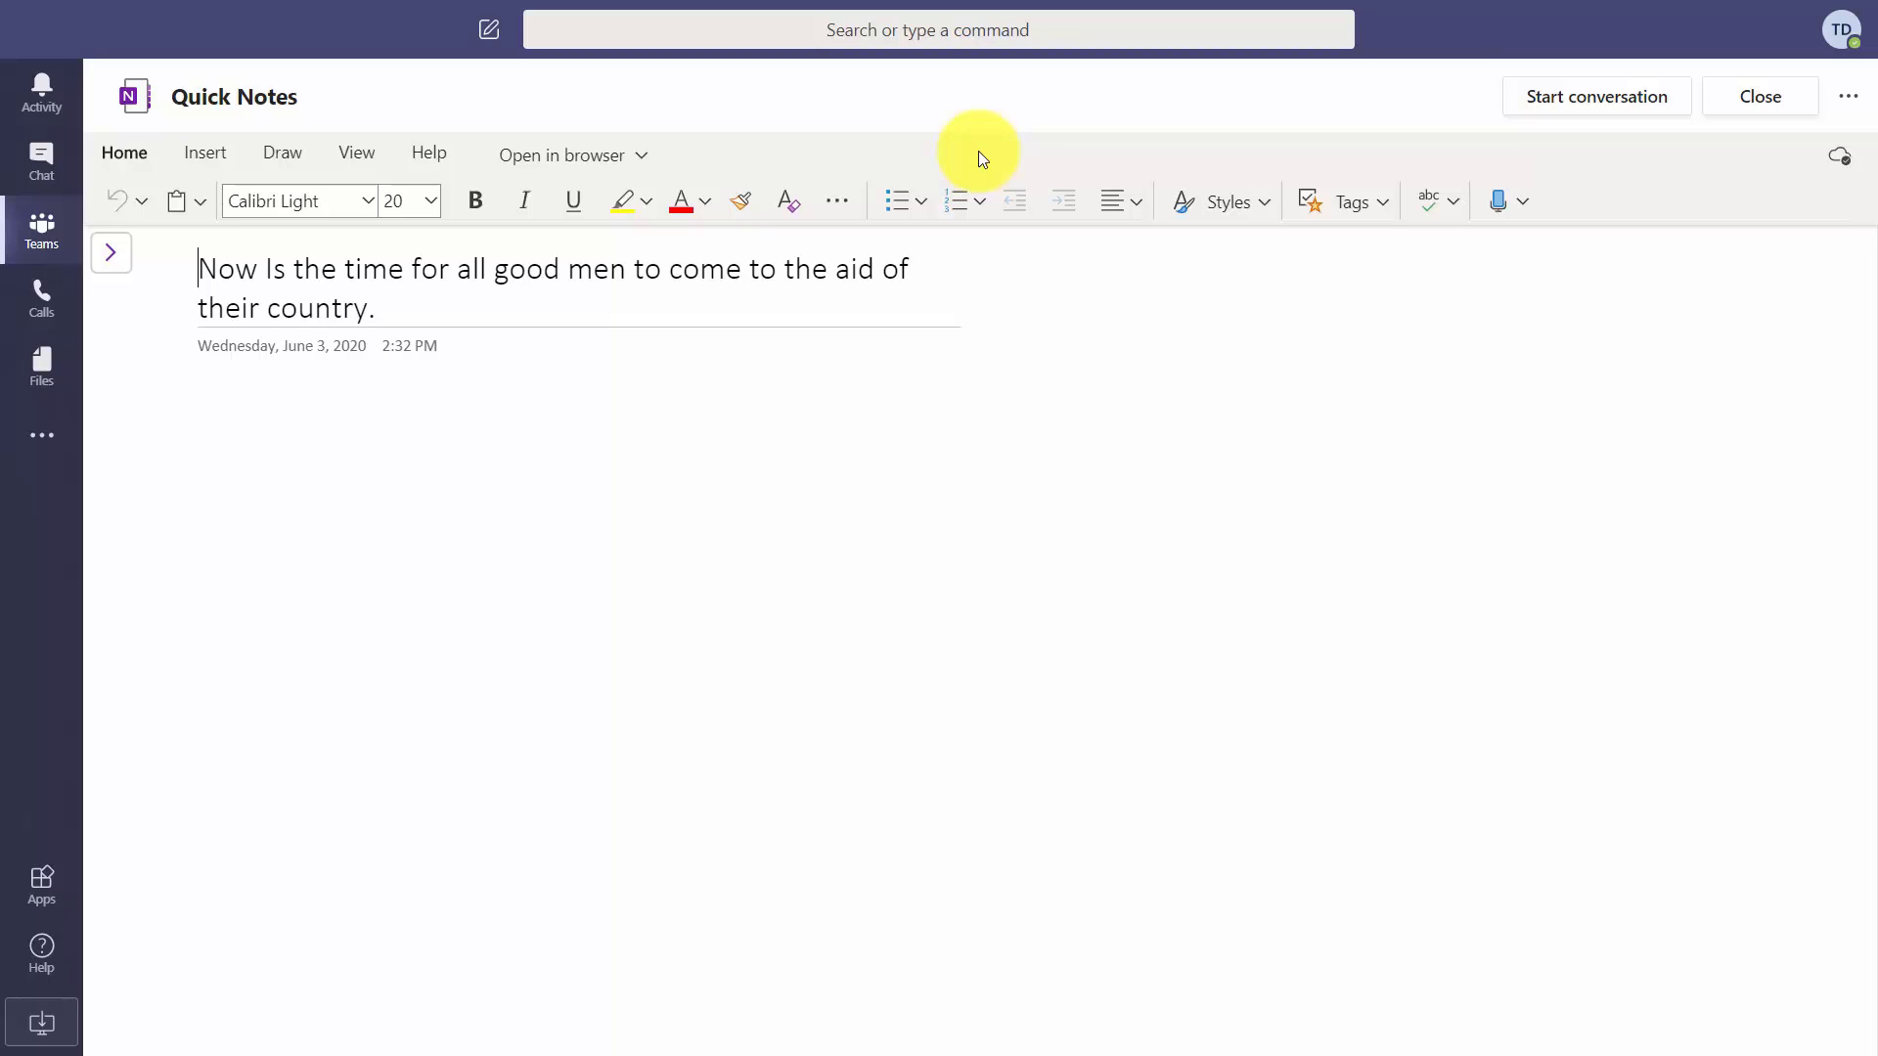
key("F11")
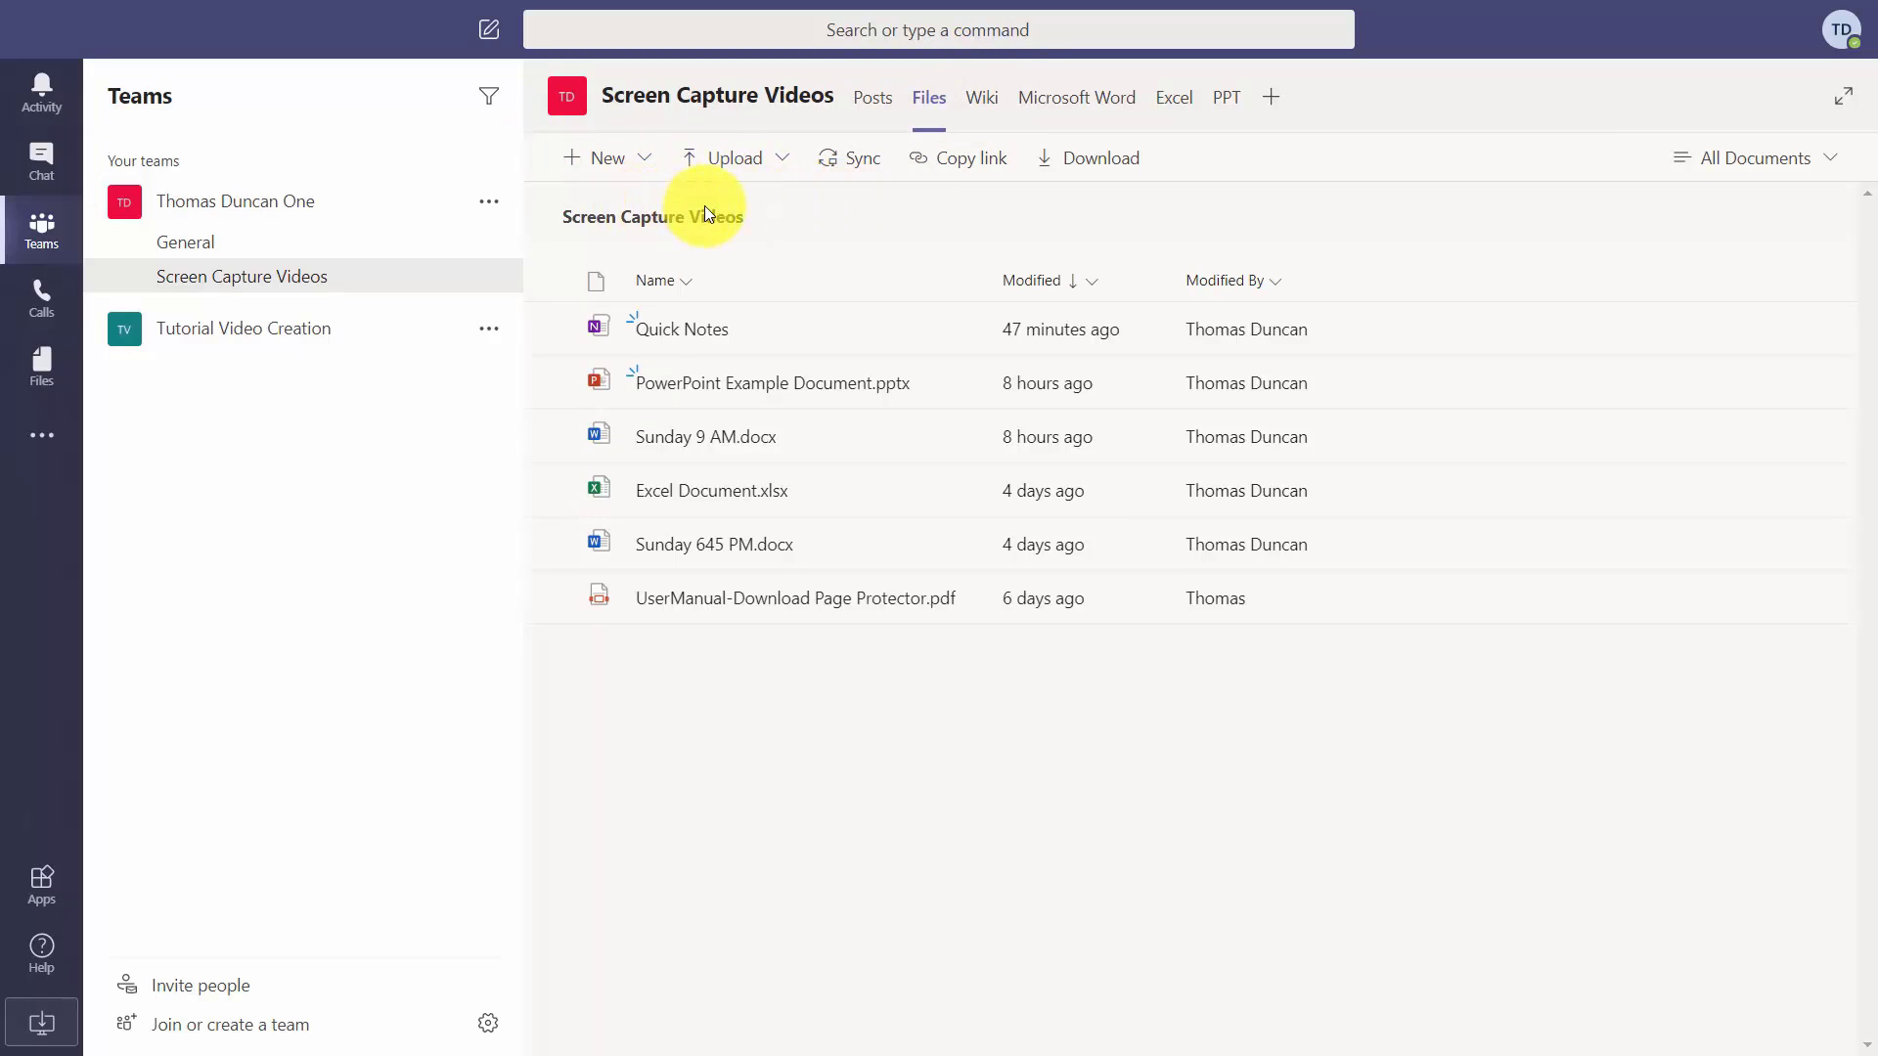
Choose Word document from the Files New menu to reach the naming prompt.
left_click(574, 162)
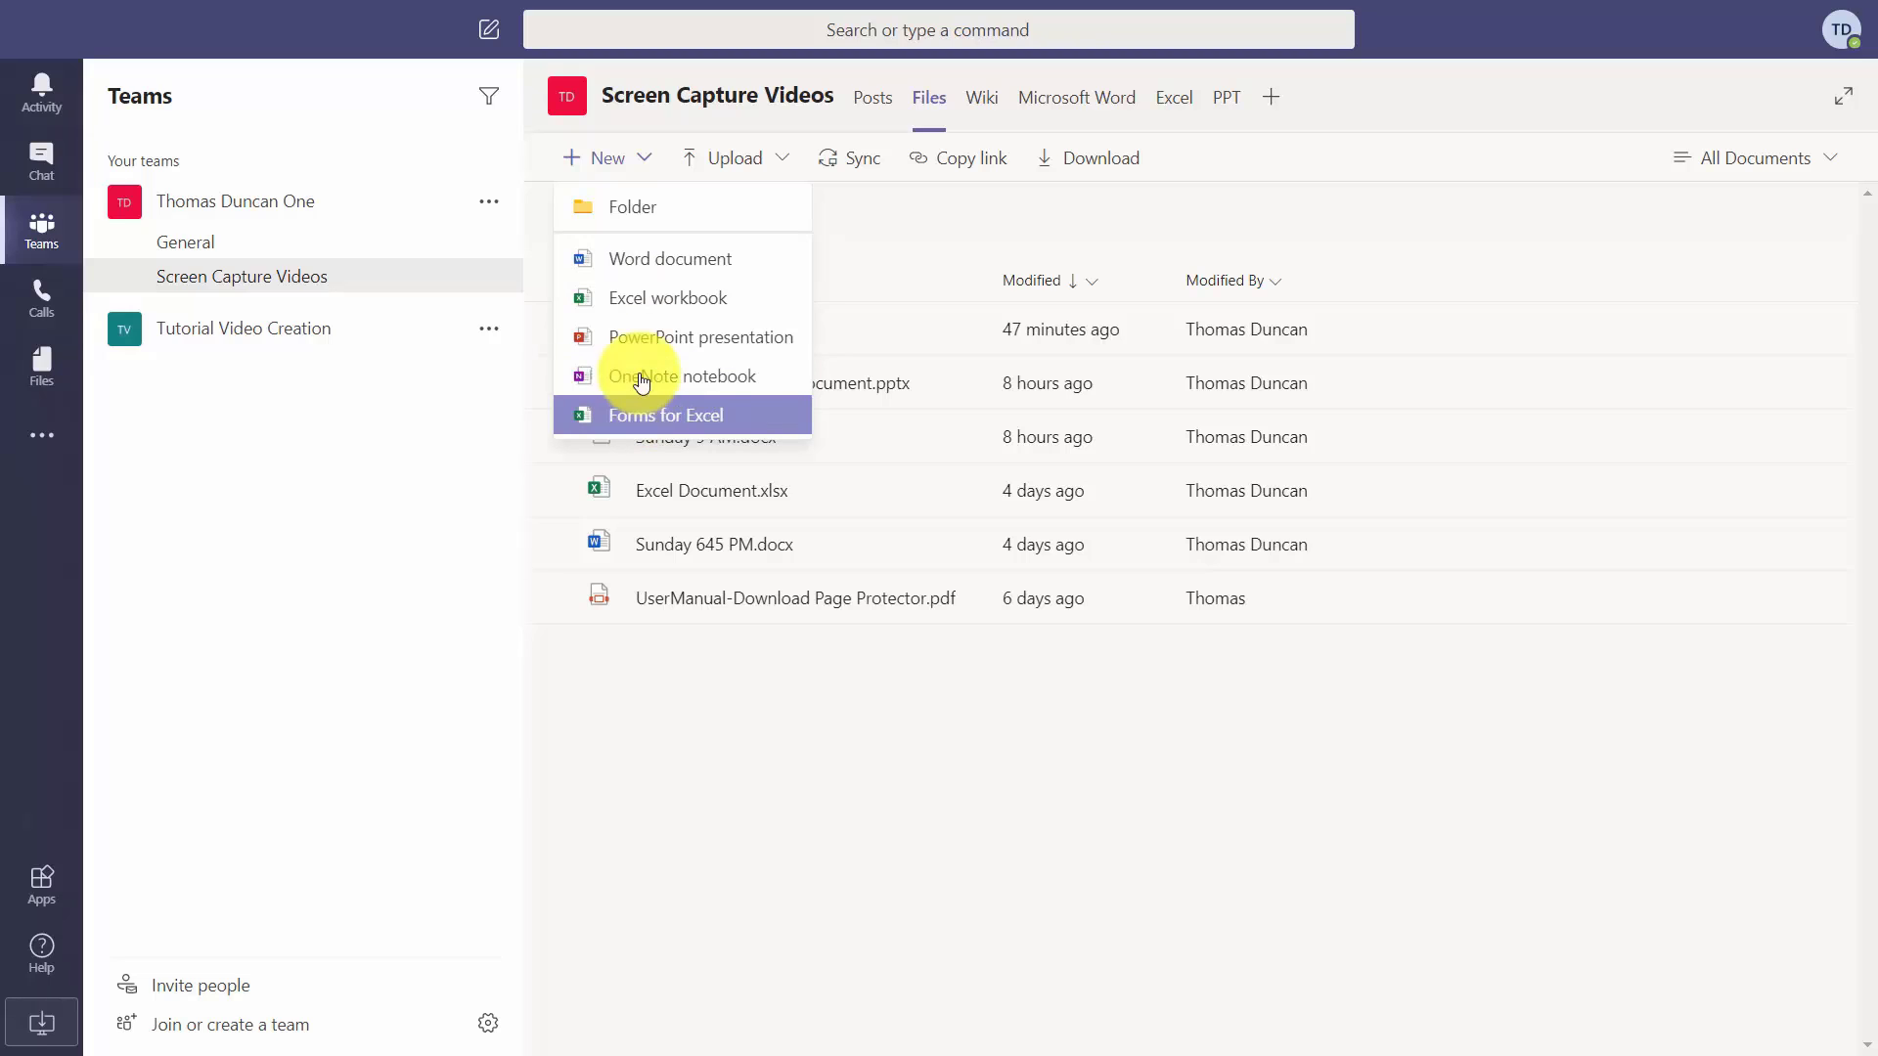
left_click(640, 260)
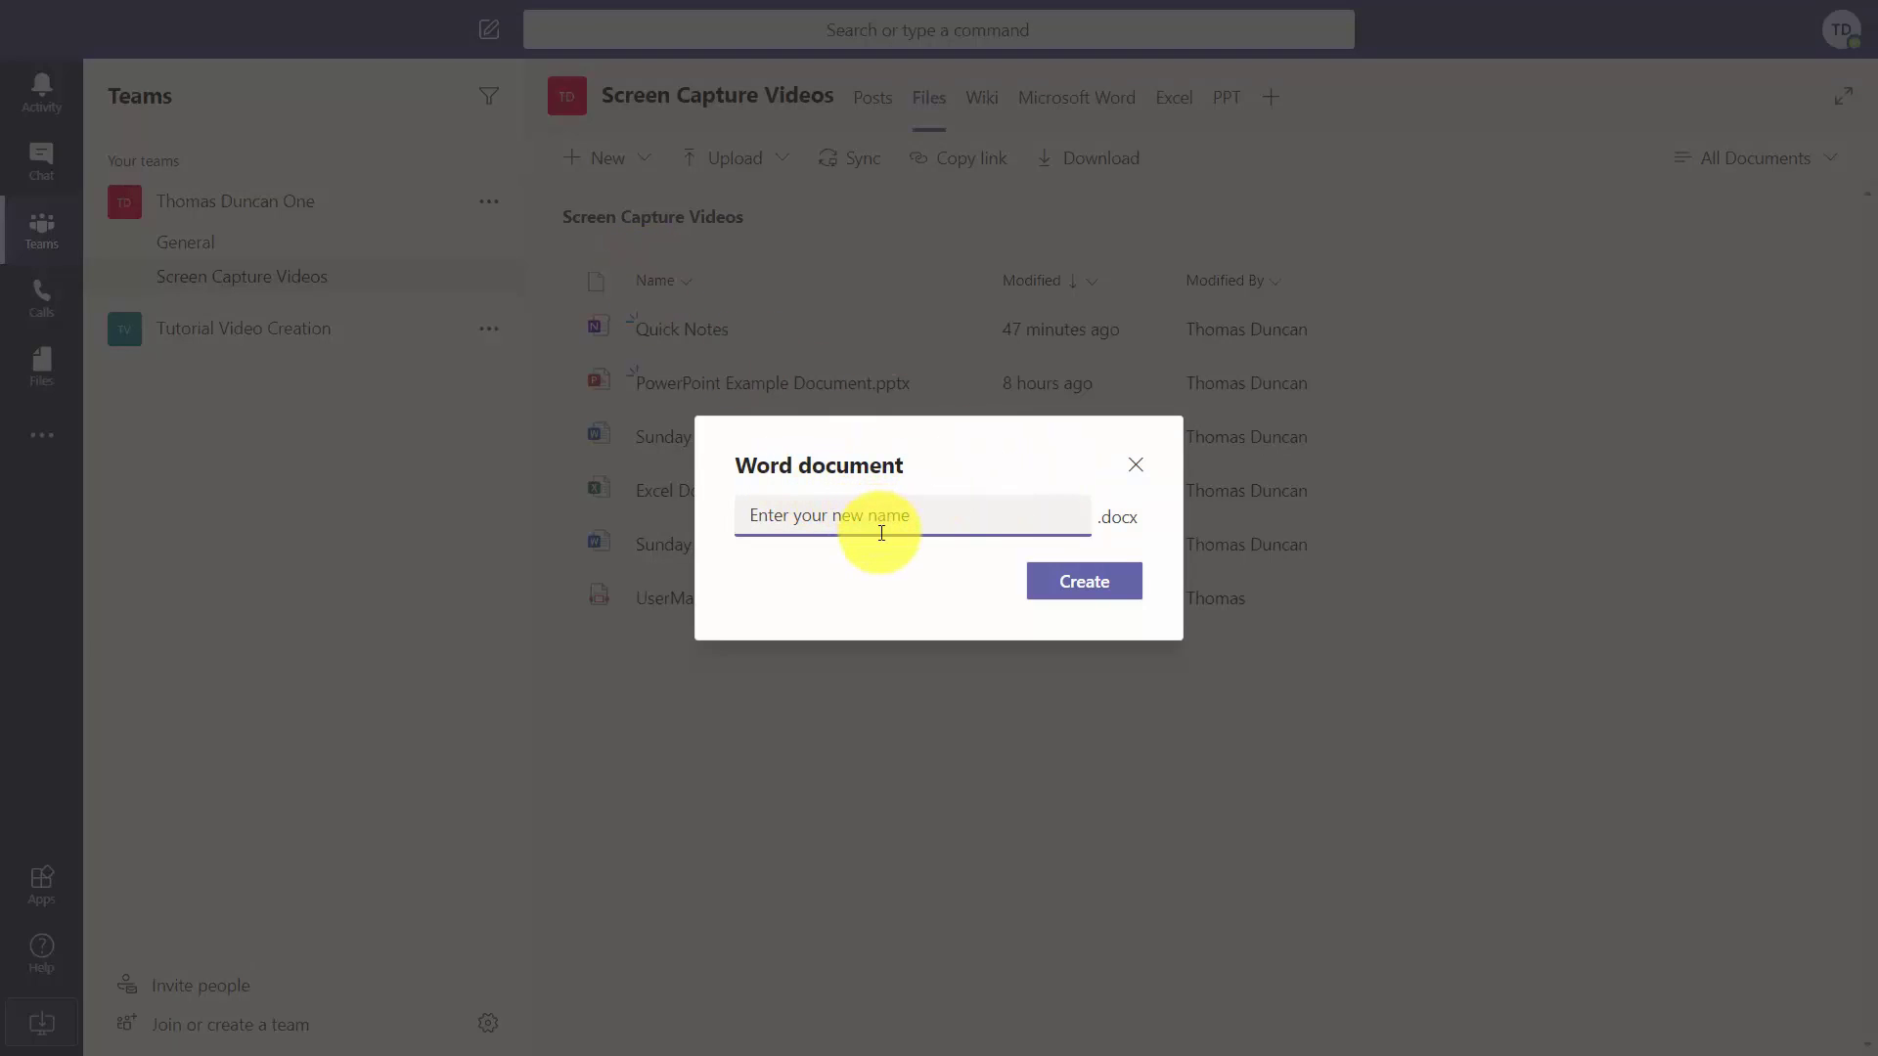
Name the new Word document 'The Time' and create it.
type("The Time")
left_click(1068, 585)
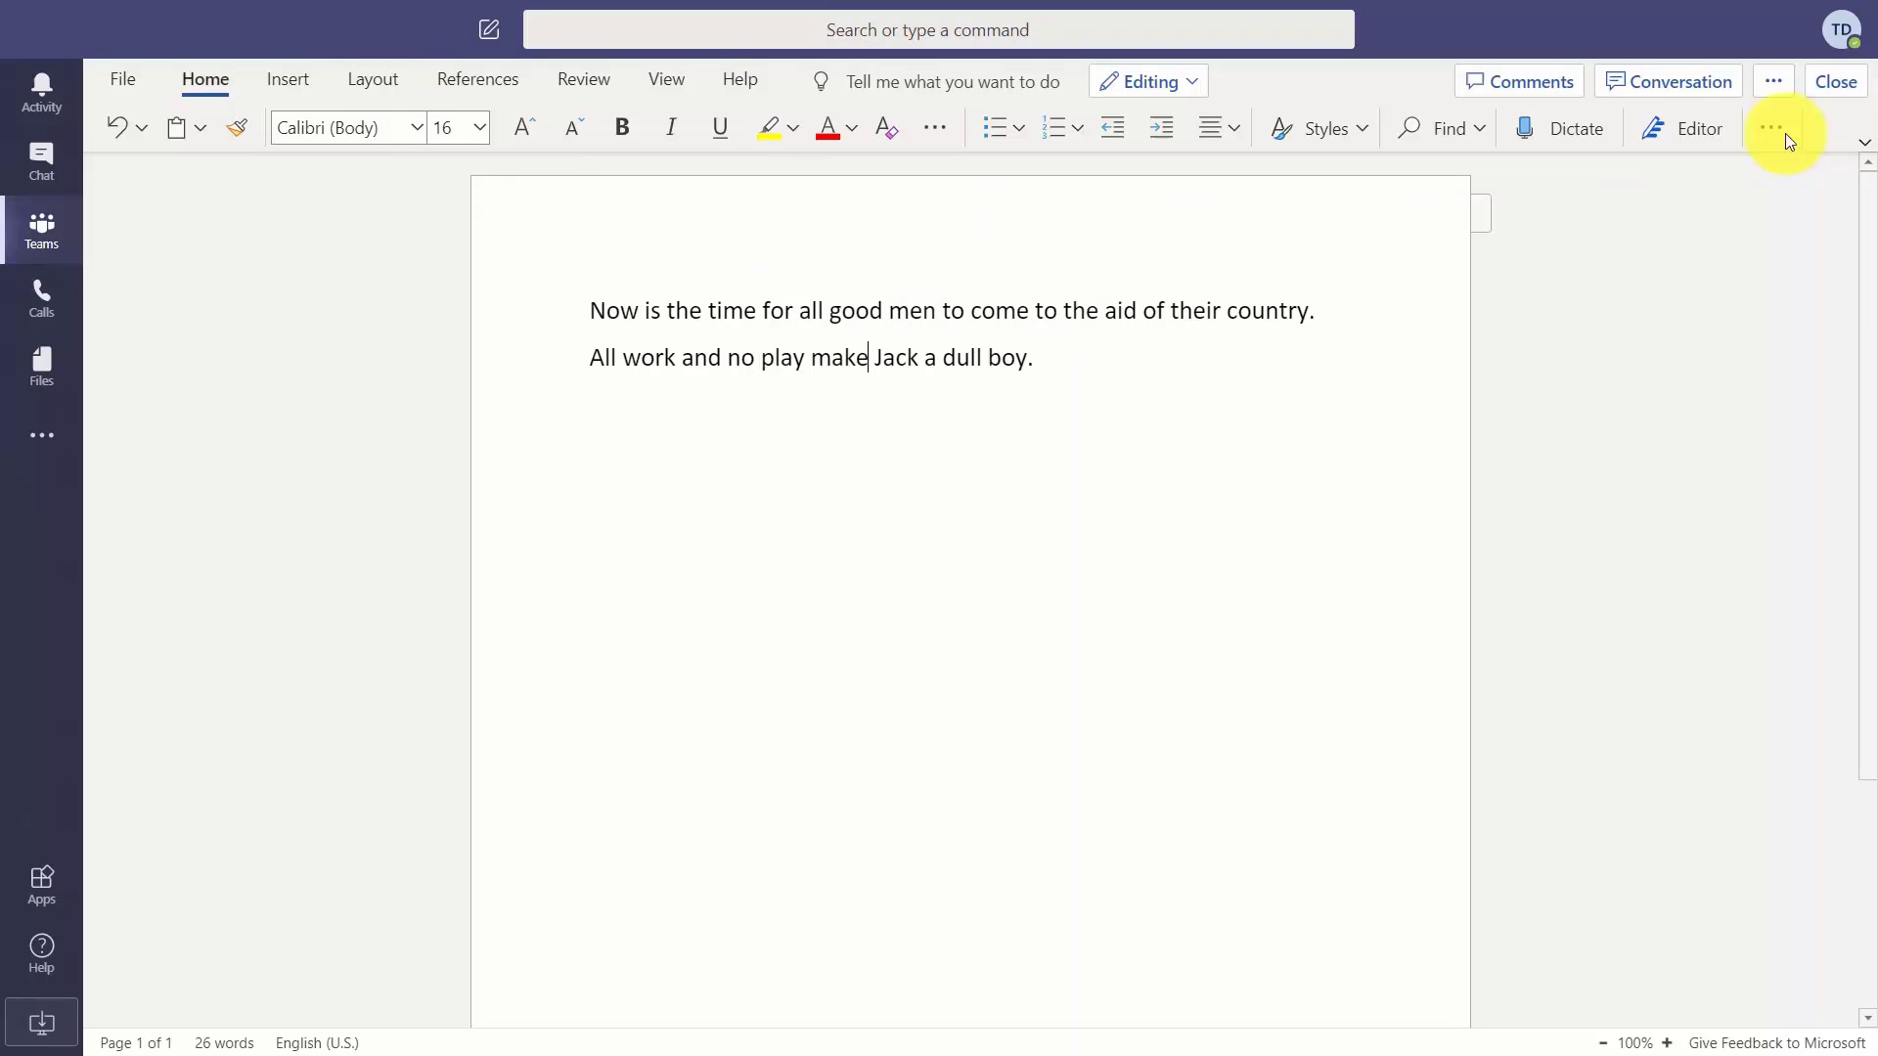
Open The Time.docx in the web version of Word and then in the browser.
left_click(1773, 83)
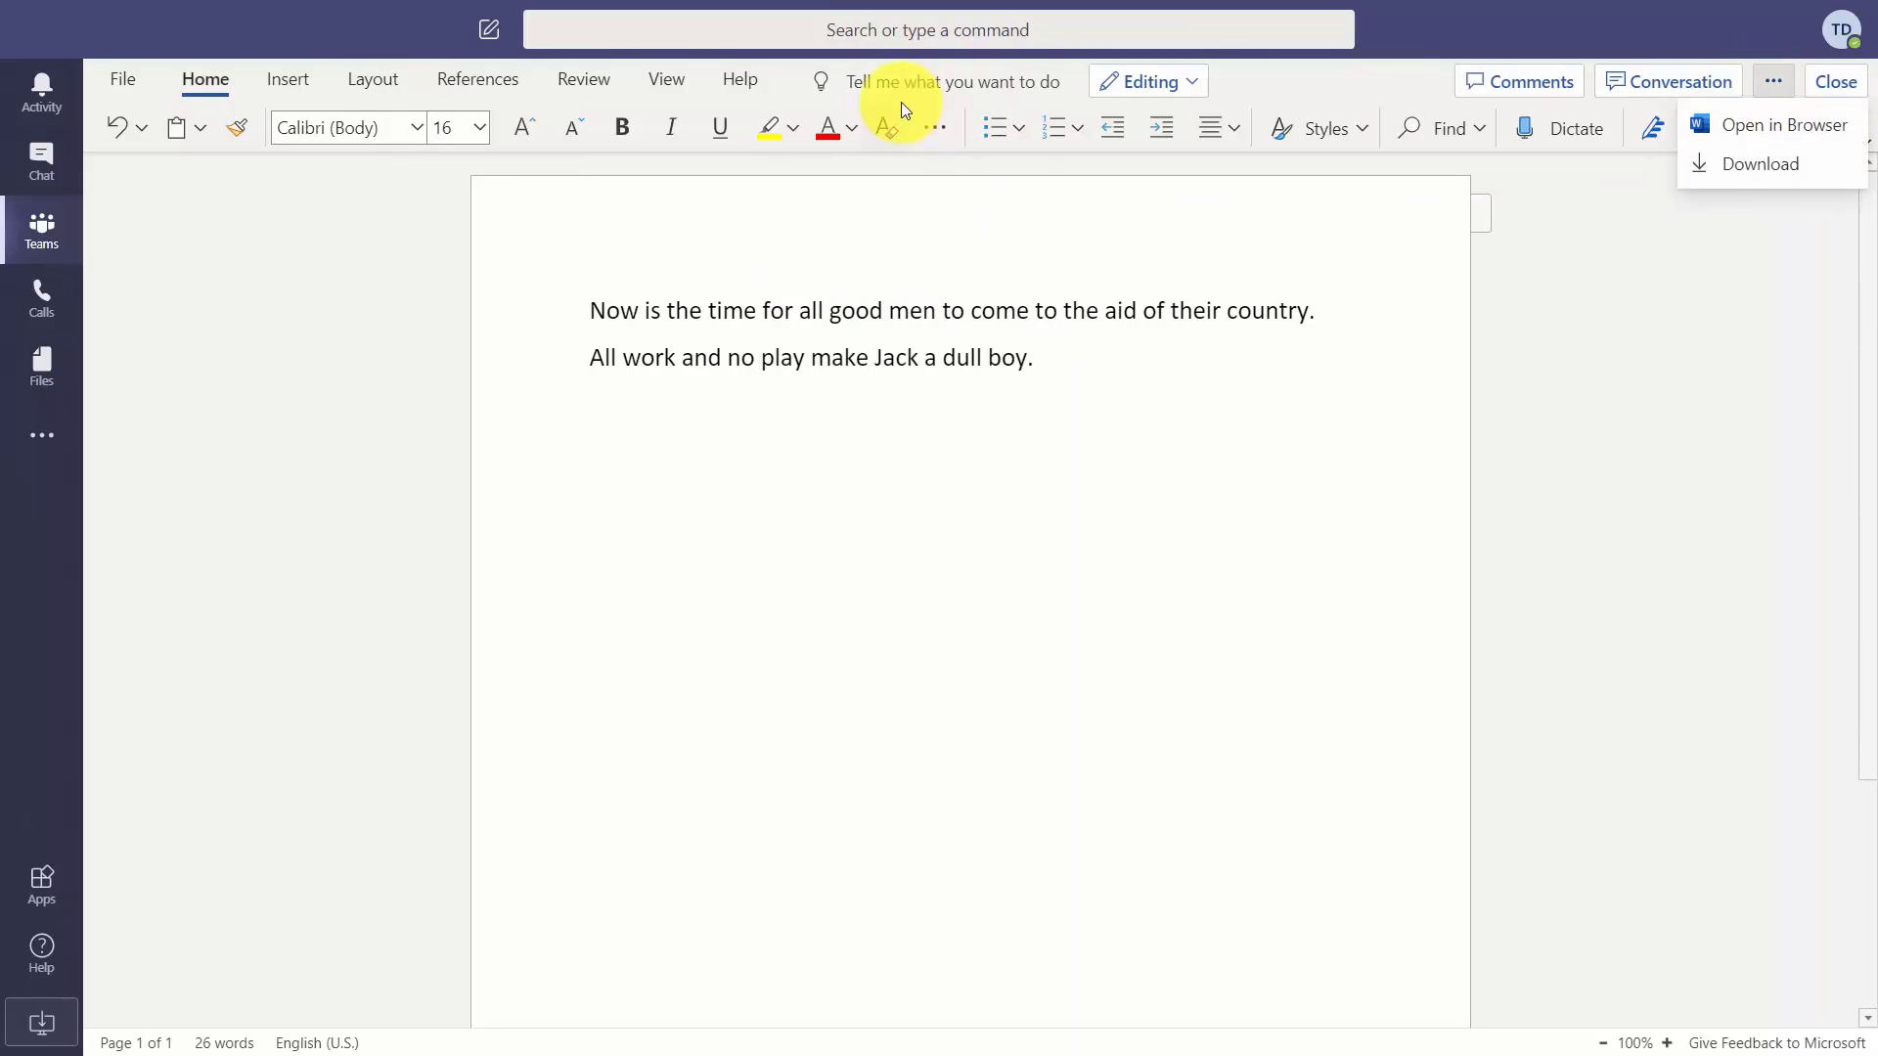
left_click(1743, 127)
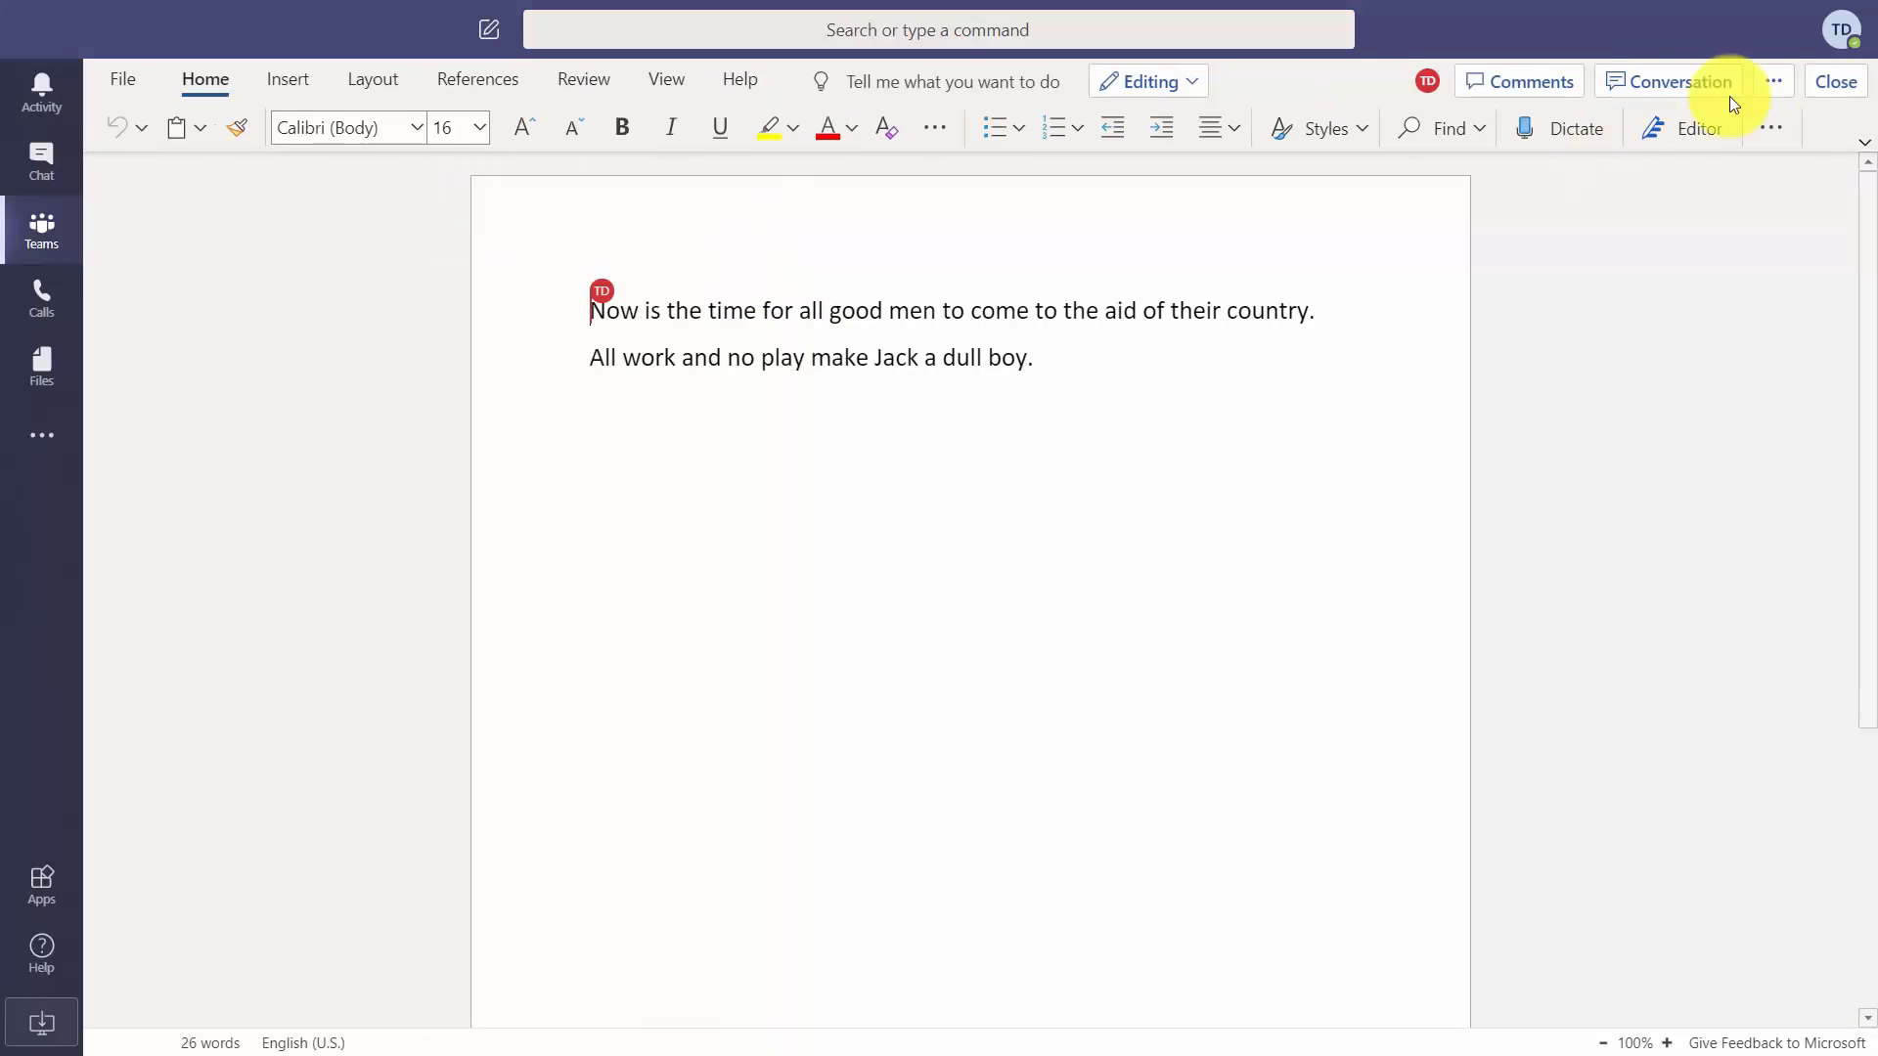
left_click(1777, 81)
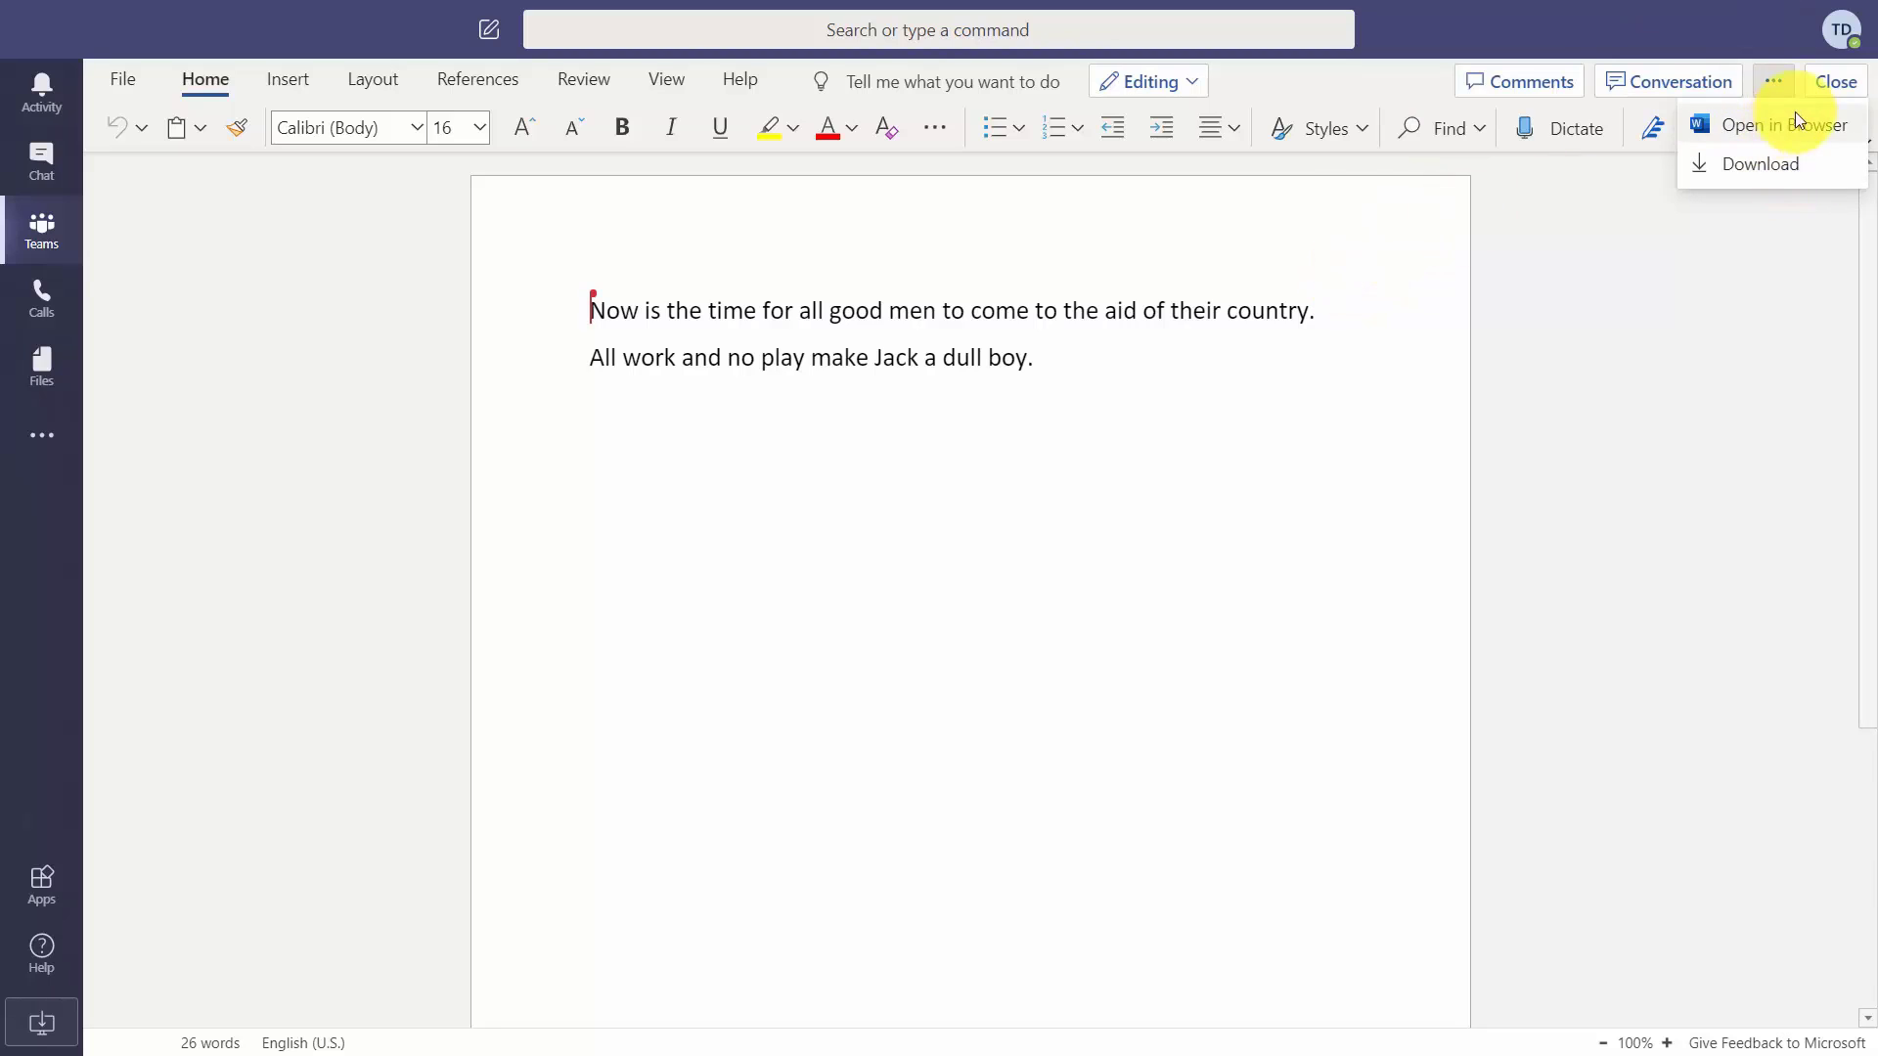
left_click(1822, 83)
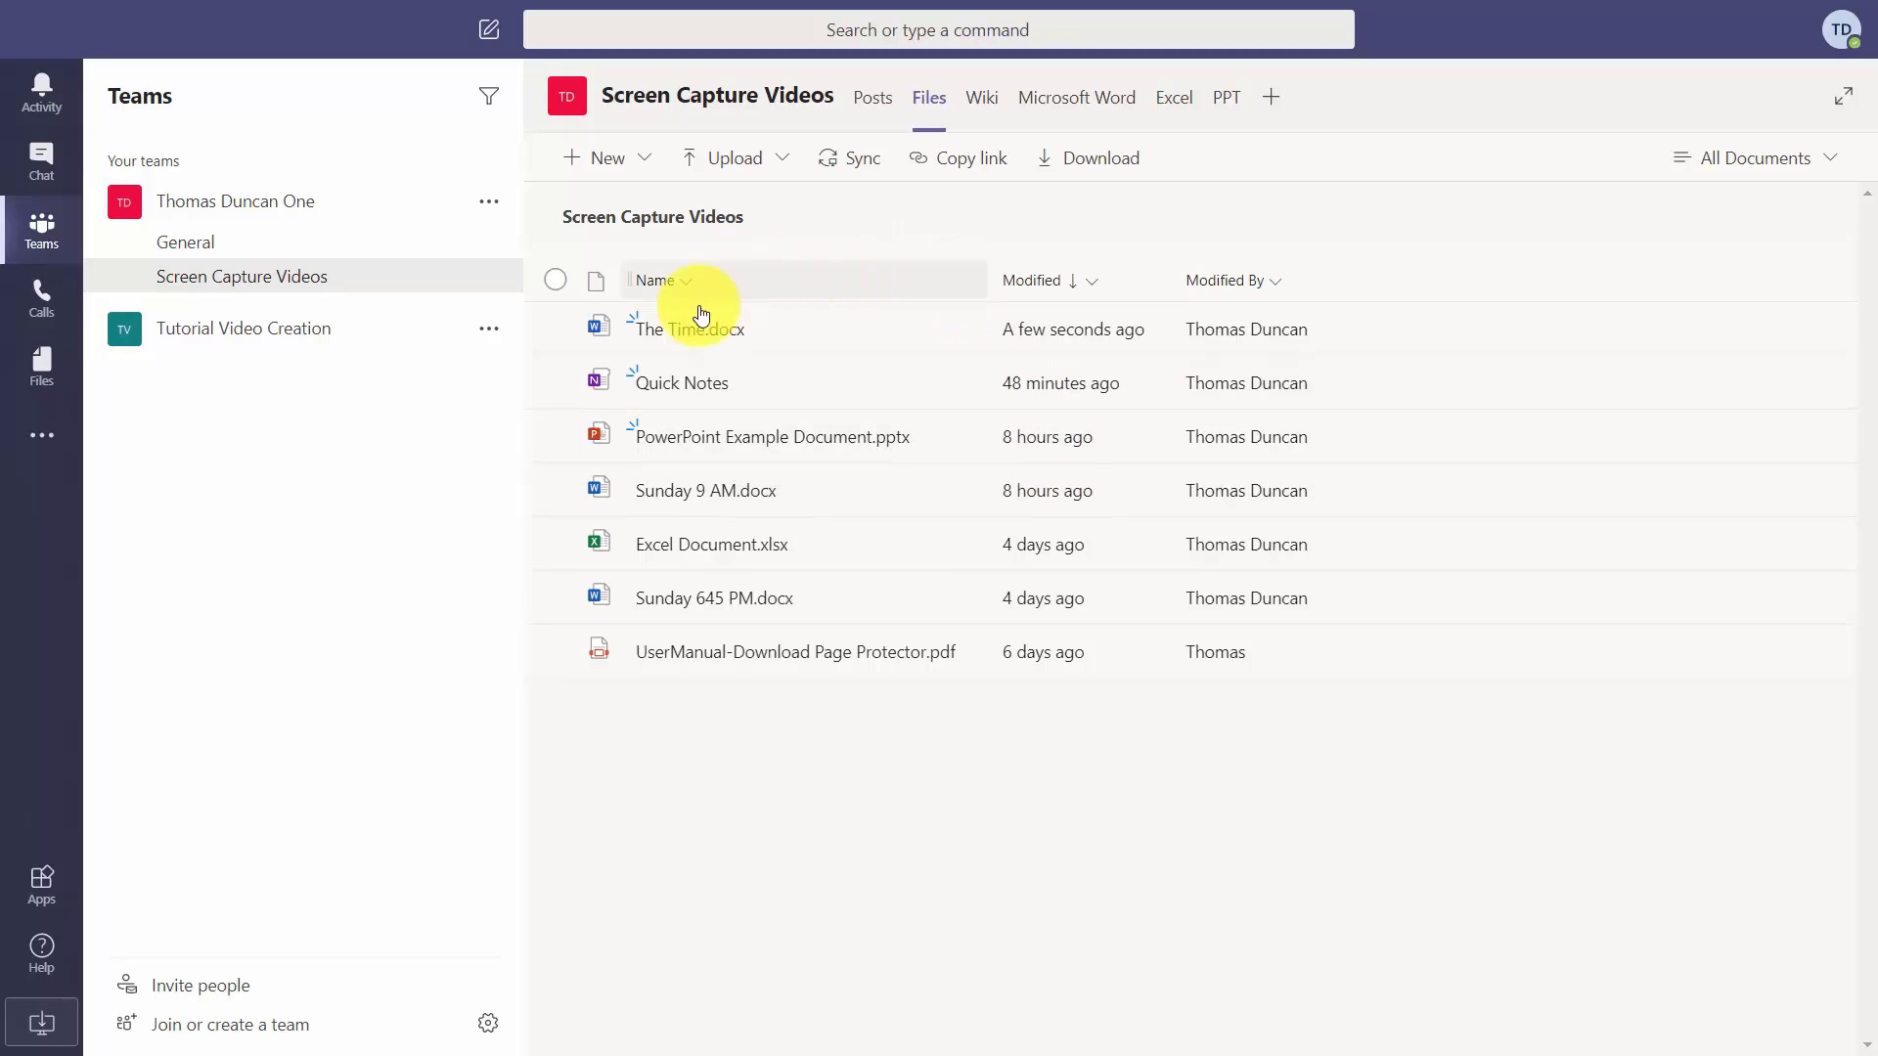
Copy a shareable link to The Time.docx from the channel's file list.
left_click(557, 326)
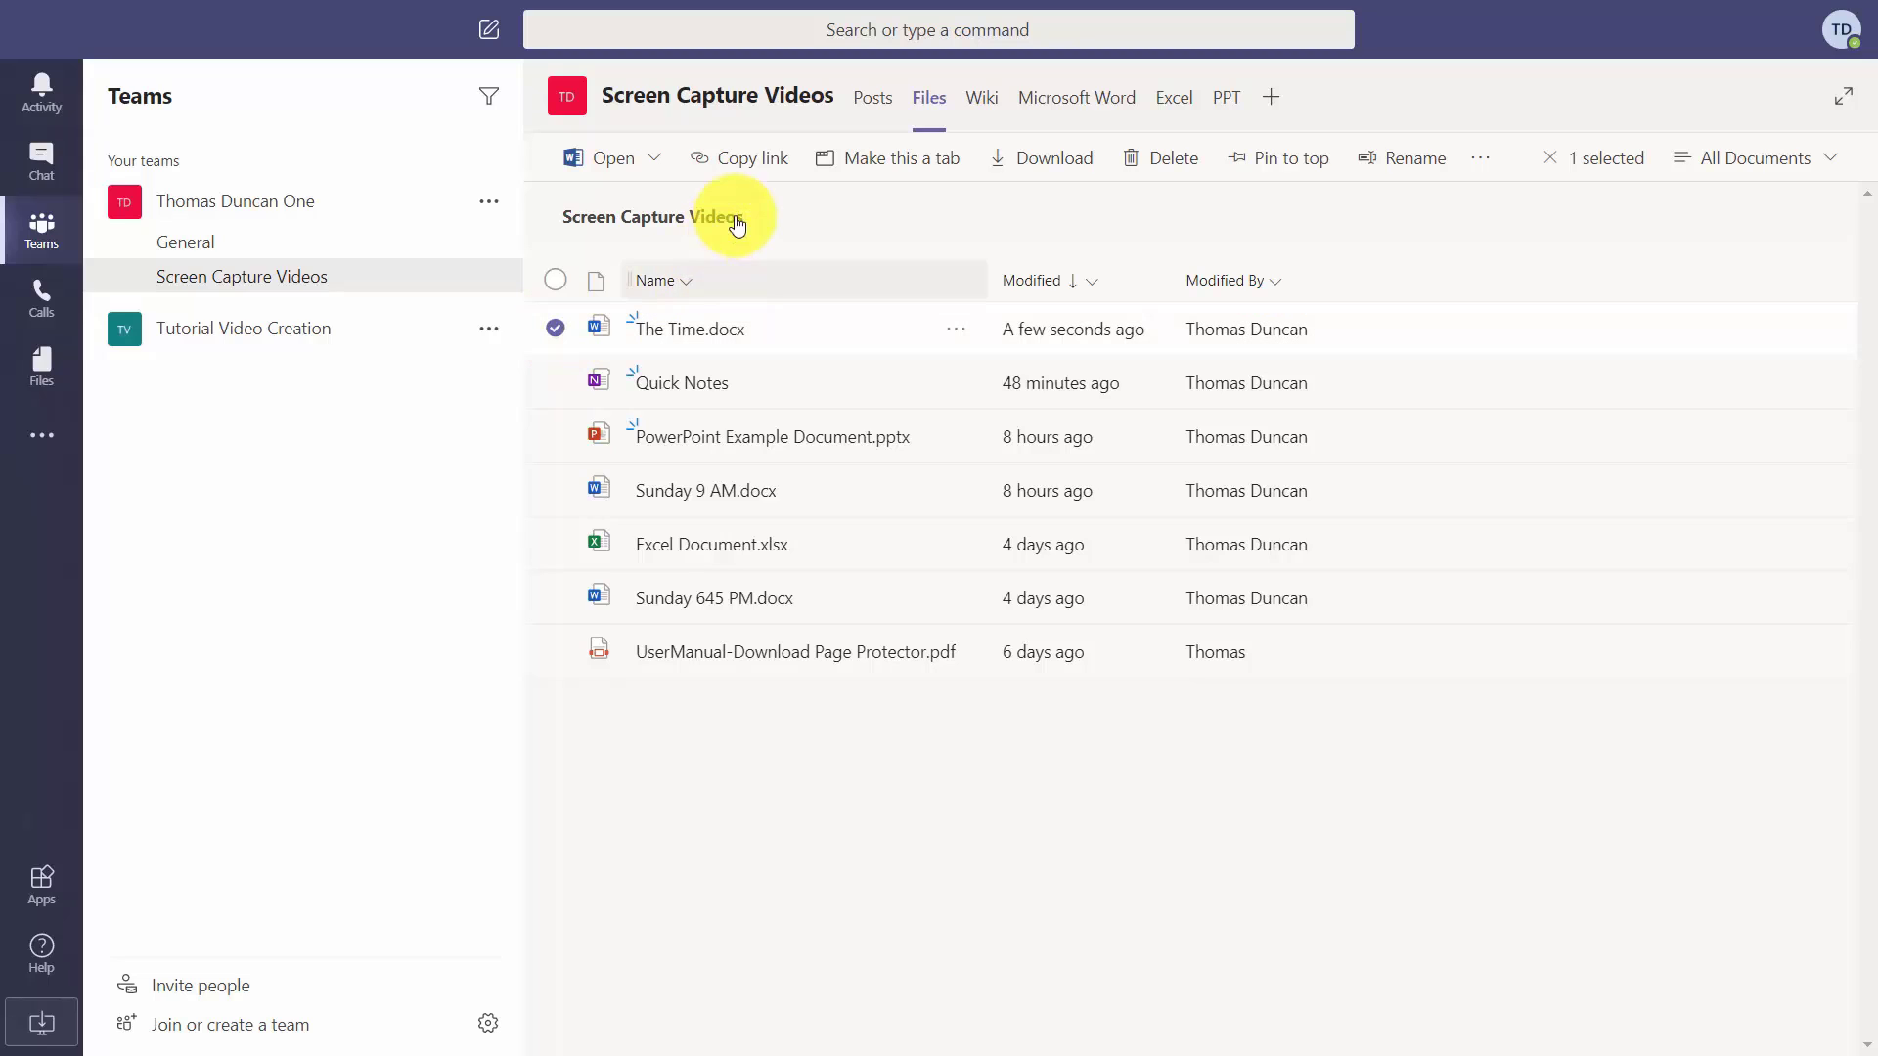
left_click(751, 168)
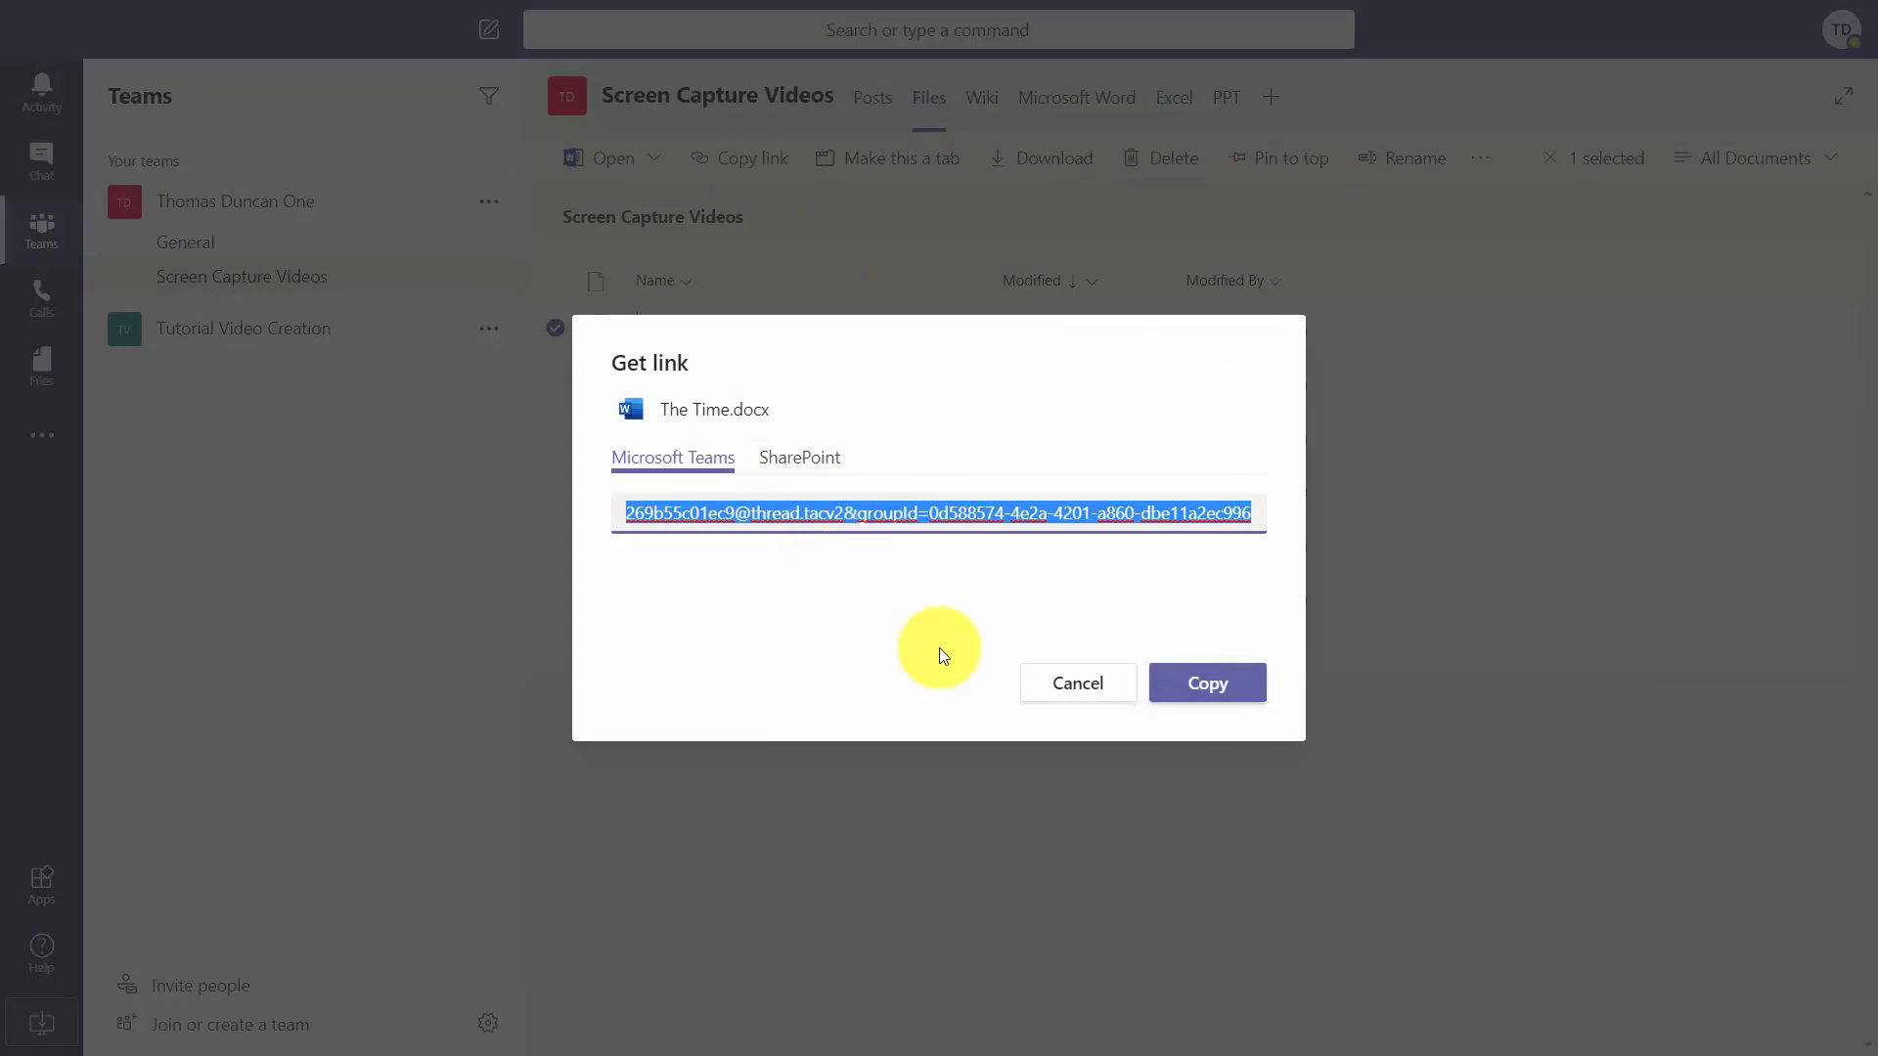
left_click(1201, 690)
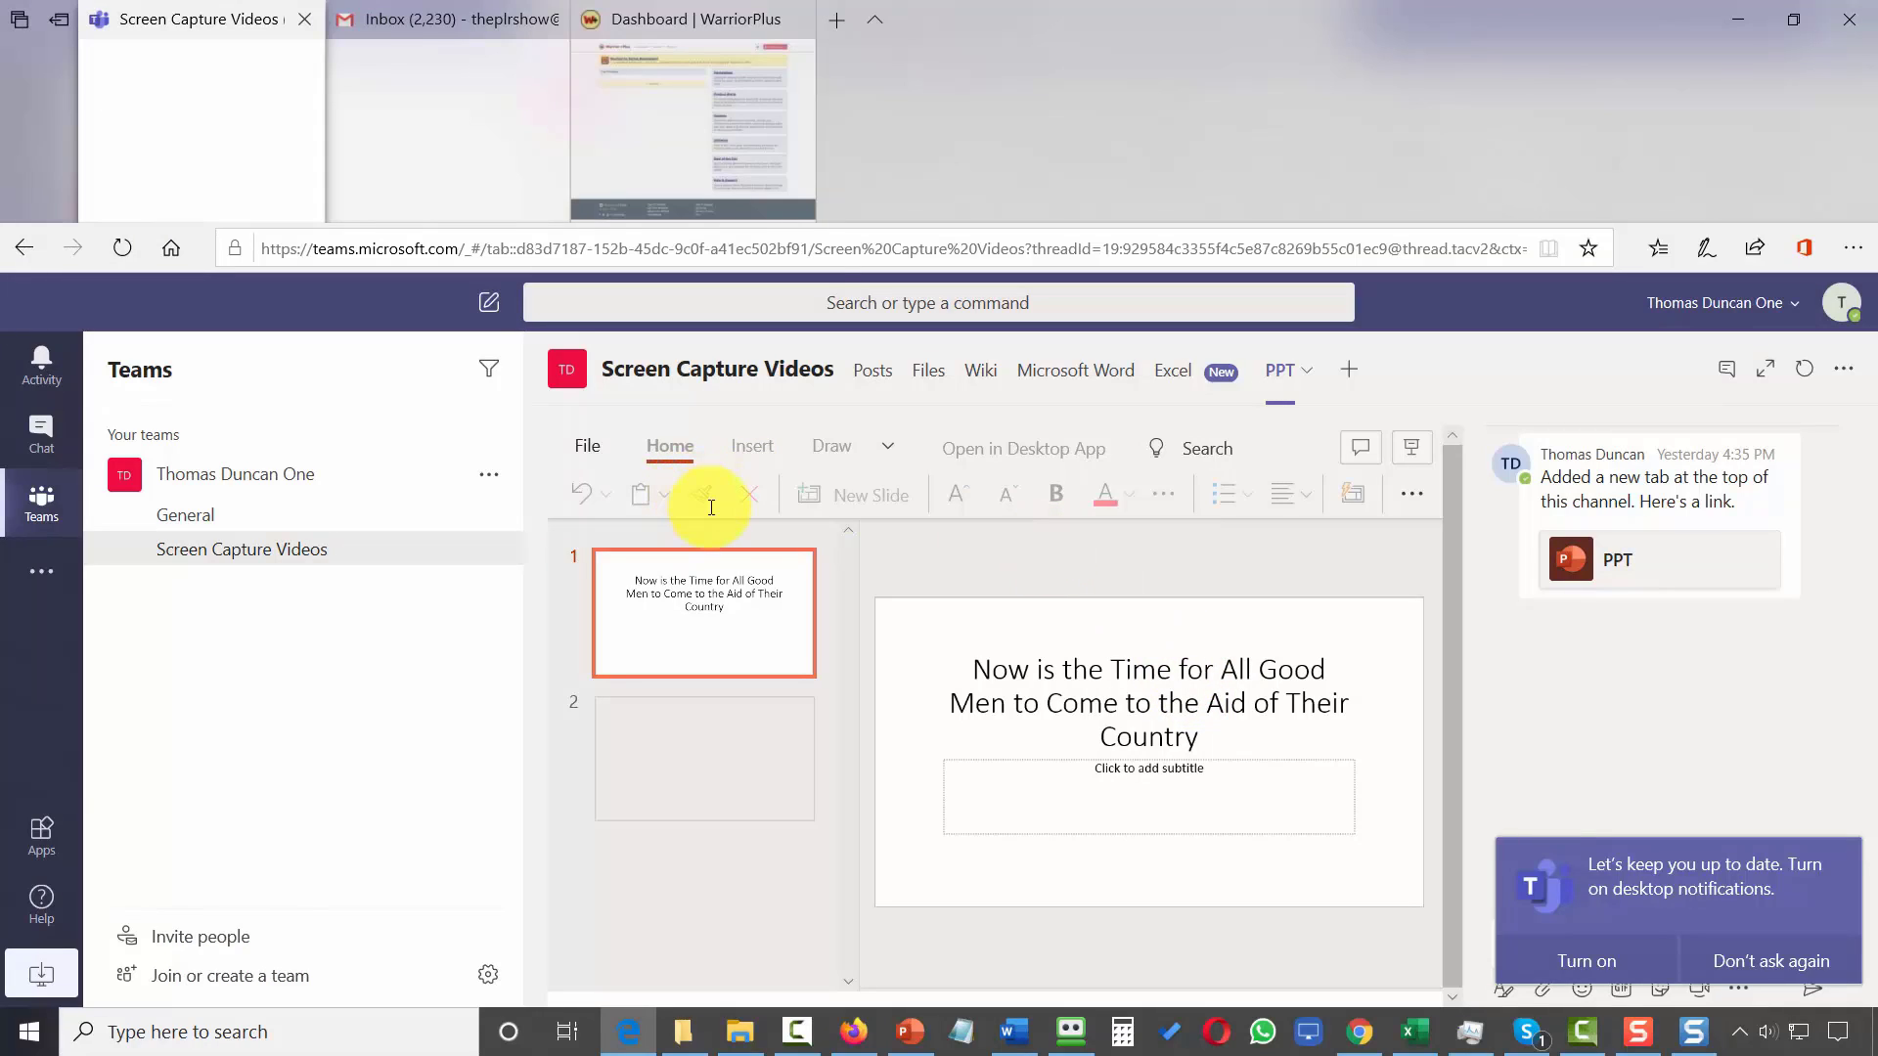
Paste the copied The Time.docx link into a new Edge tab and load it.
left_click(832, 22)
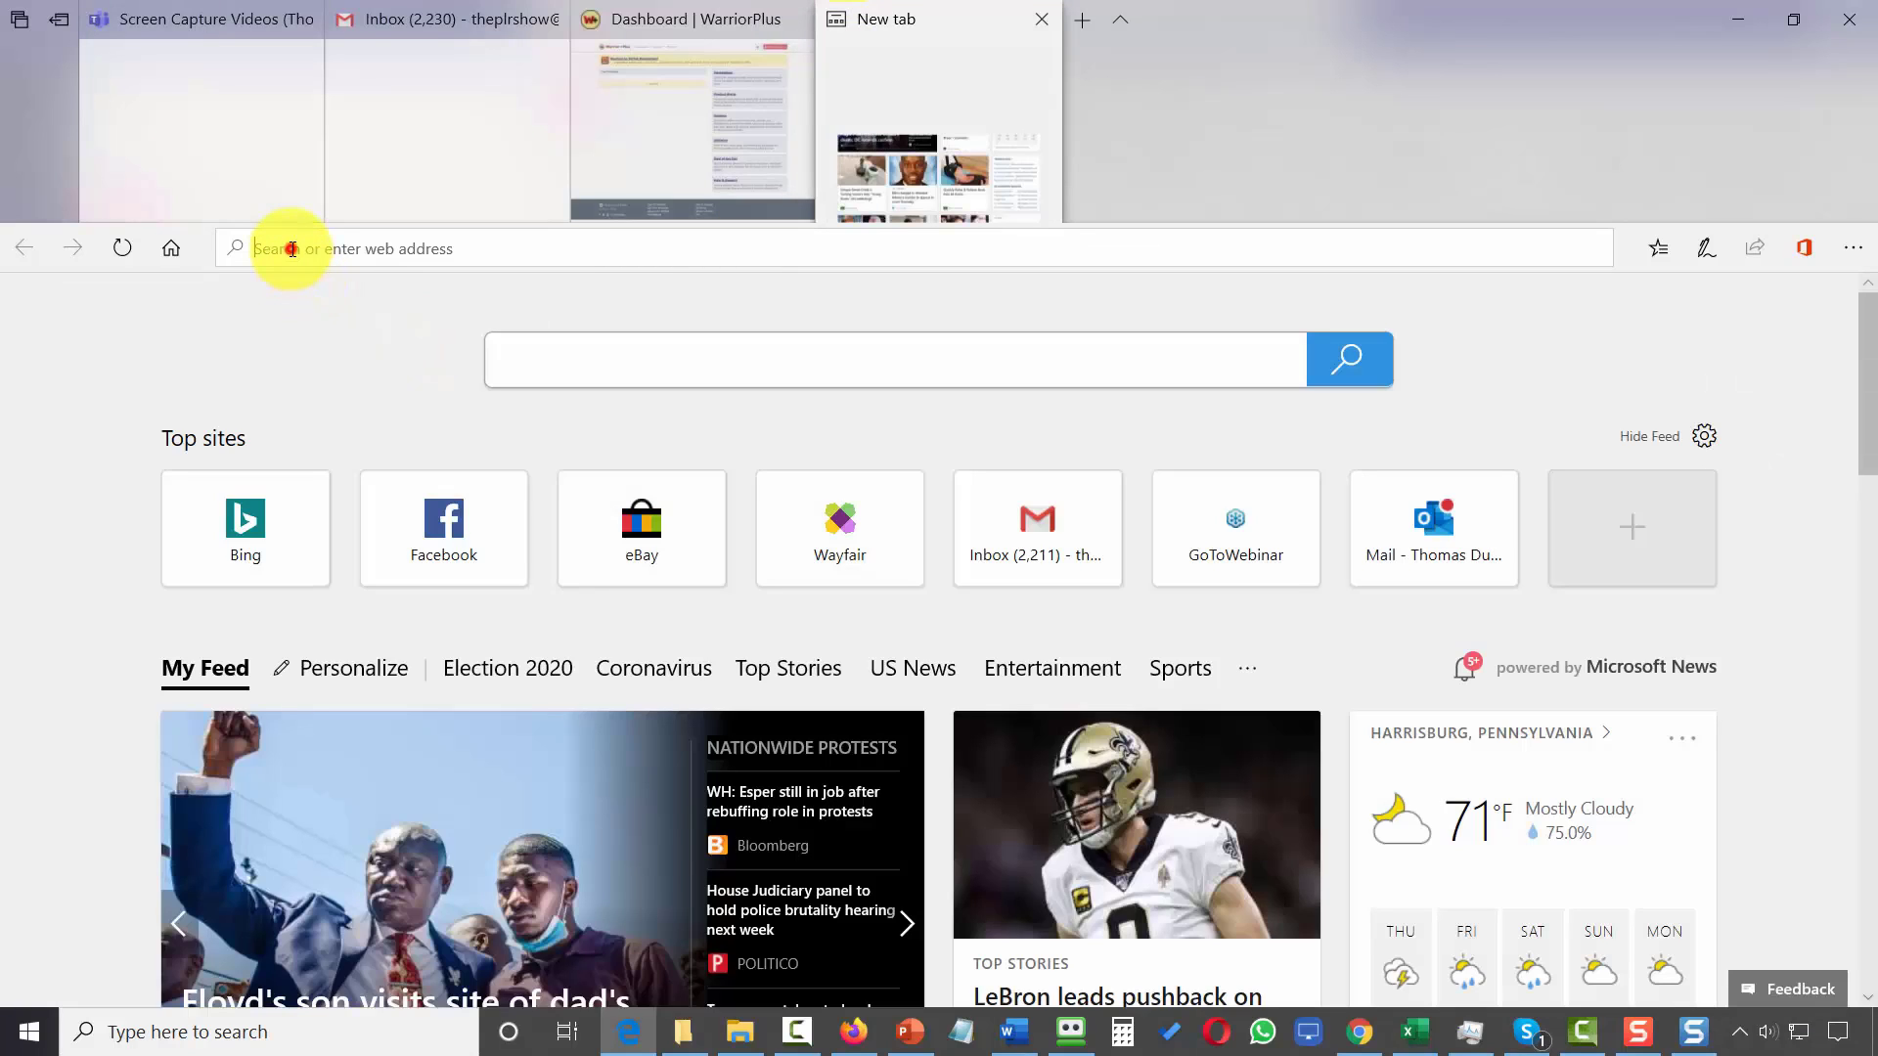
left_click(291, 249)
key("ctrl+v")
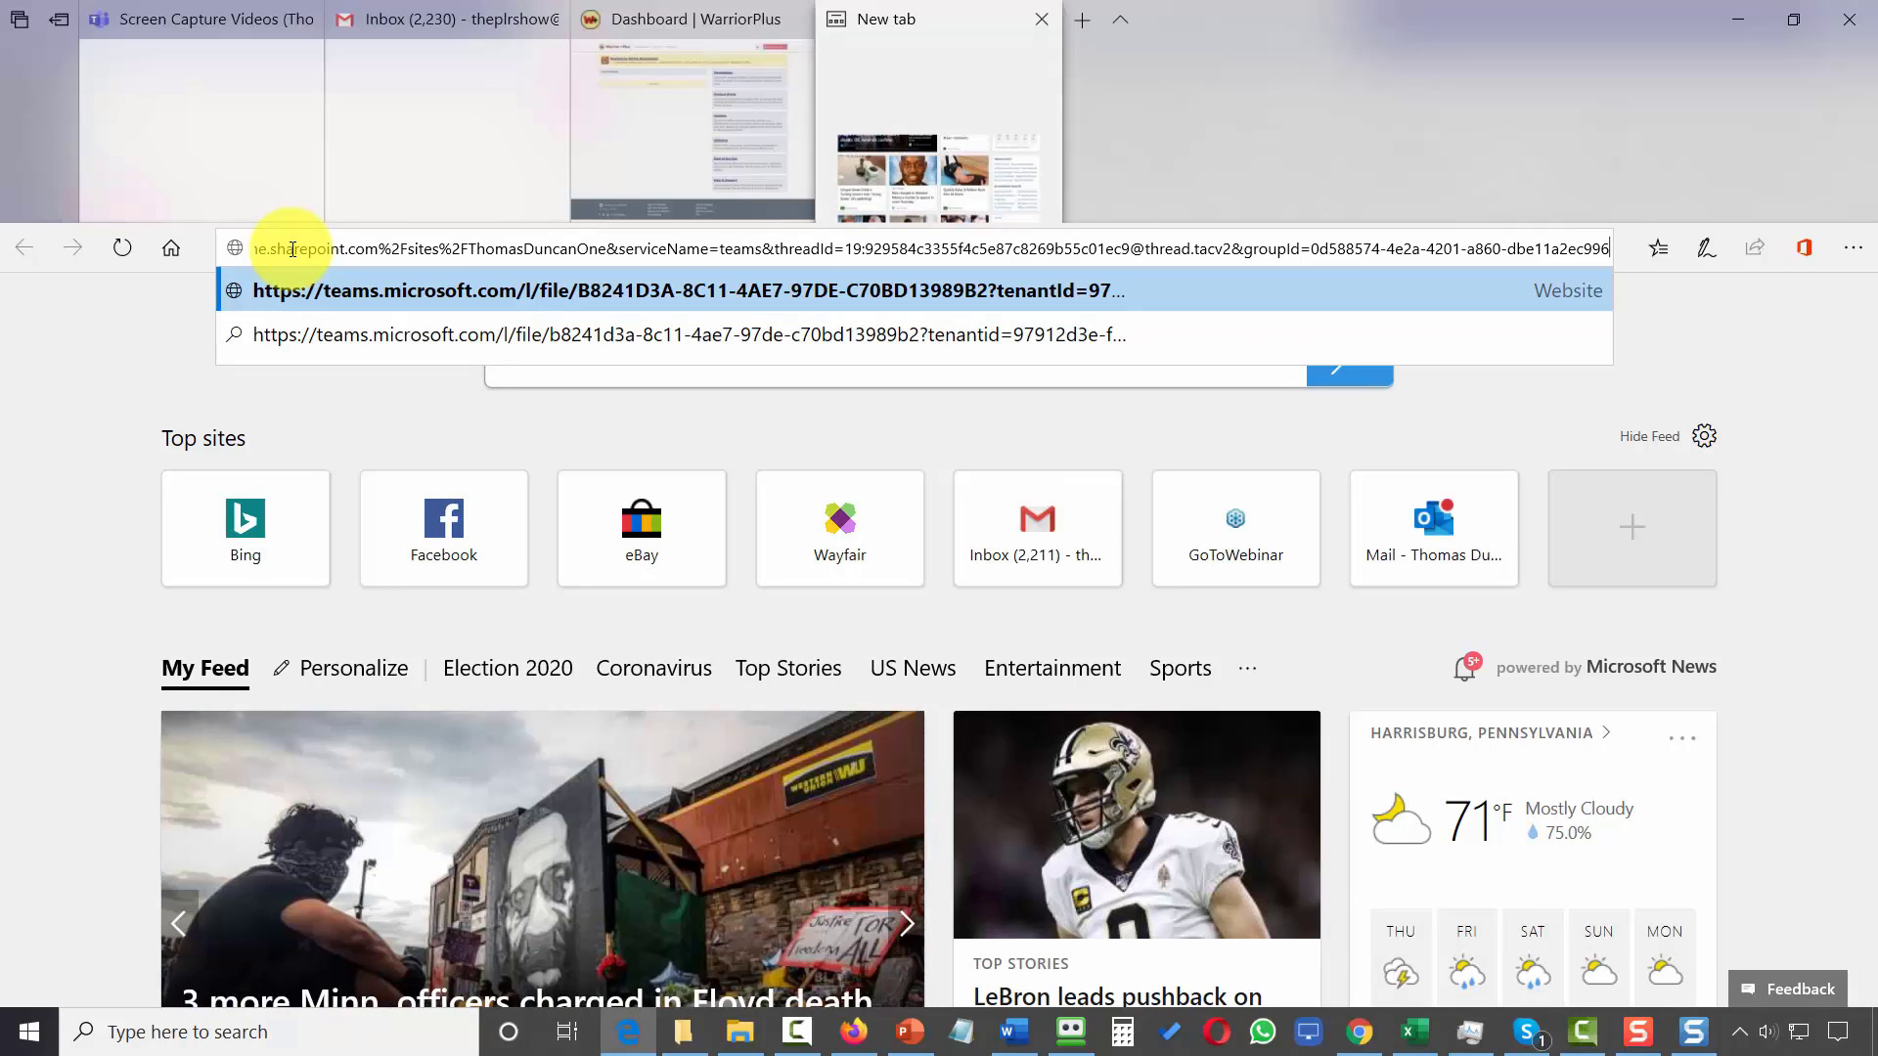
key("Return")
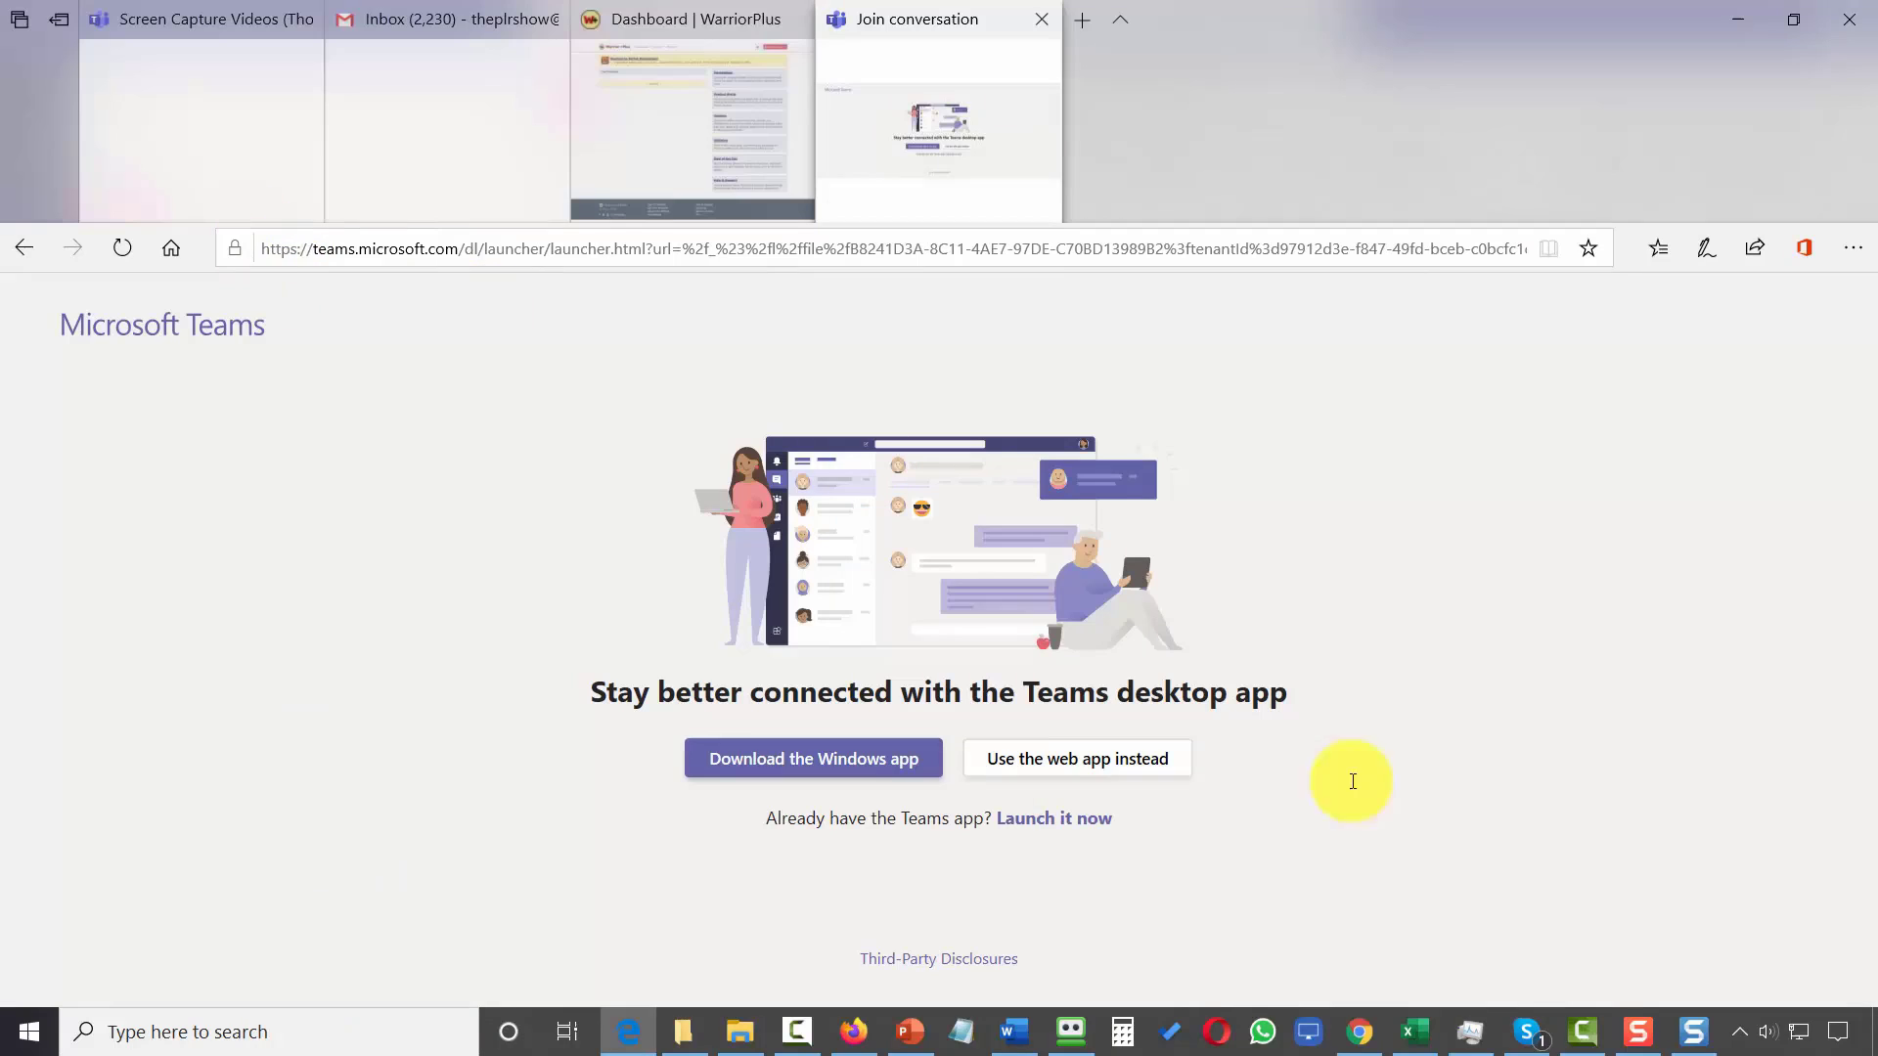
Continue in the Teams web app instead of the desktop app.
left_click(1078, 767)
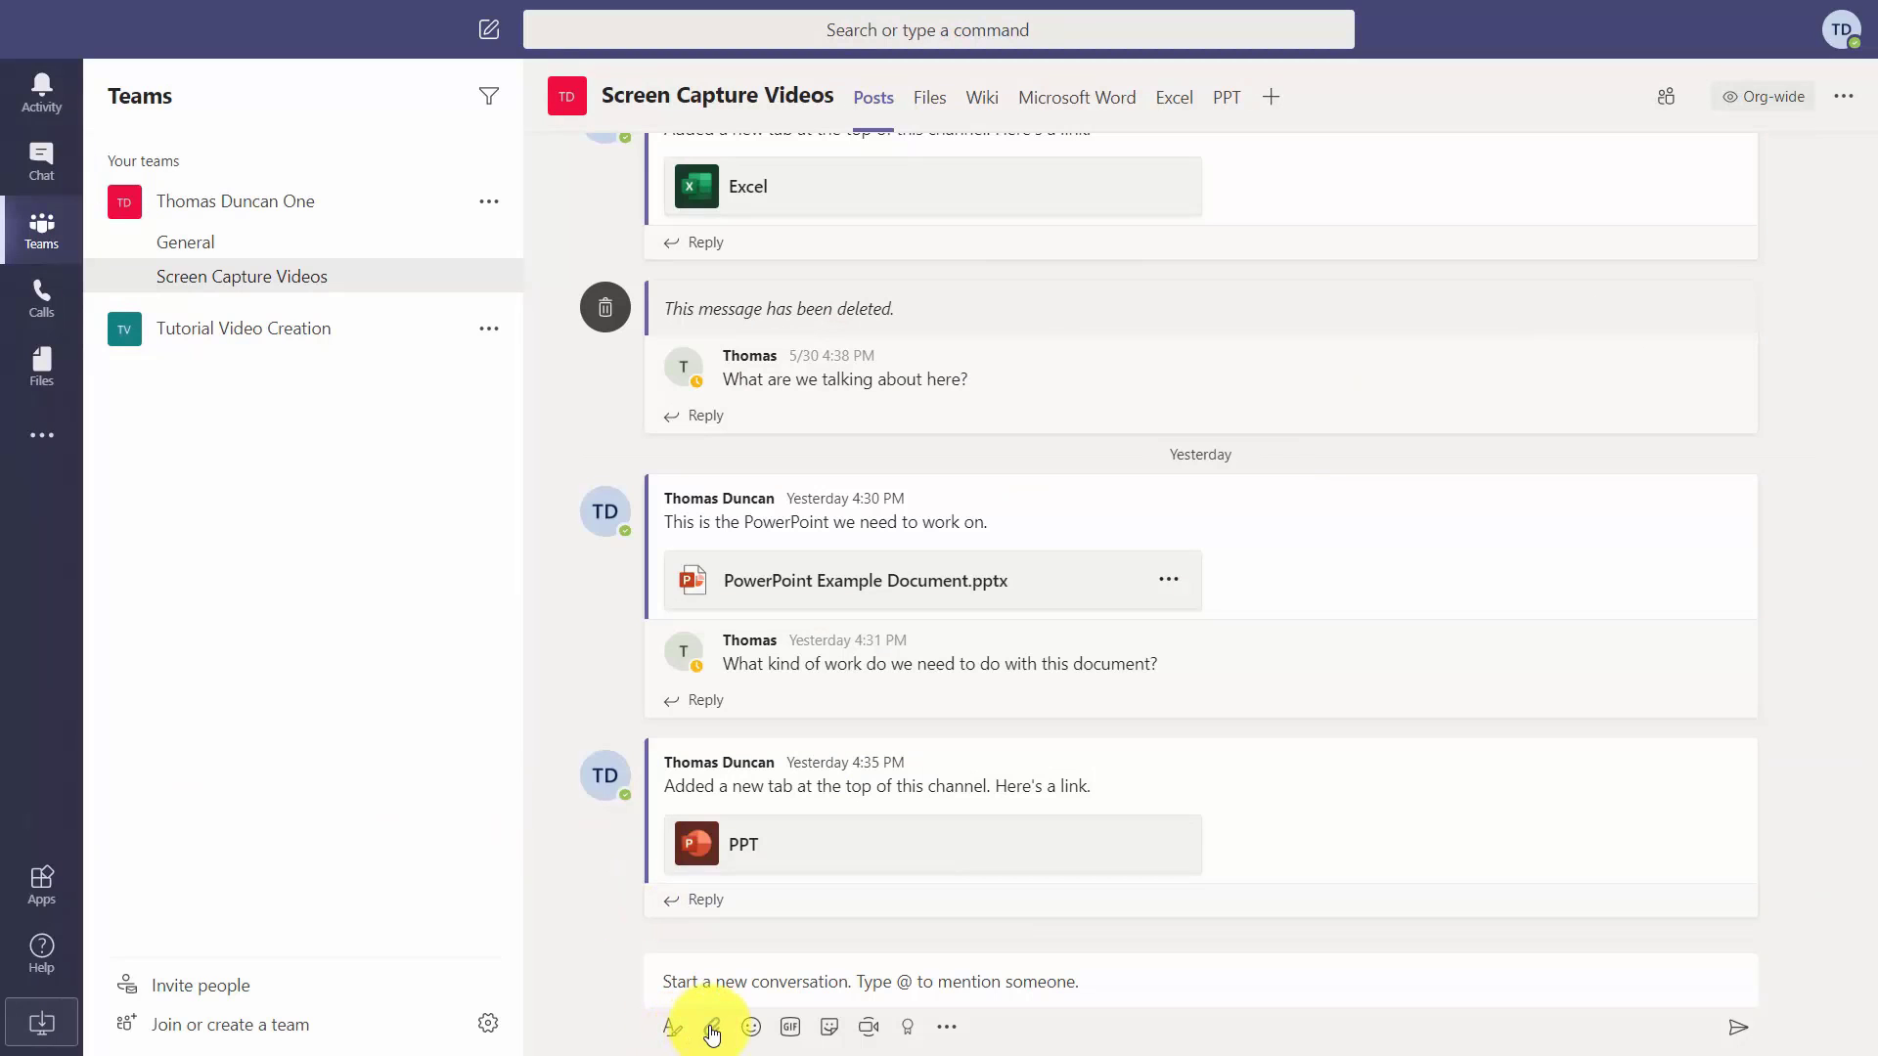
Start attaching a OneDrive file to a new channel post.
left_click(713, 1029)
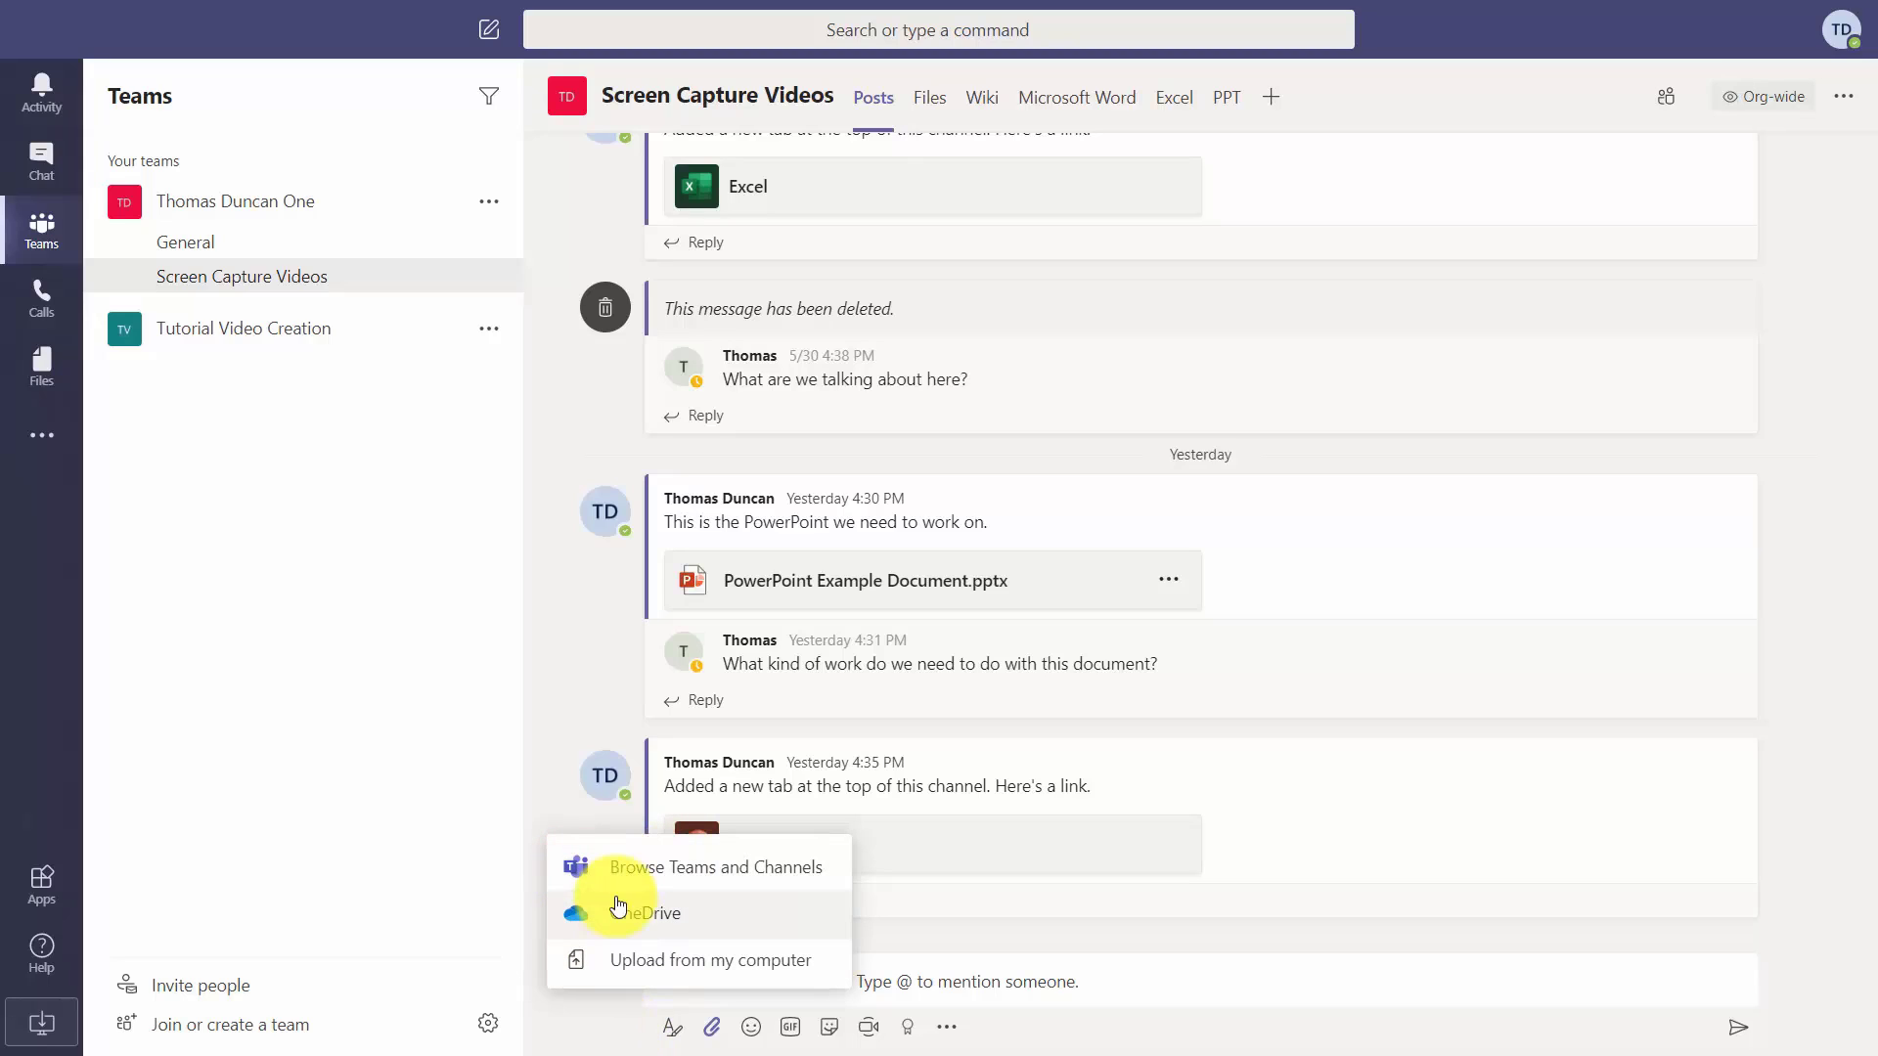
left_click(620, 909)
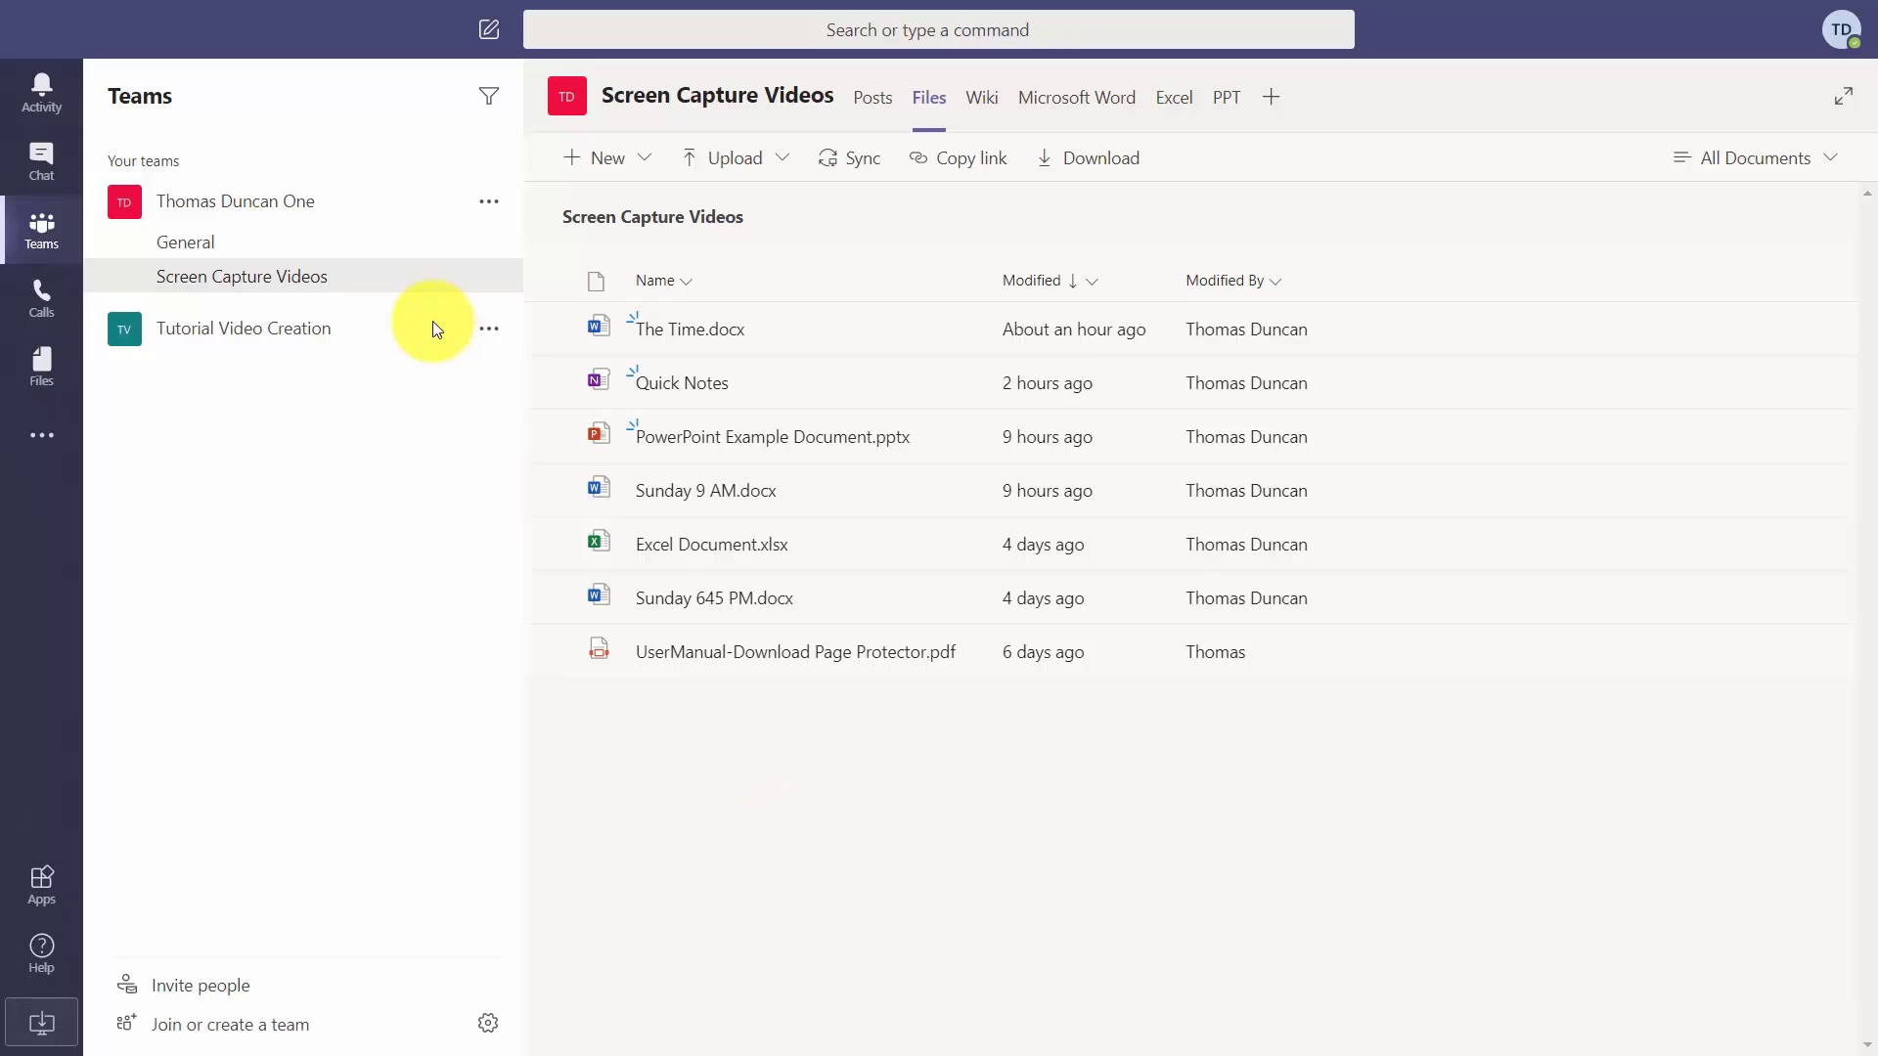
Bring up the Screen Capture Videos channel's More options menu.
left_click(280, 204)
left_click(284, 209)
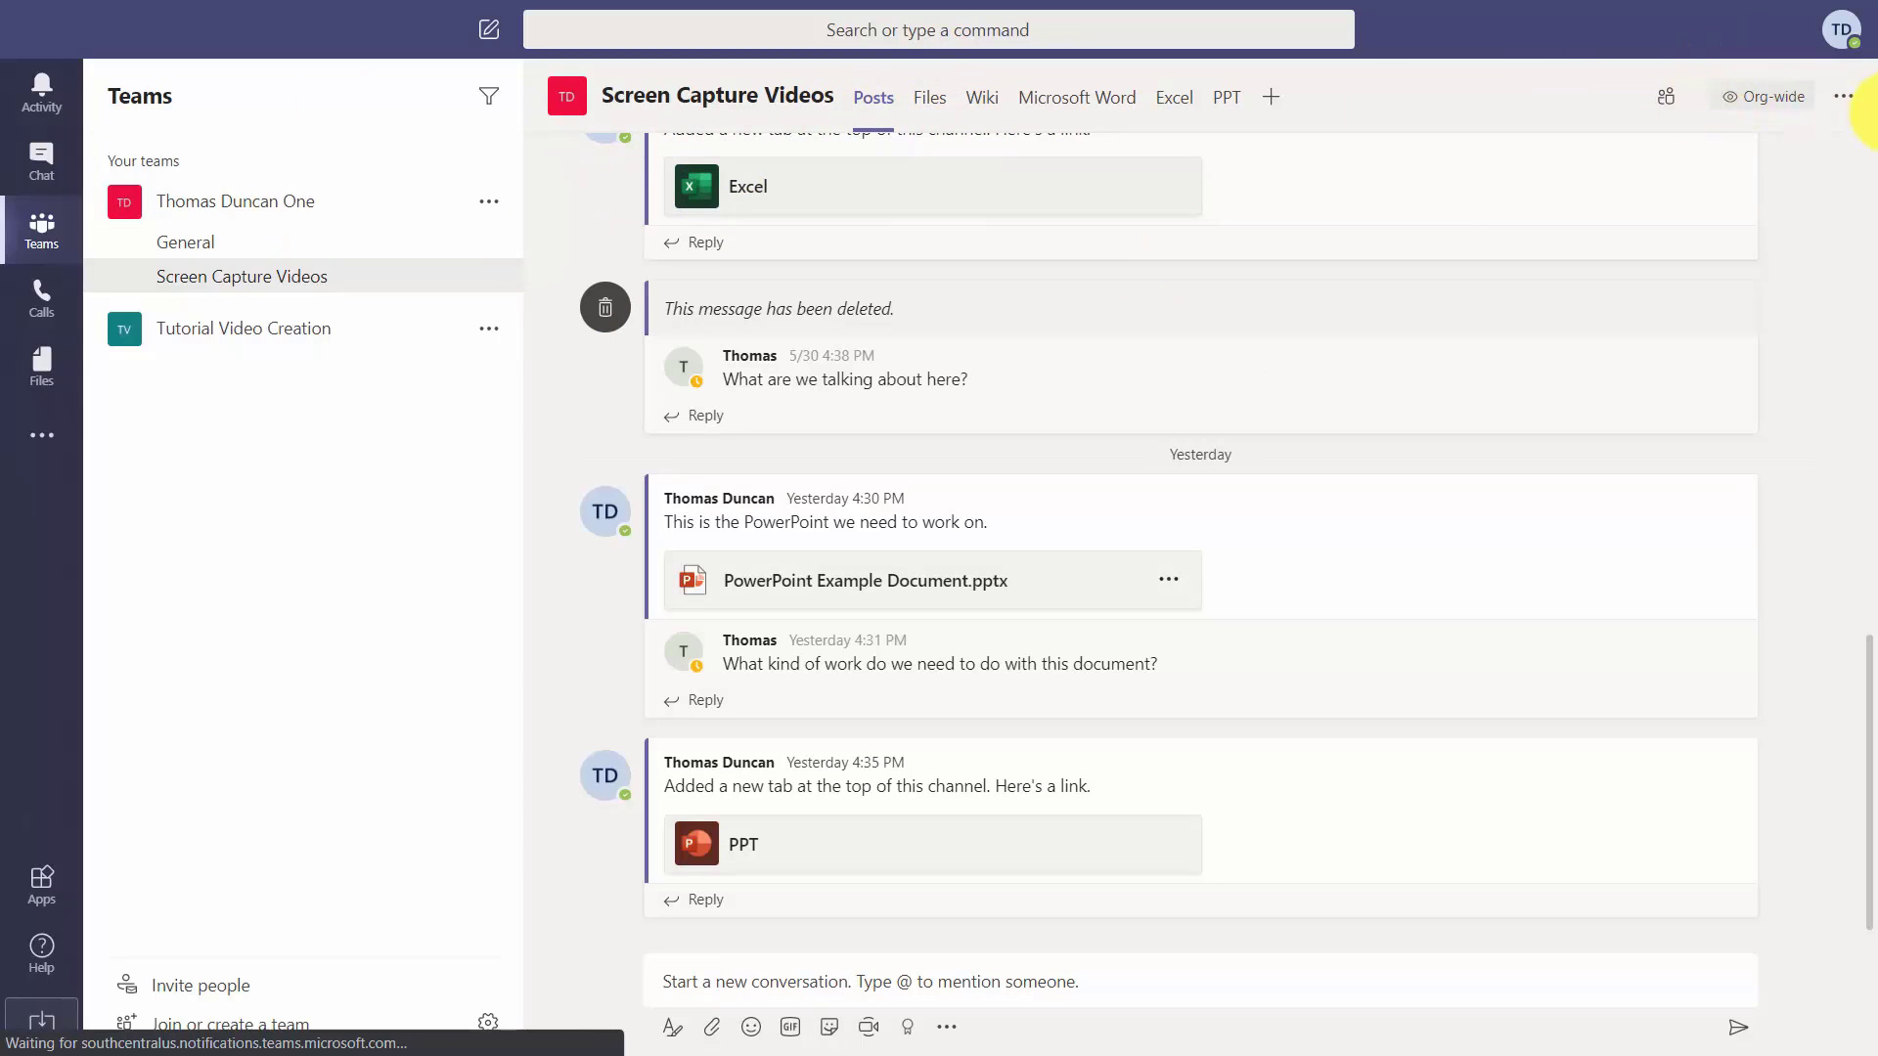
left_click(1845, 97)
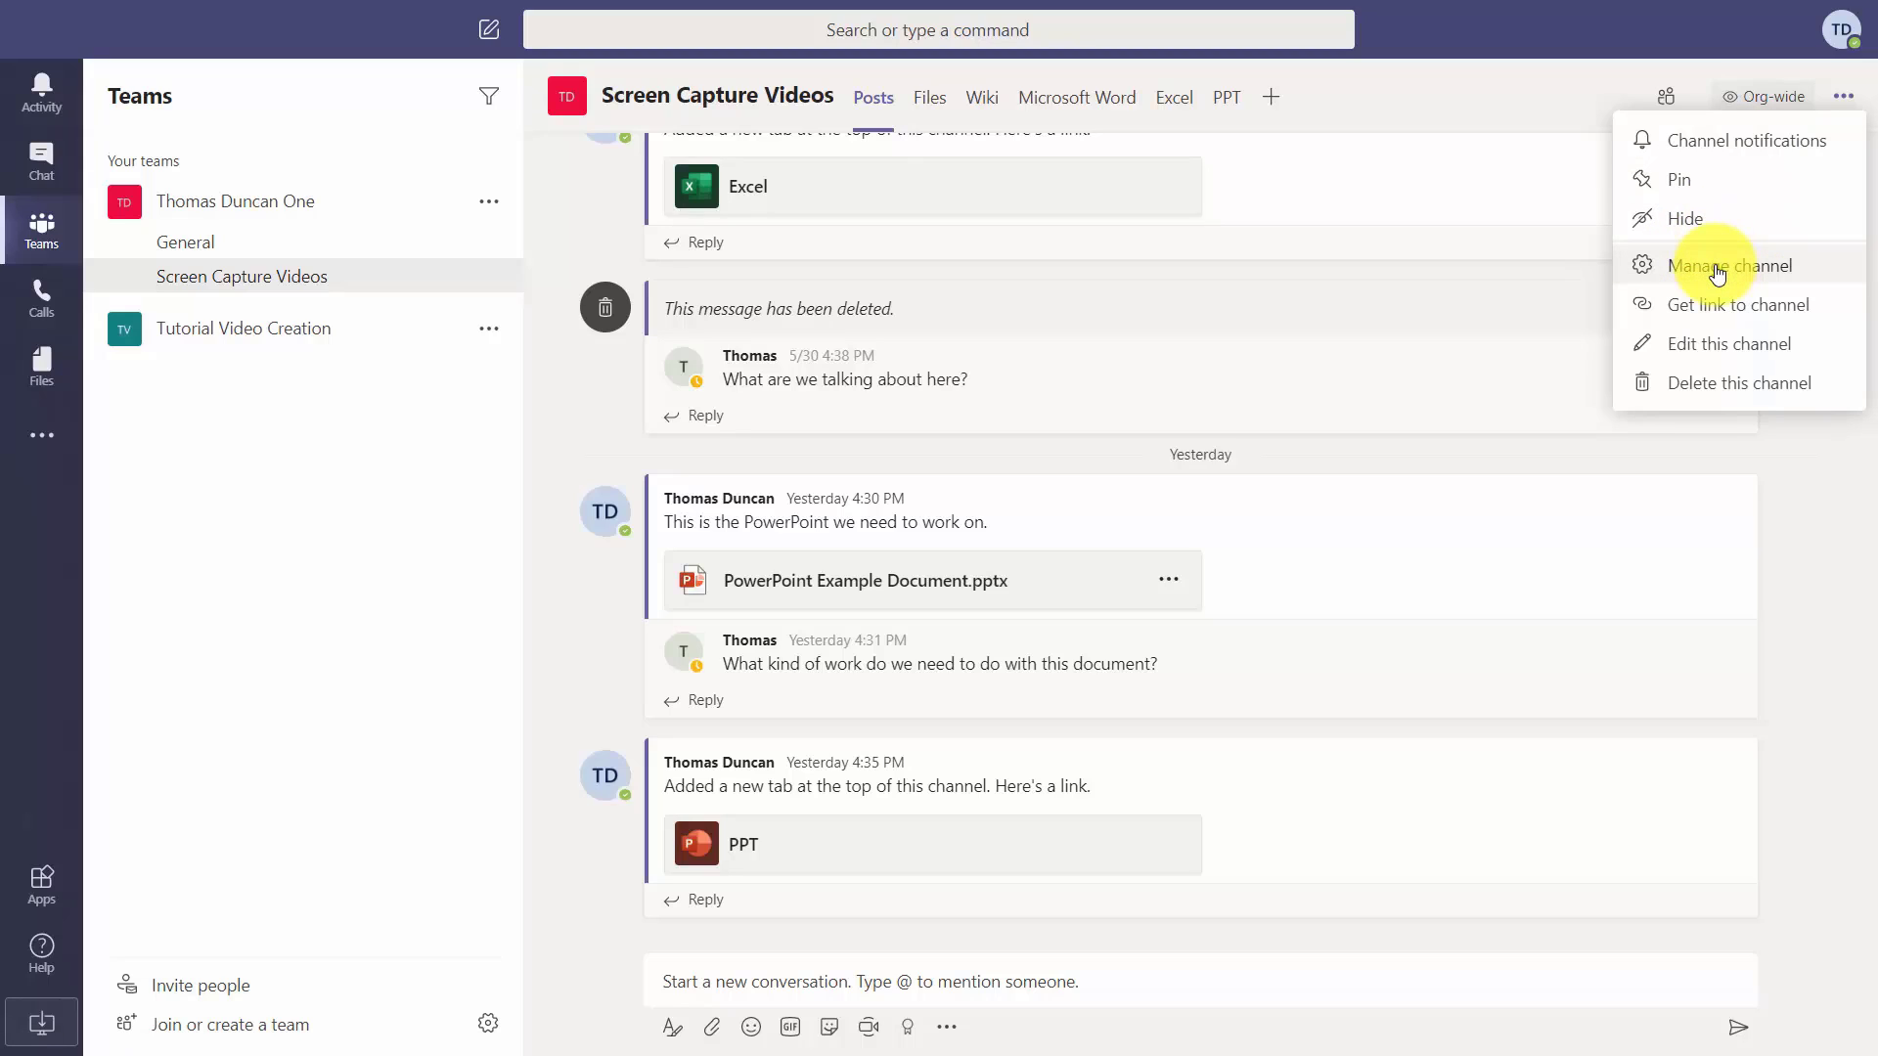
Turn channel moderation on and review the team owners moderator group without changes.
left_click(1718, 274)
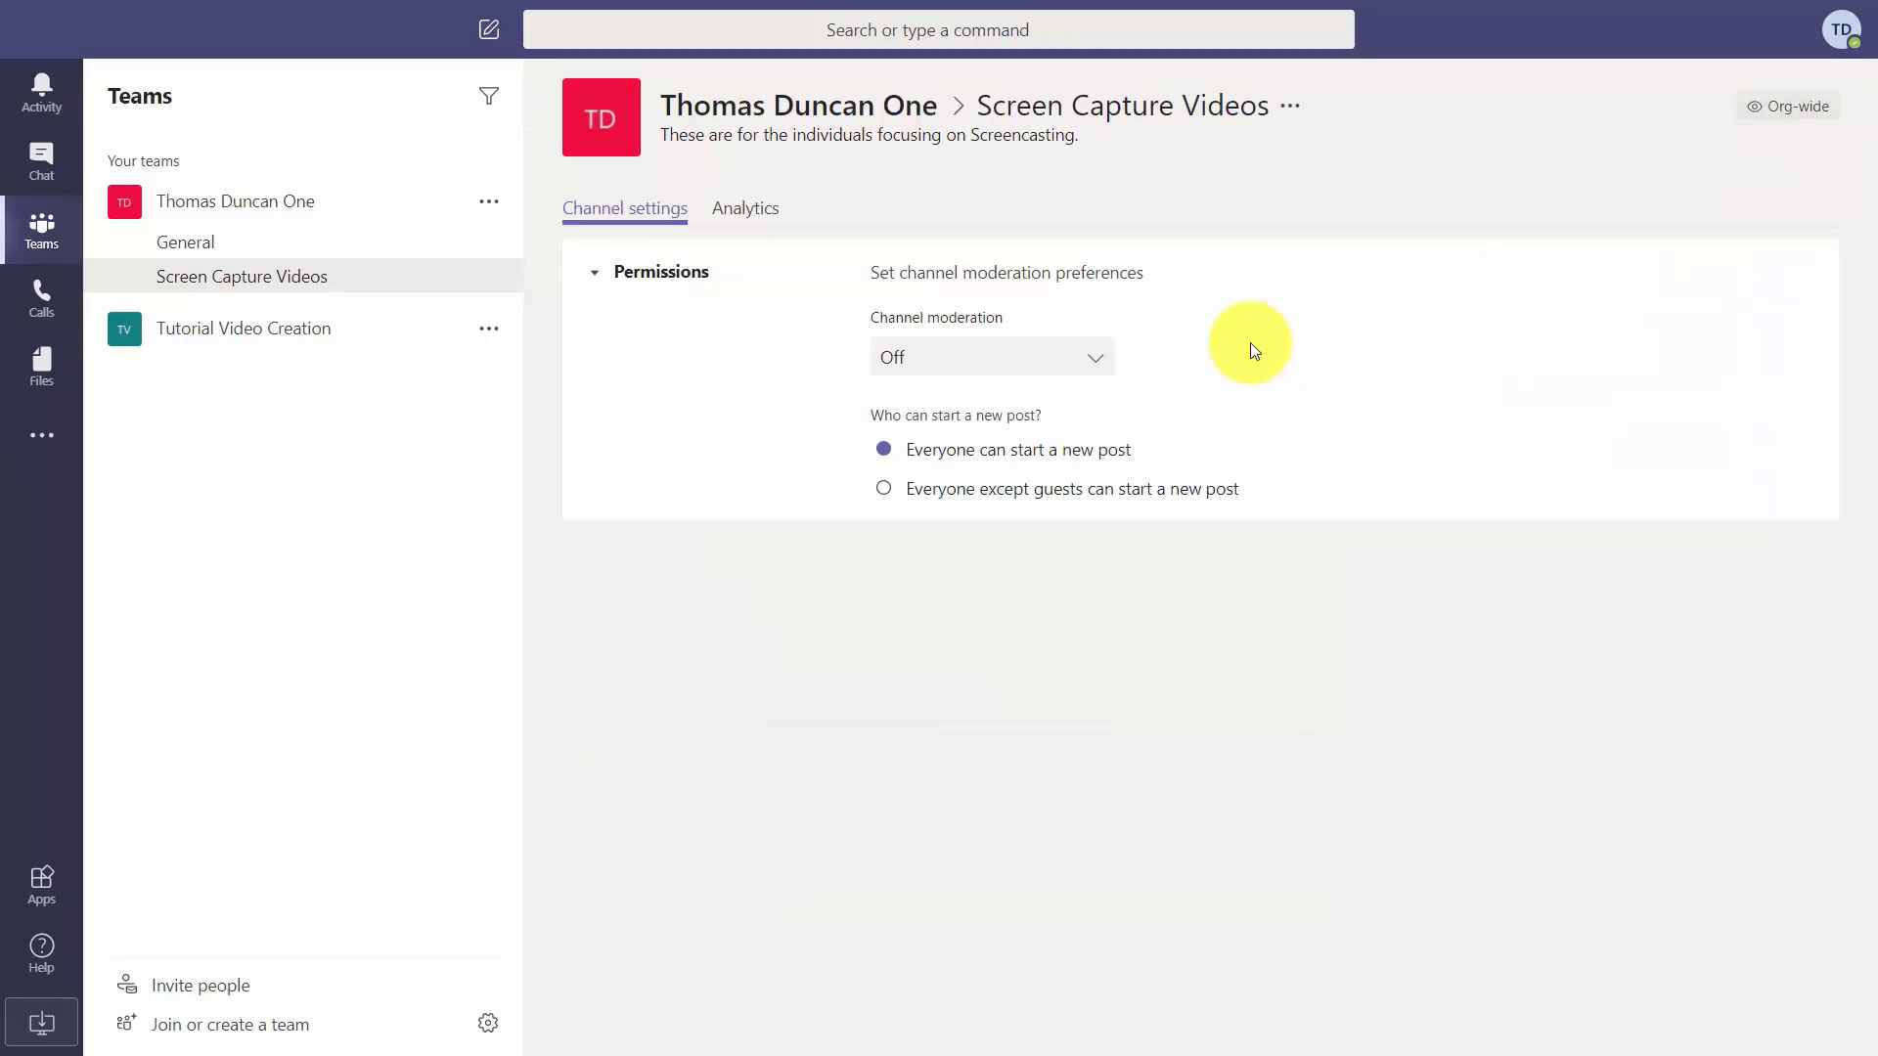
left_click(1100, 359)
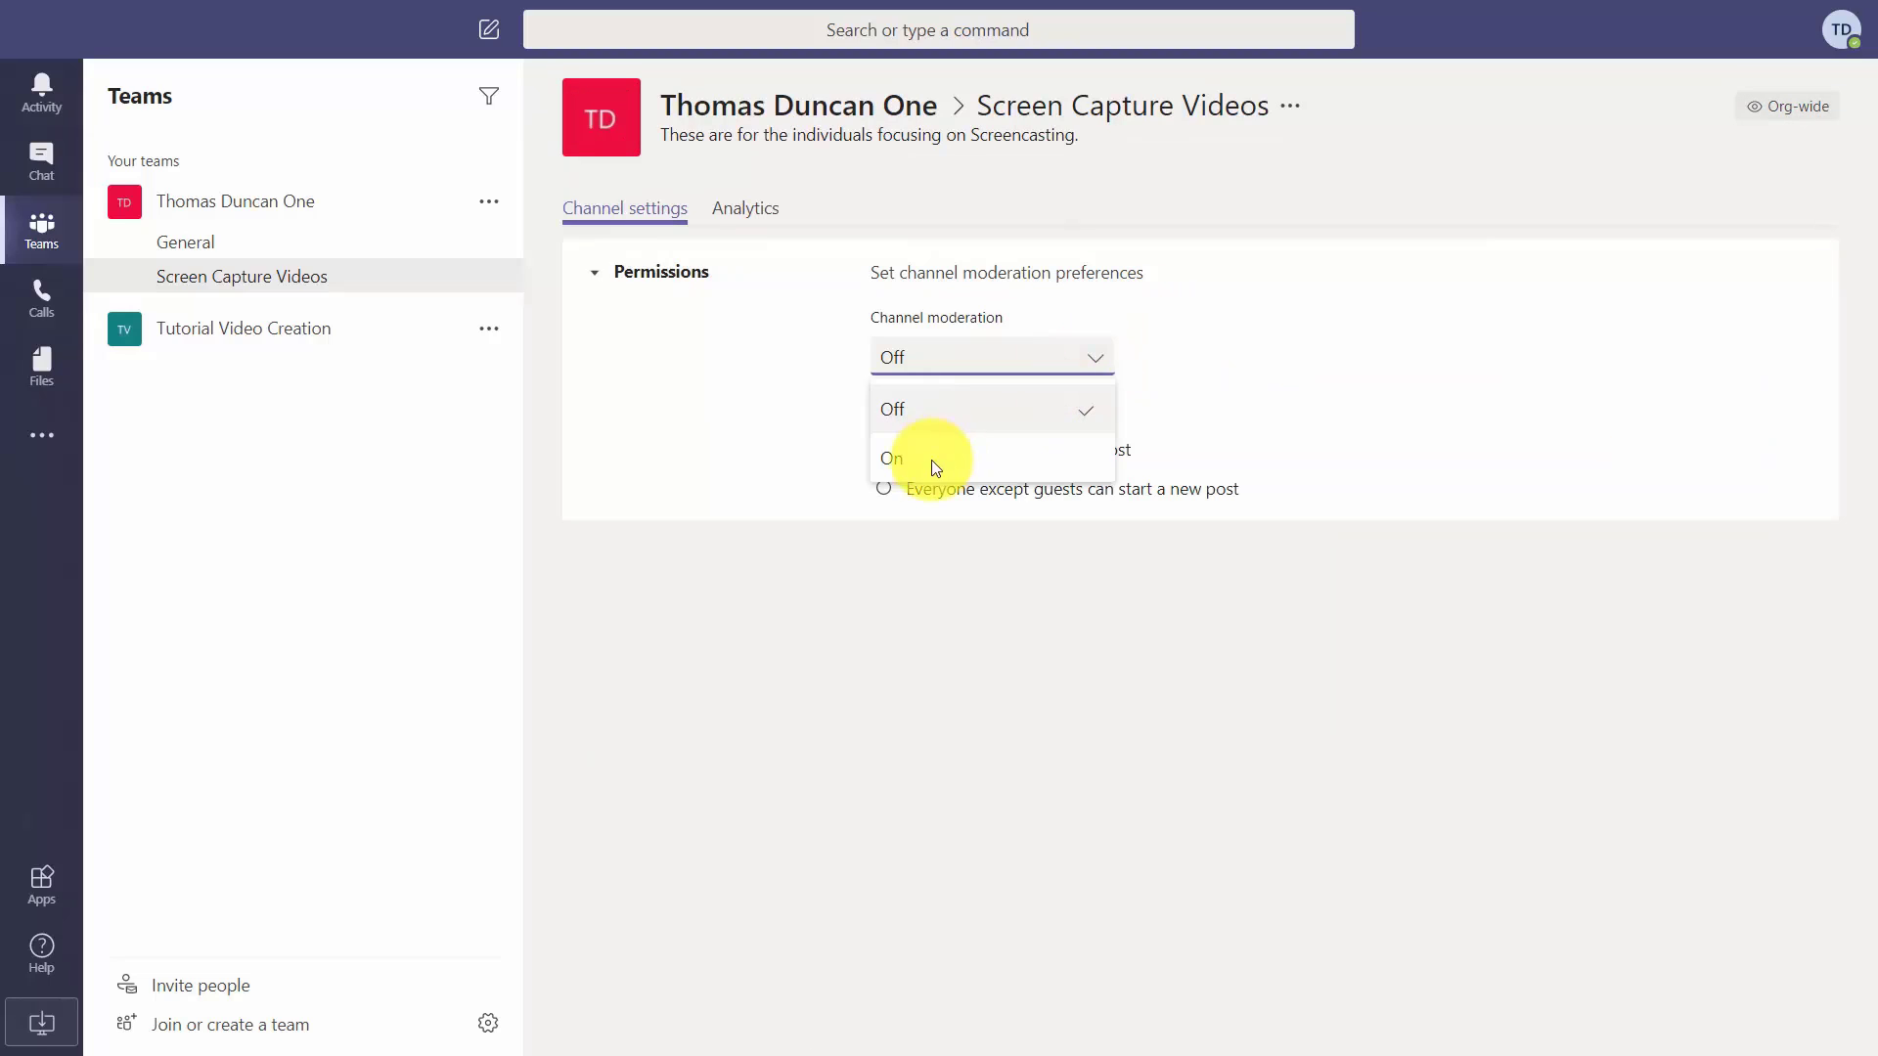
left_click(906, 458)
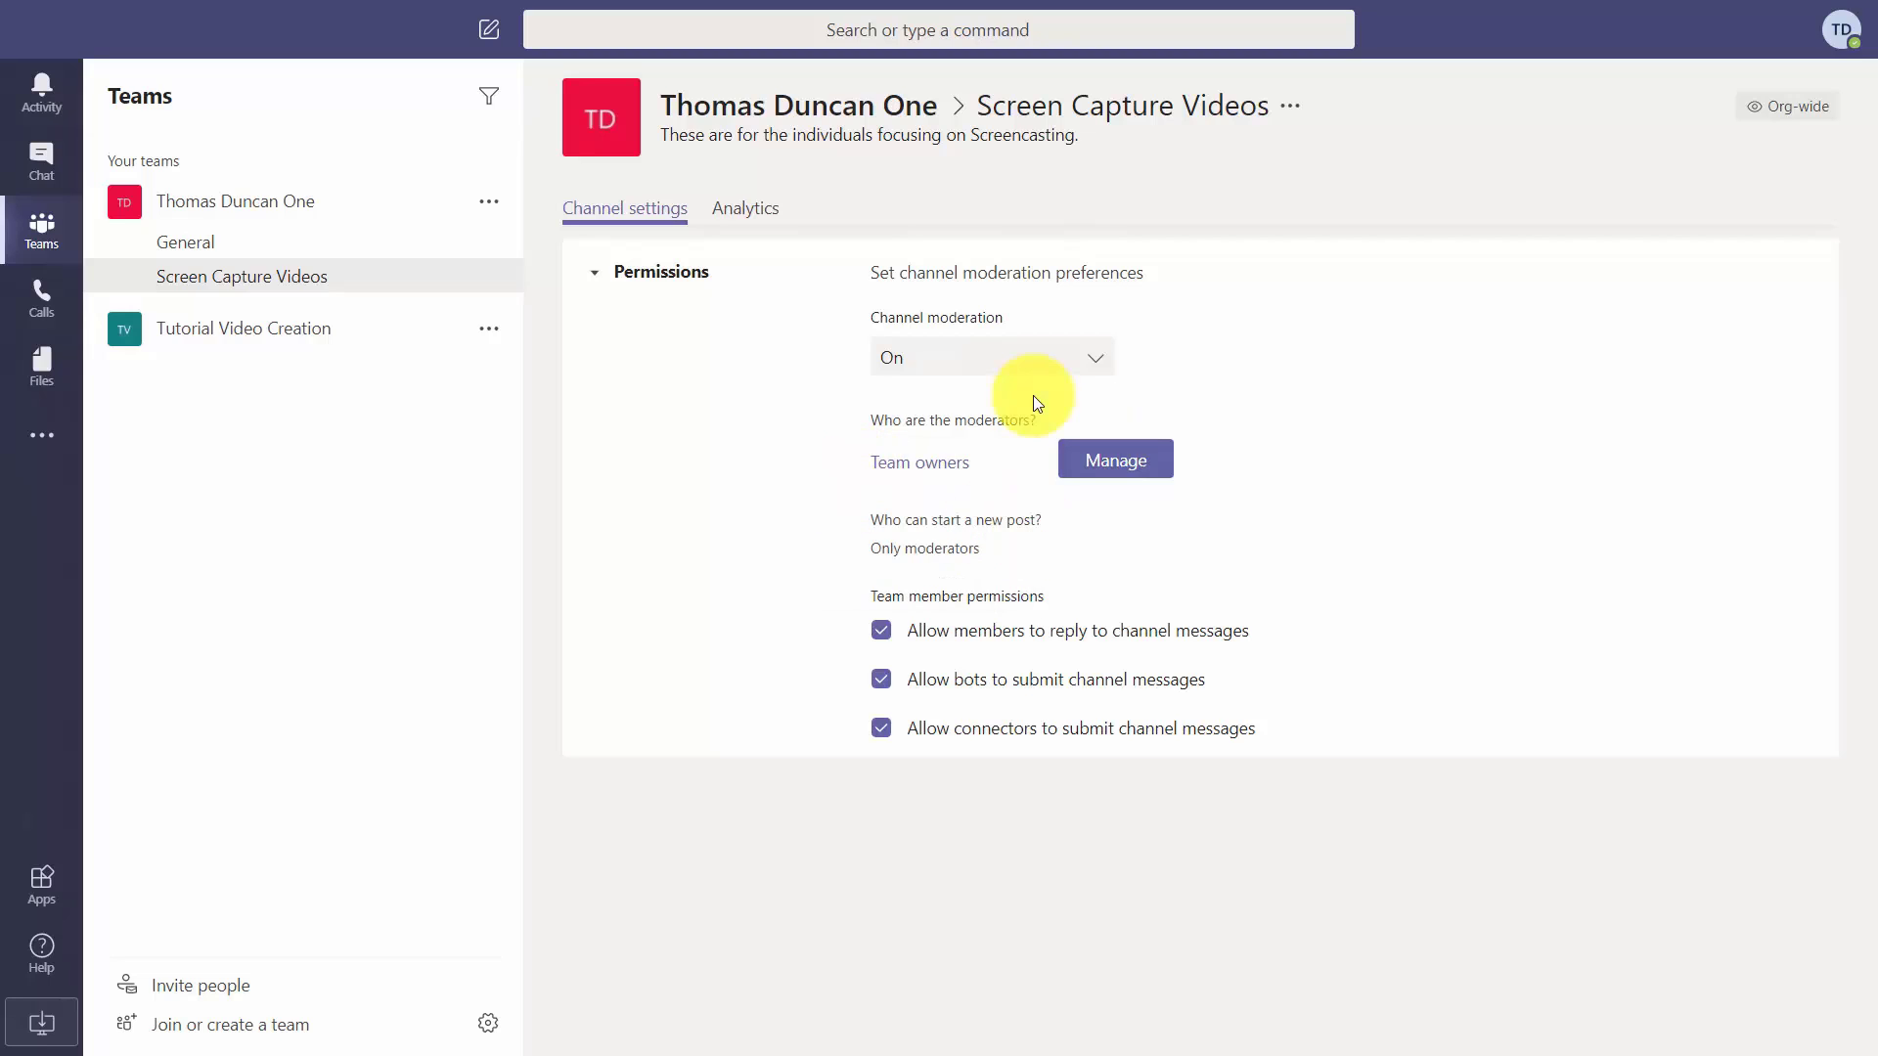
left_click(1076, 452)
left_click(855, 348)
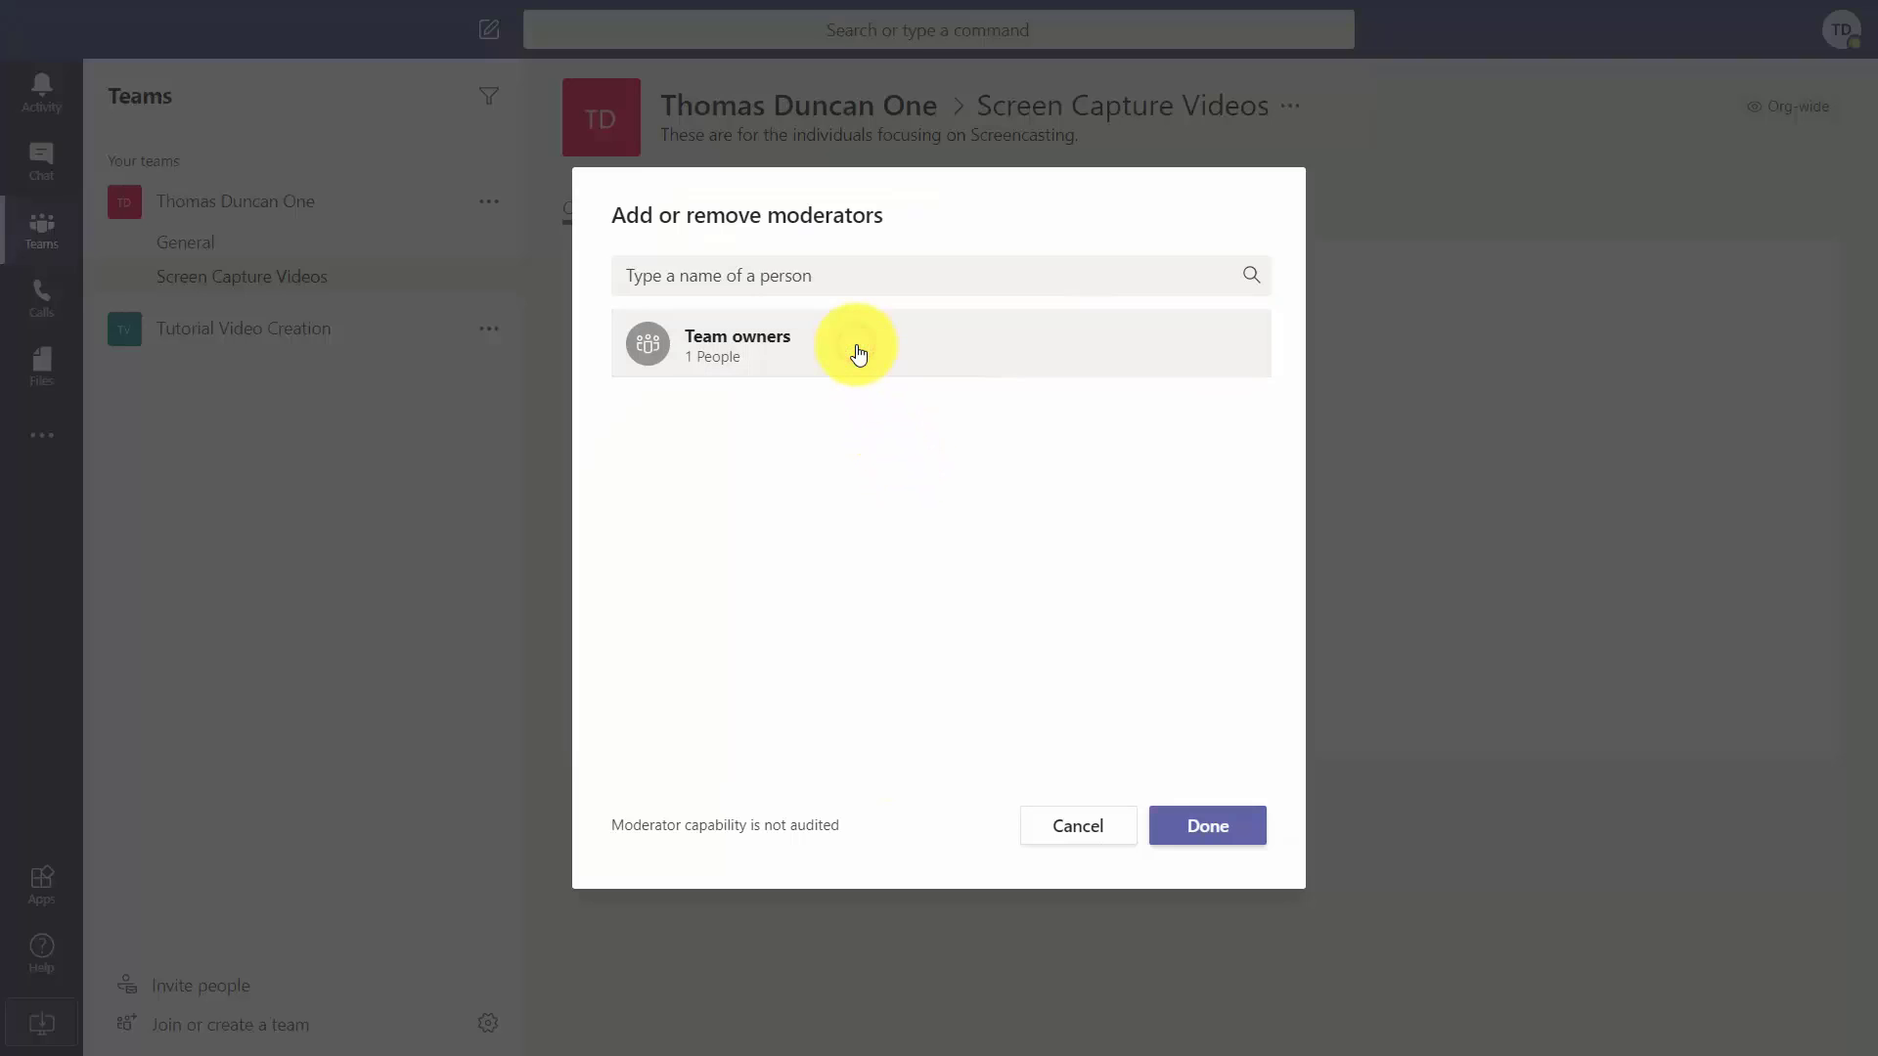
key("Escape")
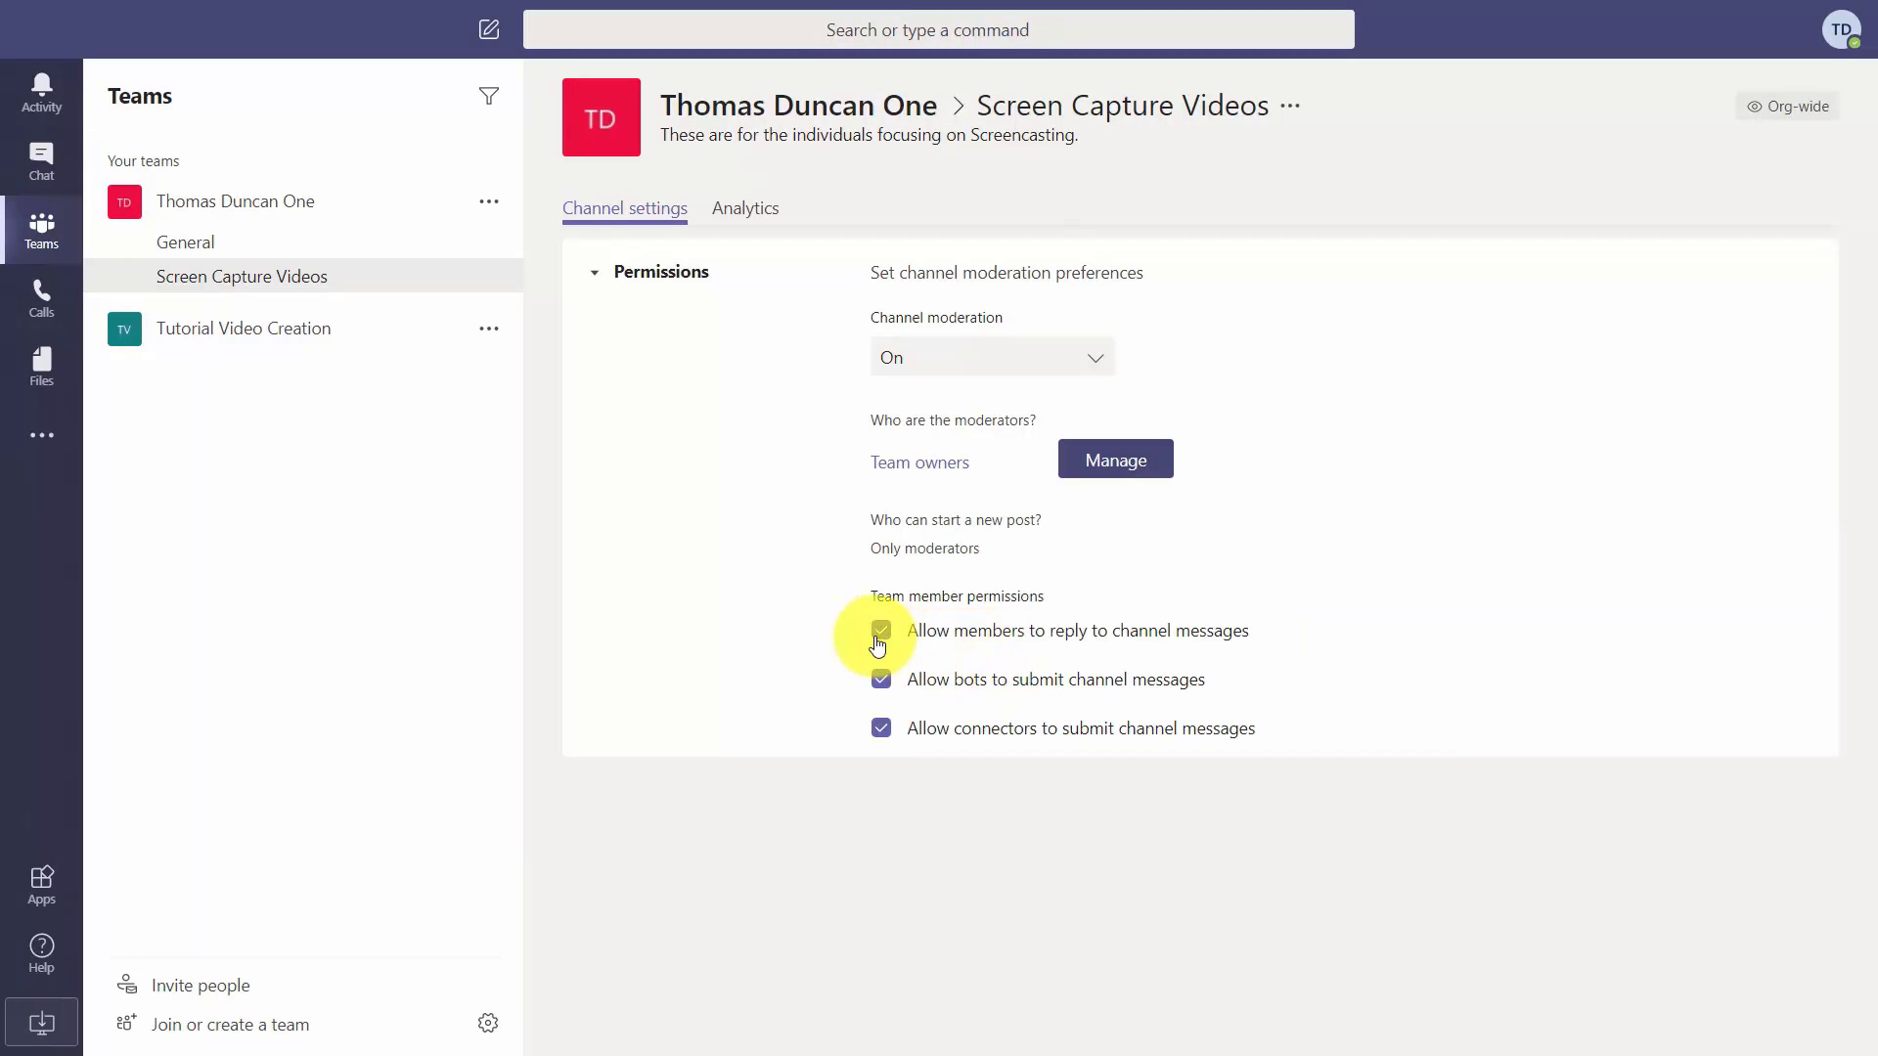
Keep member replies, bot and connector posting allowed, then view the channel's analytics.
left_click(881, 634)
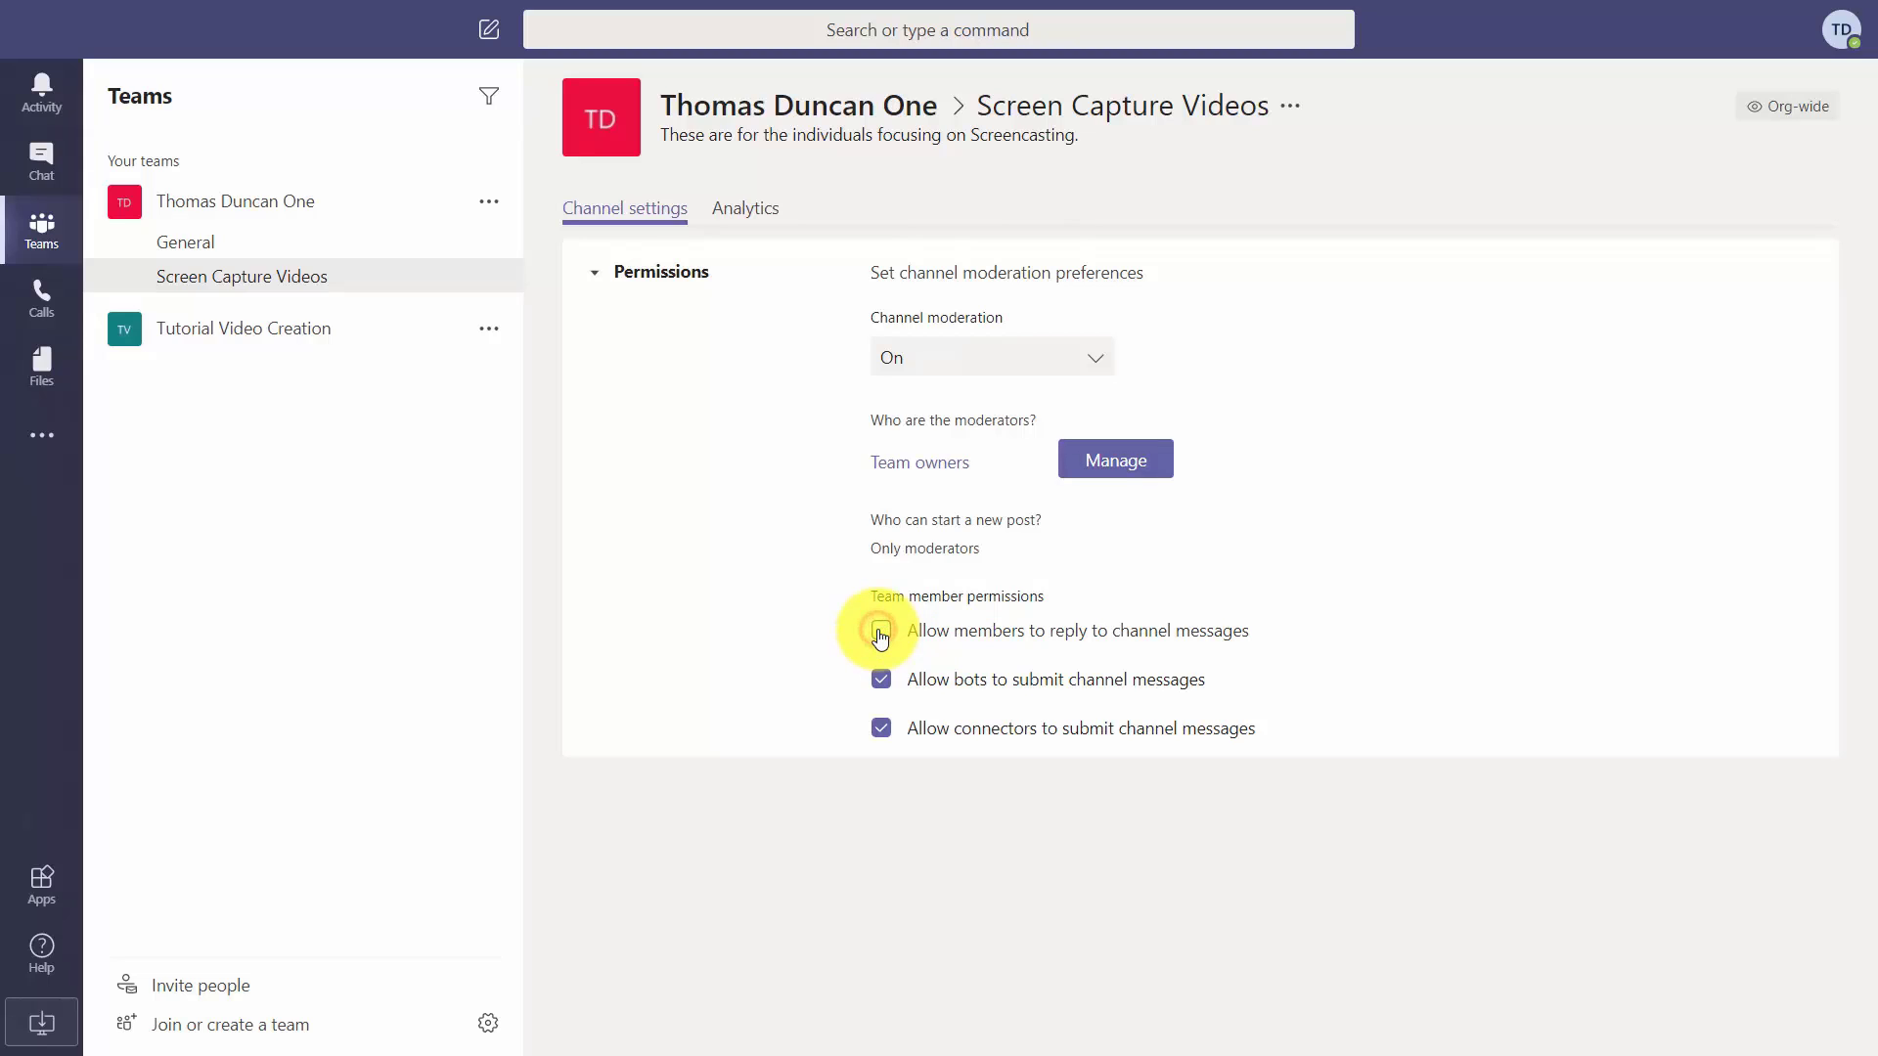
left_click(881, 633)
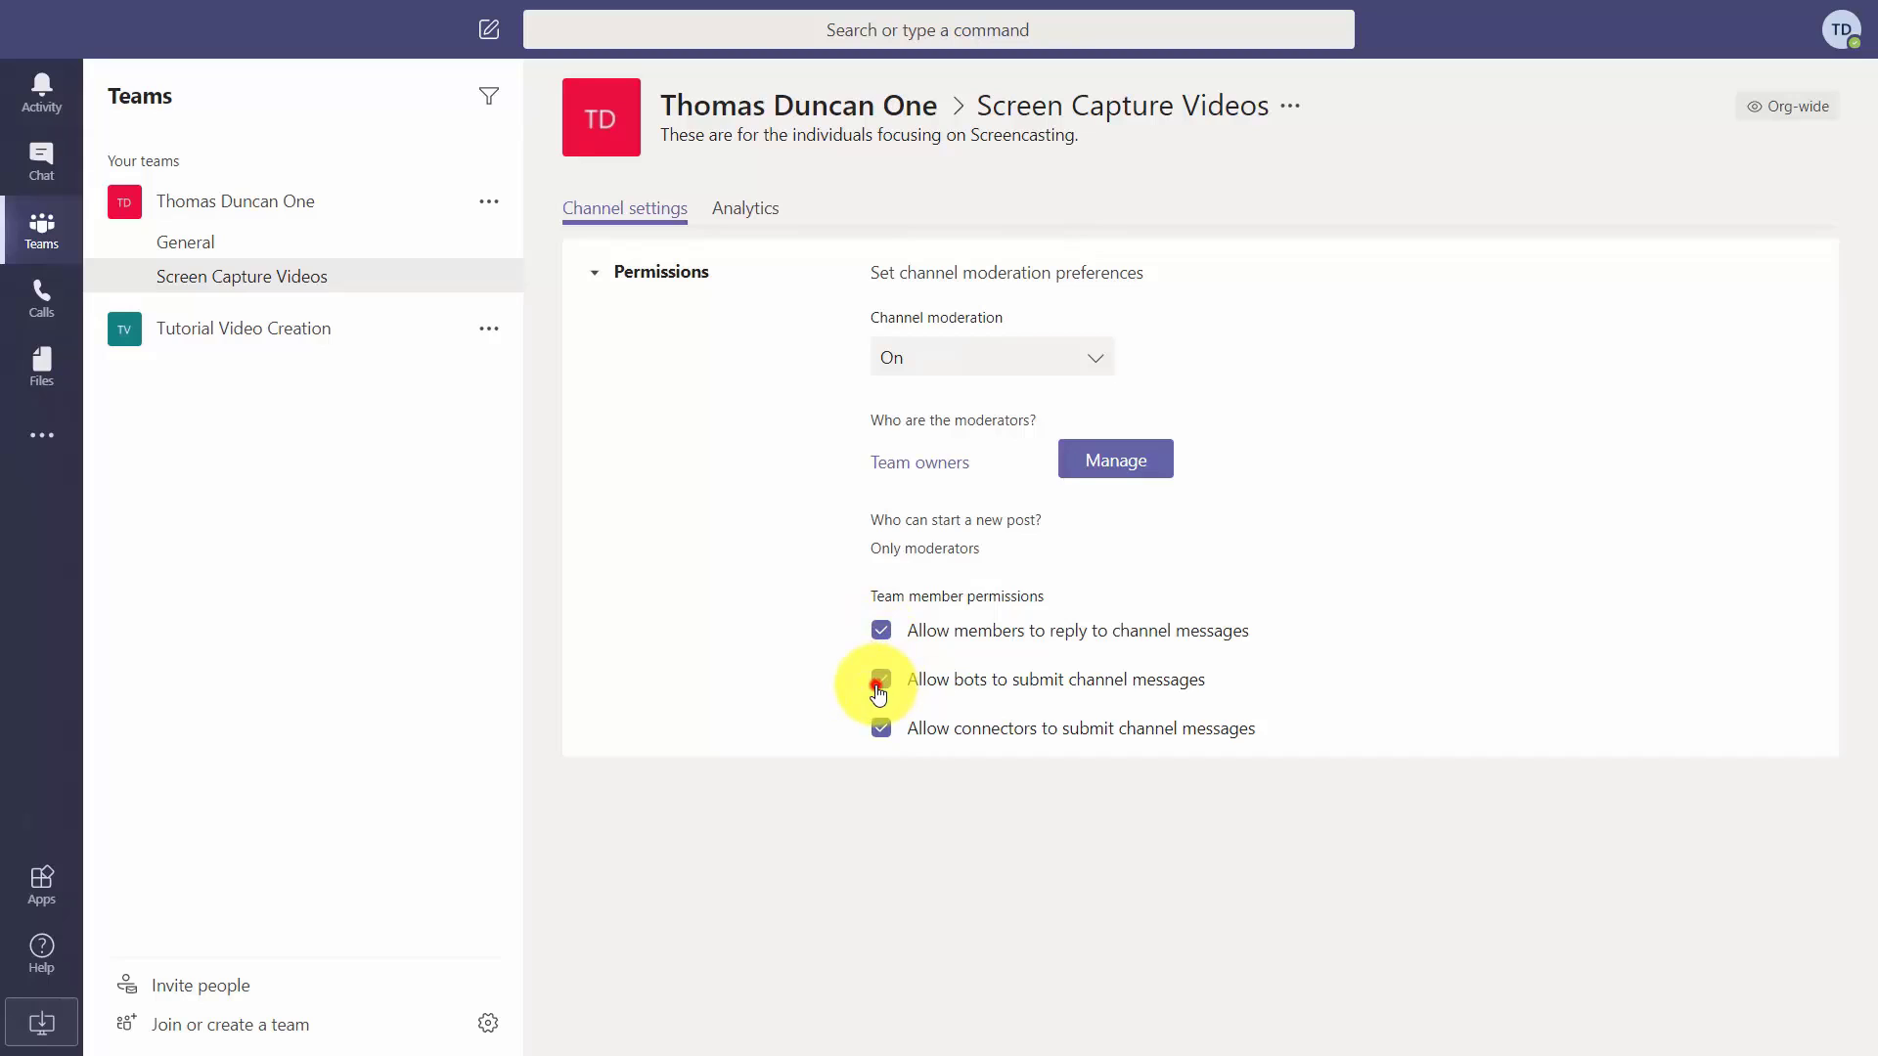
left_click(879, 685)
left_click(879, 684)
left_click(881, 728)
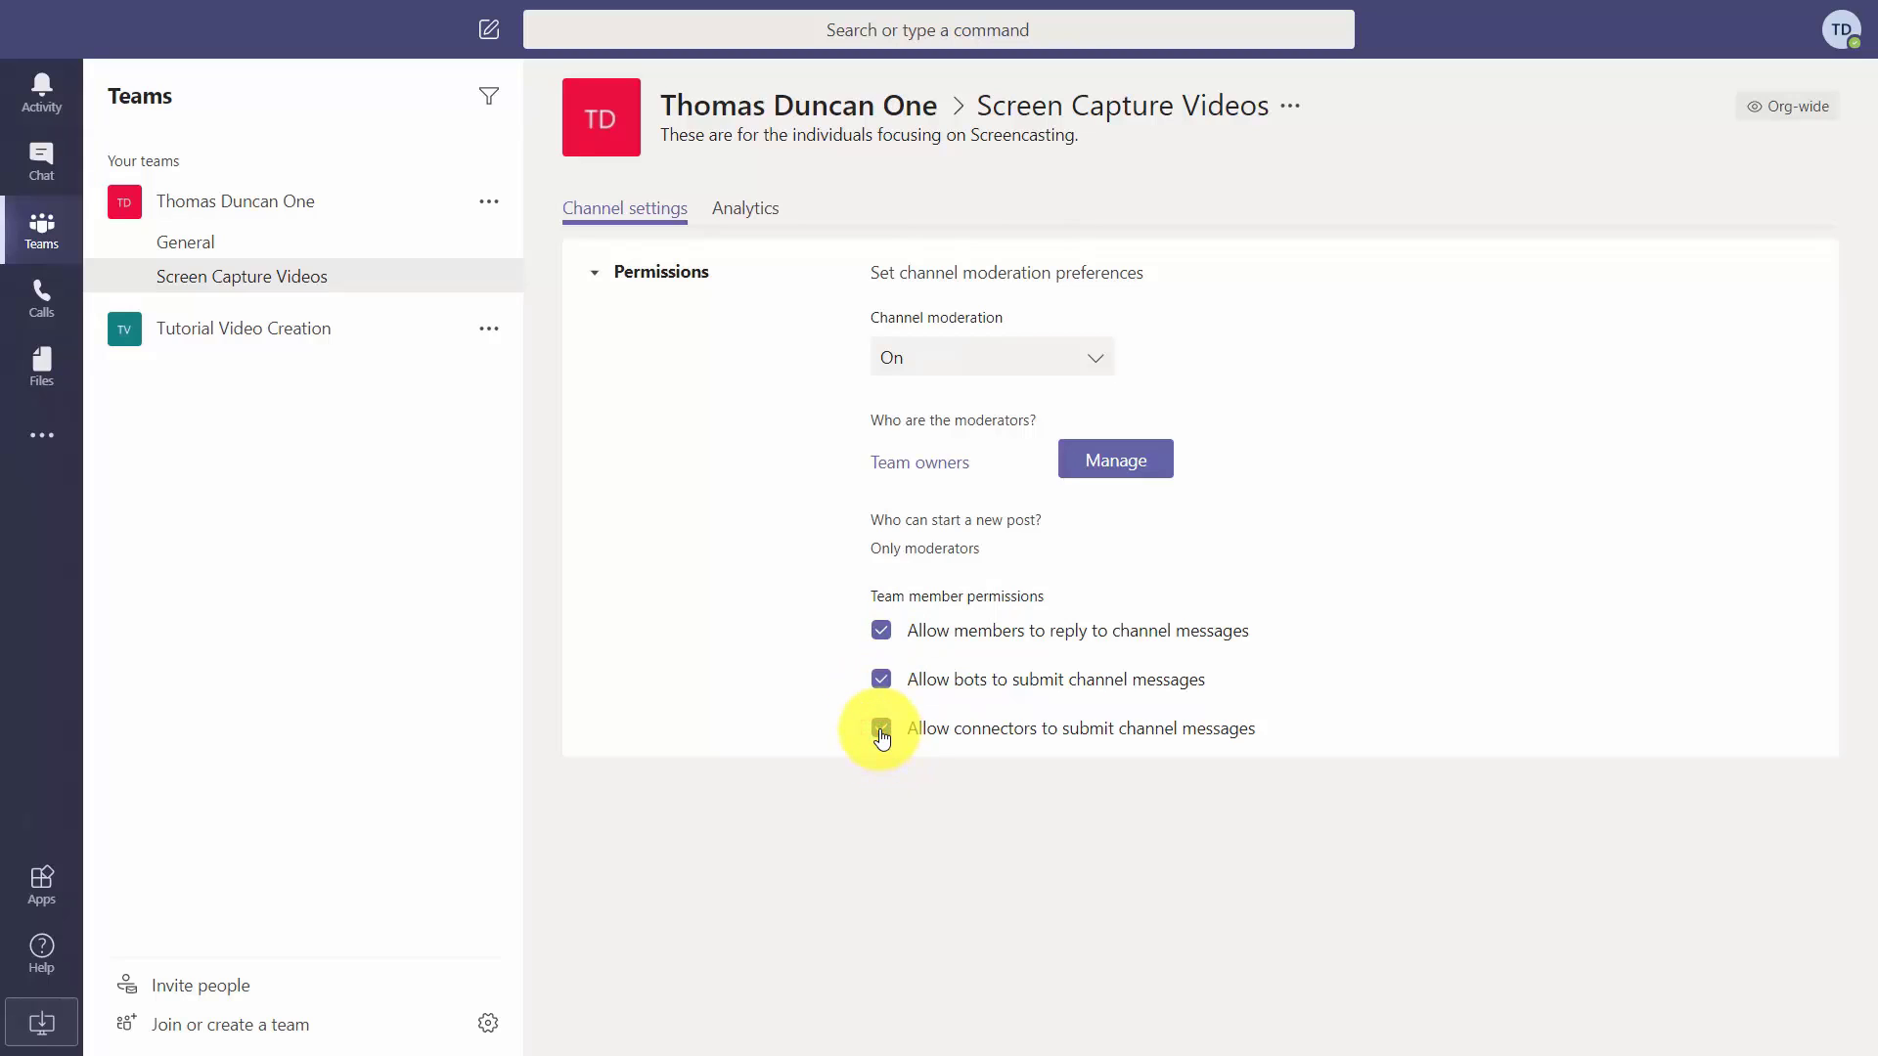
left_click(881, 729)
left_click(881, 729)
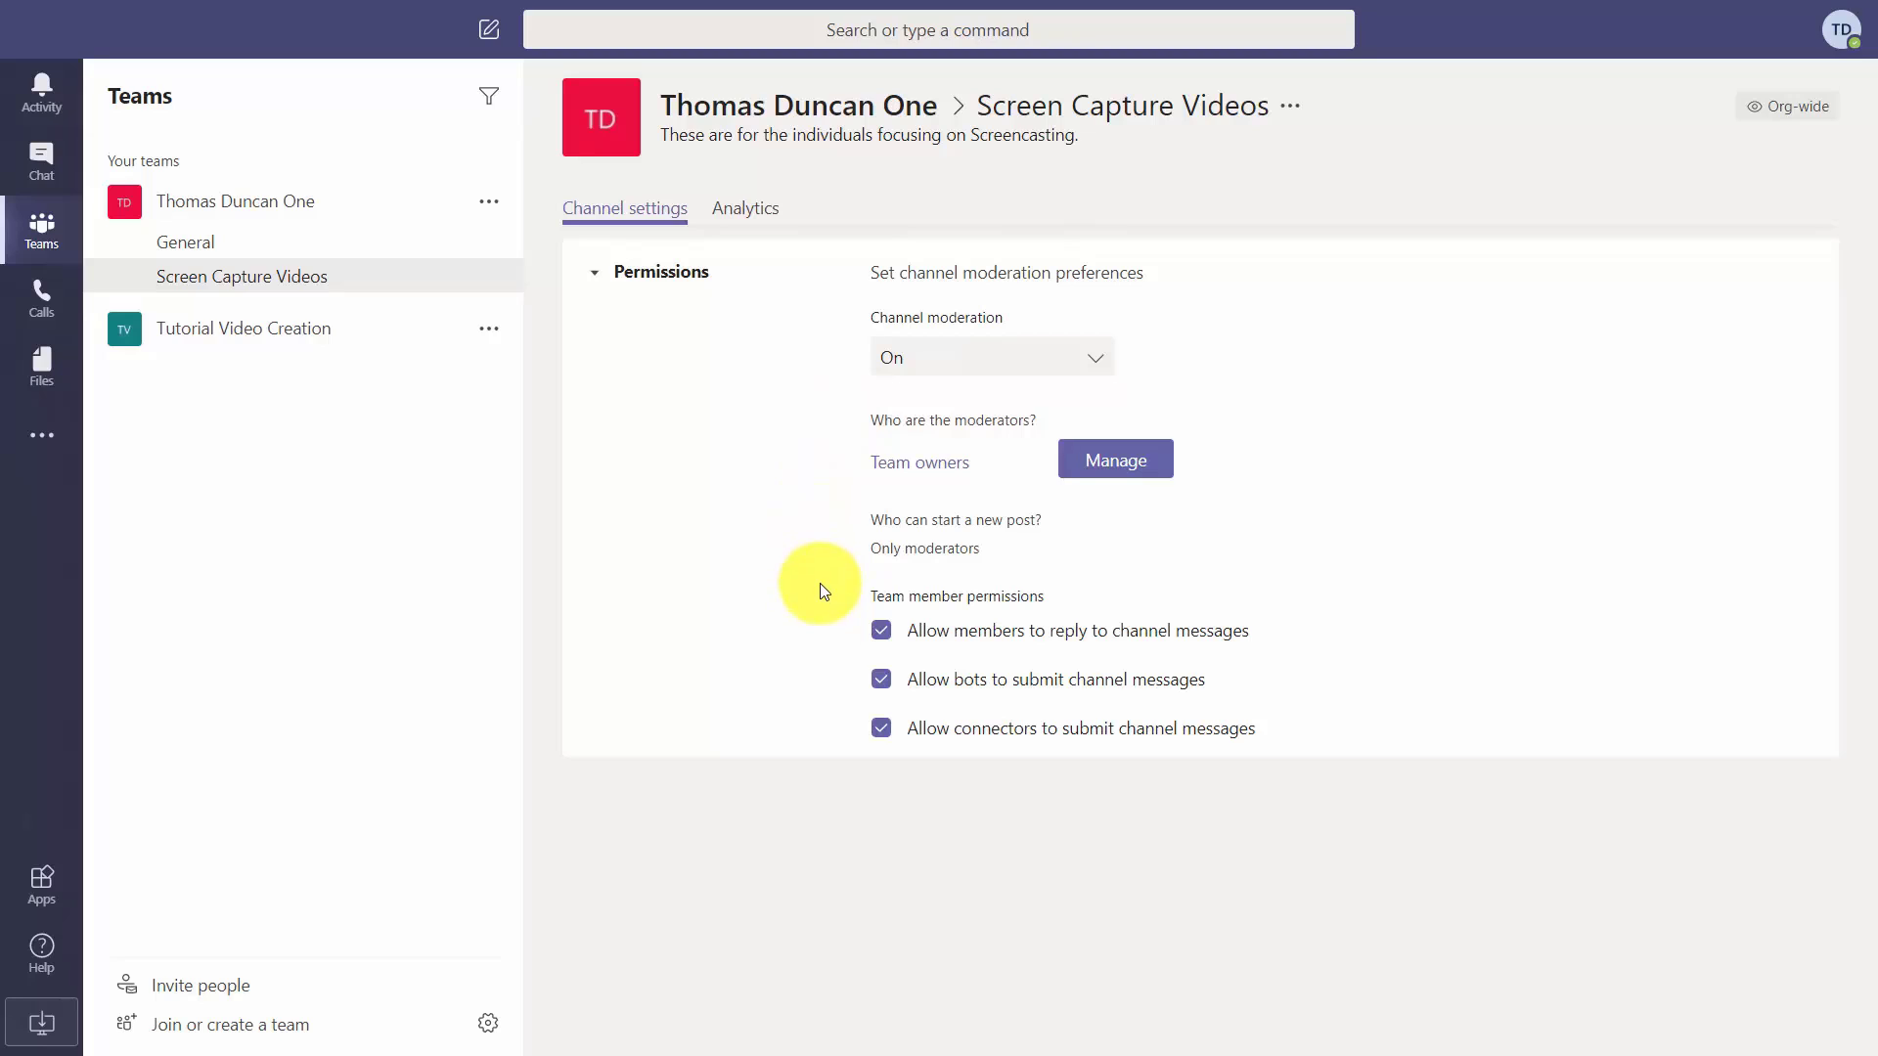
left_click(755, 218)
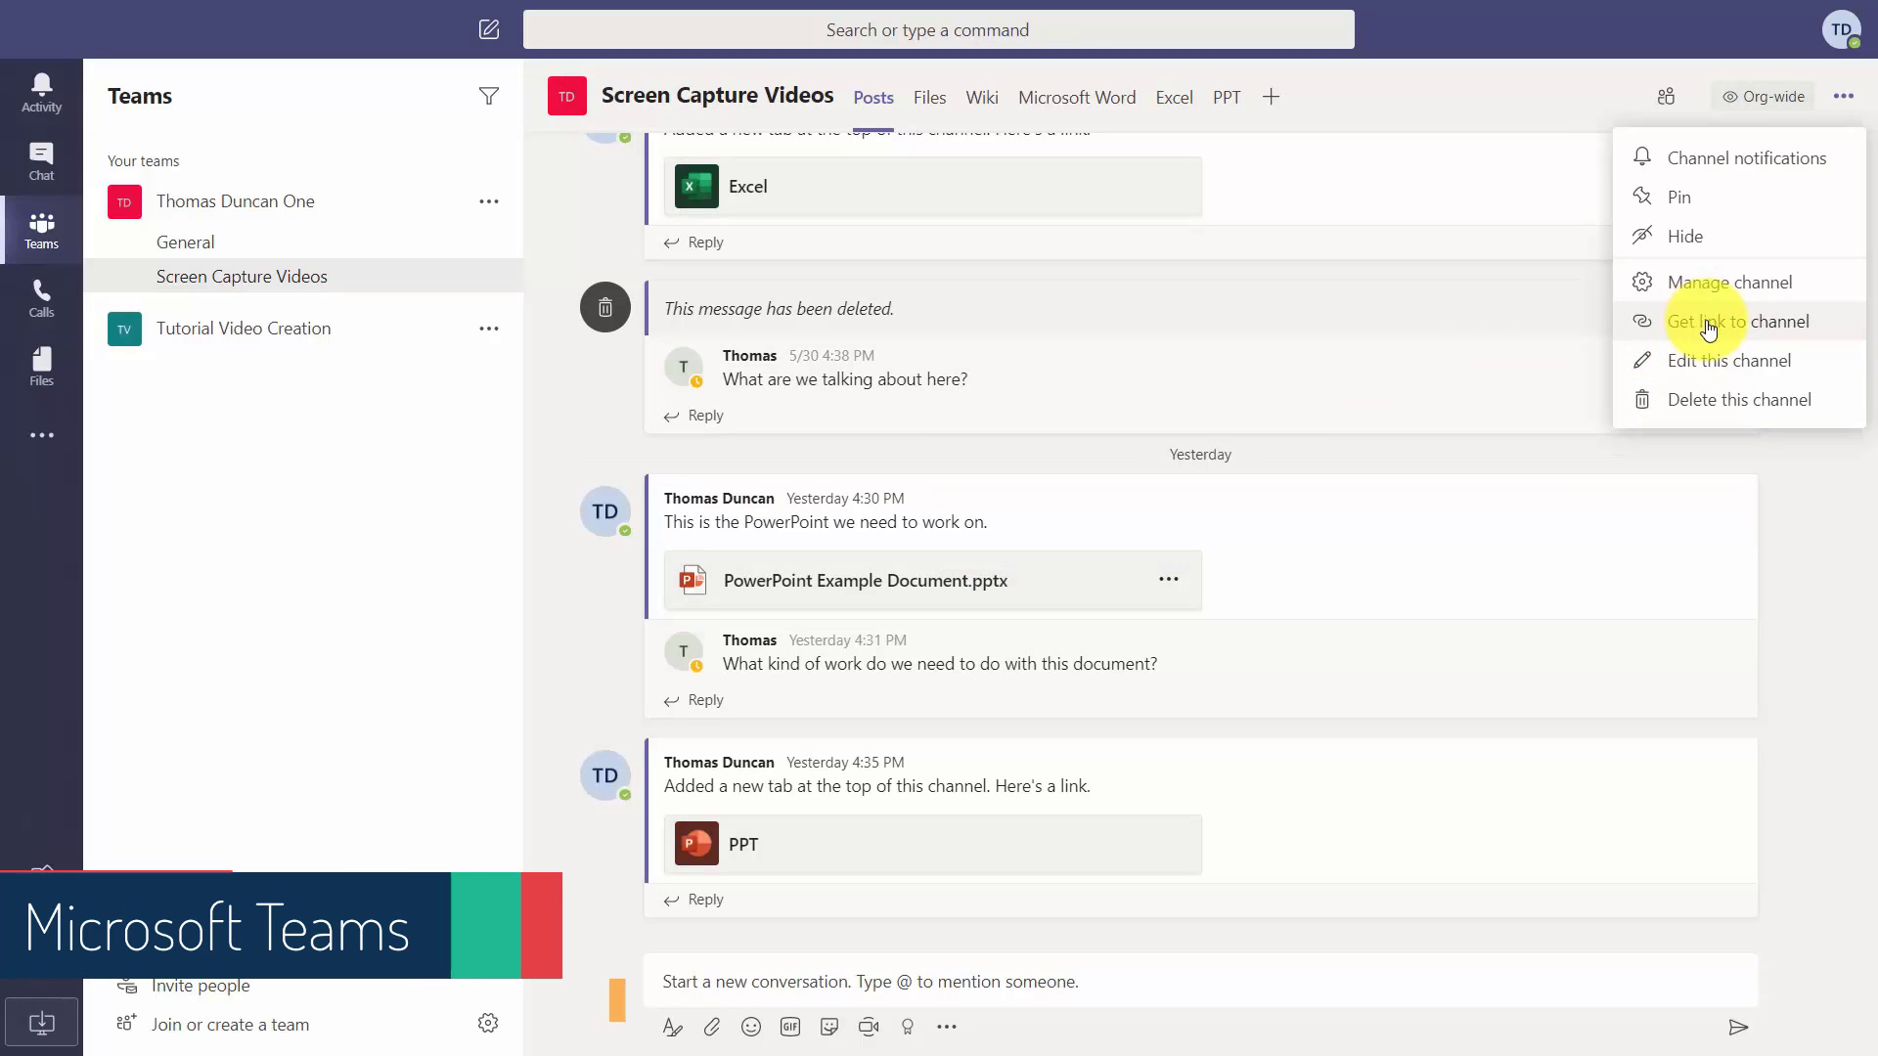
Copy the channel's link via Get link to channel and exit full-screen.
left_click(1709, 323)
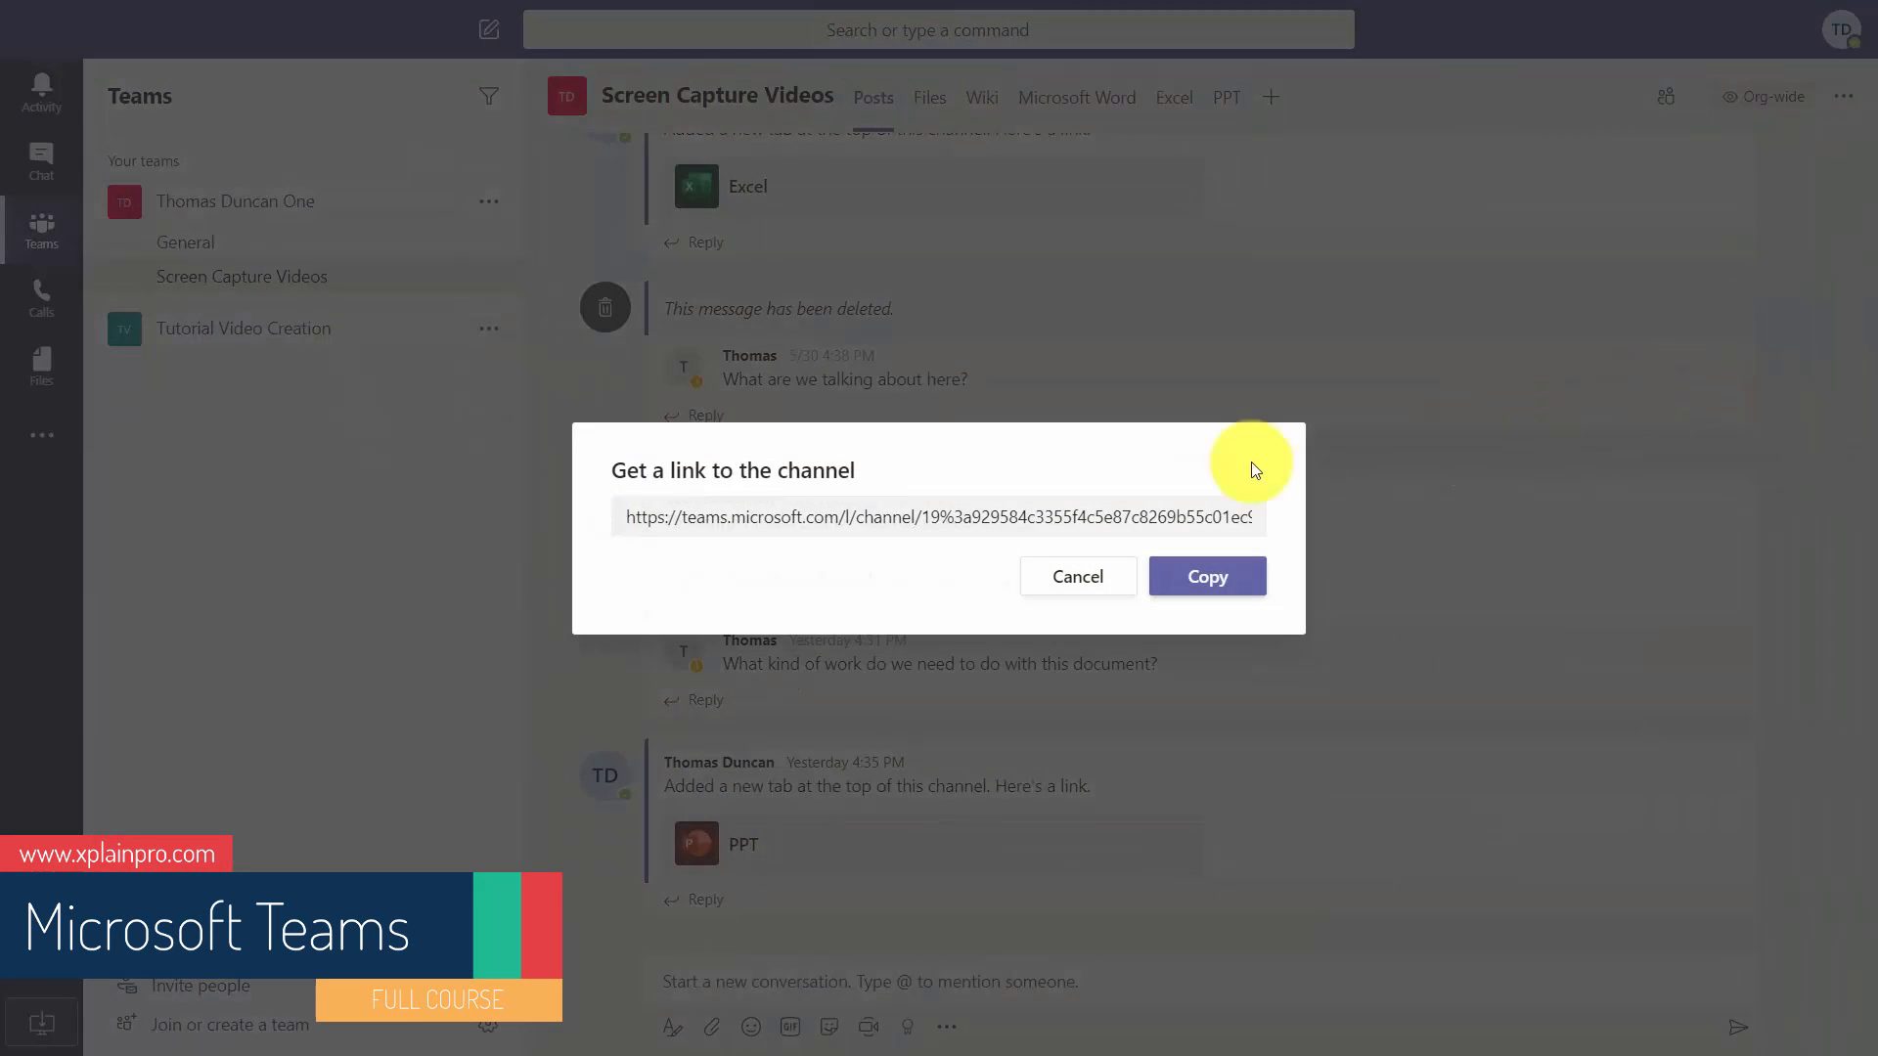
left_click(871, 519)
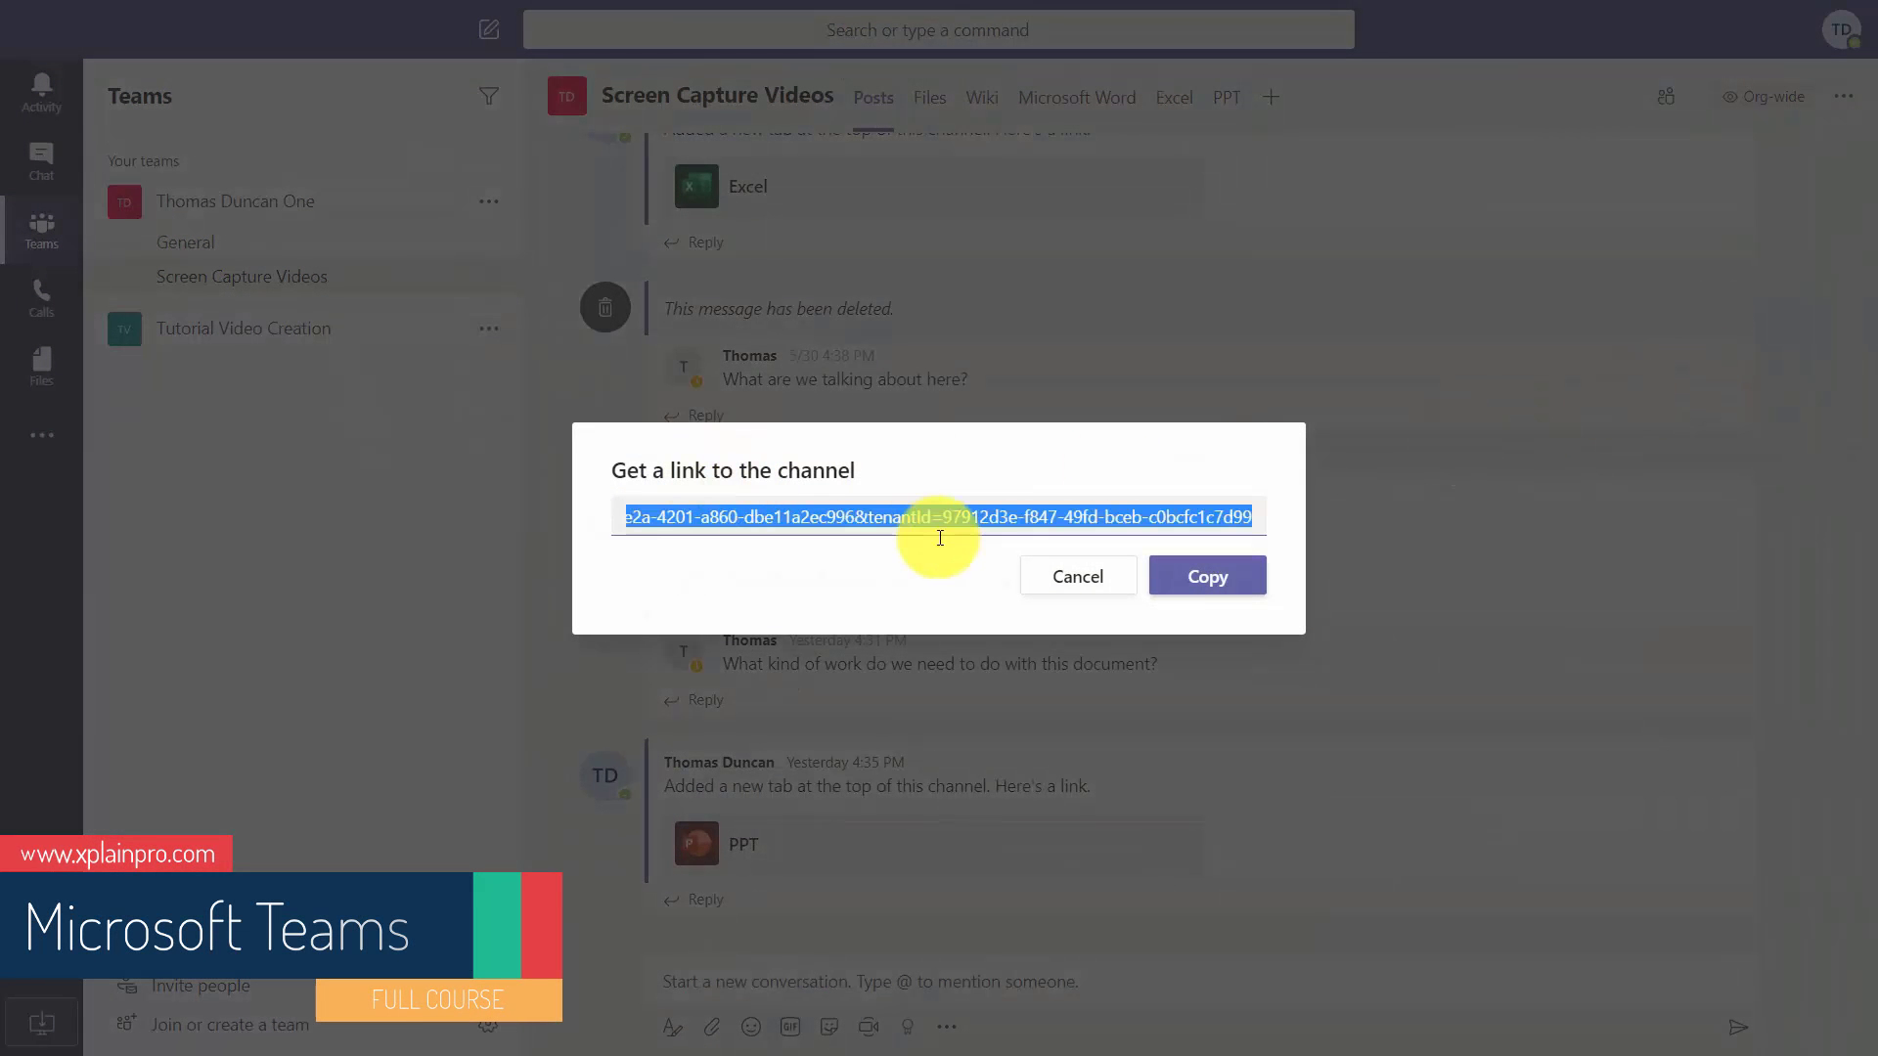
left_click(1220, 590)
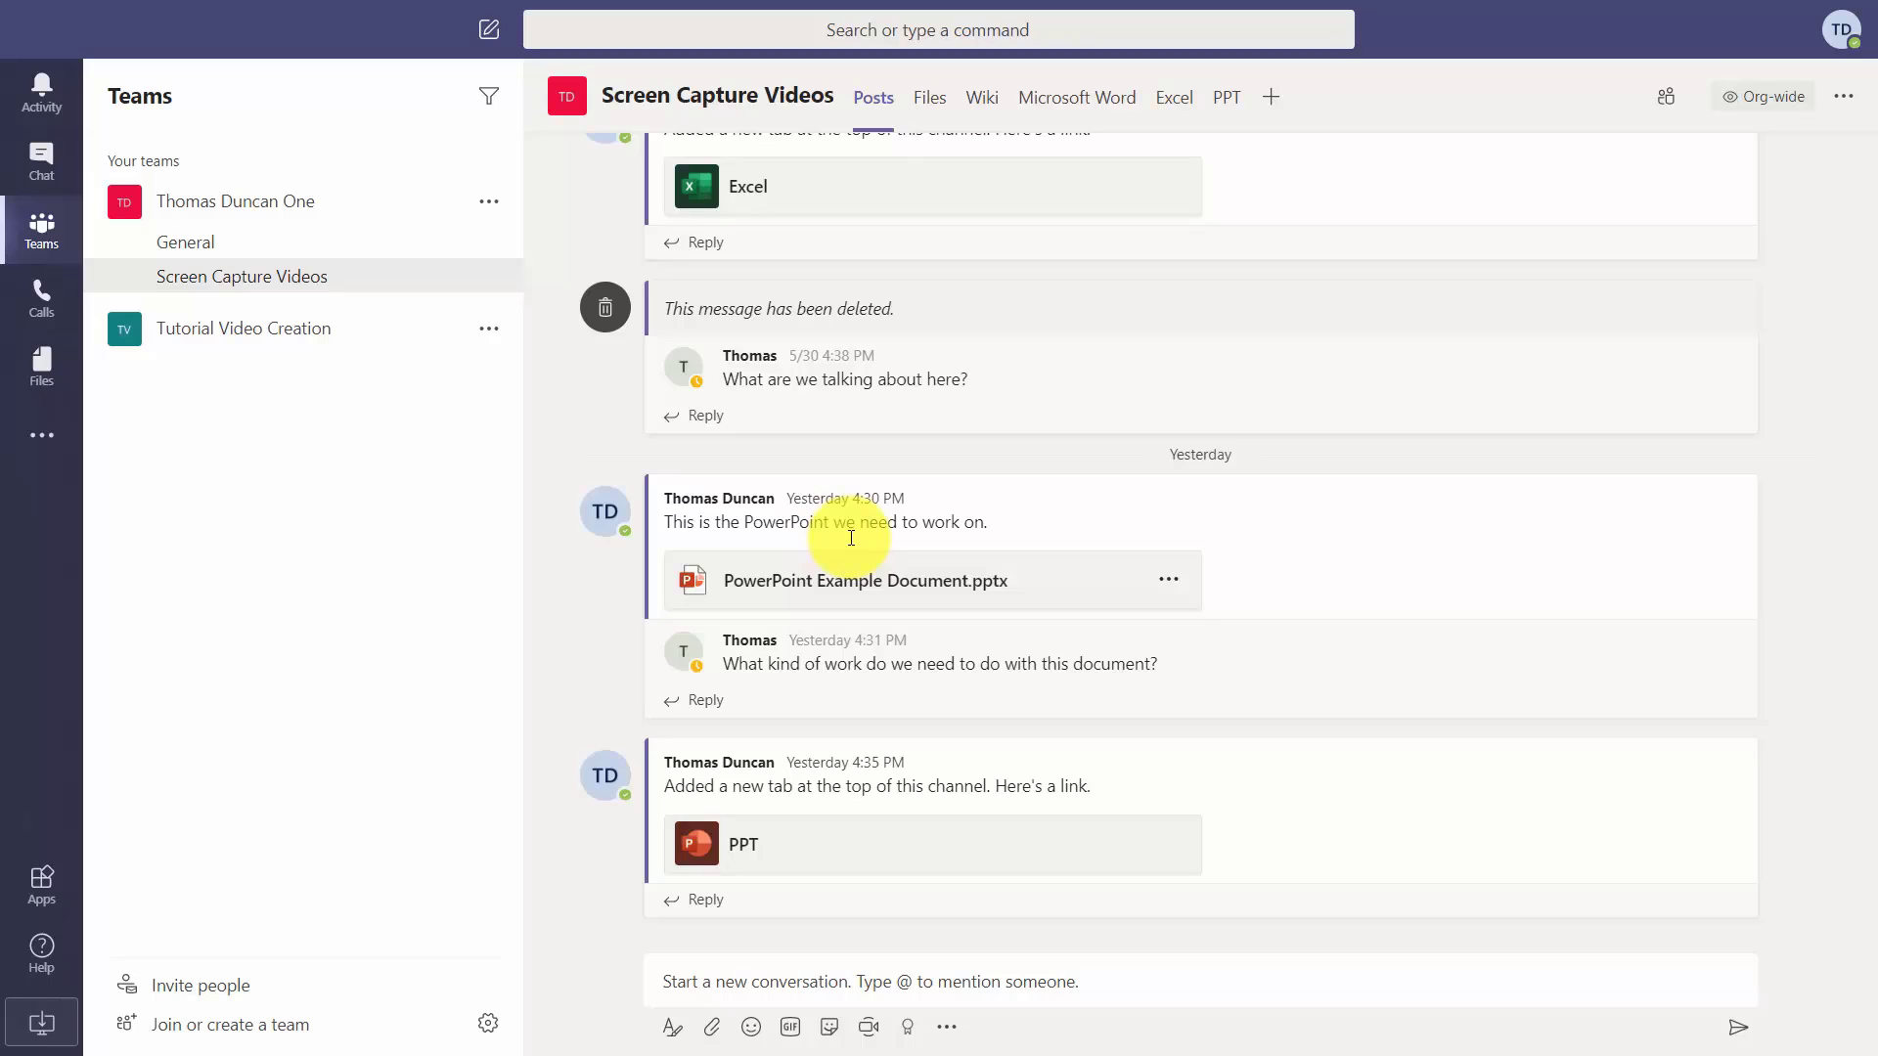
mouse_move(851, 538)
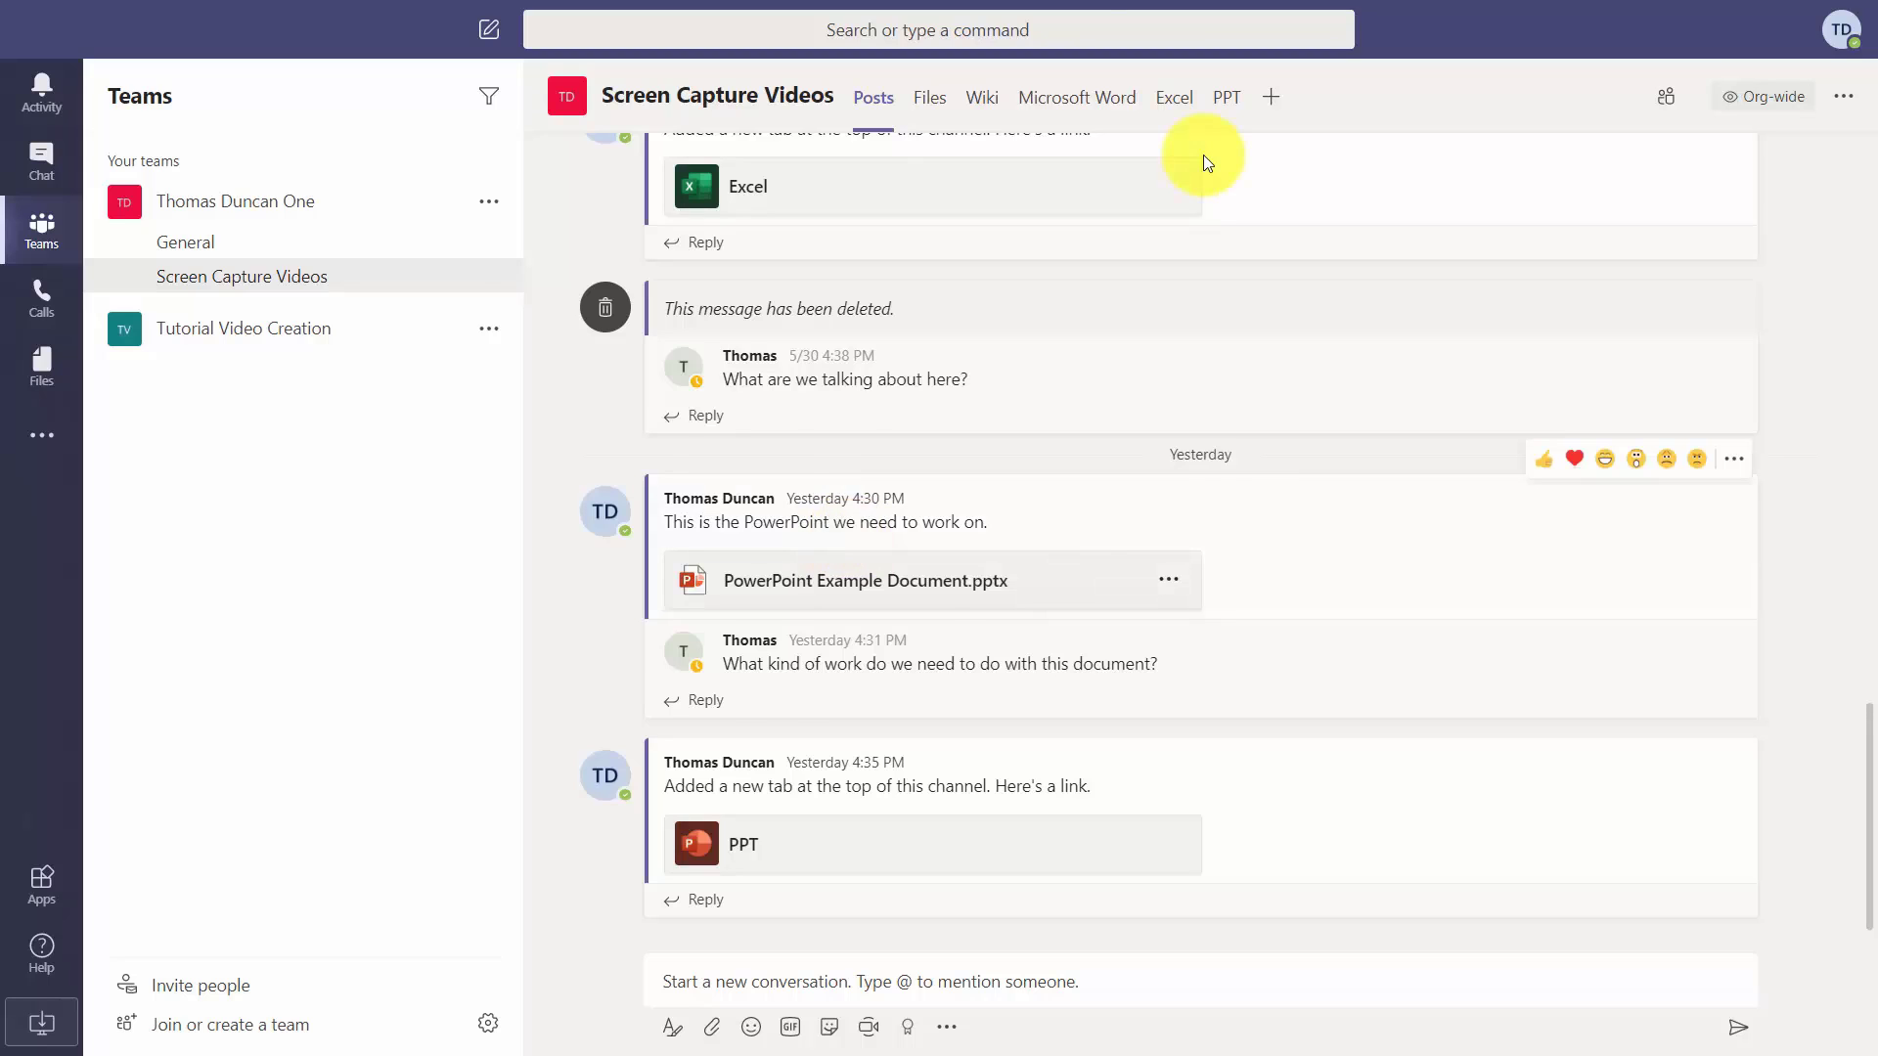
key("F11")
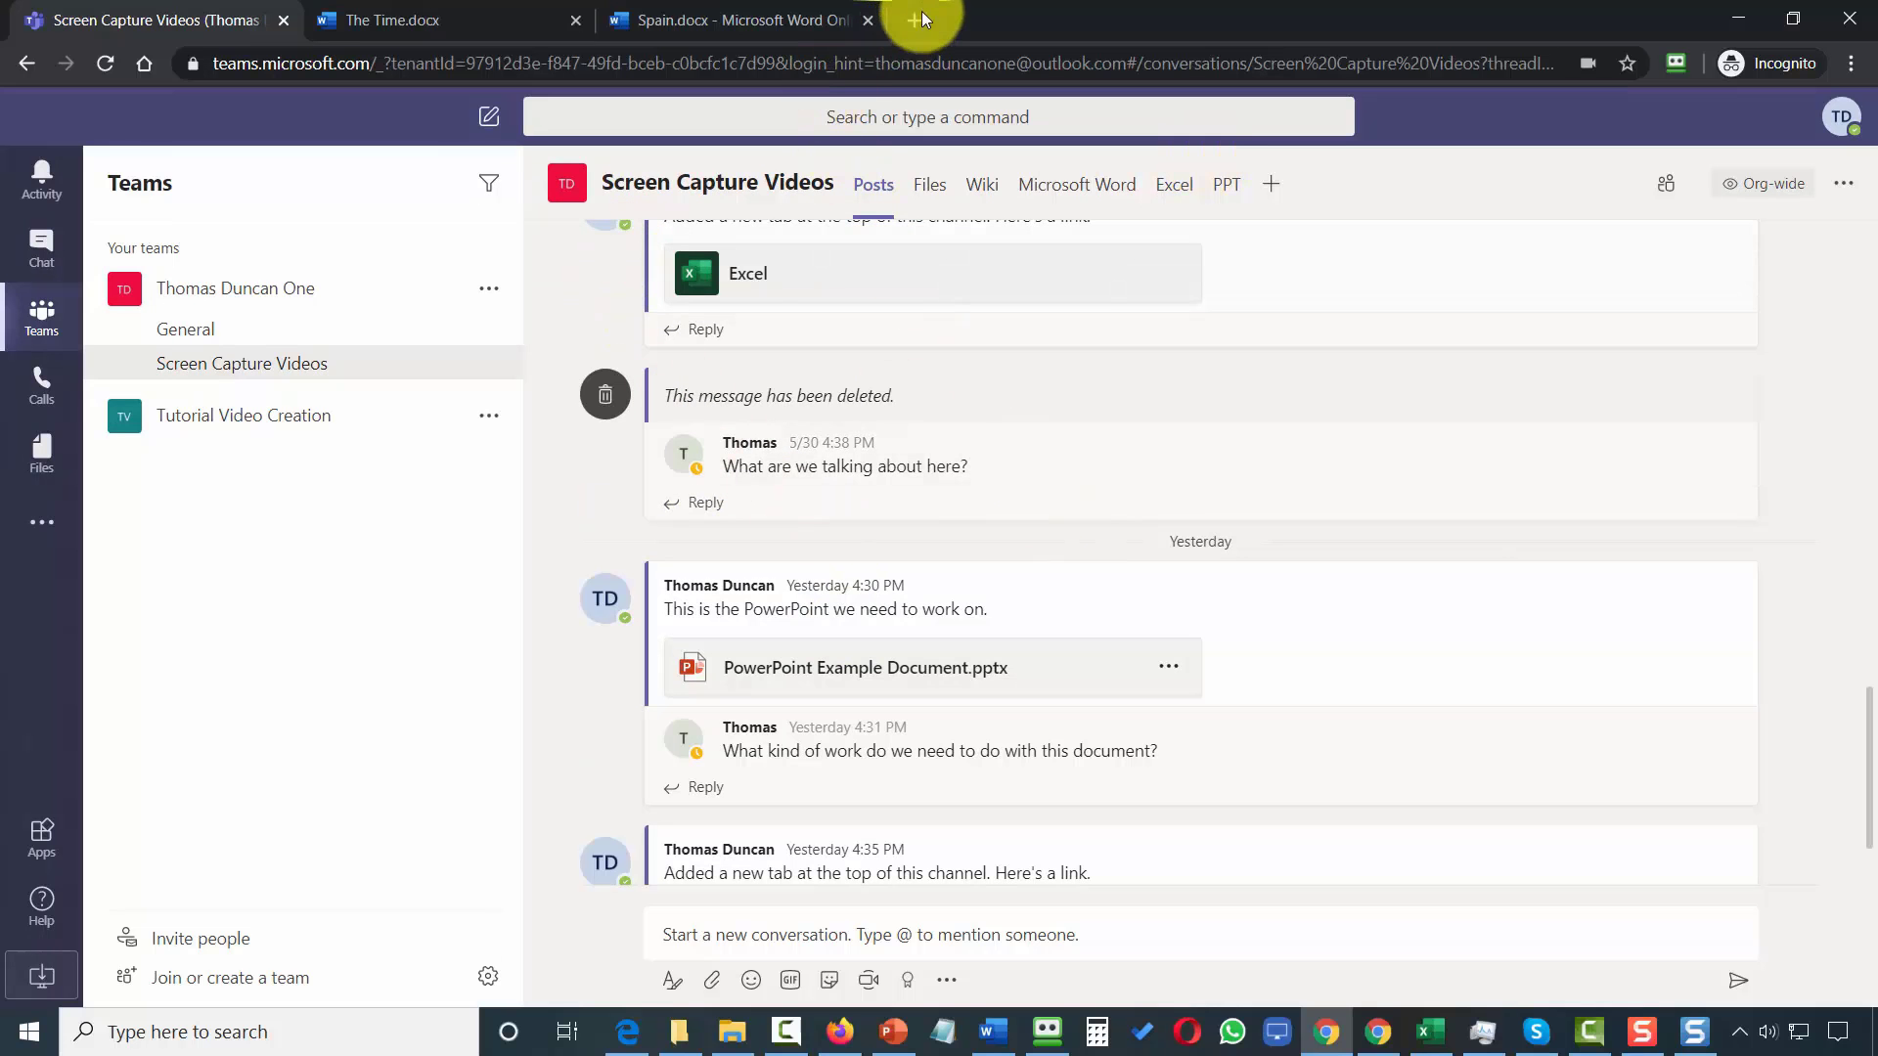
Paste and go to the copied channel link in a new Chrome tab.
left_click(919, 20)
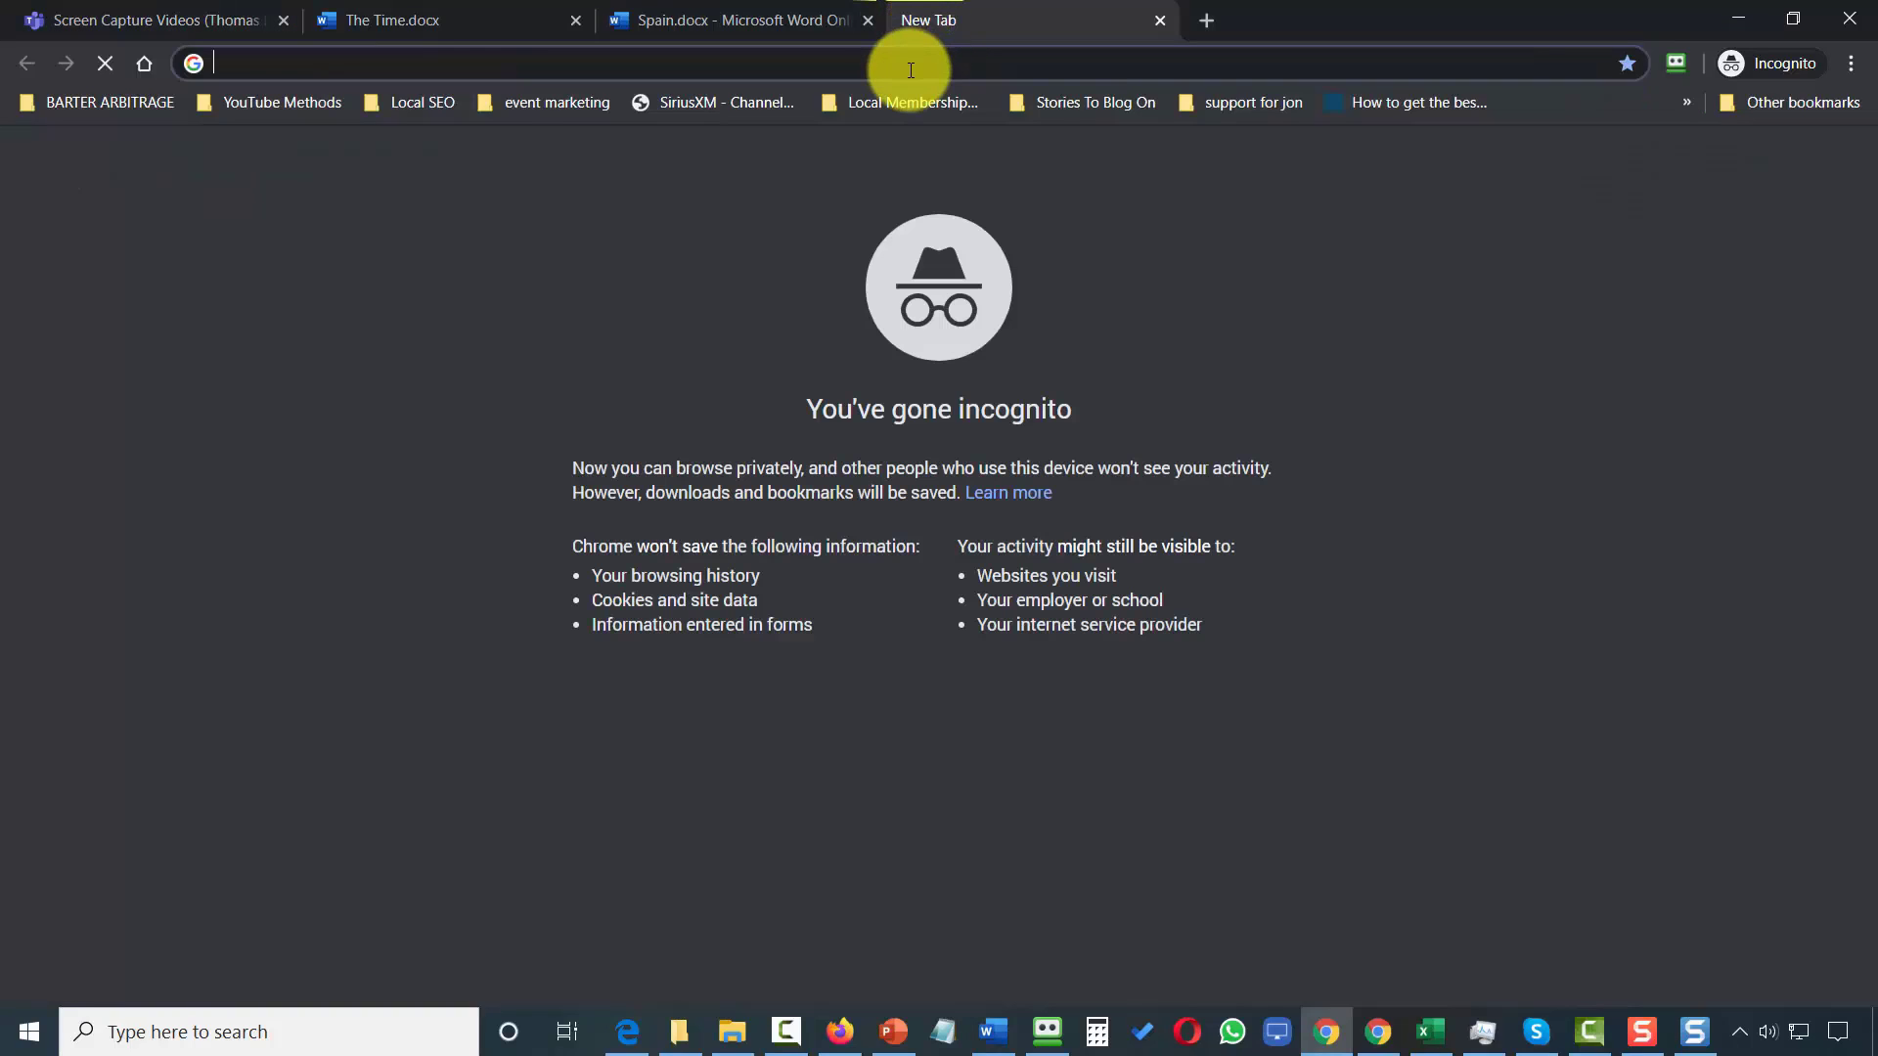
left_click(387, 66)
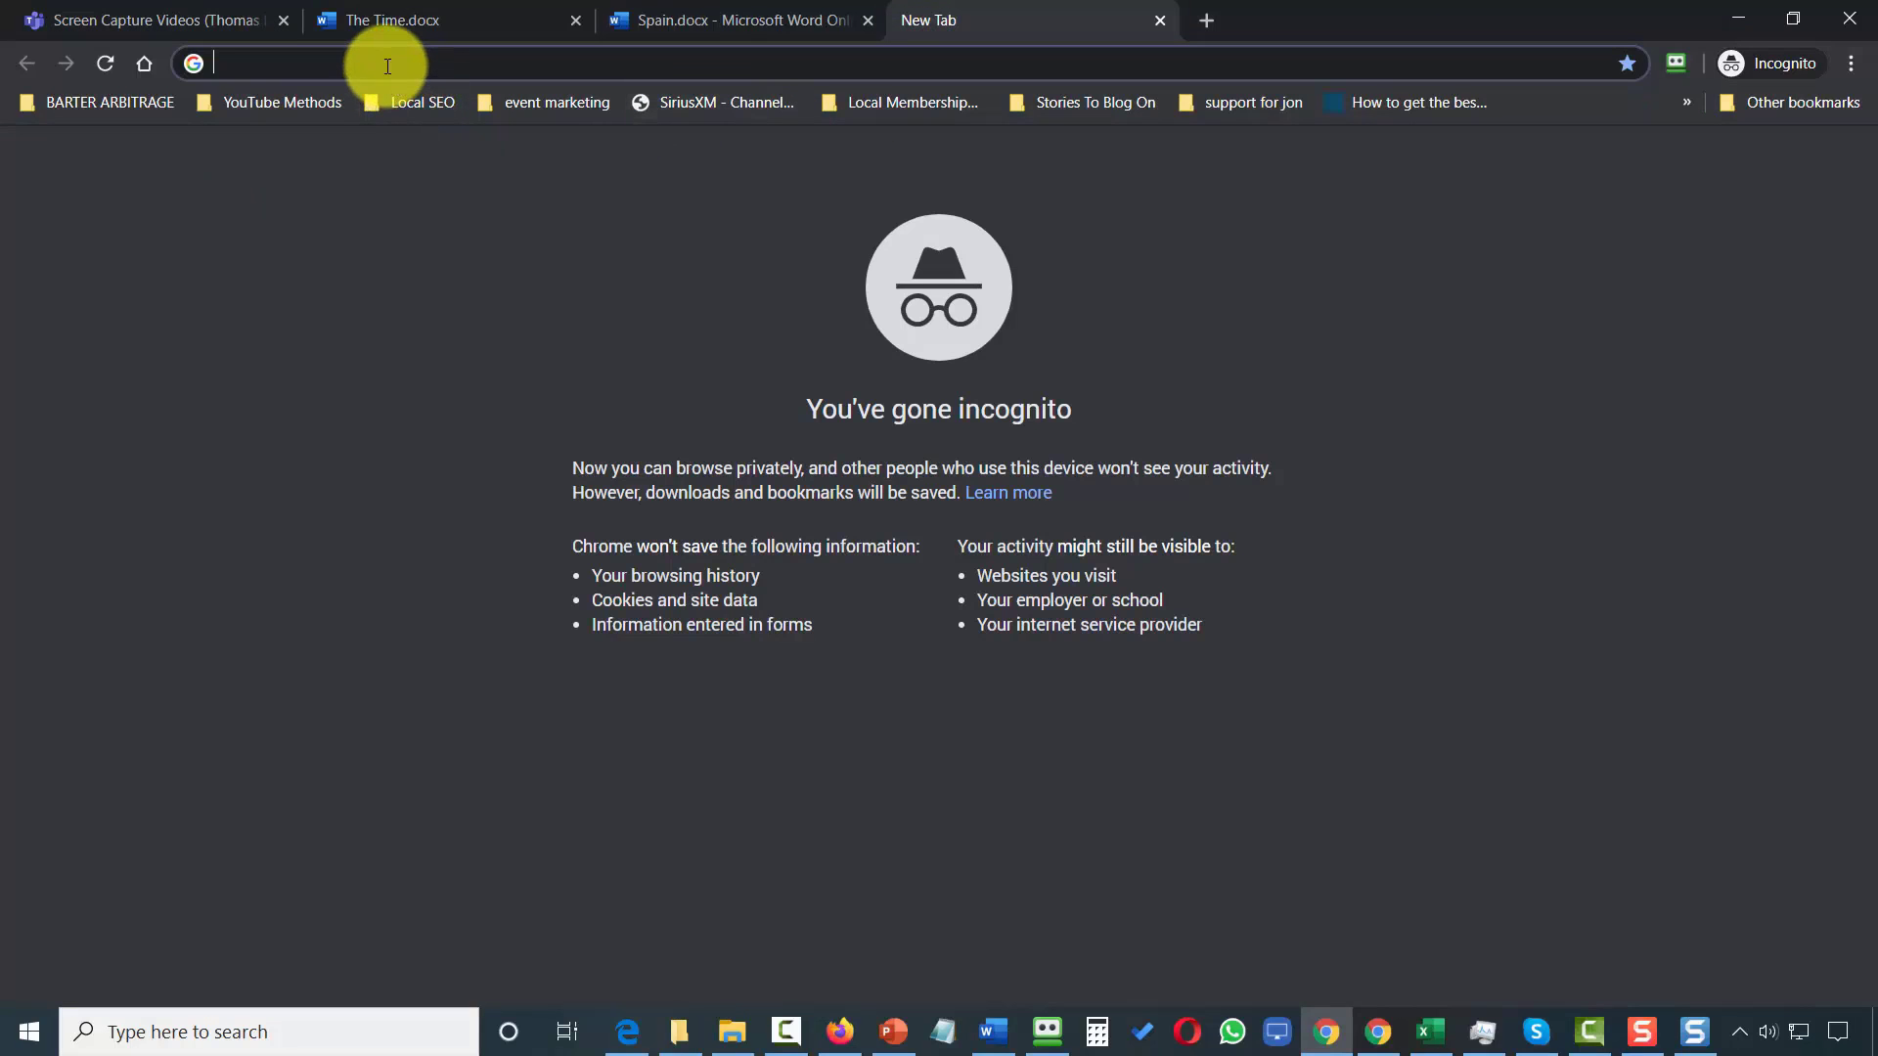
right_click(387, 66)
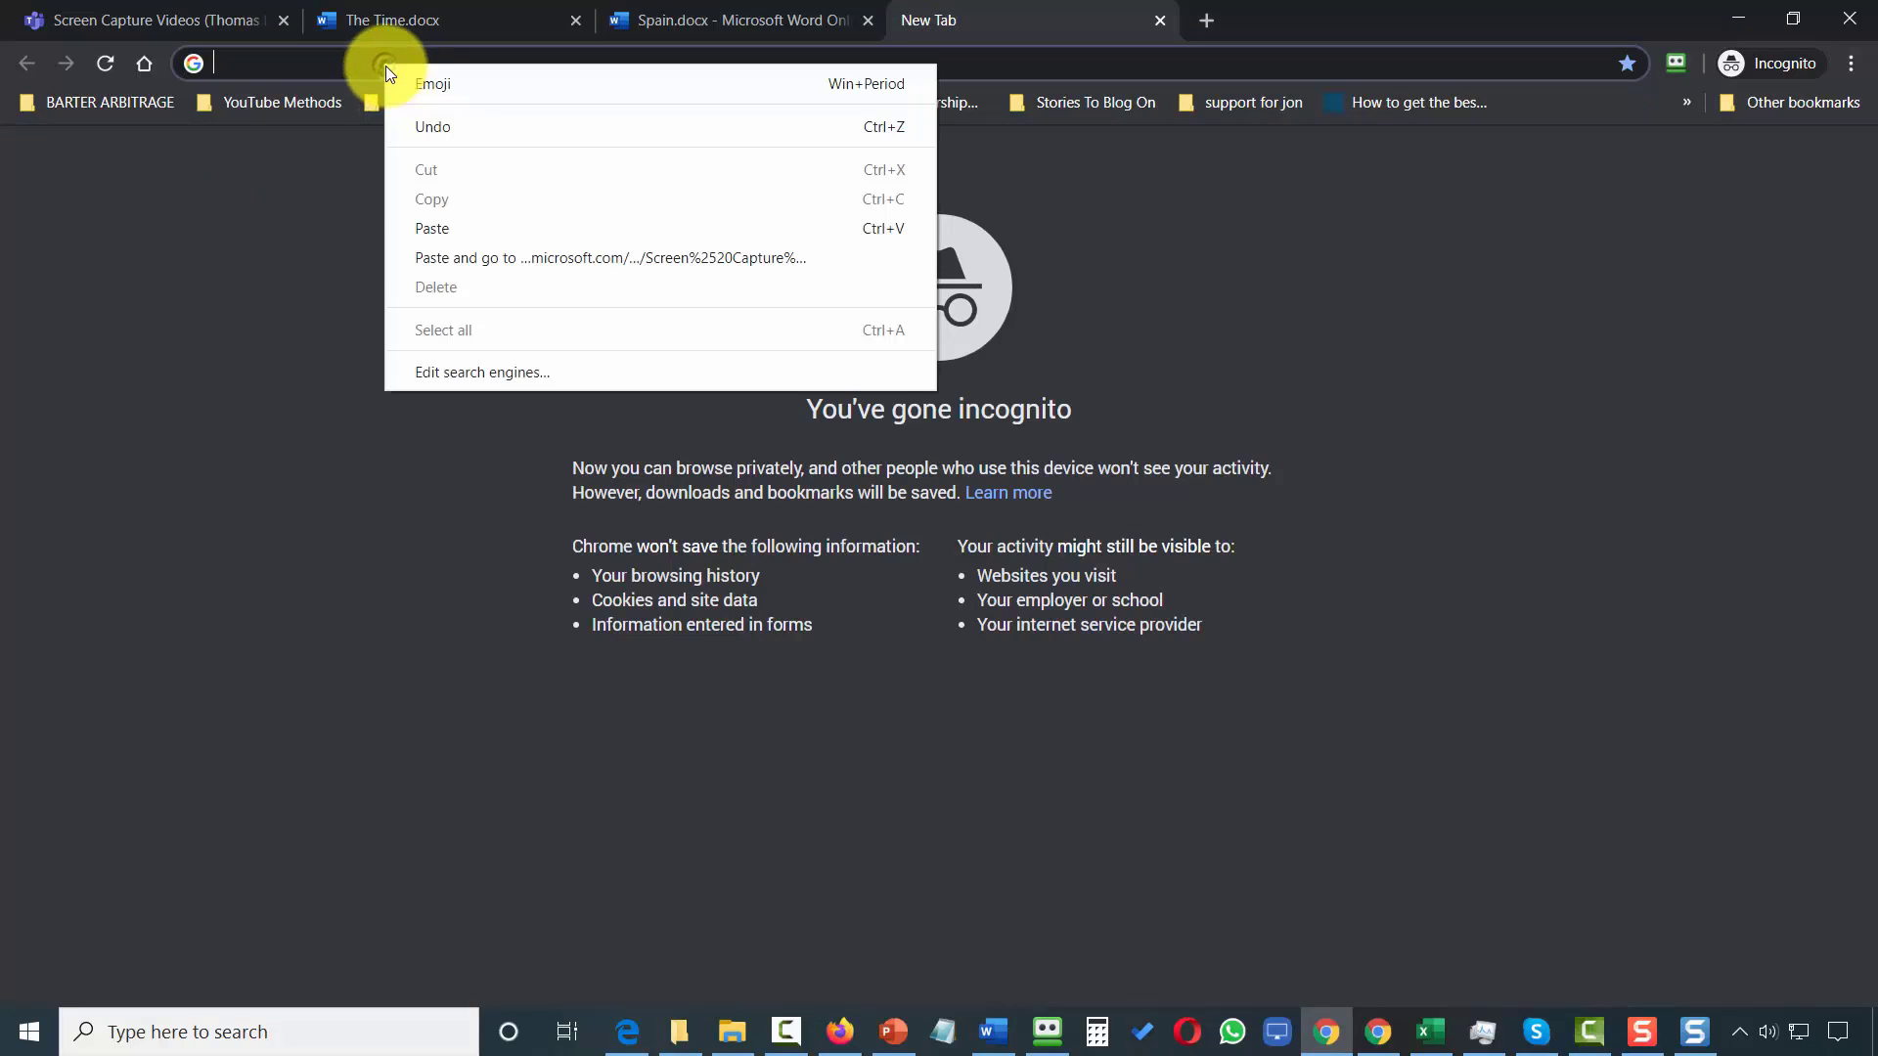
left_click(540, 261)
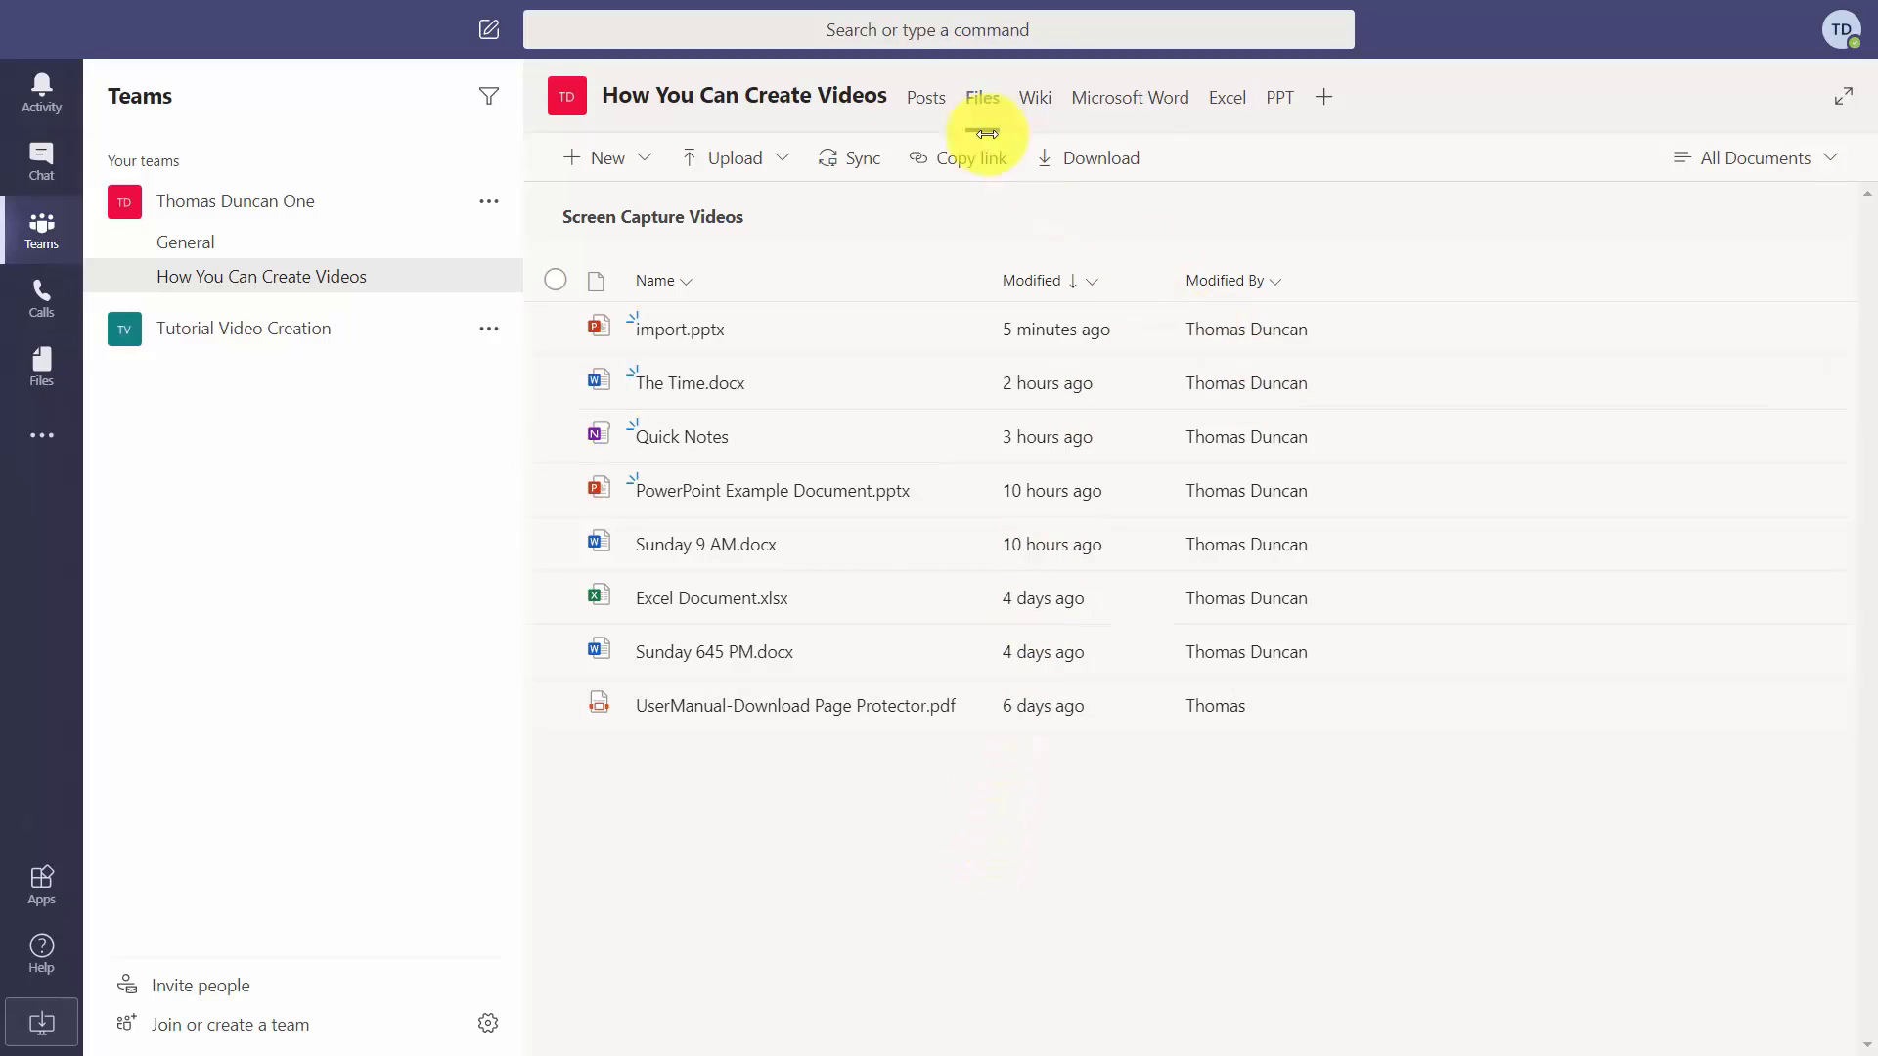
Switch the How You Can Create Videos channel to Posts and open its options menu.
left_click(917, 101)
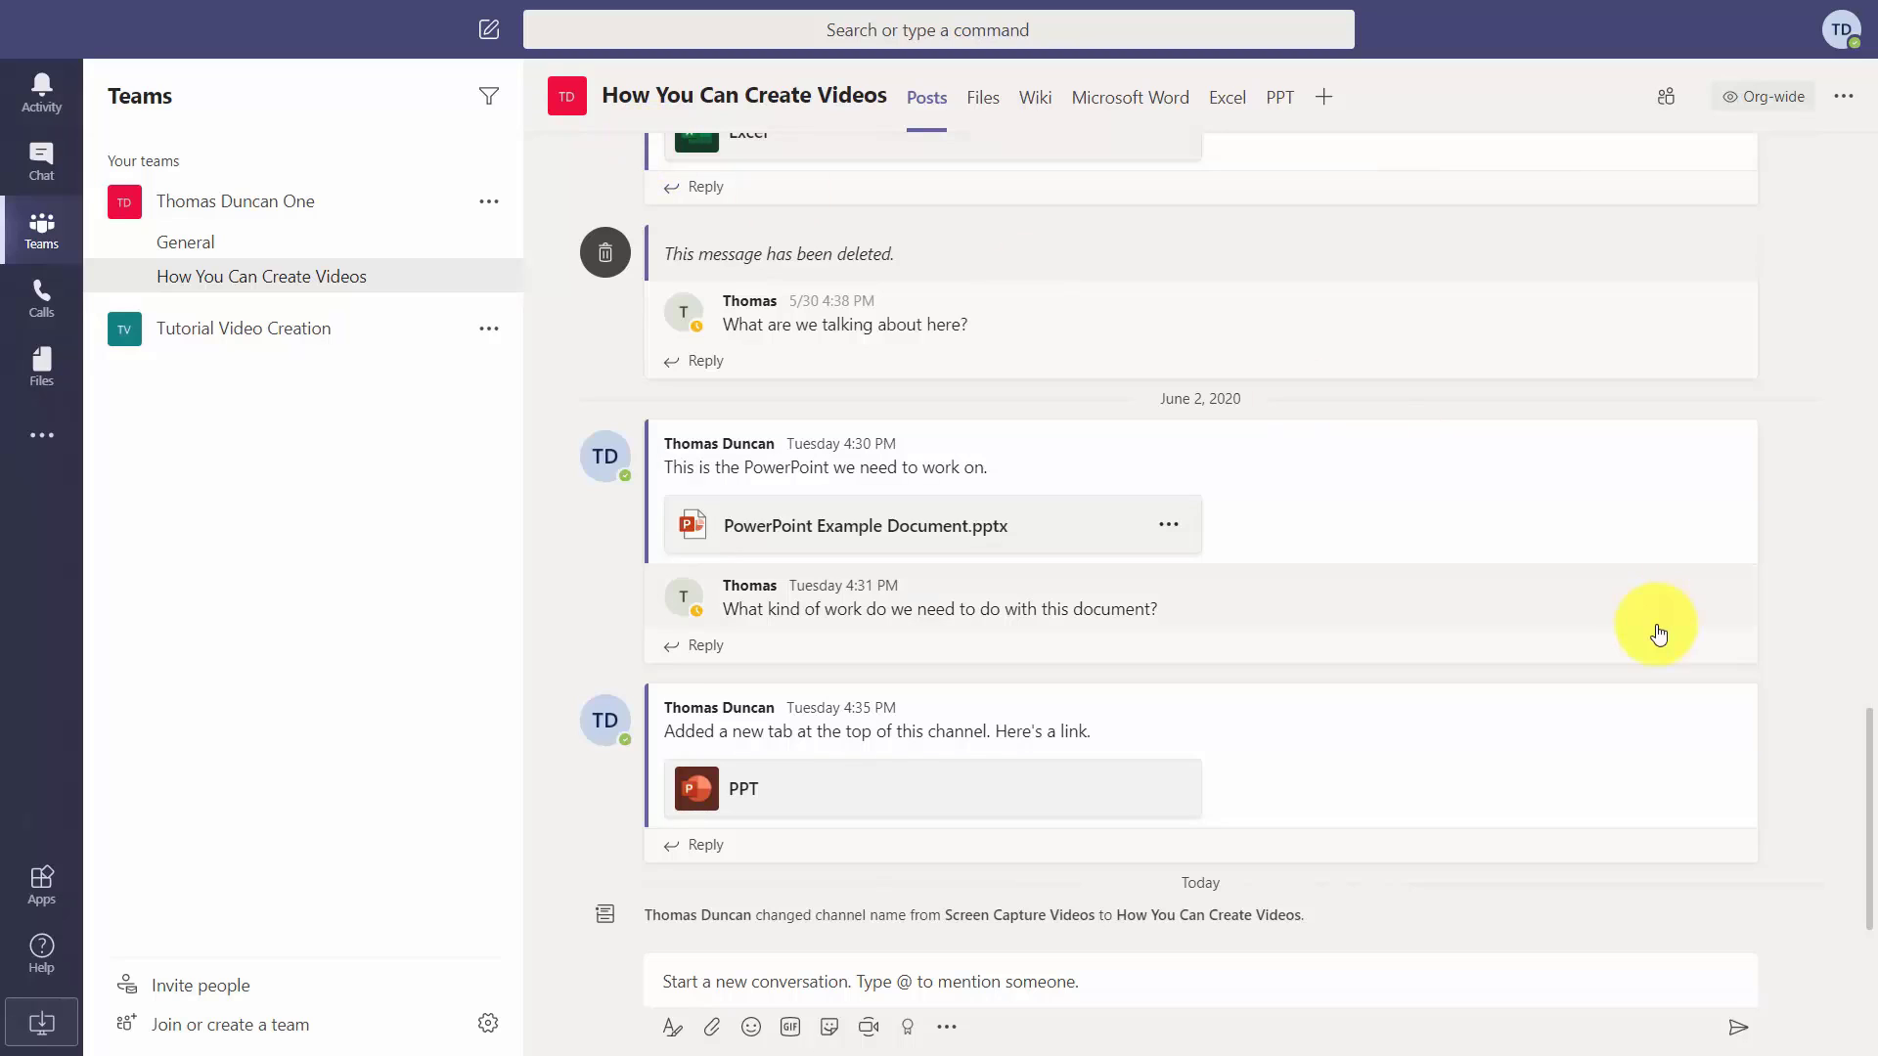
left_click(1844, 97)
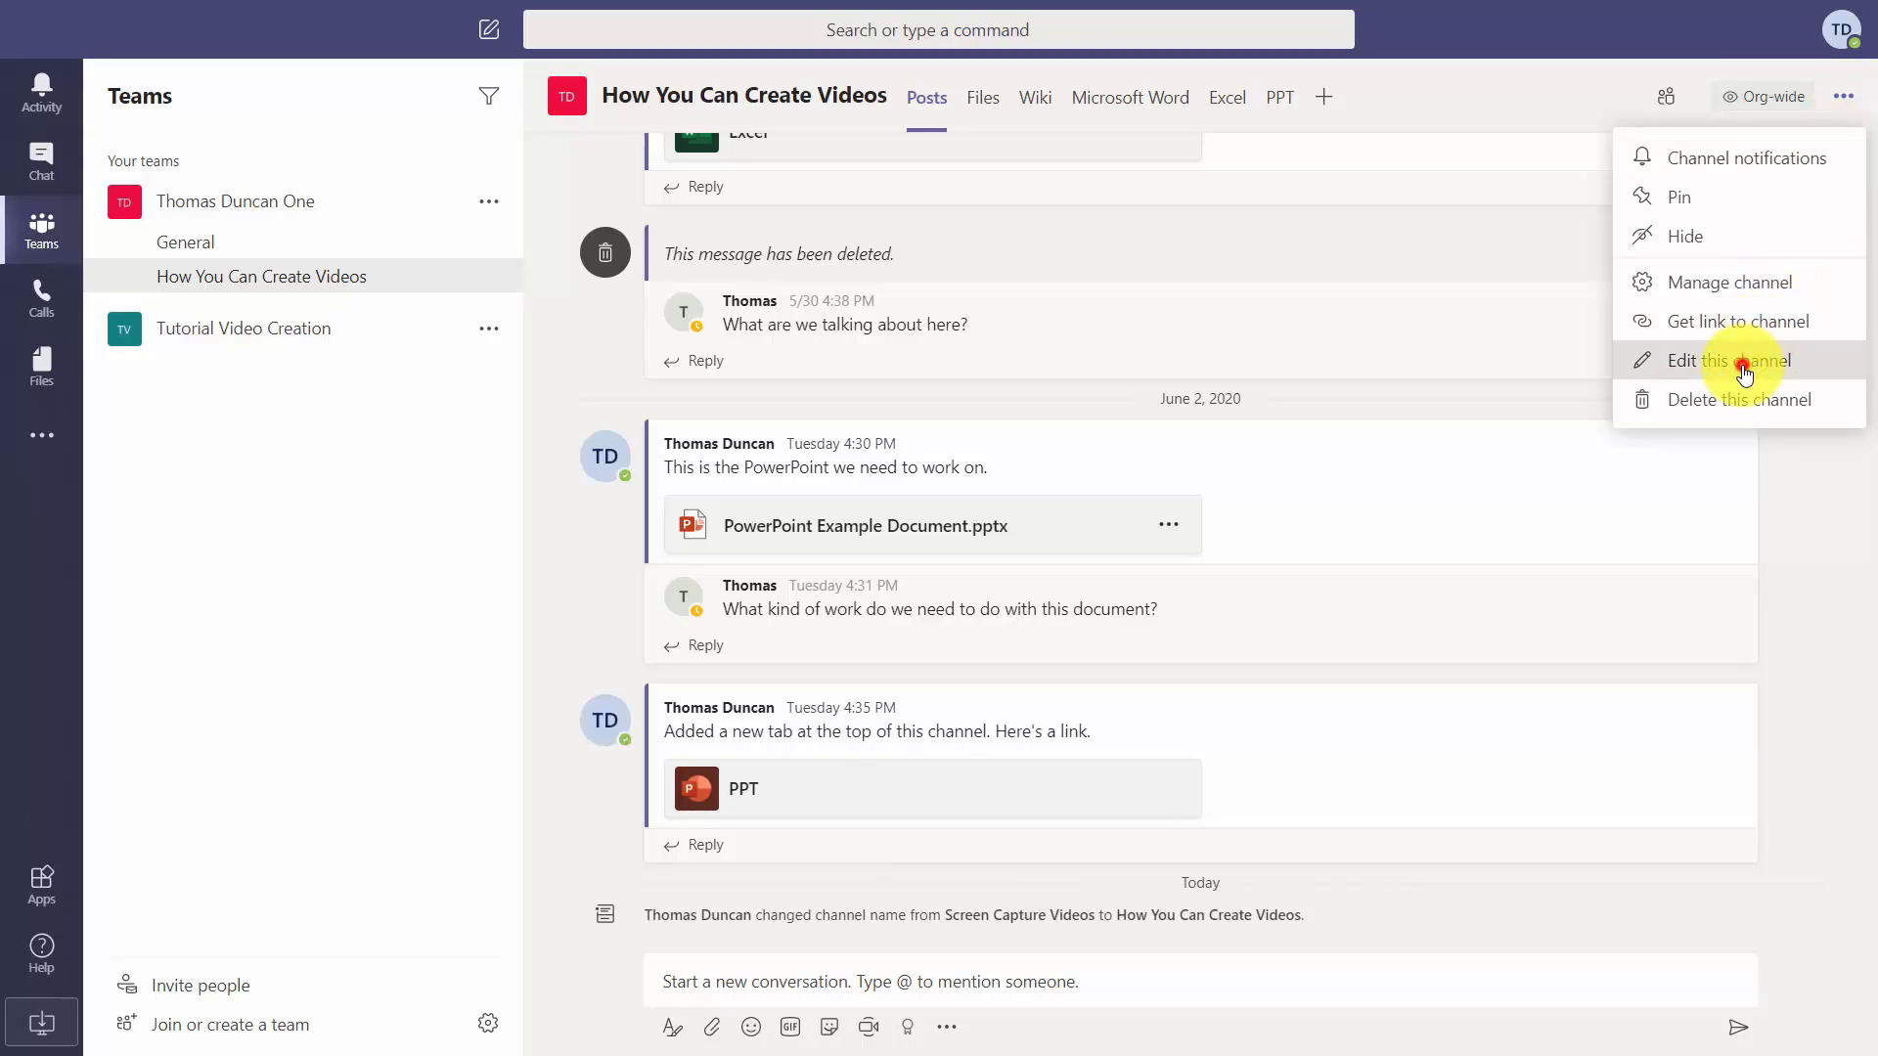
Rename the channel to 'Video Creation and Tutorials' and show its Files page.
left_click(1745, 373)
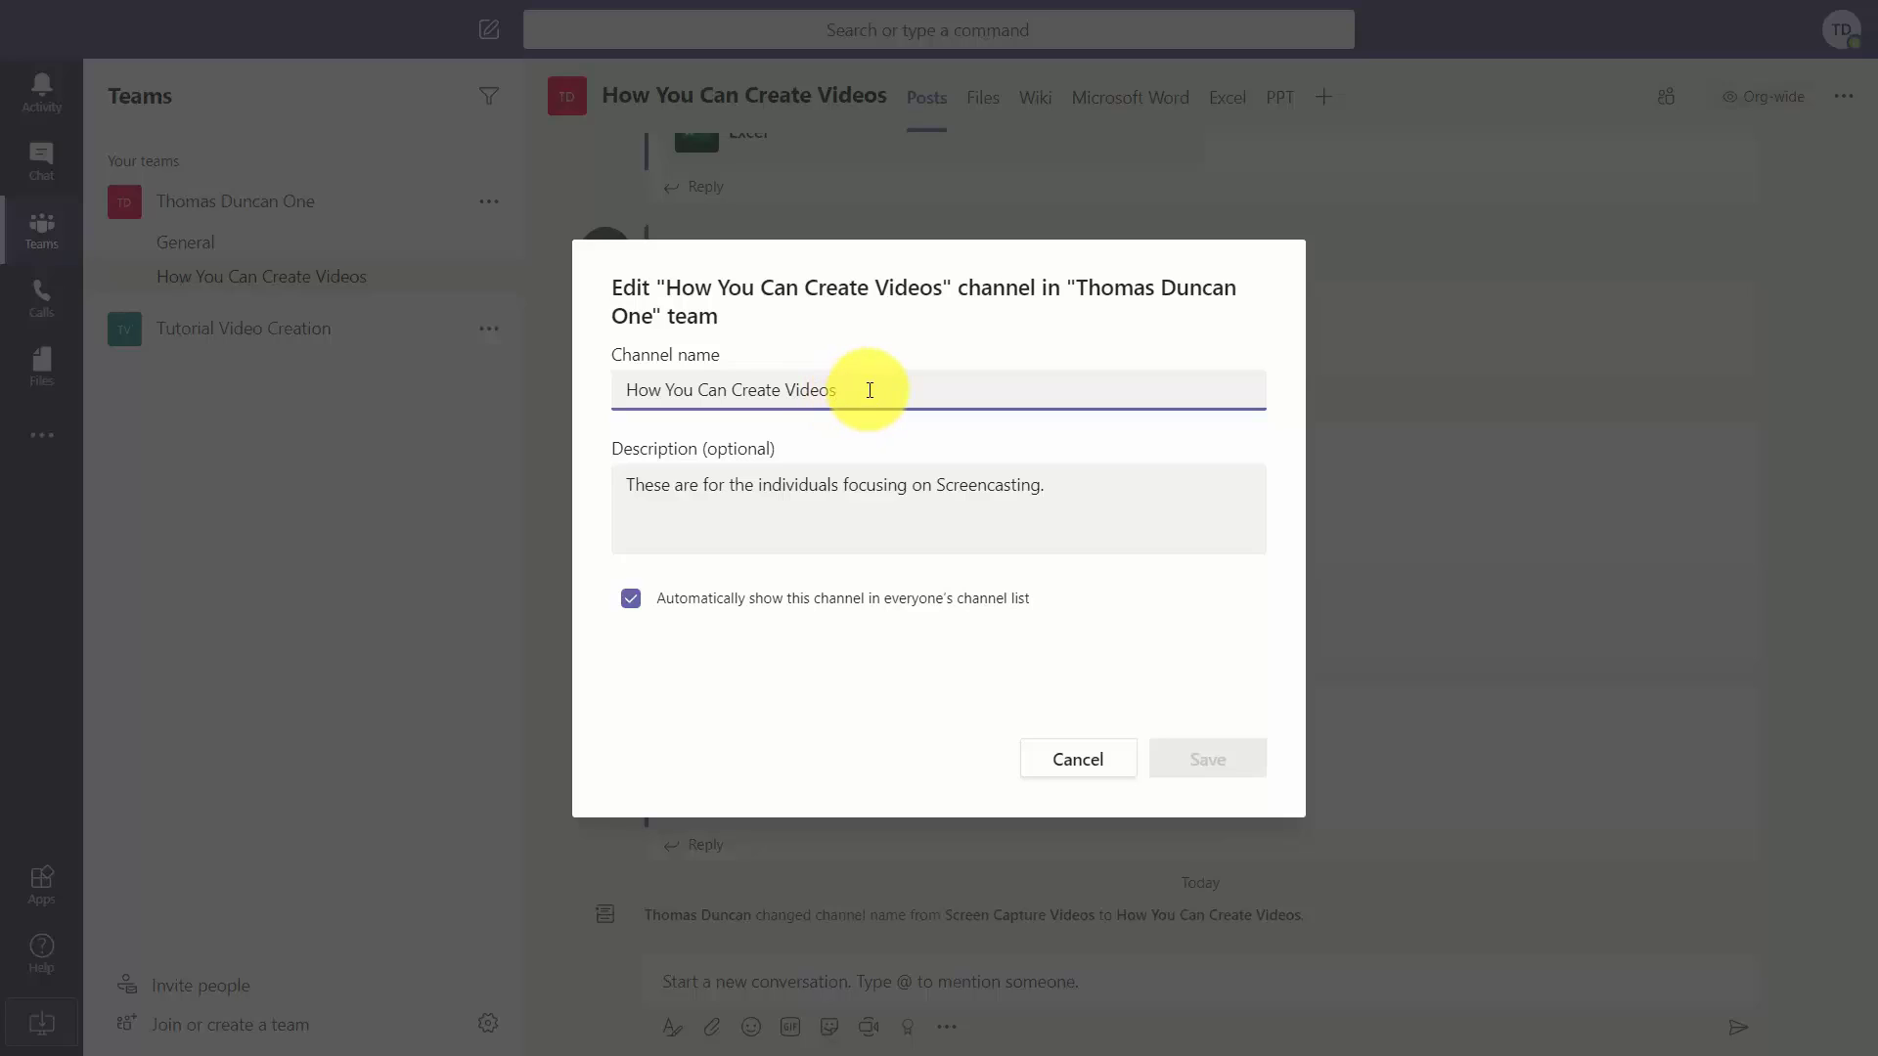
key("ctrl+a")
type("Video Creation and Tutorials")
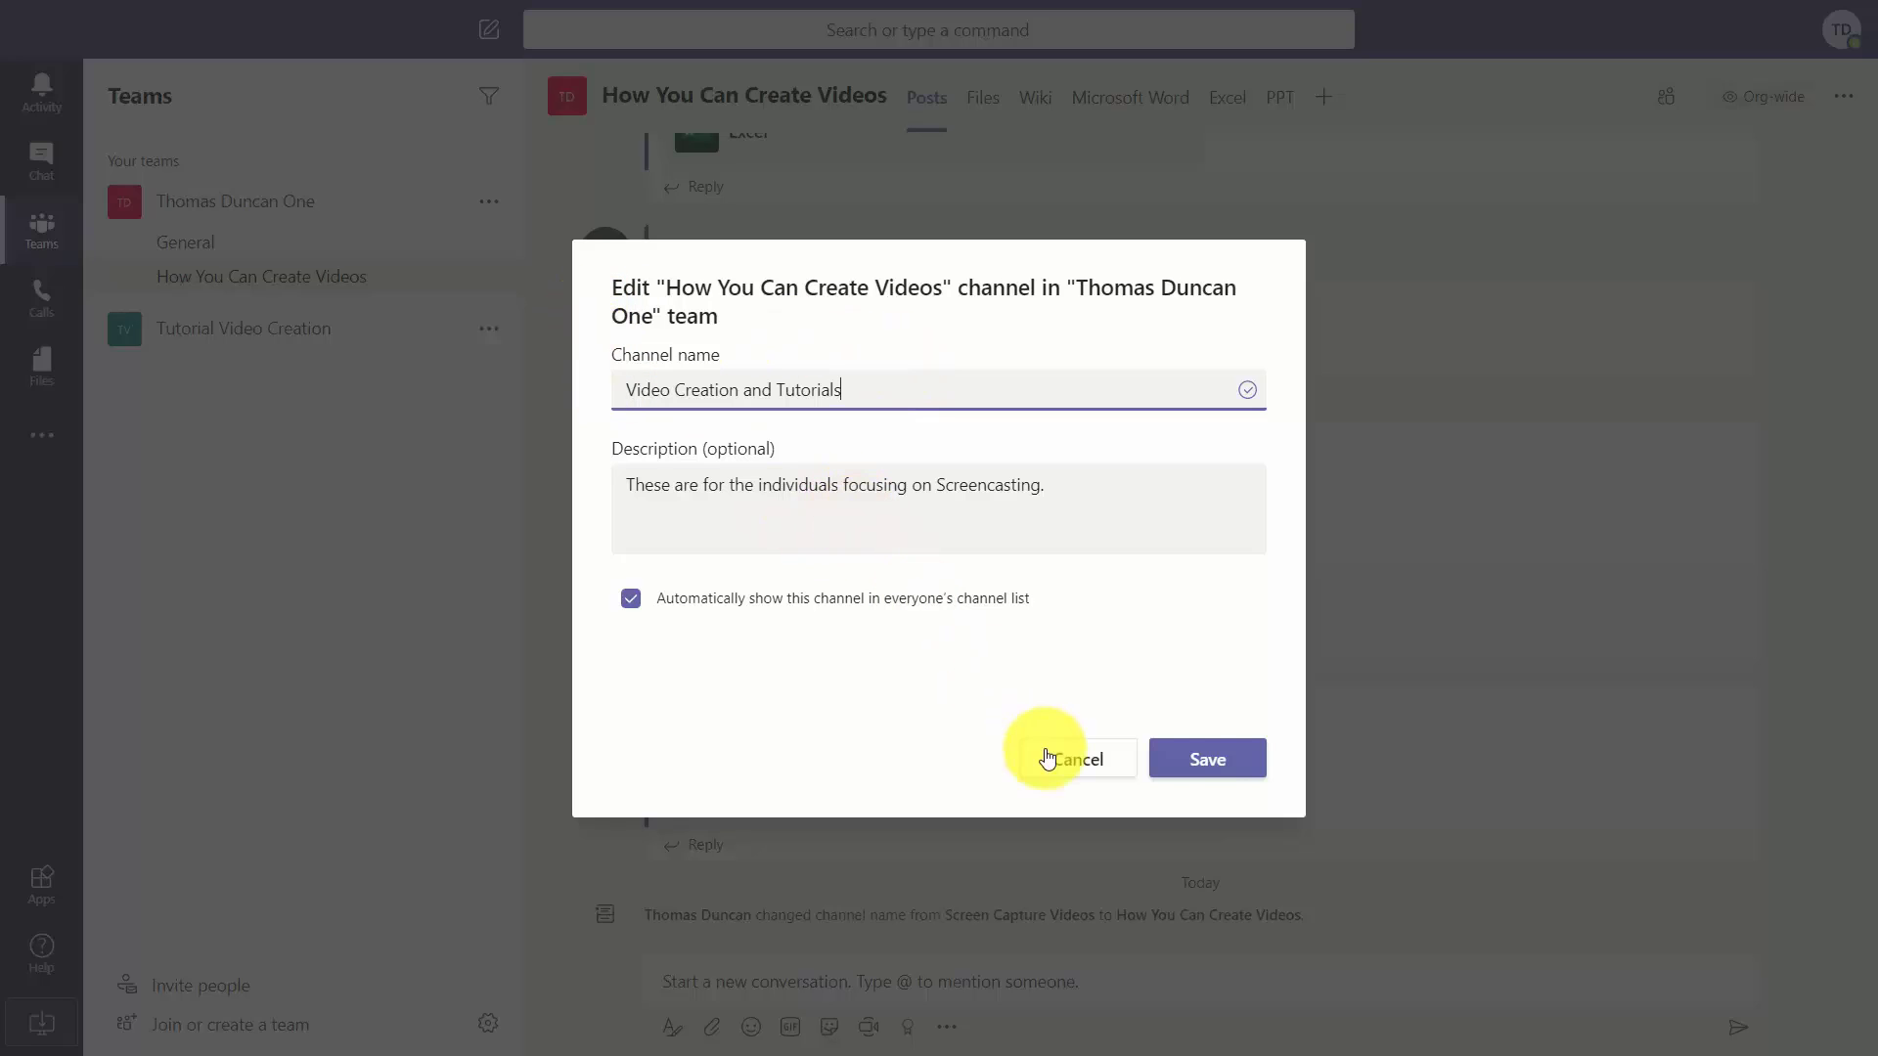
left_click(1202, 761)
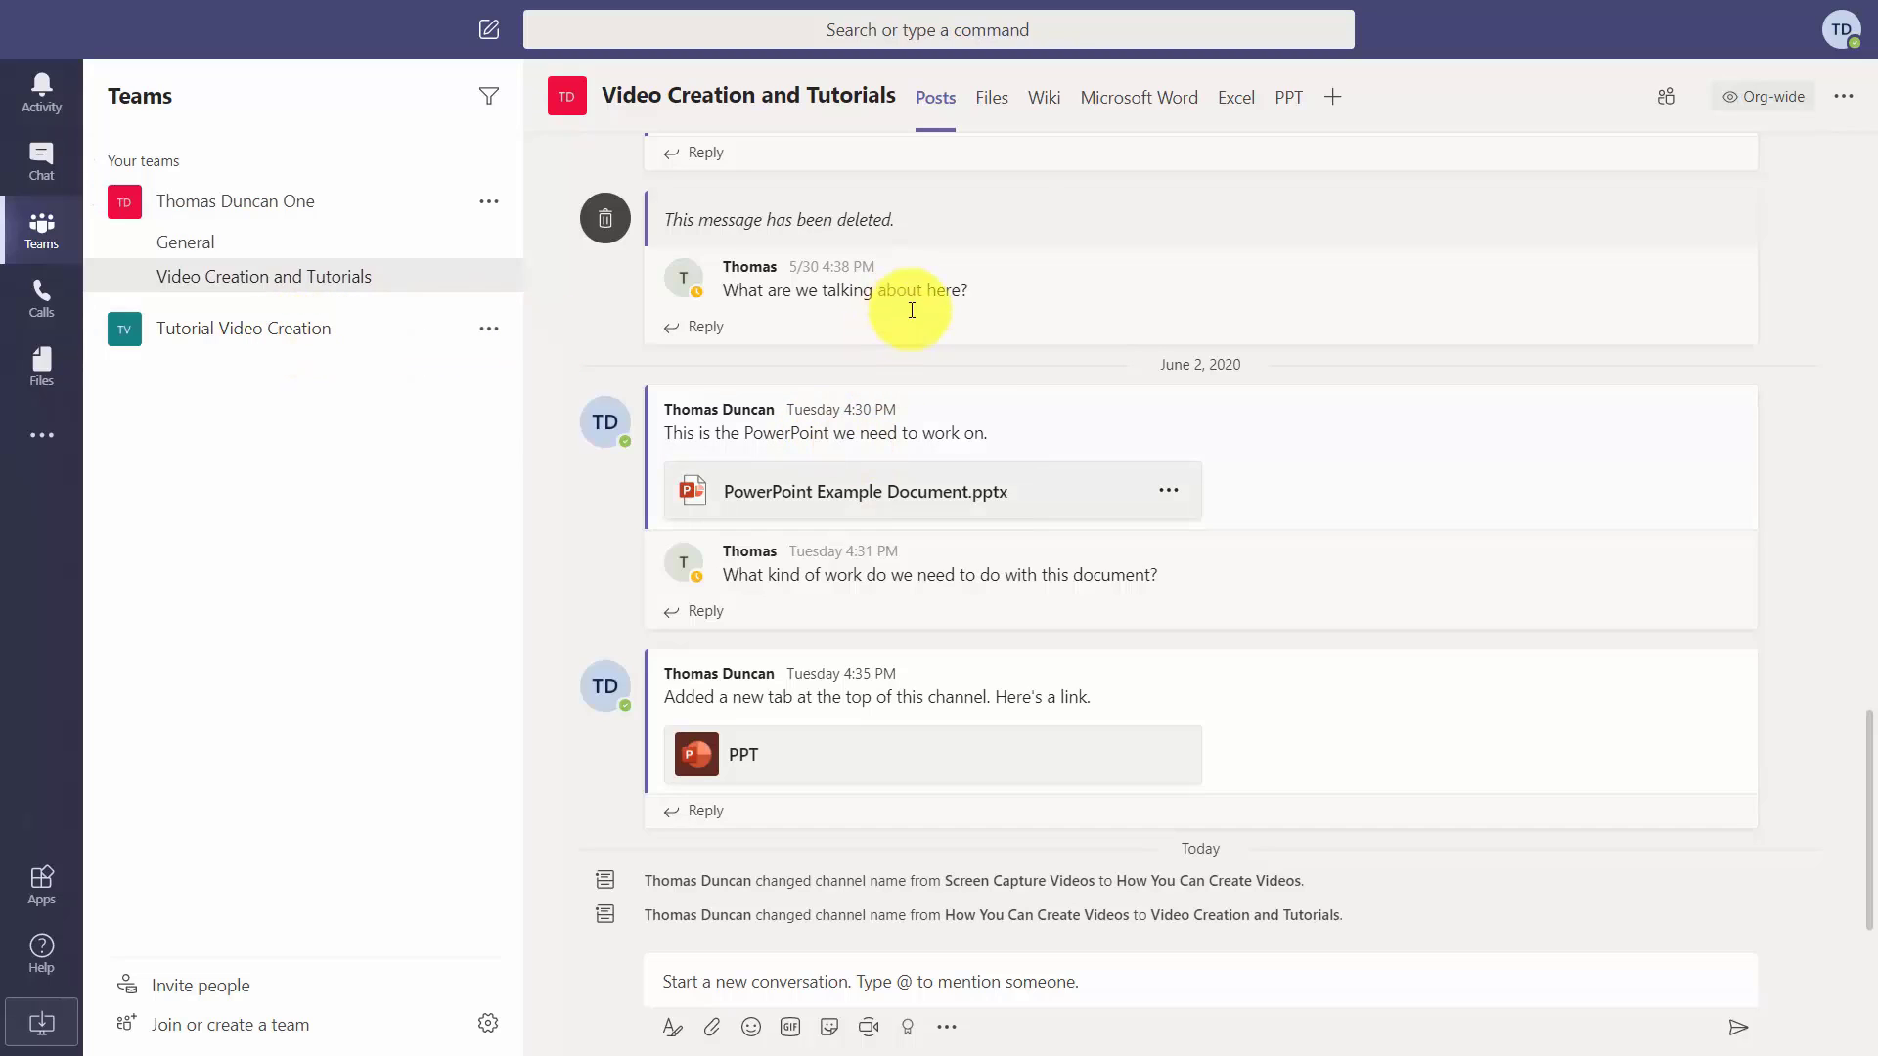
left_click(990, 107)
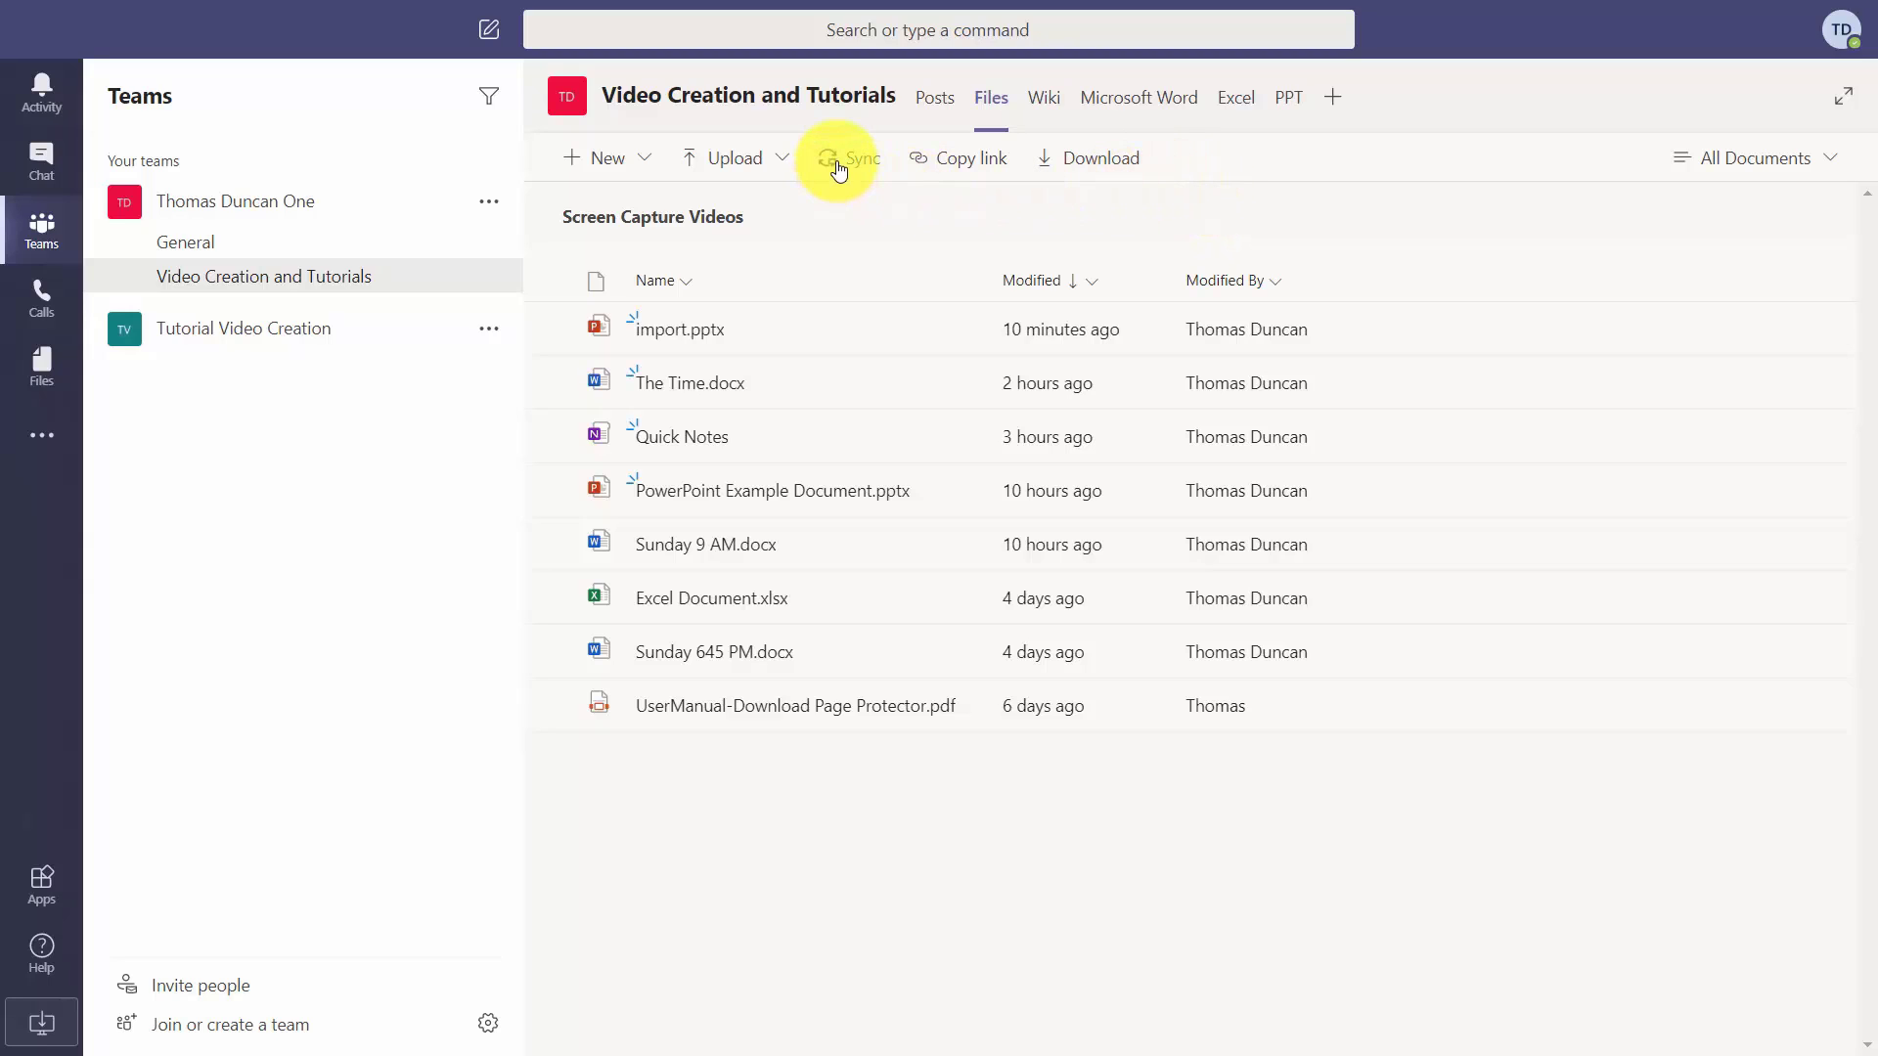
left_click(838, 161)
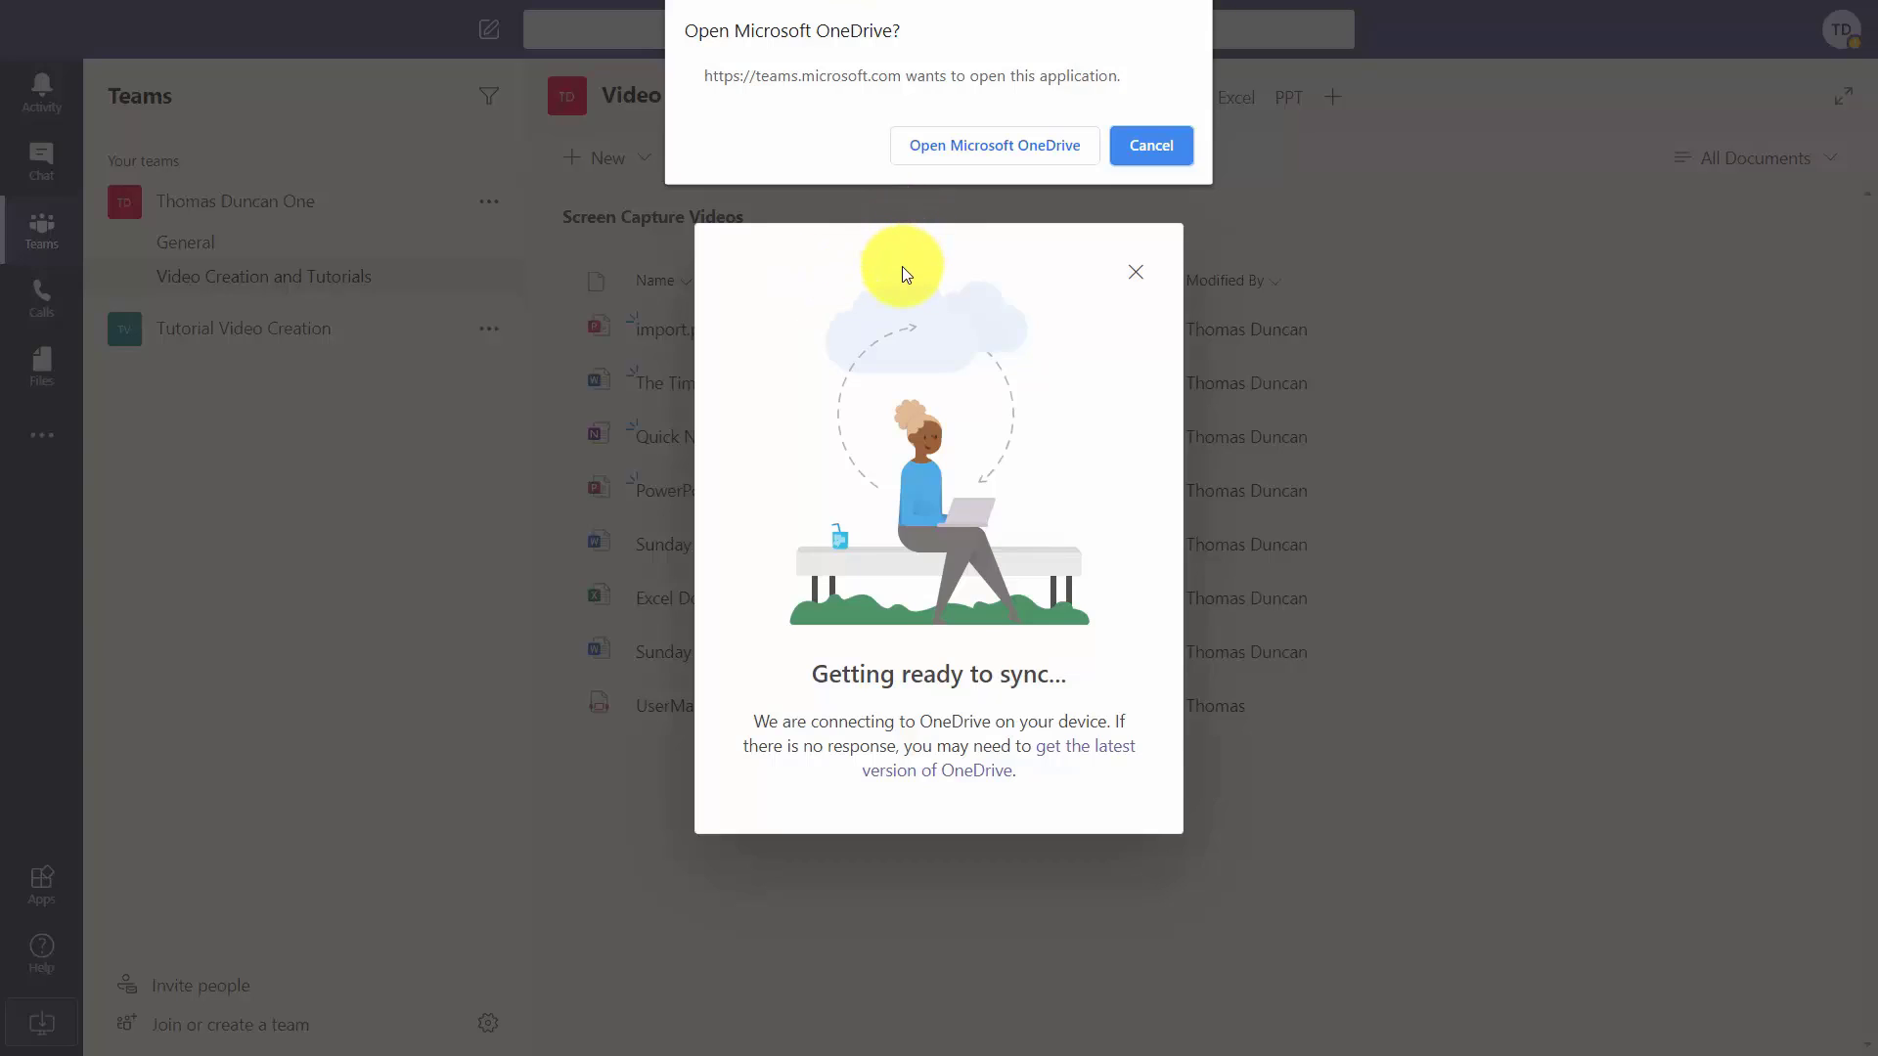
key("Escape")
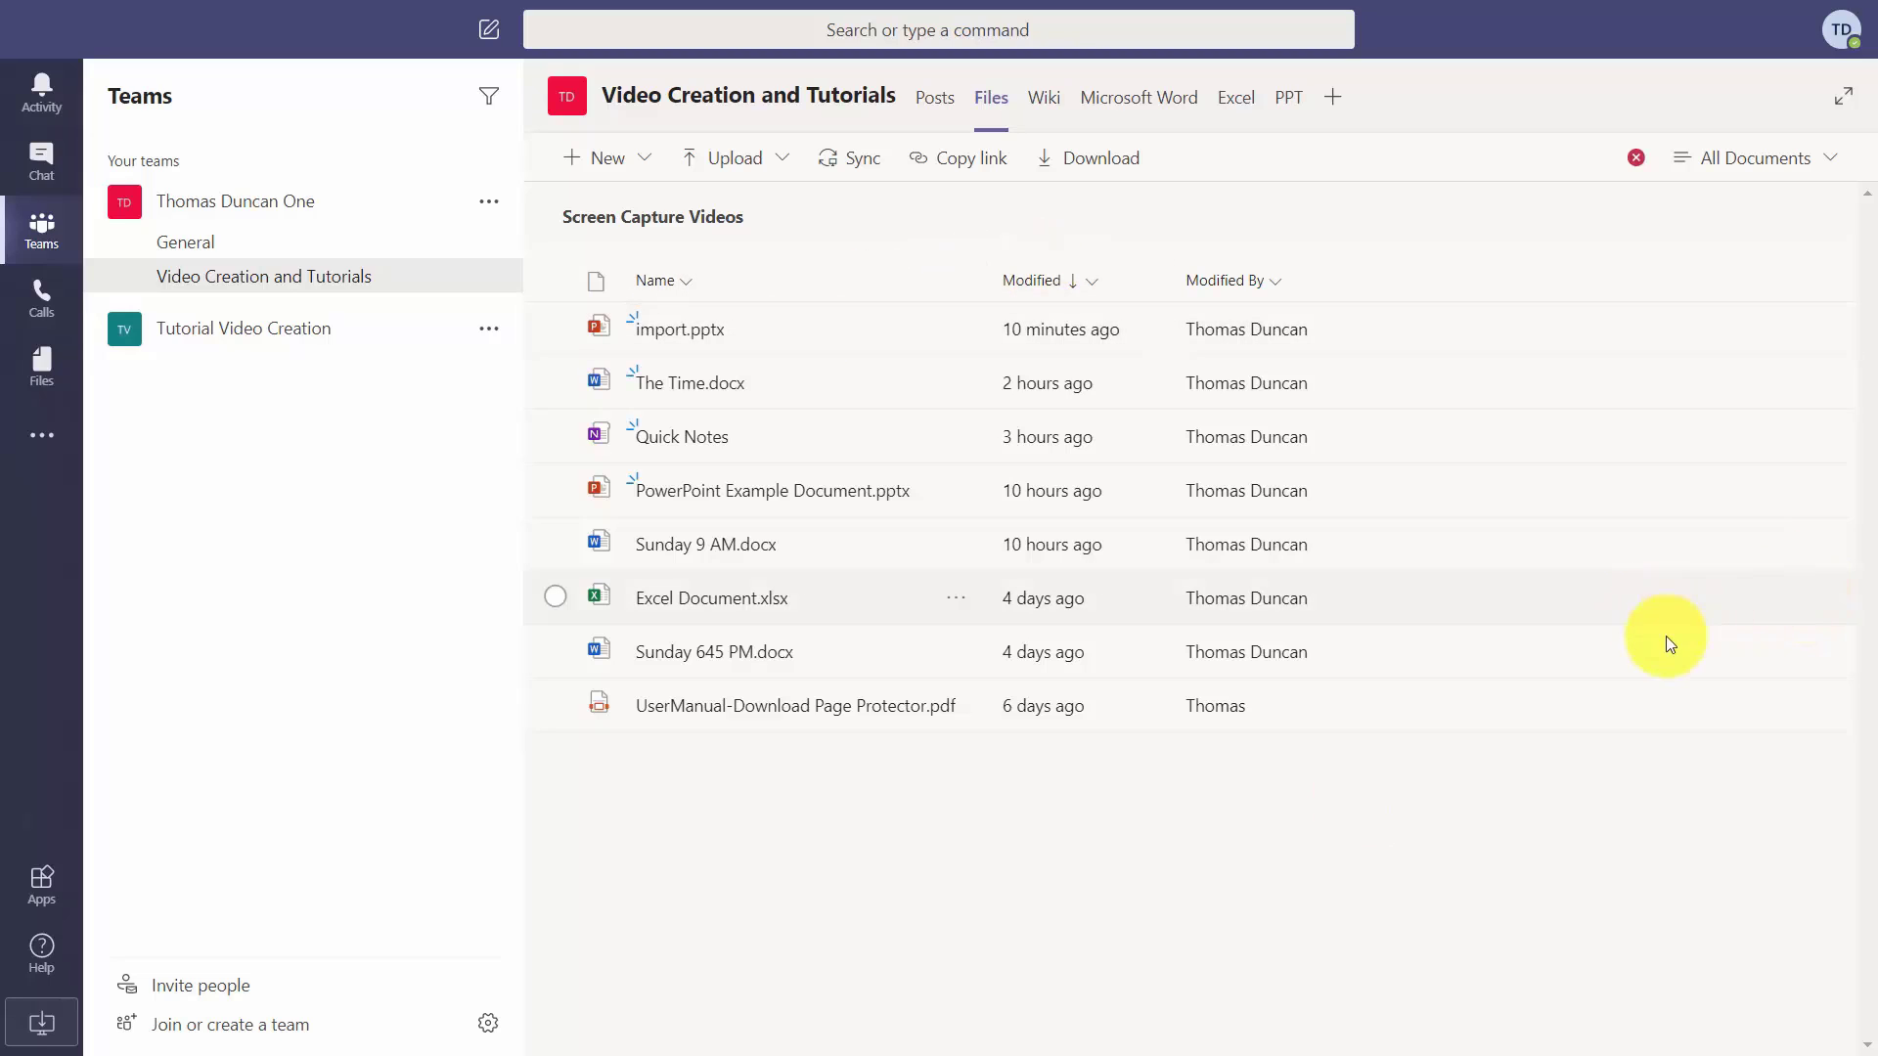
Rename the channel file Sunday 645 PM.docx to Sund.docx.
left_click(555, 647)
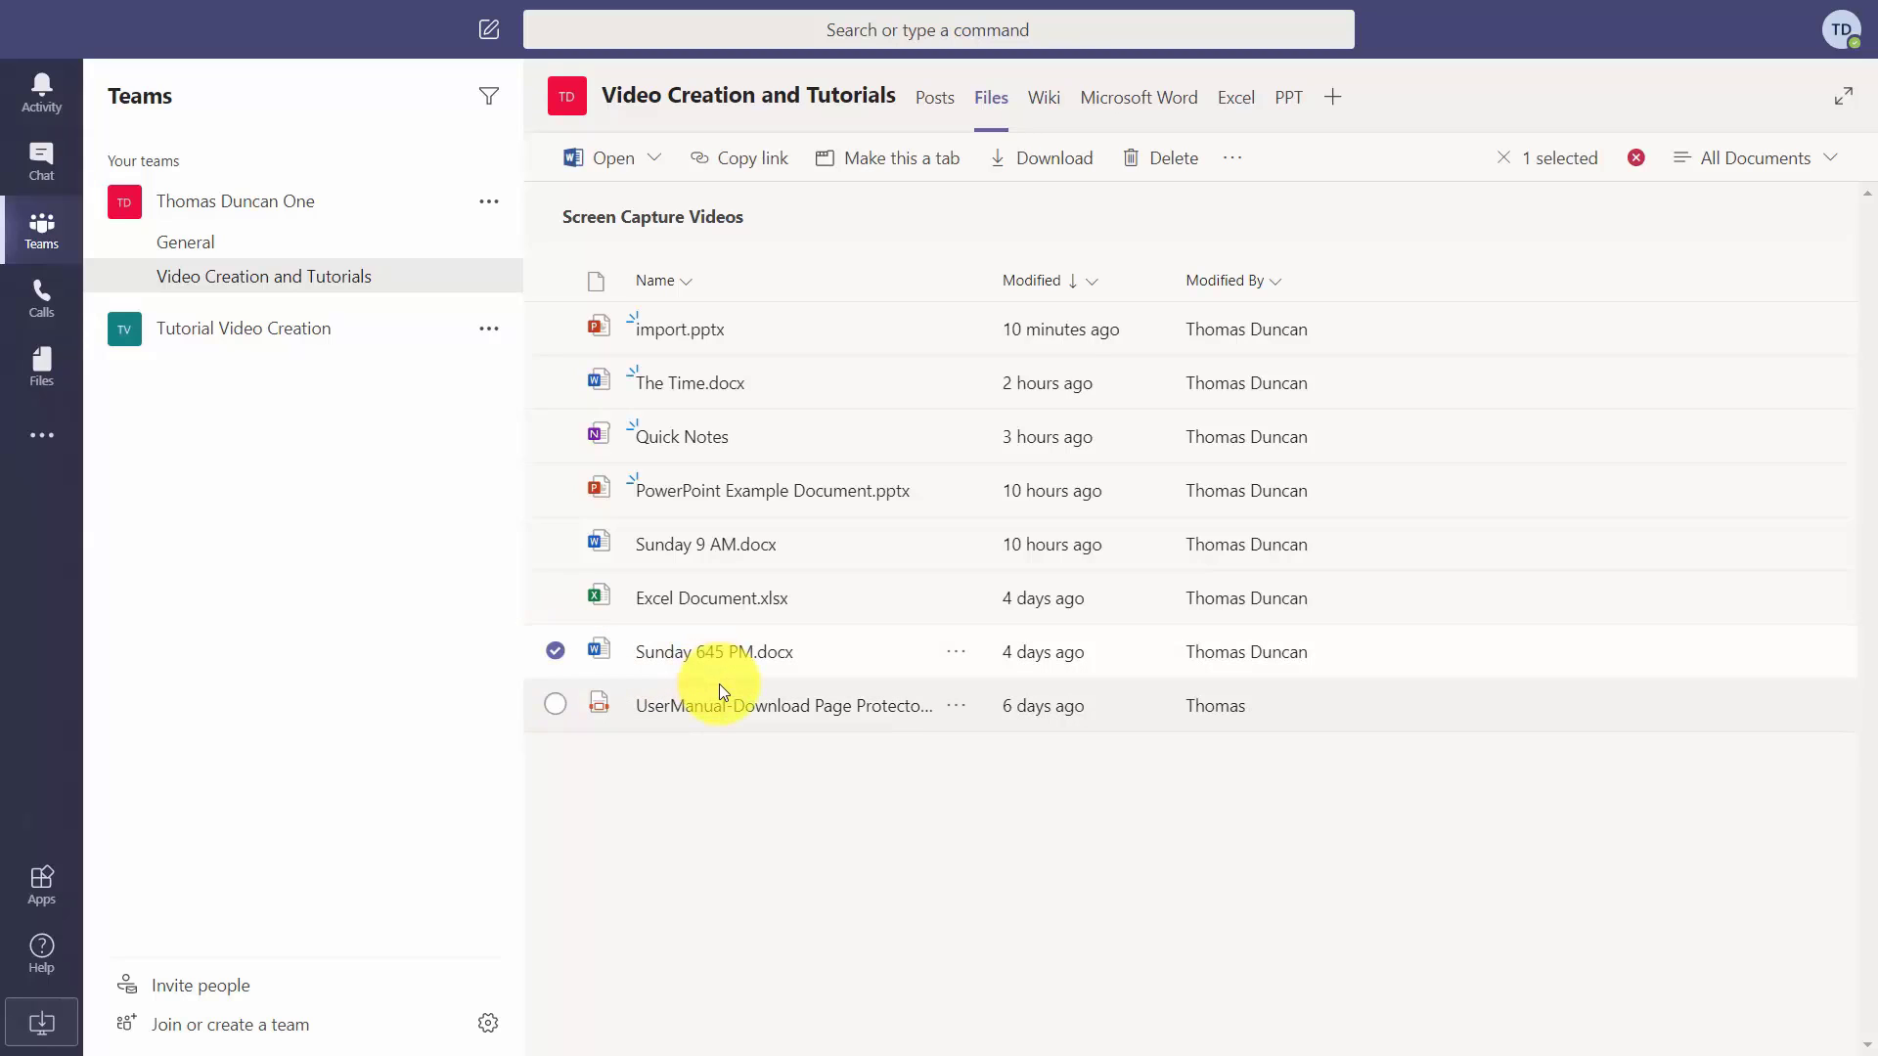
right_click(731, 641)
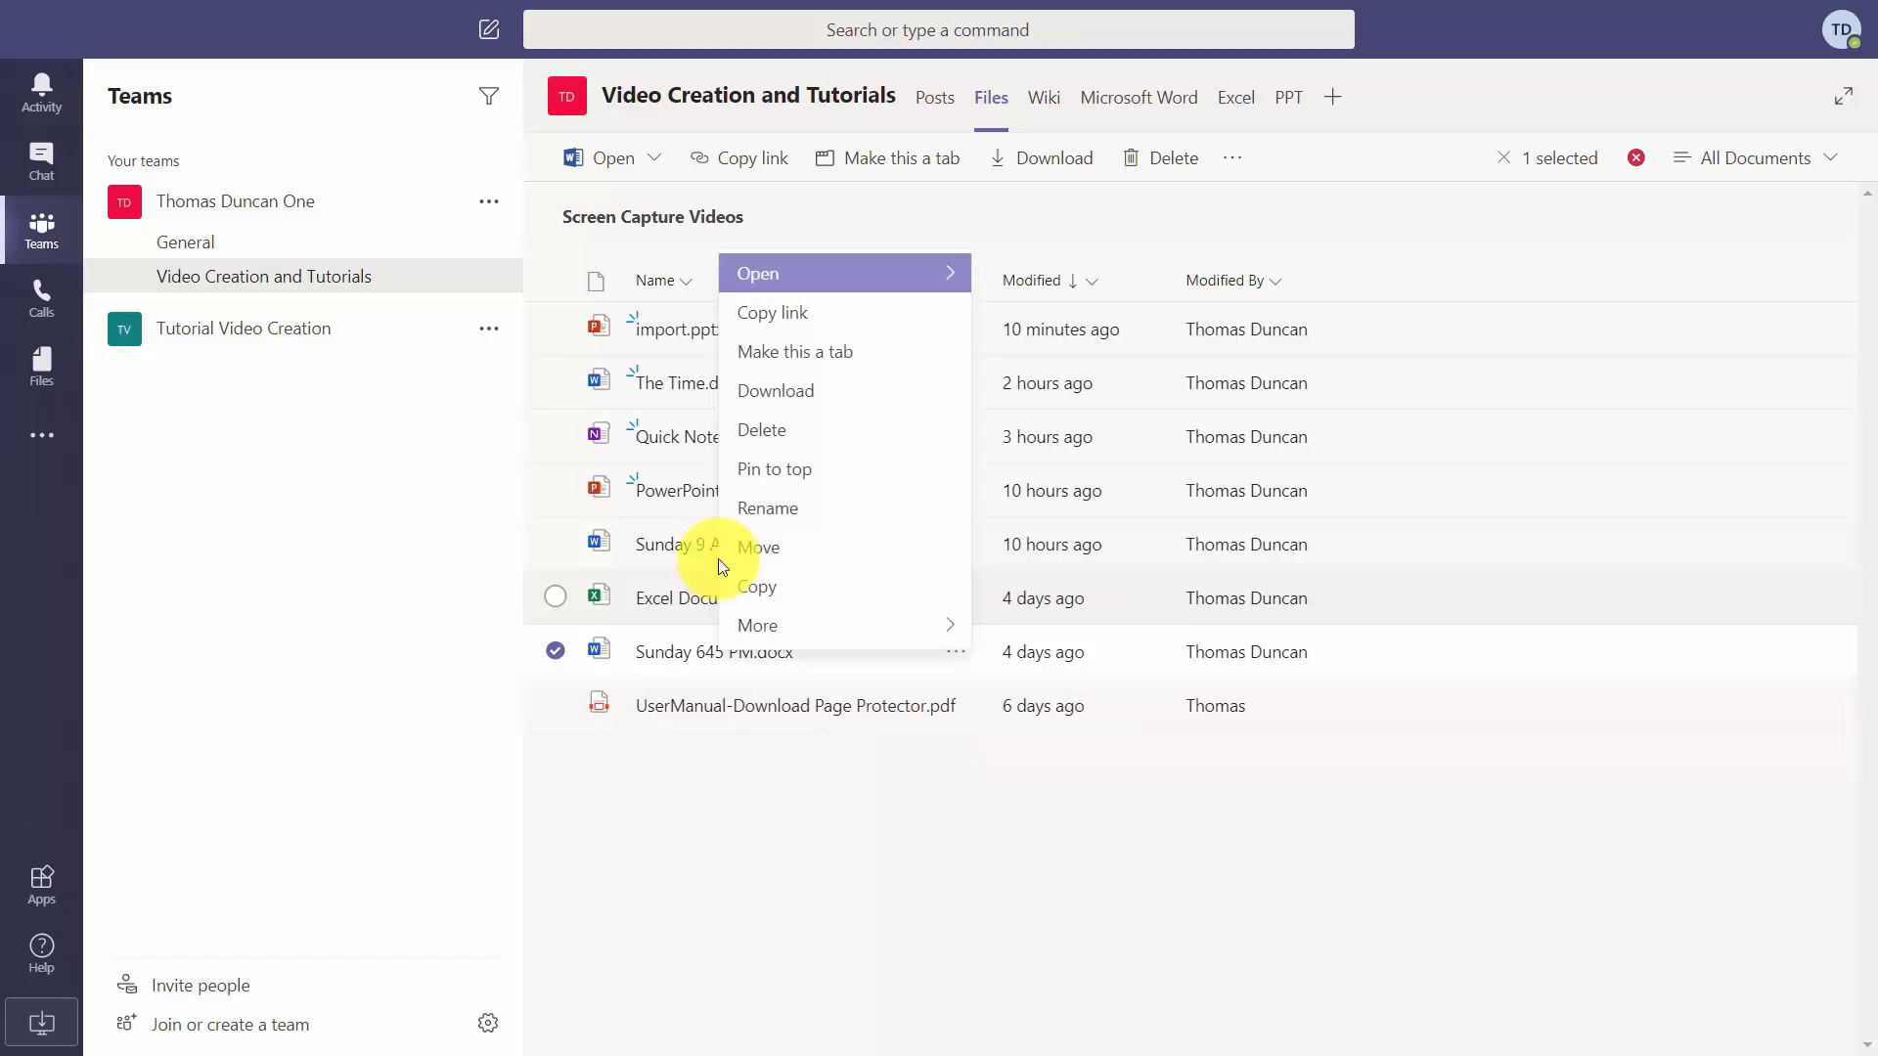
left_click(777, 512)
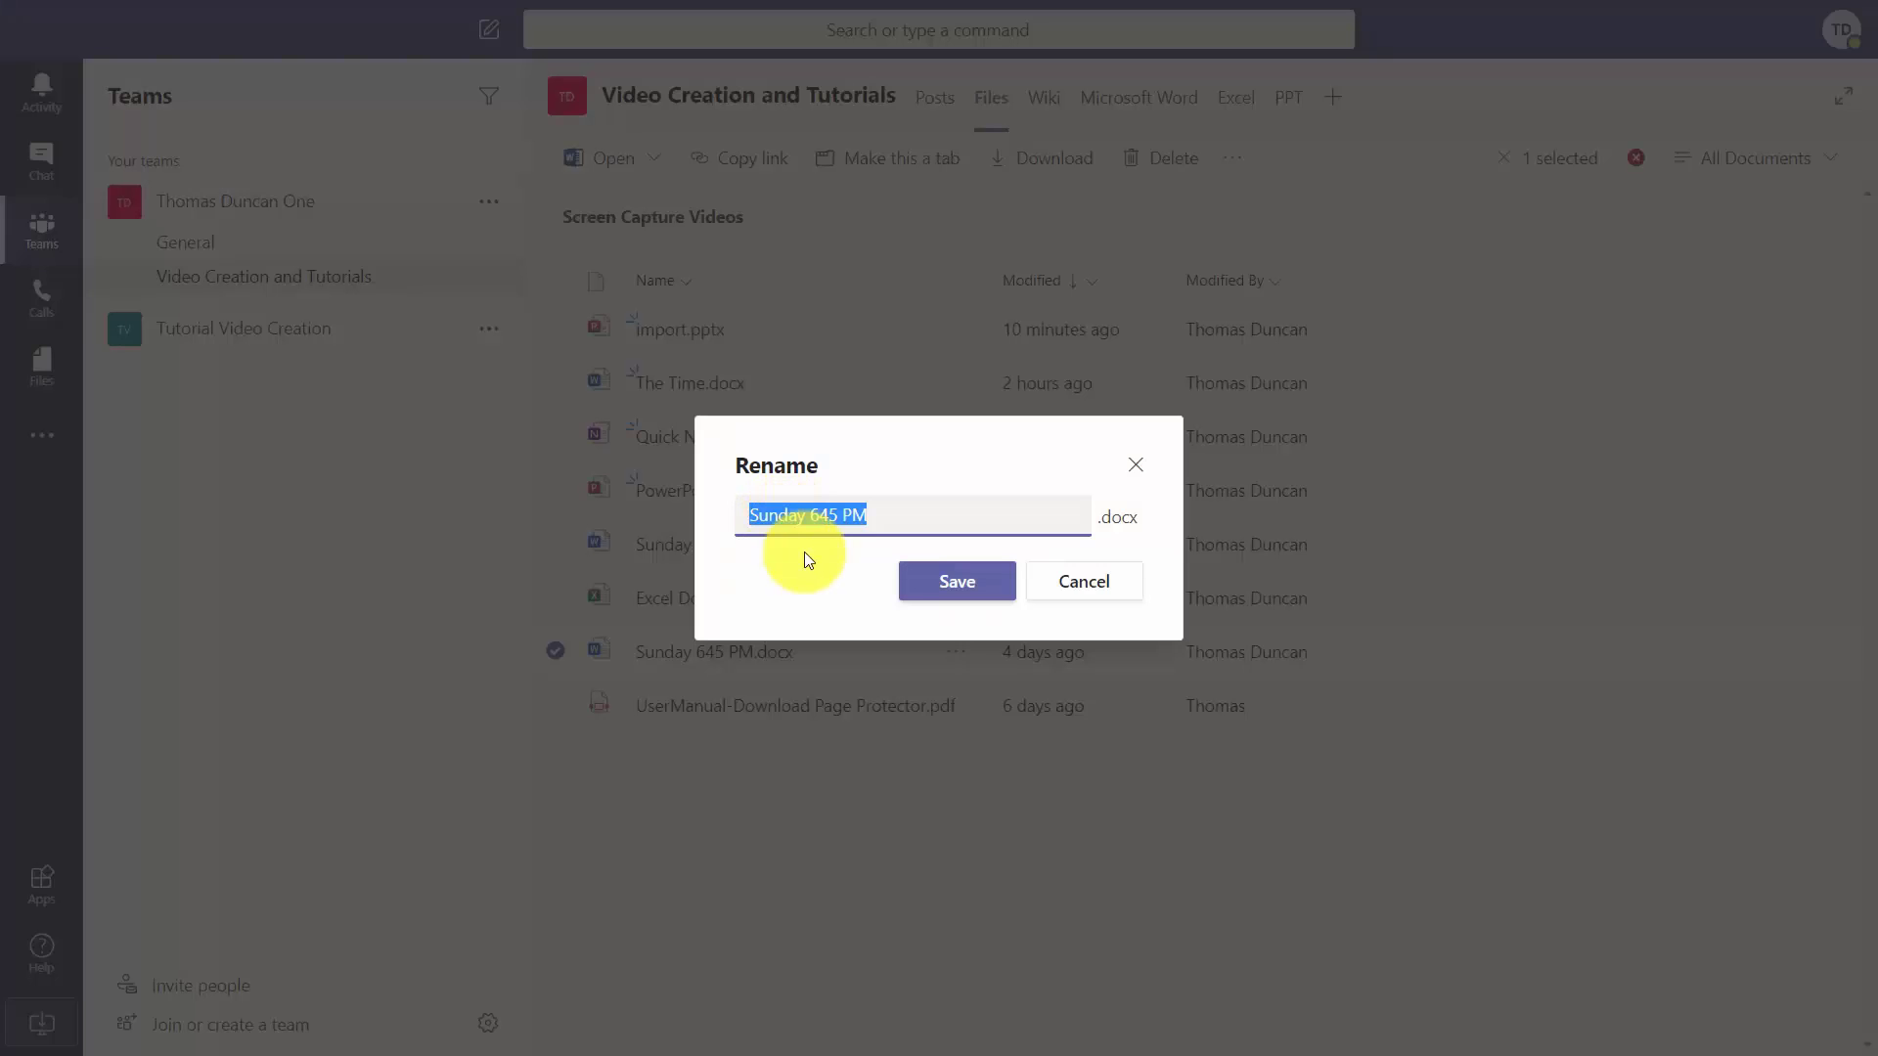
left_click(903, 523)
left_click_drag(904, 523, 767, 512)
key("Return")
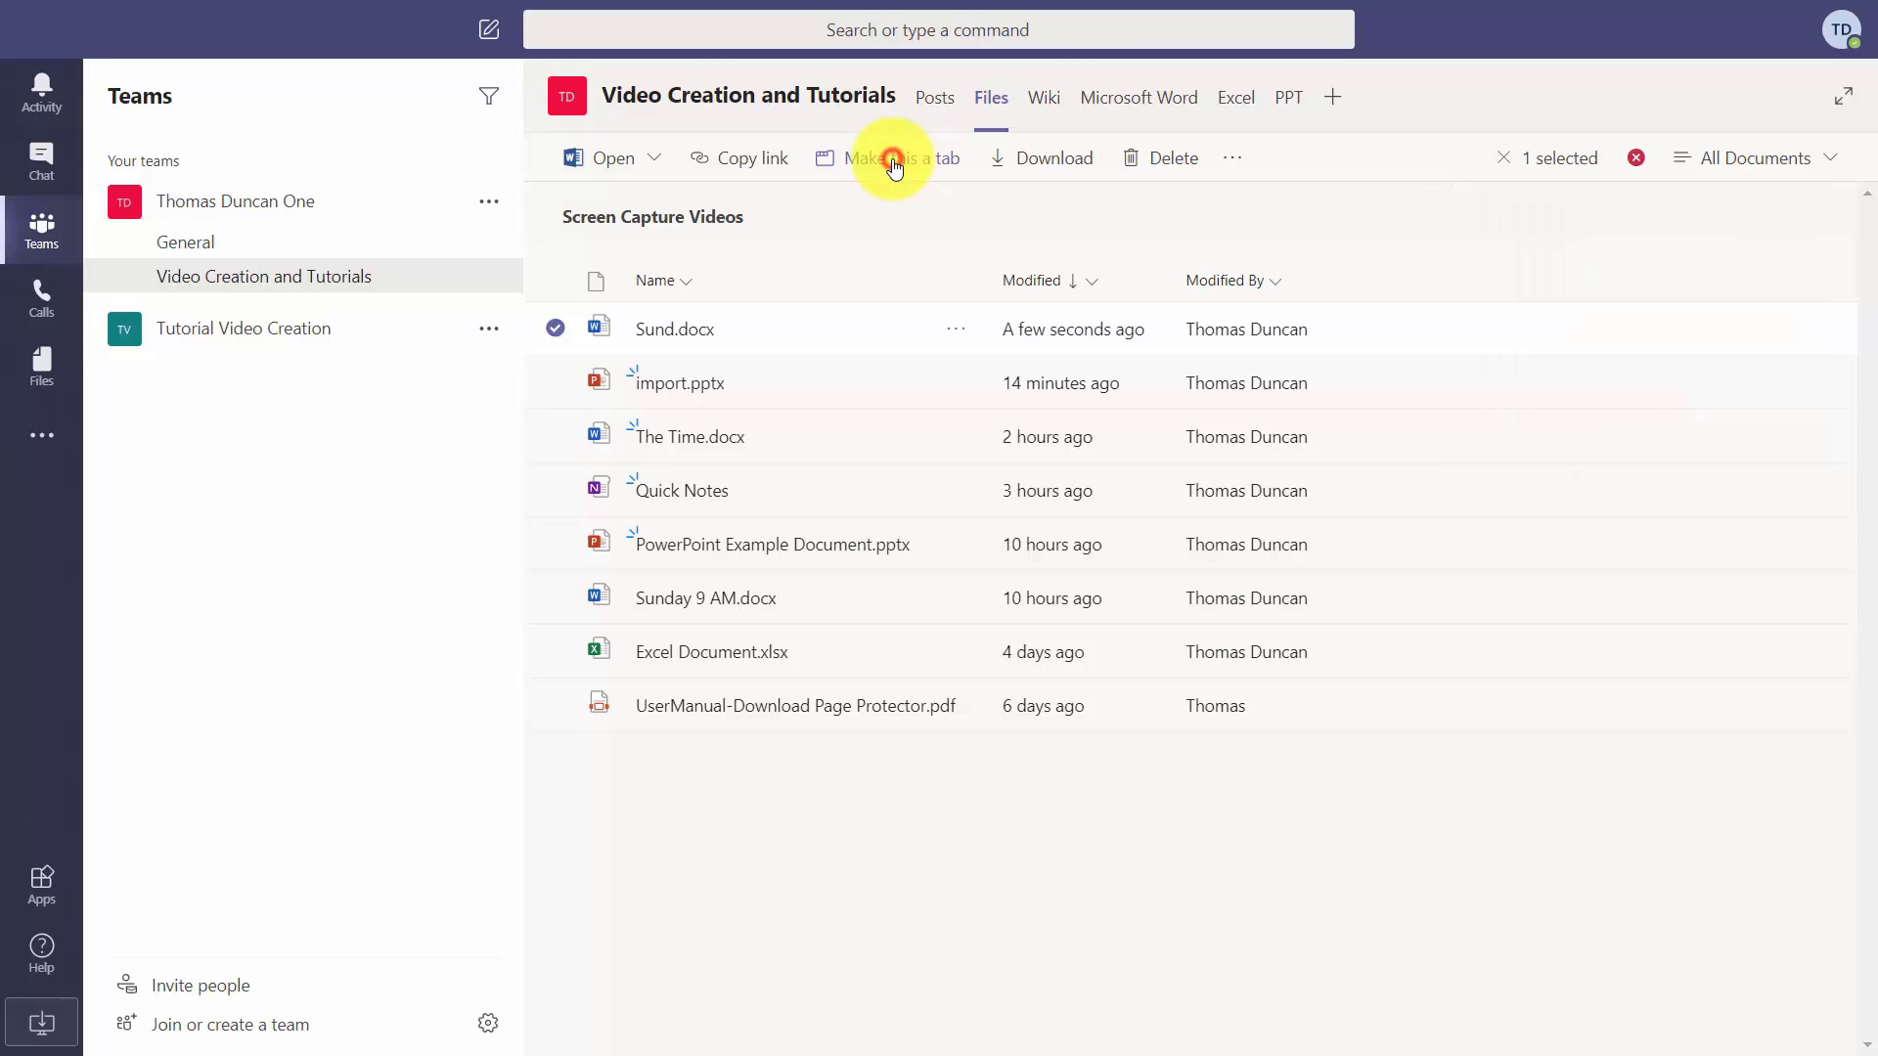
Make Sund.docx a channel tab, then permanently remove the Sund tab again.
left_click(895, 167)
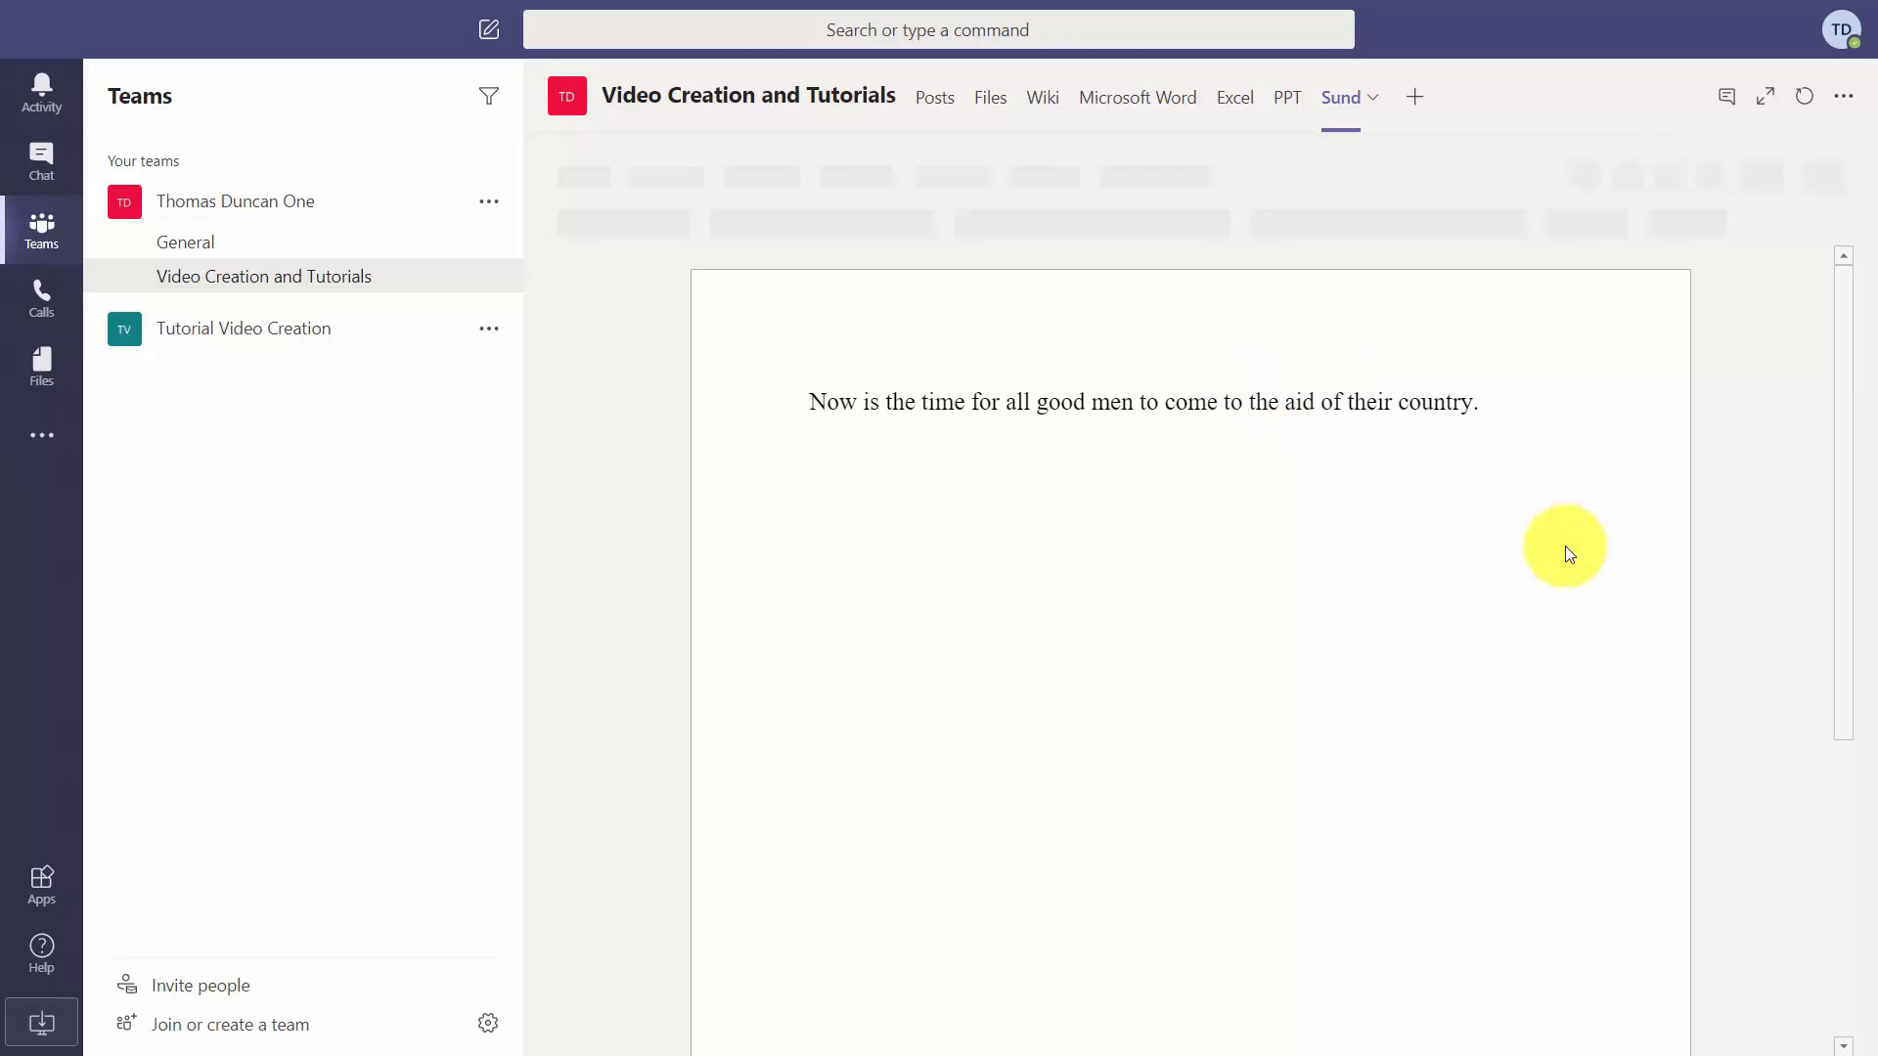
left_click(1374, 98)
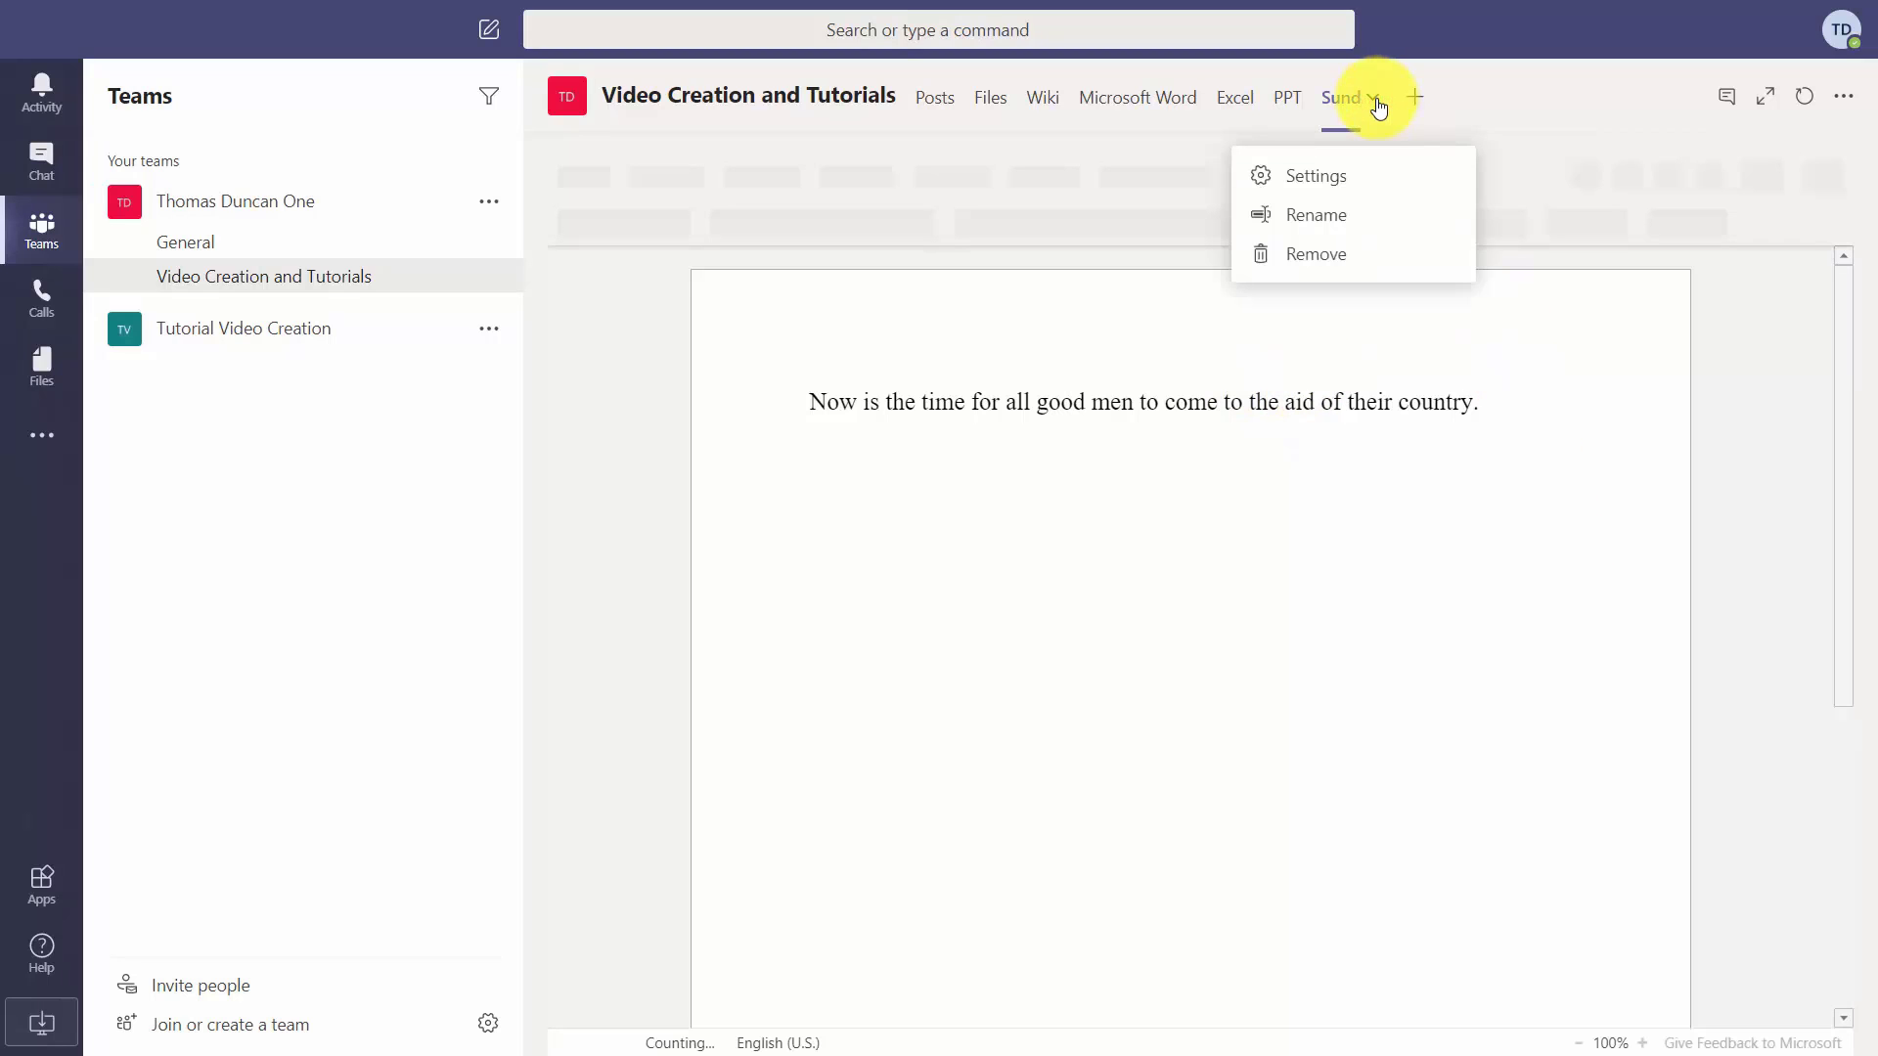
left_click(1311, 253)
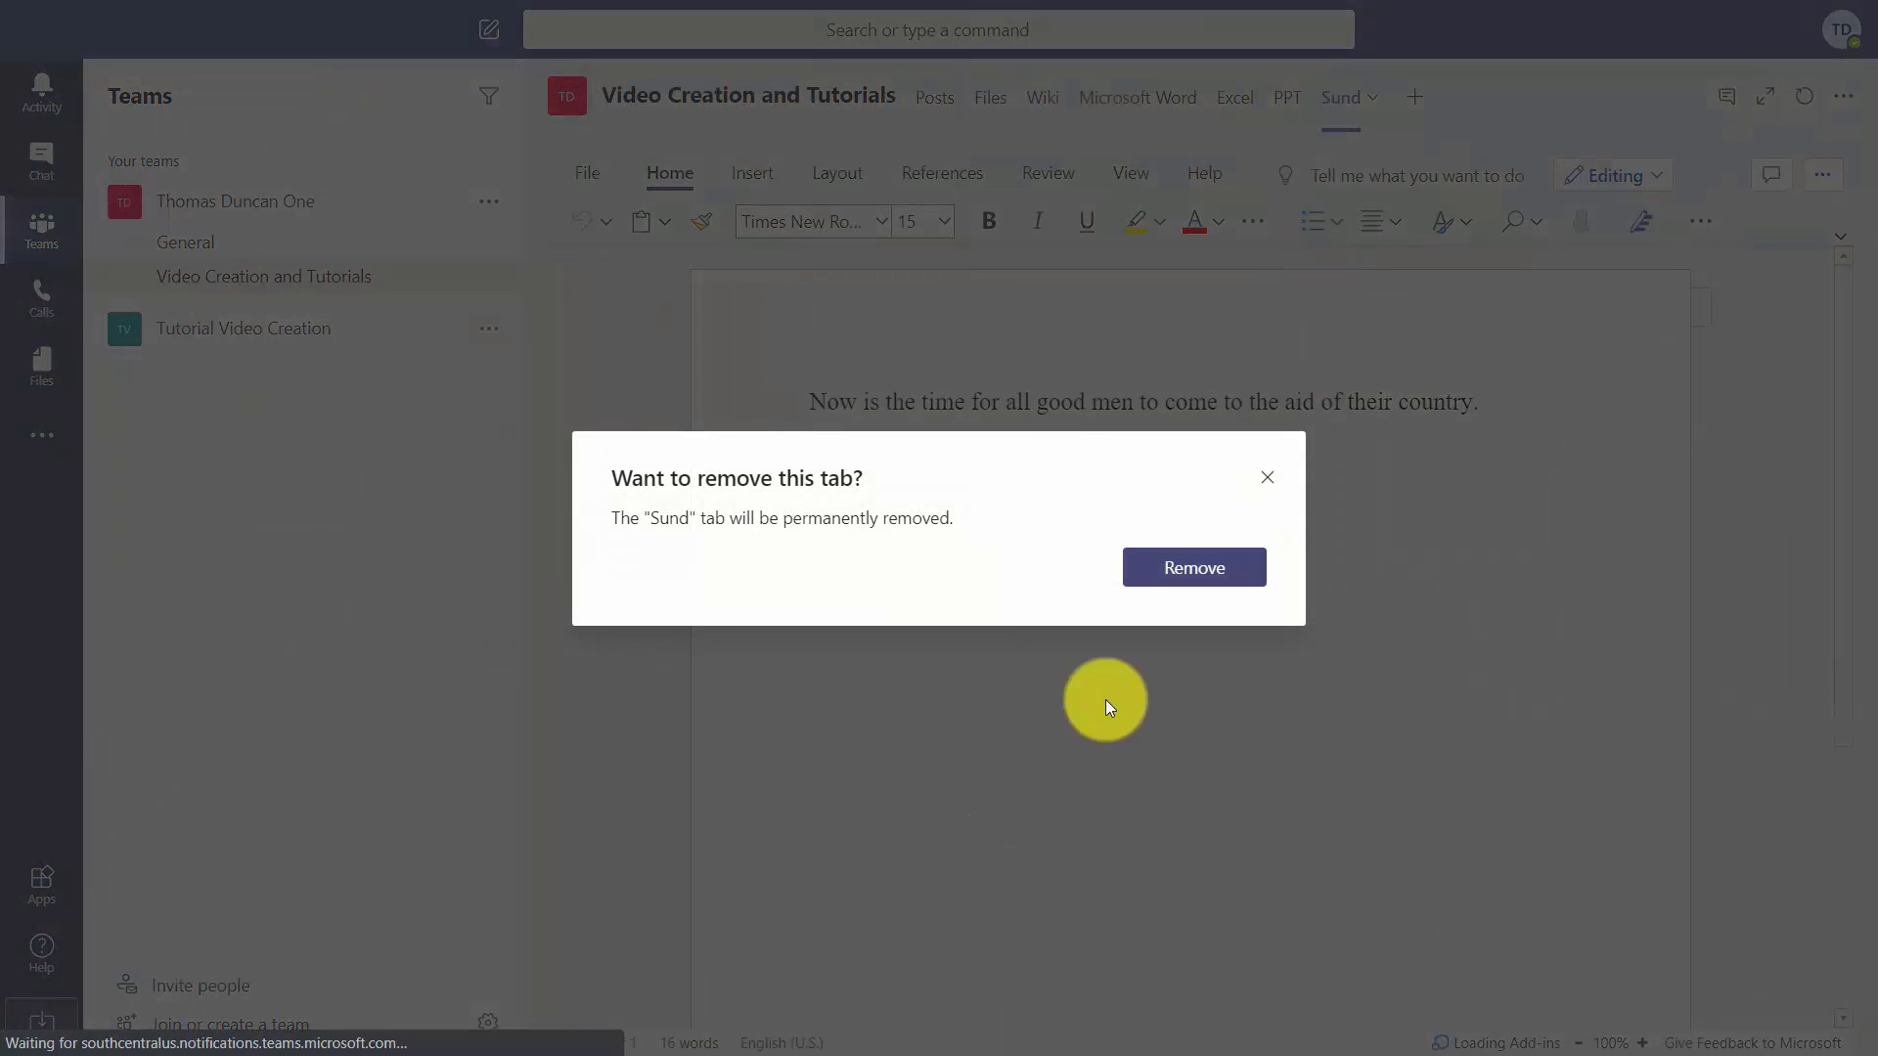
left_click(1168, 571)
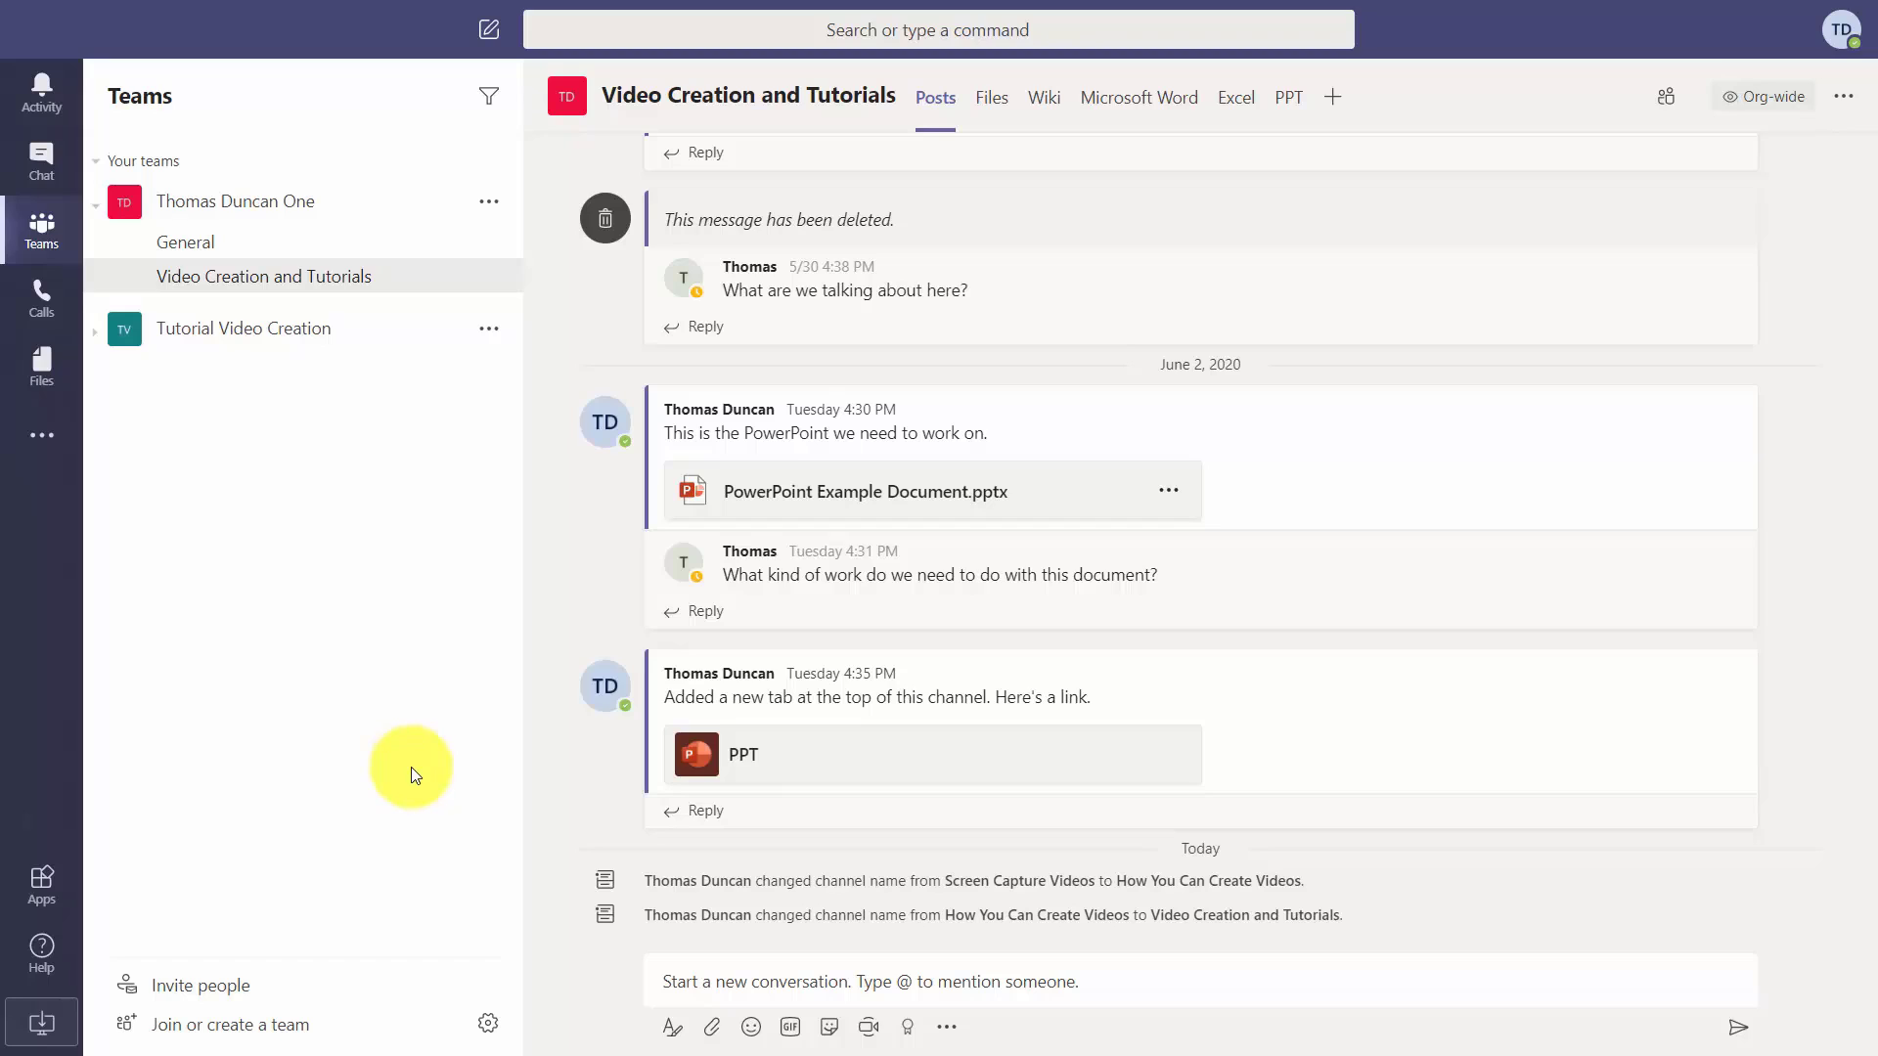
left_click(1331, 101)
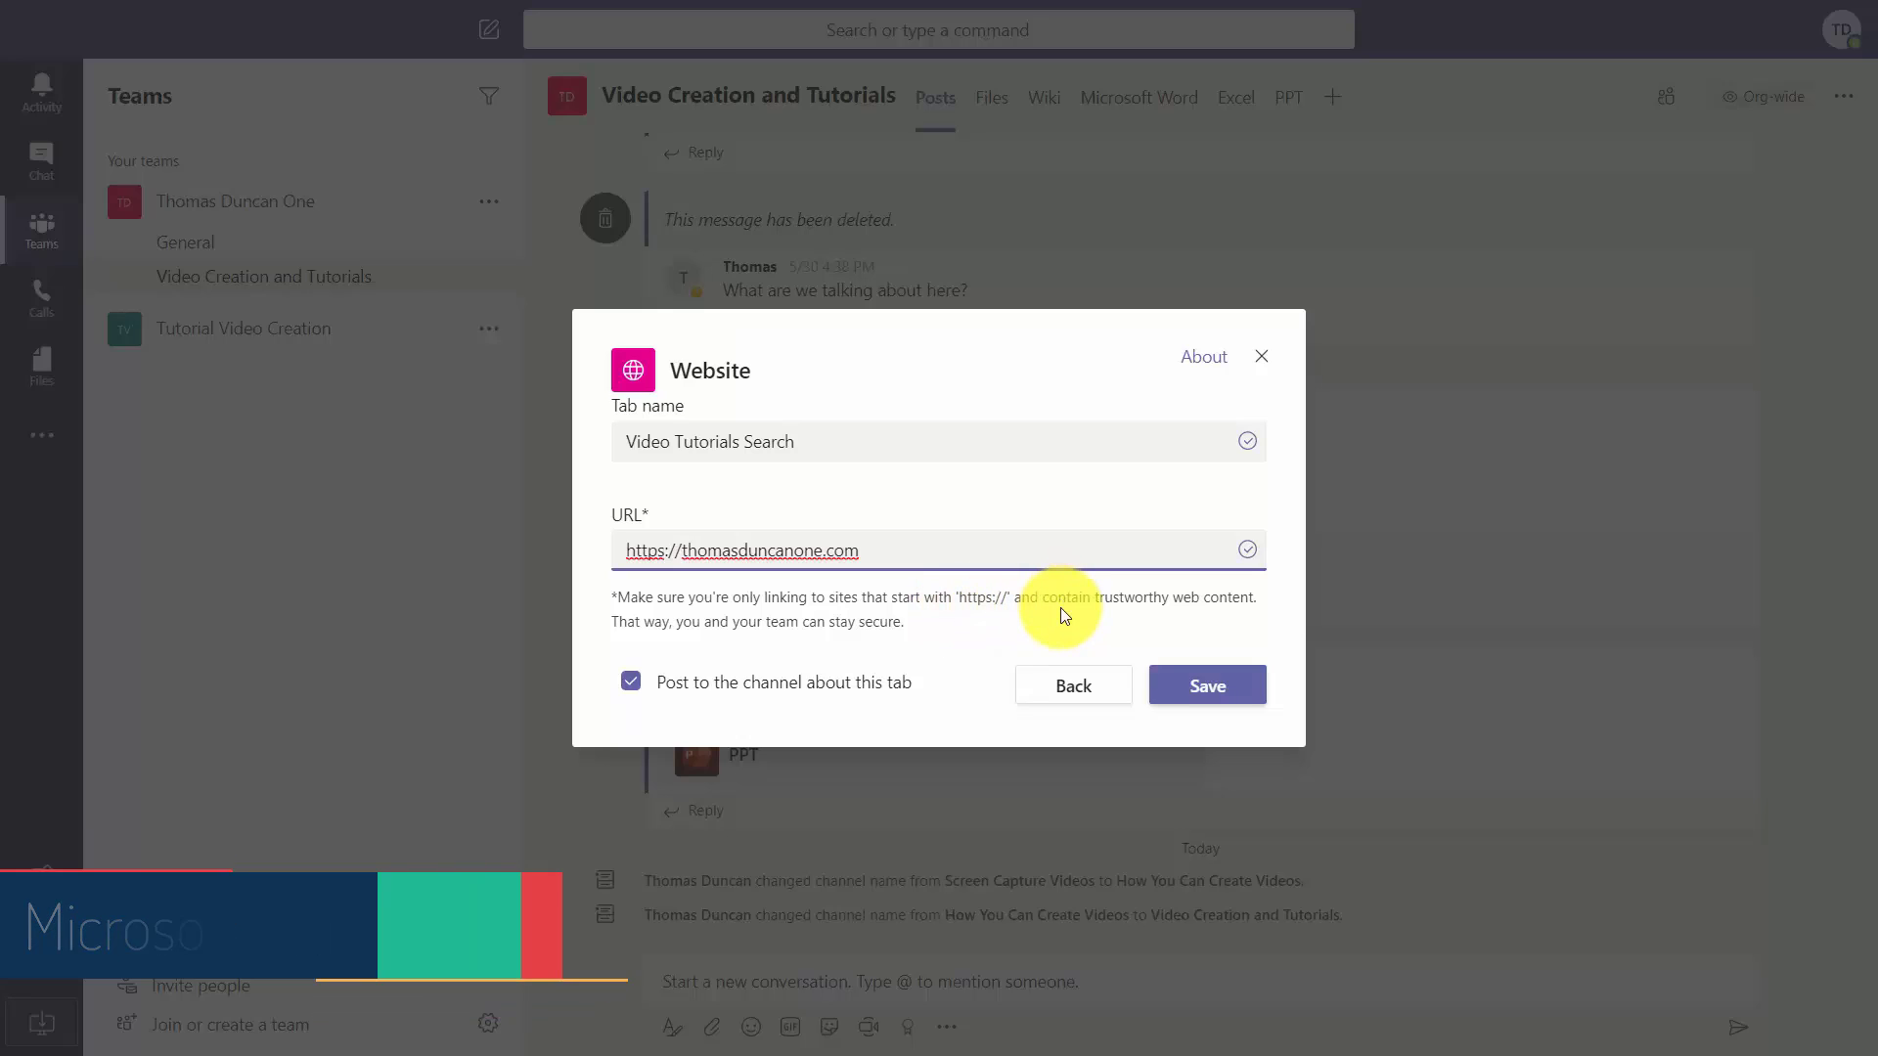
left_click(1191, 686)
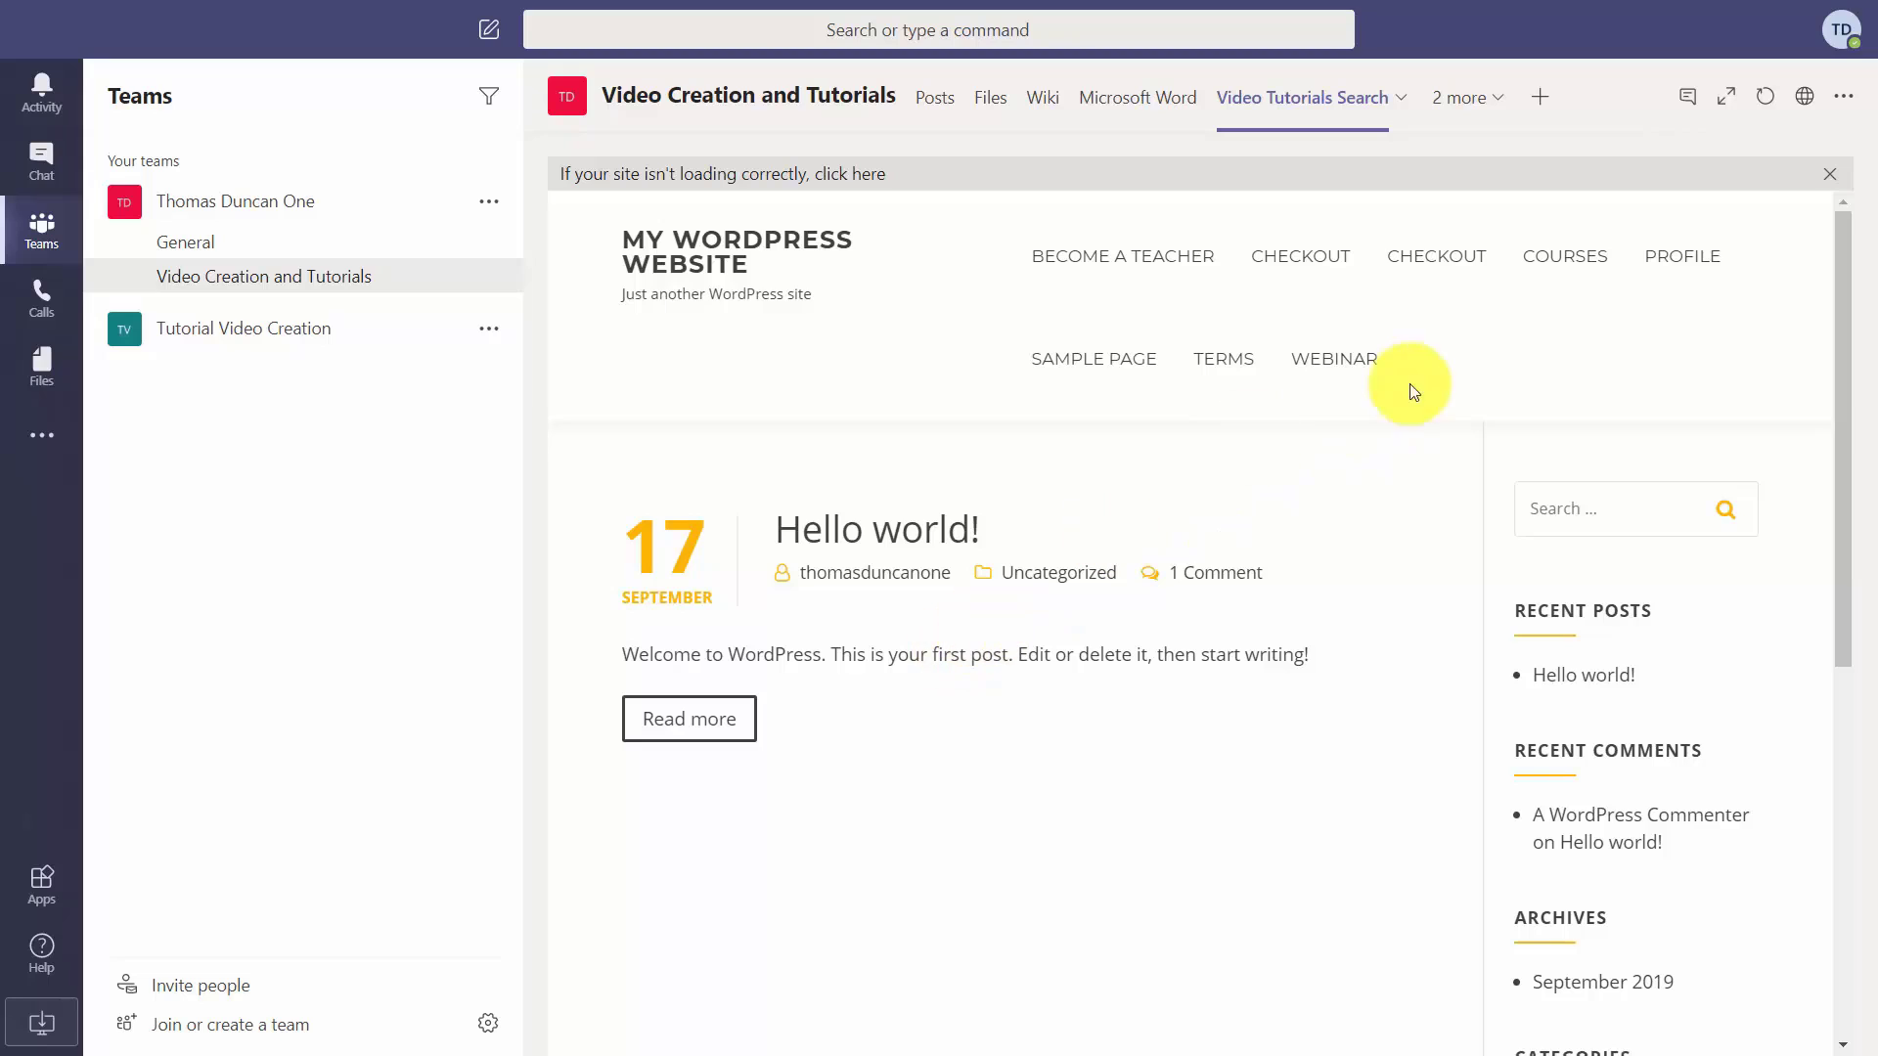
Cancel removing the Video Tutorials Search tab and open its settings instead.
left_click(1402, 98)
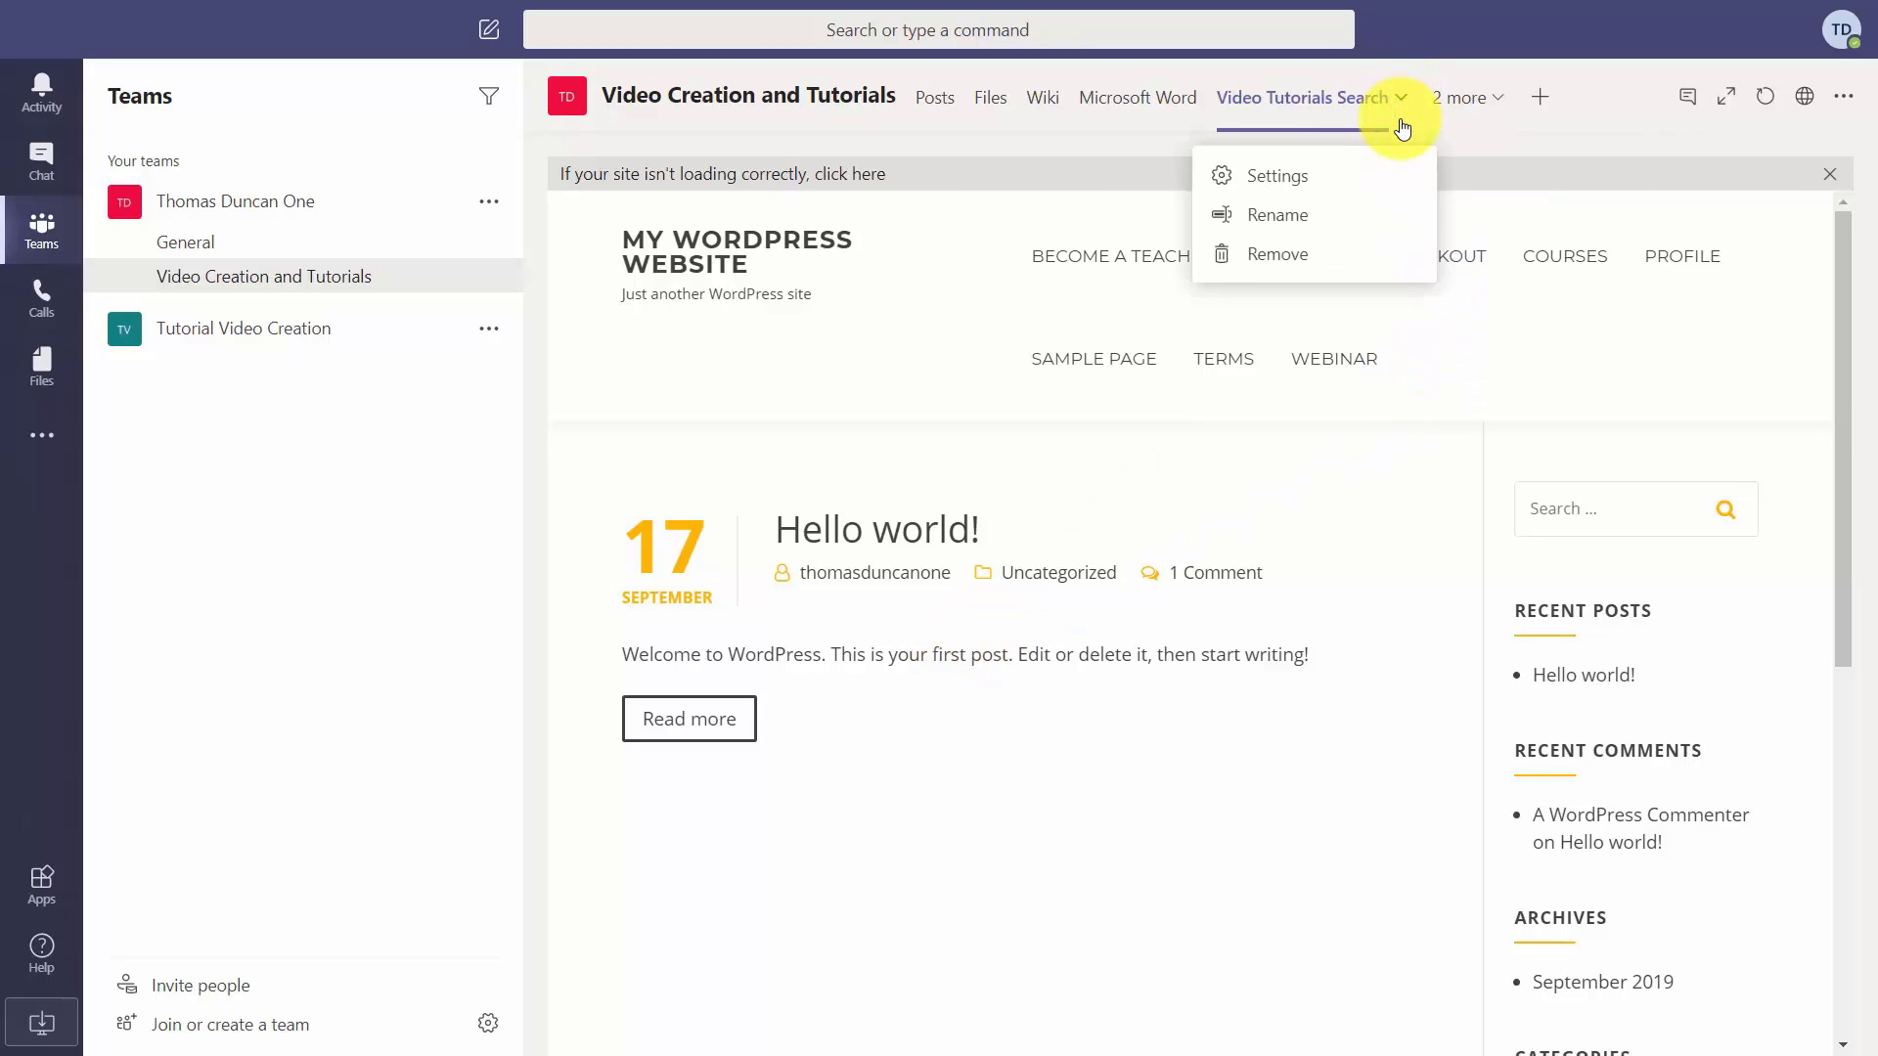
left_click(1273, 257)
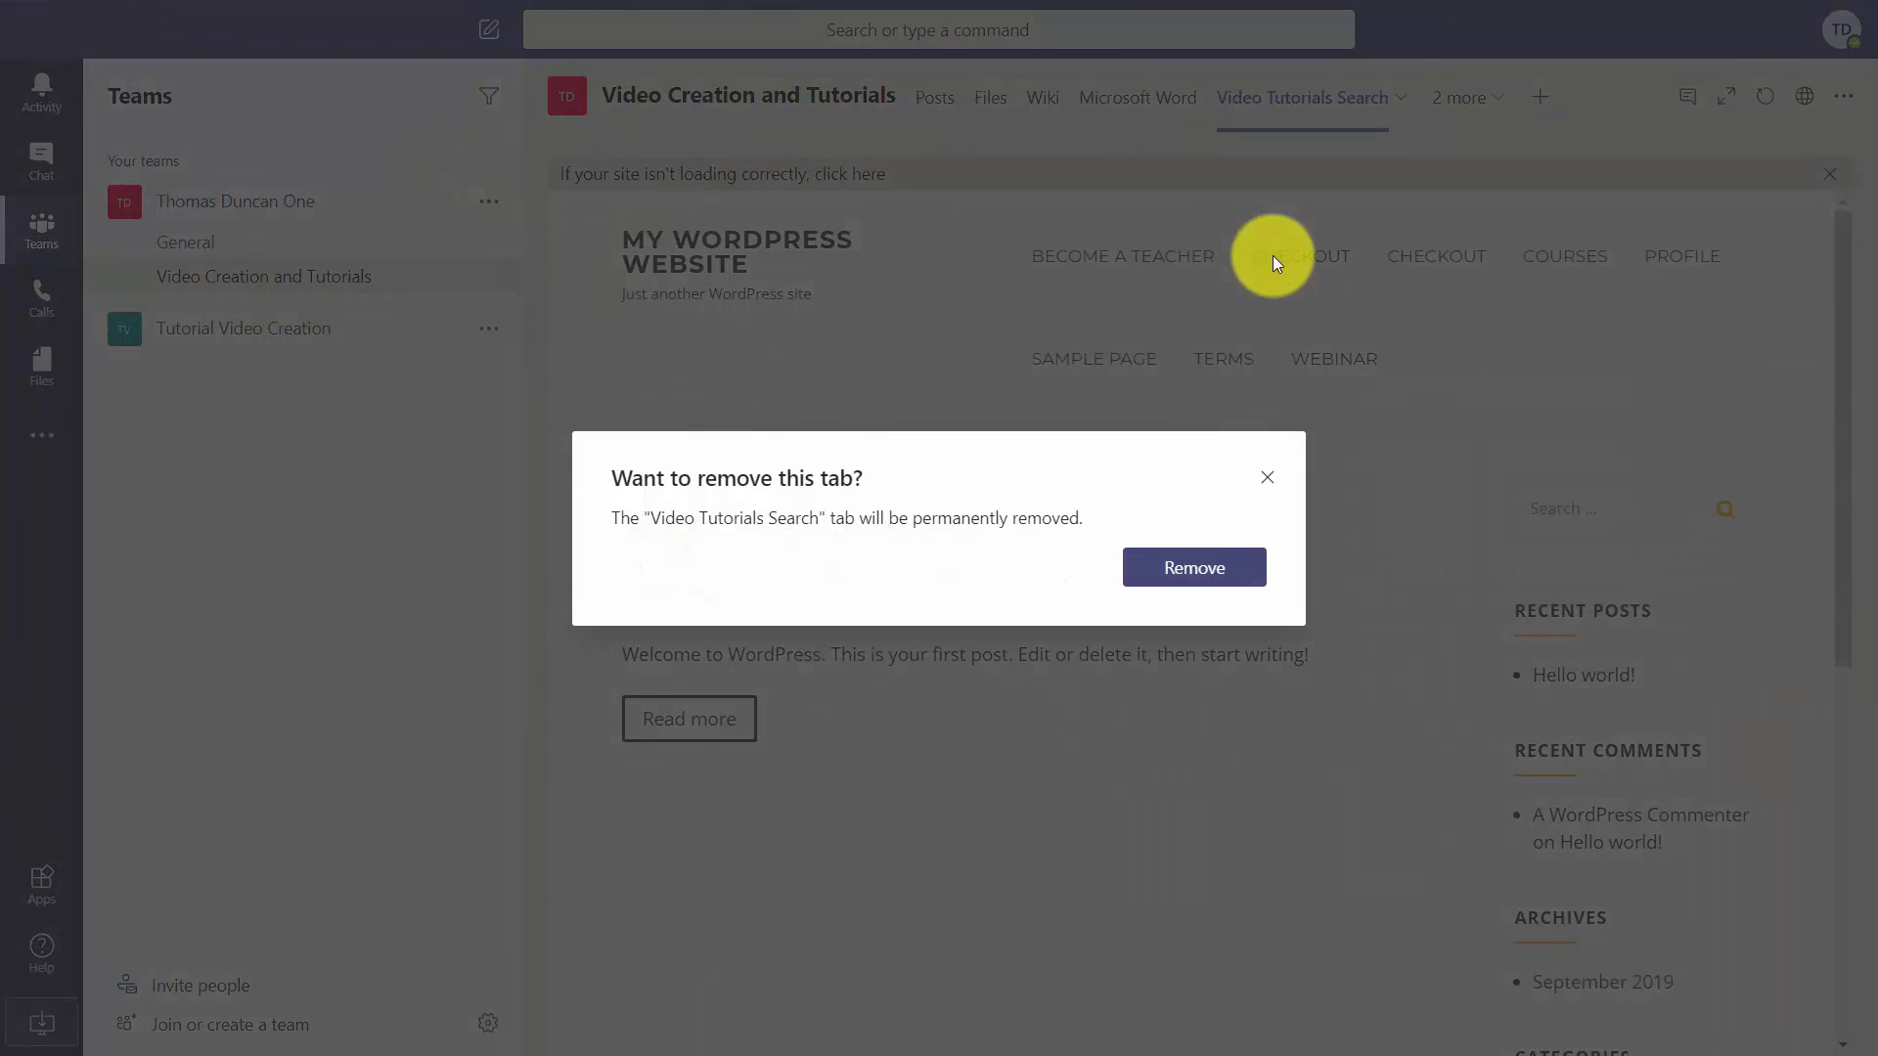
left_click(1267, 478)
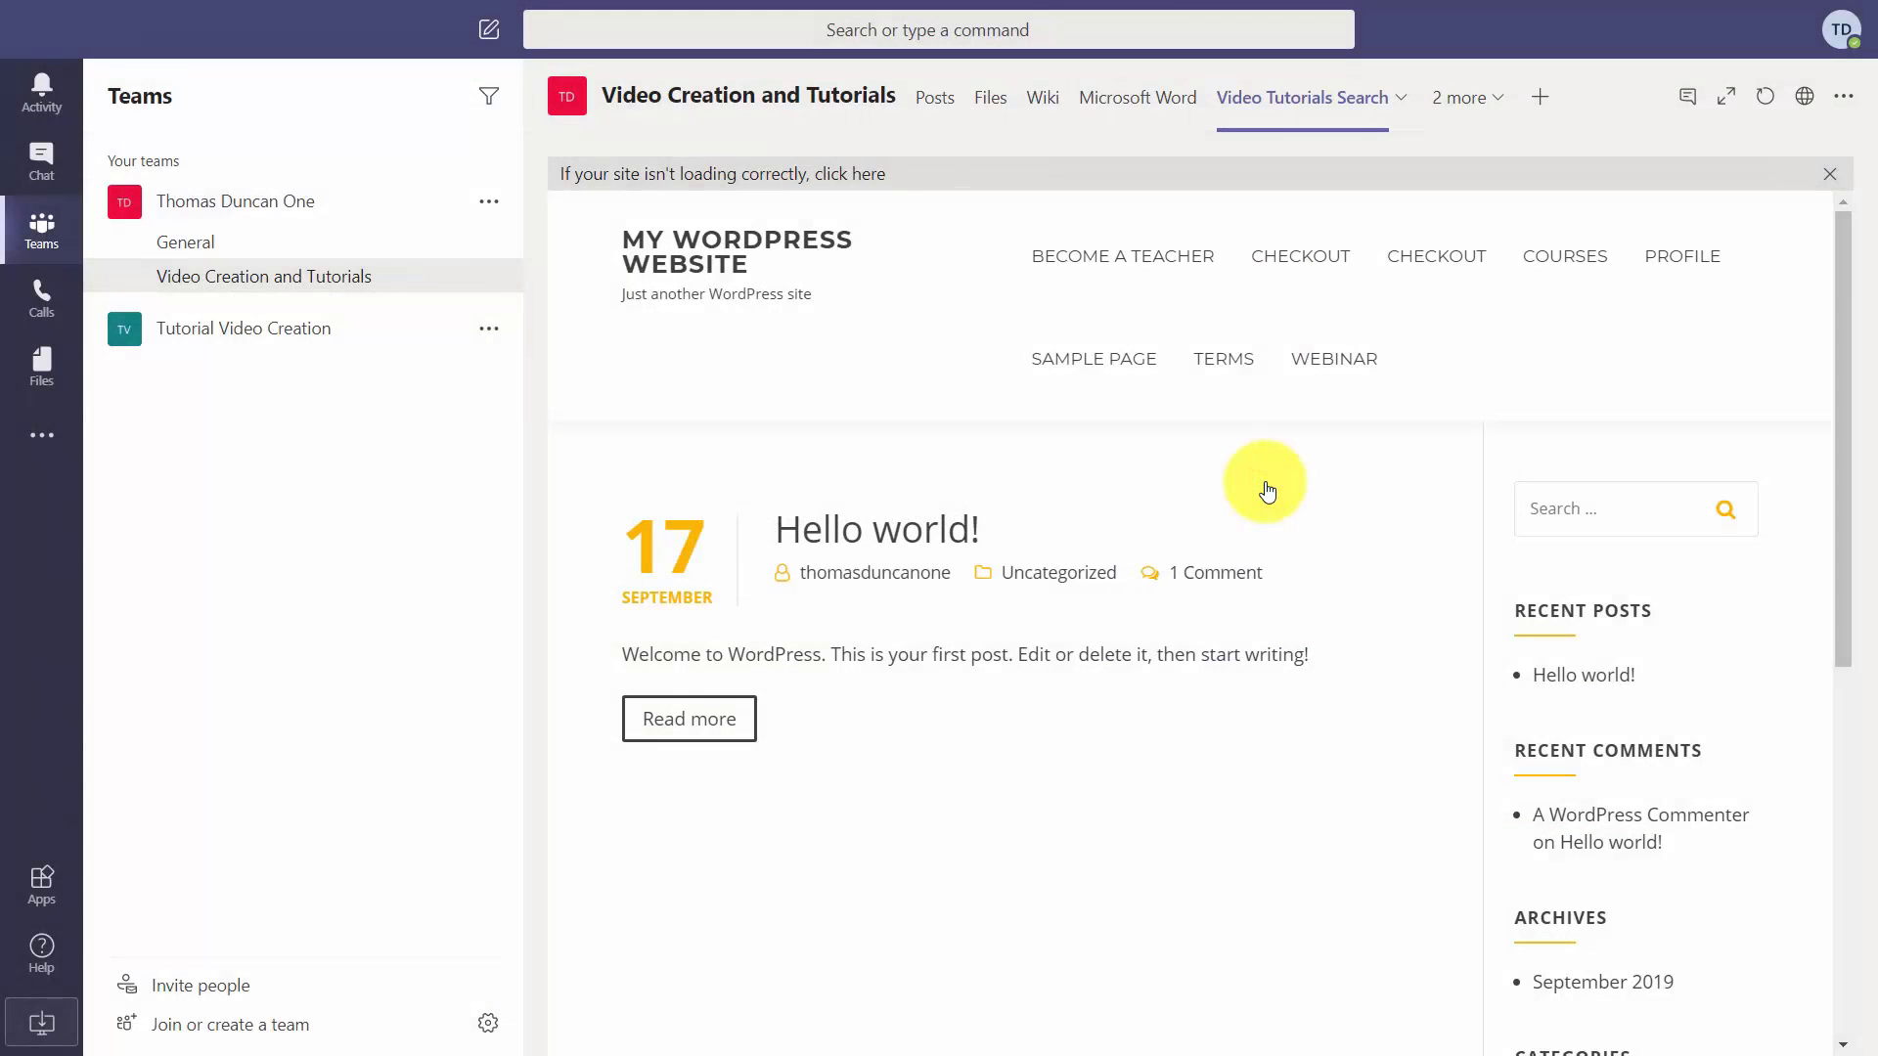
left_click(1398, 98)
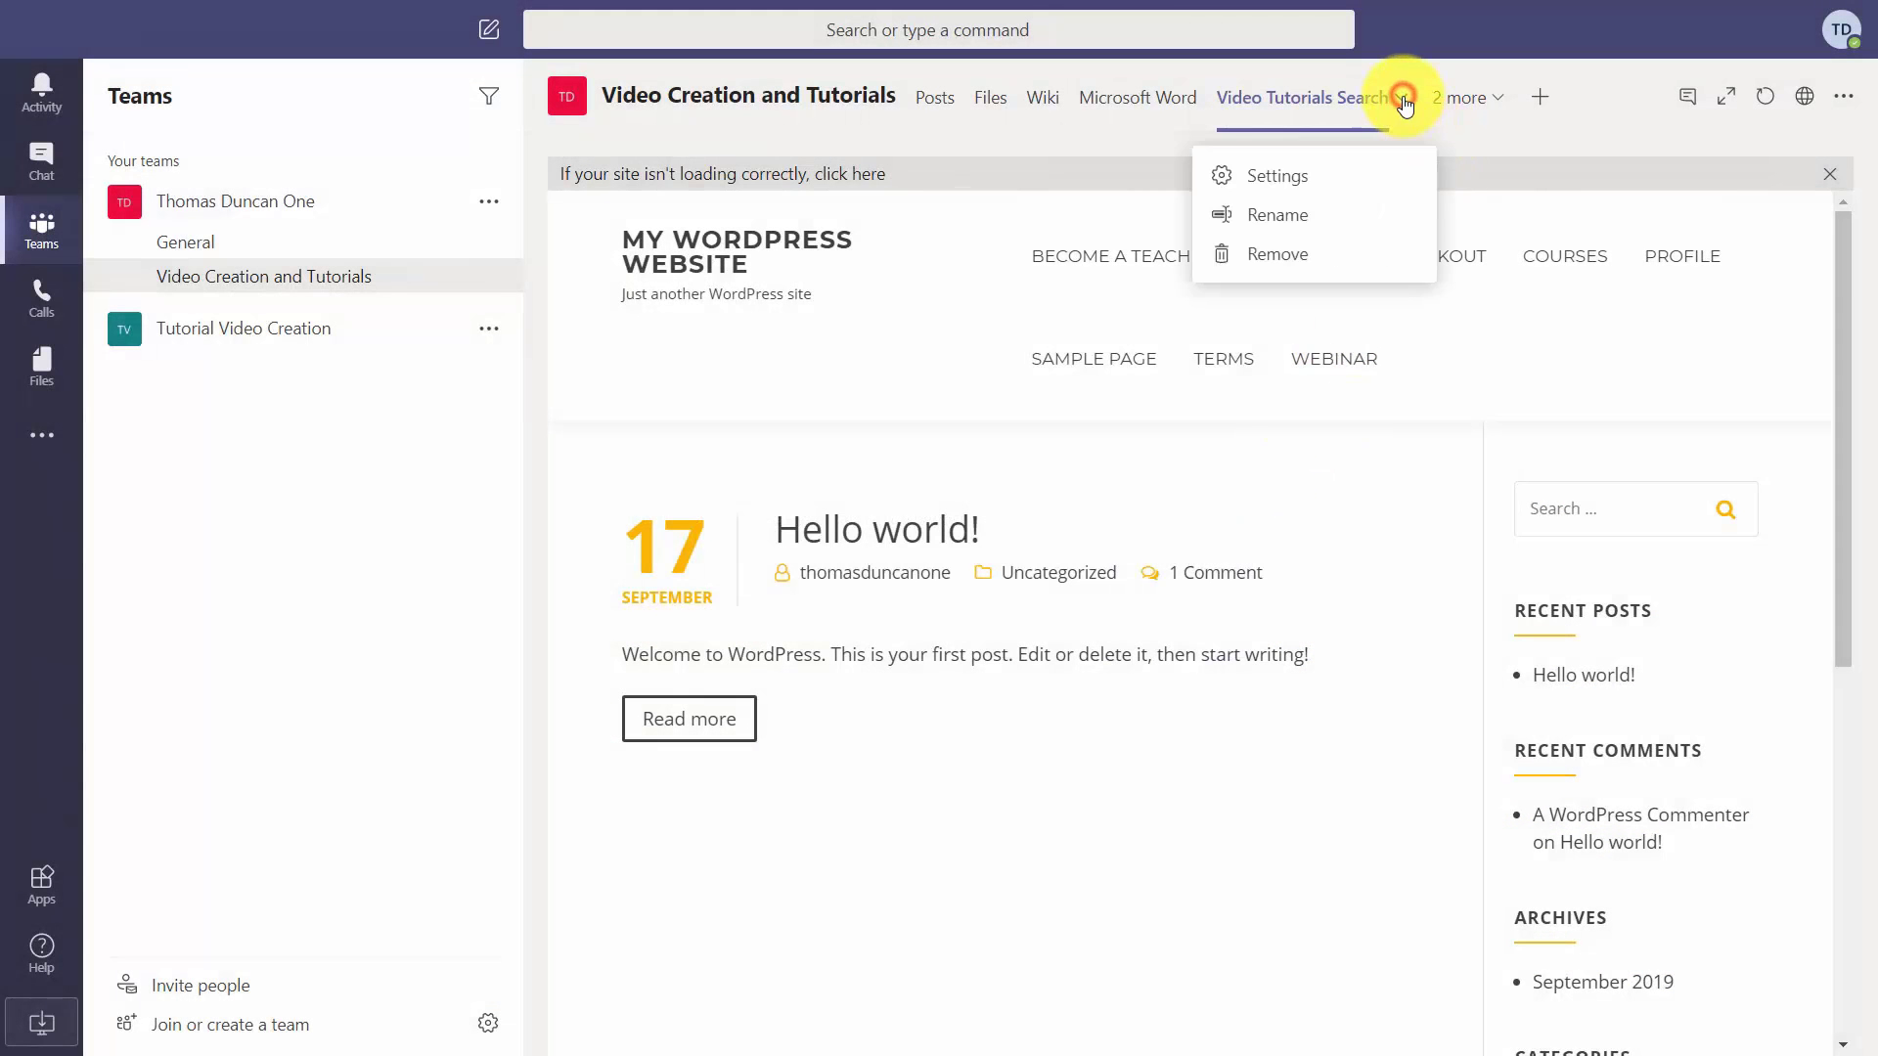
left_click(1261, 178)
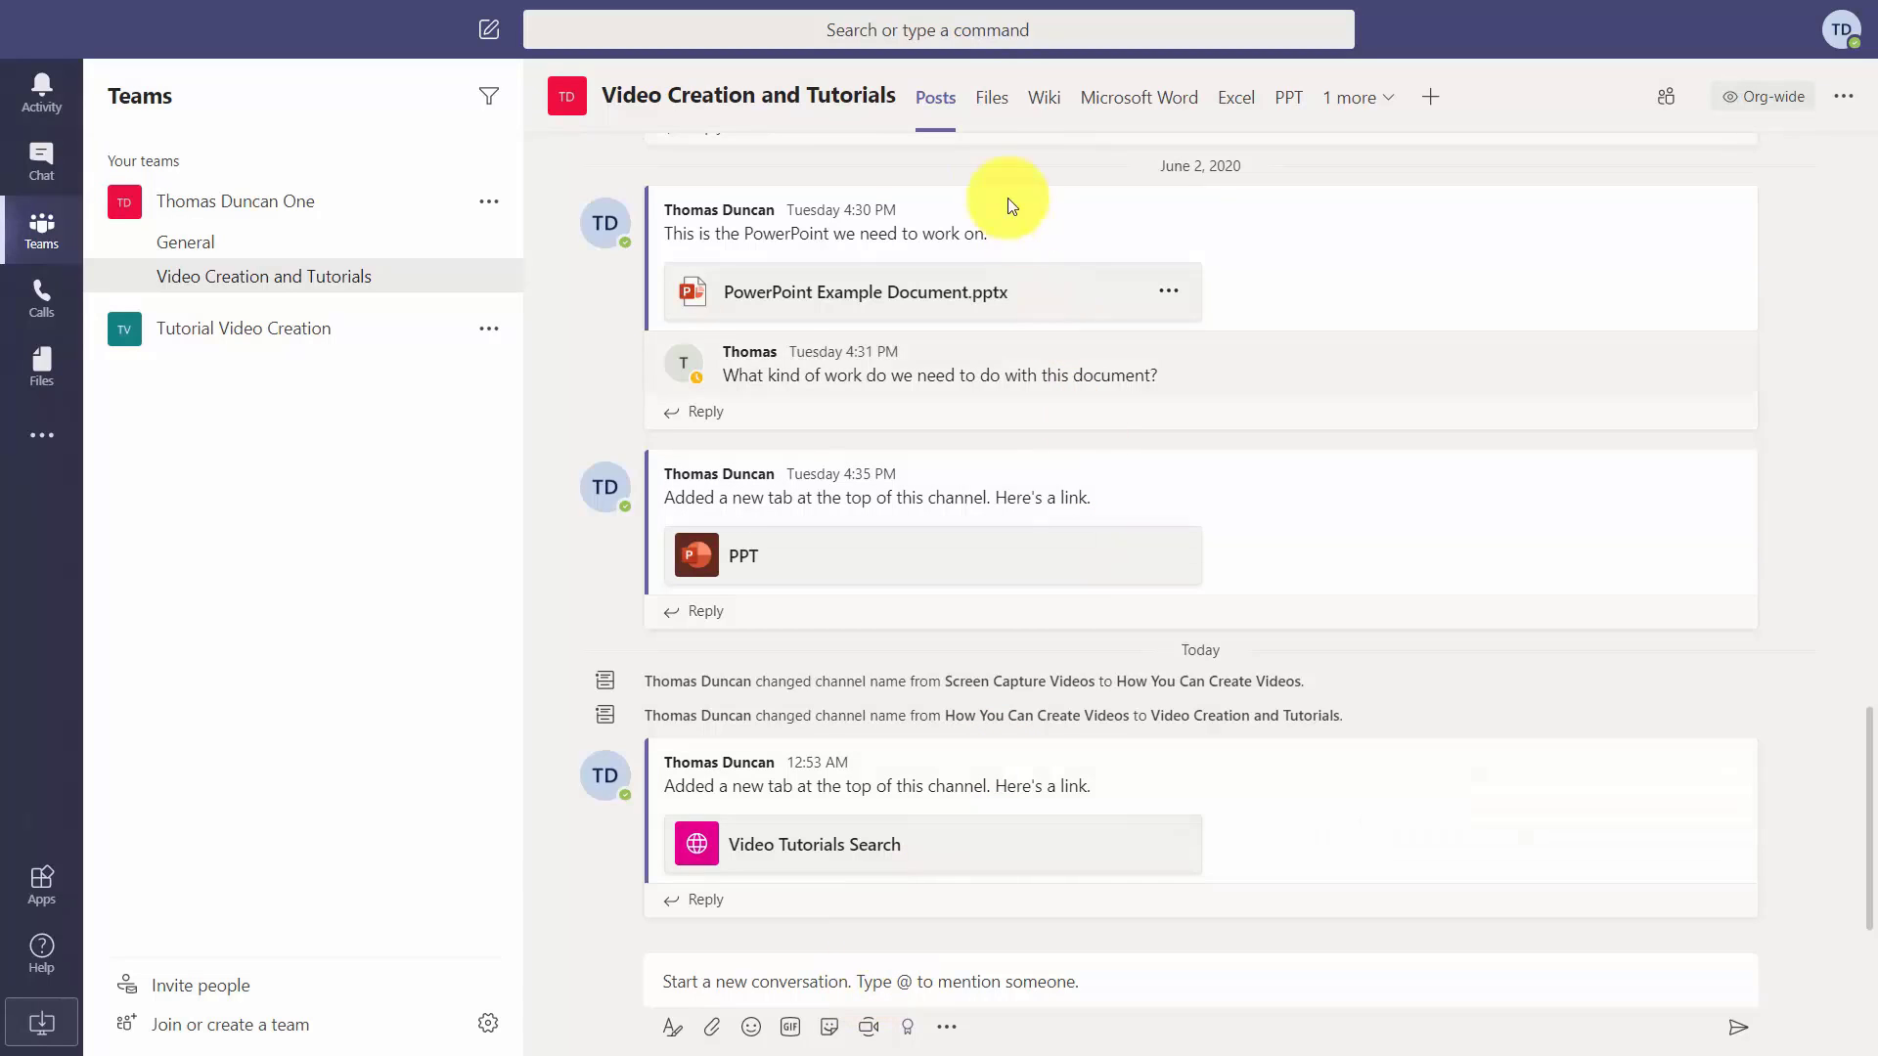
Show the channel's Files, open import.pptx, then return to the Files list in the web app.
left_click(987, 106)
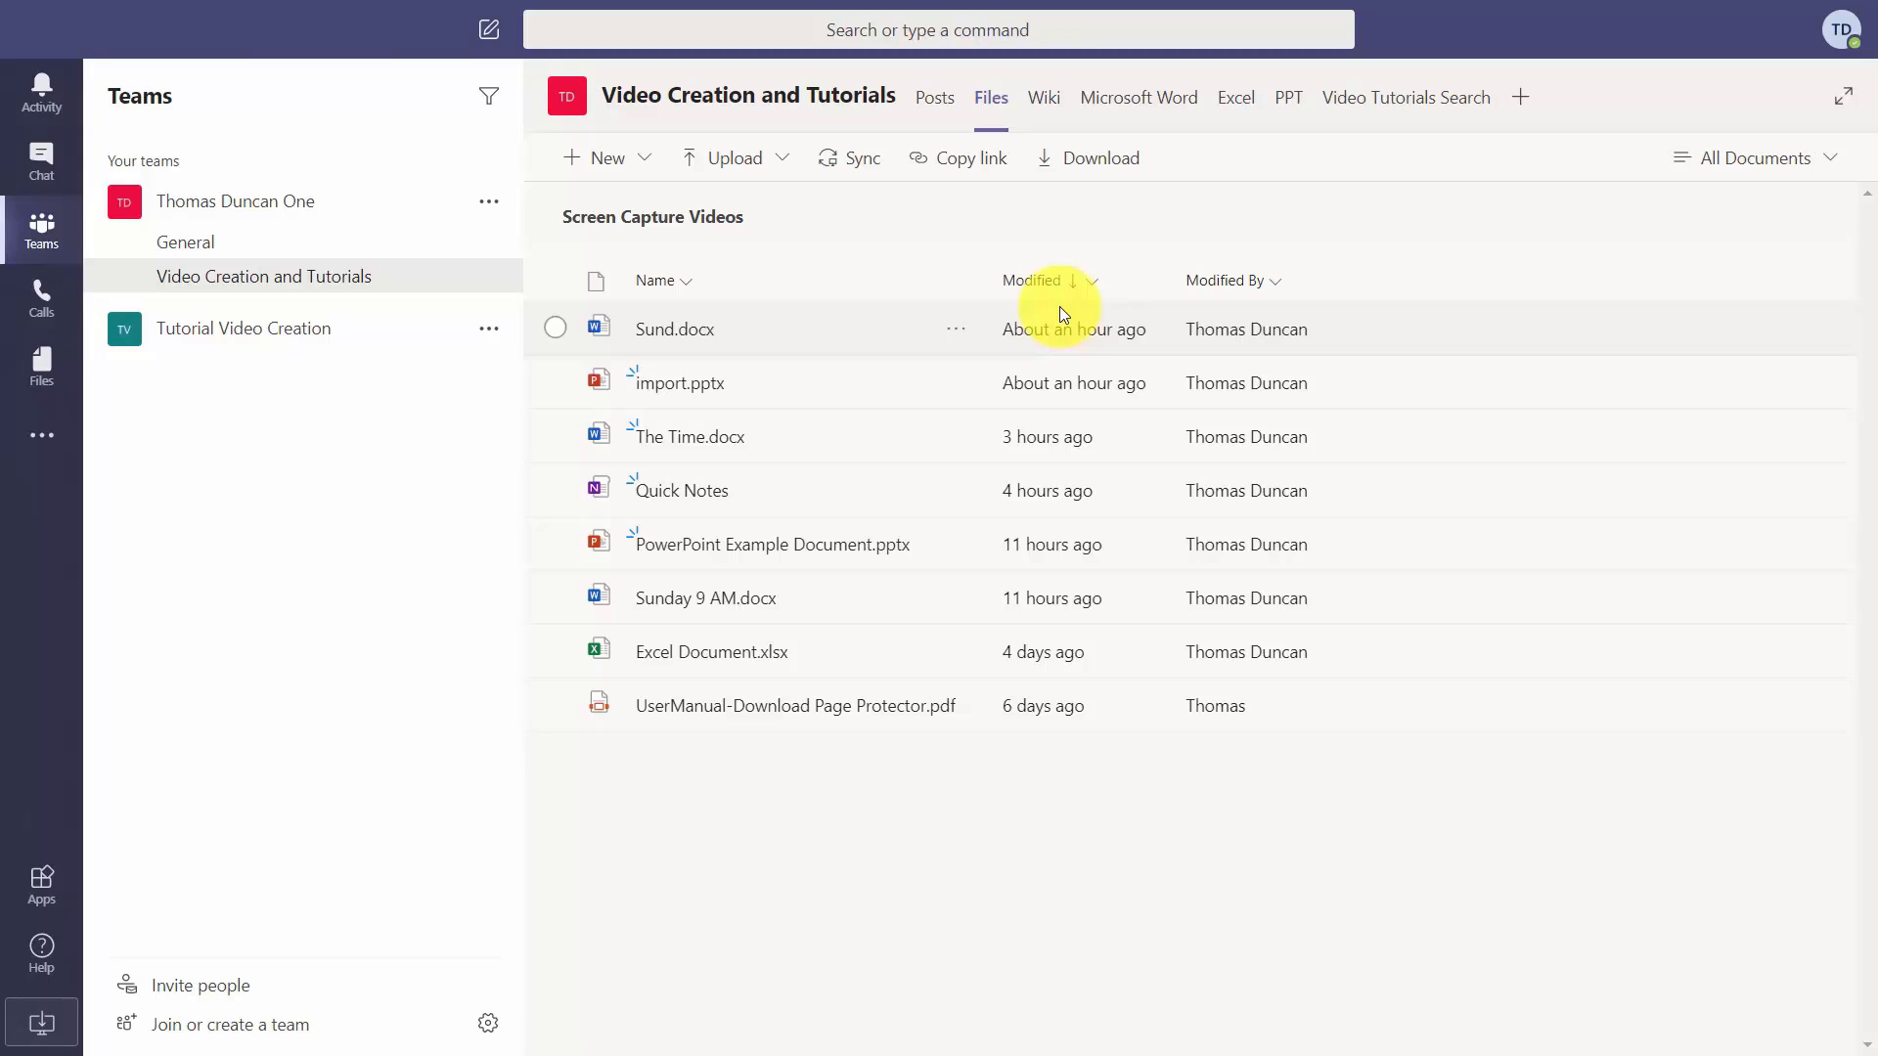
left_click(701, 392)
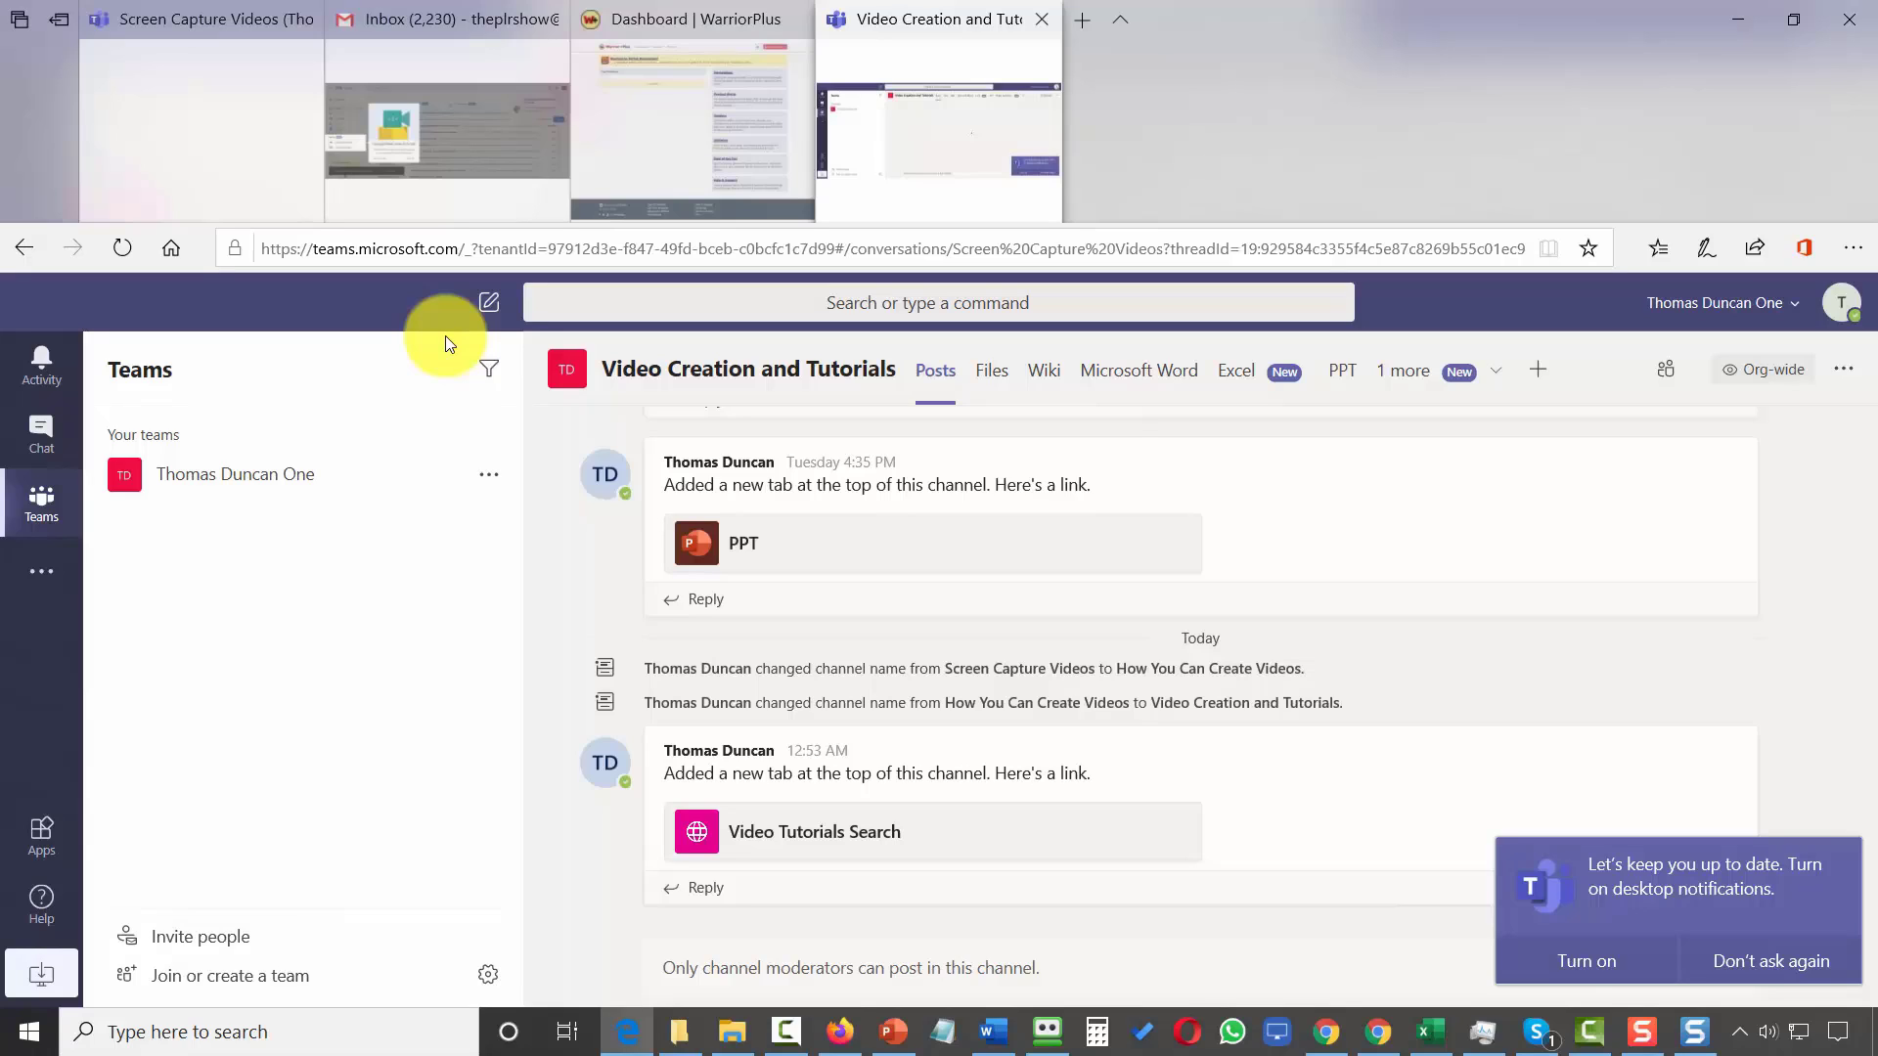
left_click(990, 370)
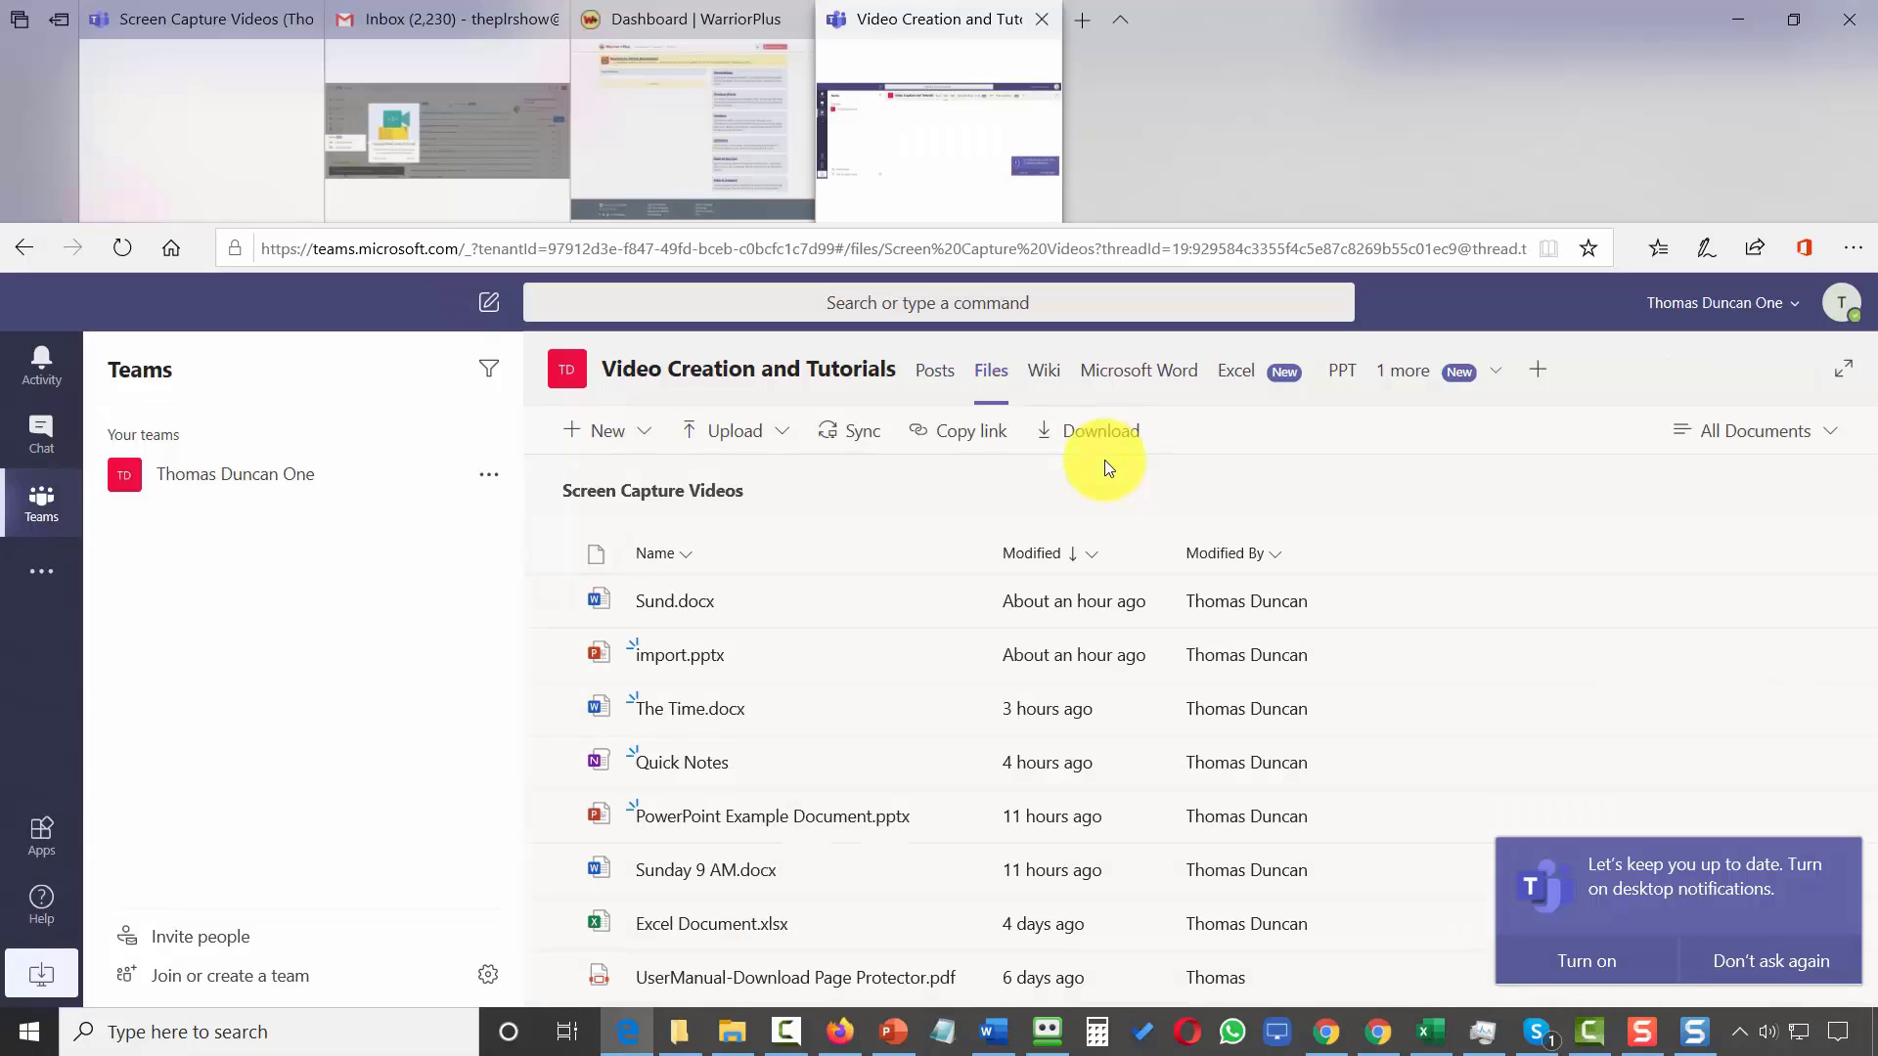